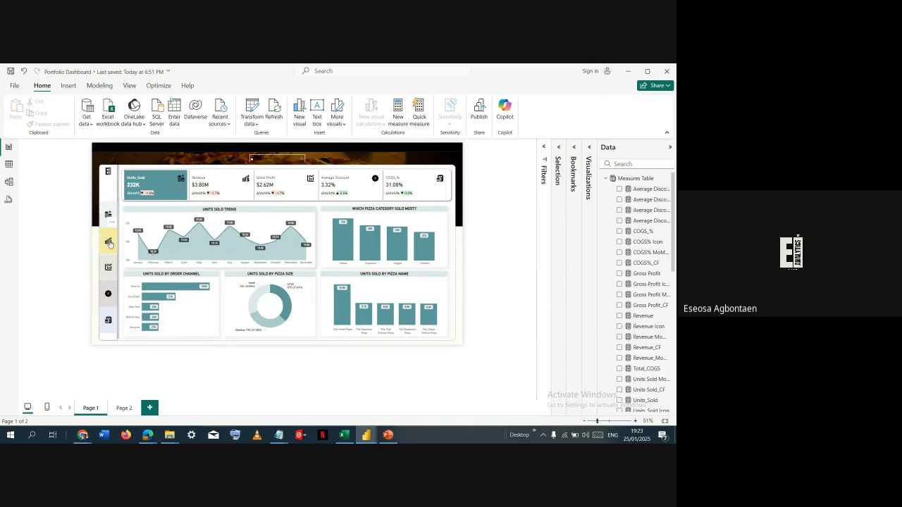
# - View the dashboard's Revenue, Gross Profit, Average Discount, COGS % and Units Sold pages through its navigation icons and return to Revenue
pyautogui.keyDown('ctrl'); pyautogui.click(109, 243); pyautogui.keyUp('ctrl')
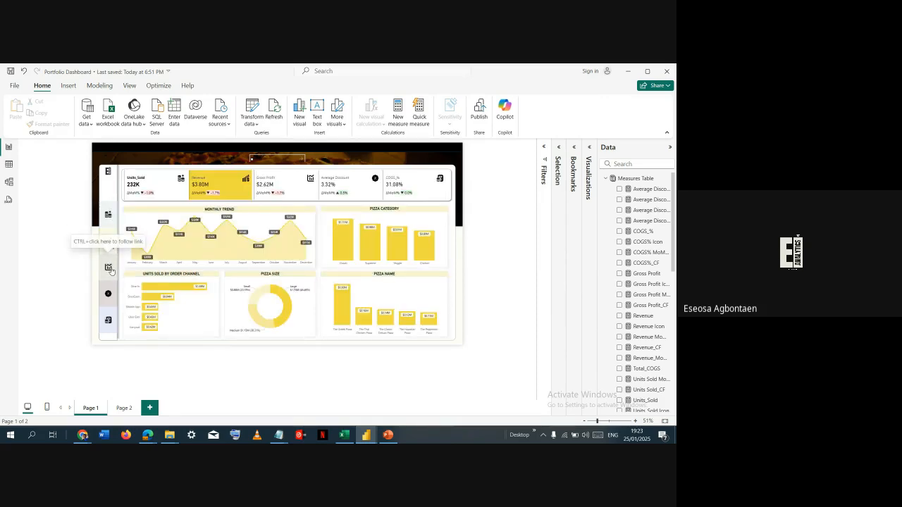
pyautogui.keyDown('ctrl'); pyautogui.click(110, 270); pyautogui.keyUp('ctrl')
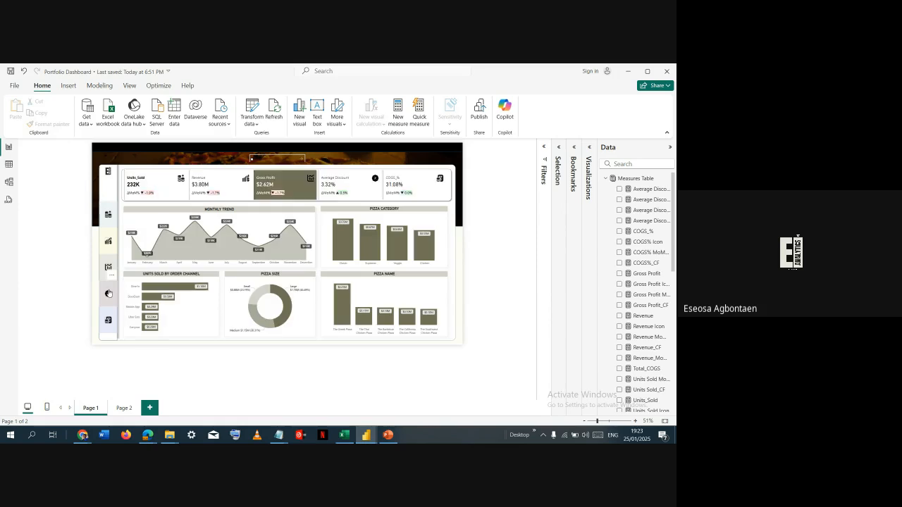
pyautogui.keyDown('ctrl'); pyautogui.click(108, 294); pyautogui.keyUp('ctrl')
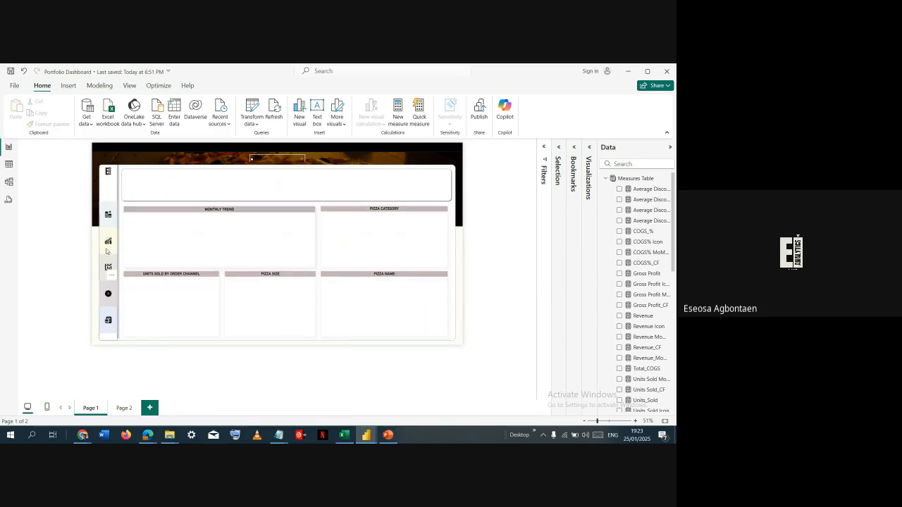
pyautogui.keyDown('ctrl'); pyautogui.click(113, 326); pyautogui.keyUp('ctrl')
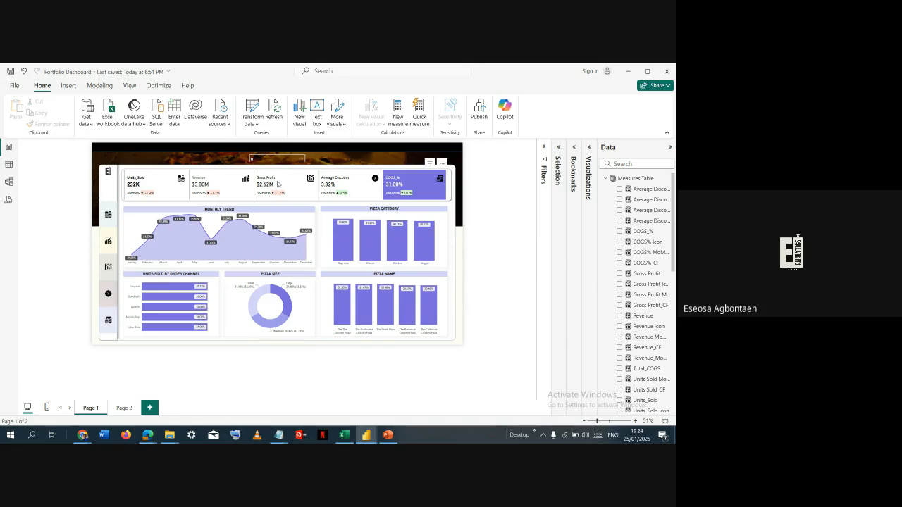
pyautogui.click(111, 215)
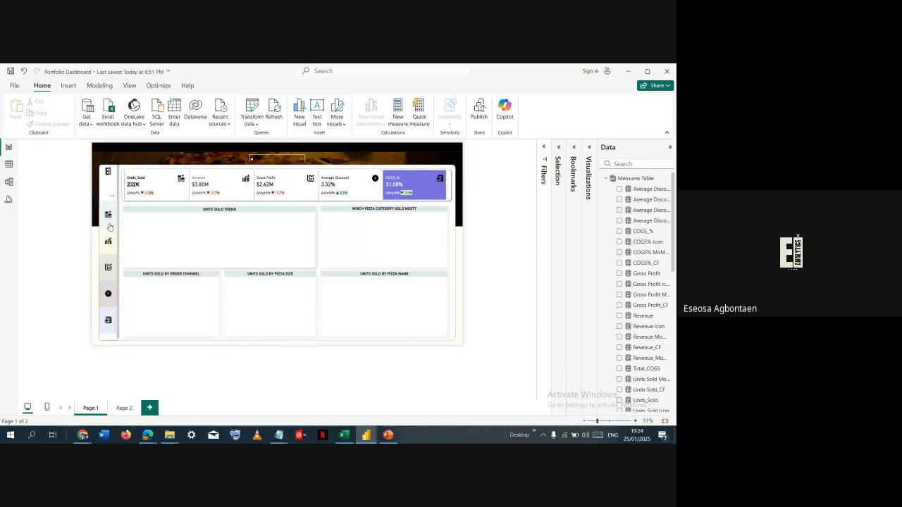
pyautogui.click(108, 267)
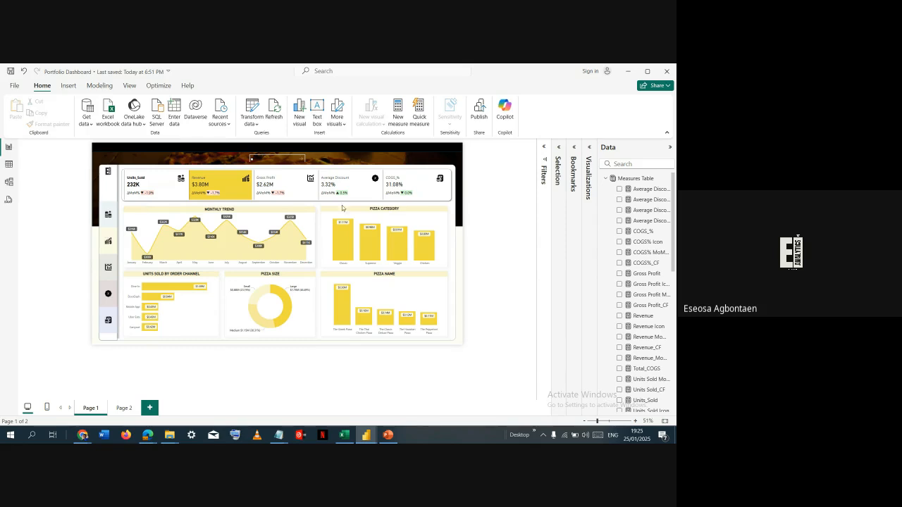
# - Collapse the Measures Table, DateTable and Sales tables in the data list so only table names remain
pyautogui.click(607, 181)
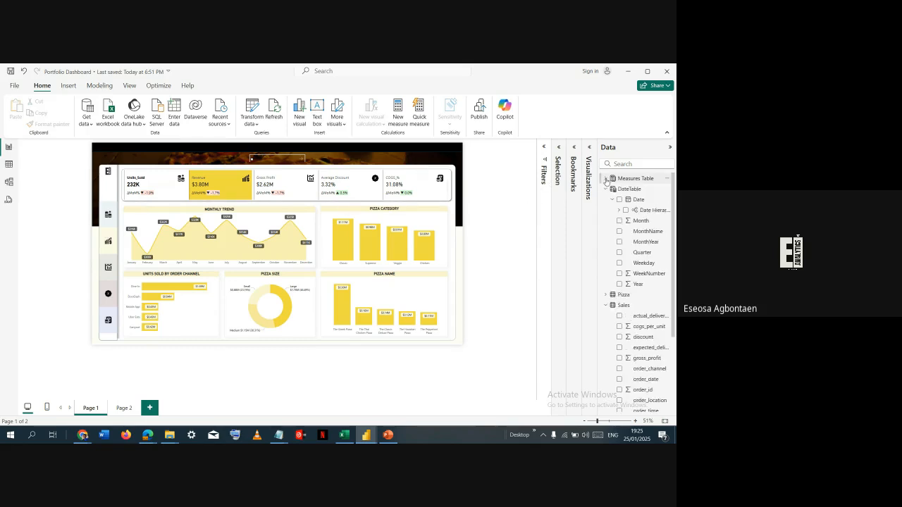
pyautogui.click(606, 189)
pyautogui.click(605, 210)
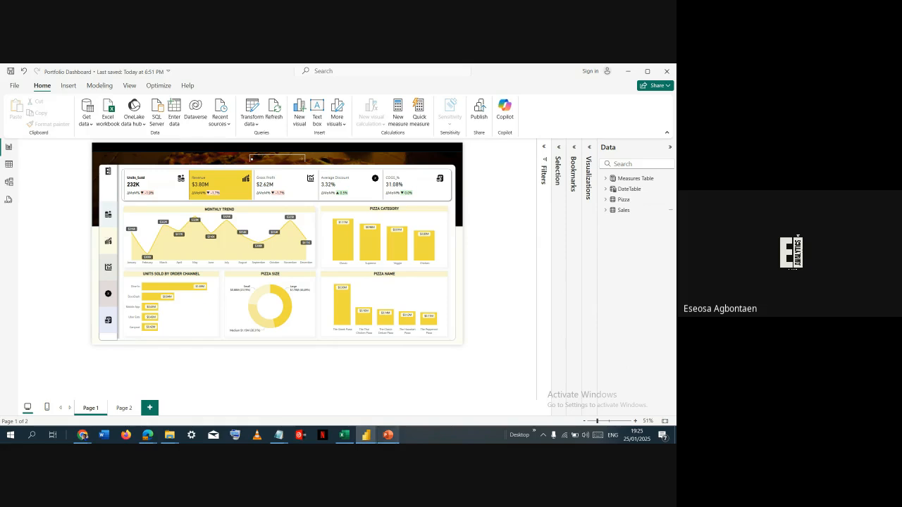
# - Switch to PowerPoint to view the dashboard background on slide 7, and return to the Power BI report
pyautogui.moveTo(388, 435)
pyautogui.click(387, 395)
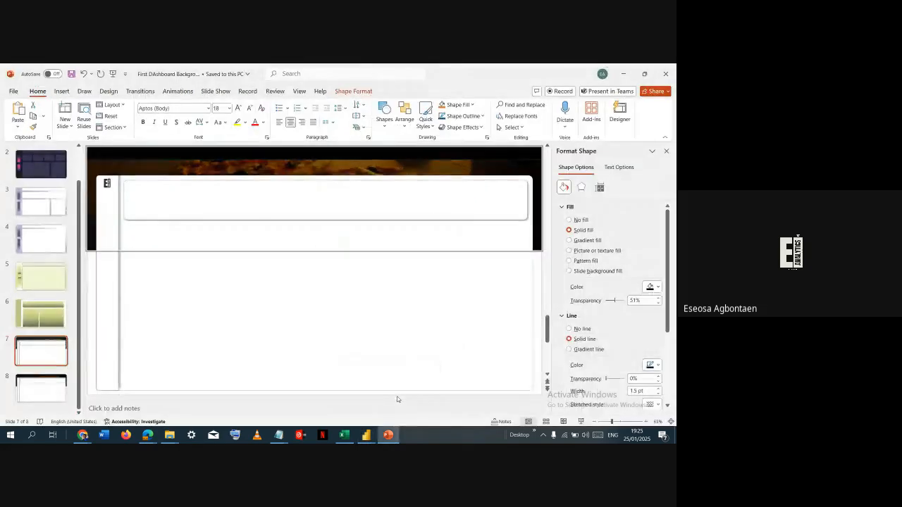
pyautogui.click(91, 265)
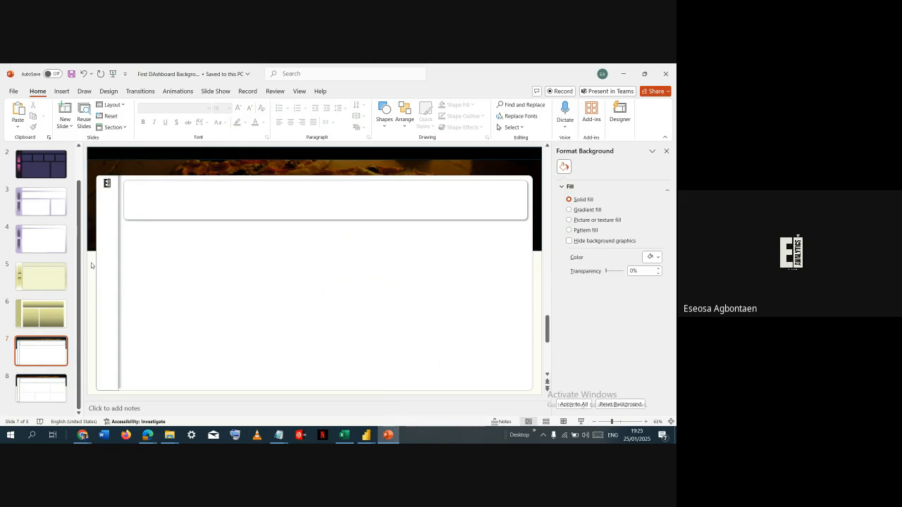
pyautogui.hotkey('alt', 'Tab')
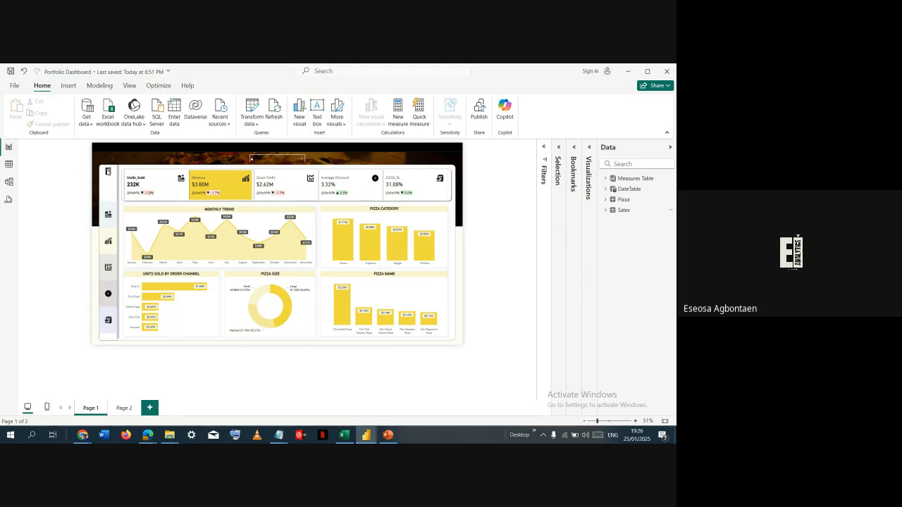
# - Switch to PowerPoint and examine the header bar, card panel, side strip, logo, main panel and dark overlay making up the slide 7 background
pyautogui.click(388, 435)
pyautogui.click(153, 162)
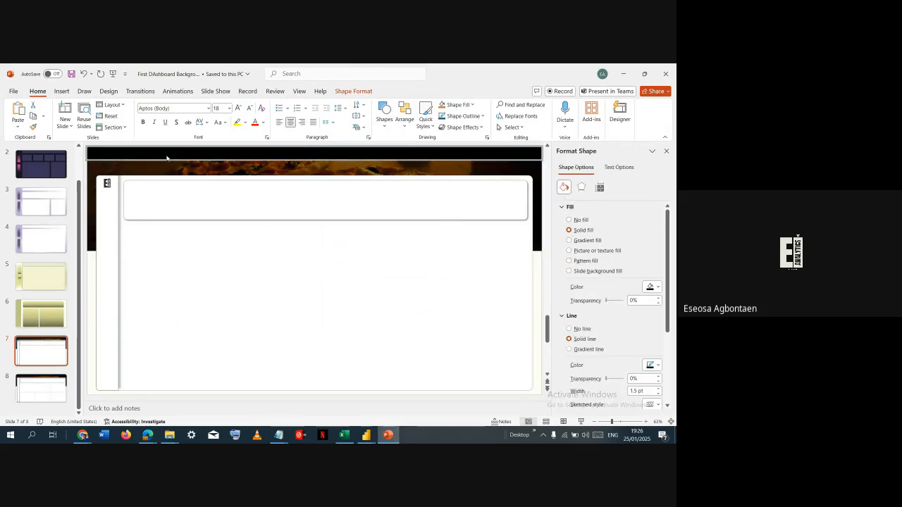
pyautogui.click(173, 198)
pyautogui.click(118, 232)
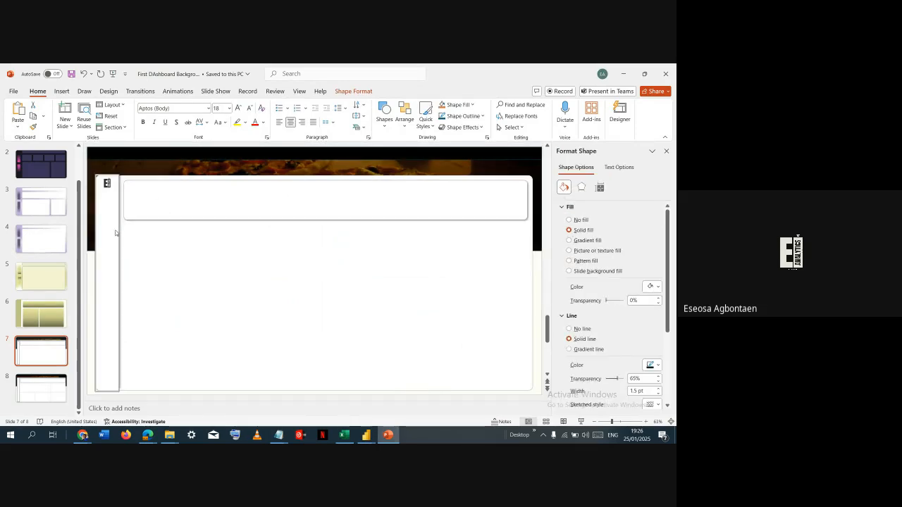
pyautogui.click(145, 250)
pyautogui.click(107, 184)
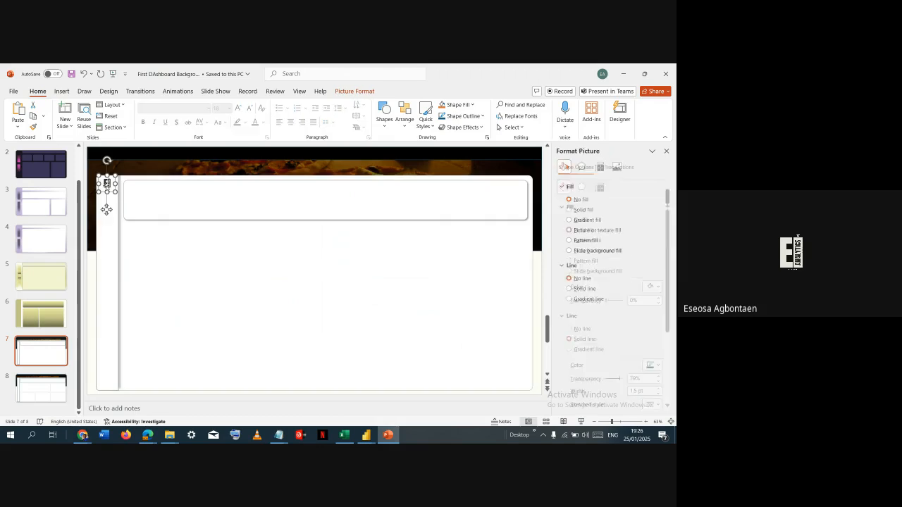
pyautogui.click(178, 247)
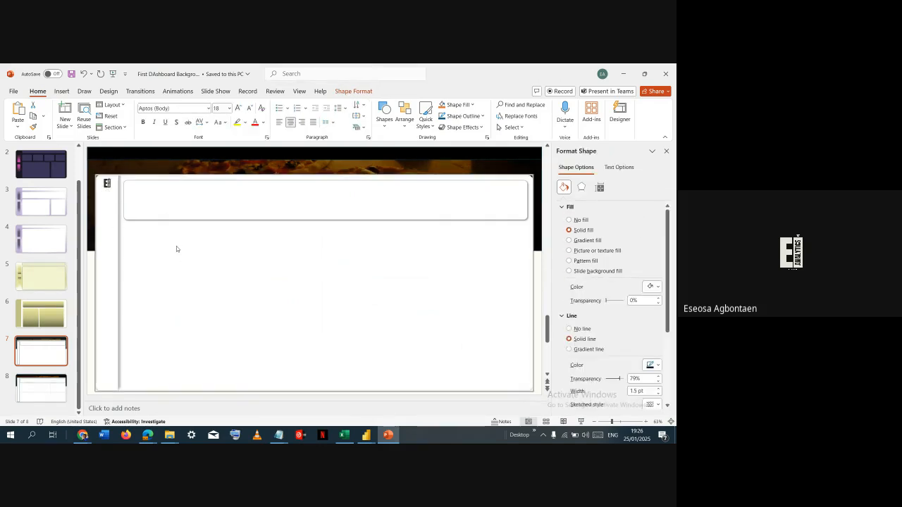
pyautogui.click(540, 199)
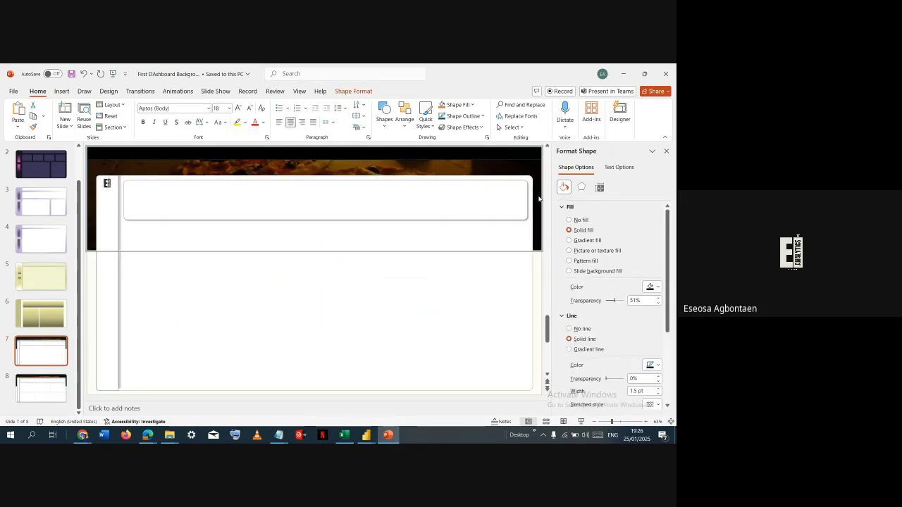
pyautogui.click(537, 262)
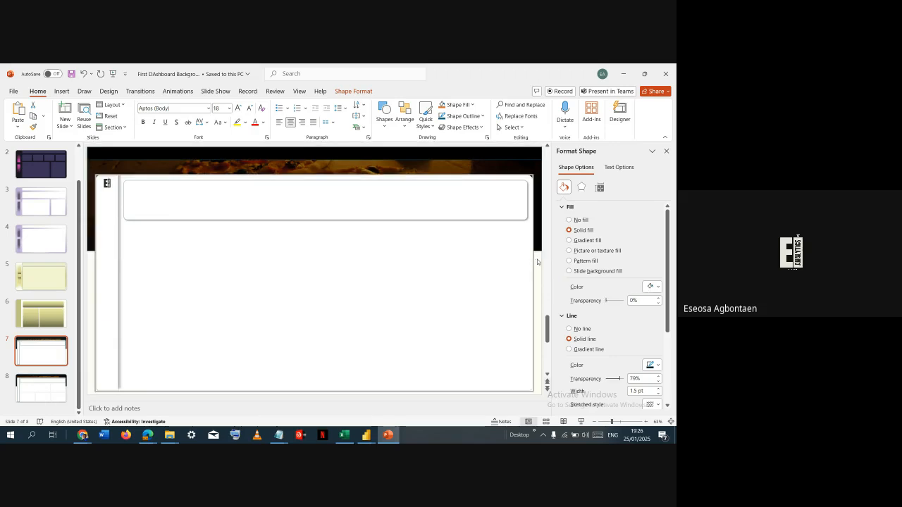
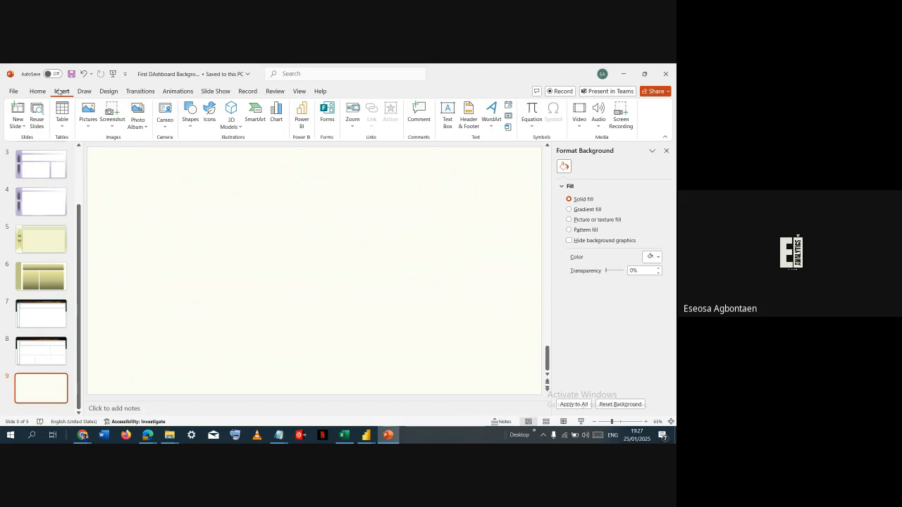
# - Search online pictures for "pizza" and insert the image of a pizza with mushrooms and tomatoes on slide 9
pyautogui.click(93, 124)
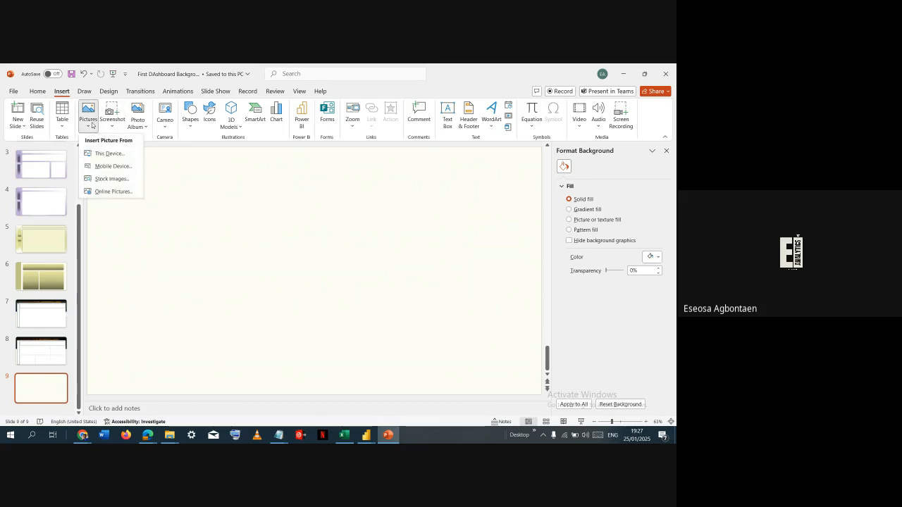
pyautogui.click(123, 191)
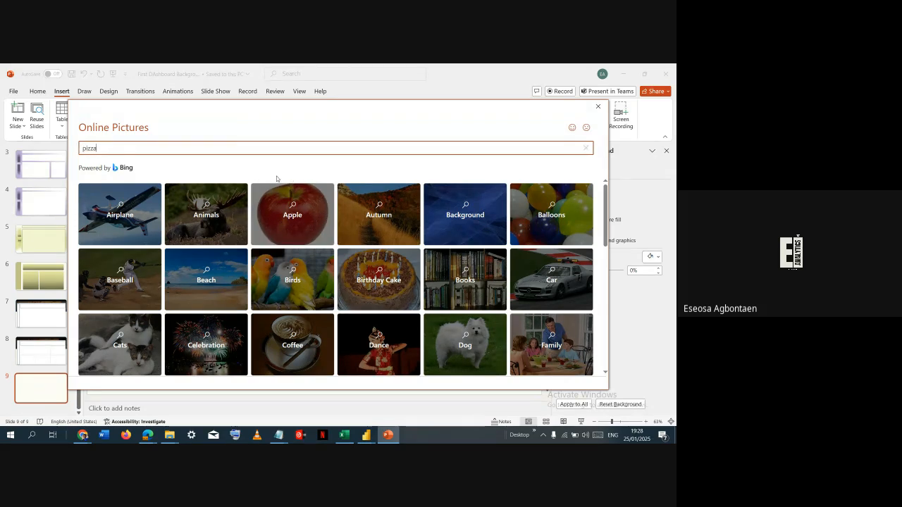
pyautogui.press('Return')
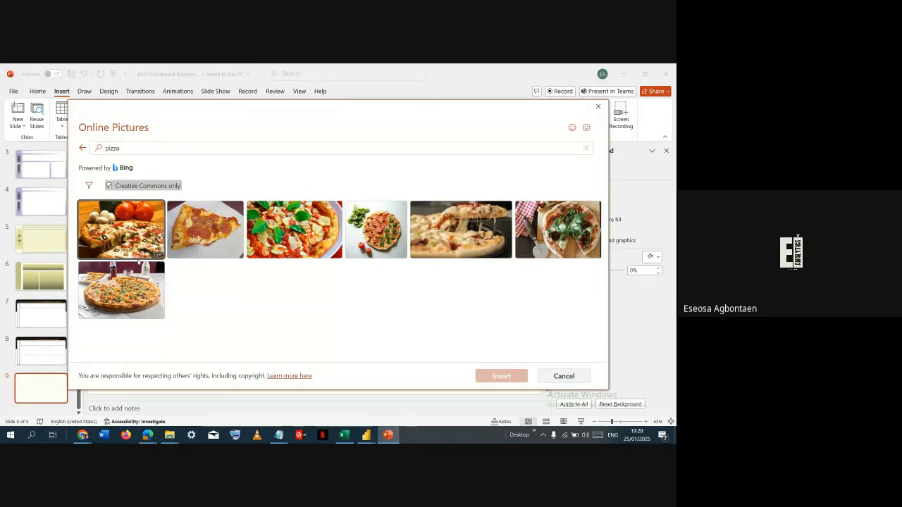
pyautogui.click(106, 240)
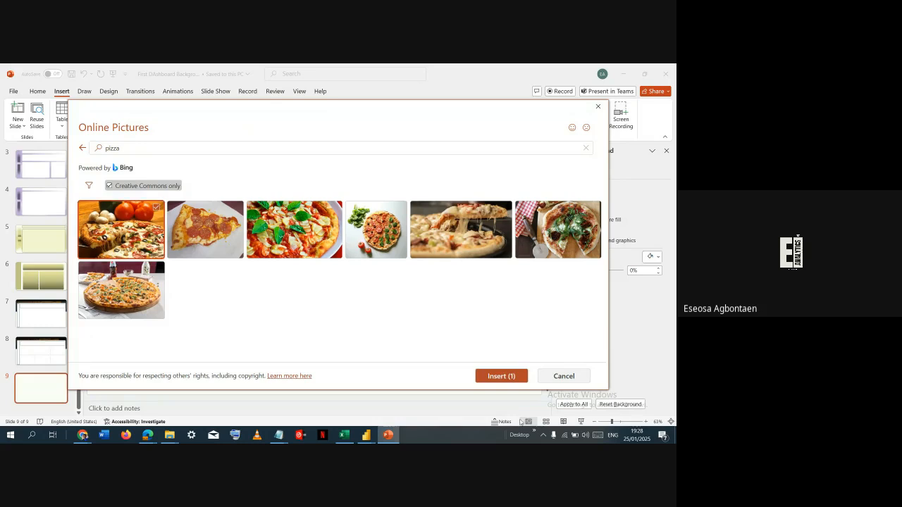
pyautogui.click(500, 376)
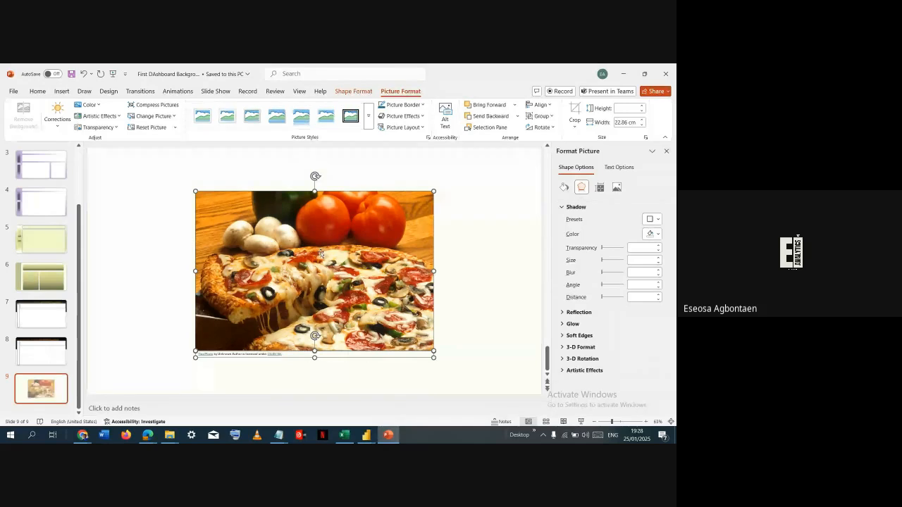
# - Move the pizza picture to the slide's upper-left corner and enlarge it to about 34.98 cm wide
pyautogui.moveTo(321, 254); pyautogui.dragTo(211, 210)
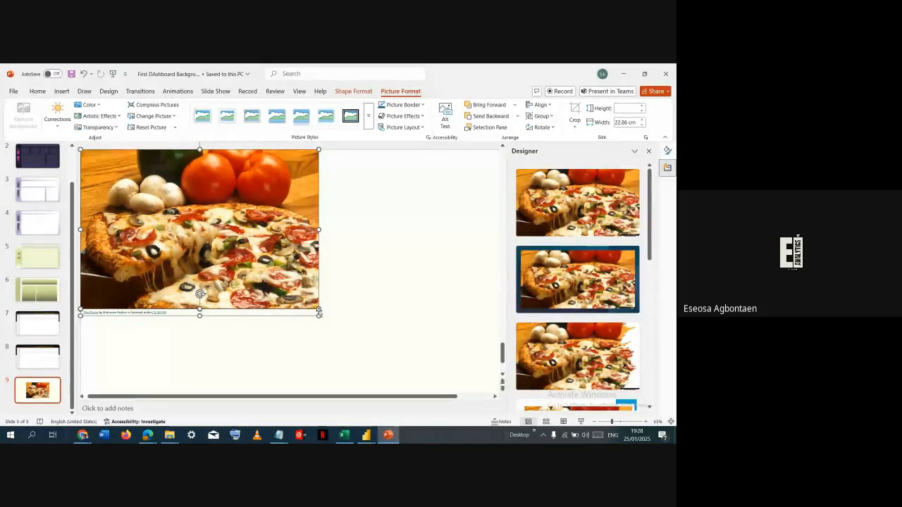
pyautogui.moveTo(319, 313); pyautogui.dragTo(368, 309)
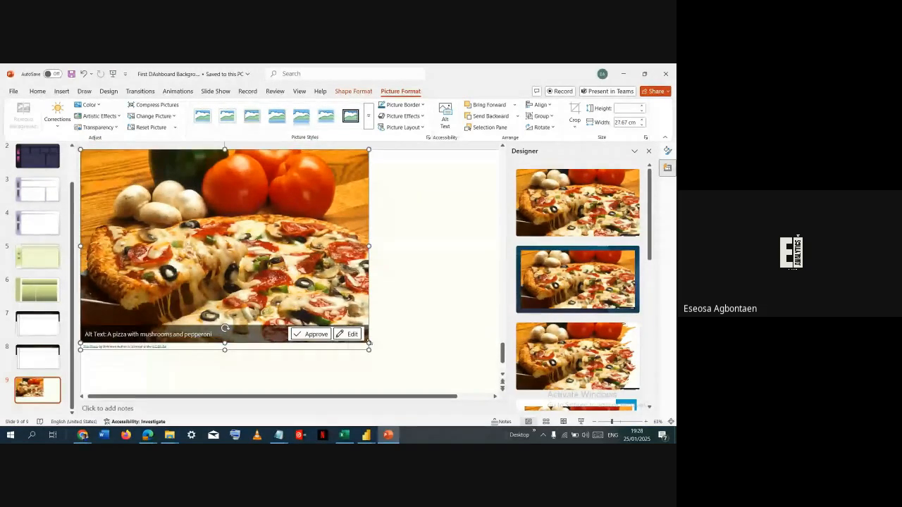
pyautogui.moveTo(378, 328); pyautogui.dragTo(407, 368)
pyautogui.moveTo(388, 174)
pyautogui.mouseDown()
pyautogui.moveTo(395, 198)
pyautogui.moveTo(391, 189)
pyautogui.mouseUp()
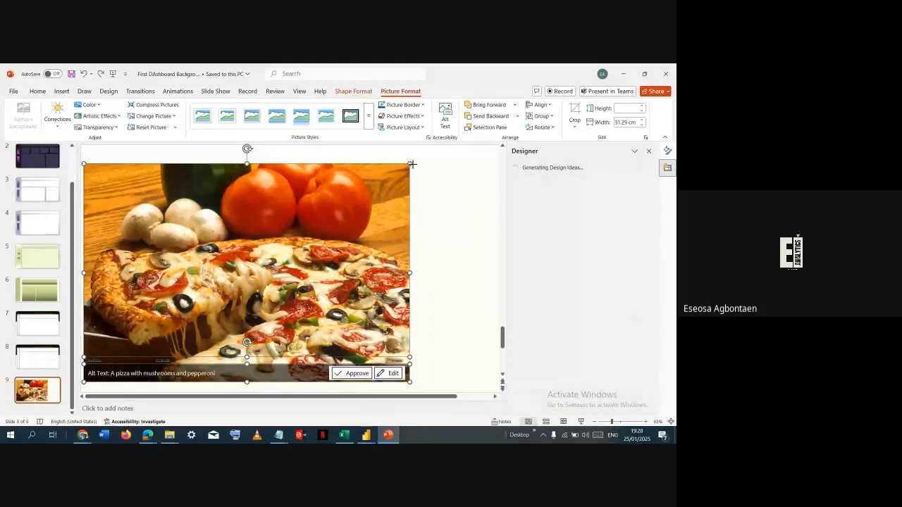
pyautogui.moveTo(411, 164); pyautogui.dragTo(447, 139)
pyautogui.moveTo(415, 187)
pyautogui.mouseDown()
pyautogui.moveTo(443, 230)
pyautogui.moveTo(416, 198)
pyautogui.mouseUp()
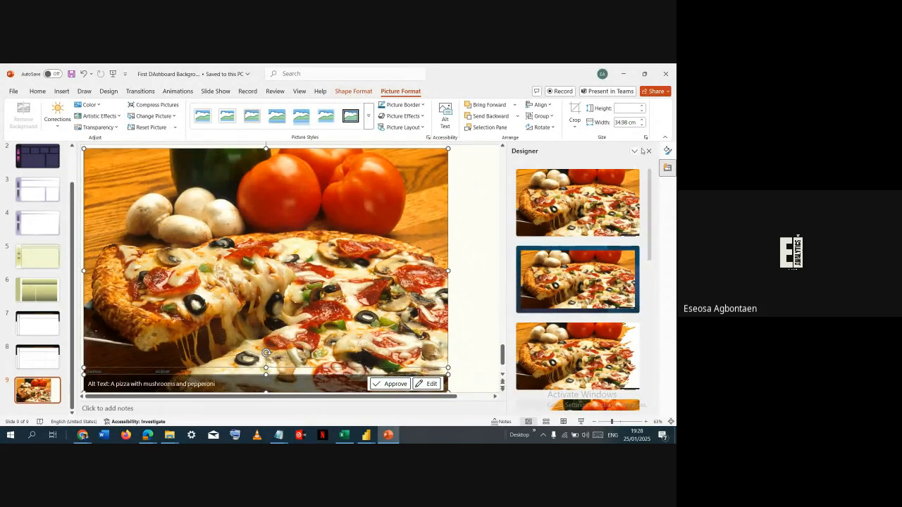
# - Select the pizza picture without its caption and enlarge it to the slide's full width, about 43.66 cm
pyautogui.click(648, 151)
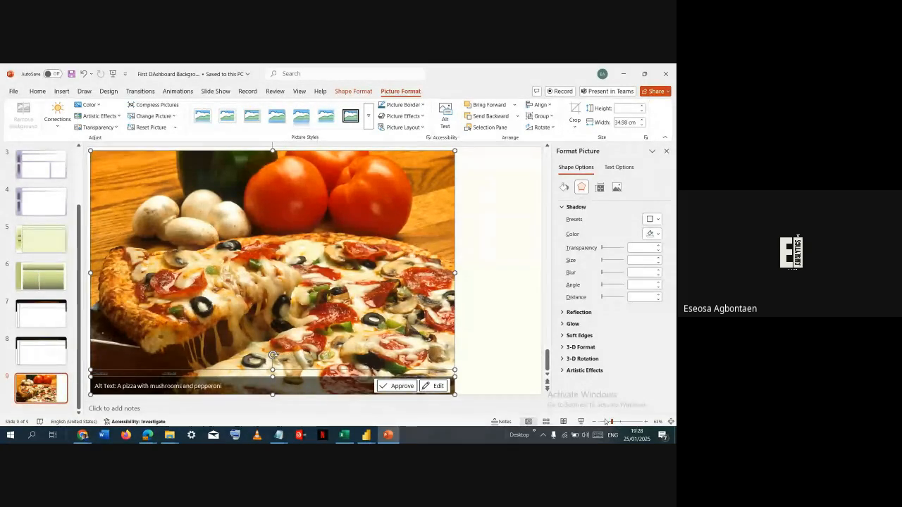
pyautogui.moveTo(610, 422); pyautogui.dragTo(608, 423)
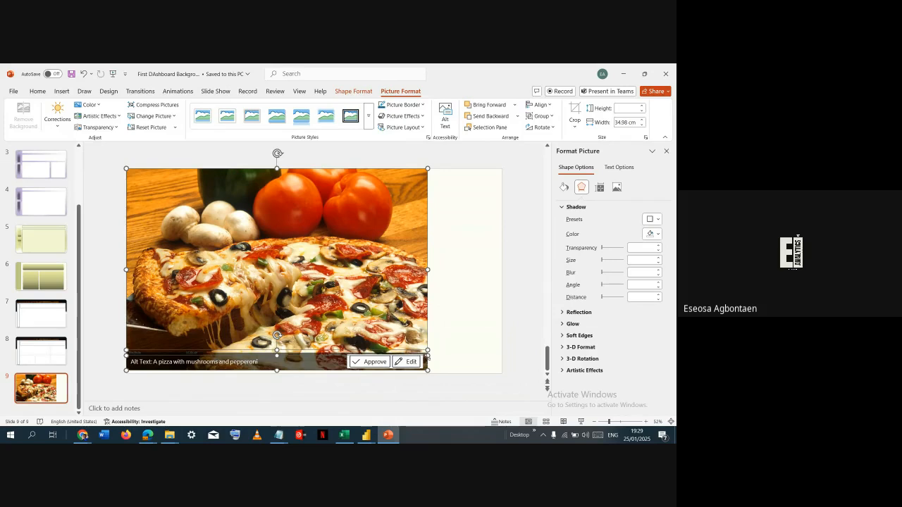
pyautogui.click(447, 338)
pyautogui.click(423, 363)
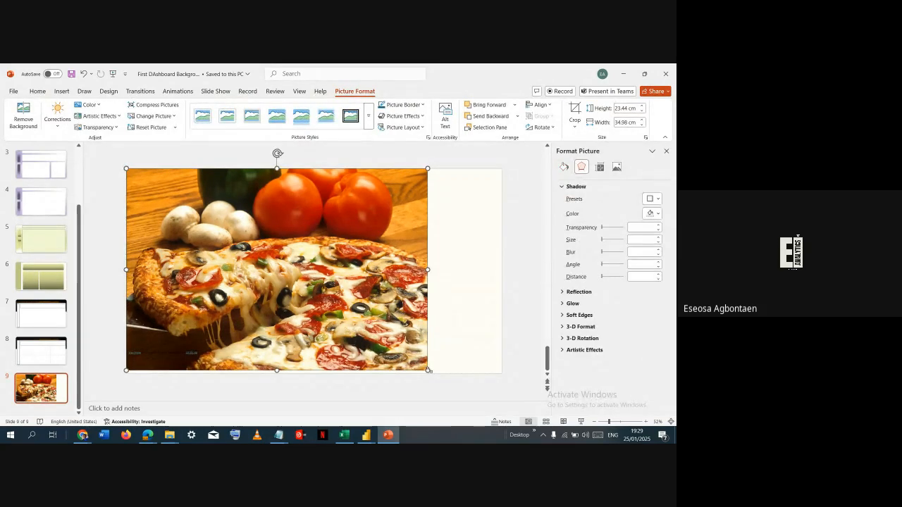
pyautogui.moveTo(428, 370); pyautogui.dragTo(502, 402)
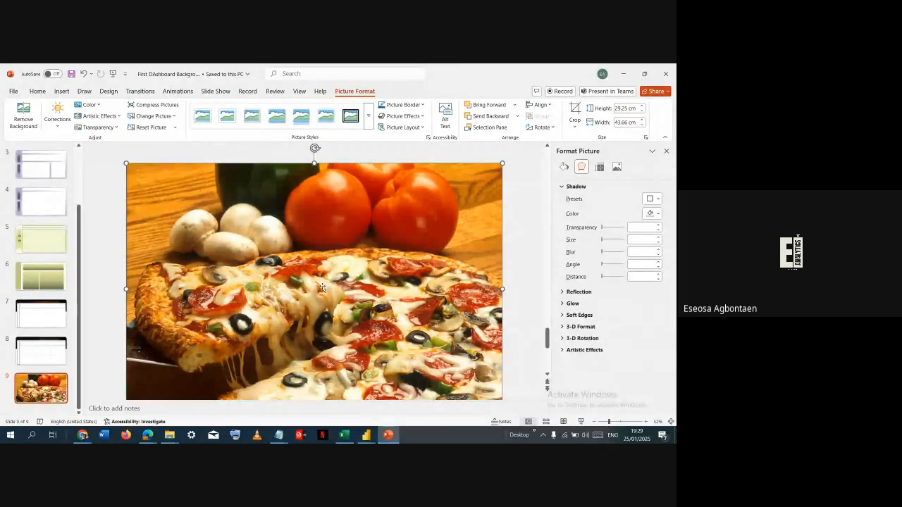
# - Crop away the lower part of the pizza picture, keeping the vegetables and the pizza's upper edge
pyautogui.rightClick(367, 282)
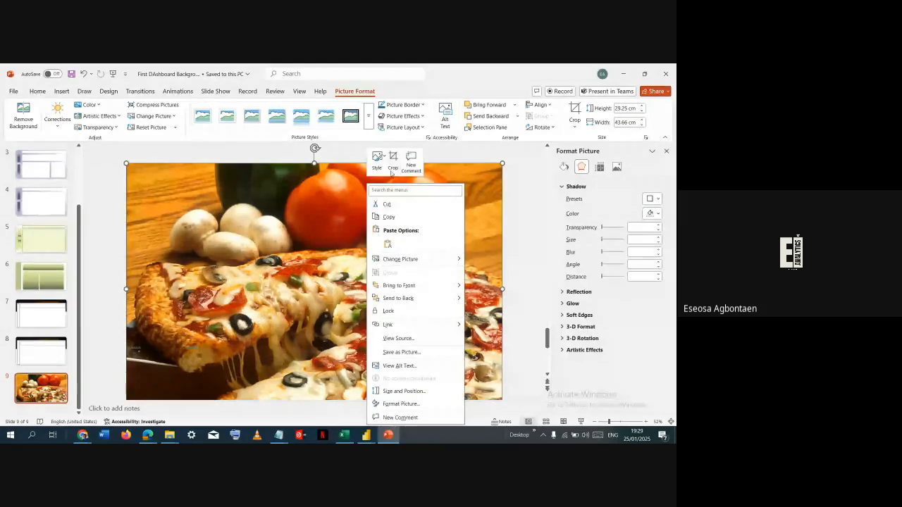
pyautogui.click(392, 169)
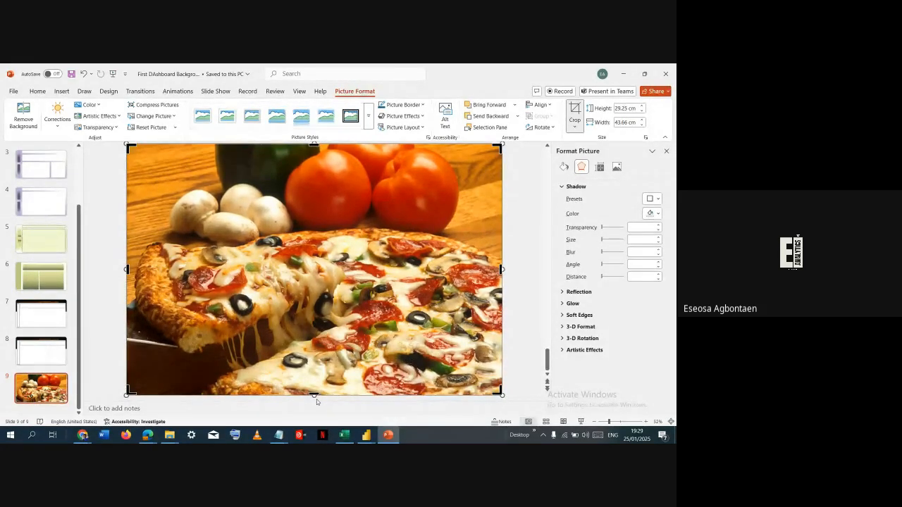
pyautogui.moveTo(314, 397); pyautogui.dragTo(311, 256)
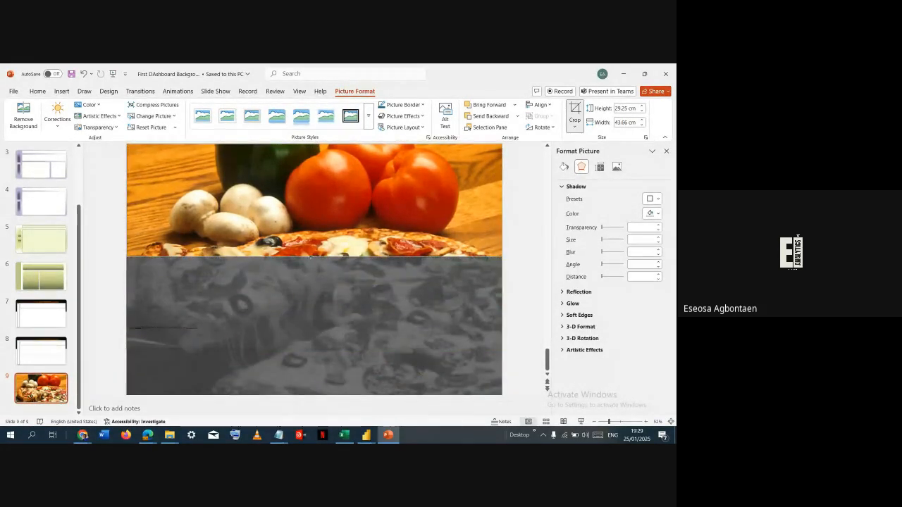
pyautogui.click(334, 235)
pyautogui.click(378, 258)
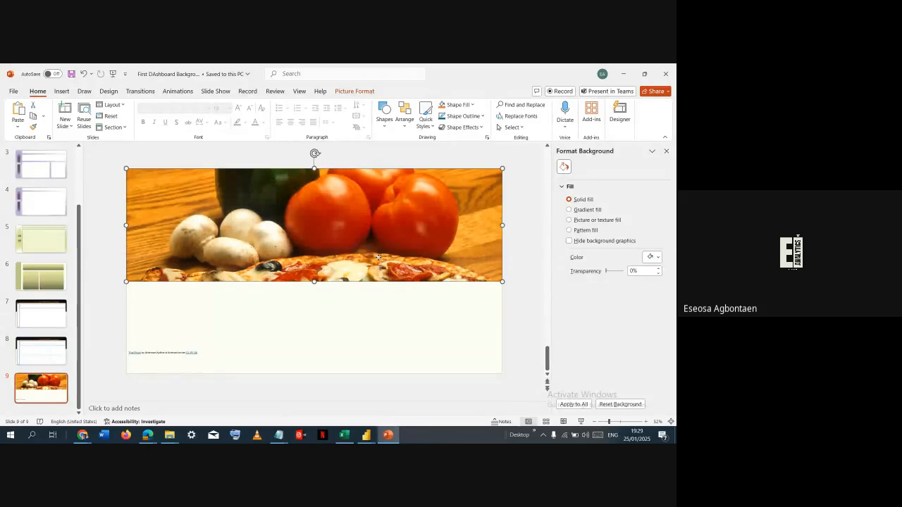
pyautogui.moveTo(378, 258); pyautogui.dragTo(379, 257)
# - Recrop the picture with slightly more pizza below and less tomato above, leaving a strip about 10.37 cm high
pyautogui.rightClick(330, 258)
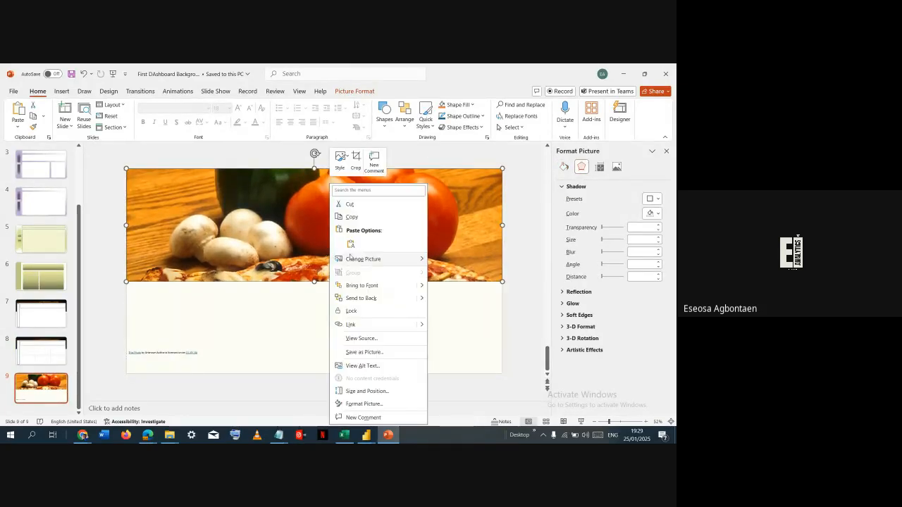
pyautogui.click(356, 158)
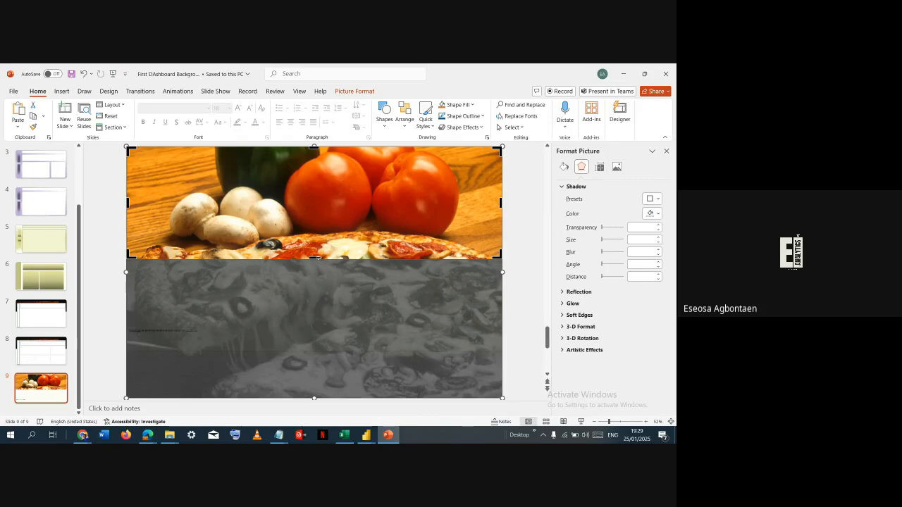
pyautogui.moveTo(313, 257); pyautogui.dragTo(324, 275)
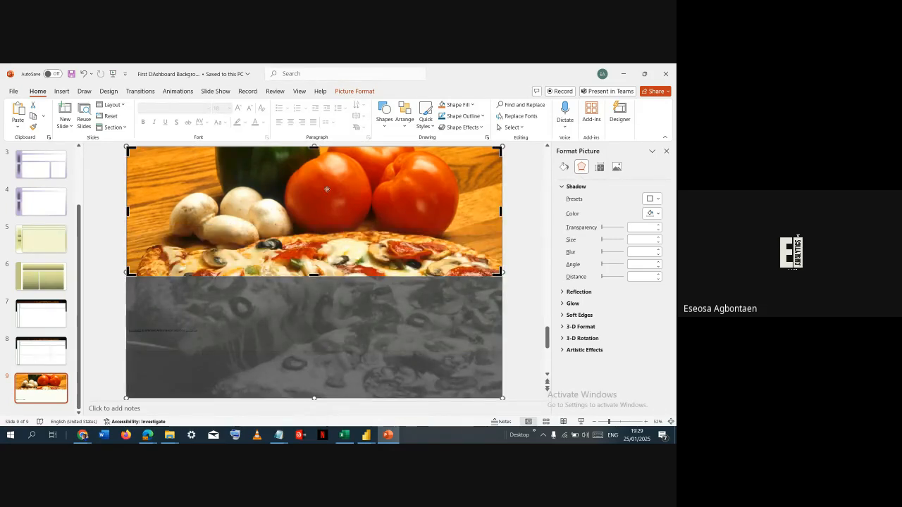
pyautogui.moveTo(315, 148); pyautogui.dragTo(319, 164)
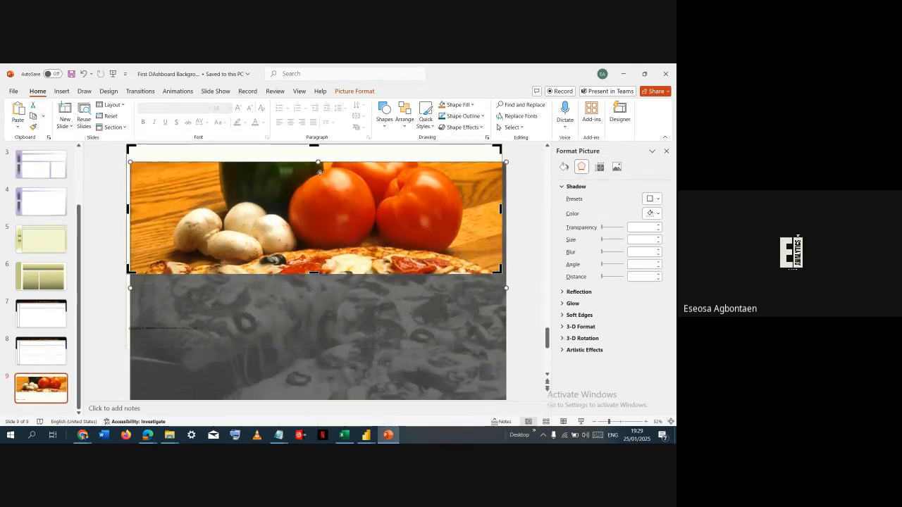
pyautogui.hotkey('ctrl', 'z')
pyautogui.moveTo(316, 151); pyautogui.dragTo(321, 185)
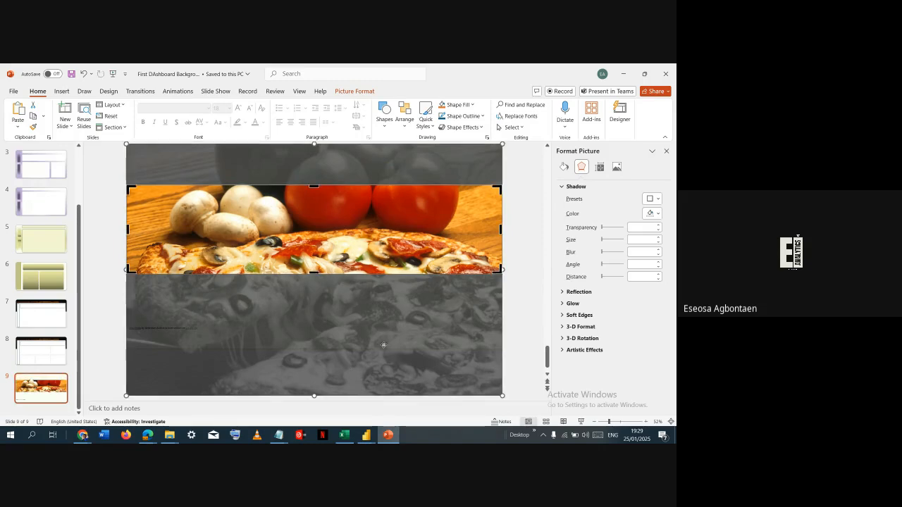
pyautogui.click(518, 295)
# - Move the cropped pizza strip to the slide's upper edge and delete the picture's attribution caption
pyautogui.moveTo(438, 269); pyautogui.dragTo(438, 226)
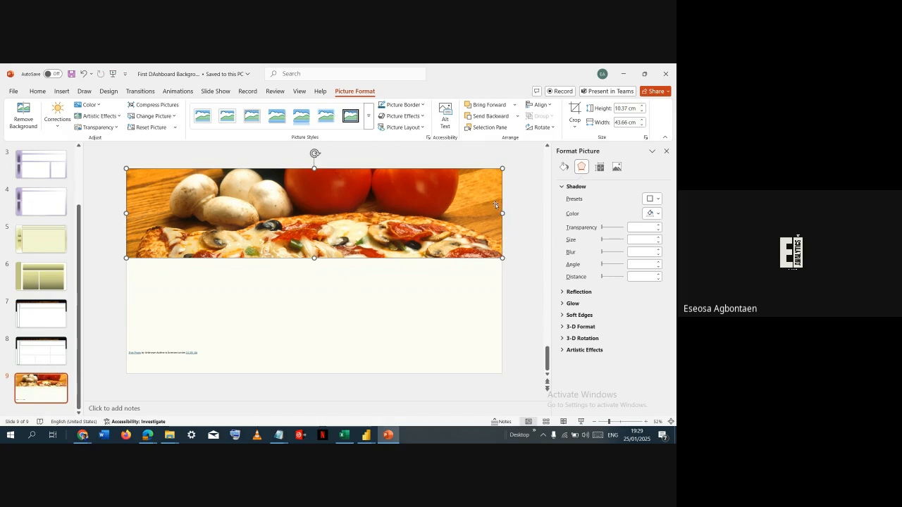
pyautogui.moveTo(503, 212); pyautogui.dragTo(499, 217)
pyautogui.click(195, 354)
pyautogui.press('Delete')
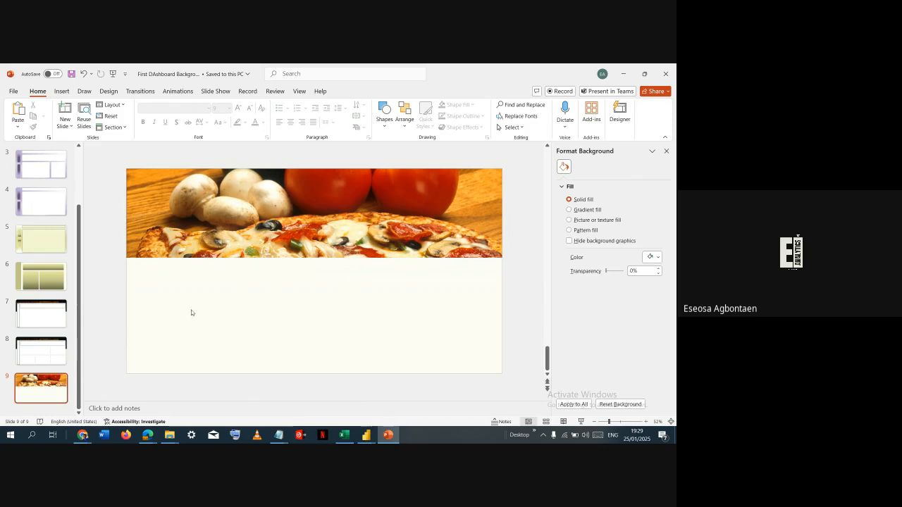
# - Try to adjust the shadow transparency of the pizza picture
pyautogui.click(162, 235)
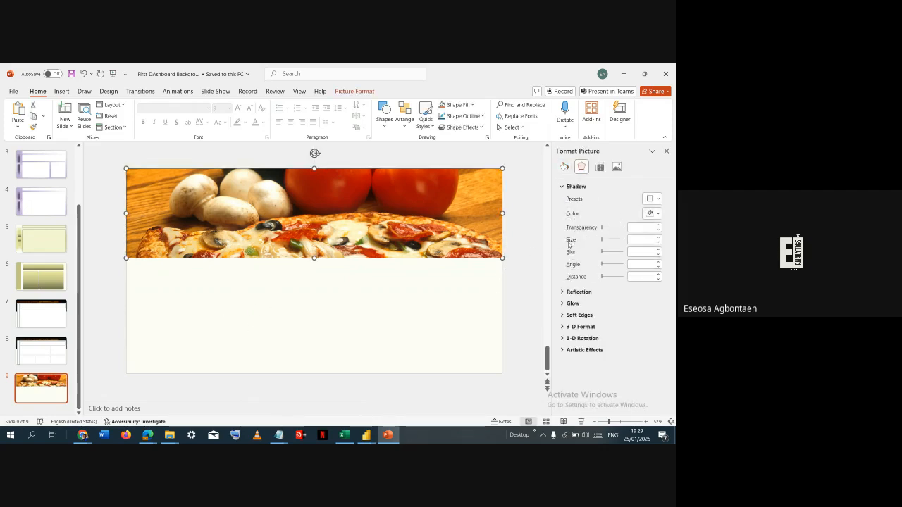
pyautogui.moveTo(601, 228)
pyautogui.mouseDown()
pyautogui.moveTo(621, 229)
pyautogui.moveTo(594, 238)
pyautogui.mouseUp()
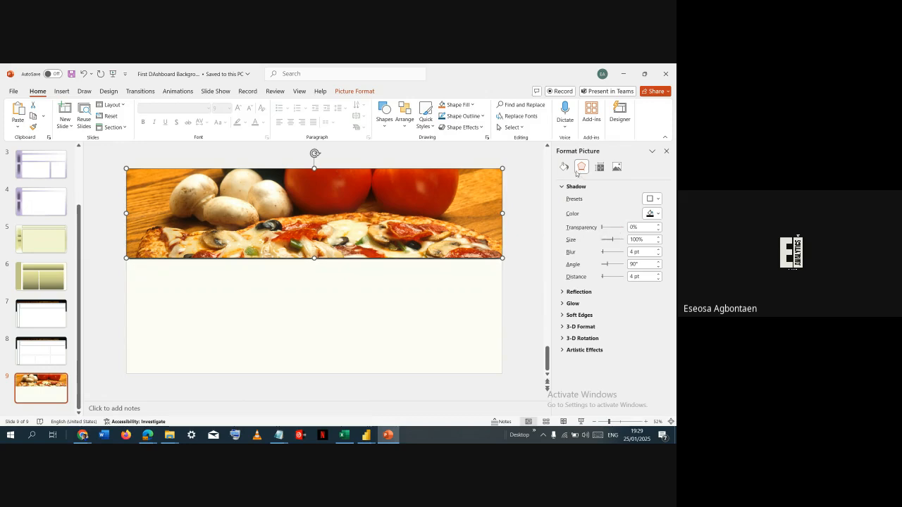
pyautogui.click(482, 303)
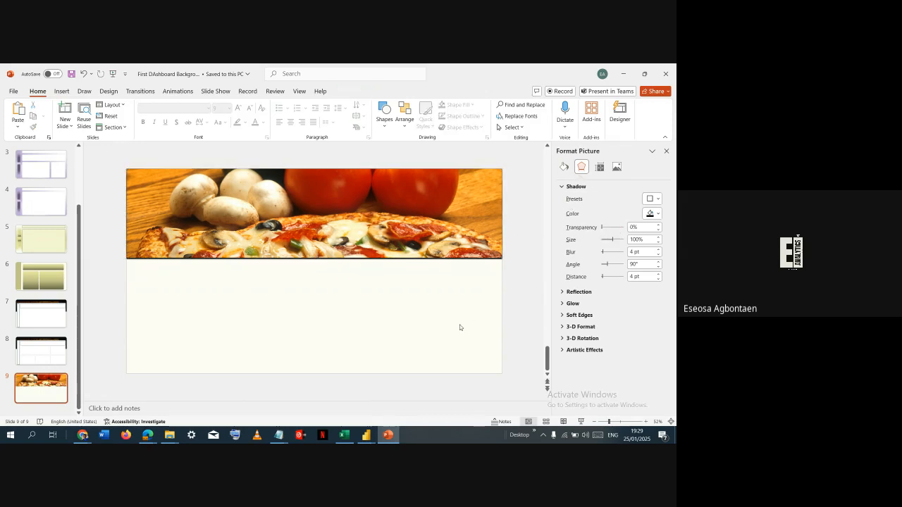
pyautogui.click(412, 209)
pyautogui.click(415, 298)
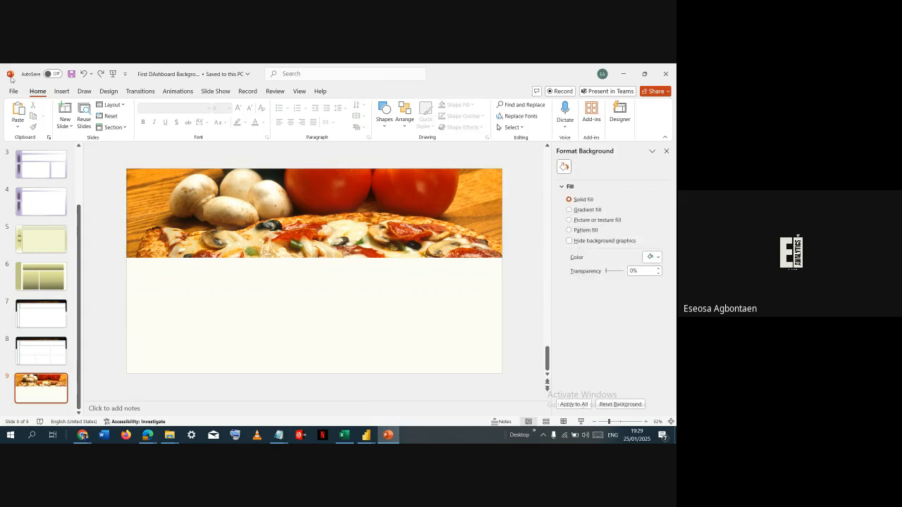
# - Draw a rectangle about 10.37 cm high and 43.66 cm wide that exactly covers the pizza picture
pyautogui.click(61, 91)
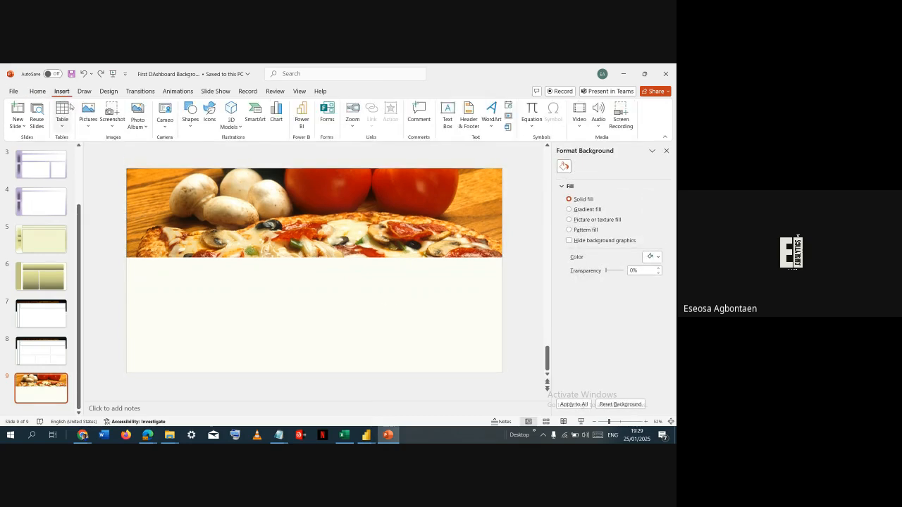
pyautogui.click(191, 114)
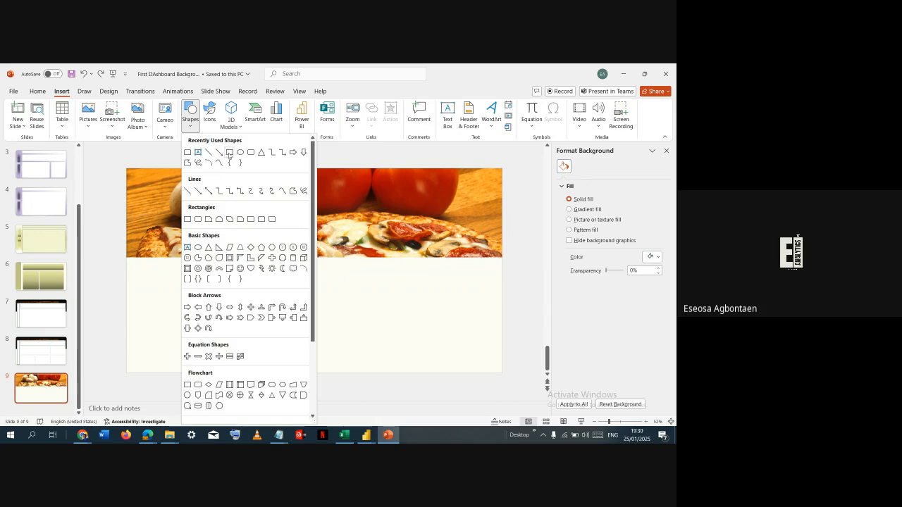
pyautogui.click(220, 152)
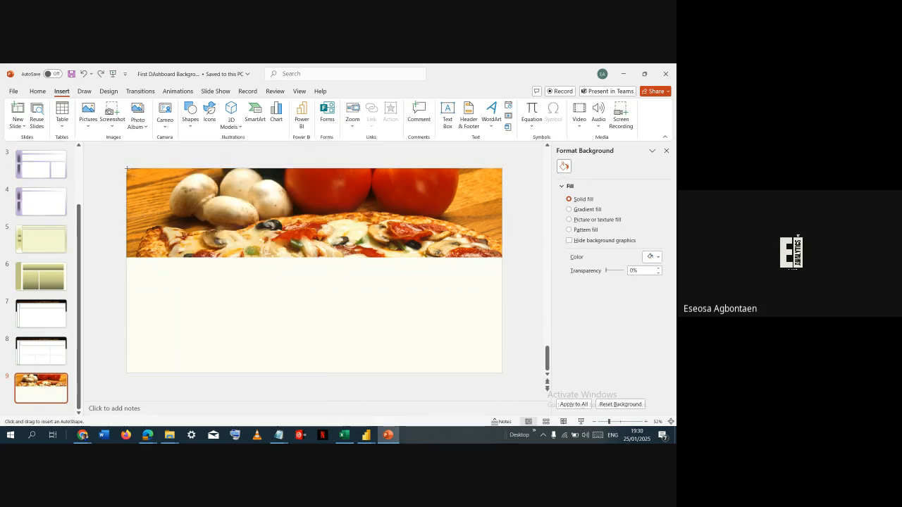
pyautogui.moveTo(127, 169); pyautogui.dragTo(503, 258)
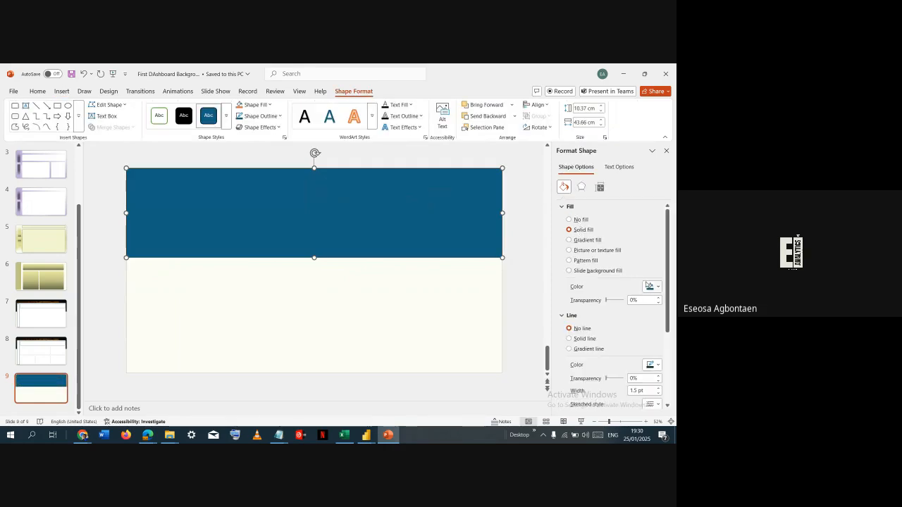
# - Fill the rectangle over the pizza picture with black at 50% transparency
pyautogui.click(647, 284)
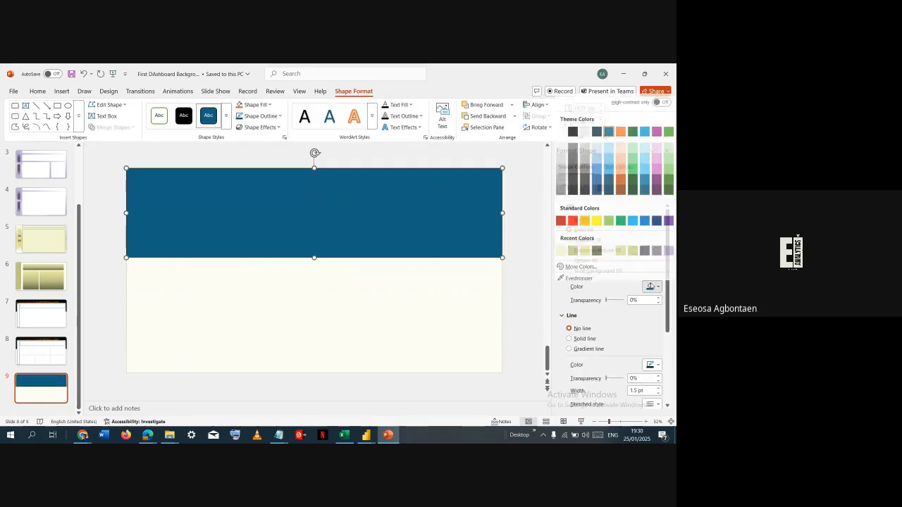
pyautogui.click(573, 128)
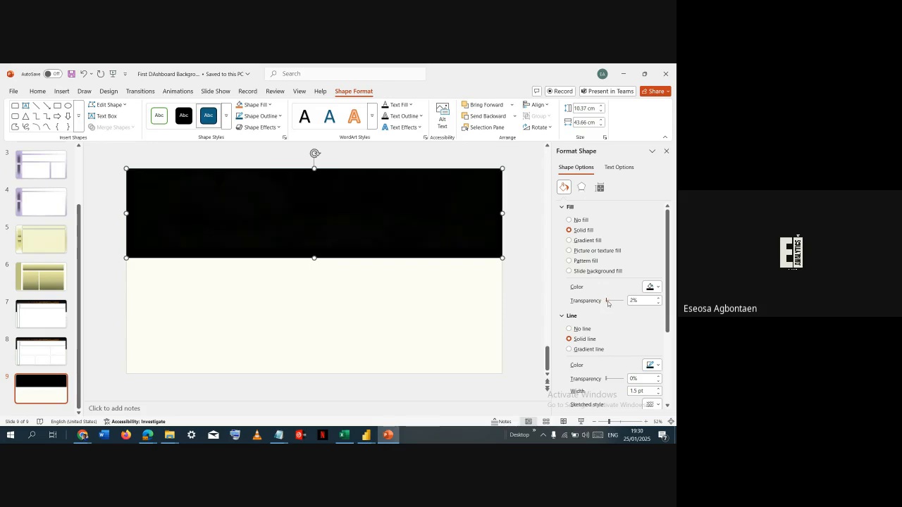
pyautogui.moveTo(607, 303); pyautogui.dragTo(615, 305)
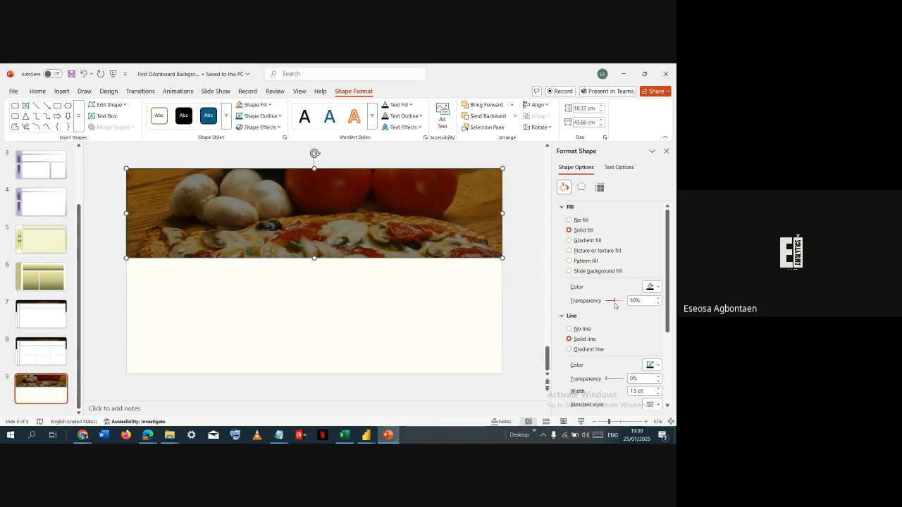
# - Draw a rounded rectangle about 20.44 cm high and 39.58 cm wide over the header and lower slide, and reduce its corner rounding
pyautogui.click(205, 305)
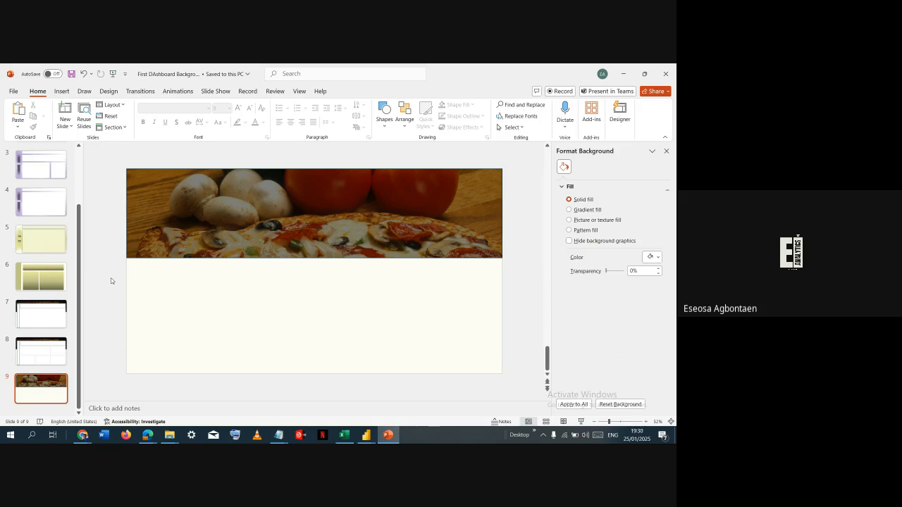
pyautogui.click(62, 92)
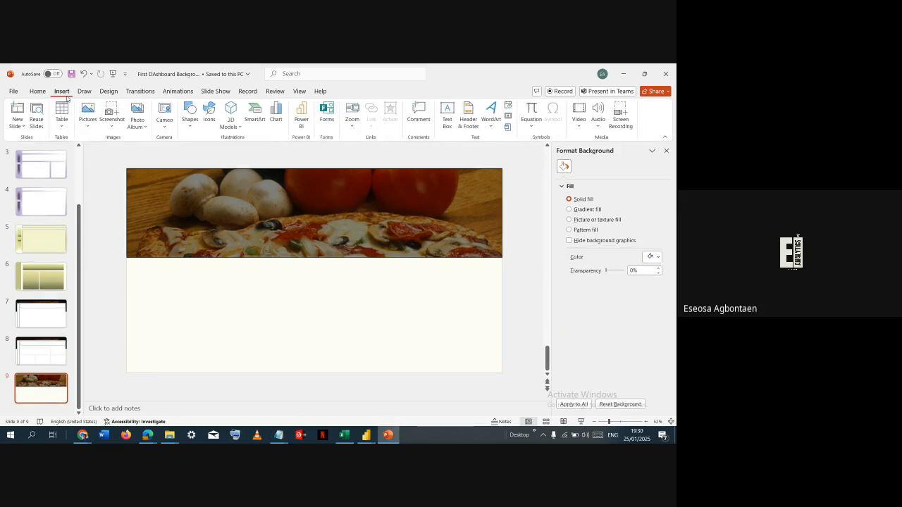
pyautogui.click(187, 124)
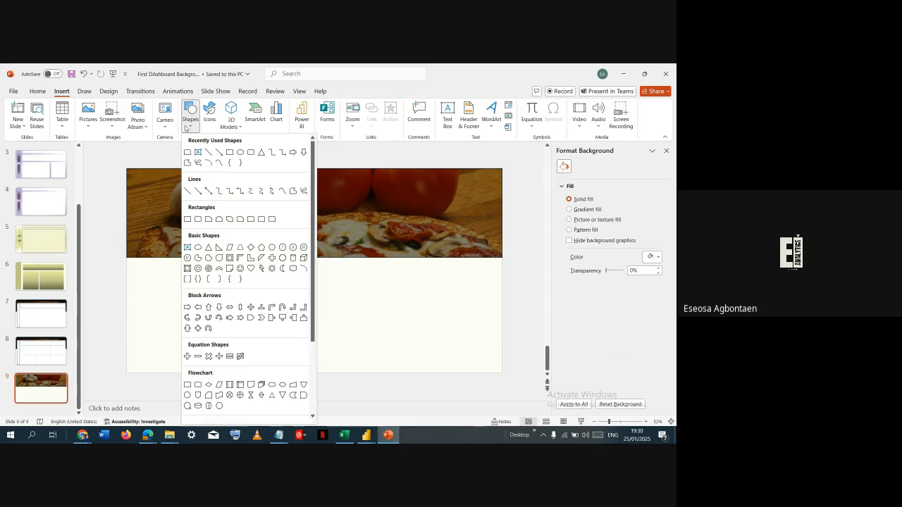
pyautogui.click(241, 152)
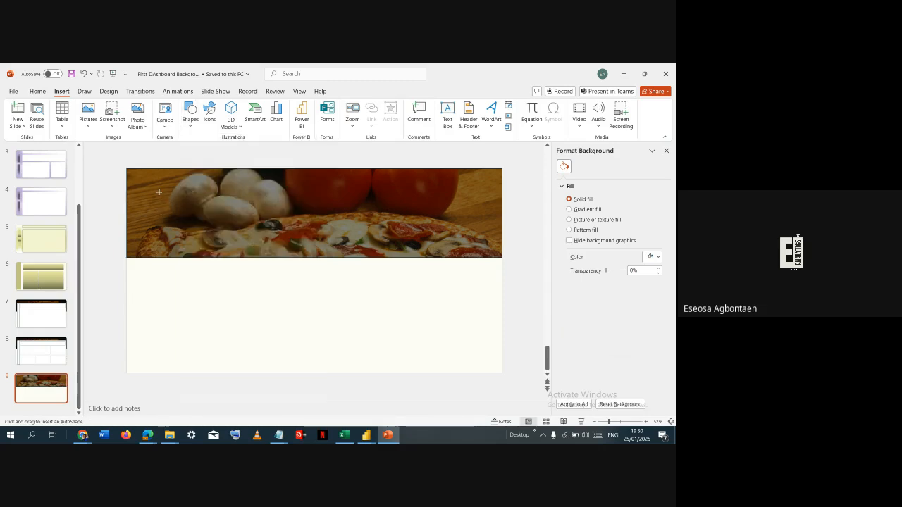
pyautogui.moveTo(155, 191); pyautogui.dragTo(494, 366)
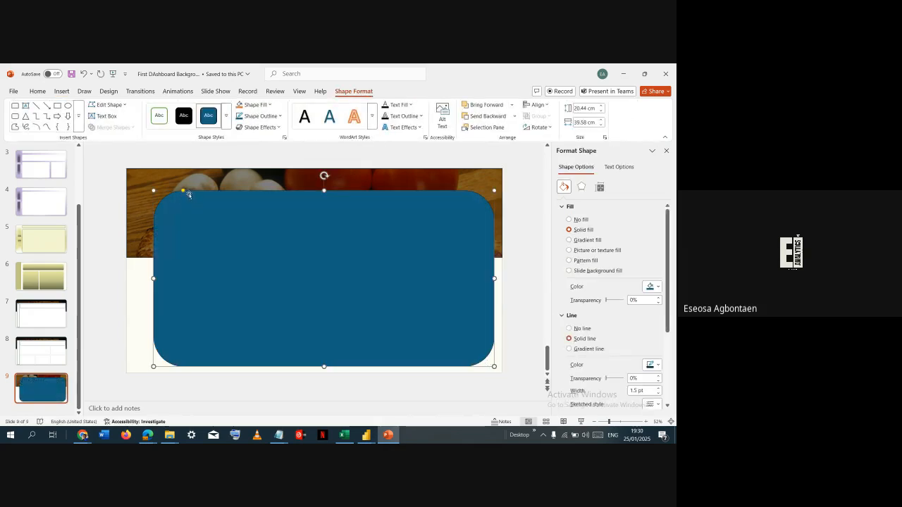
pyautogui.moveTo(183, 191); pyautogui.dragTo(160, 192)
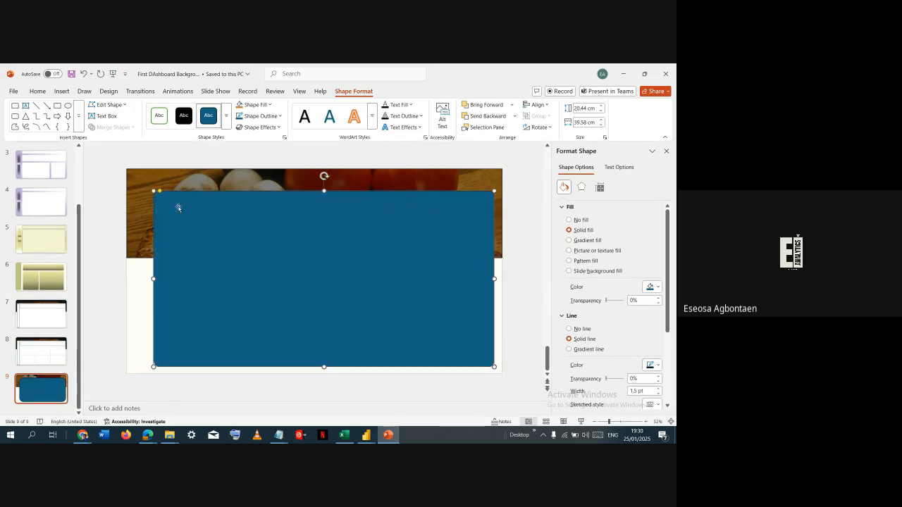
# - Enlarge the rounded rectangle to about 21.16 cm high and 41.99 cm wide and centre it horizontally on the slide with narrow side margins
pyautogui.moveTo(206, 228); pyautogui.dragTo(194, 230)
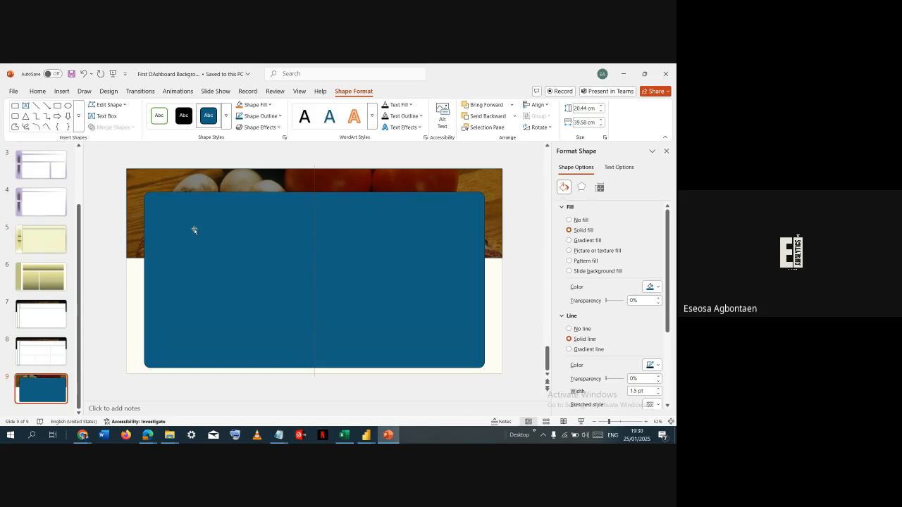
pyautogui.moveTo(195, 230); pyautogui.dragTo(194, 230)
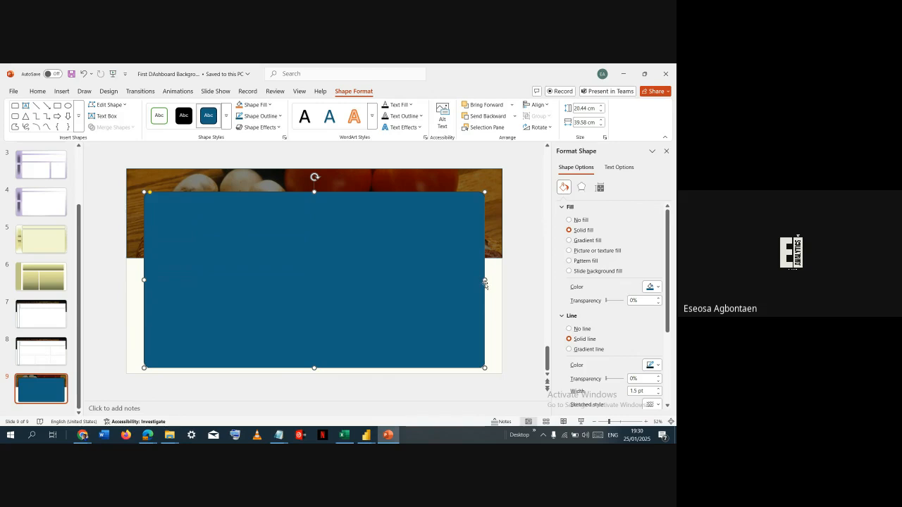
pyautogui.moveTo(485, 282); pyautogui.dragTo(495, 281)
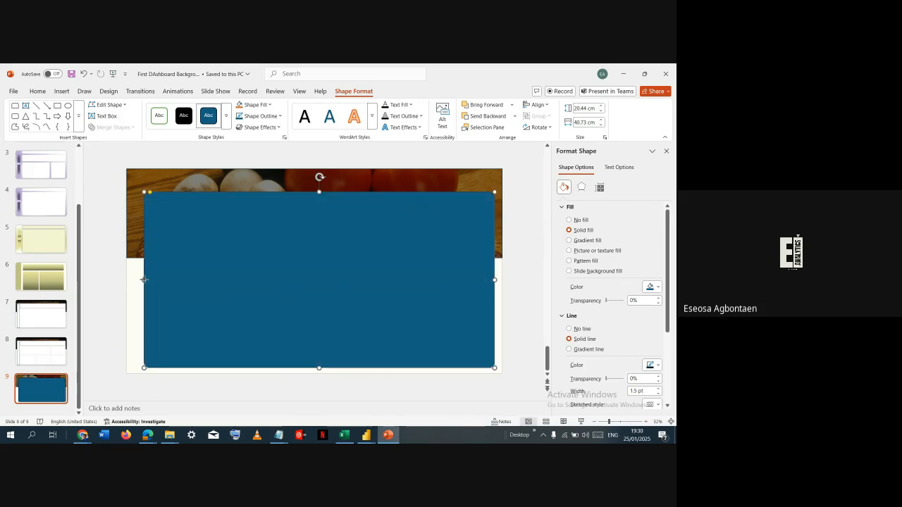
pyautogui.moveTo(144, 279); pyautogui.dragTo(138, 280)
pyautogui.moveTo(292, 288); pyautogui.dragTo(293, 281)
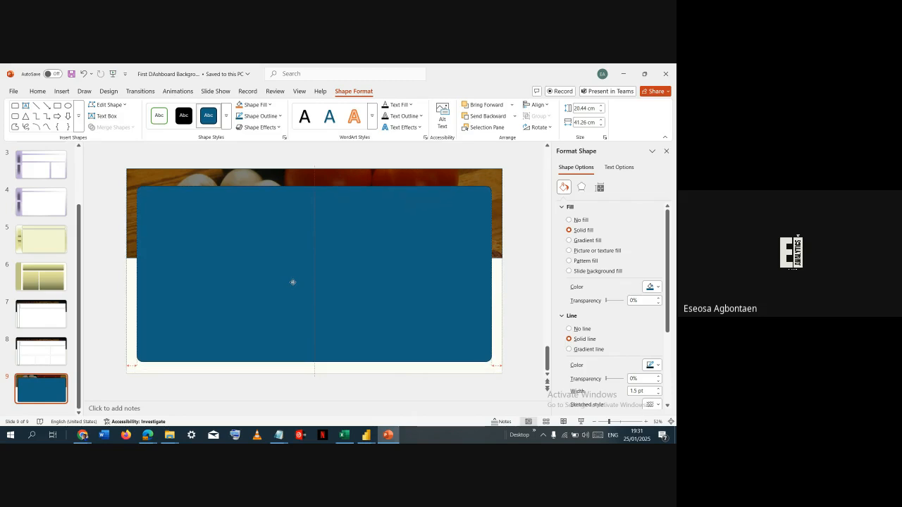
pyautogui.moveTo(292, 282); pyautogui.dragTo(292, 283)
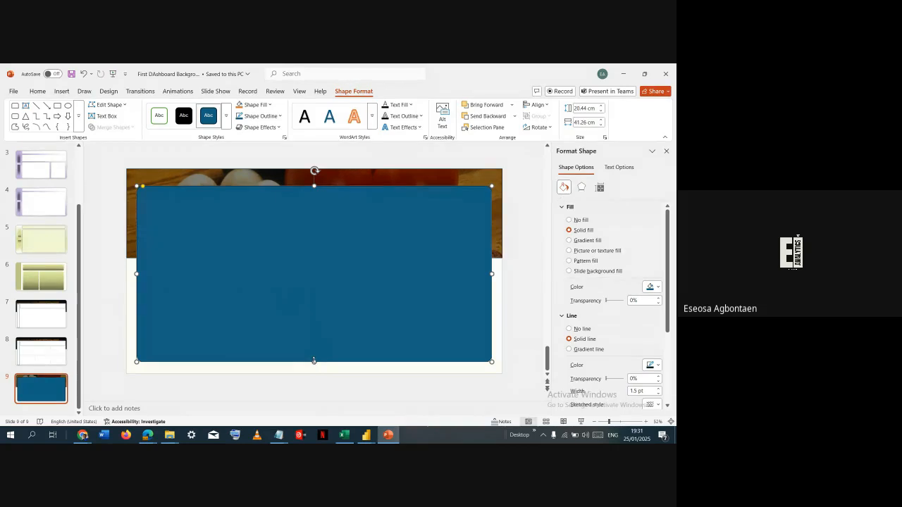
pyautogui.moveTo(314, 361); pyautogui.dragTo(314, 368)
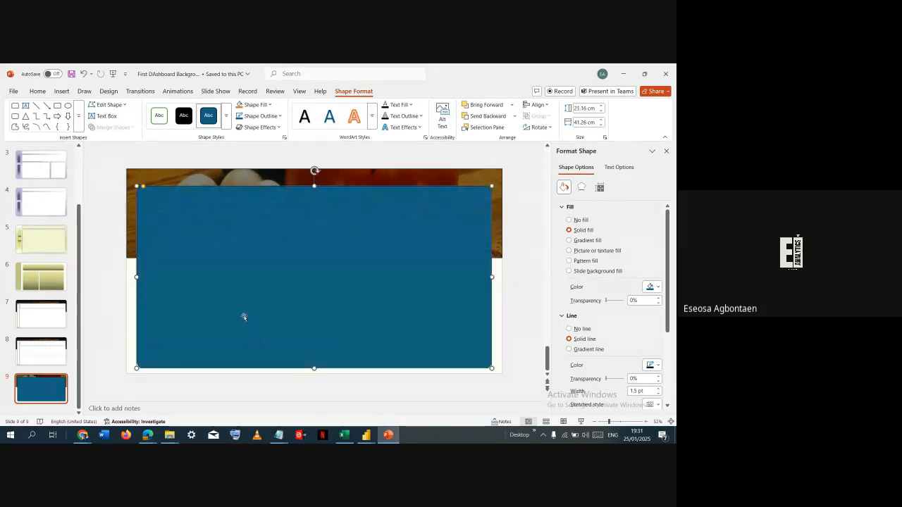
pyautogui.moveTo(136, 277); pyautogui.dragTo(133, 277)
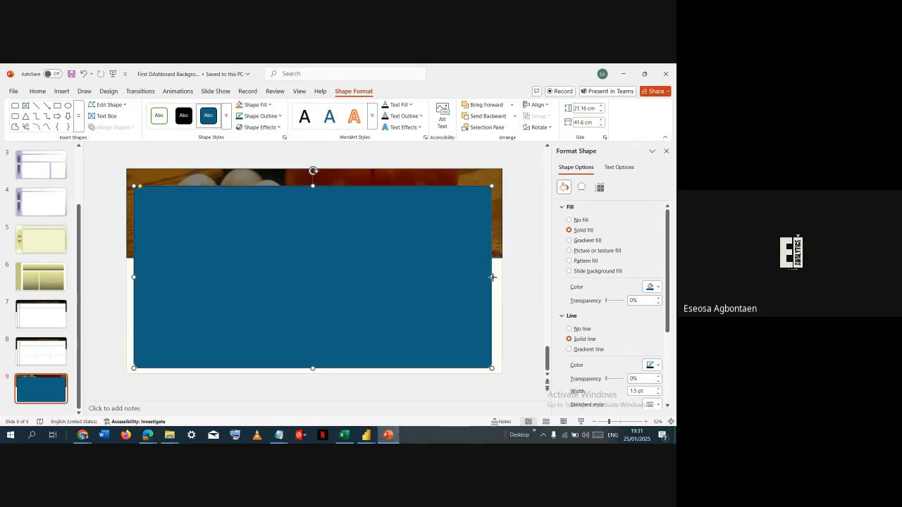
pyautogui.moveTo(493, 277); pyautogui.dragTo(496, 277)
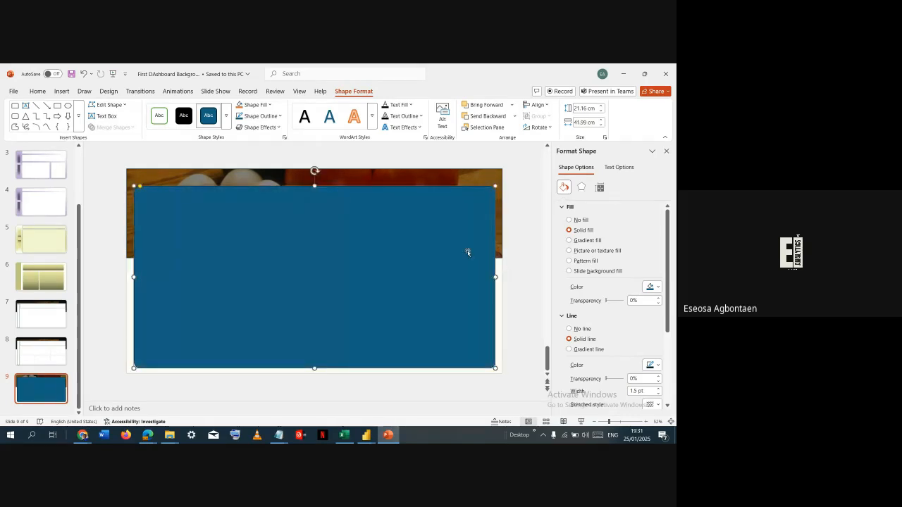
pyautogui.moveTo(476, 235); pyautogui.dragTo(472, 237)
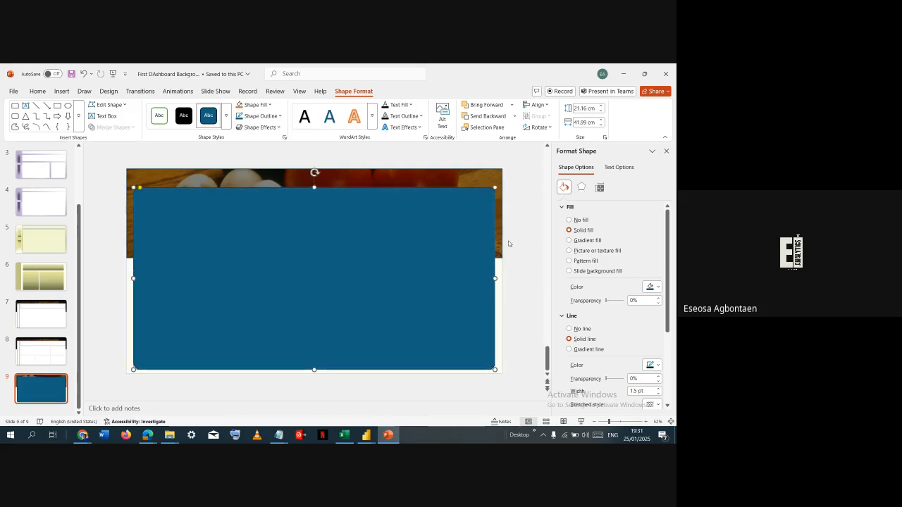
# - Fill the large rounded rectangle with white and set its outline transparency to 90%
pyautogui.click(651, 287)
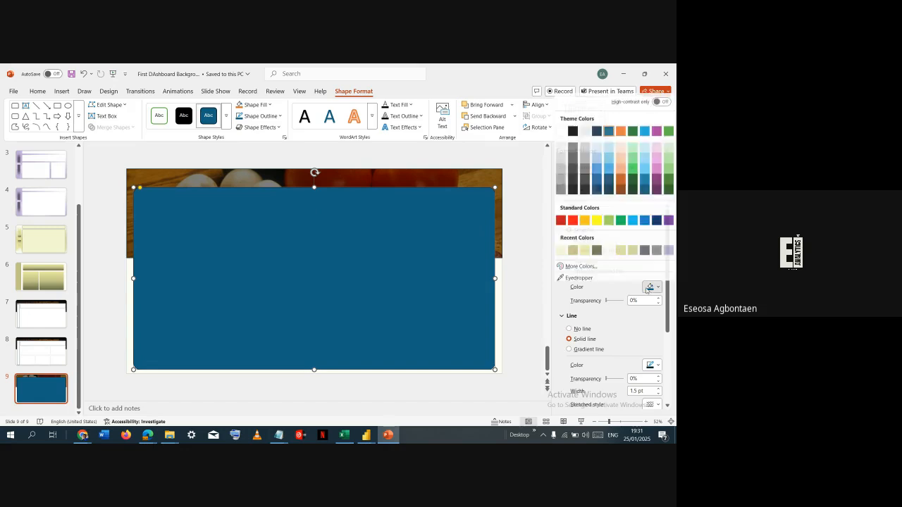
pyautogui.click(561, 145)
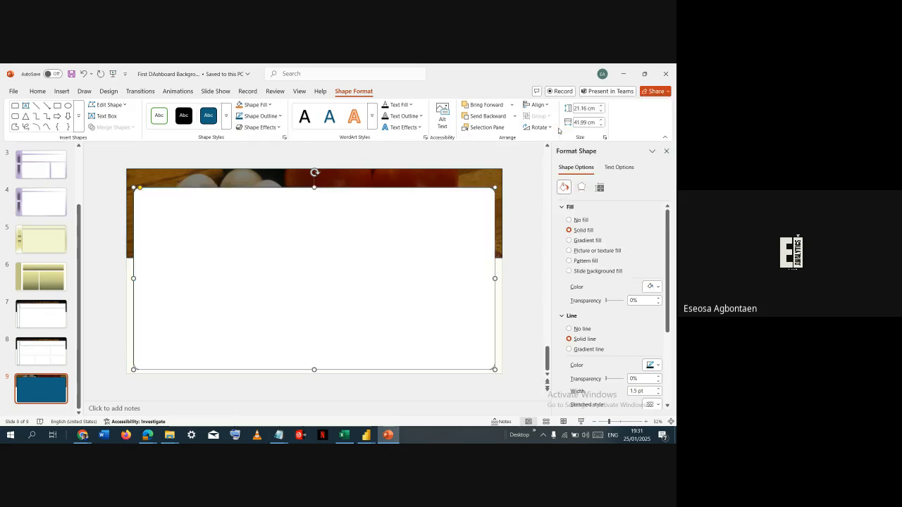
pyautogui.click(198, 177)
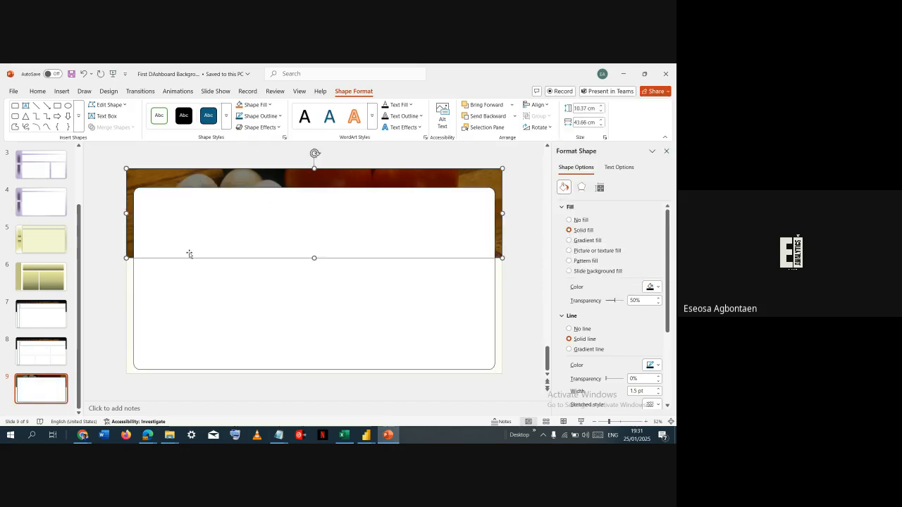
pyautogui.click(182, 277)
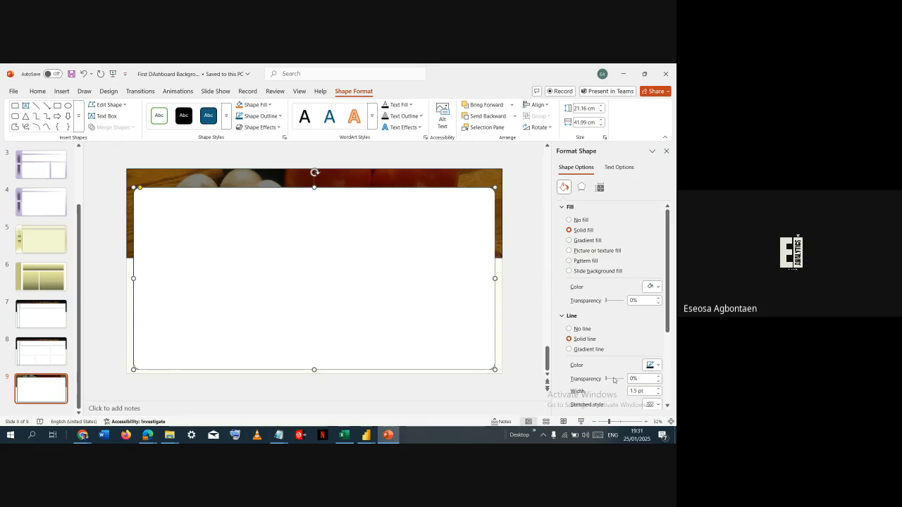
pyautogui.moveTo(608, 383); pyautogui.dragTo(618, 384)
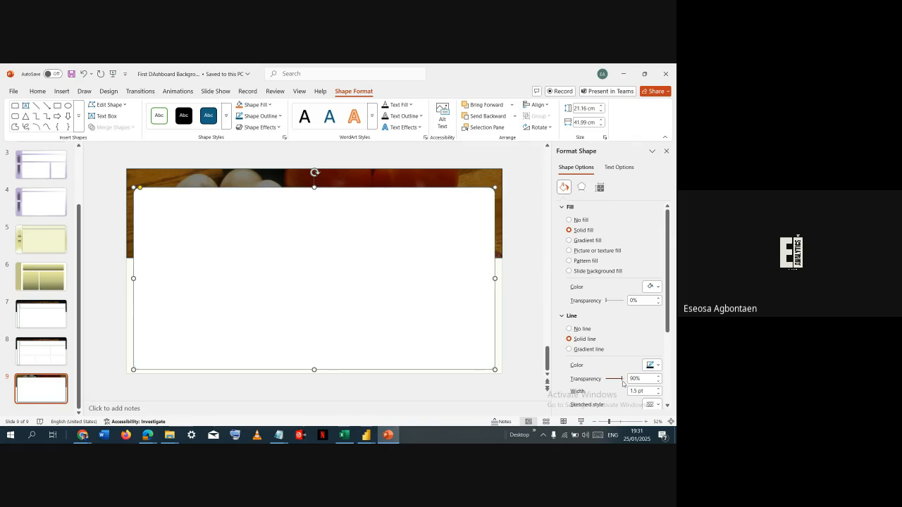
pyautogui.click(499, 341)
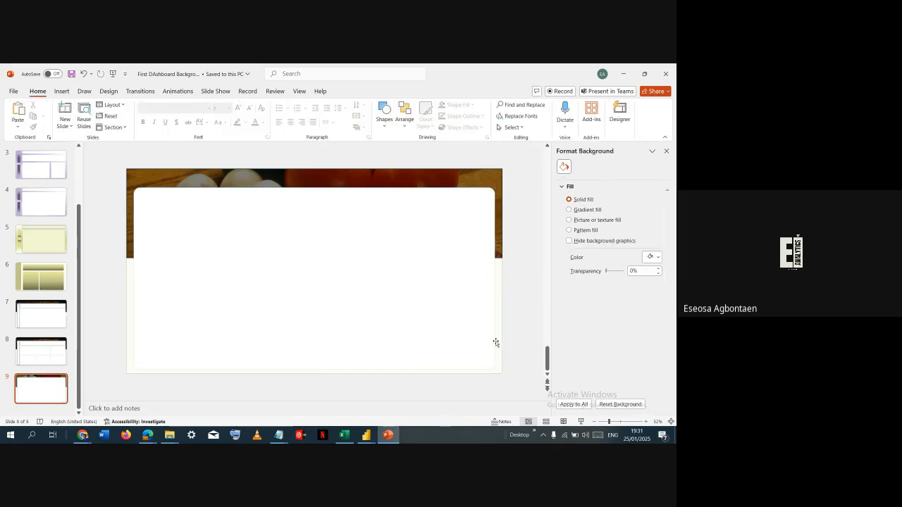
# - Draw a rectangle with rounded upper corners, about 6.47 cm by 24.87 cm, on the white panel and rotate it 90° counterclockwise
pyautogui.click(495, 343)
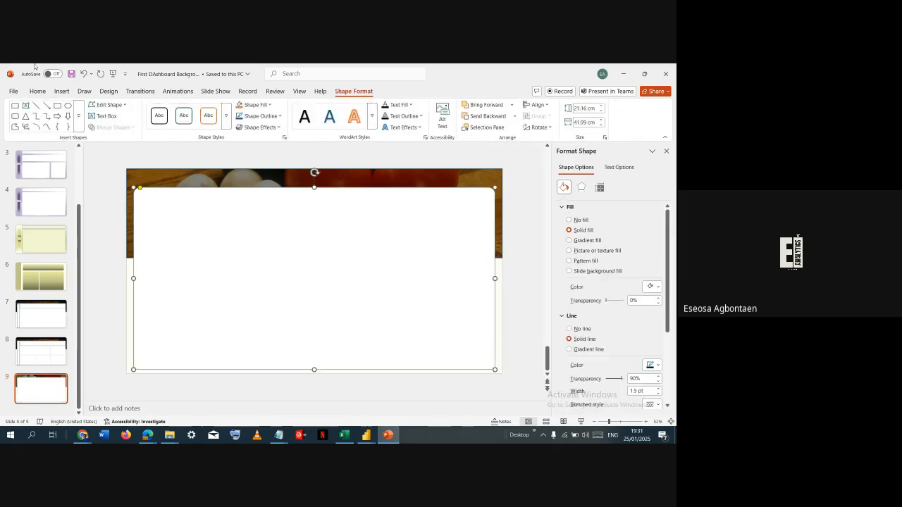
pyautogui.click(62, 91)
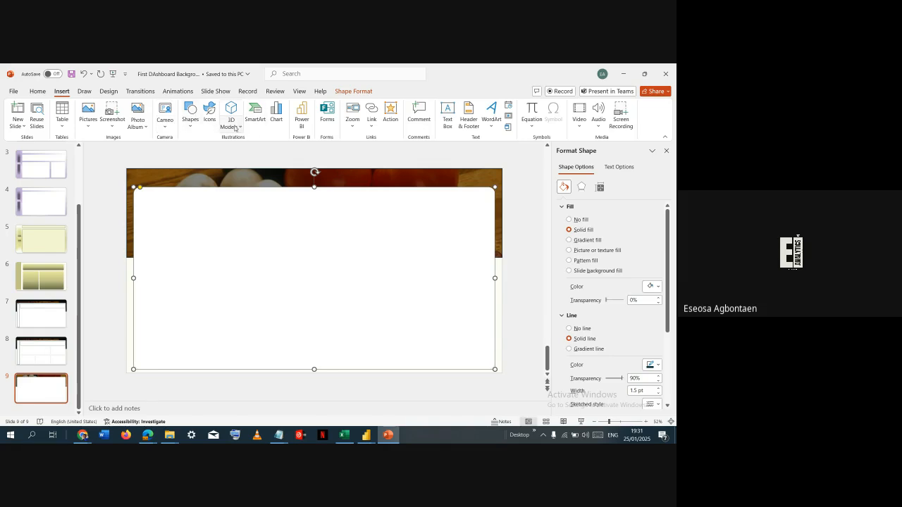
pyautogui.click(191, 114)
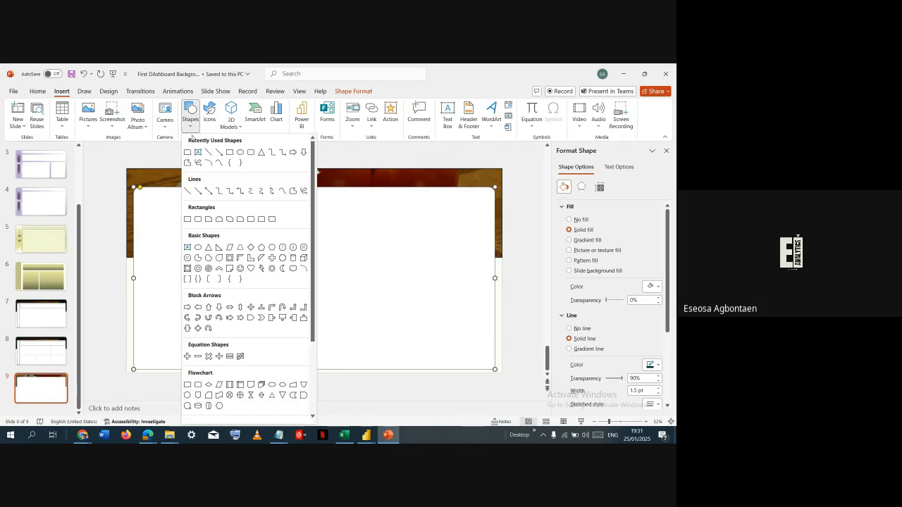
pyautogui.click(188, 151)
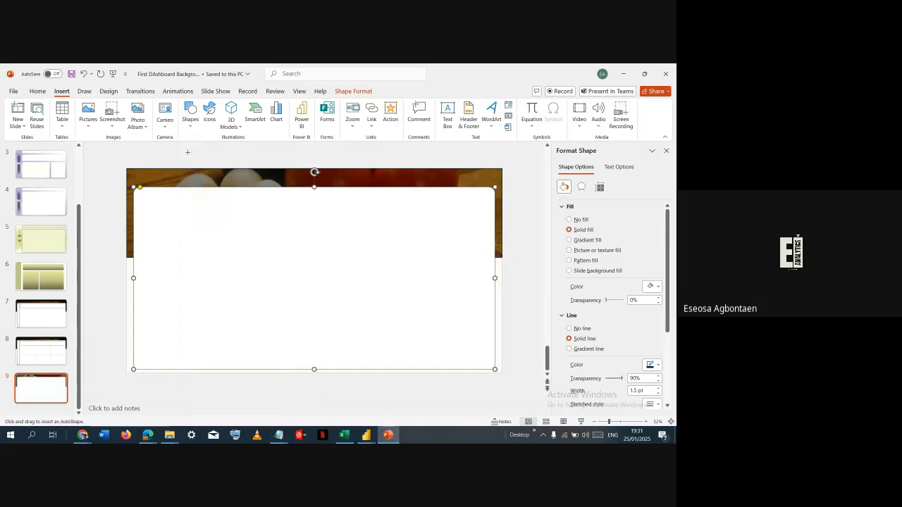
pyautogui.moveTo(157, 196); pyautogui.dragTo(370, 250)
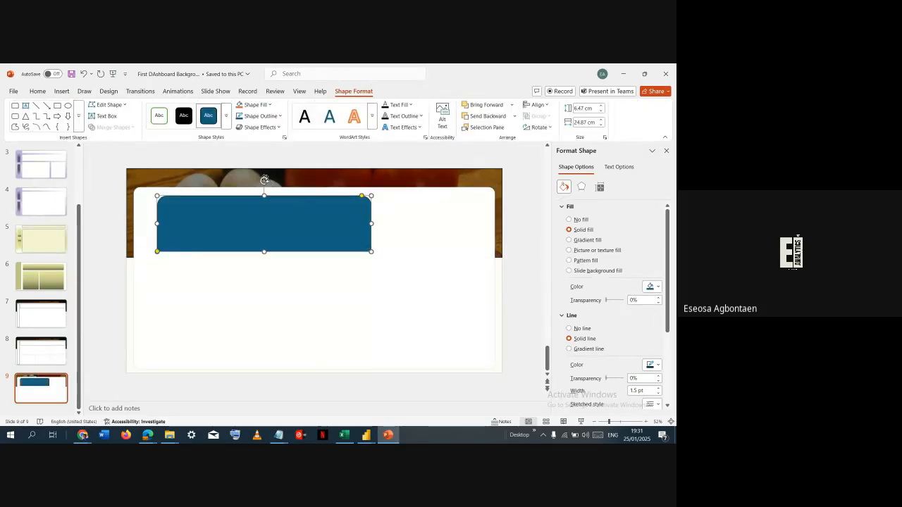
pyautogui.moveTo(264, 177); pyautogui.dragTo(204, 219)
pyautogui.scroll(1, 263, 223)
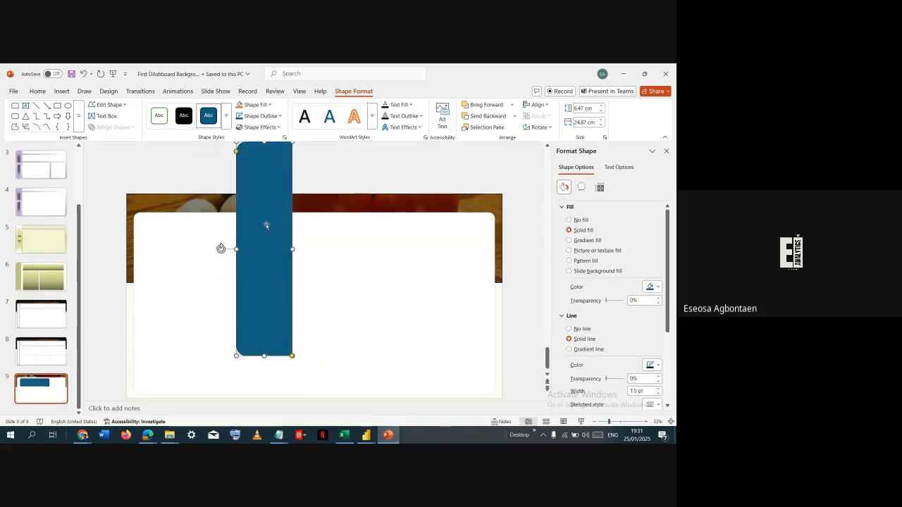
# - Fit the rotated bar along the white panel's left edge at the panel's full height, about 21.16 cm long and 2.77 cm wide
pyautogui.moveTo(264, 224); pyautogui.dragTo(197, 286)
pyautogui.scroll(-1, 232, 242)
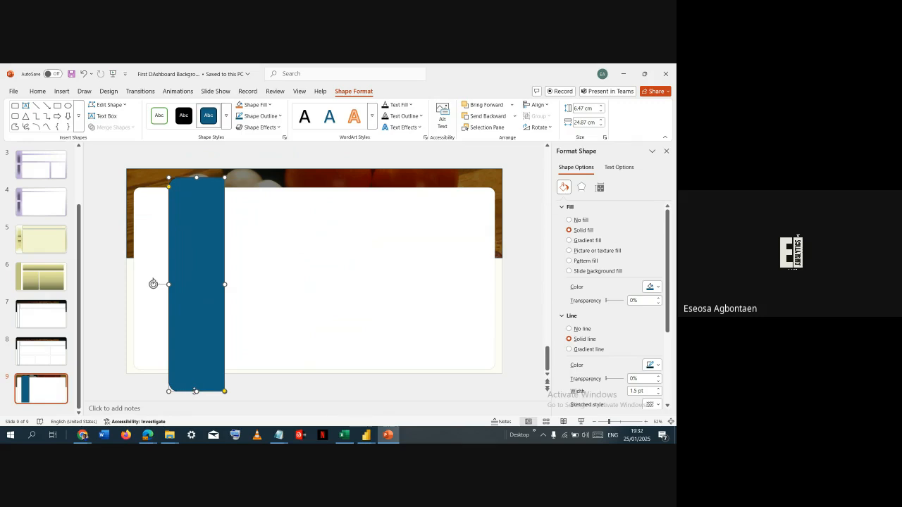
pyautogui.moveTo(196, 390); pyautogui.dragTo(196, 369)
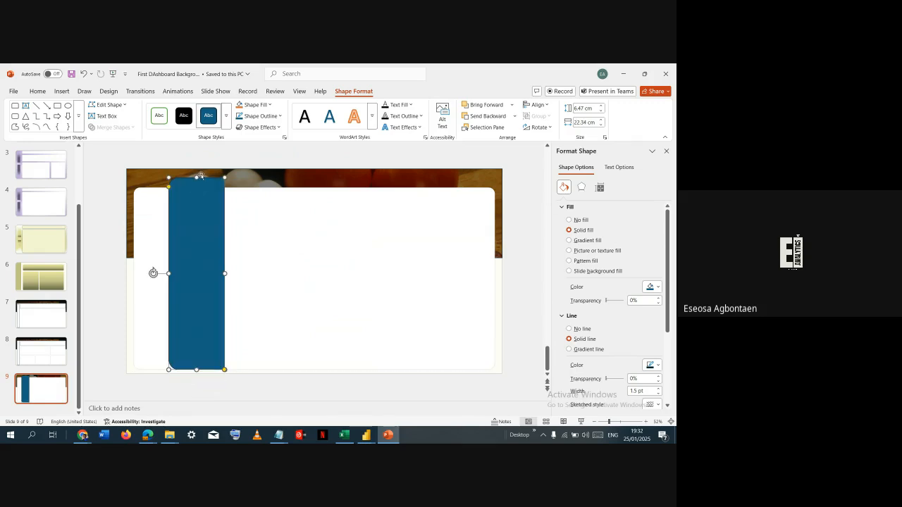
pyautogui.moveTo(197, 177); pyautogui.dragTo(197, 187)
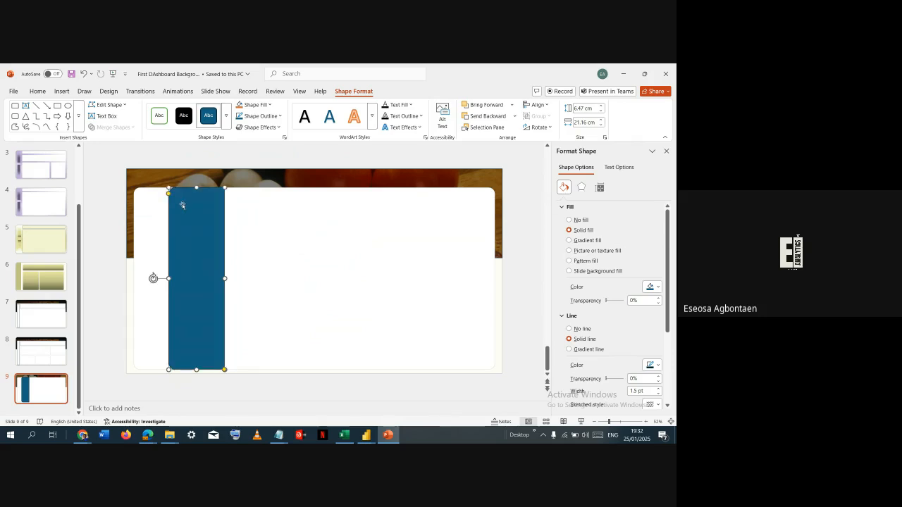
pyautogui.moveTo(181, 205); pyautogui.dragTo(146, 206)
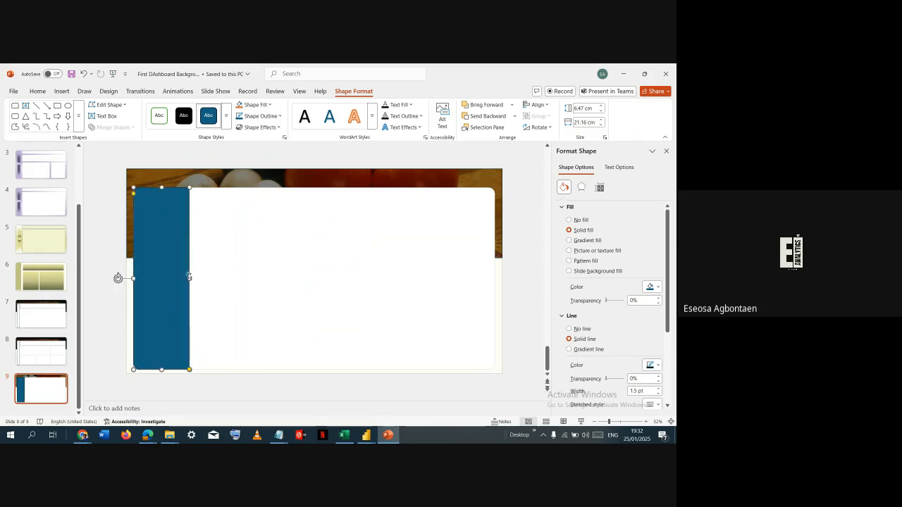
pyautogui.moveTo(189, 278); pyautogui.dragTo(158, 277)
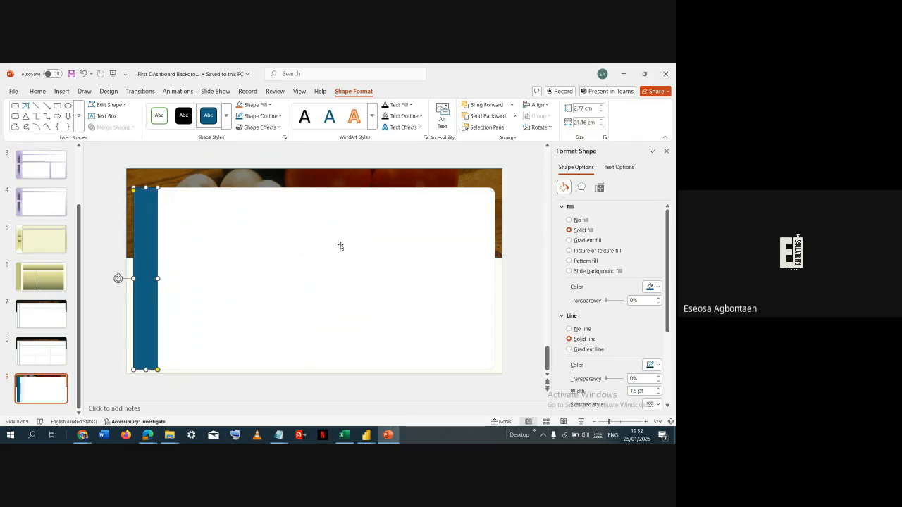
# - Fill the side bar with white and give it an outer bottom-right offset shadow, slightly raising the shadow's transparency
pyautogui.click(657, 288)
pyautogui.click(561, 128)
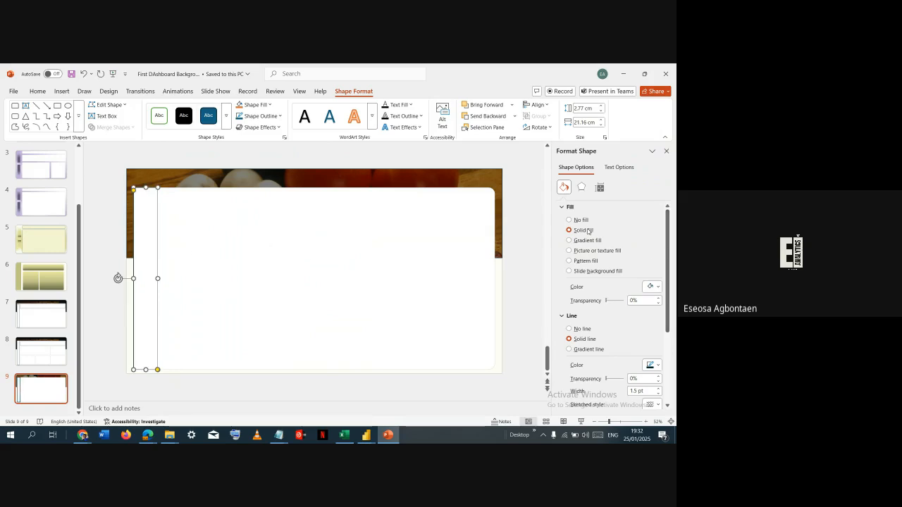
pyautogui.click(581, 187)
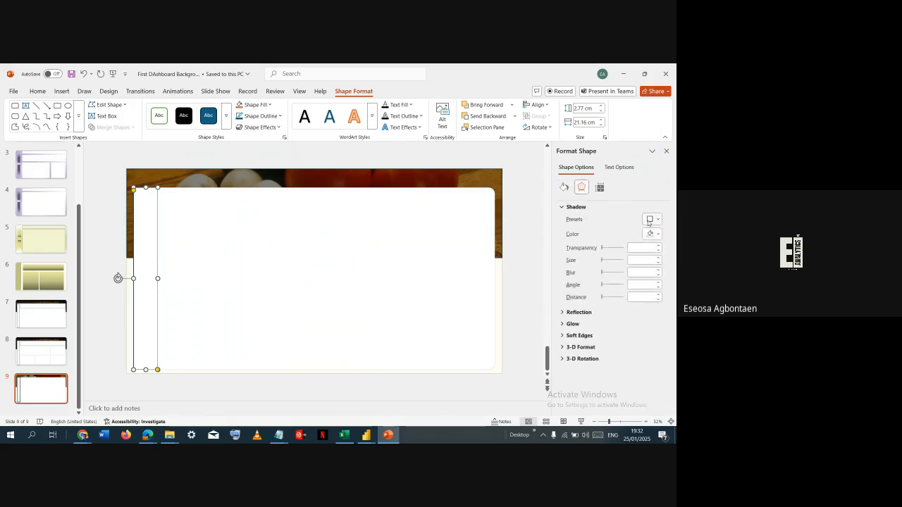
pyautogui.click(652, 220)
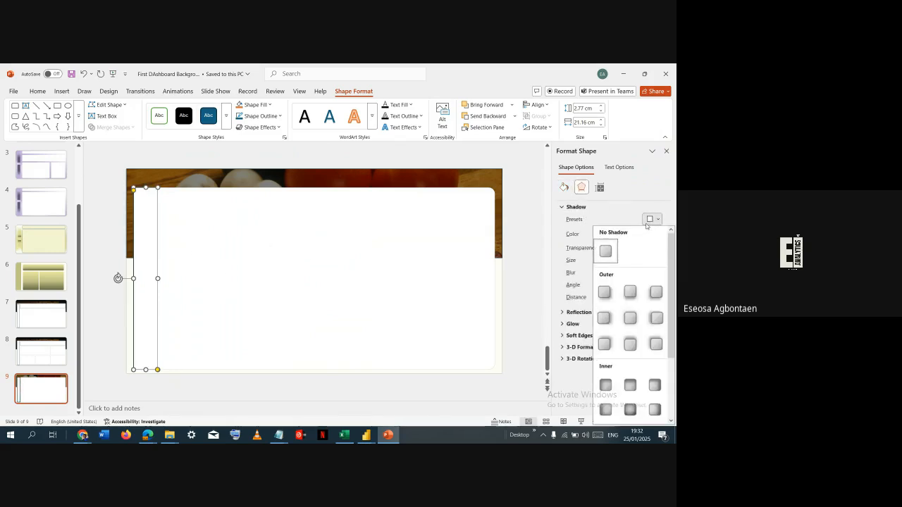
pyautogui.click(604, 292)
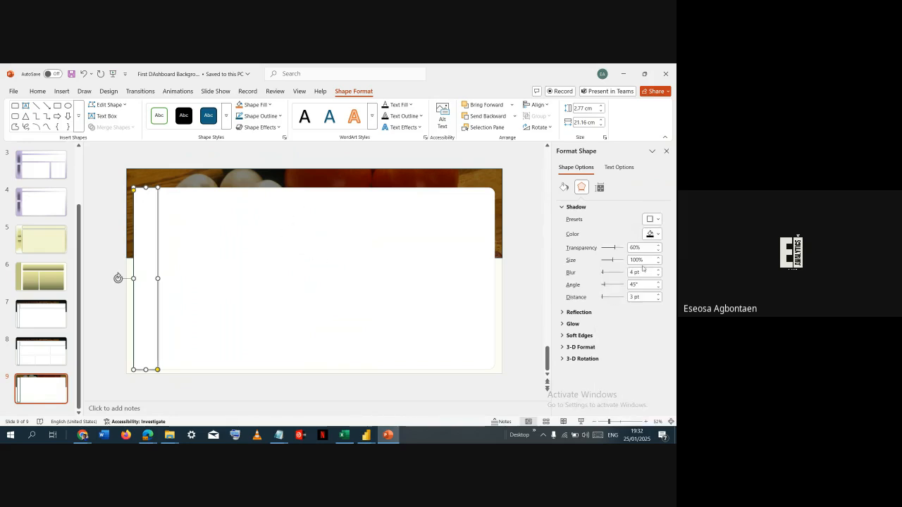
pyautogui.moveTo(615, 248); pyautogui.dragTo(617, 248)
pyautogui.click(248, 179)
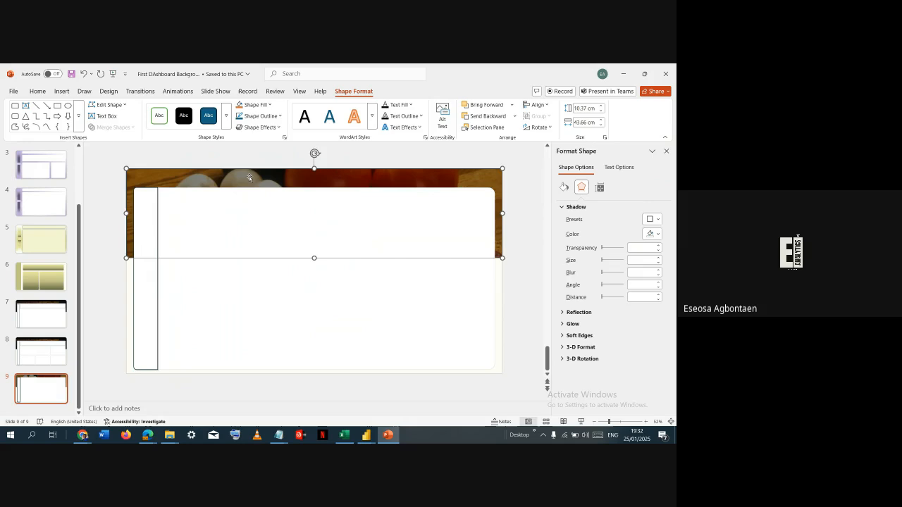
# - Remove the outline of the large white rounded panel
pyautogui.click(229, 326)
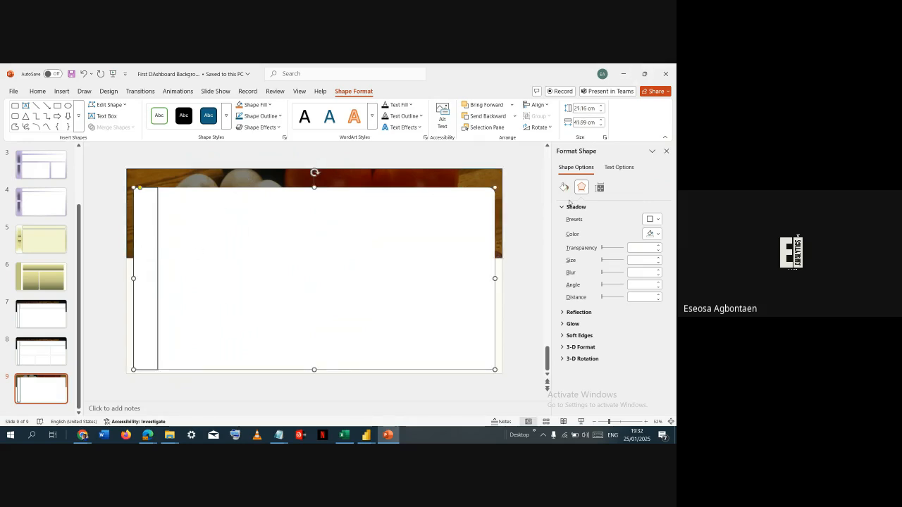
pyautogui.click(564, 187)
pyautogui.click(581, 329)
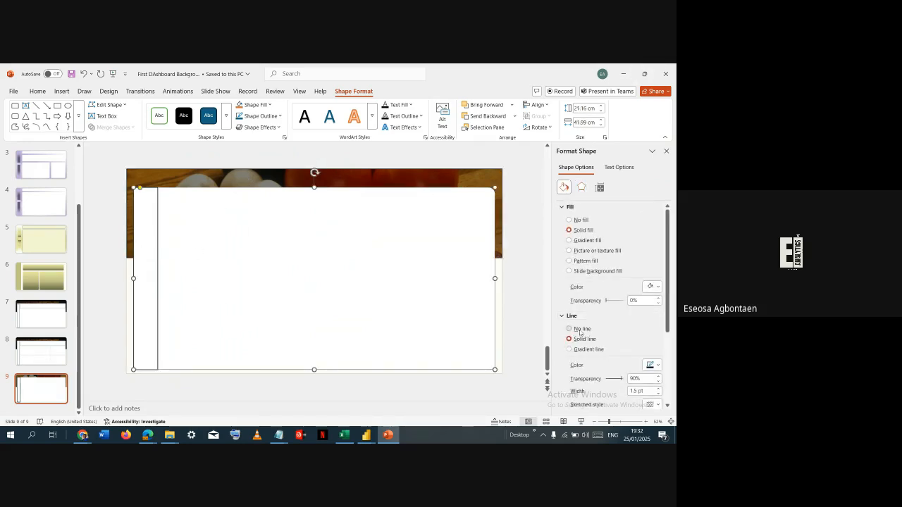
pyautogui.click(266, 177)
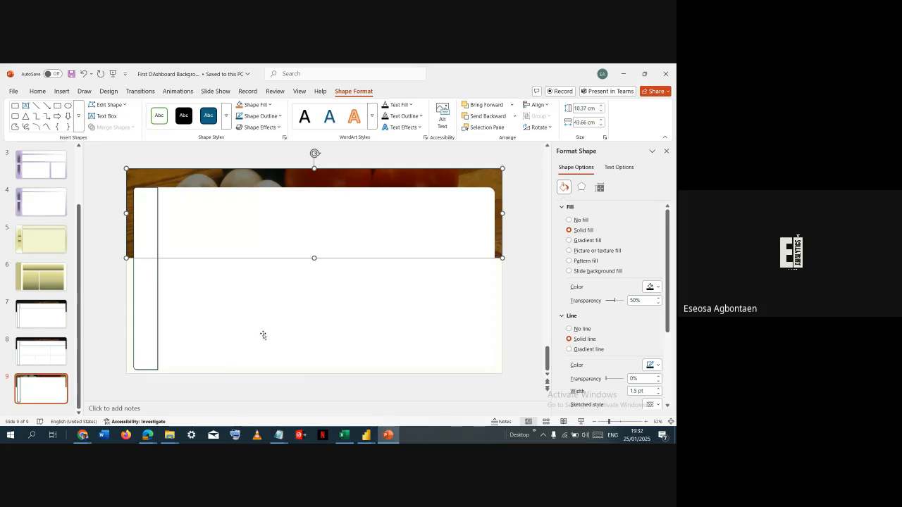
# - Remove the side bar's outline and give the large white panel a solid outline with 72% transparency
pyautogui.click(152, 312)
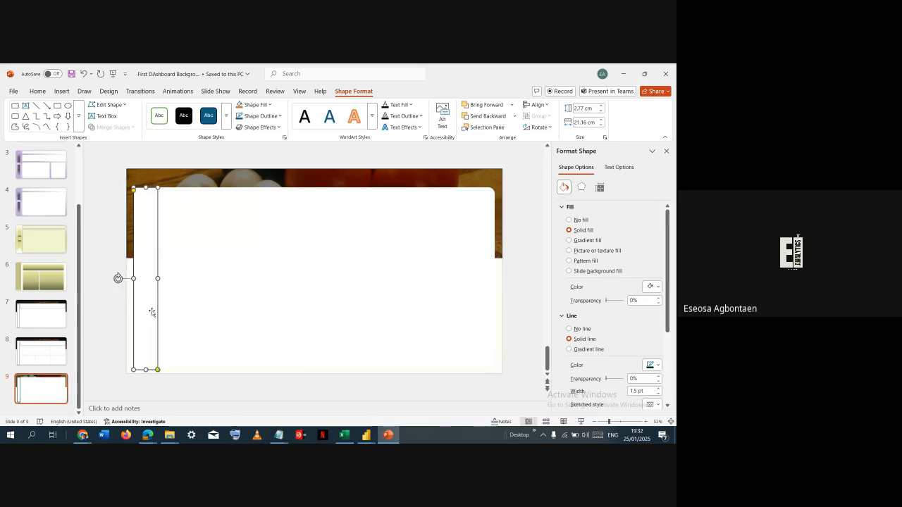
pyautogui.click(578, 328)
pyautogui.click(417, 339)
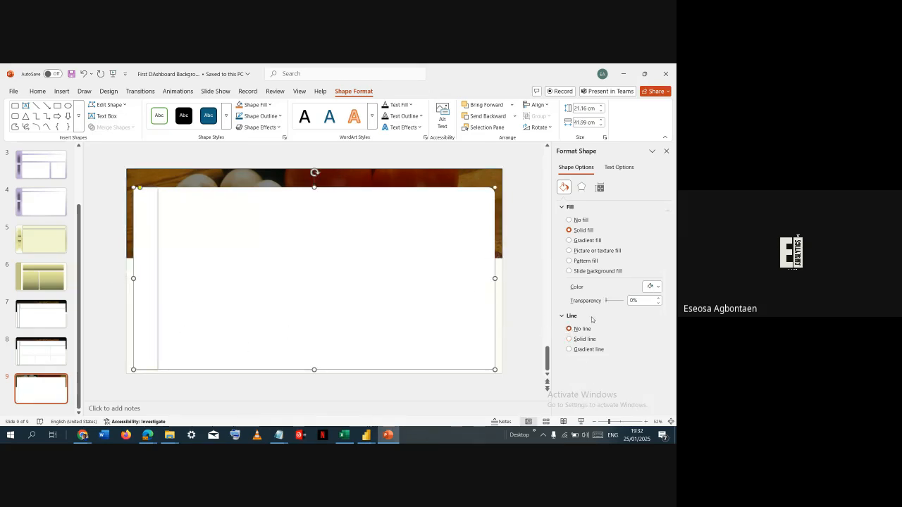
pyautogui.click(582, 339)
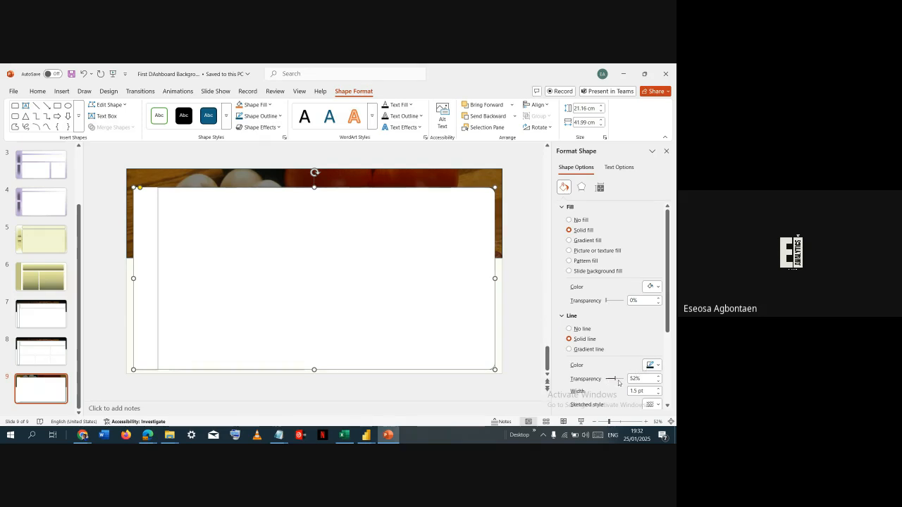
pyautogui.moveTo(607, 379); pyautogui.dragTo(619, 381)
pyautogui.click(497, 321)
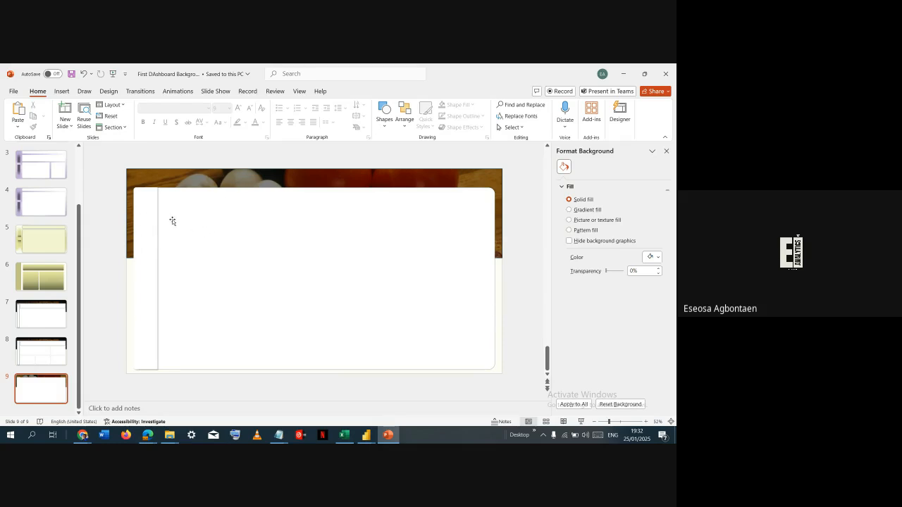
# - Draw a rounded rectangle about 4.02 cm by 37.57 cm along the panel's upper edge beside the side bar, and reduce its corner rounding
pyautogui.click(59, 92)
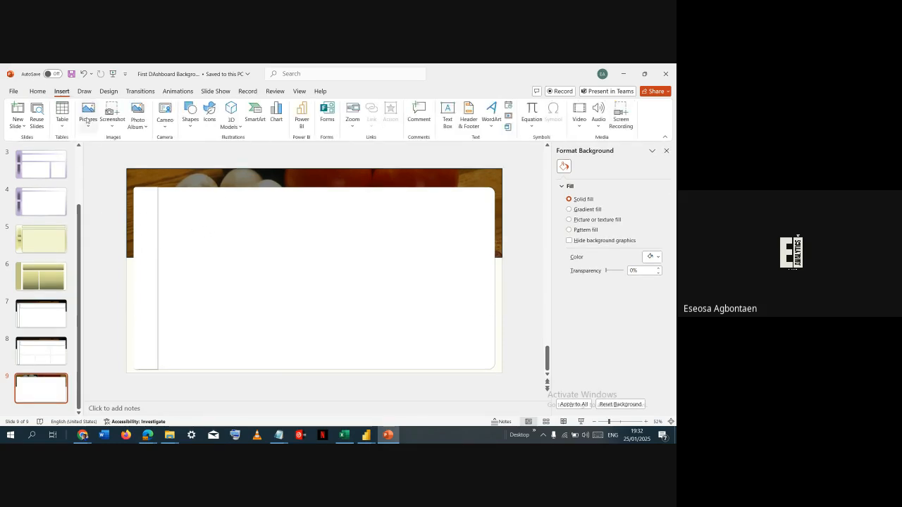
pyautogui.click(190, 116)
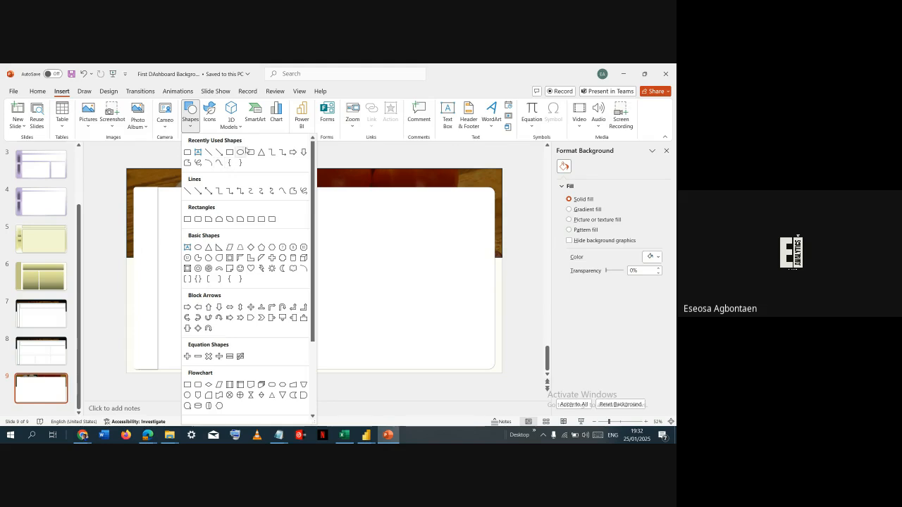
pyautogui.click(247, 152)
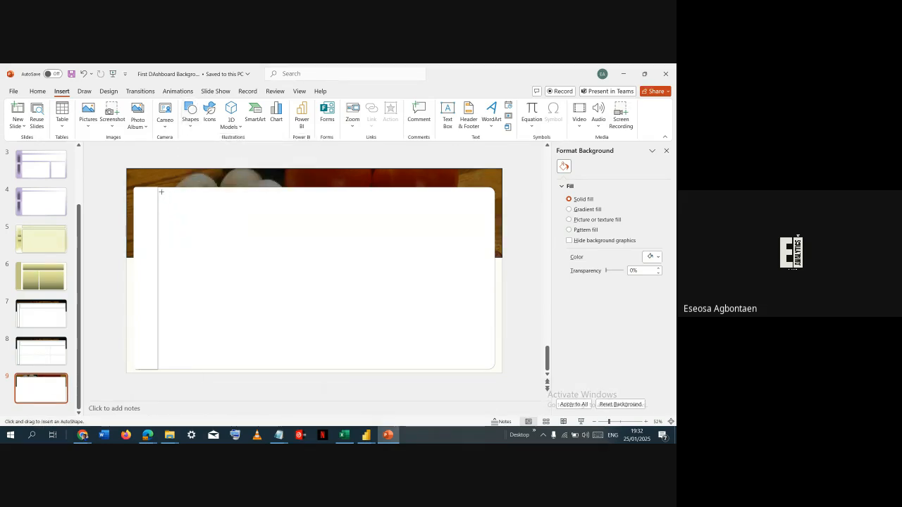
pyautogui.moveTo(161, 191)
pyautogui.mouseDown()
pyautogui.moveTo(174, 204)
pyautogui.moveTo(402, 244)
pyautogui.moveTo(477, 232)
pyautogui.moveTo(484, 225)
pyautogui.moveTo(474, 213)
pyautogui.mouseUp()
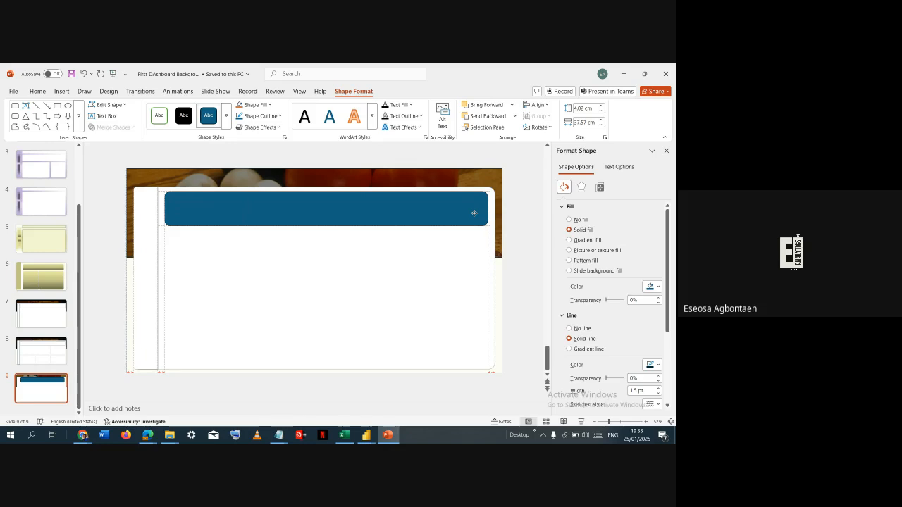
pyautogui.moveTo(474, 212); pyautogui.dragTo(475, 214)
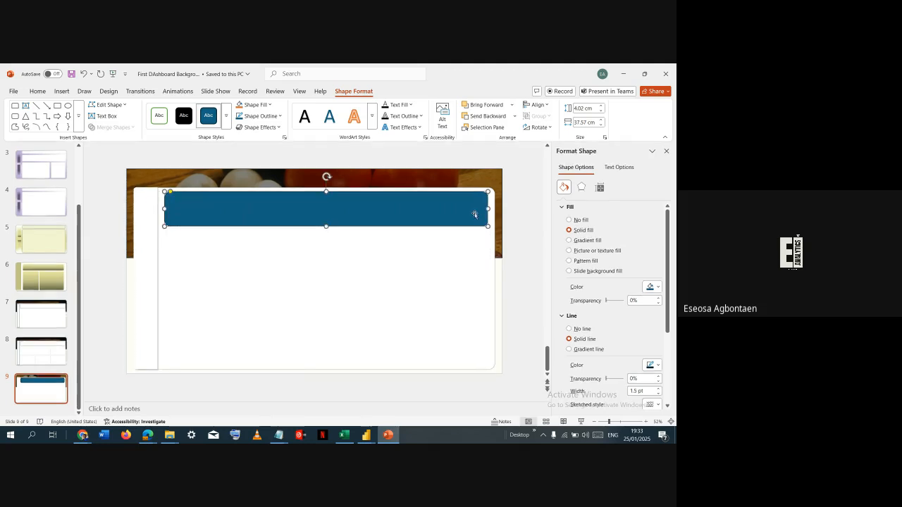
pyautogui.moveTo(169, 191); pyautogui.dragTo(168, 193)
pyautogui.click(302, 282)
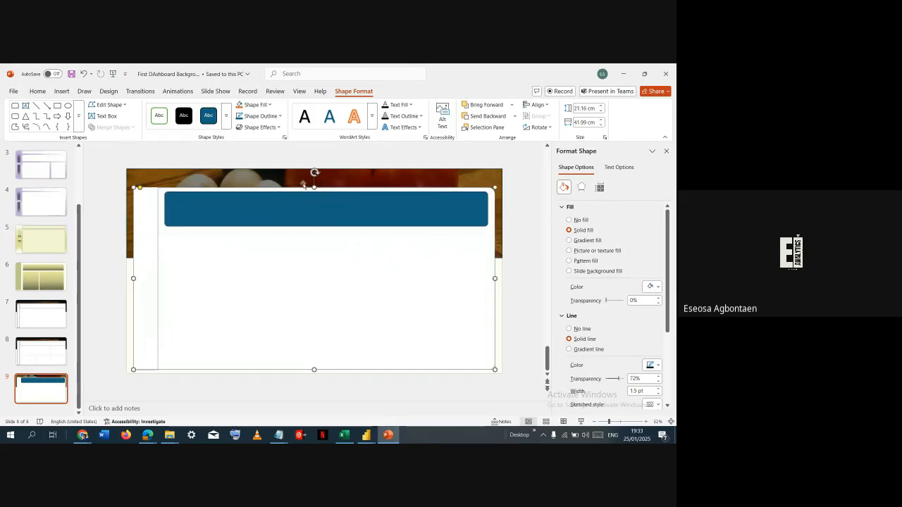
# - Fill the upper rounded rectangle with white and set its outline transparency to 85%
pyautogui.click(302, 211)
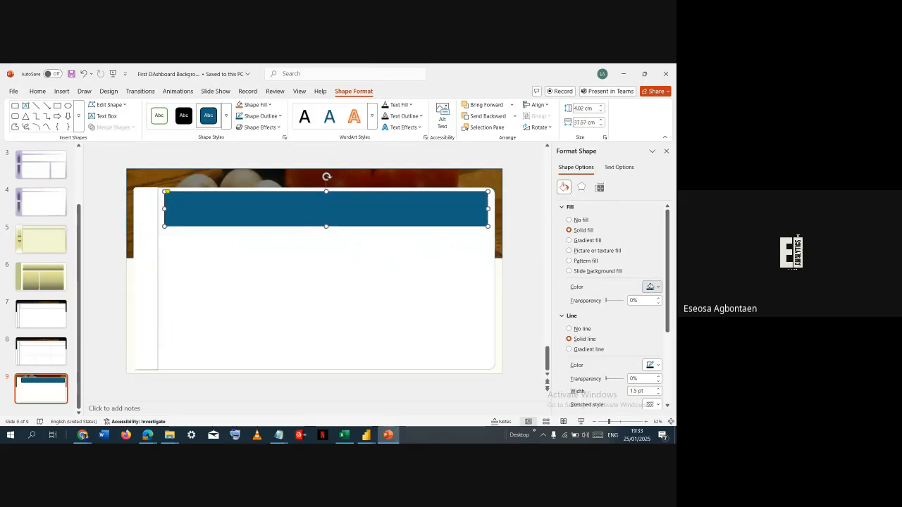
pyautogui.click(652, 287)
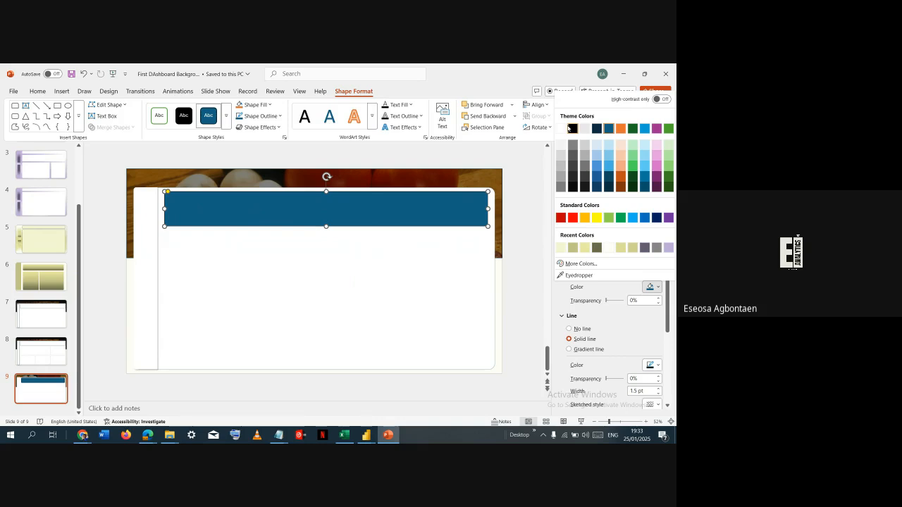
pyautogui.click(584, 129)
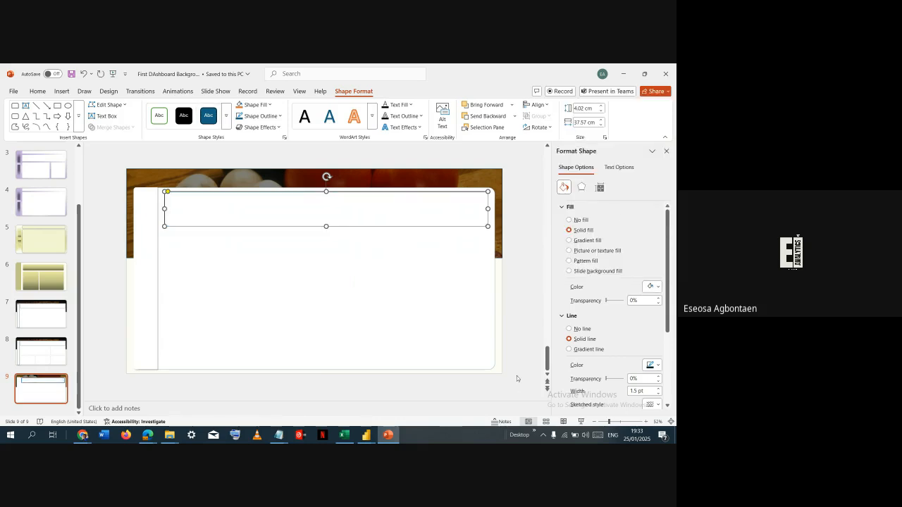
pyautogui.doubleClick(633, 379)
pyautogui.press('BackSpace')
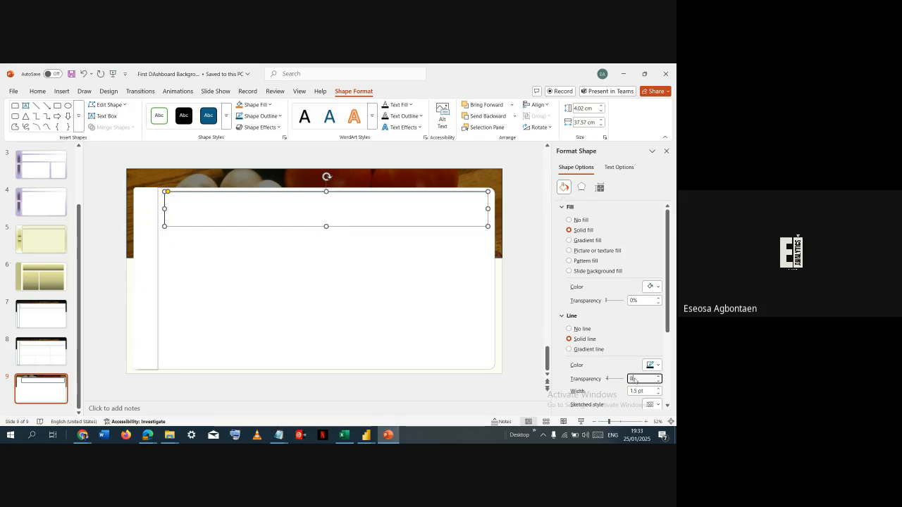
pyautogui.write('85')
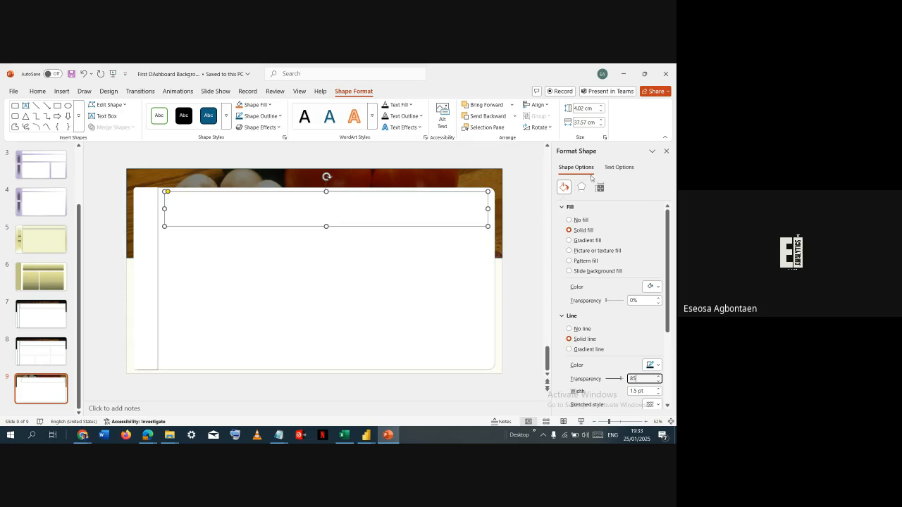
# - Give the upper rounded rectangle an outer shadow offset to the top right
pyautogui.click(581, 187)
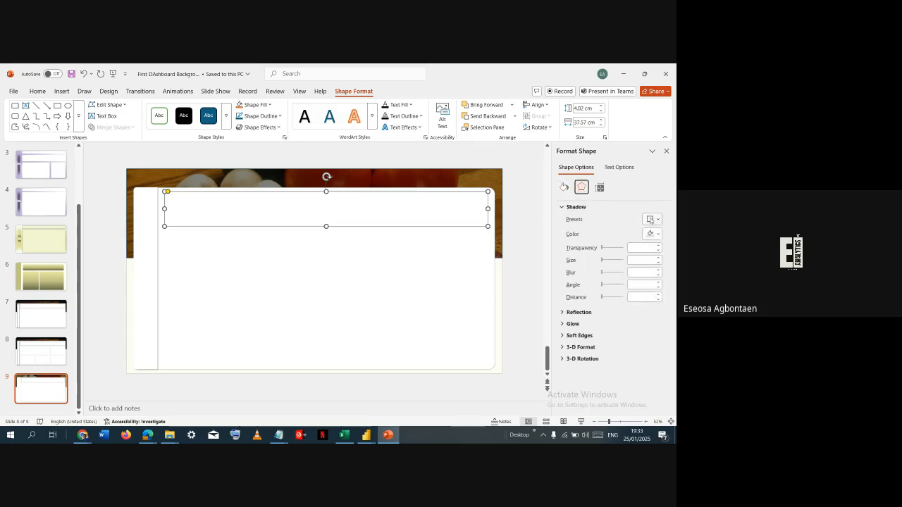
pyautogui.click(651, 219)
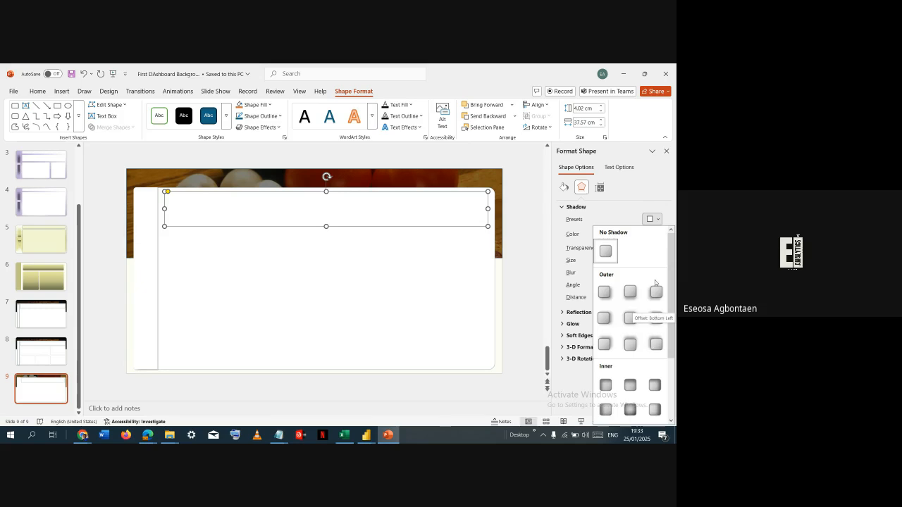
pyautogui.click(604, 344)
pyautogui.click(385, 286)
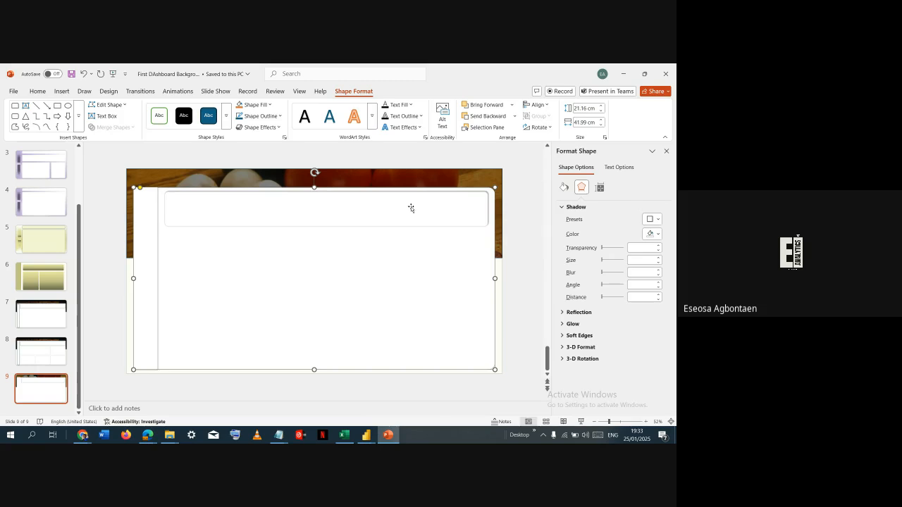
pyautogui.hotkey('alt', 'Tab')
pyautogui.hotkey('alt', 'Tab')
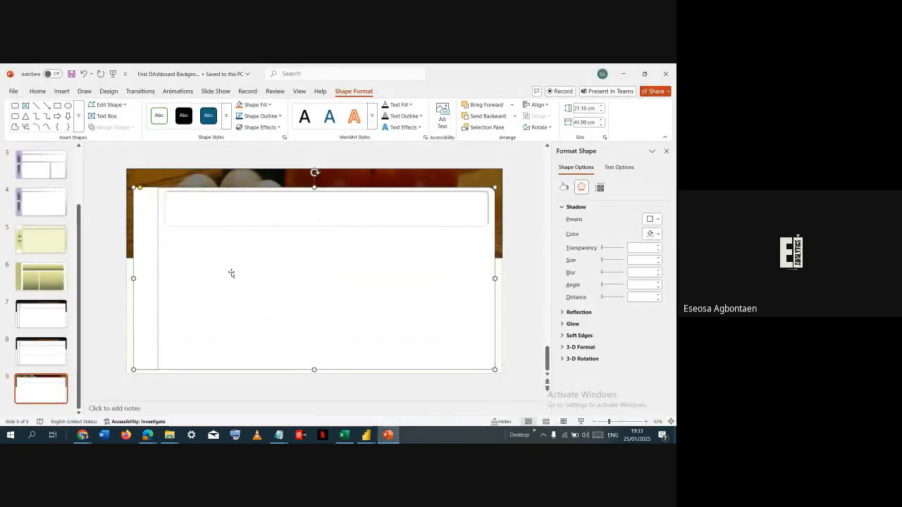
pyautogui.click(174, 182)
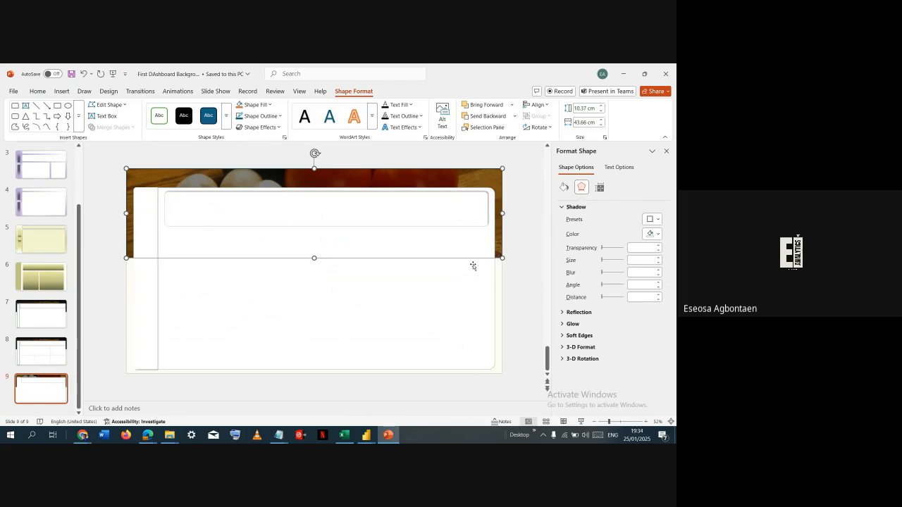
pyautogui.click(500, 285)
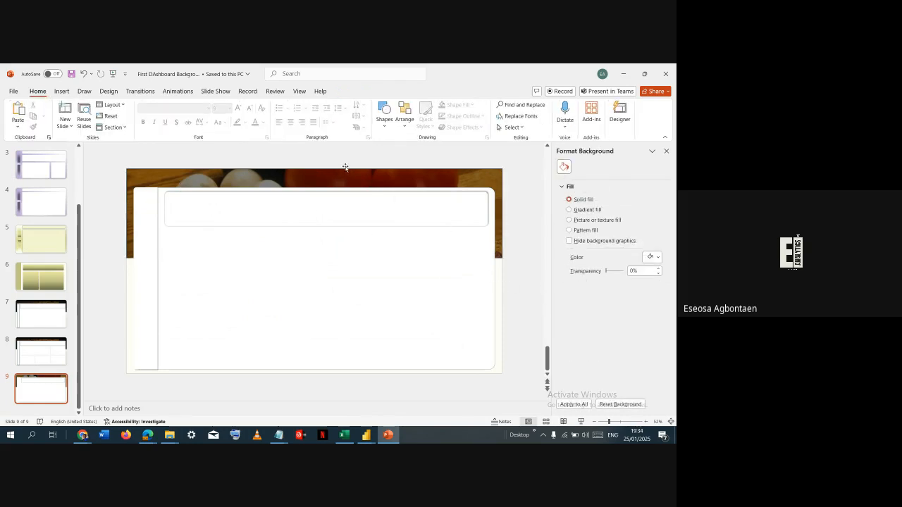
# - Export only the current slide as an SVG file named "Background test" in the DASHBOARDS AND DATA folder
pyautogui.click(12, 92)
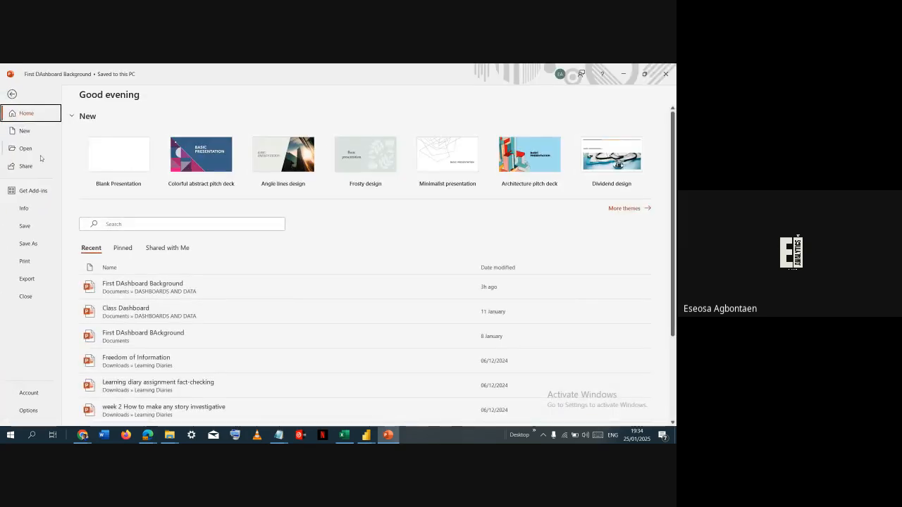
pyautogui.click(41, 247)
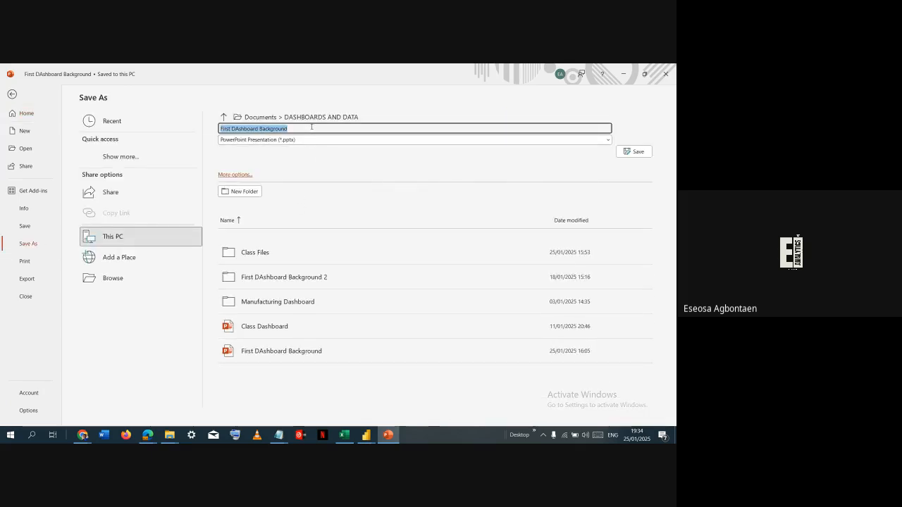
pyautogui.write('B')
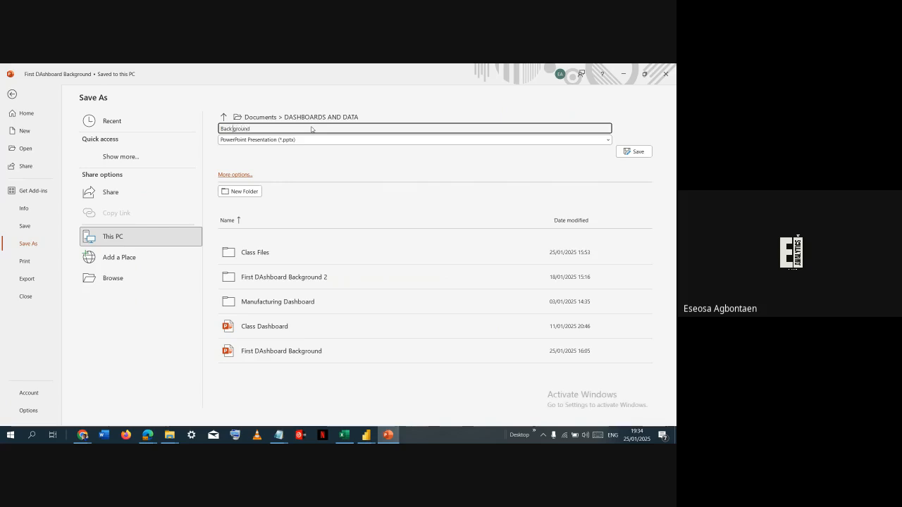
pyautogui.write('test')
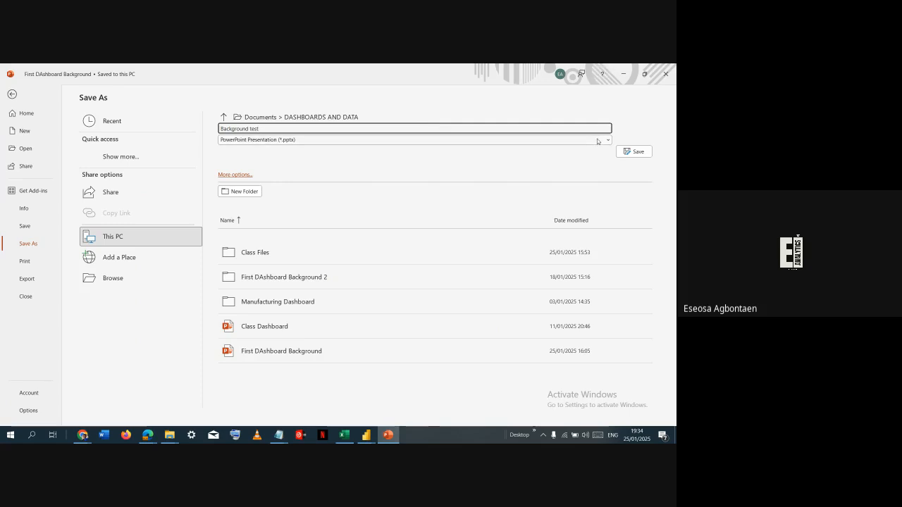
pyautogui.click(337, 139)
pyautogui.click(300, 352)
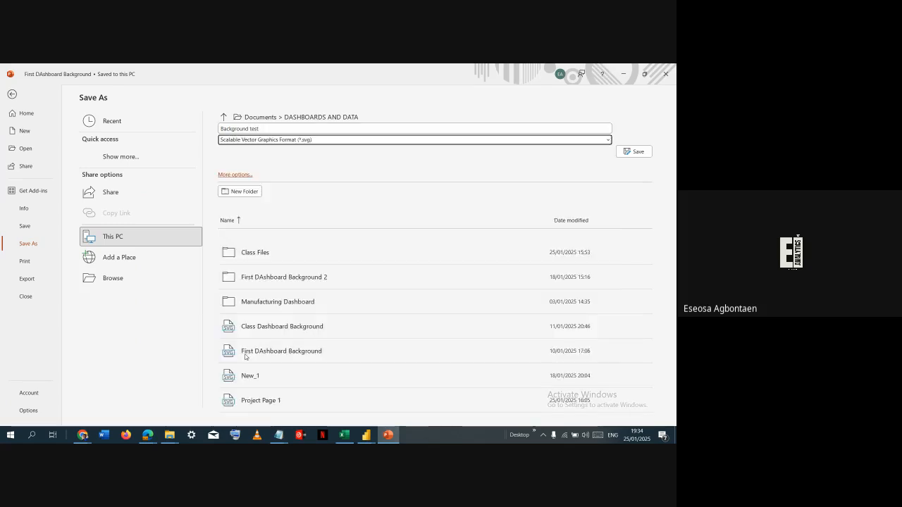
pyautogui.click(624, 151)
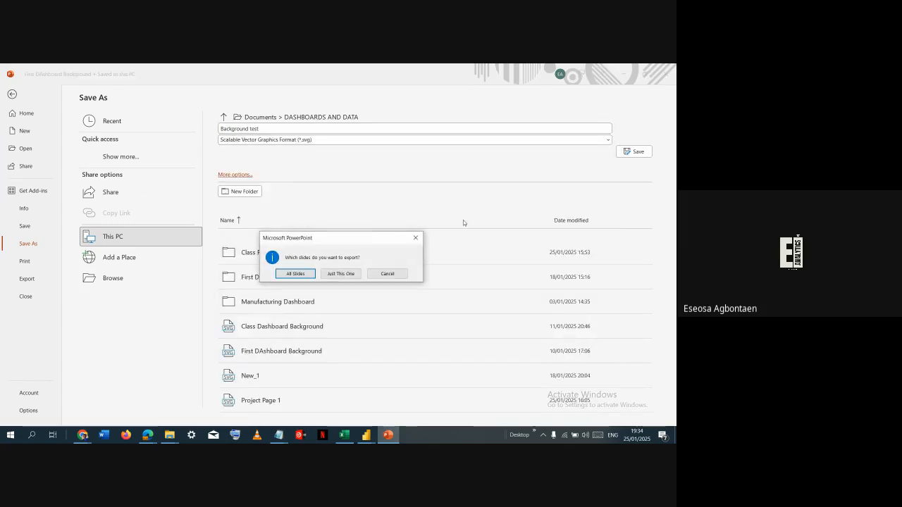
pyautogui.click(342, 273)
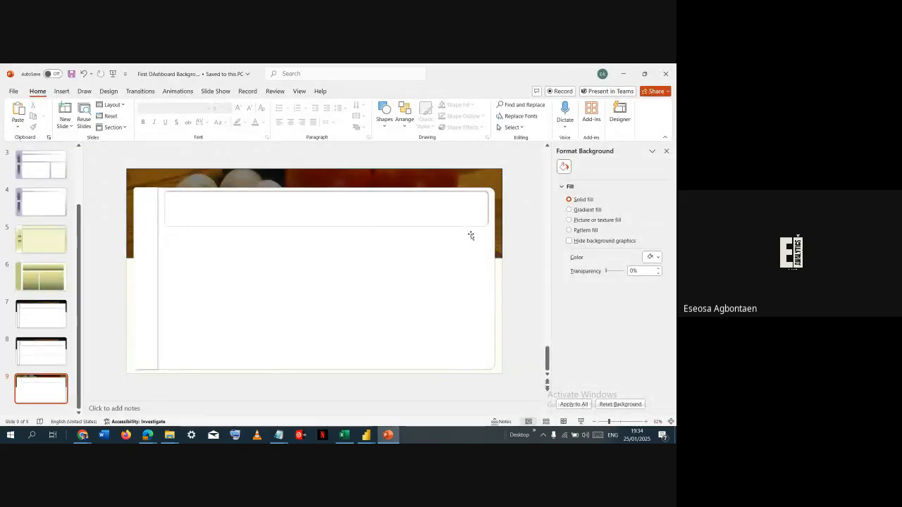
# - Switch to the Portfolio Dashboard in Power BI, duplicate Page 1 and place the copy directly before Page 2
pyautogui.hotkey('alt', 'Tab')
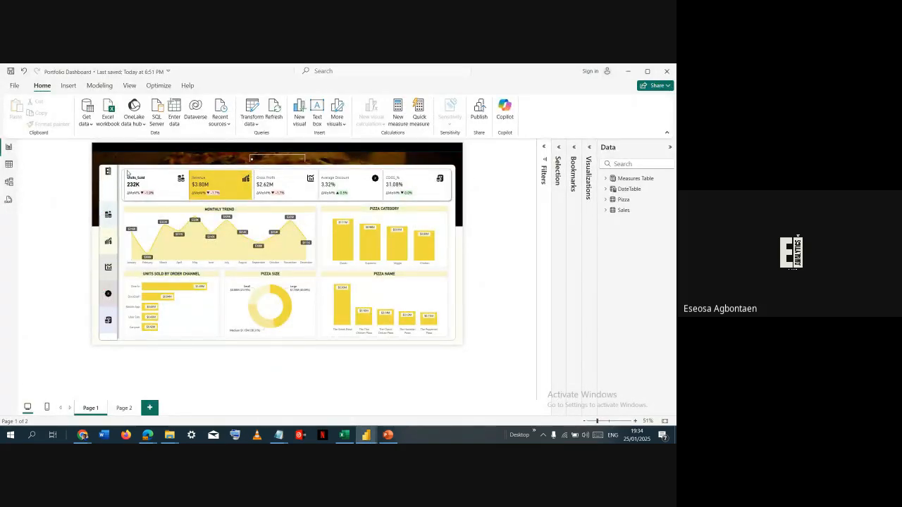
pyautogui.rightClick(90, 408)
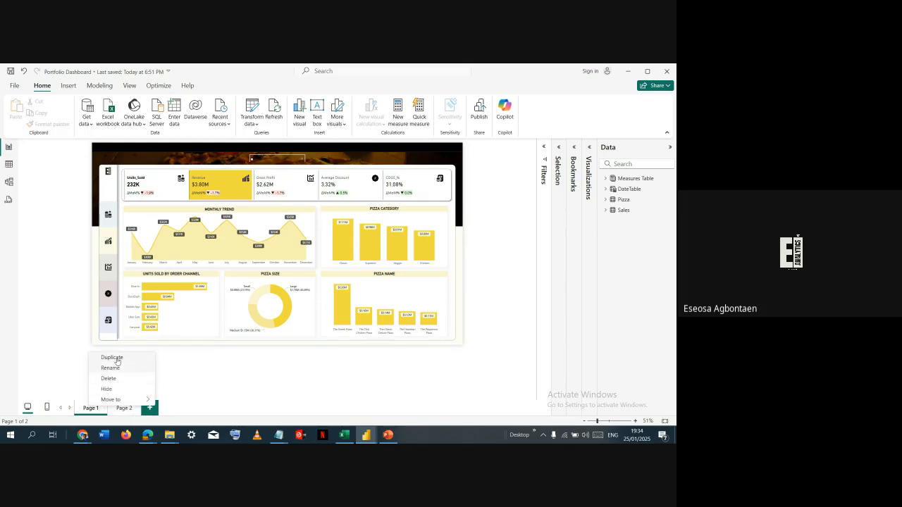
pyautogui.click(117, 359)
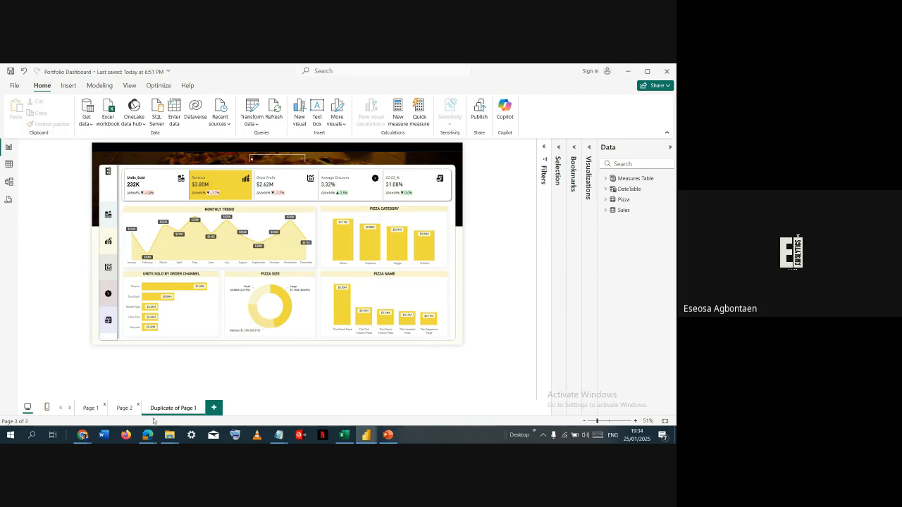
pyautogui.moveTo(164, 408); pyautogui.dragTo(136, 412)
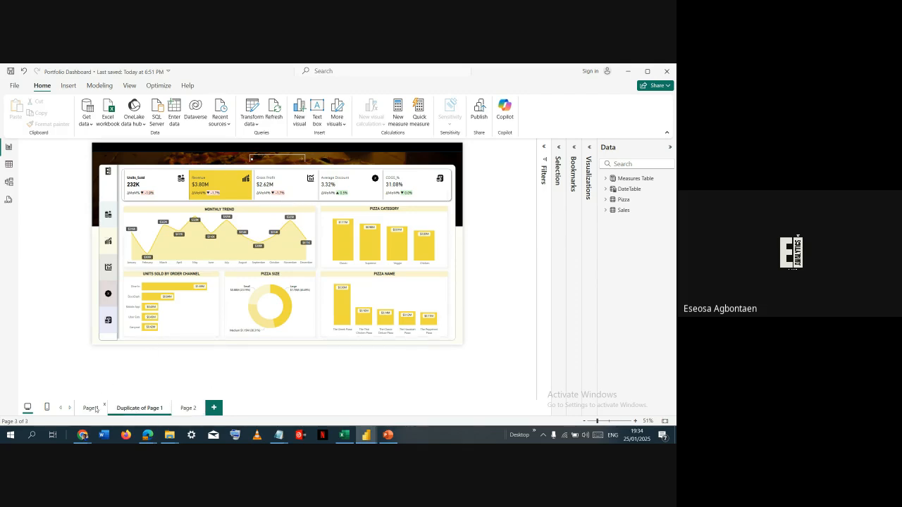
pyautogui.click(110, 411)
pyautogui.click(148, 407)
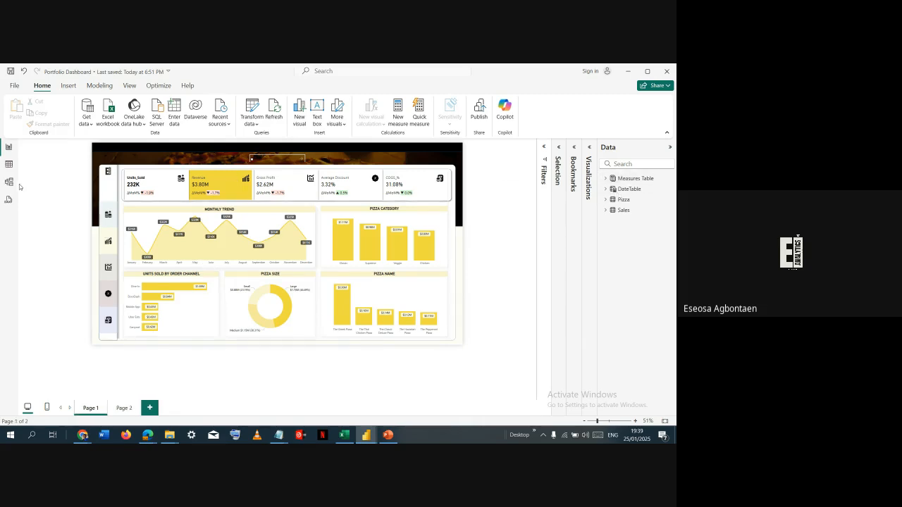
# - Copy the entire Query 2 measure script from the Portfolio Dashboard's DAX query view
pyautogui.click(10, 199)
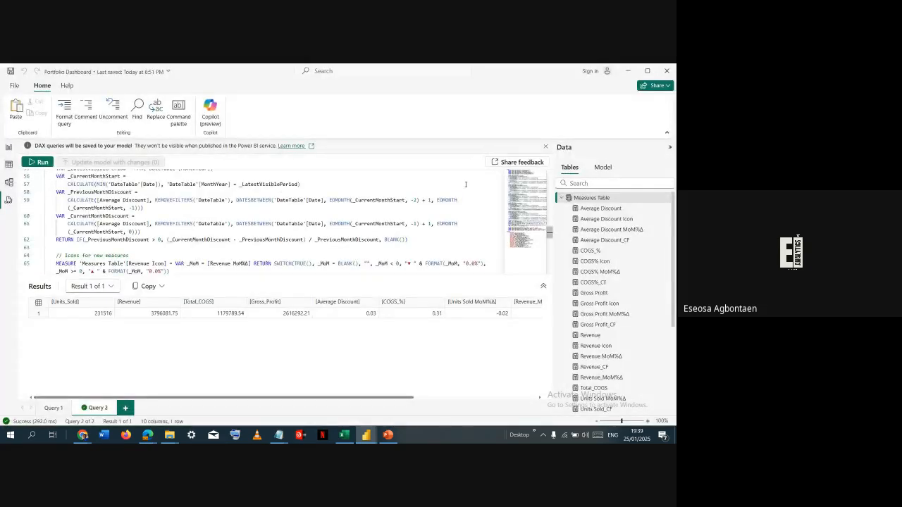
pyautogui.scroll(-5, 426, 226)
pyautogui.scroll(10, 426, 226)
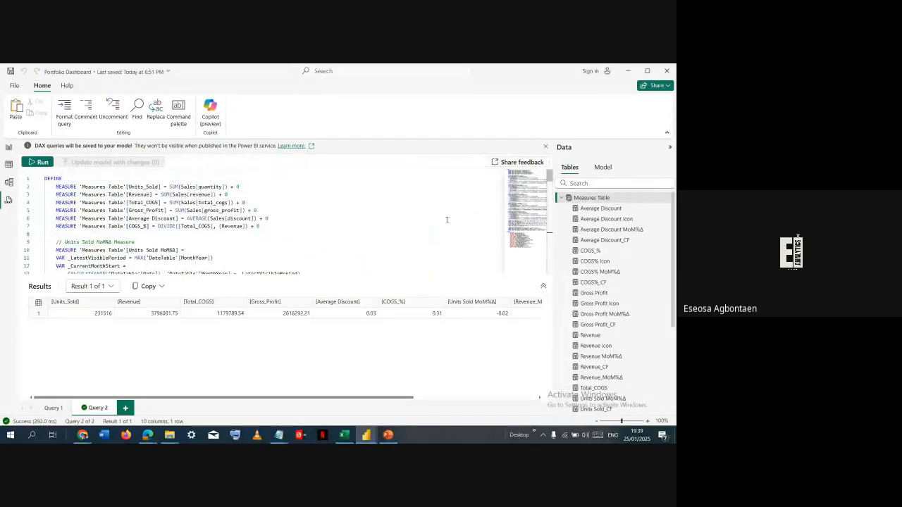
pyautogui.click(368, 234)
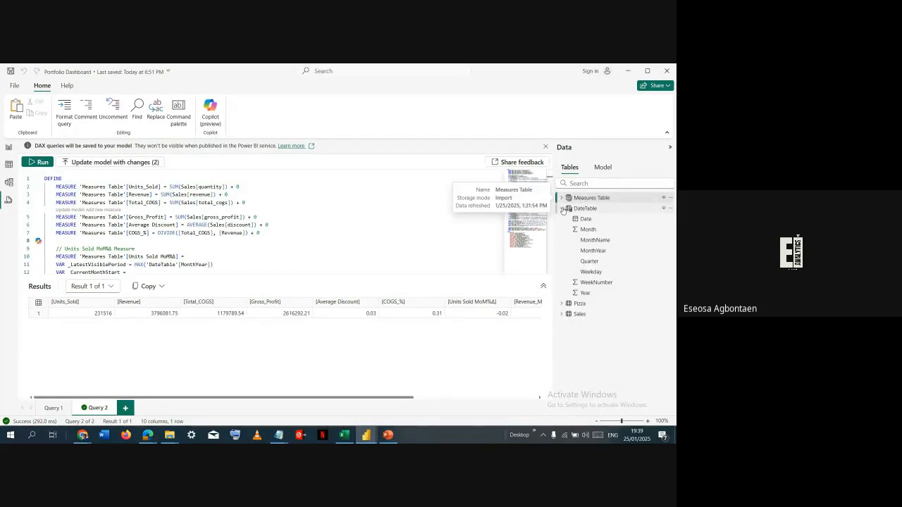
pyautogui.click(563, 199)
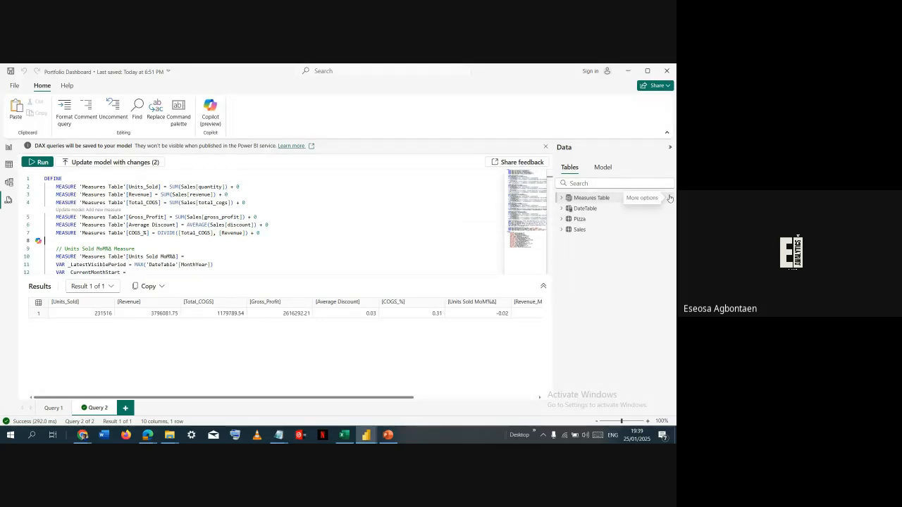
pyautogui.doubleClick(224, 203)
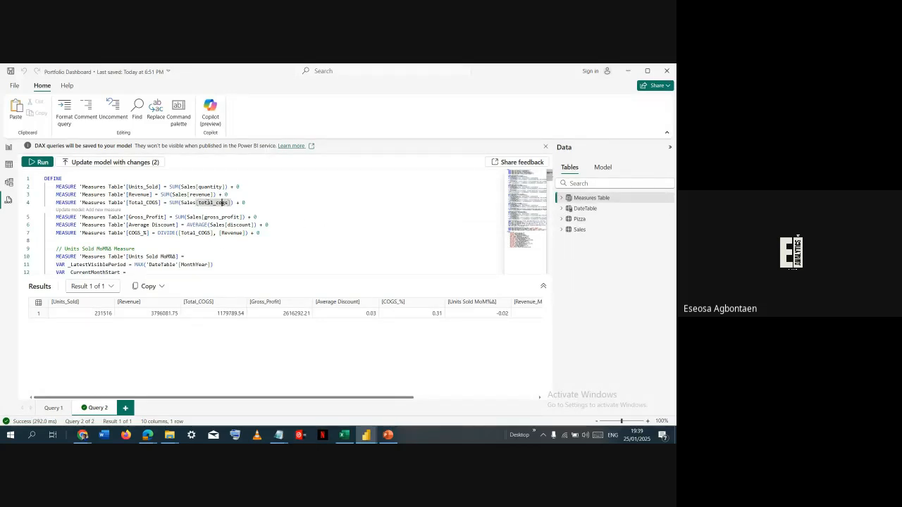
pyautogui.hotkey('ctrl', 'a')
pyautogui.scroll(-3, 166, 223)
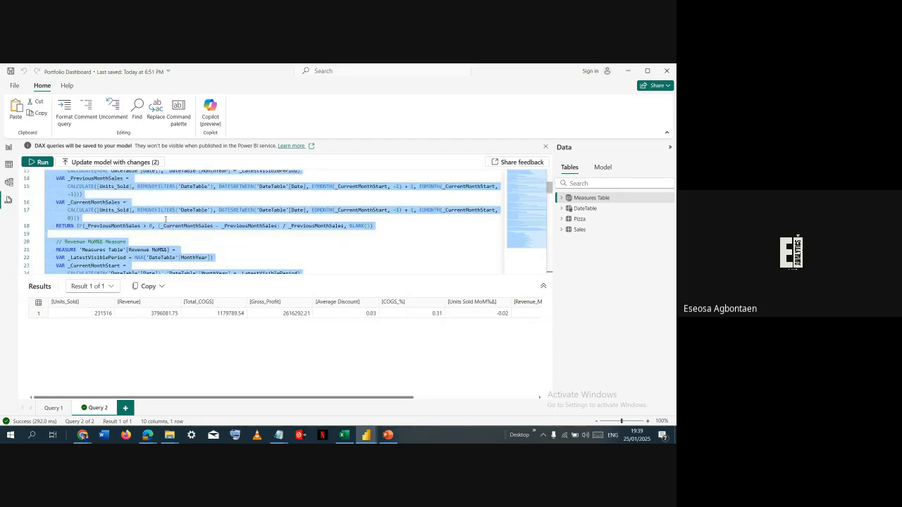
pyautogui.scroll(-10, 166, 220)
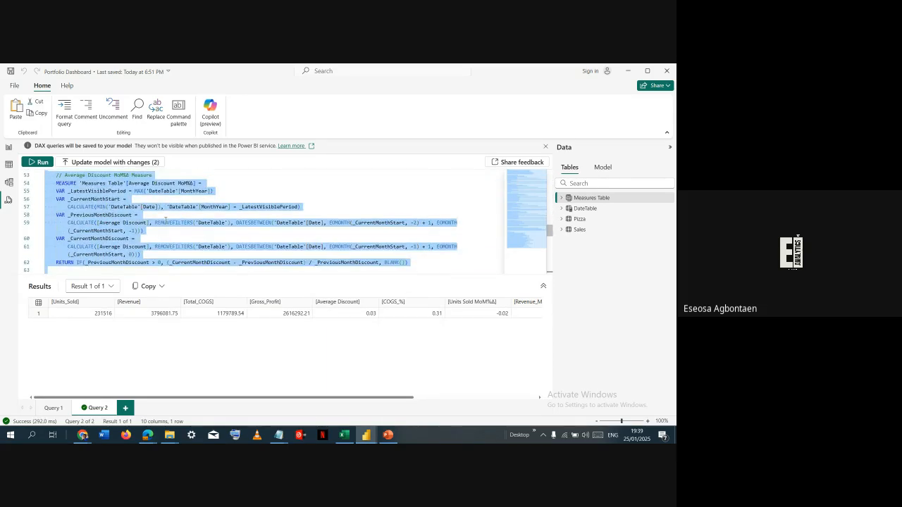
# - Switch to the untitled Power BI report and replace the sample query in its DAX query view with the copied measure script
pyautogui.hotkey('alt', 'Tab')
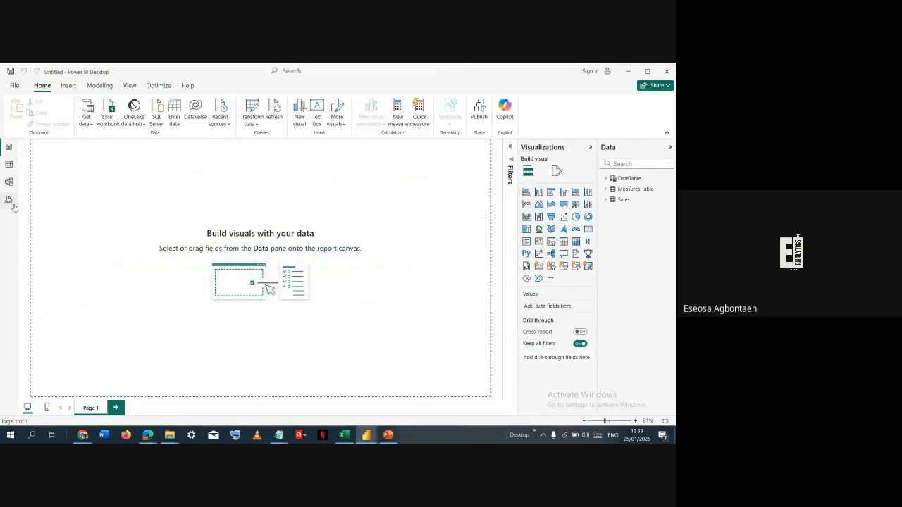
pyautogui.click(9, 200)
pyautogui.hotkey('ctrl', 'a')
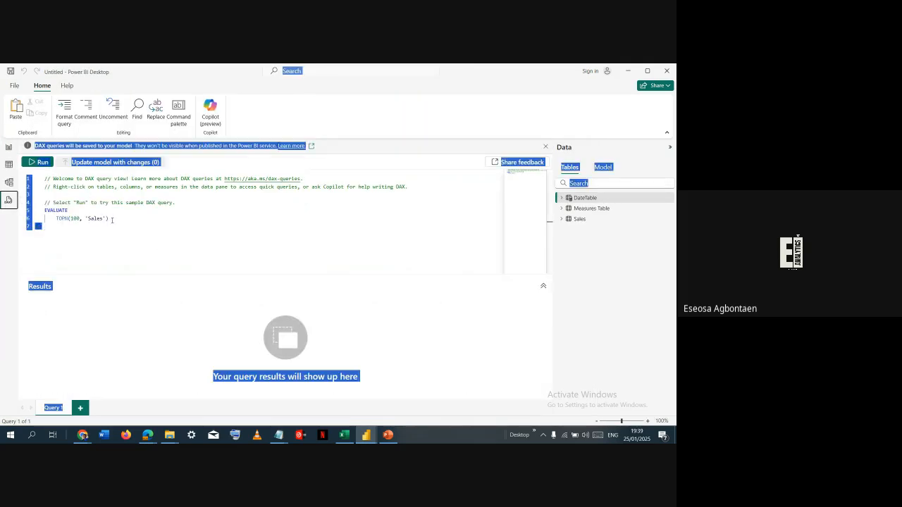
pyautogui.click(94, 197)
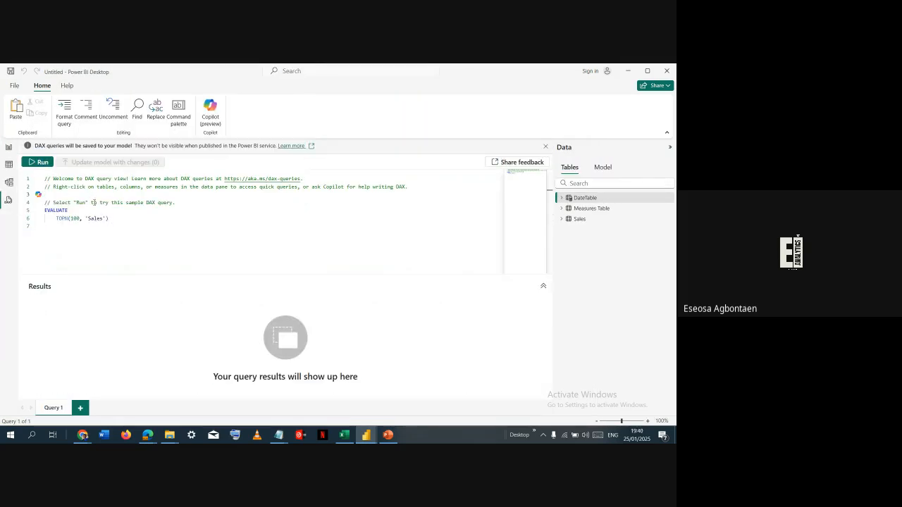
pyautogui.hotkey('ctrl', 'a')
pyautogui.press('Delete')
pyautogui.hotkey('ctrl', 'v')
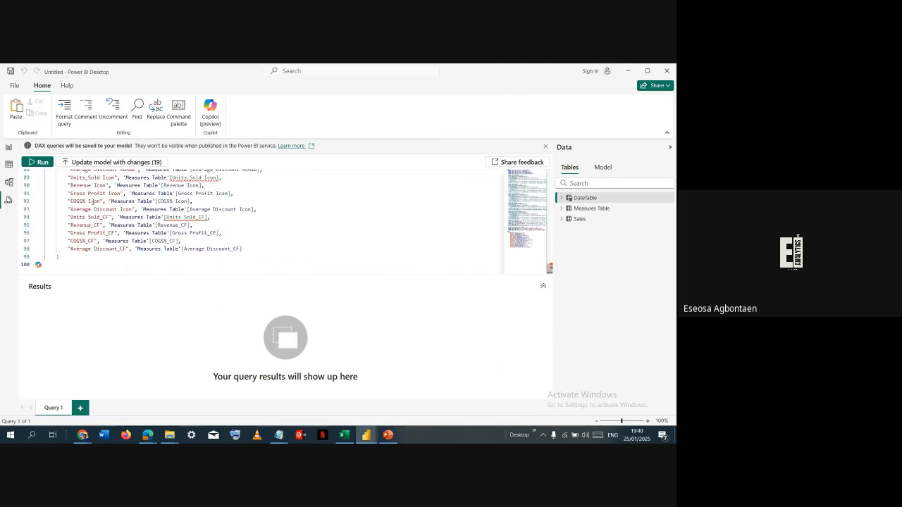
# - Update the model with all the measures defined in the pasted query
pyautogui.scroll(20, 346, 210)
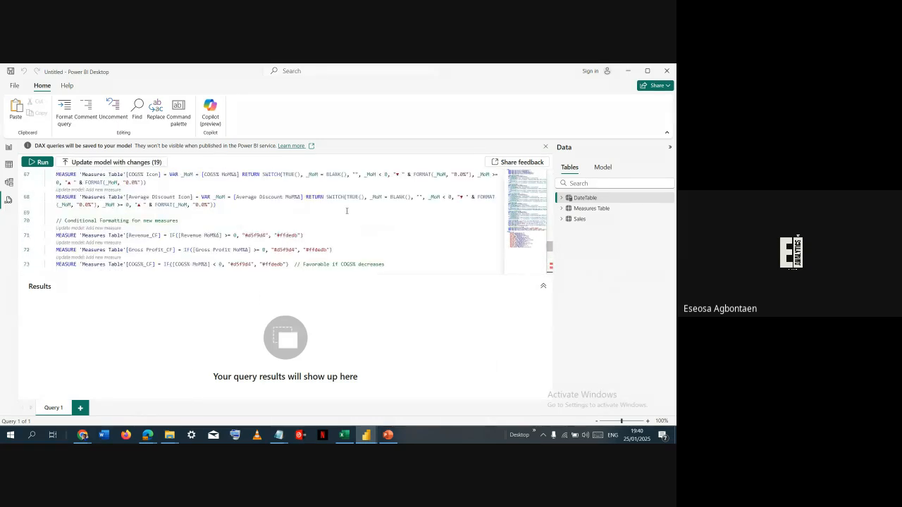
pyautogui.scroll(5, 347, 210)
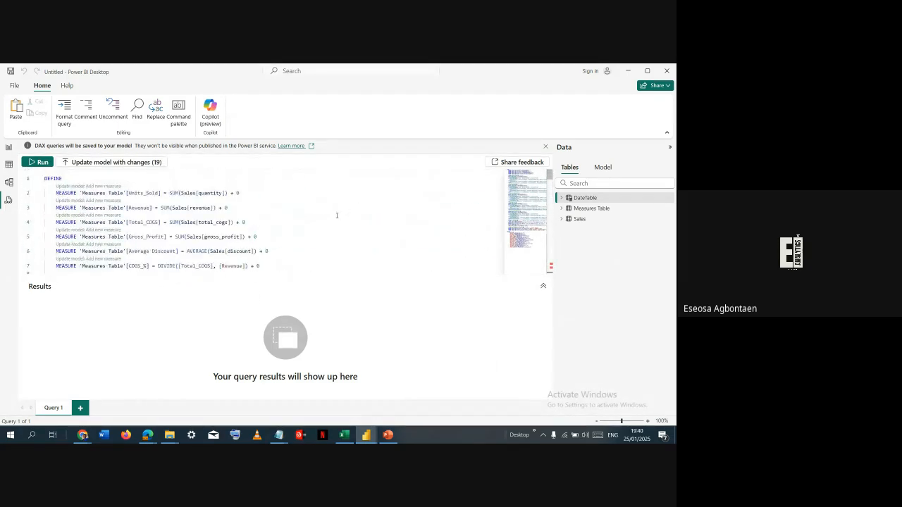
pyautogui.click(128, 163)
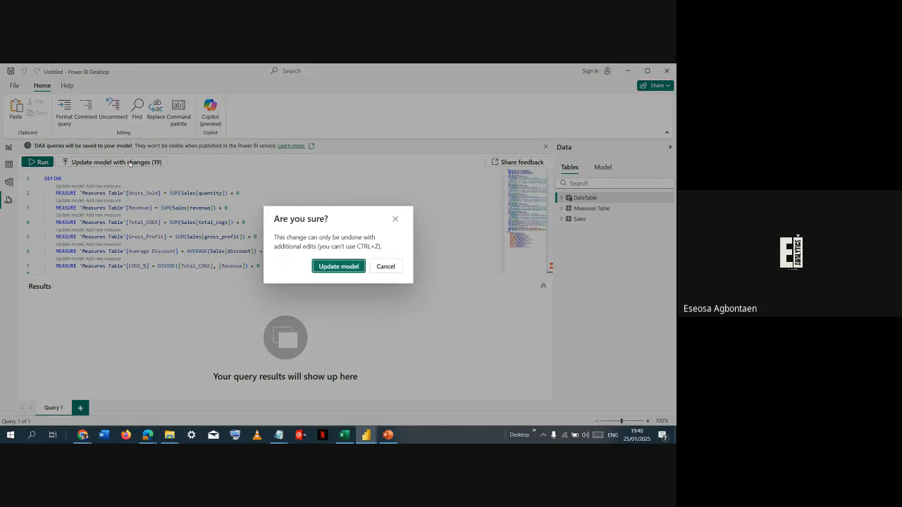
pyautogui.click(354, 266)
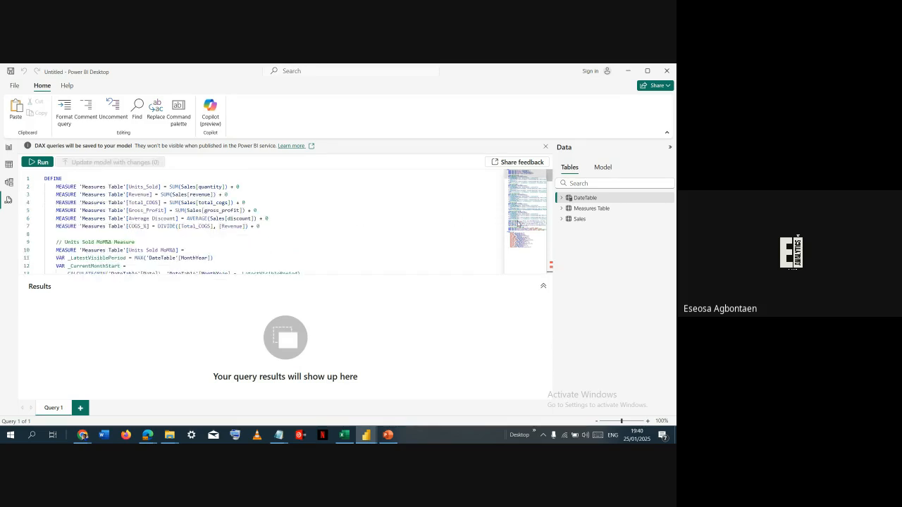
# - Delete the placeholder Column1 from the Measures Table in the model
pyautogui.click(562, 209)
pyautogui.scroll(-2, 599, 261)
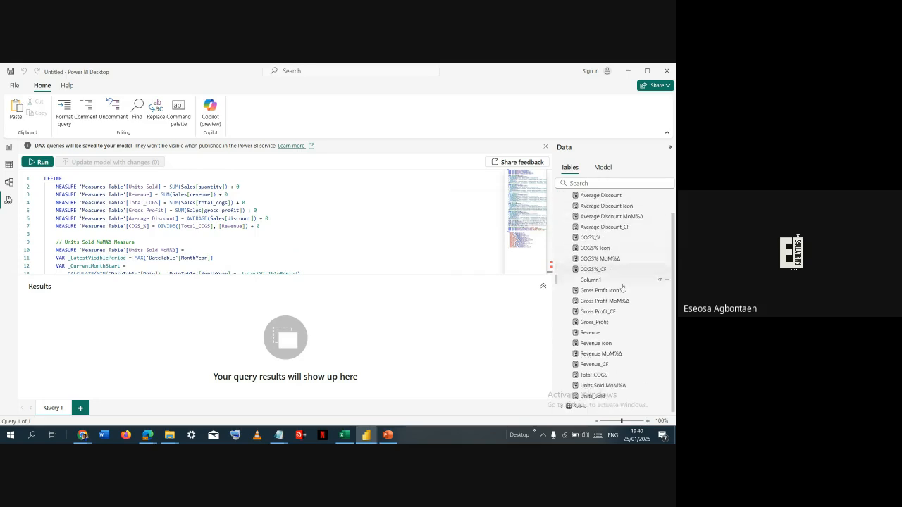
pyautogui.click(662, 282)
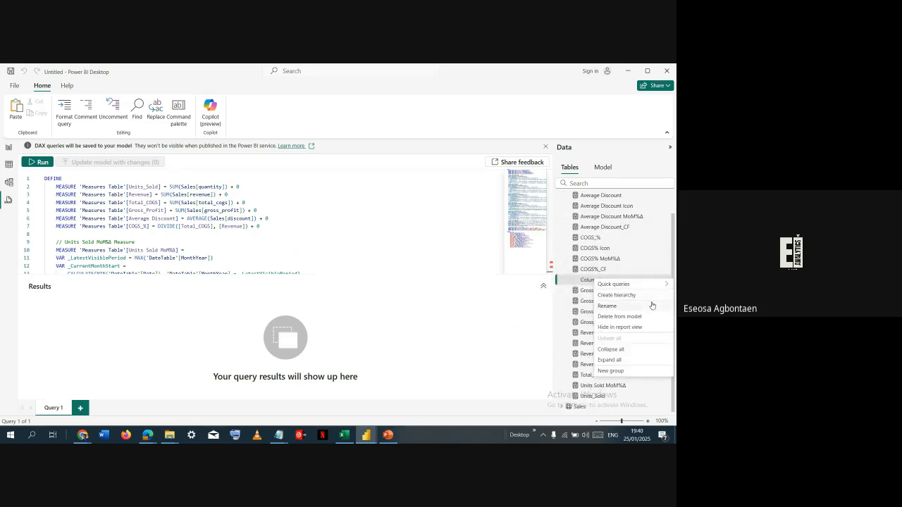
pyautogui.click(653, 317)
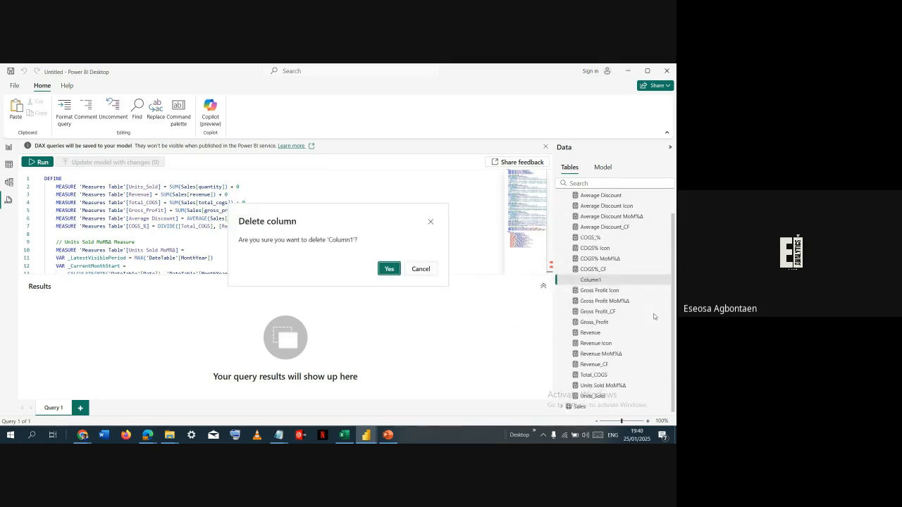
pyautogui.press('Return')
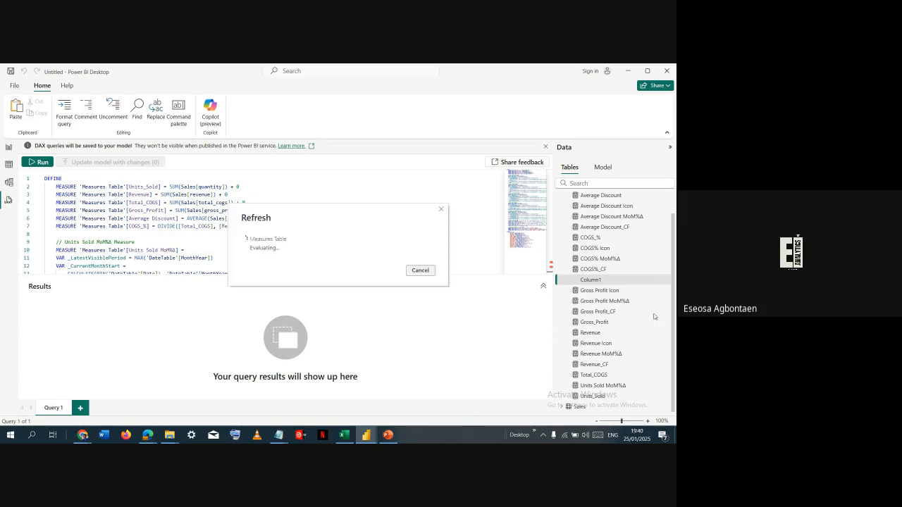
# - Examine the flagged Units_Sold Icon reference in the query against the icon measure definitions and the Measures Table's measures
pyautogui.scroll(1, 613, 268)
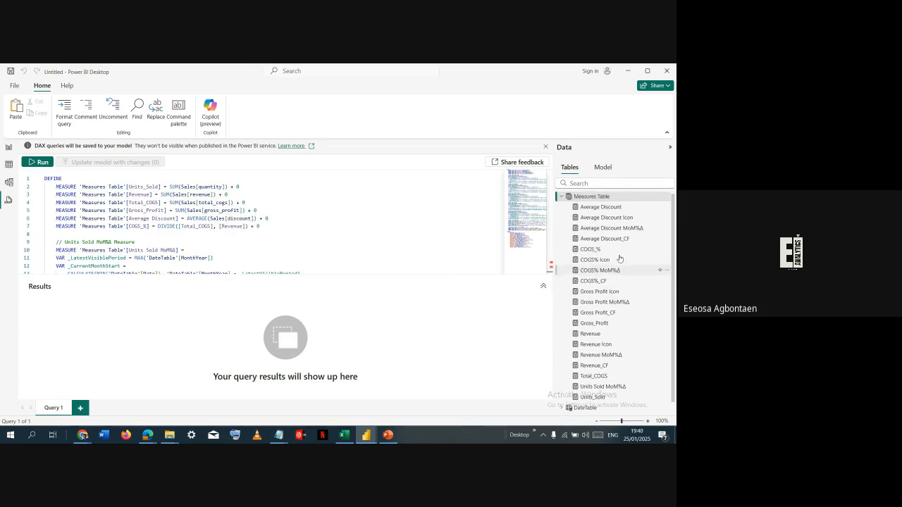
pyautogui.scroll(-3, 424, 230)
pyautogui.scroll(-3, 423, 230)
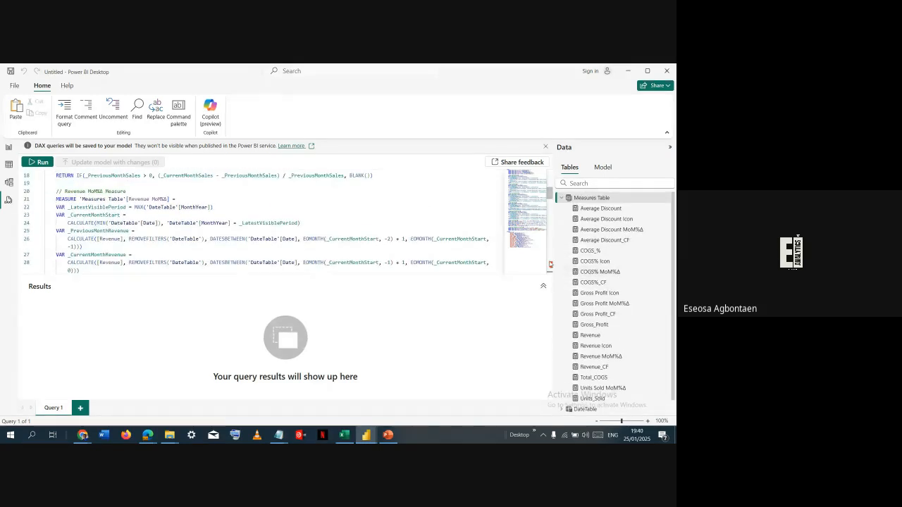
pyautogui.click(551, 264)
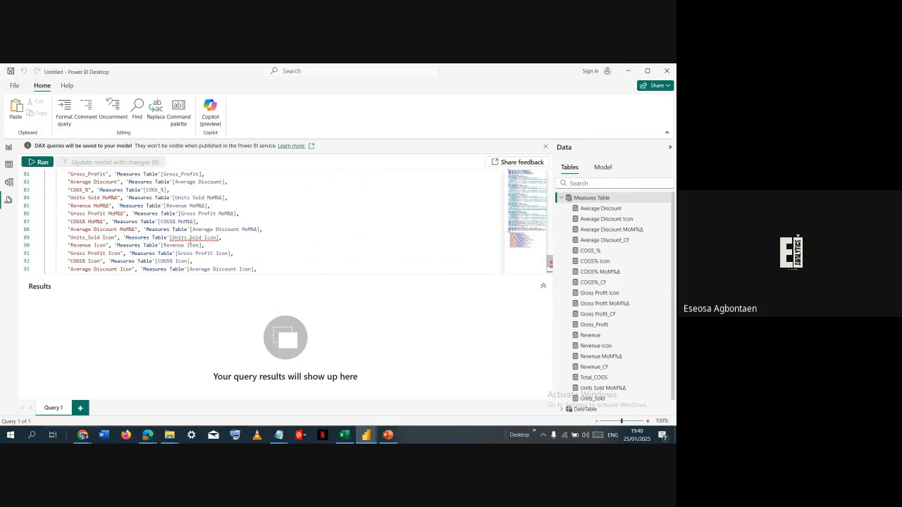
pyautogui.click(189, 239)
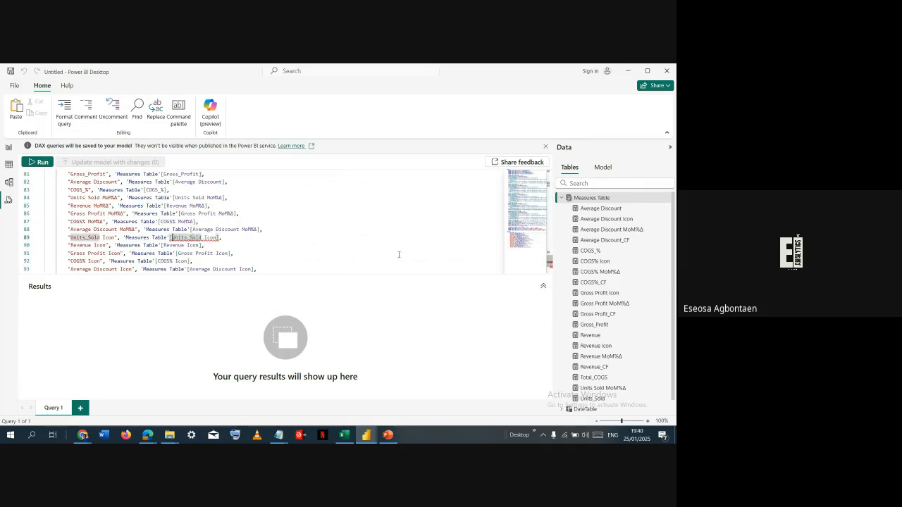
pyautogui.press('End')
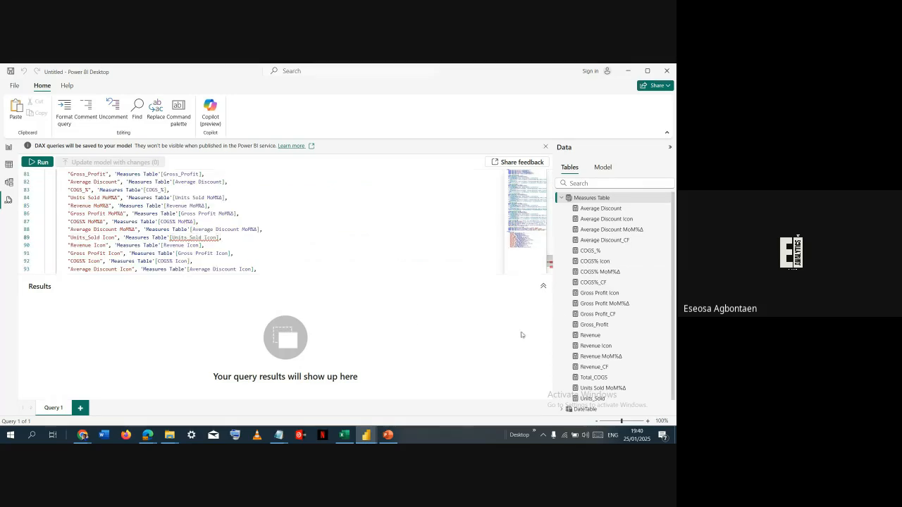
pyautogui.scroll(-1, 616, 280)
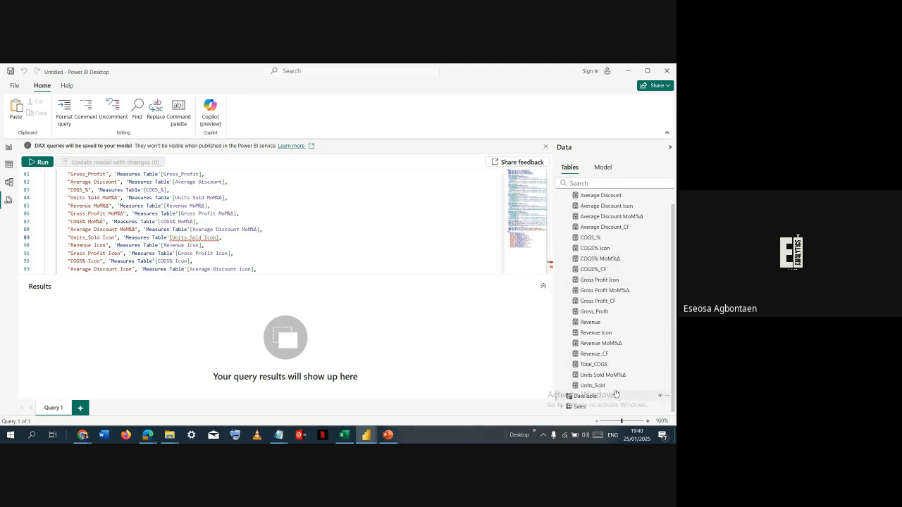
pyautogui.scroll(5, 547, 260)
pyautogui.scroll(3, 248, 252)
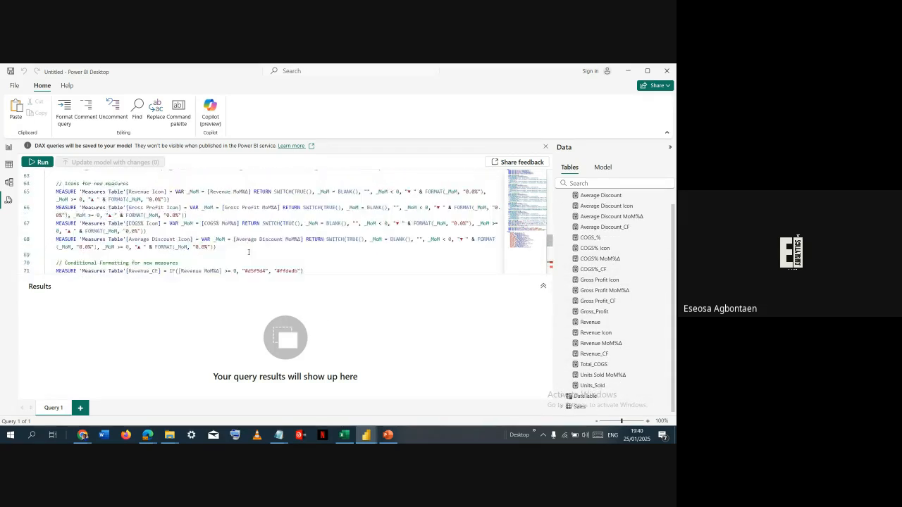
pyautogui.scroll(-3, 249, 251)
pyautogui.scroll(-6, 249, 252)
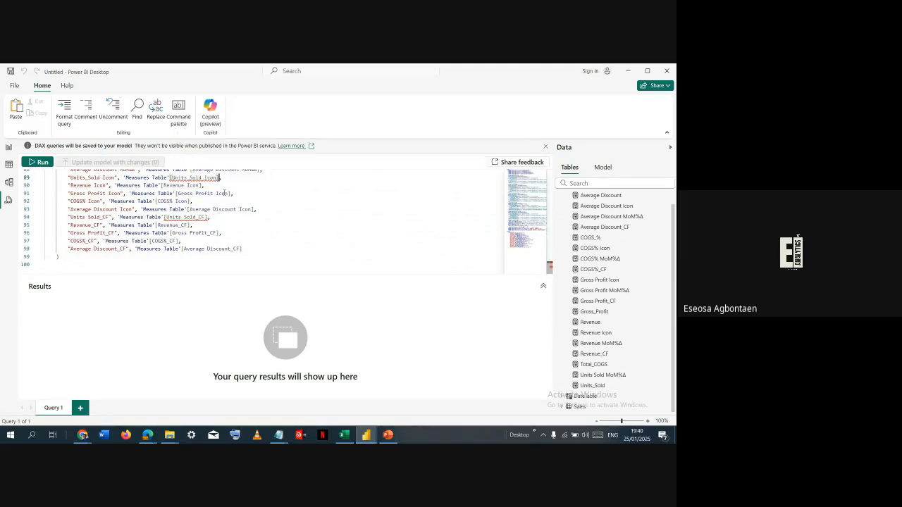
# - Clear the measure name inside the brackets of the Units_Sold Icon reference on line 89 of the query
pyautogui.press('BackSpace')
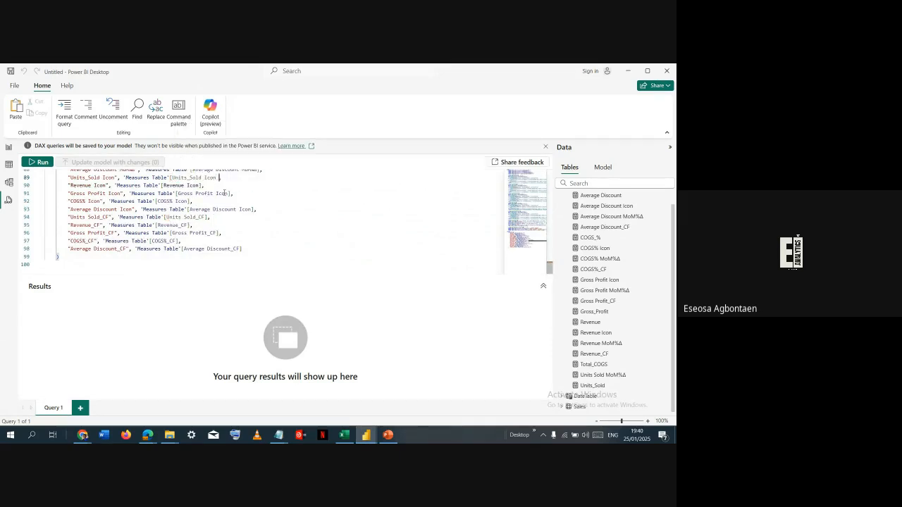
pyautogui.press('BackSpace')
pyautogui.write(']')
pyautogui.hotkey('ctrl', 'shift', 'Left')
pyautogui.hotkey('ctrl', 'shift', 'Left')
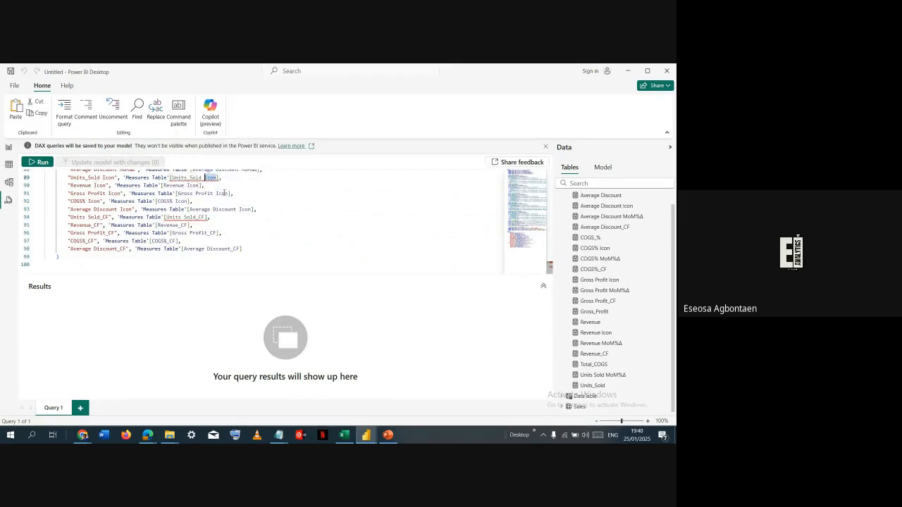
pyautogui.write('Uni')
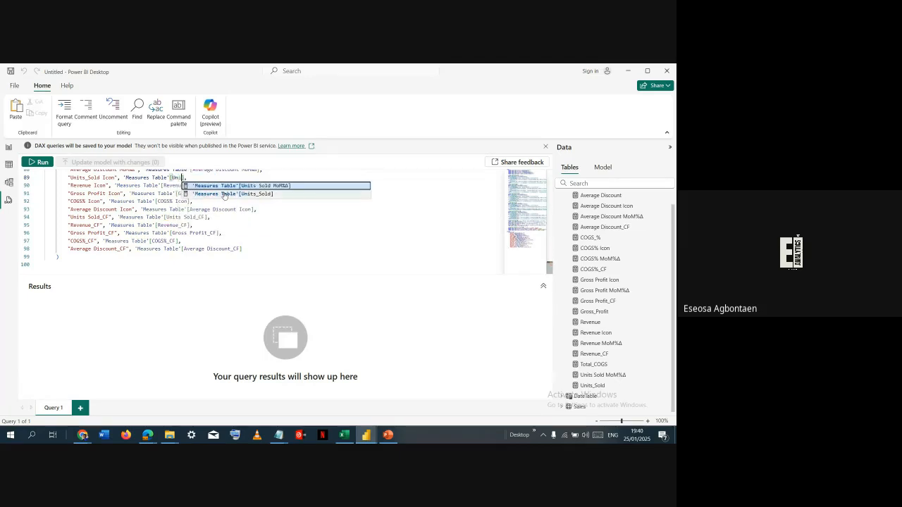
pyautogui.press('BackSpace')
pyautogui.press('BackSpace')
pyautogui.press('BackSpace')
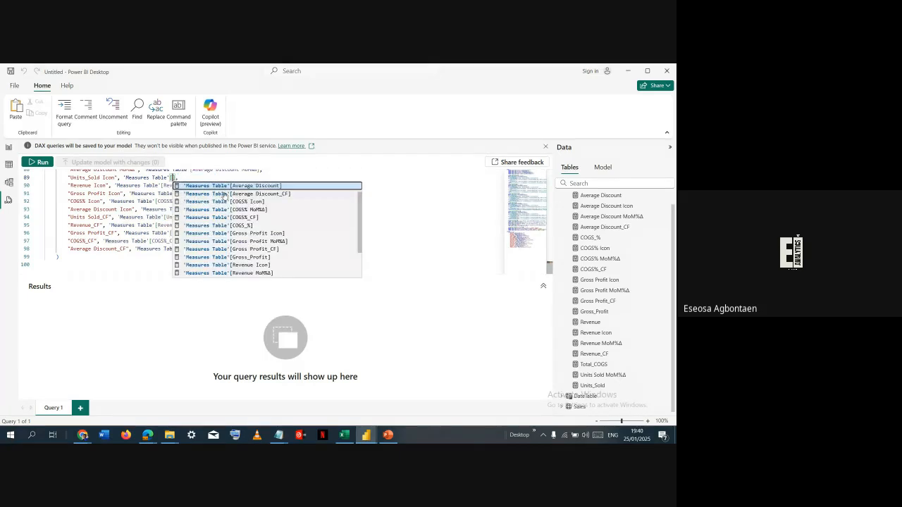
# - Switch to the Portfolio Dashboard report and search its DAX query for "units sold icon"
pyautogui.hotkey('alt', 'Tab')
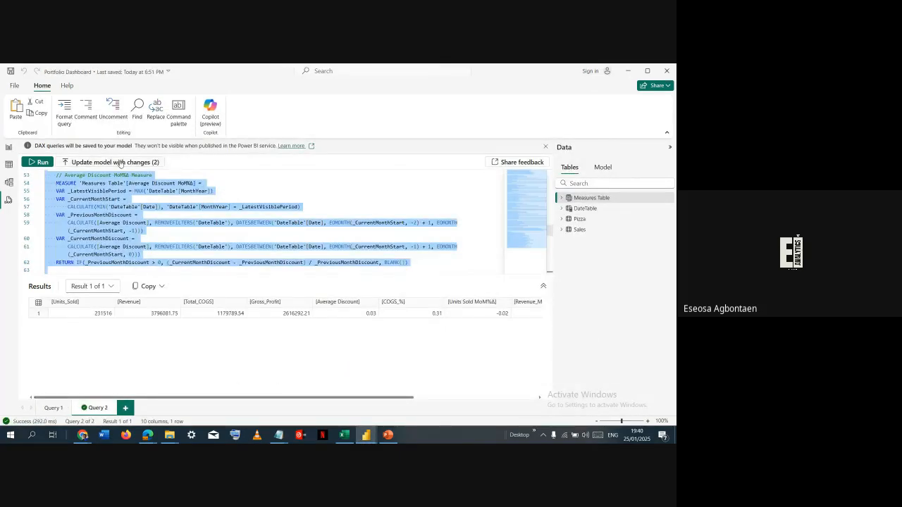
pyautogui.scroll(-5, 150, 226)
pyautogui.scroll(5, 151, 225)
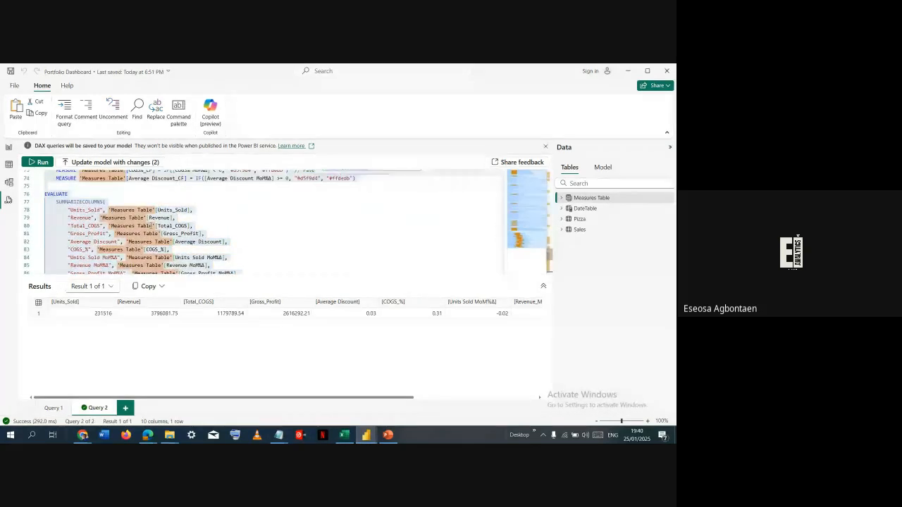
pyautogui.hotkey('ctrl', 'f')
pyautogui.write('units sol')
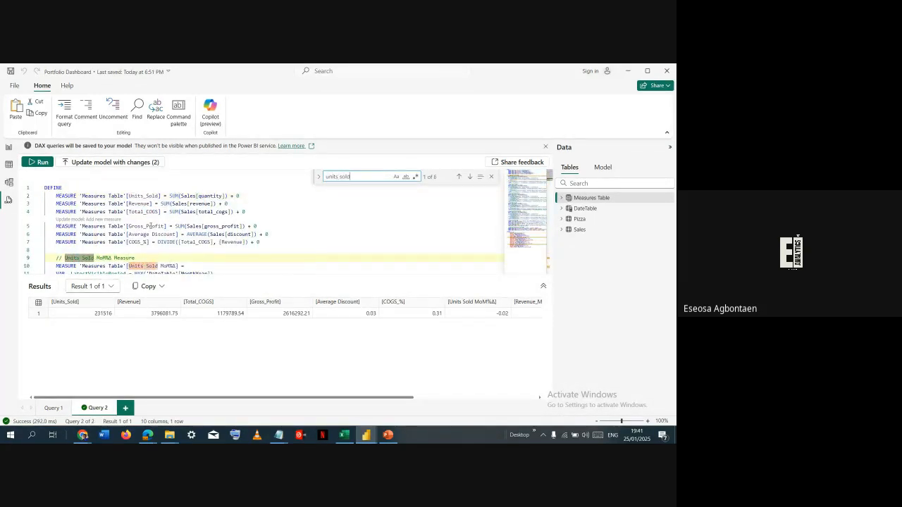
pyautogui.write('d ico')
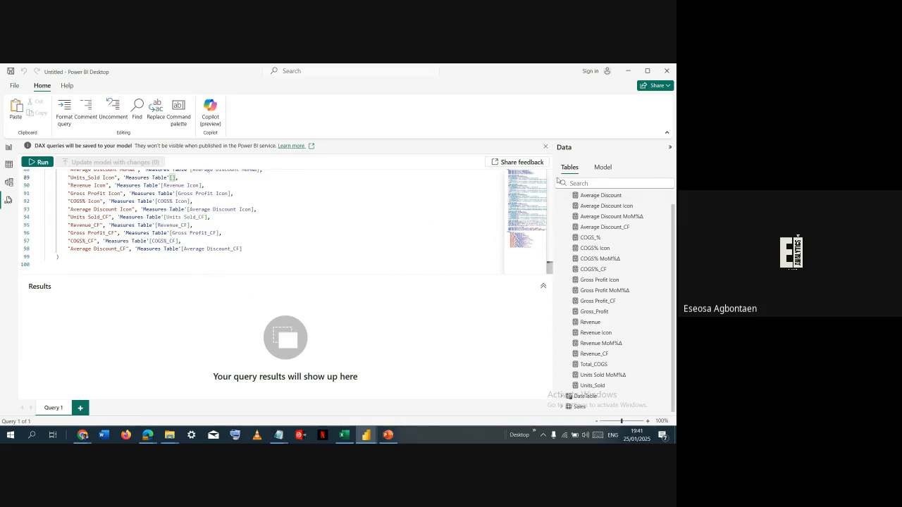
# - Re-enter Units_Sold Icon in the line 89 reference of the untitled report's query, consulting the Measures Table in the Portfolio Dashboard report
pyautogui.click(306, 273)
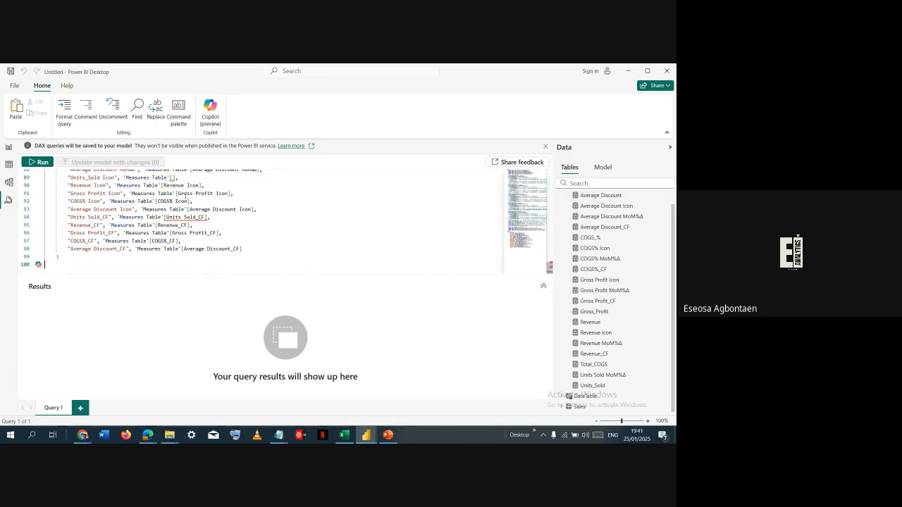
pyautogui.write('Uni')
pyautogui.hotkey('alt', 'Tab')
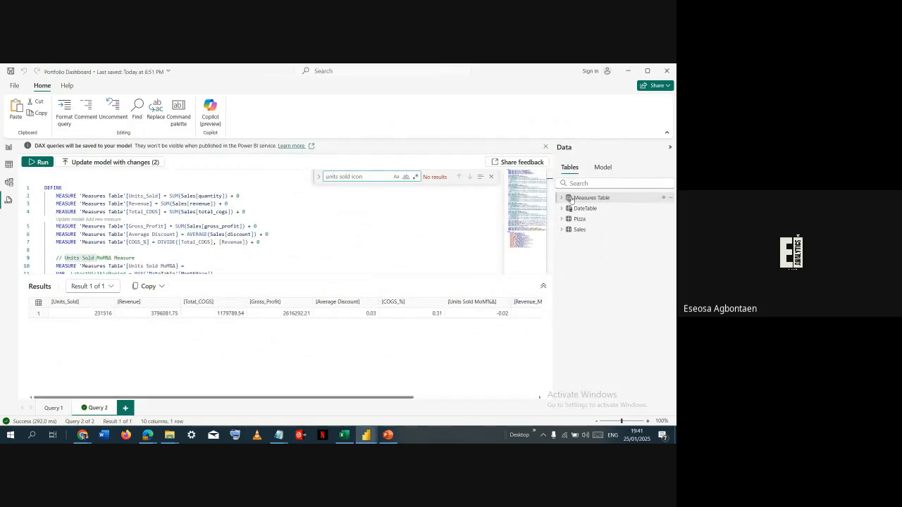
pyautogui.click(562, 200)
pyautogui.scroll(-5, 604, 288)
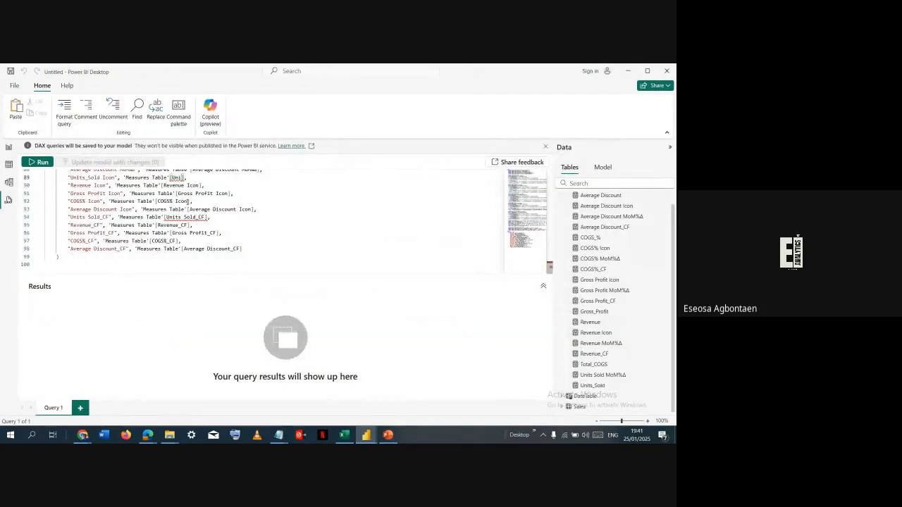
pyautogui.write('ts_s')
pyautogui.press('BackSpace')
pyautogui.write('Sold Icon')
pyautogui.press('Down')
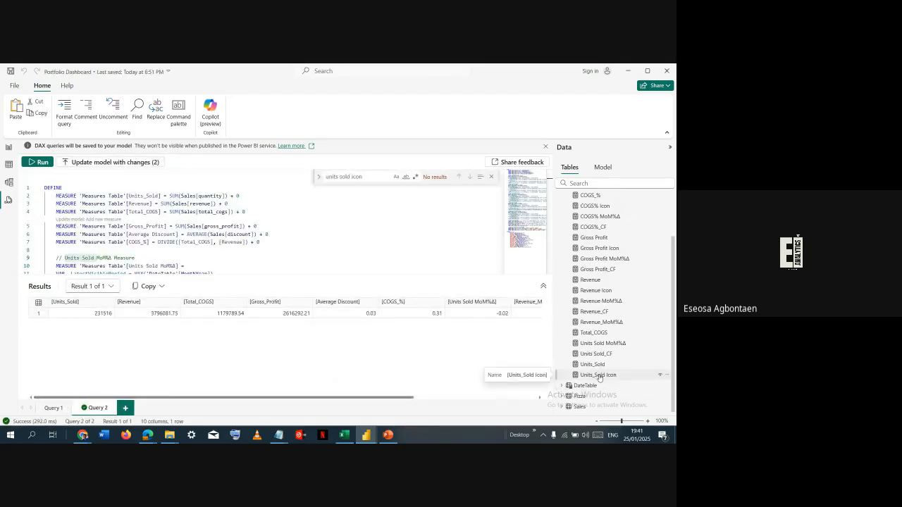
# - Search the Portfolio Dashboard report's DAX query for "units_sold icon", matching the measure's name in the Measures Table
pyautogui.doubleClick(599, 376)
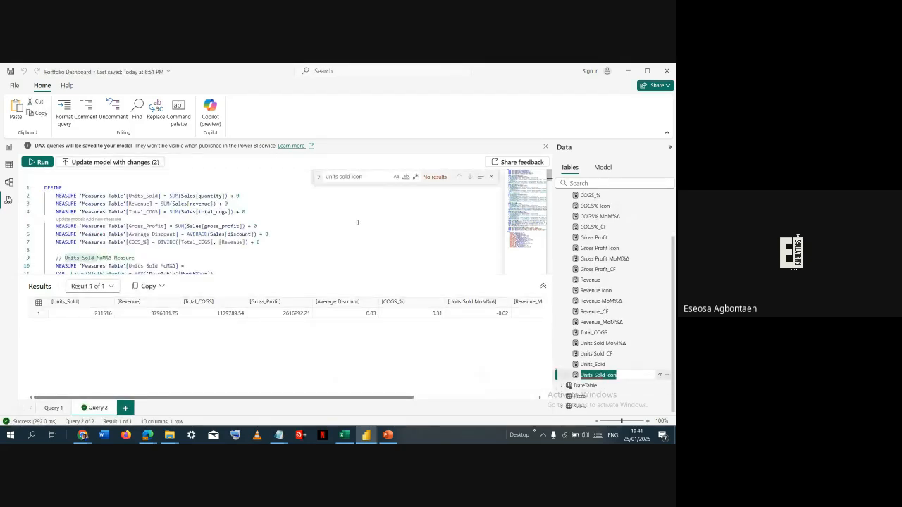
pyautogui.click(343, 178)
pyautogui.click(364, 179)
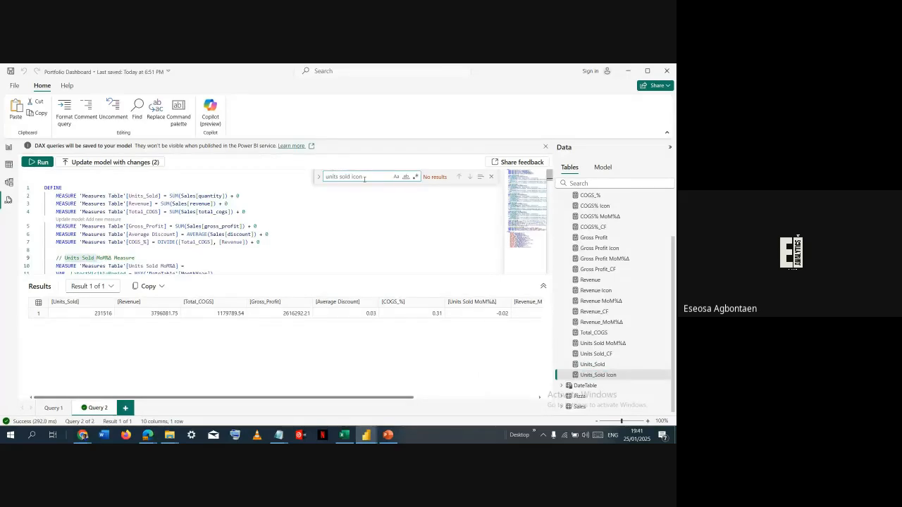
pyautogui.write('_')
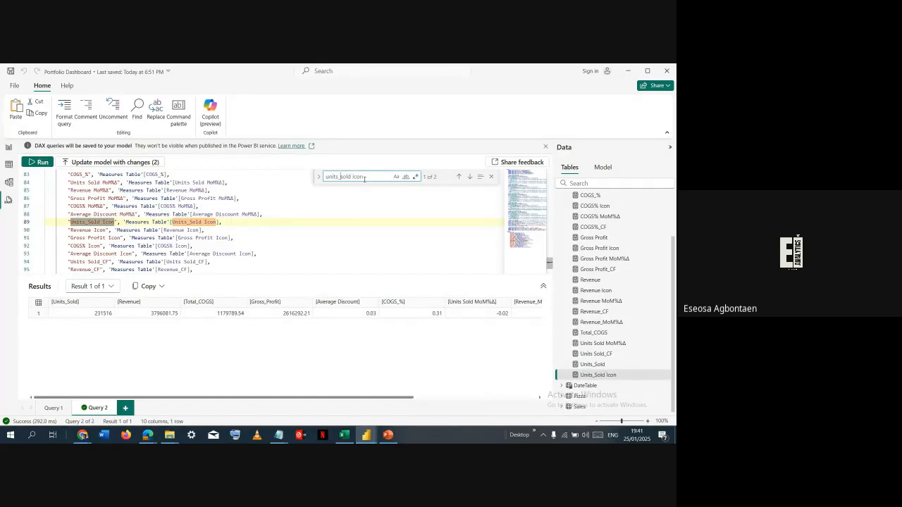
# - Return to the untitled report and inspect the flagged Units_Sold Icon and Units Sold_CF references in its query
pyautogui.hotkey('alt', 'Tab')
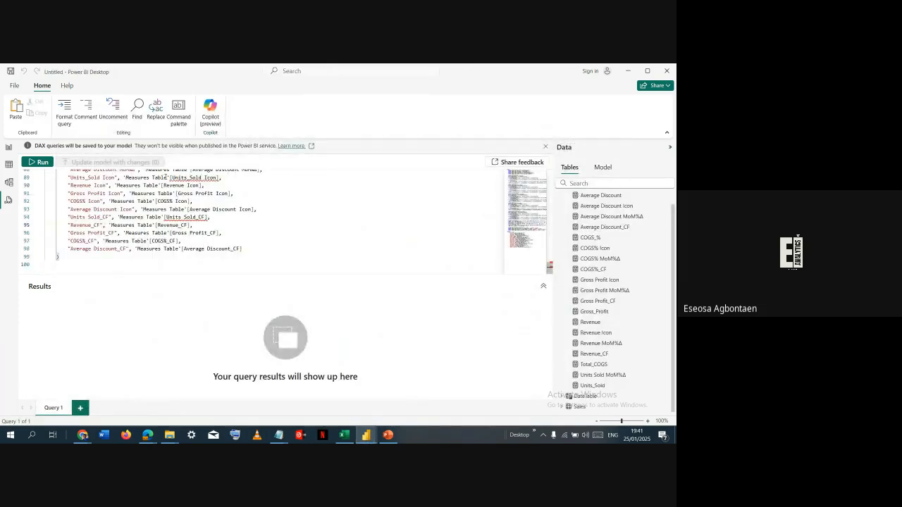
pyautogui.click(173, 178)
pyautogui.hotkey('ctrl', 'shift', 'Right')
pyautogui.hotkey('ctrl', 'shift', 'Right')
pyautogui.hotkey('ctrl', 'shift', 'l')
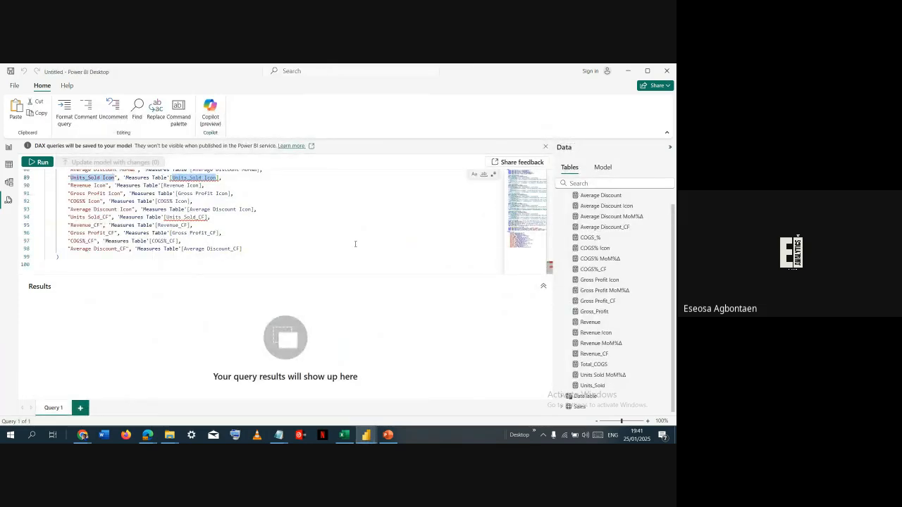
pyautogui.click(217, 212)
pyautogui.click(205, 217)
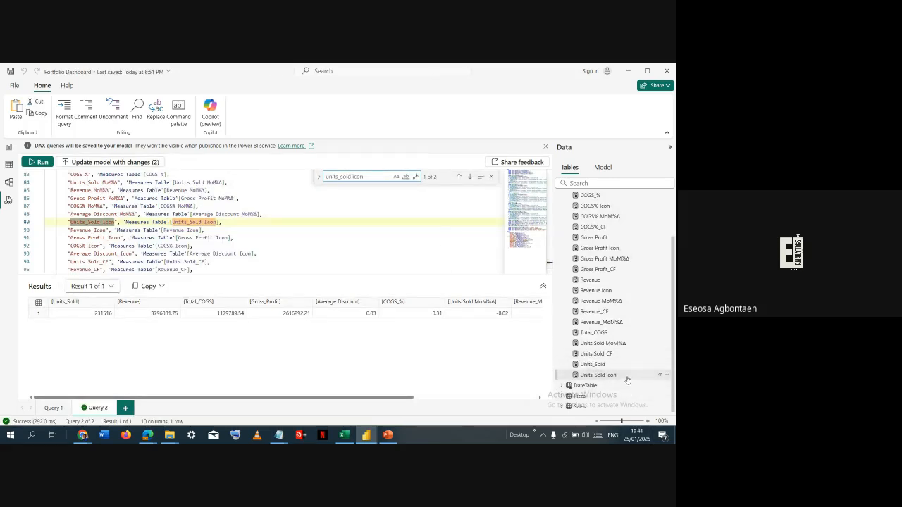
# - Copy the full Units_Sold Icon measure formula from the Portfolio Dashboard's report view and switch back to the untitled report
pyautogui.click(627, 378)
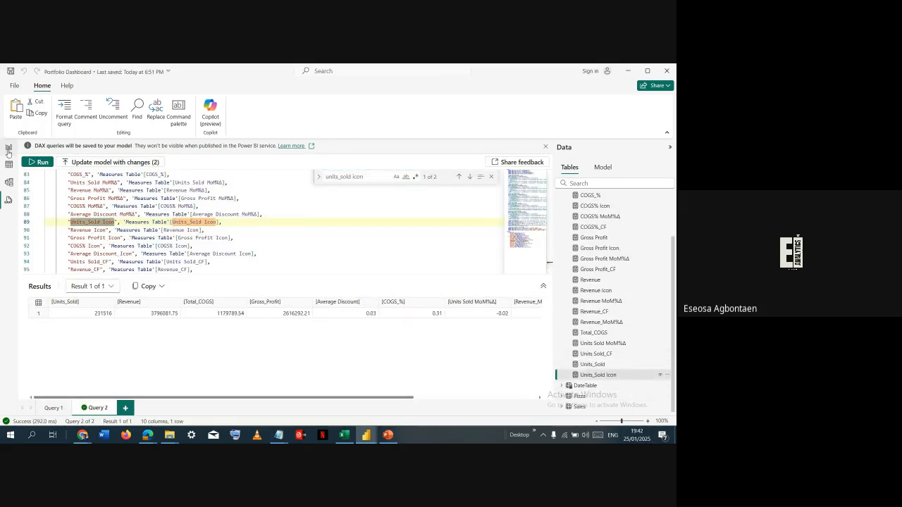
pyautogui.click(8, 149)
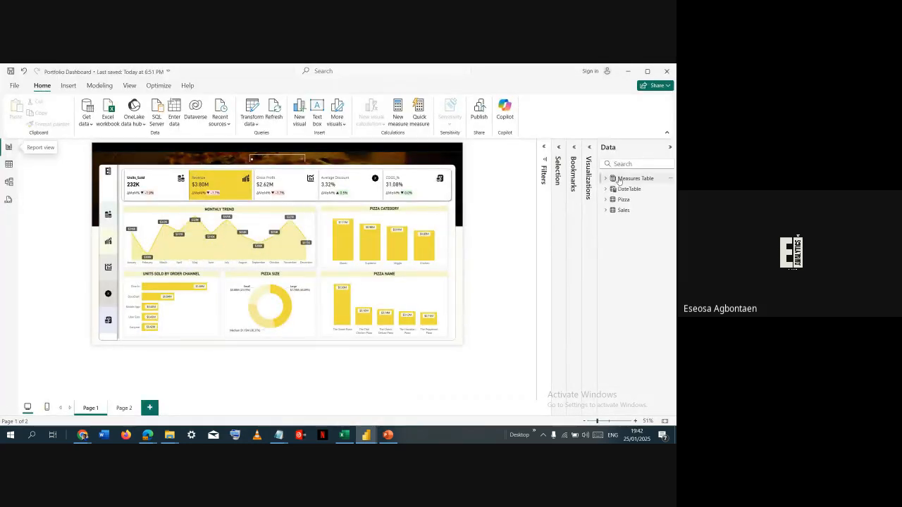
pyautogui.click(606, 178)
pyautogui.scroll(-3, 638, 317)
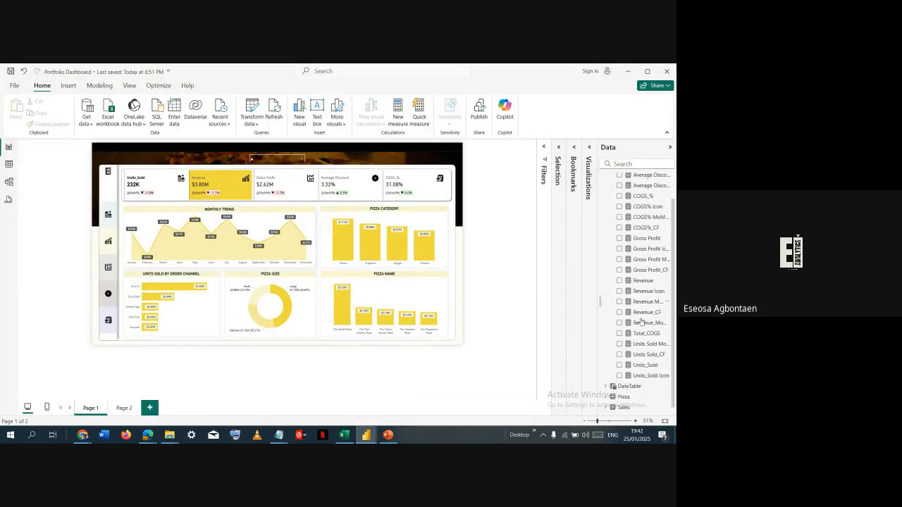
pyautogui.click(638, 375)
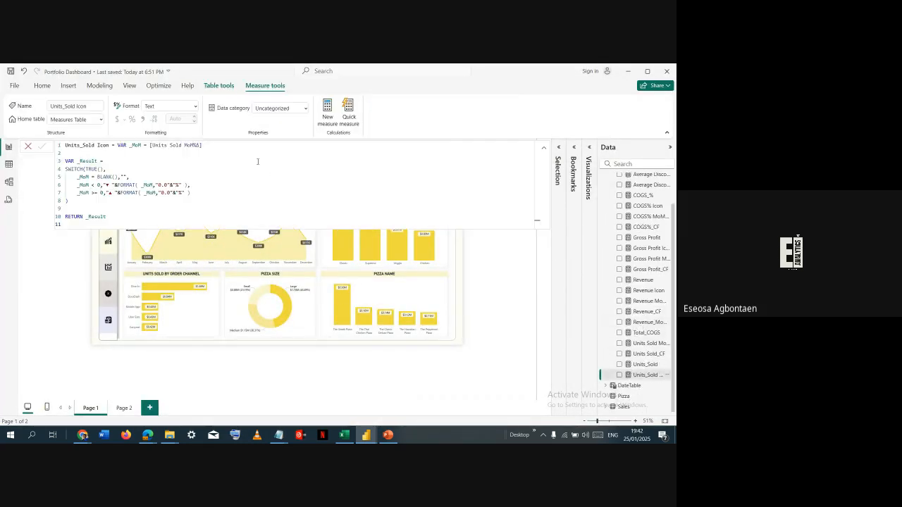
pyautogui.hotkey('ctrl', 'a')
pyautogui.hotkey('ctrl', 'c')
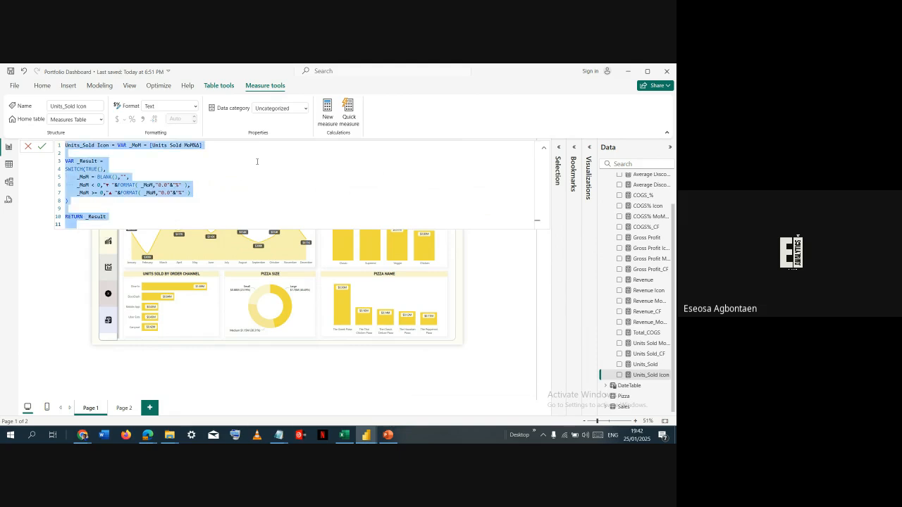
pyautogui.hotkey('alt', 'Tab')
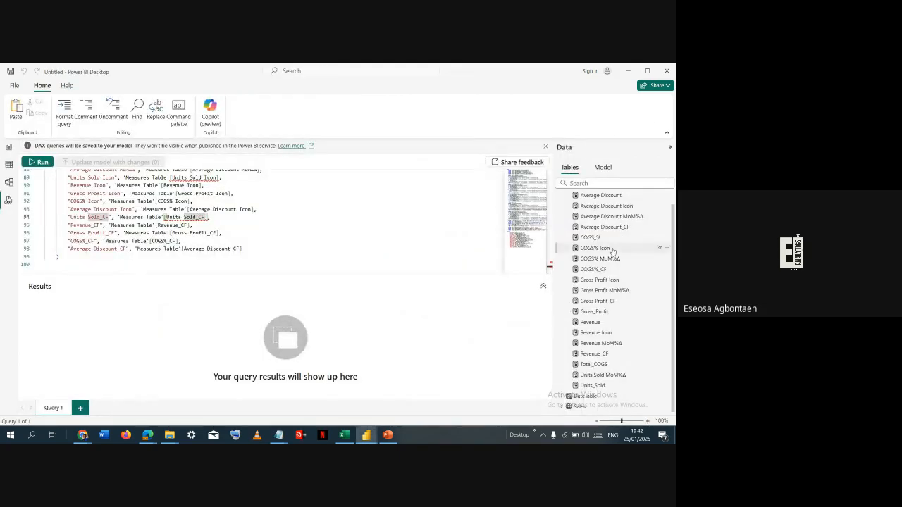
pyautogui.scroll(2, 612, 252)
pyautogui.rightClick(610, 198)
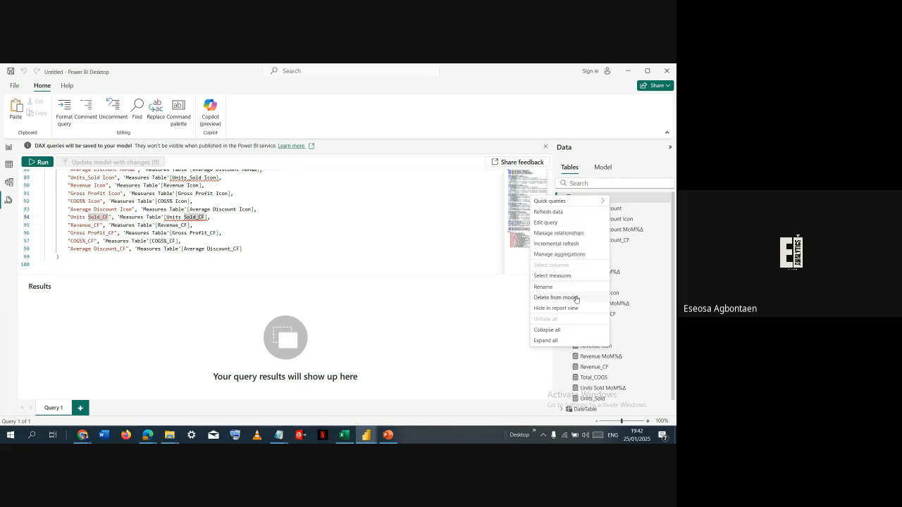
pyautogui.click(219, 185)
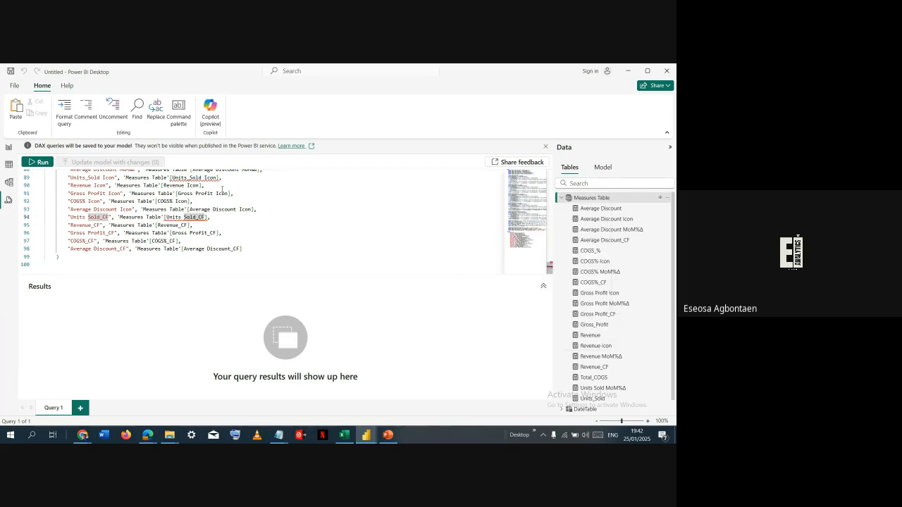
pyautogui.scroll(10, 183, 215)
pyautogui.scroll(18, 182, 216)
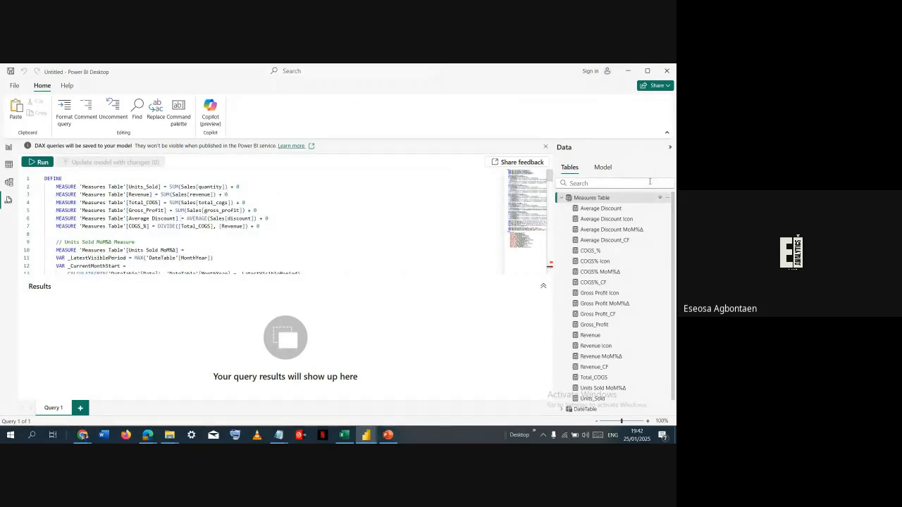
pyautogui.rightClick(592, 200)
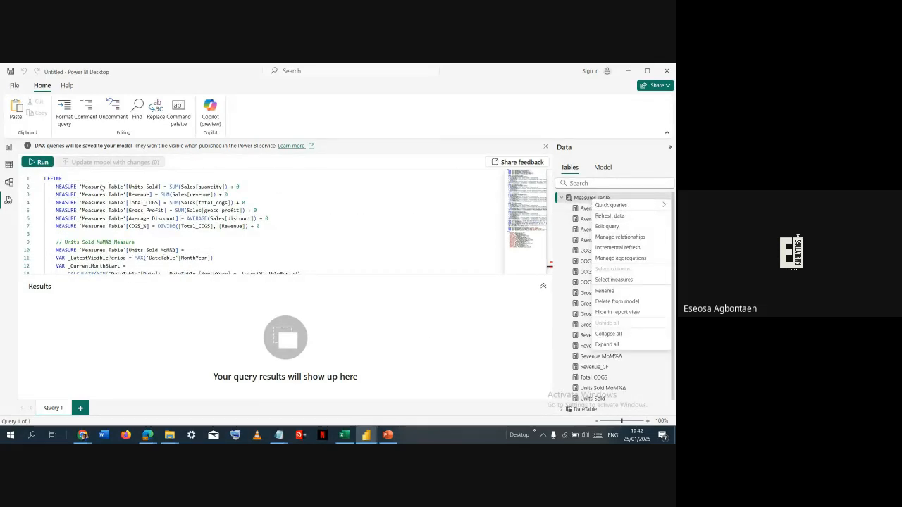
# - In report view, add the Units_Sold Icon measure to the Measures Table from the copied formula and return to the Portfolio Dashboard report
pyautogui.click(8, 149)
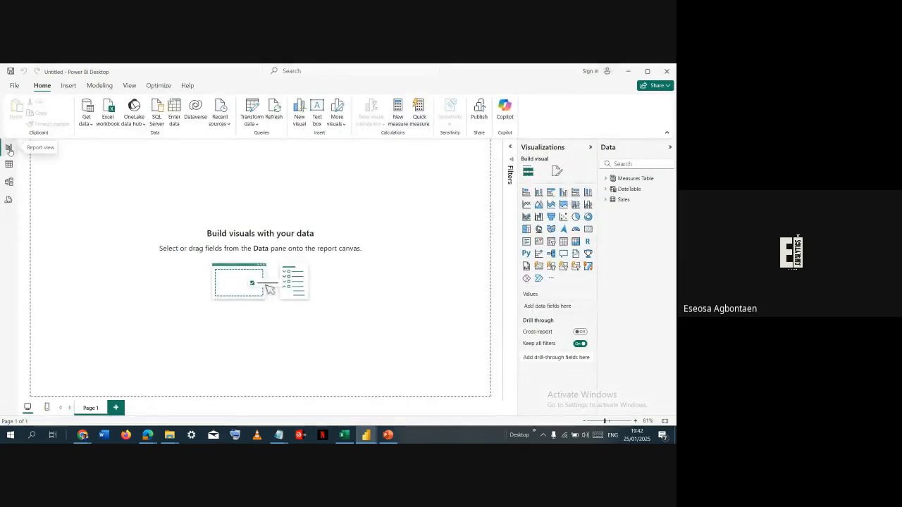
pyautogui.rightClick(610, 179)
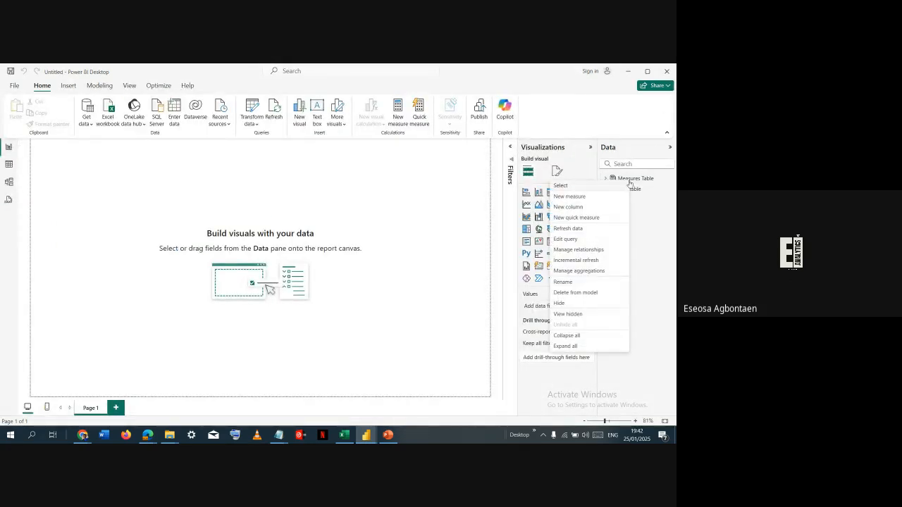
pyautogui.click(611, 199)
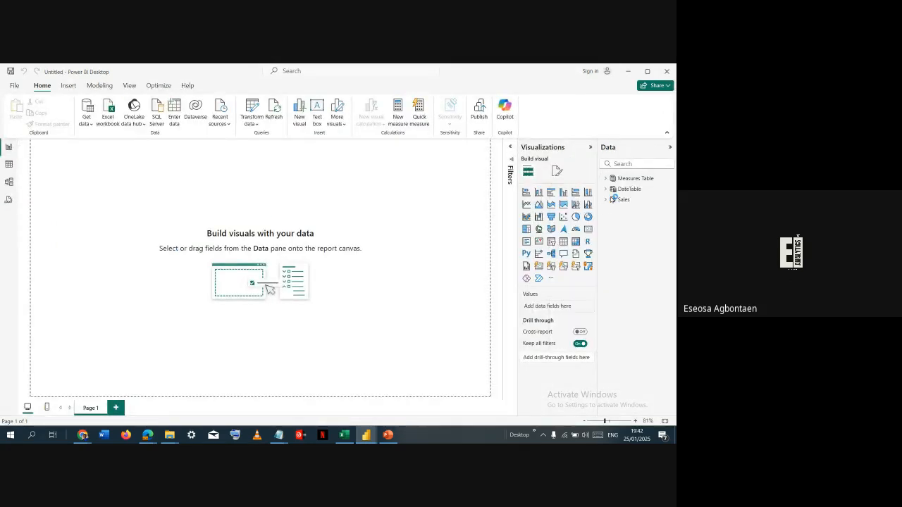
pyautogui.hotkey('ctrl', 'v')
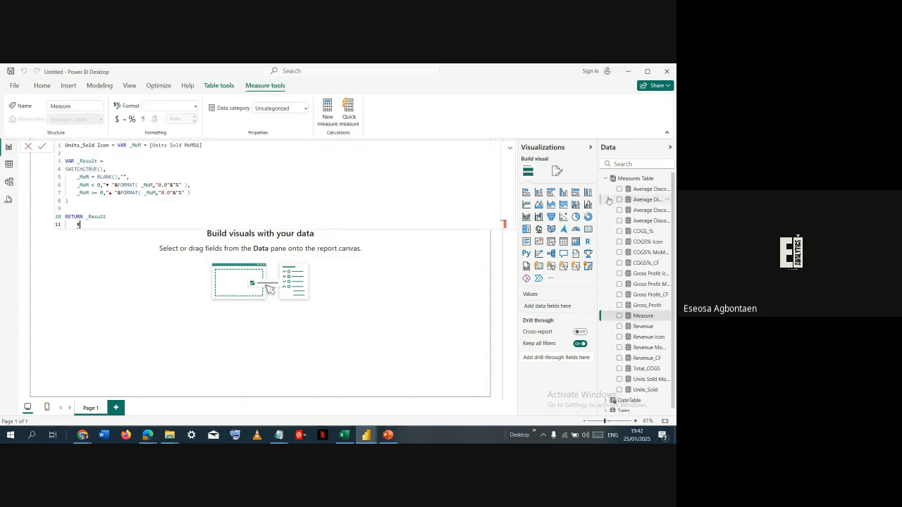
pyautogui.press('BackSpace')
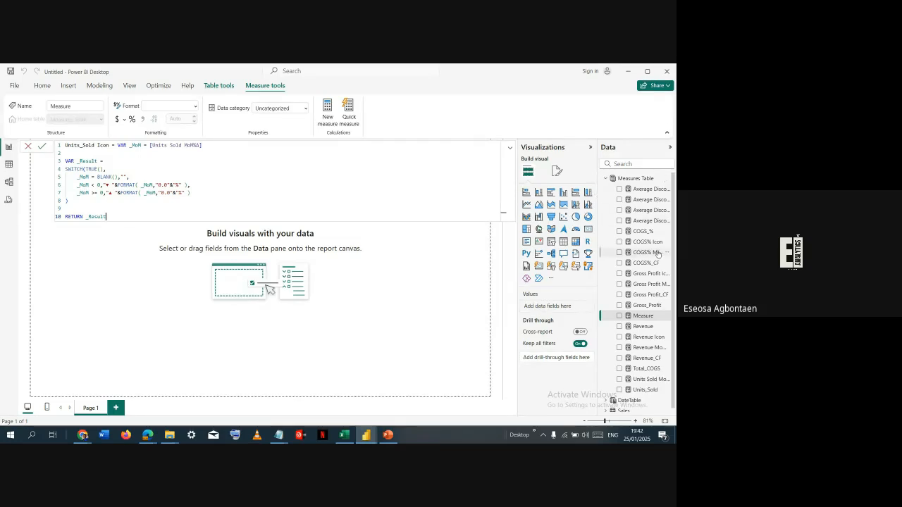
pyautogui.click(42, 146)
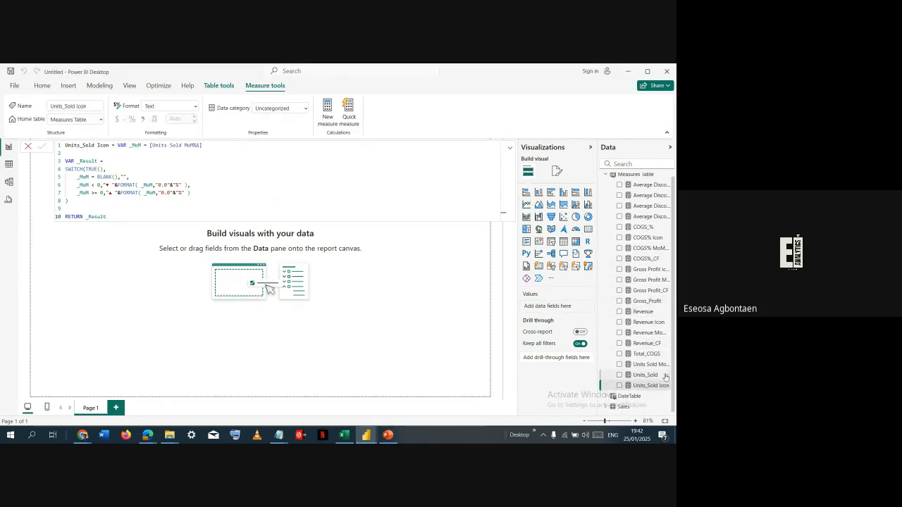
pyautogui.hotkey('alt', 'Tab')
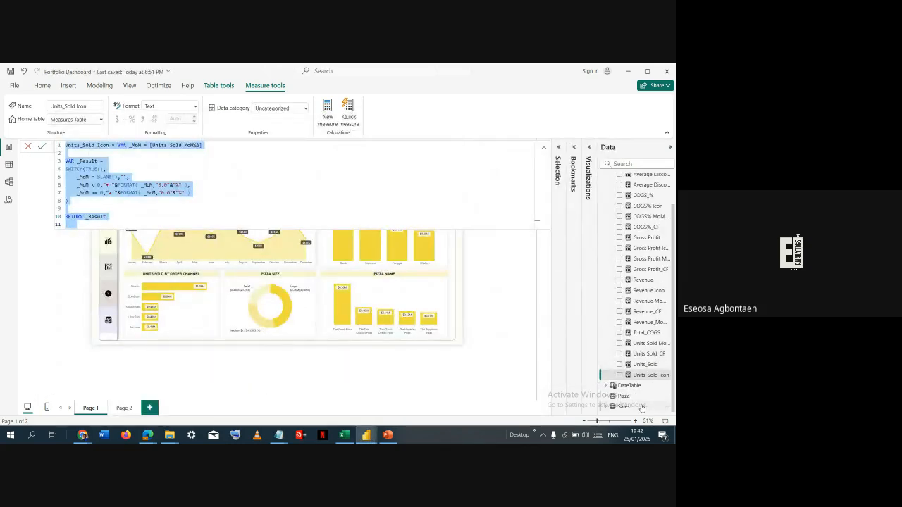
# - Copy the Units Sold_CF formula from the Portfolio Dashboard report and add it as a measure to the untitled report's Measures Table, without trailing blank lines
pyautogui.click(648, 354)
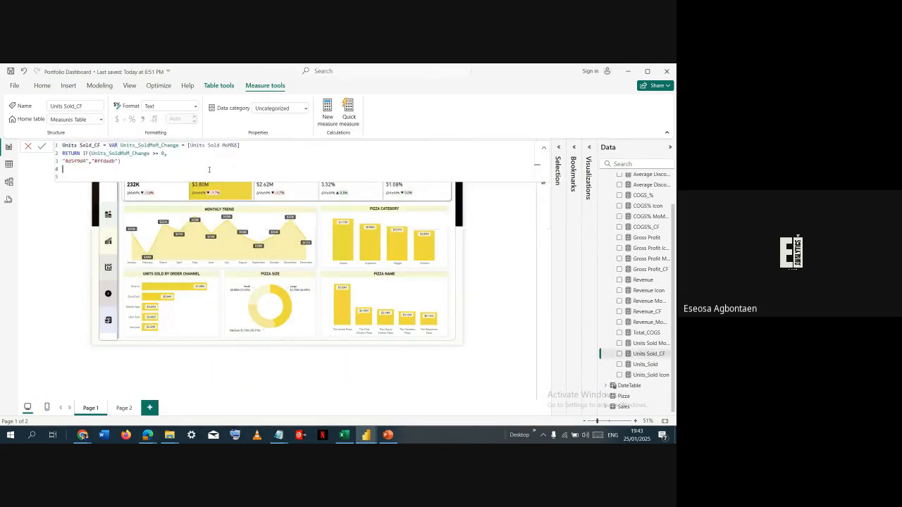
pyautogui.hotkey('alt', 'Tab')
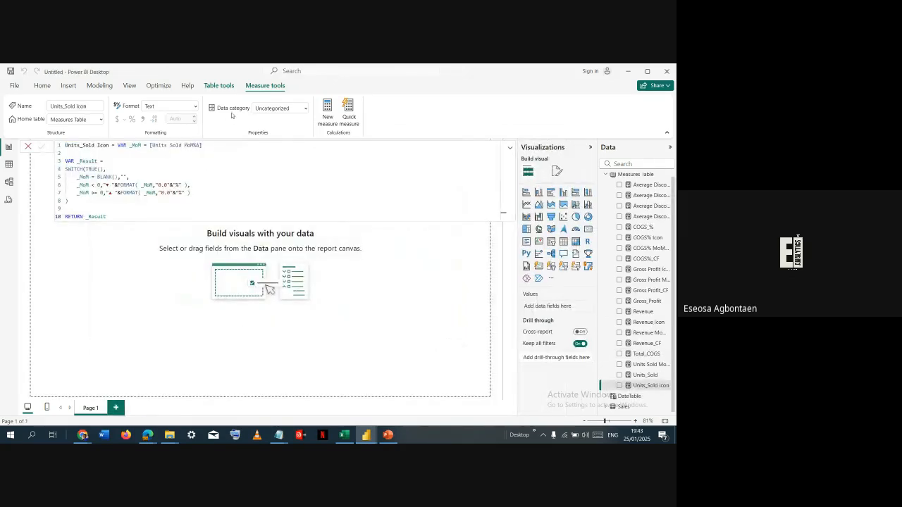
pyautogui.rightClick(623, 182)
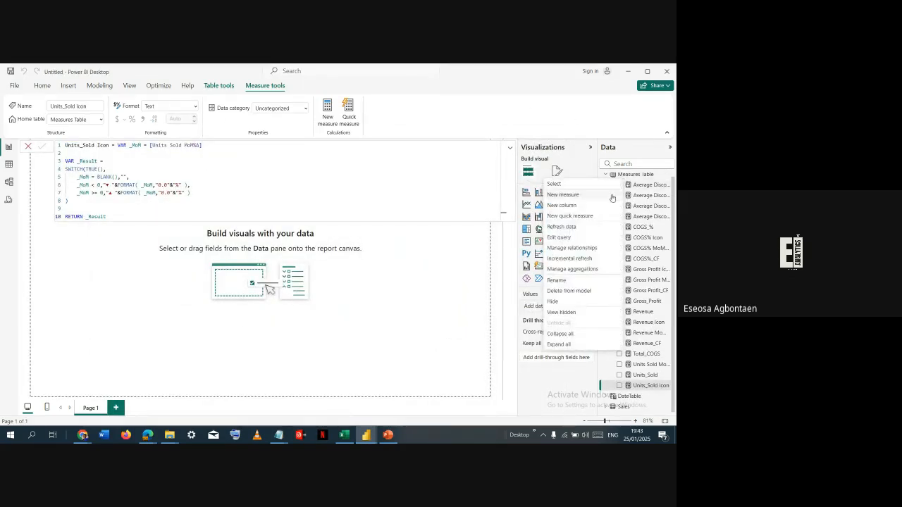
pyautogui.press('Escape')
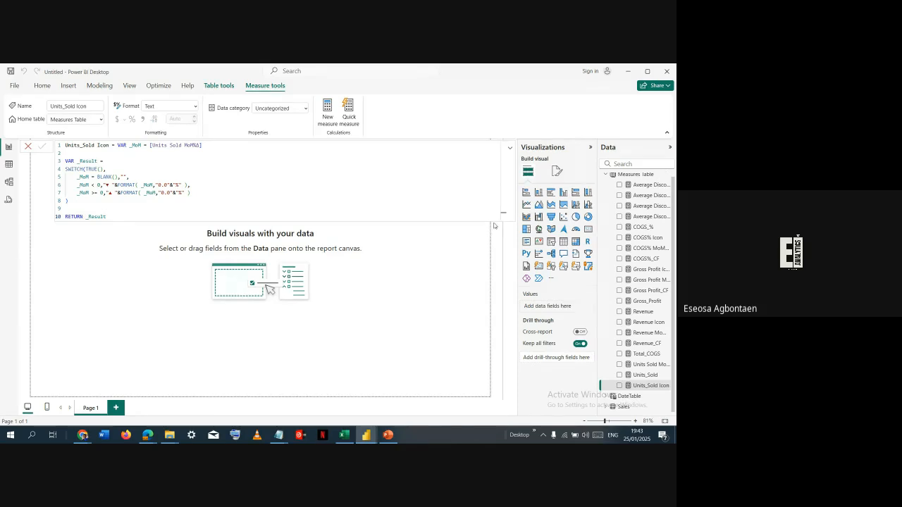
pyautogui.write('Units Sold_CF = VAR Units_SoldMoM_Change = [Units Sold MoM%] RETURN IF(Units_SoldMoM_Change >= 0, "#d5f9d4","#ffdedb")')
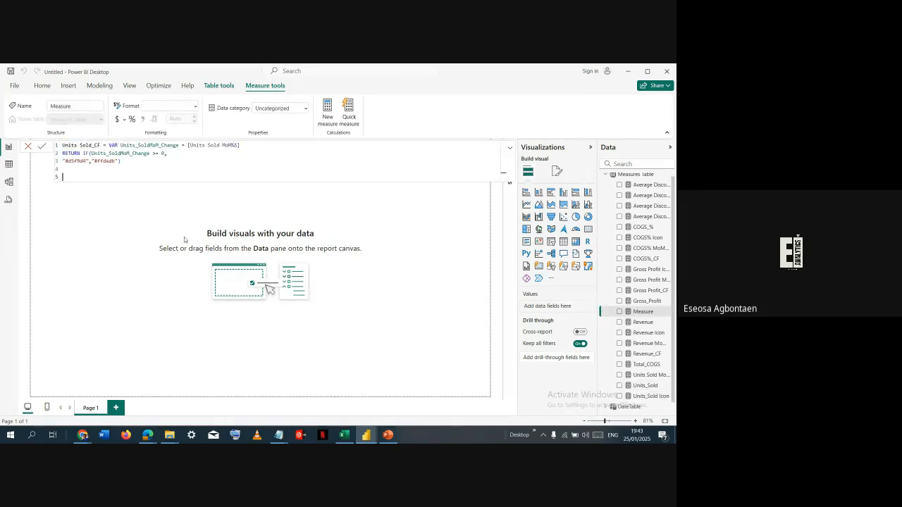
pyautogui.press('BackSpace')
pyautogui.press('BackSpace')
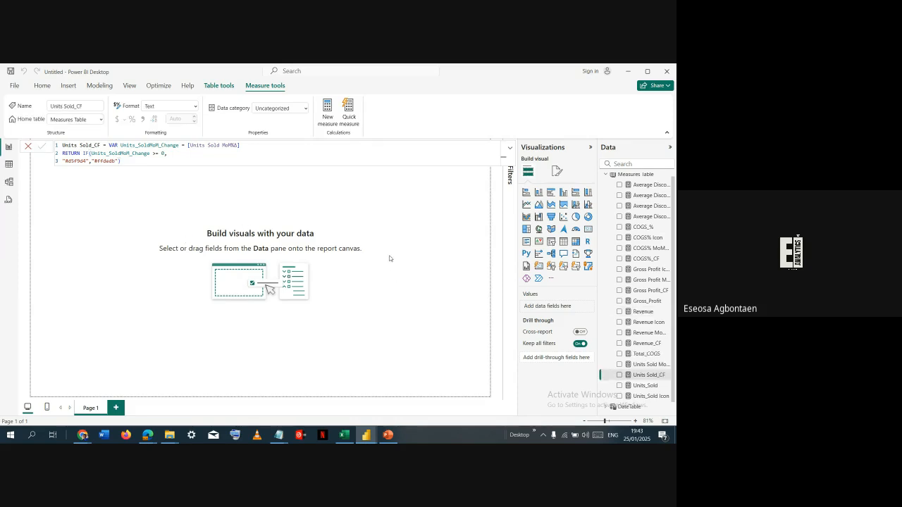
# - Review the icon and conditional formatting measures in the DAX query, return to report view and collapse the Measures Table
pyautogui.click(8, 200)
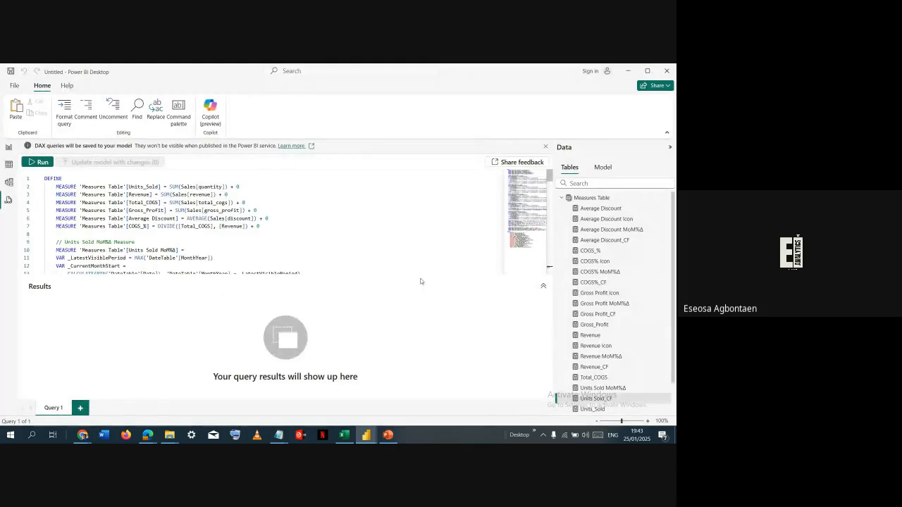
pyautogui.scroll(-20, 537, 249)
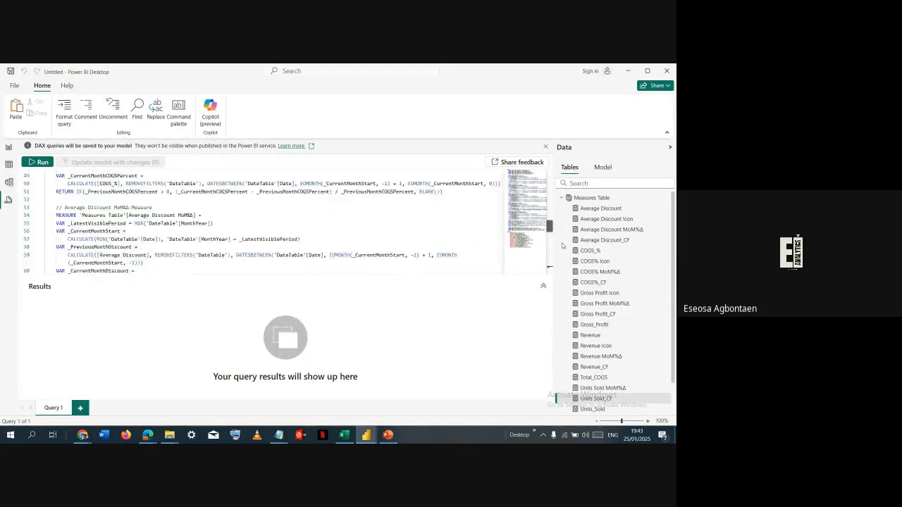
pyautogui.moveTo(566, 263); pyautogui.dragTo(561, 246)
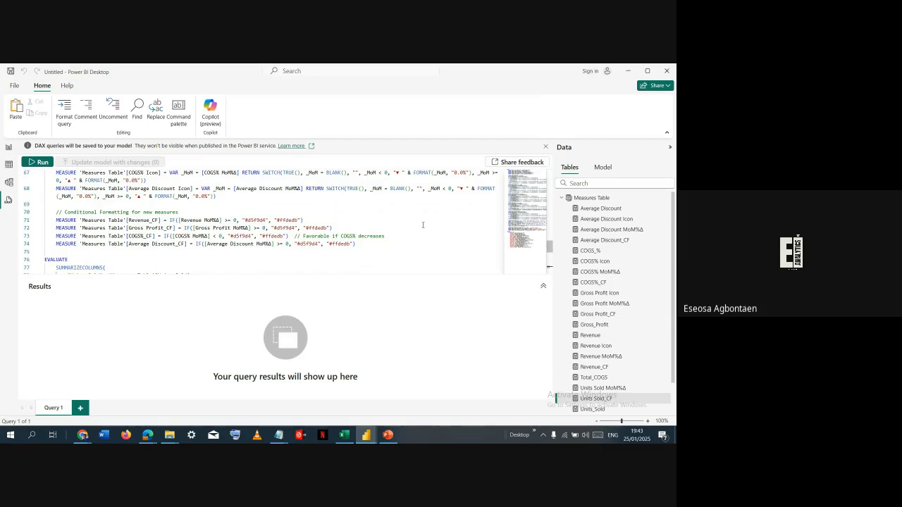
pyautogui.click(8, 147)
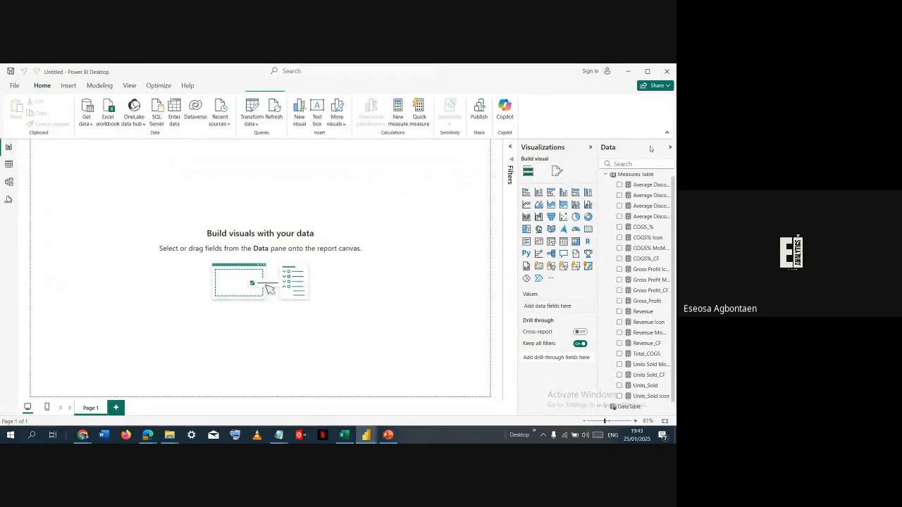
pyautogui.click(607, 176)
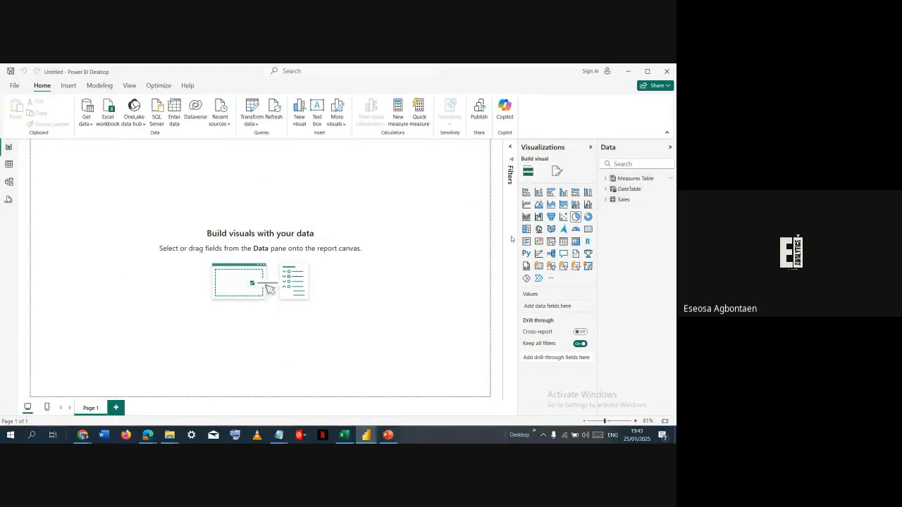
# - Set the canvas type of Page 1 to Custom in the page format settings
pyautogui.click(556, 172)
pyautogui.click(539, 213)
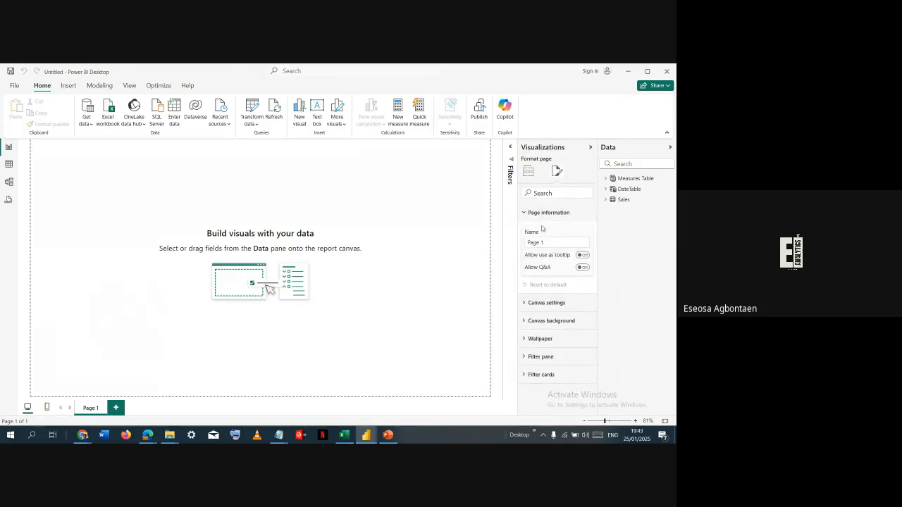
pyautogui.click(556, 303)
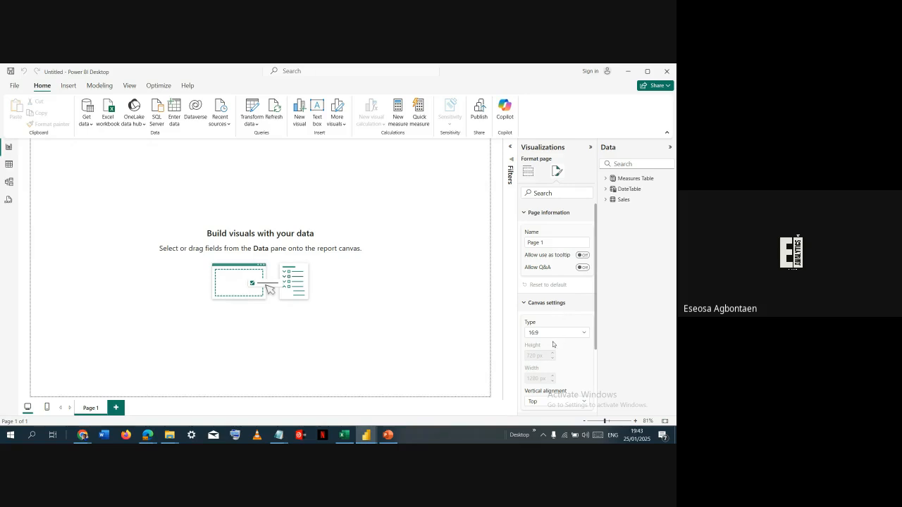
pyautogui.click(554, 332)
pyautogui.click(537, 386)
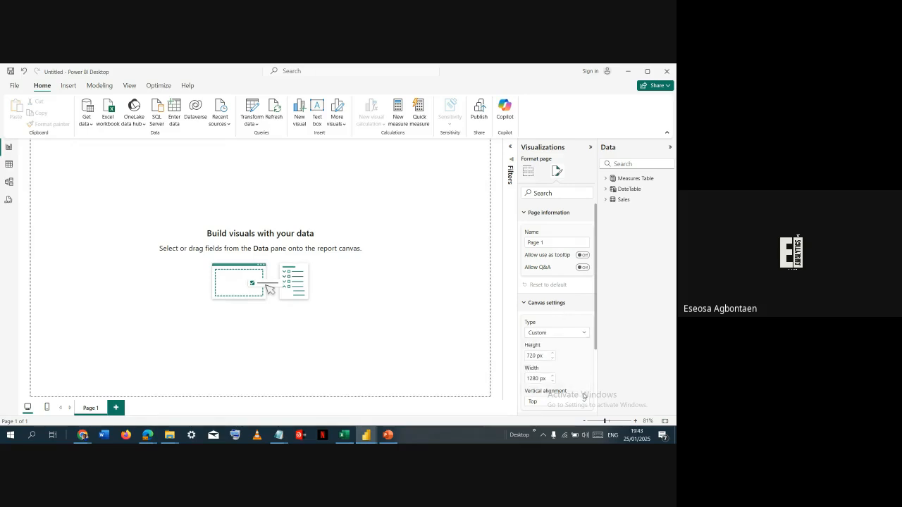
# - Switch to the Portfolio Dashboard report and look up the canvas height and width of its page
pyautogui.hotkey('alt', 'Tab')
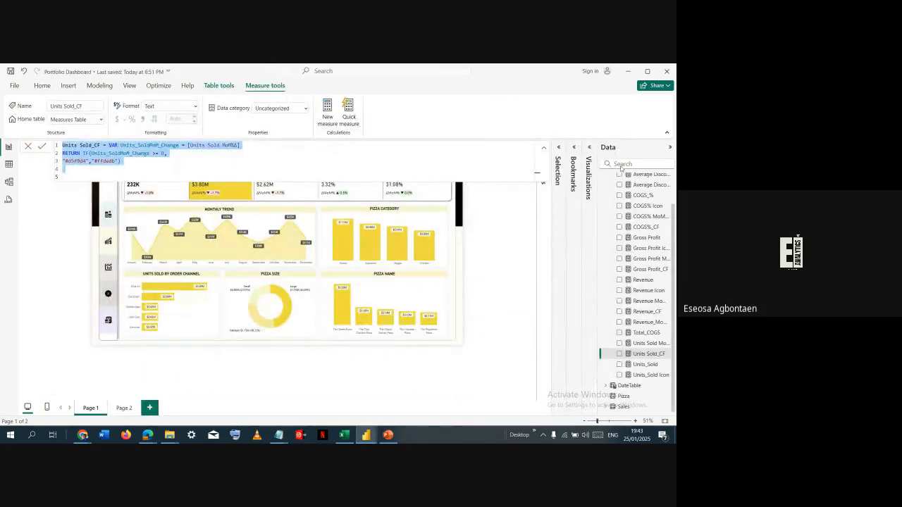
pyautogui.click(589, 150)
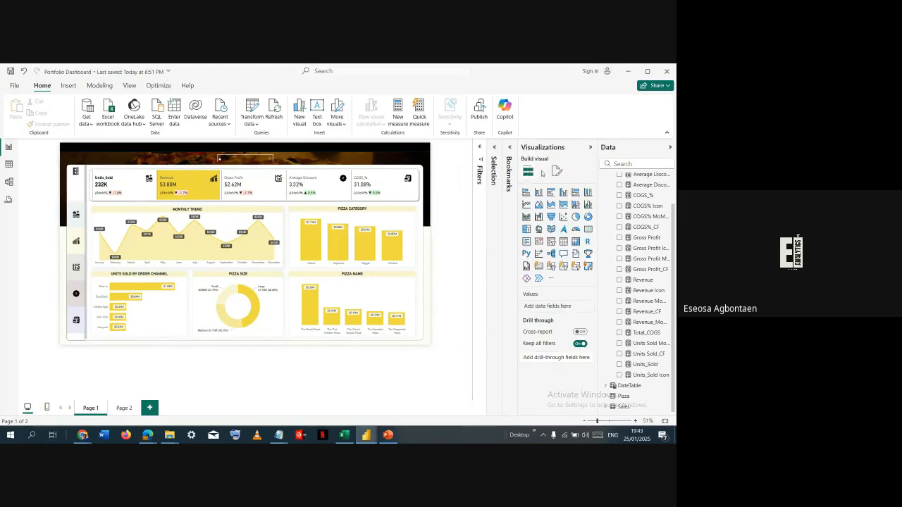
pyautogui.click(556, 171)
pyautogui.click(547, 248)
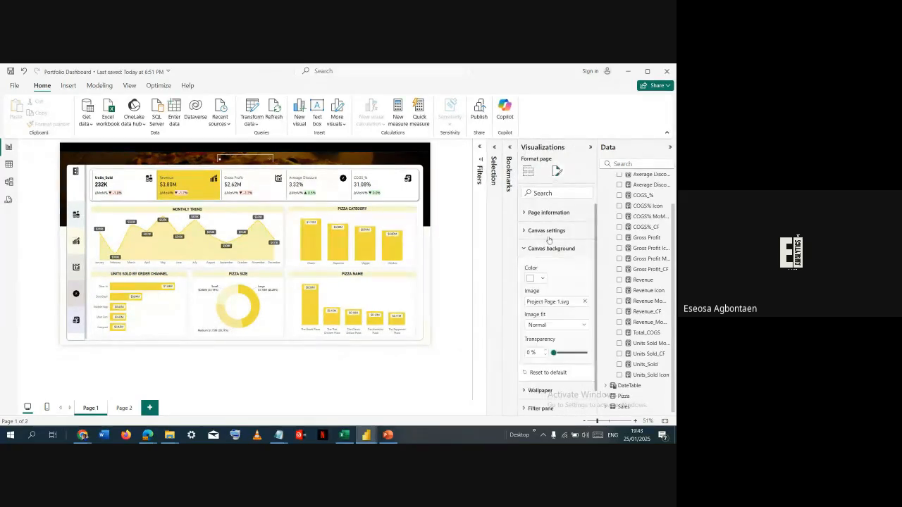
pyautogui.click(549, 233)
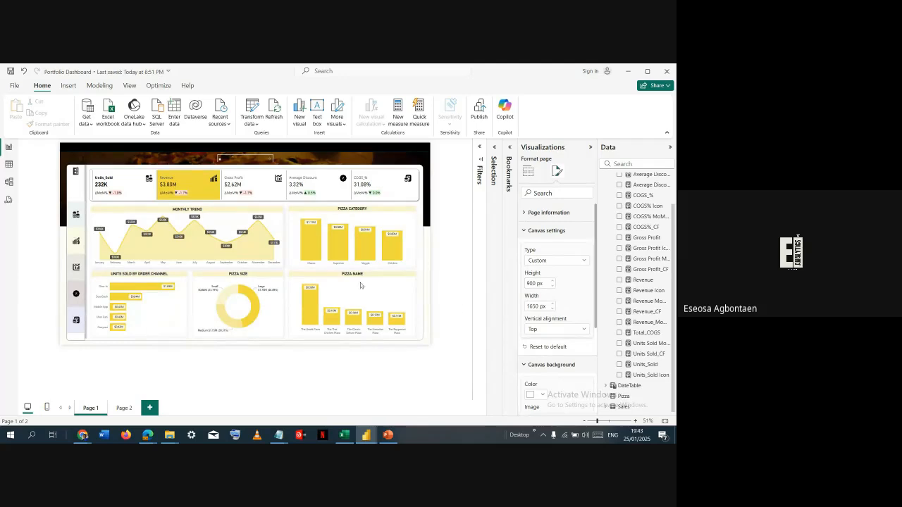
# - Return to the untitled report and set the canvas height to 900 px and the width to 1650 px
pyautogui.hotkey('alt', 'Tab')
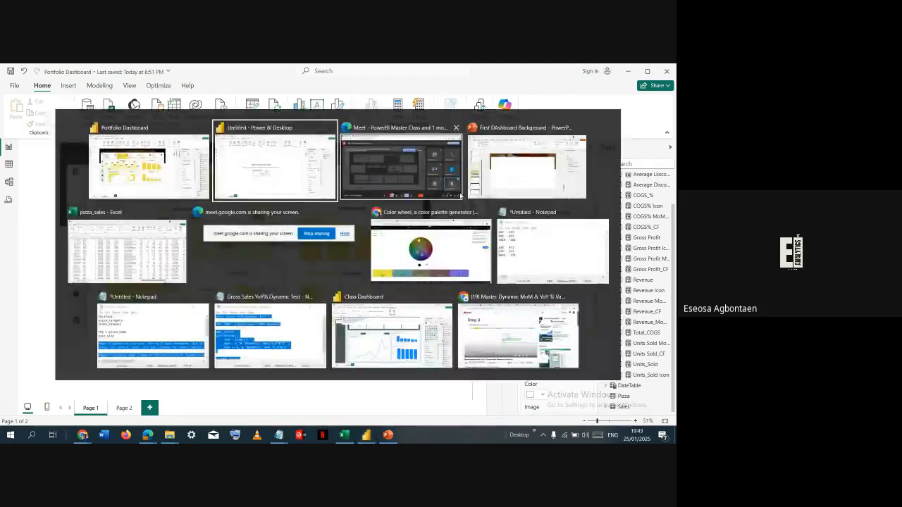
pyautogui.doubleClick(534, 355)
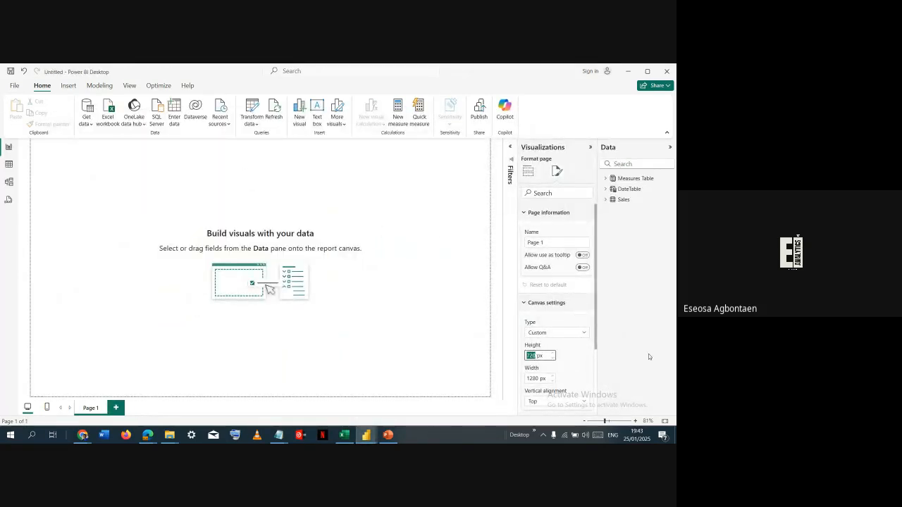
pyautogui.write('900')
pyautogui.press('Tab')
pyautogui.write('1650')
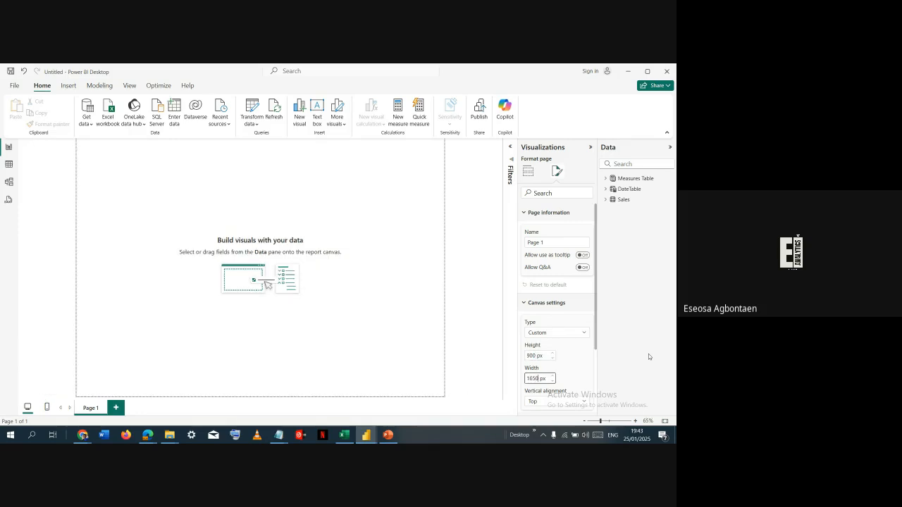
pyautogui.press('Return')
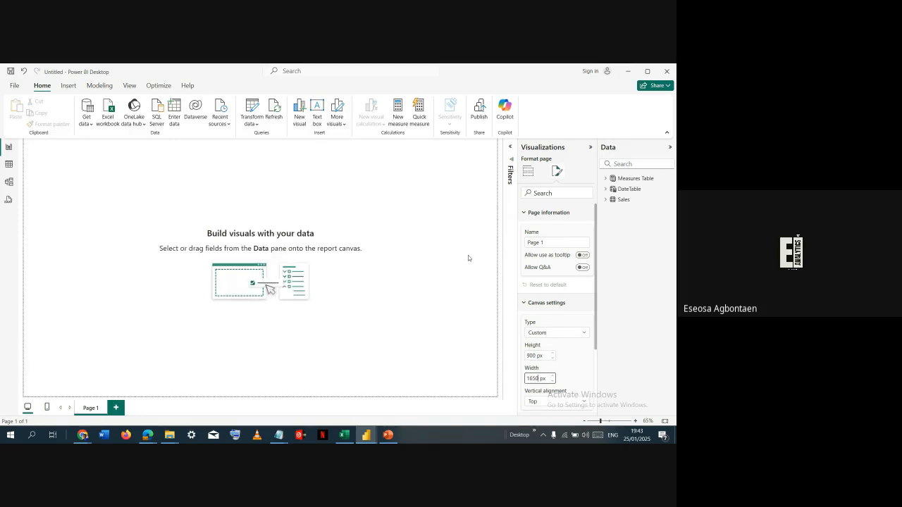
pyautogui.click(468, 255)
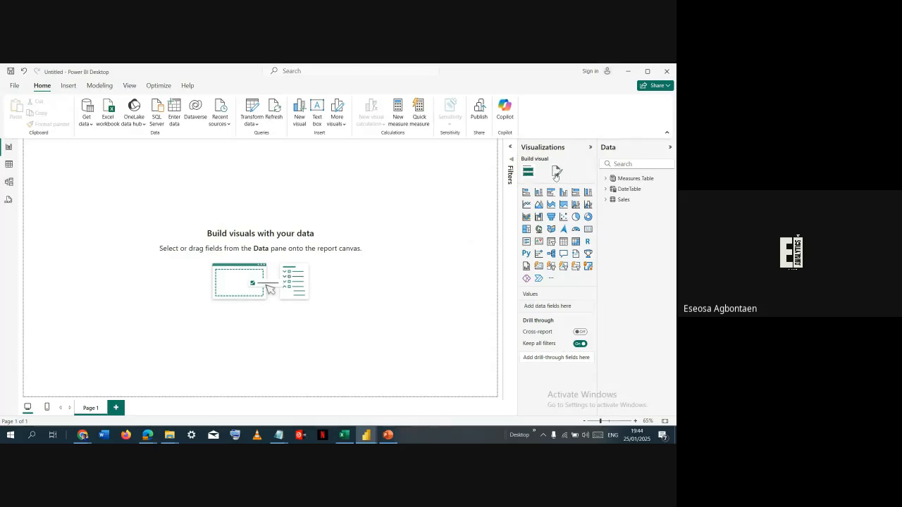
# - Set the canvas background transparency of the report page to 0%
pyautogui.click(556, 173)
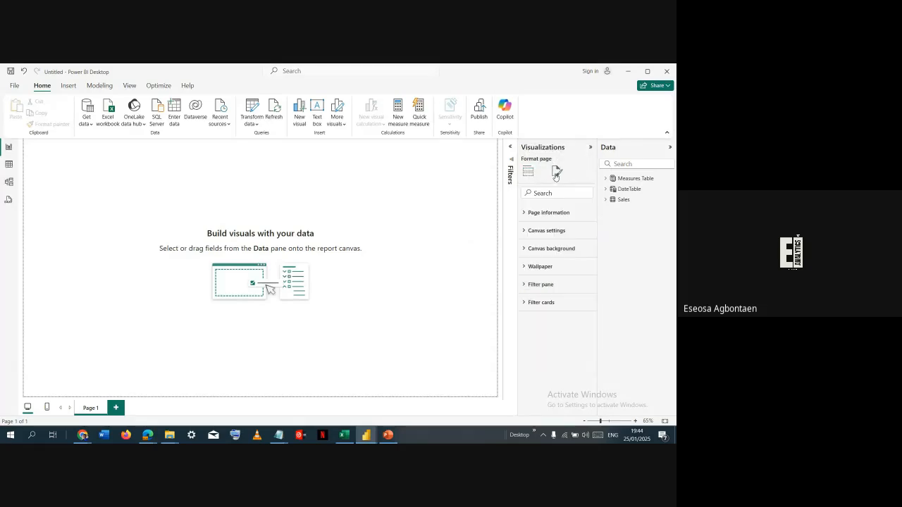
pyautogui.click(546, 215)
pyautogui.click(537, 210)
pyautogui.click(544, 247)
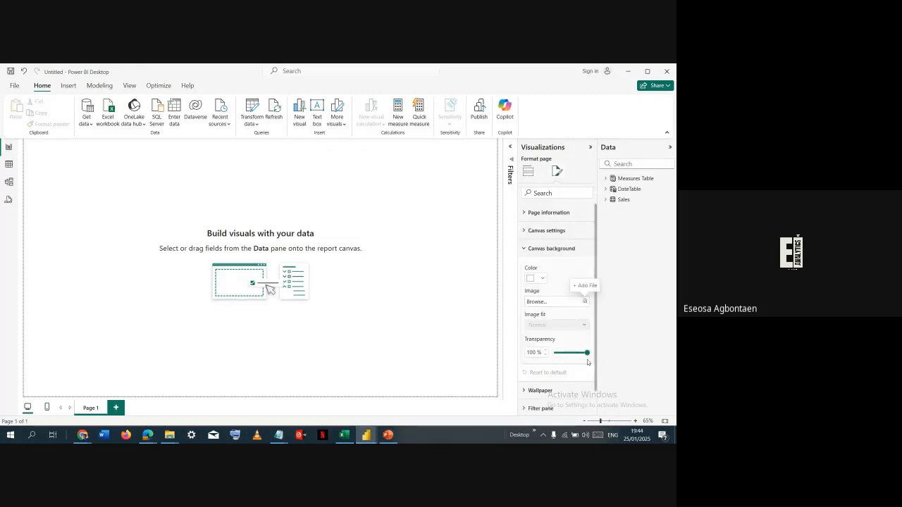
pyautogui.moveTo(588, 351); pyautogui.dragTo(554, 352)
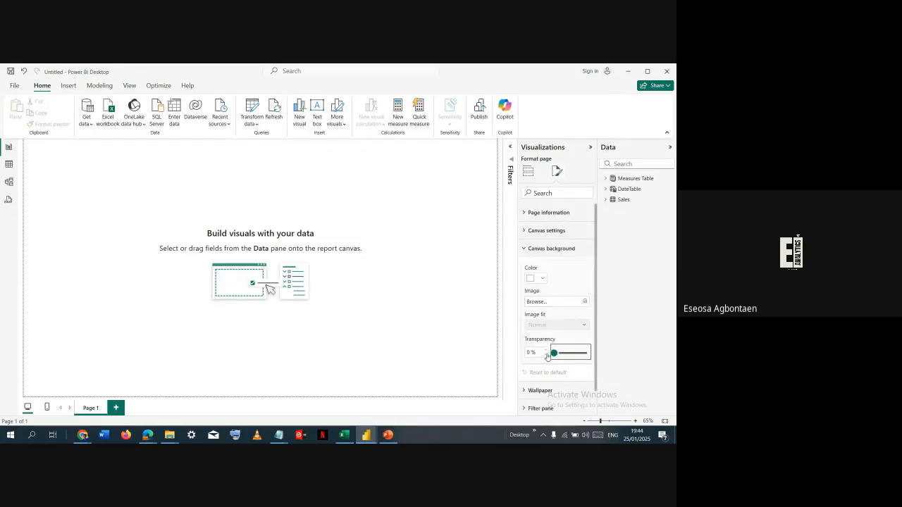
# - Add Project Page 1.svg from the DASHBOARDS AND DATA folder as the canvas background image and set its image fit to Fill
pyautogui.click(585, 301)
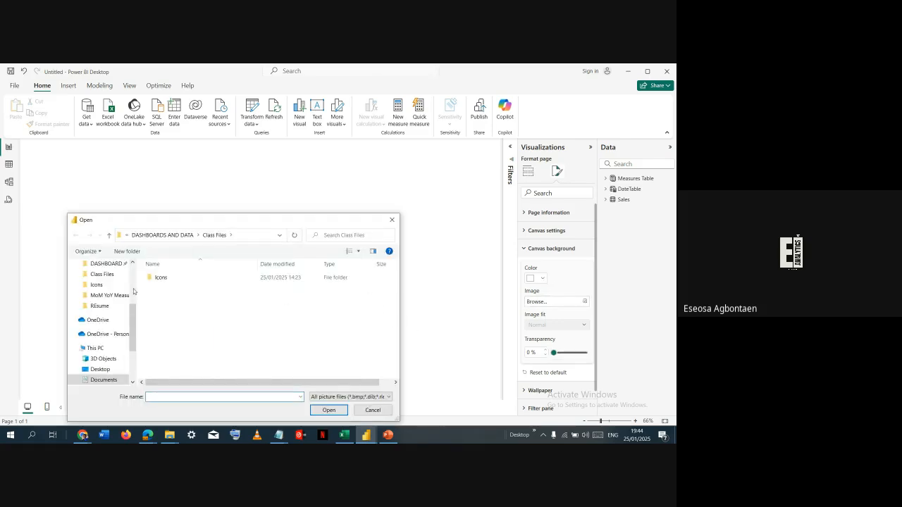
pyautogui.click(163, 234)
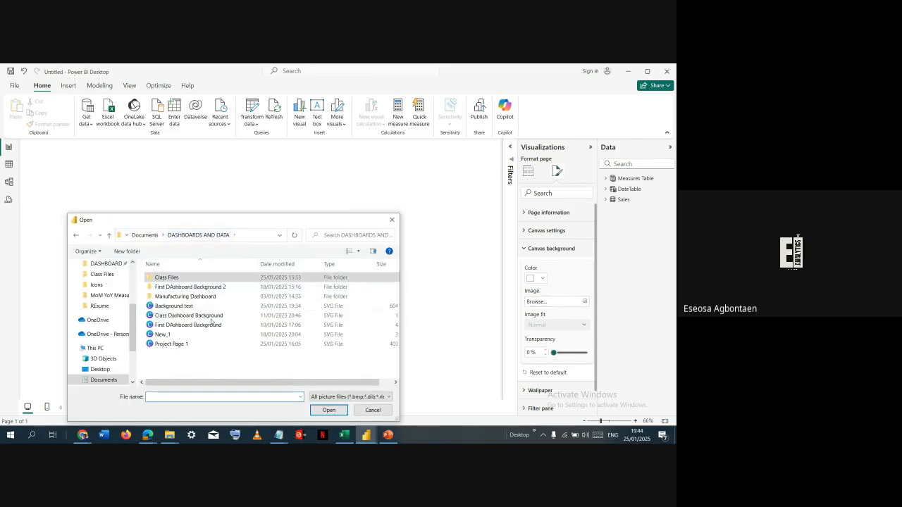
pyautogui.doubleClick(187, 345)
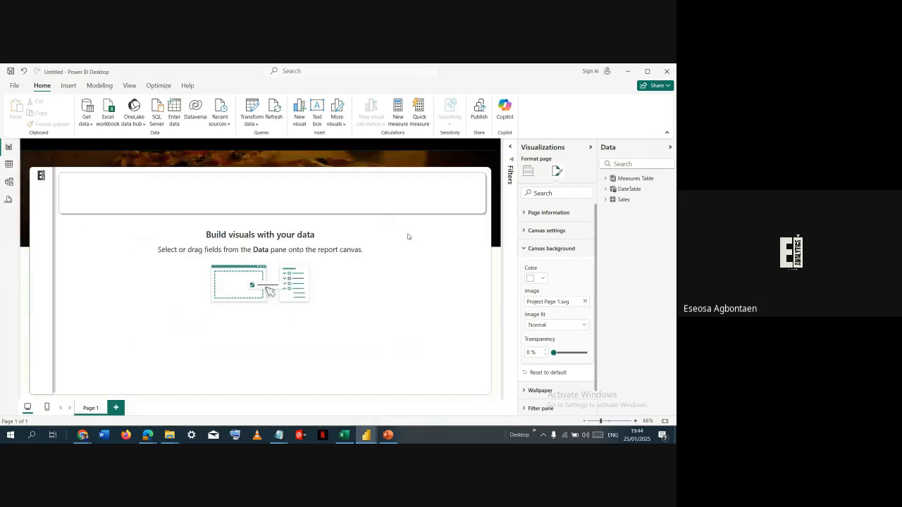
pyautogui.click(540, 325)
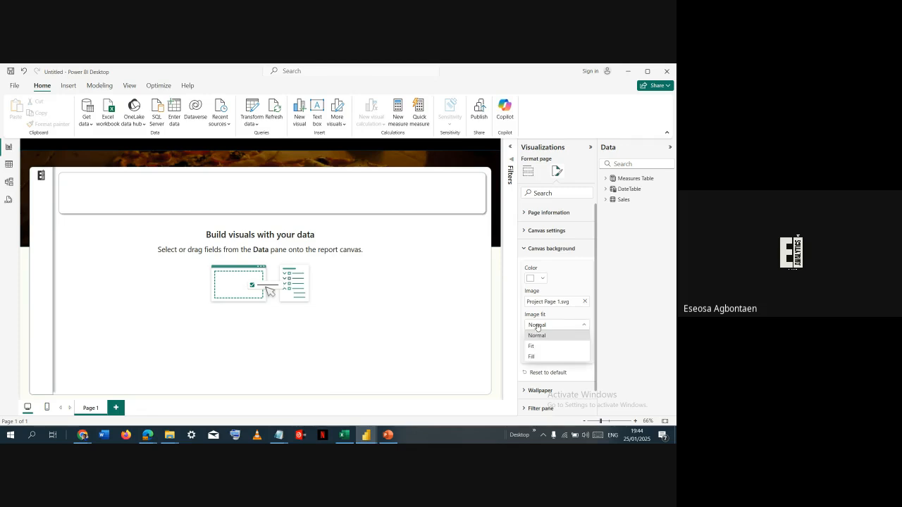
pyautogui.click(542, 355)
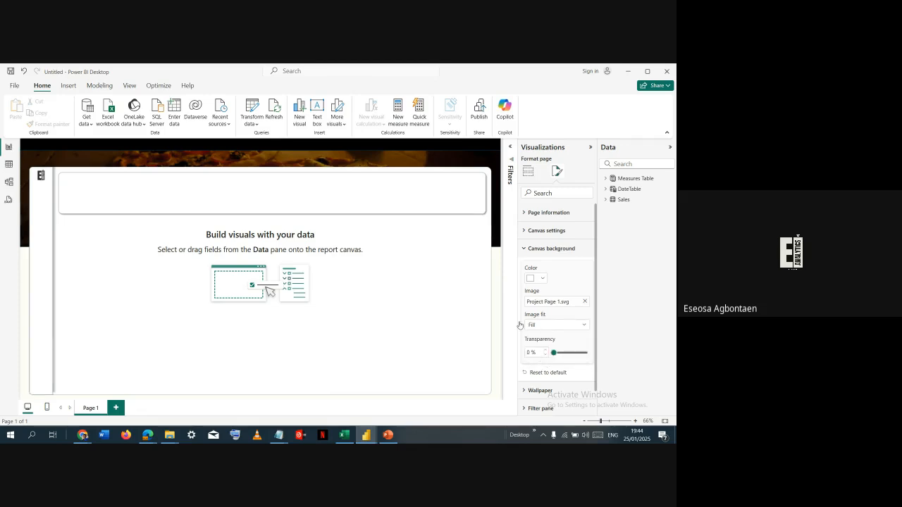
pyautogui.click(297, 204)
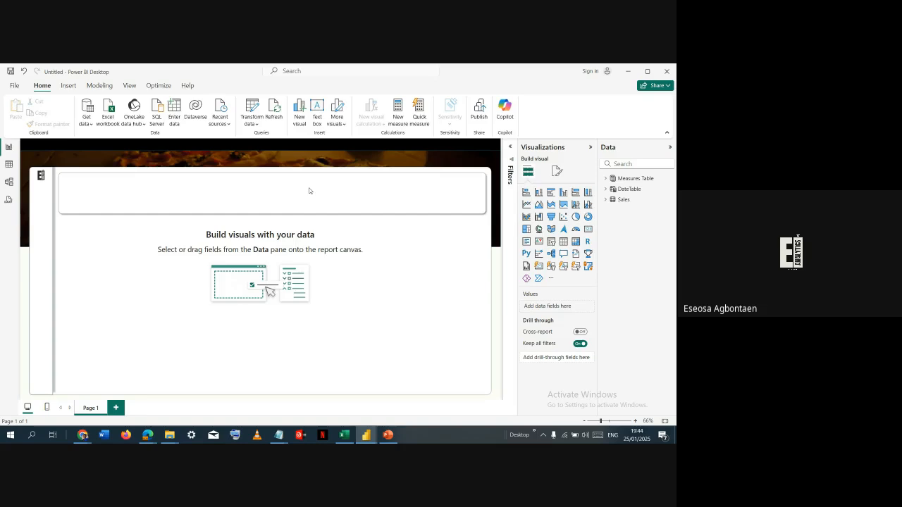
# - Check the KPI cards in the Portfolio Dashboard report, then insert a Card (new) visual on the untitled report's page
pyautogui.hotkey('alt', 'Tab')
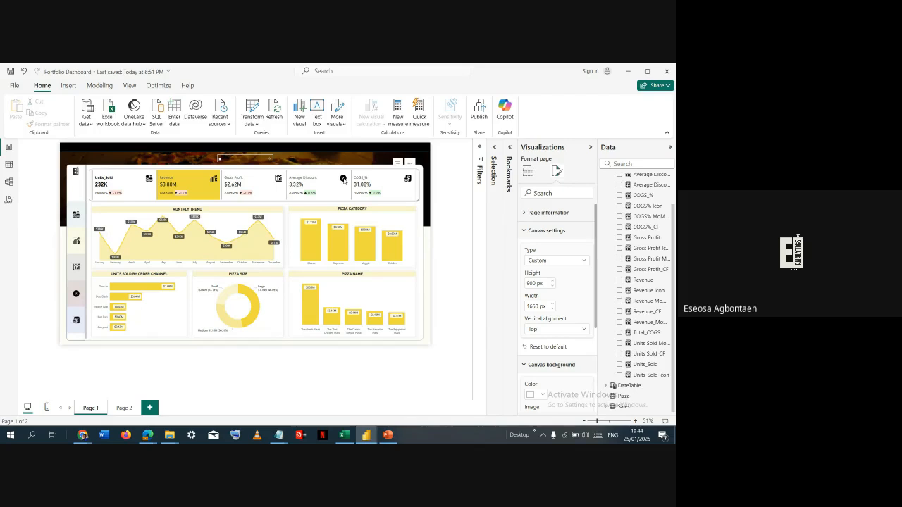
pyautogui.hotkey('alt', 'Tab')
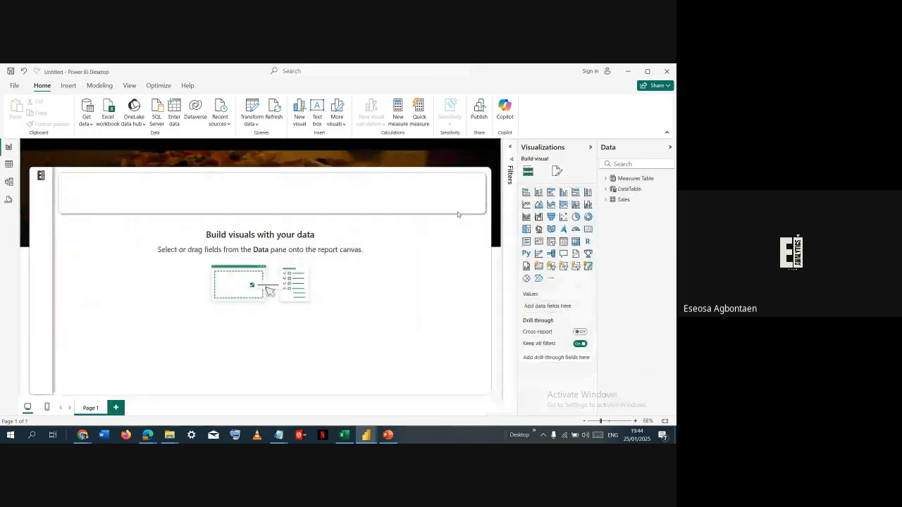
pyautogui.click(537, 268)
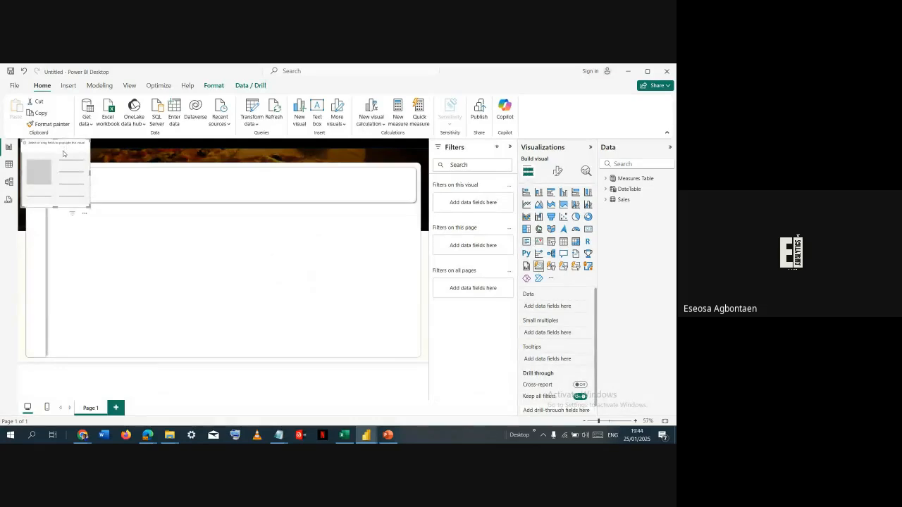
# - Move the empty card visual into the header box of the page background and resize it to fill the box's width and height
pyautogui.moveTo(63, 154); pyautogui.dragTo(98, 186)
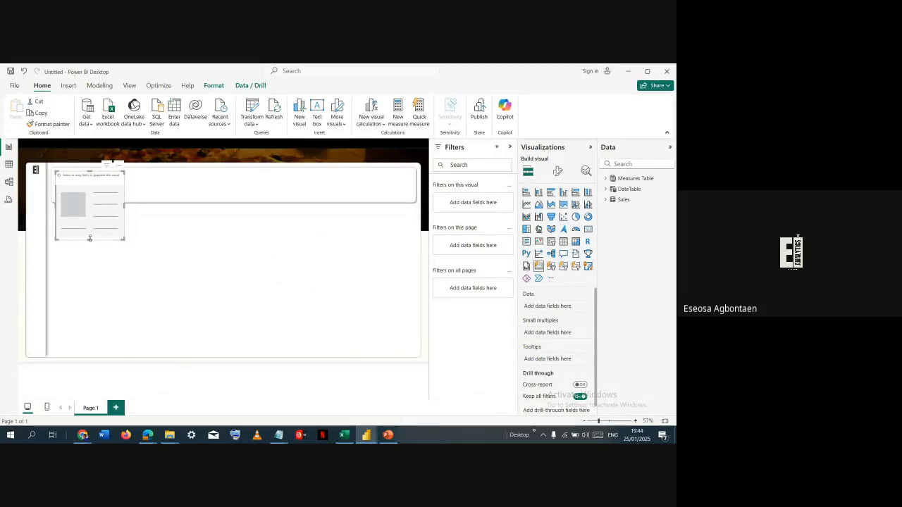
pyautogui.moveTo(91, 237); pyautogui.dragTo(105, 200)
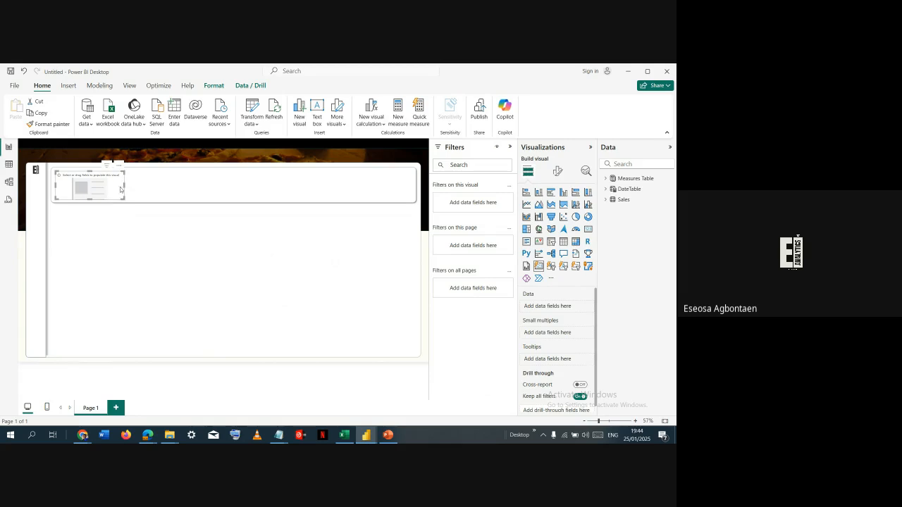
pyautogui.moveTo(124, 186); pyautogui.dragTo(415, 196)
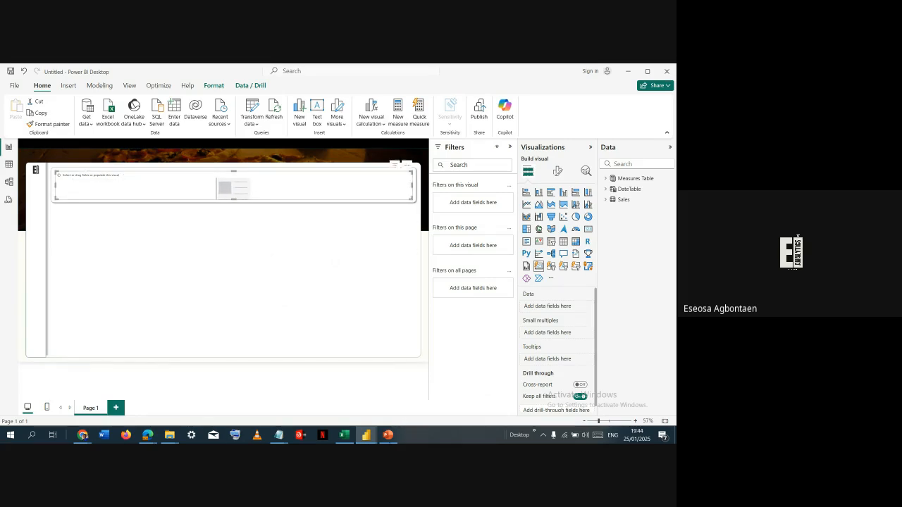
pyautogui.moveTo(276, 435)
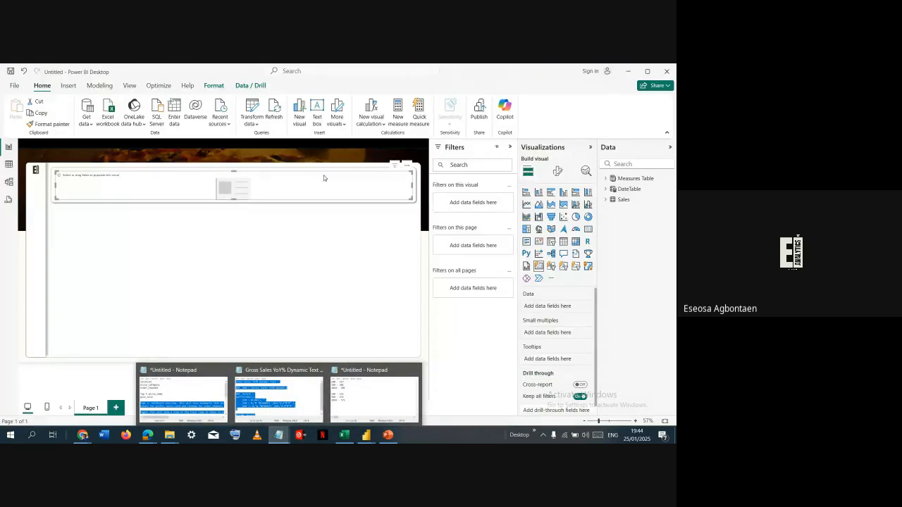
pyautogui.click(558, 171)
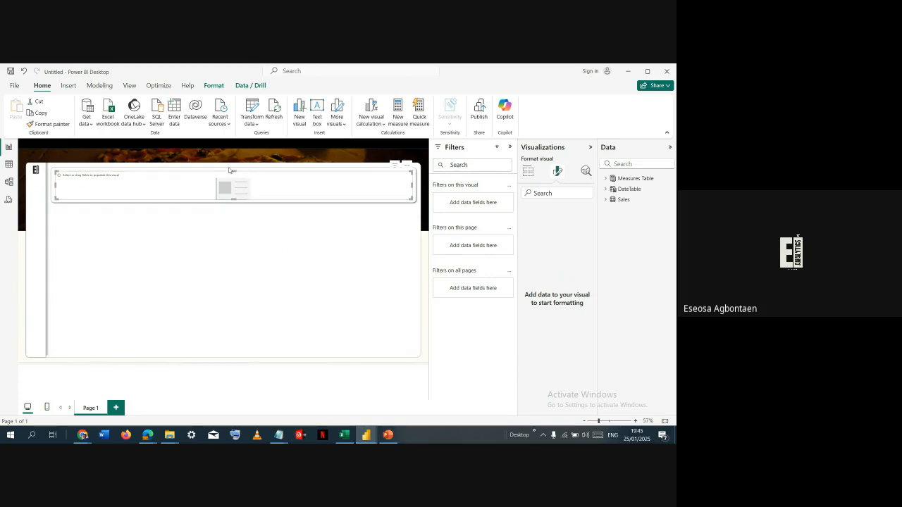
pyautogui.moveTo(234, 170); pyautogui.dragTo(233, 168)
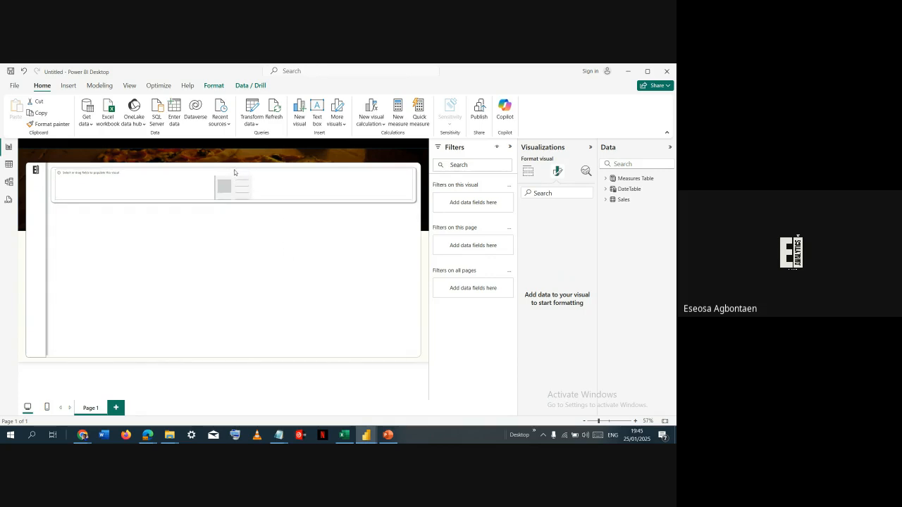
# - Add the Units_Sold and Revenue measures from the Measures Table to the card visual
pyautogui.click(528, 172)
pyautogui.click(604, 180)
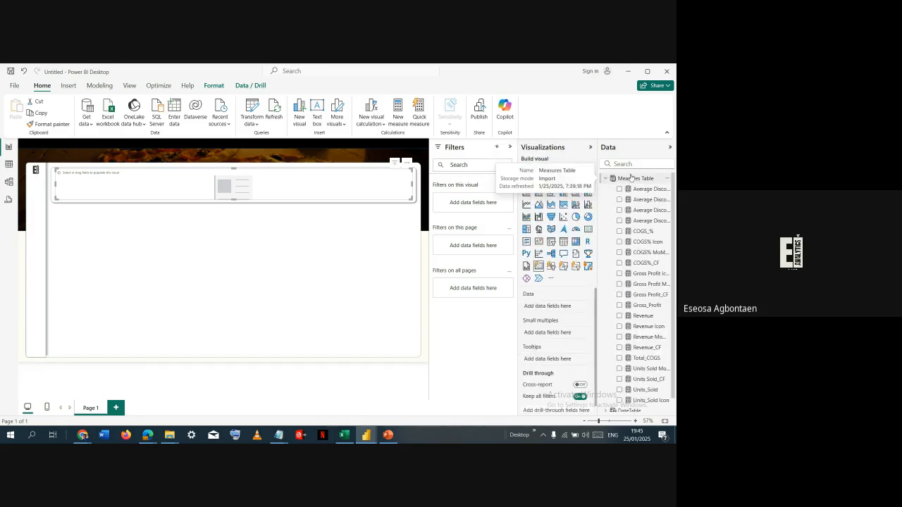
pyautogui.scroll(-1, 652, 234)
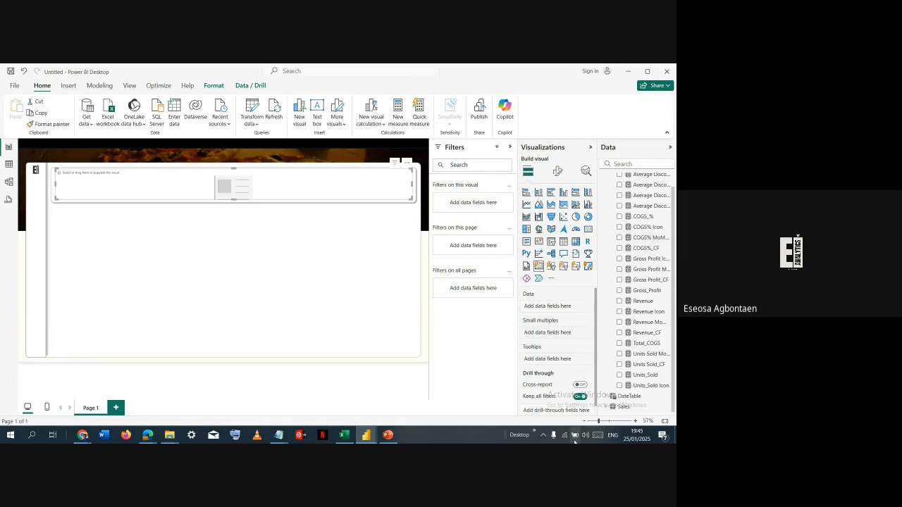
pyautogui.click(620, 376)
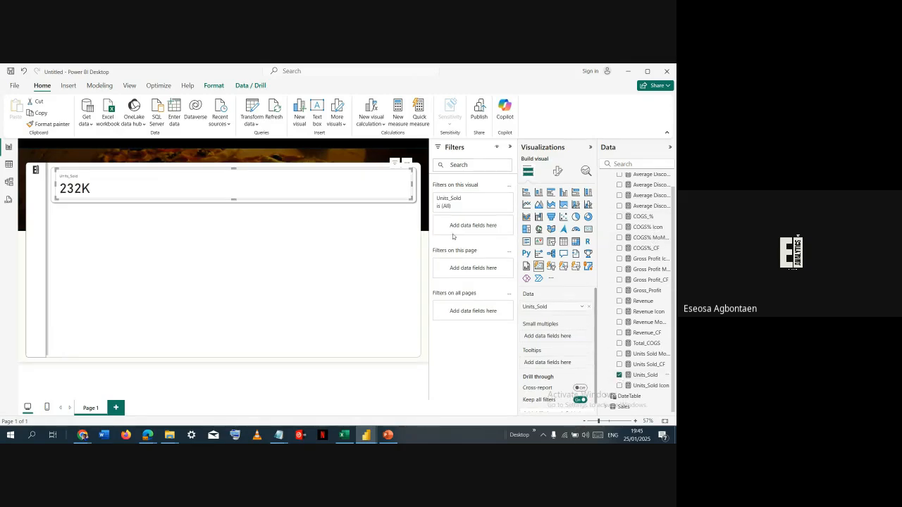
pyautogui.click(620, 301)
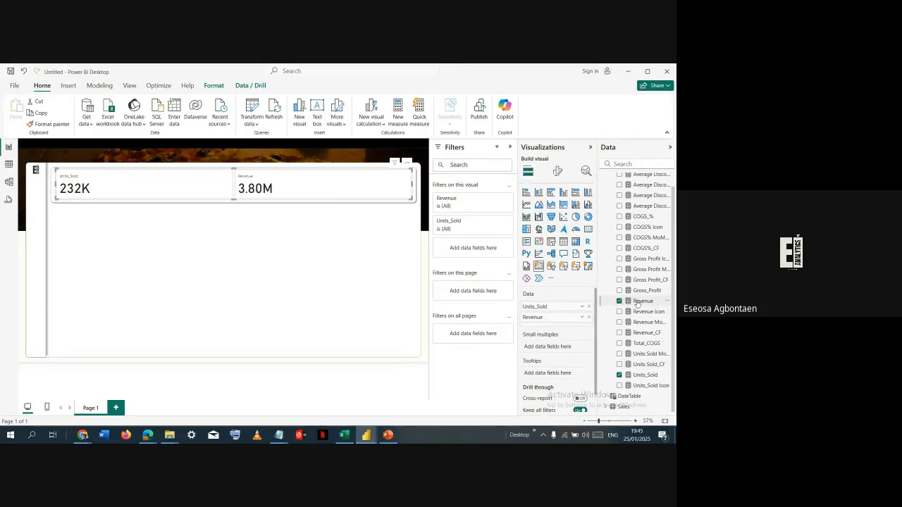
# - Format the Revenue measure as dollar currency with 2 decimal places
pyautogui.click(639, 302)
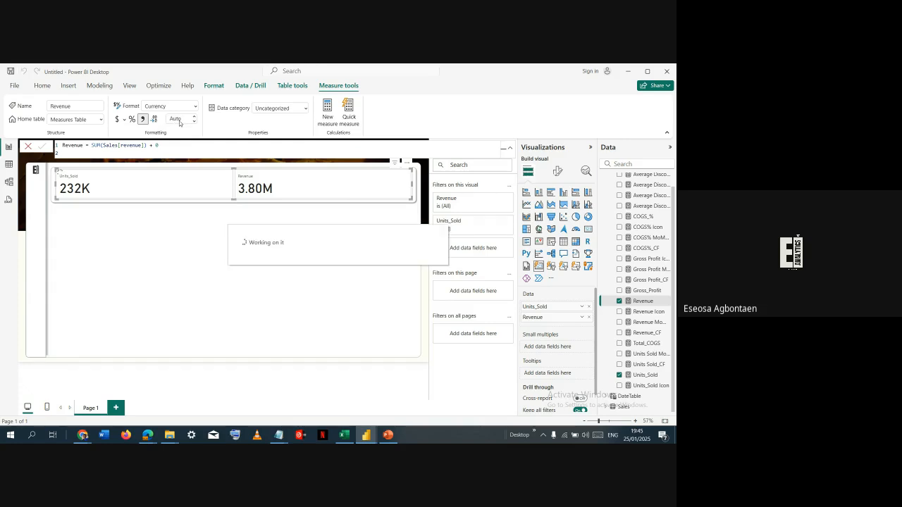
pyautogui.click(182, 119)
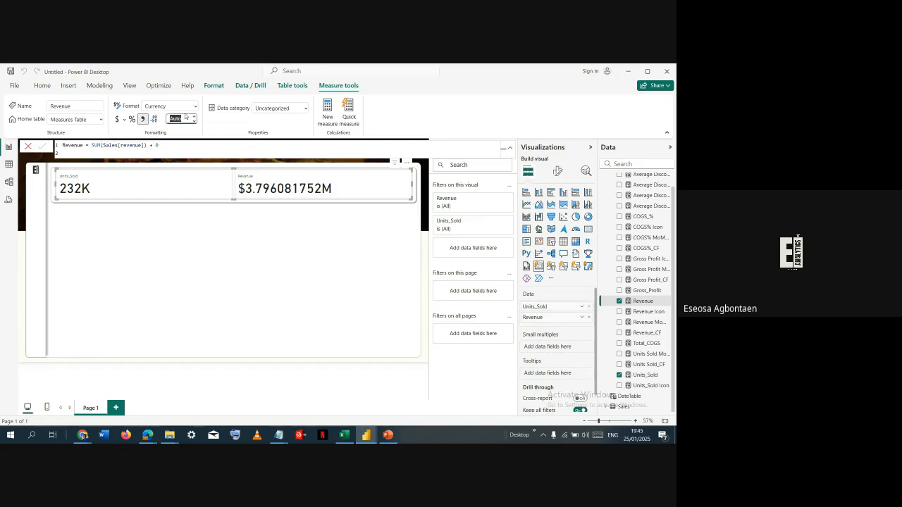
pyautogui.write('2')
pyautogui.press('Return')
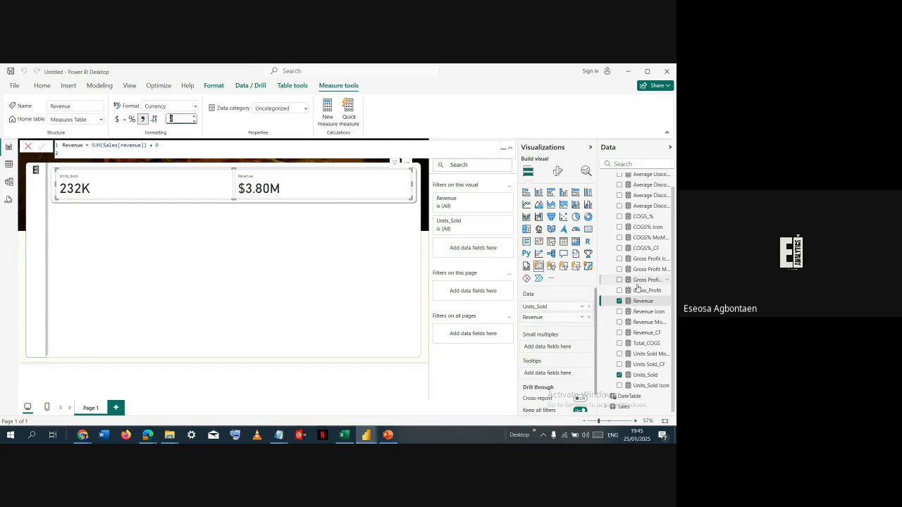
# - Add the Gross_Profit measure to the card visual and format it as dollar currency with 2 decimal places
pyautogui.click(619, 292)
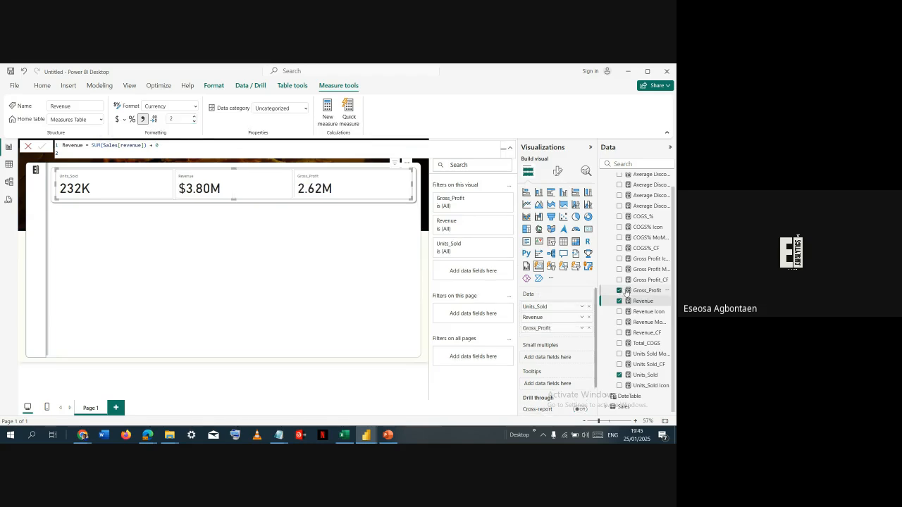
pyautogui.click(637, 293)
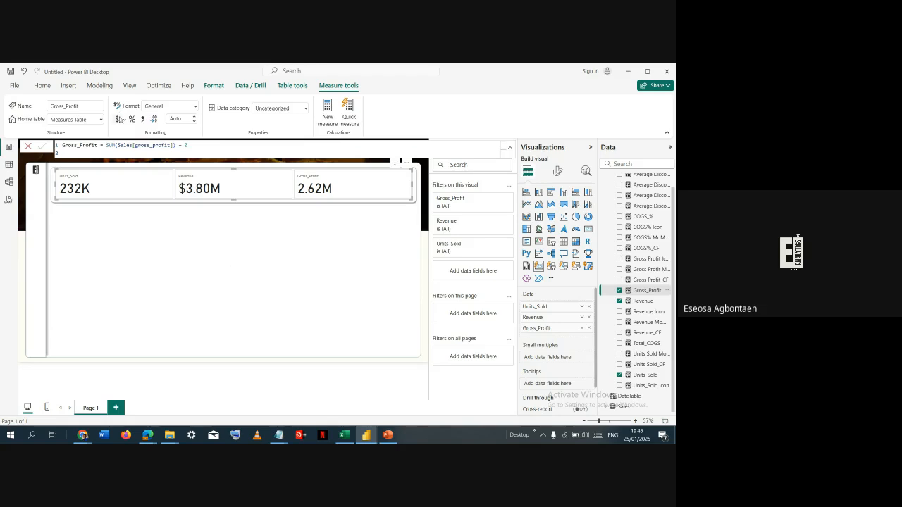
pyautogui.click(178, 119)
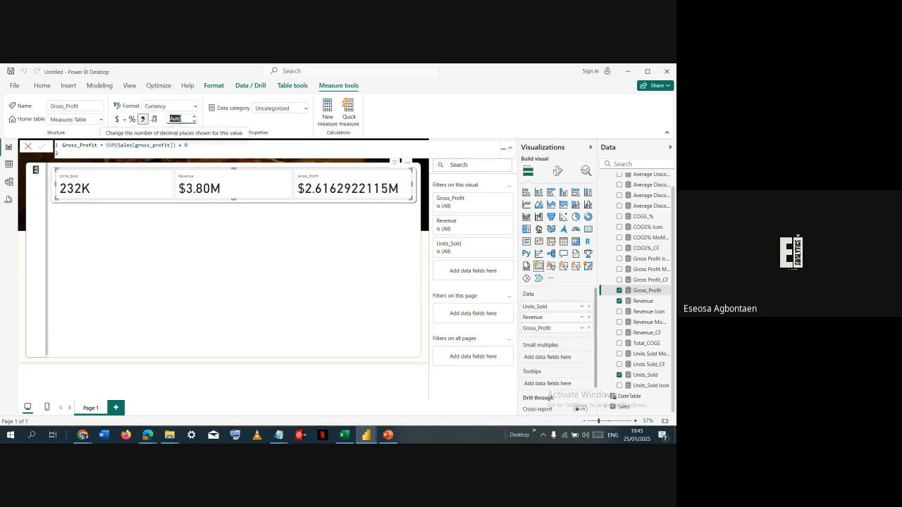
pyautogui.write('2')
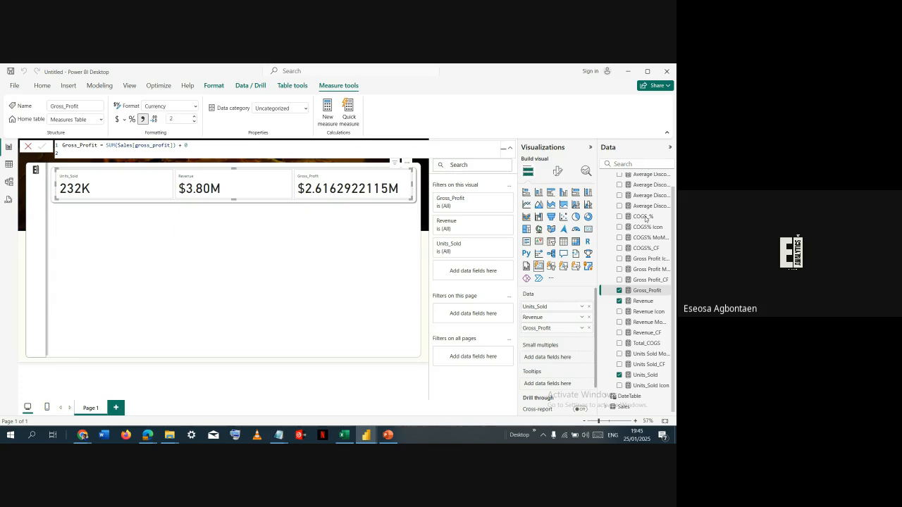
pyautogui.press('Return')
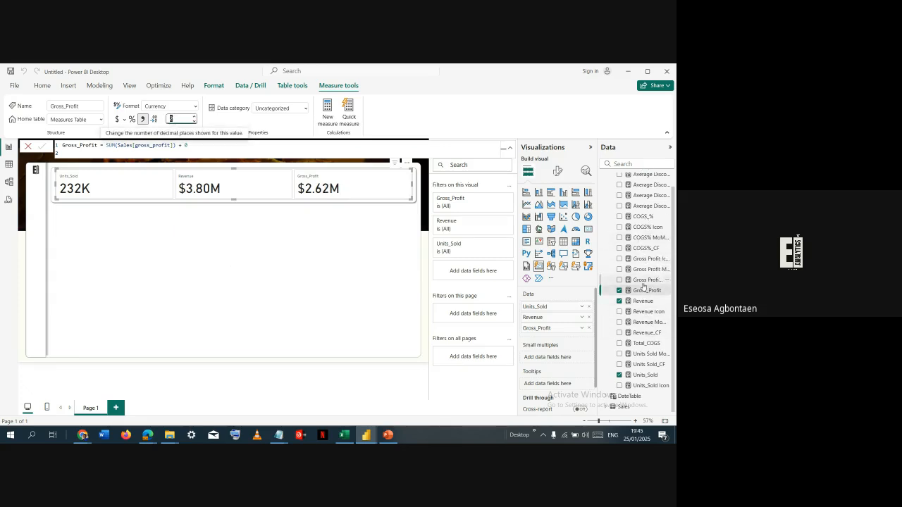
# - Add the Average Discount and COGS_% measures to the card visual and set its maximum cards shown to 5
pyautogui.scroll(1, 638, 233)
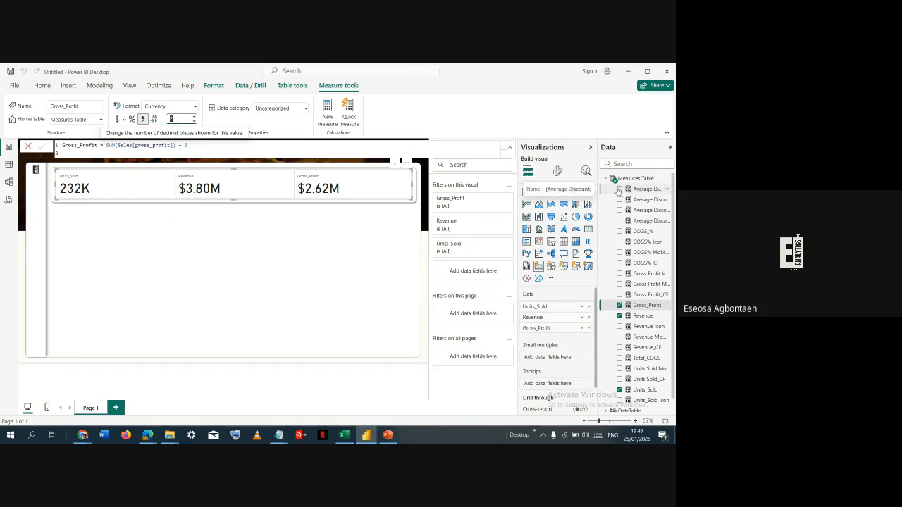
pyautogui.click(619, 189)
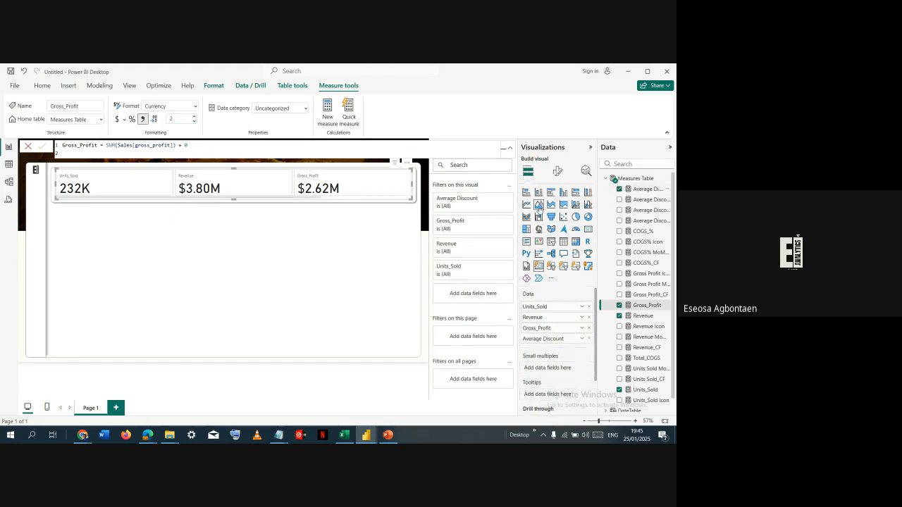
pyautogui.click(619, 231)
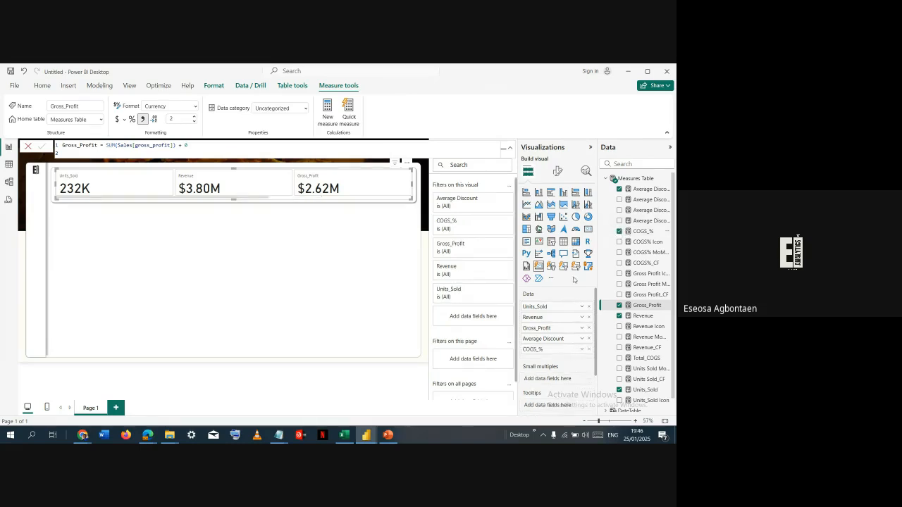
pyautogui.click(559, 173)
pyautogui.click(556, 231)
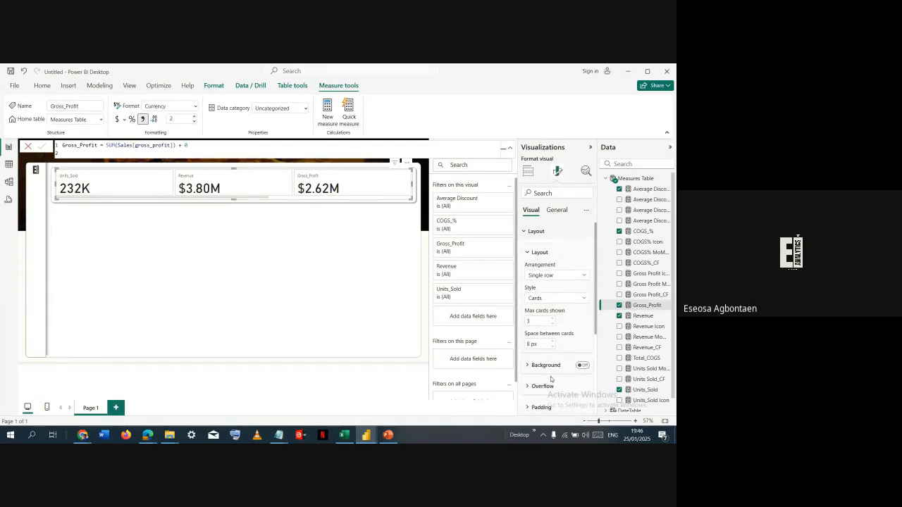
pyautogui.click(552, 321)
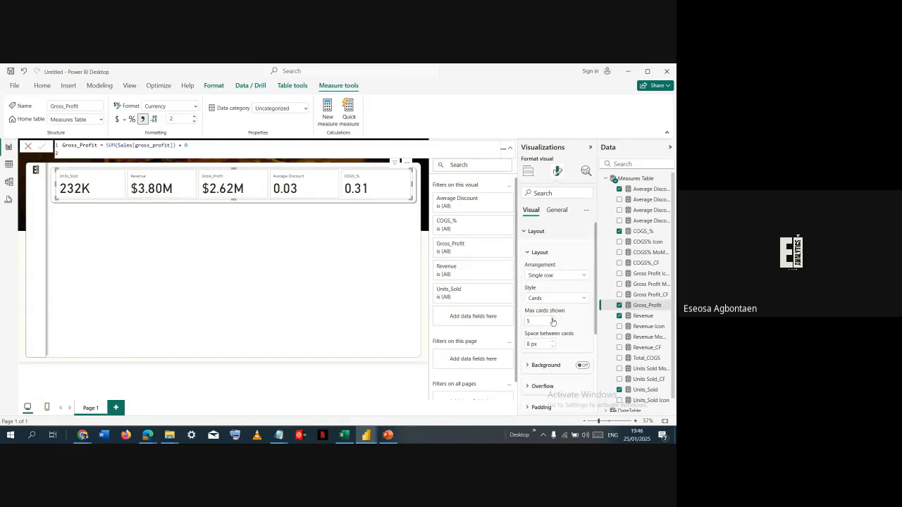
pyautogui.click(545, 233)
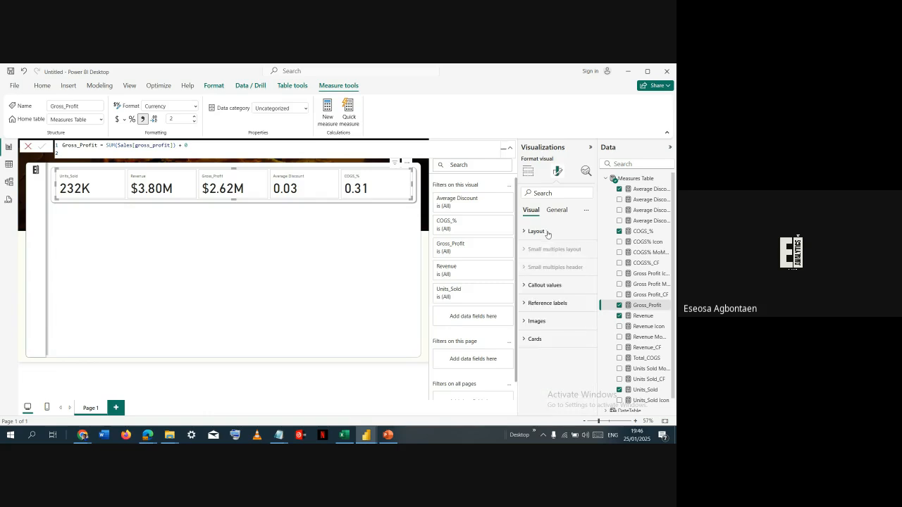
# - Set the font size of the callout values to 25 for all series of the card visual
pyautogui.click(549, 290)
pyautogui.click(582, 350)
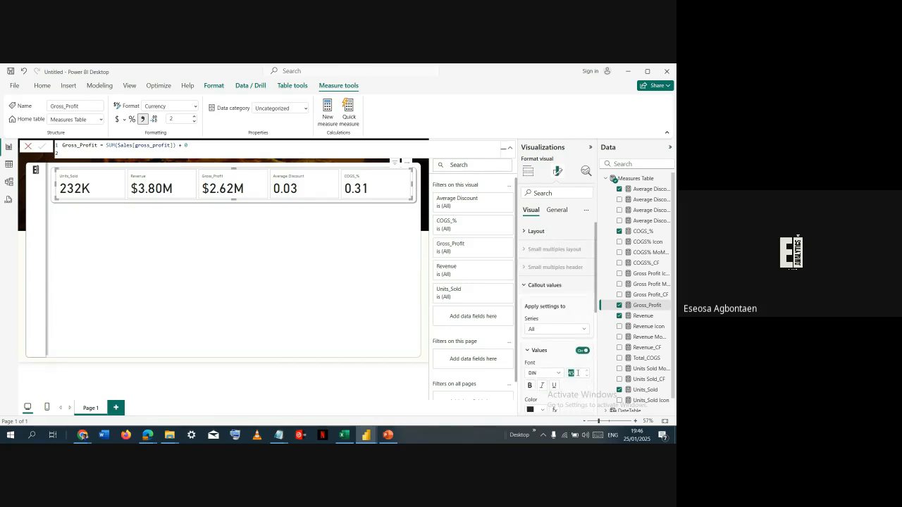
pyautogui.write('30')
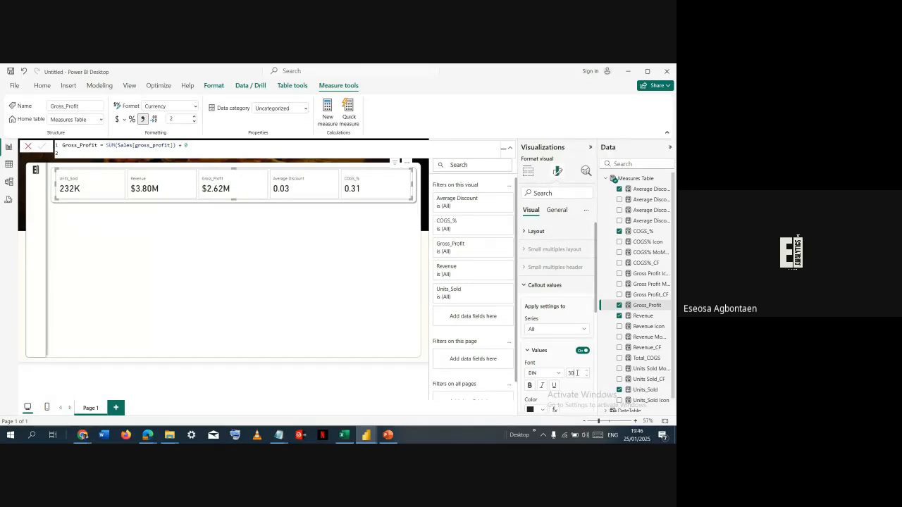
pyautogui.doubleClick(577, 373)
pyautogui.write('25')
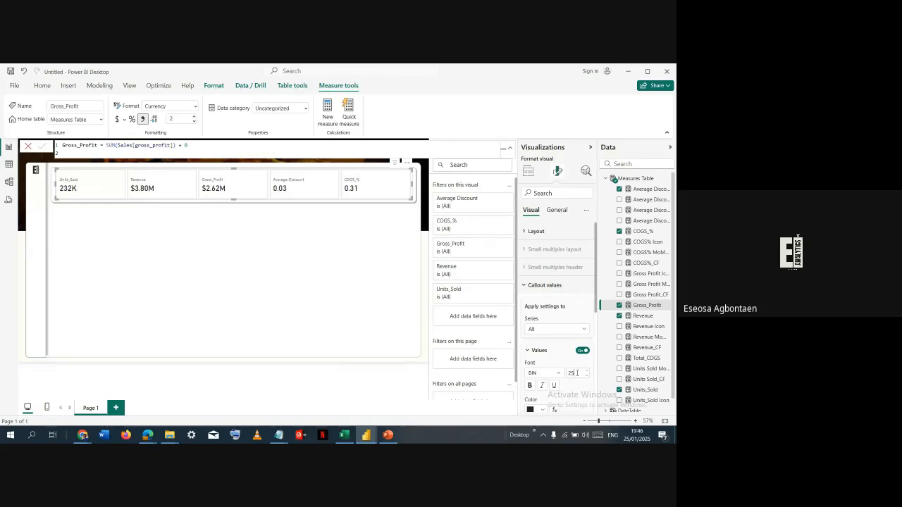
pyautogui.click(541, 355)
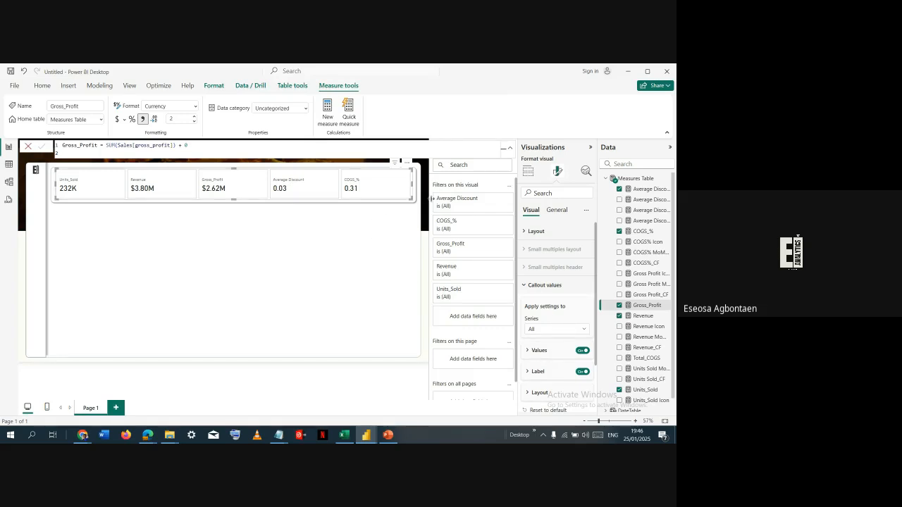
# - Format the COGS_% and Average Discount measures as percentages with 2 decimal places
pyautogui.click(644, 231)
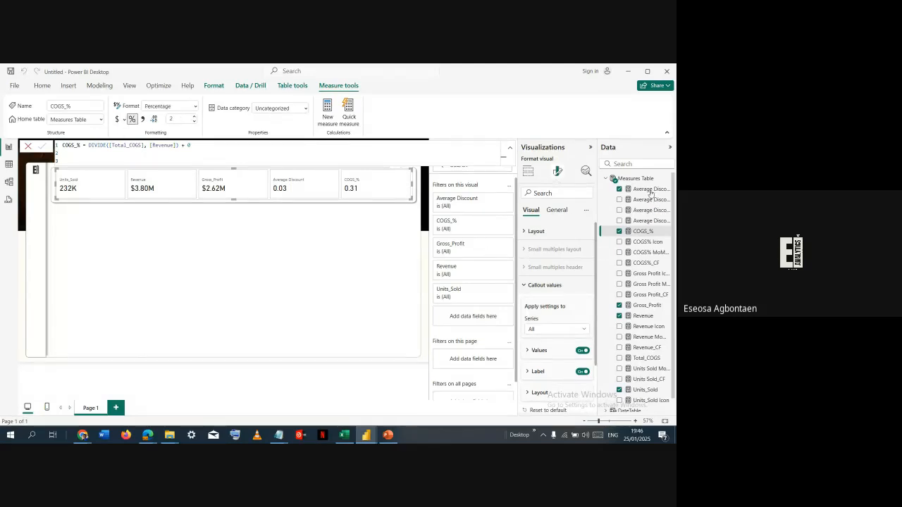
pyautogui.click(647, 190)
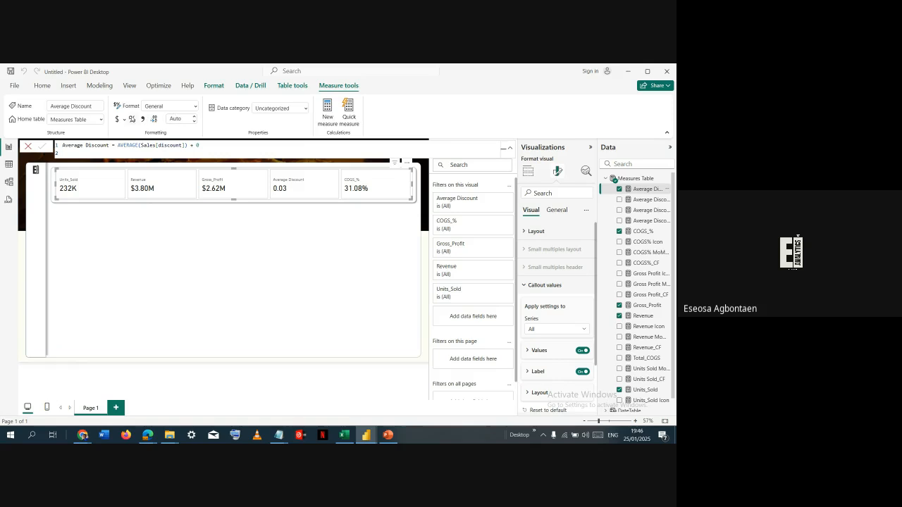
pyautogui.click(132, 119)
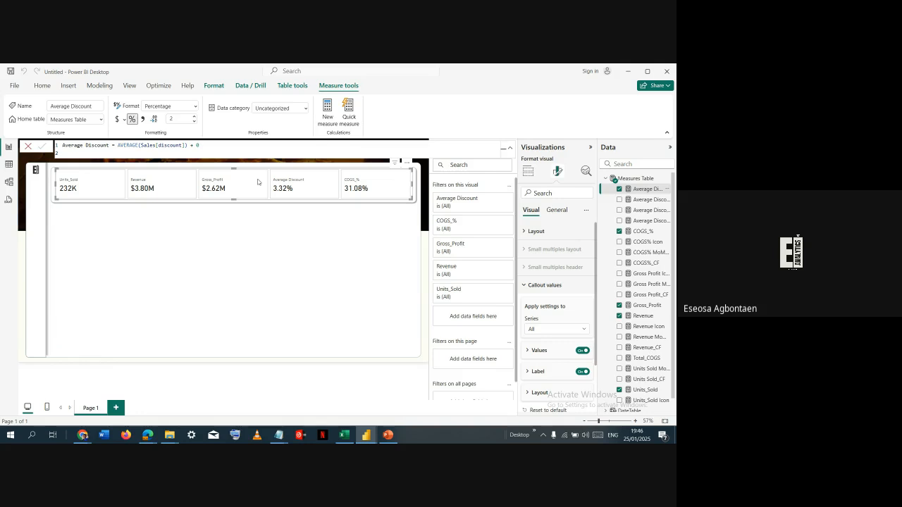
# - Turn off the background and border of the individual cards in the card visual, for all series
pyautogui.click(562, 211)
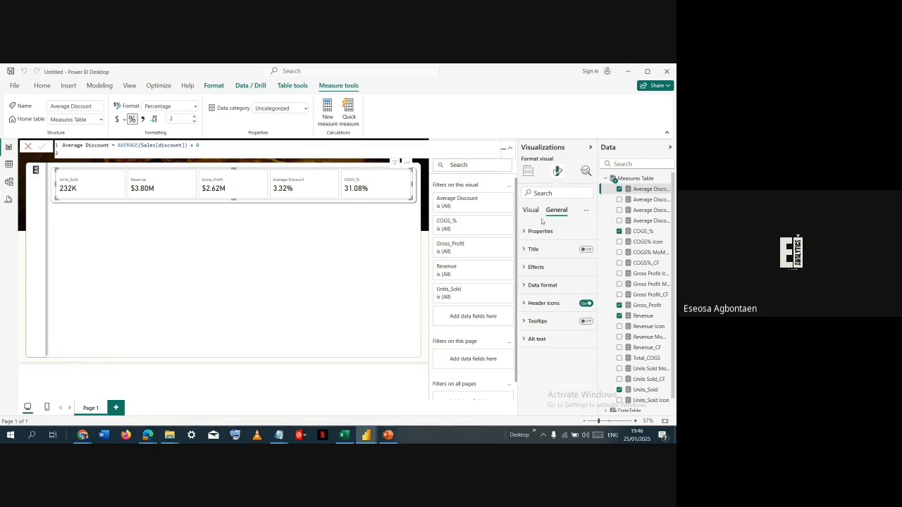
pyautogui.click(542, 268)
pyautogui.click(582, 289)
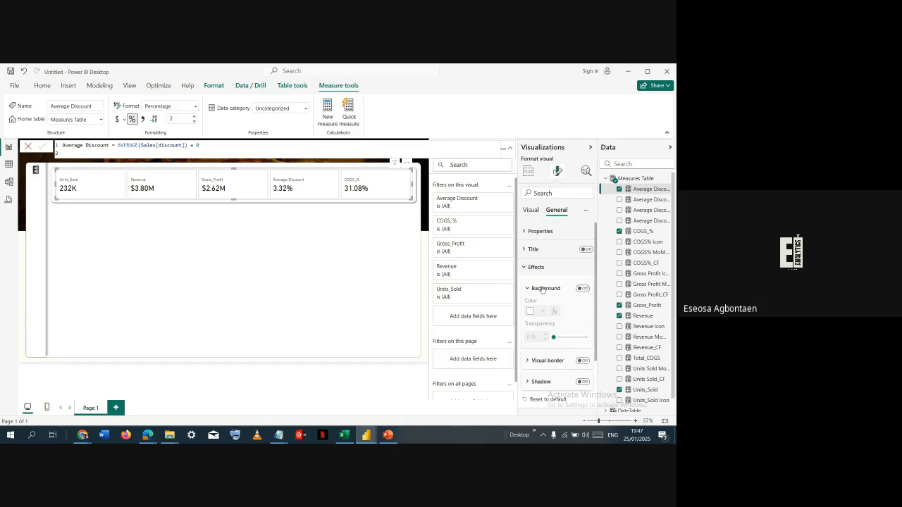
pyautogui.click(528, 266)
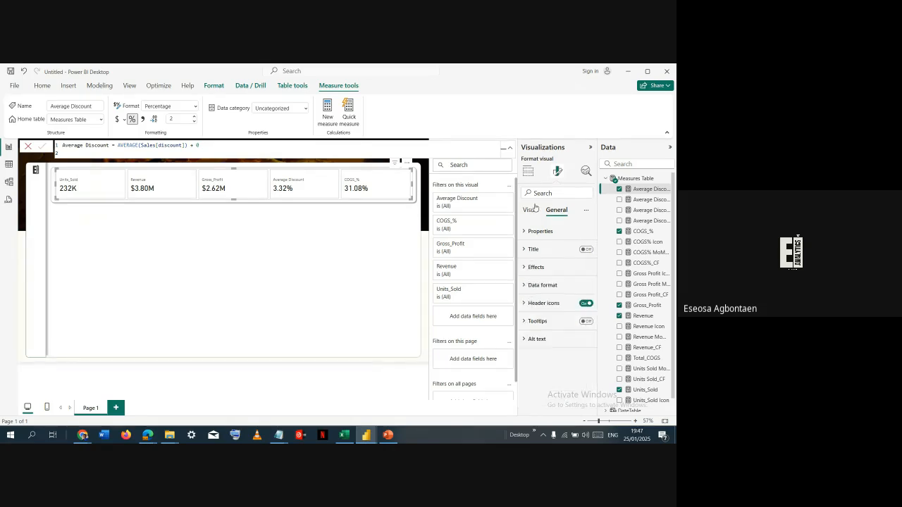
pyautogui.click(531, 210)
pyautogui.click(539, 285)
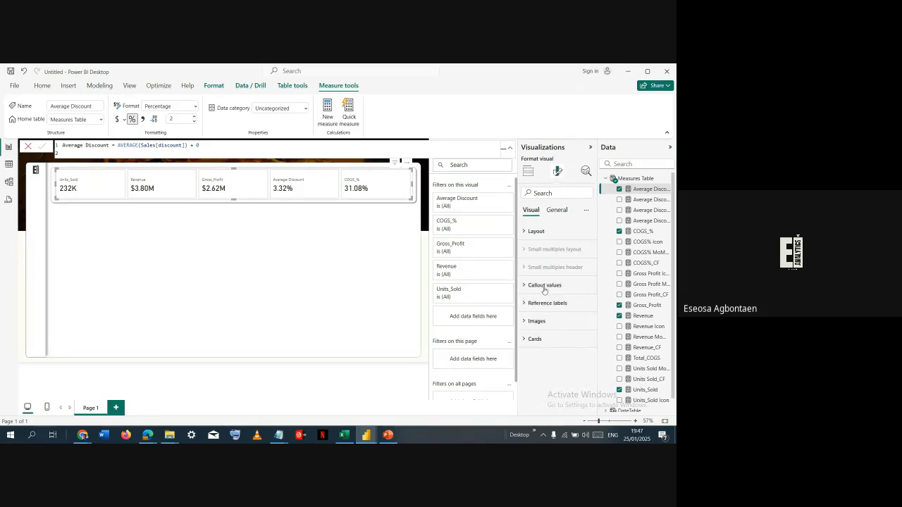
pyautogui.click(536, 336)
pyautogui.scroll(-3, 541, 344)
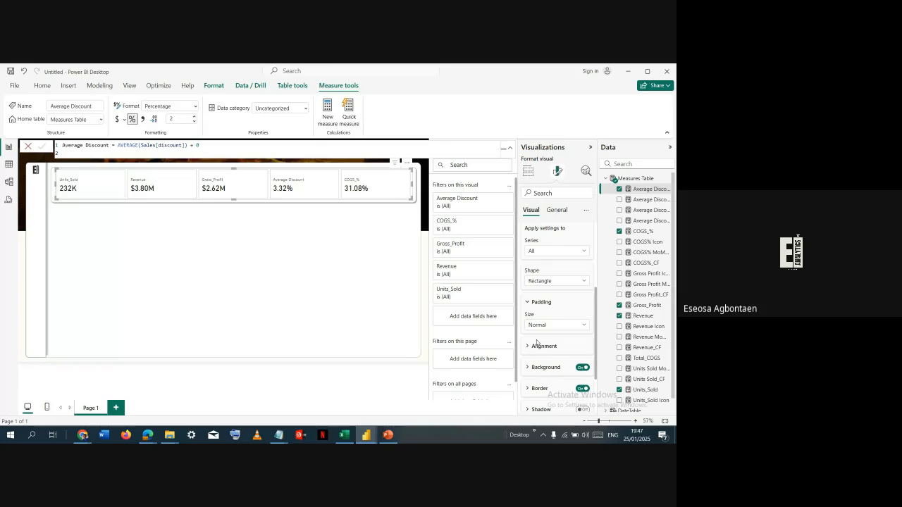
pyautogui.click(583, 368)
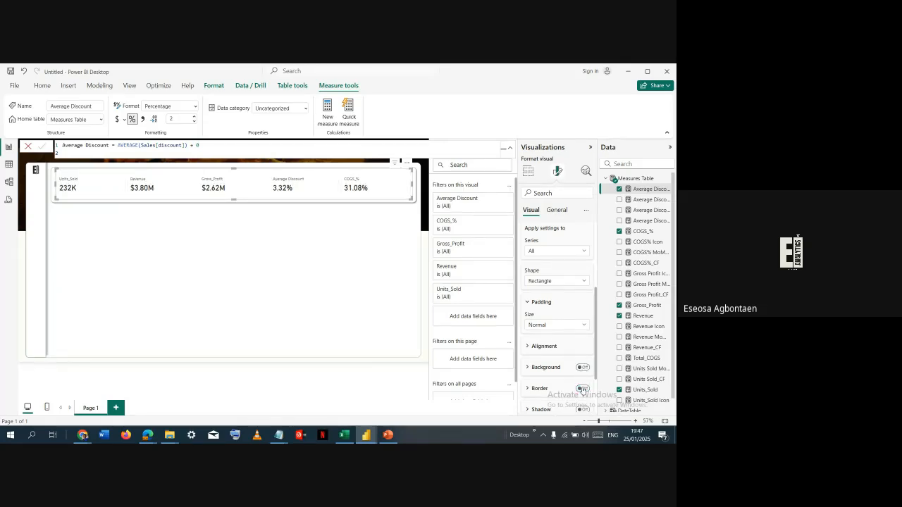
pyautogui.click(556, 210)
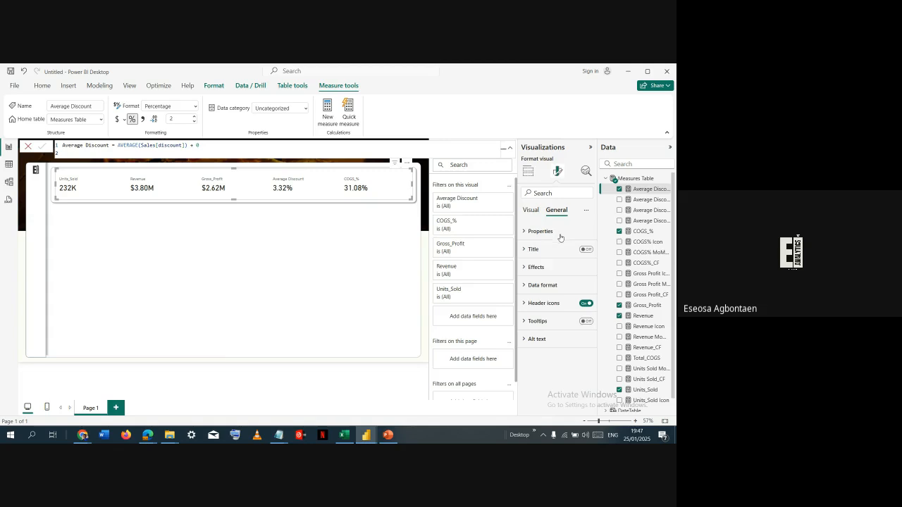
pyautogui.click(551, 270)
pyautogui.scroll(-3, 551, 271)
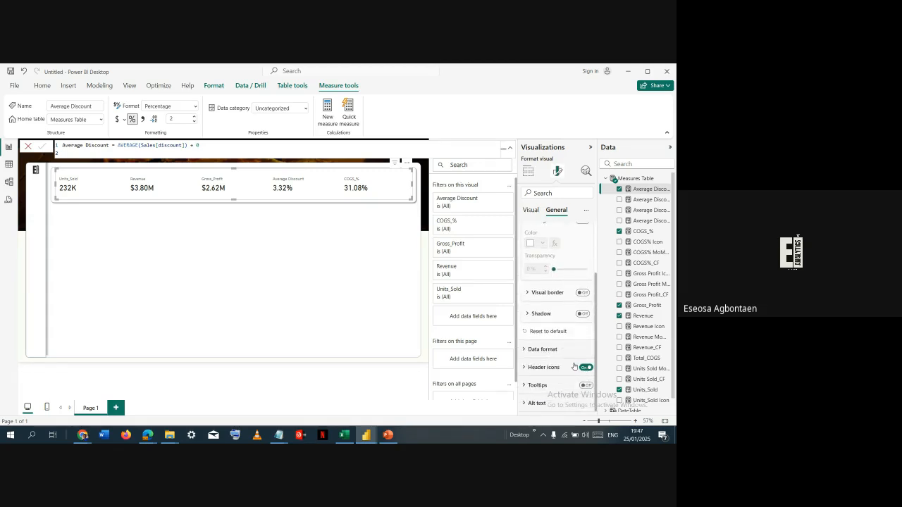
pyautogui.scroll(3, 574, 366)
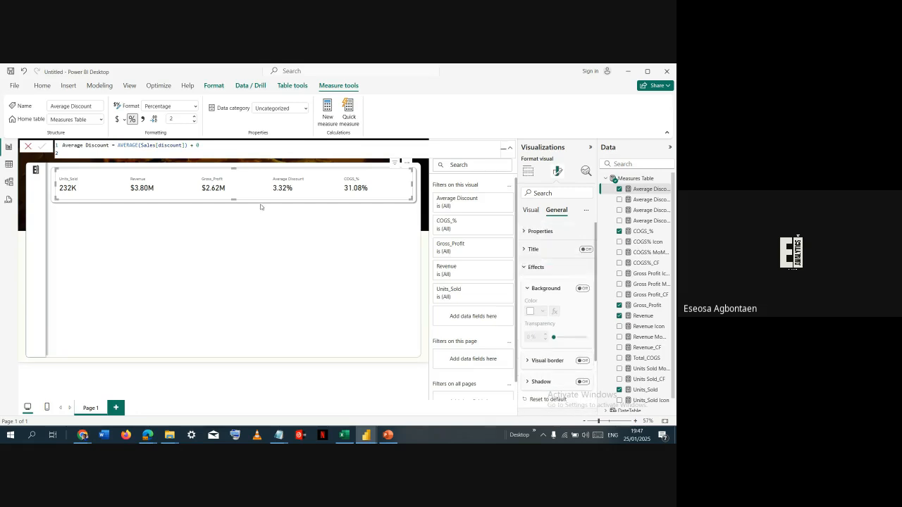
pyautogui.click(251, 217)
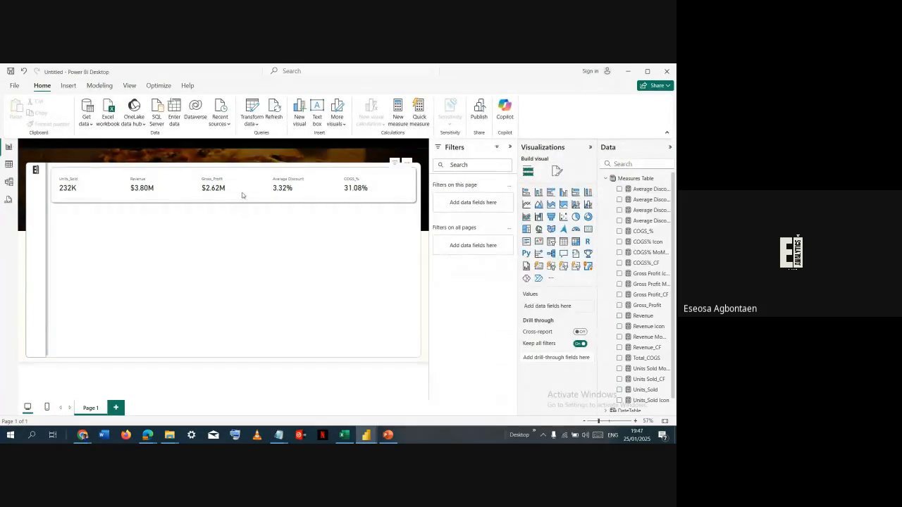
# - Open the size properties of the KPI card visual in the untitled report
pyautogui.click(242, 195)
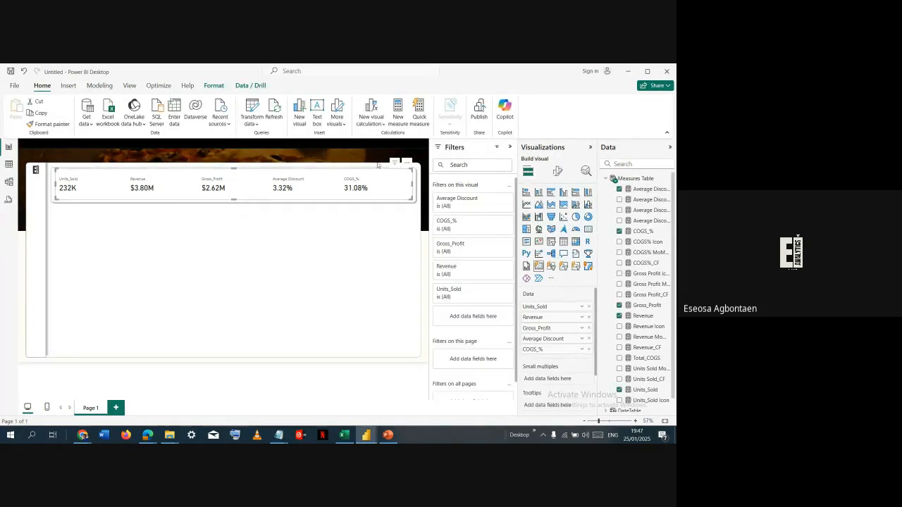
pyautogui.click(558, 171)
pyautogui.click(557, 211)
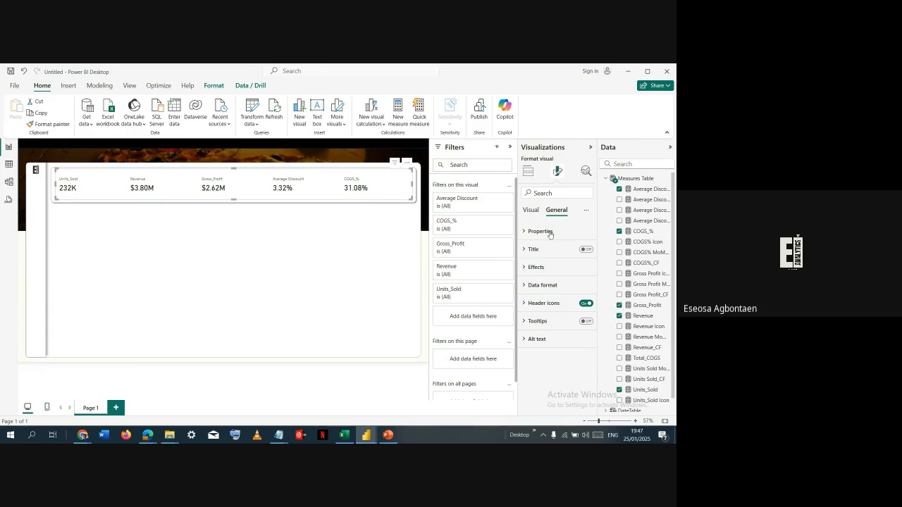
pyautogui.click(550, 233)
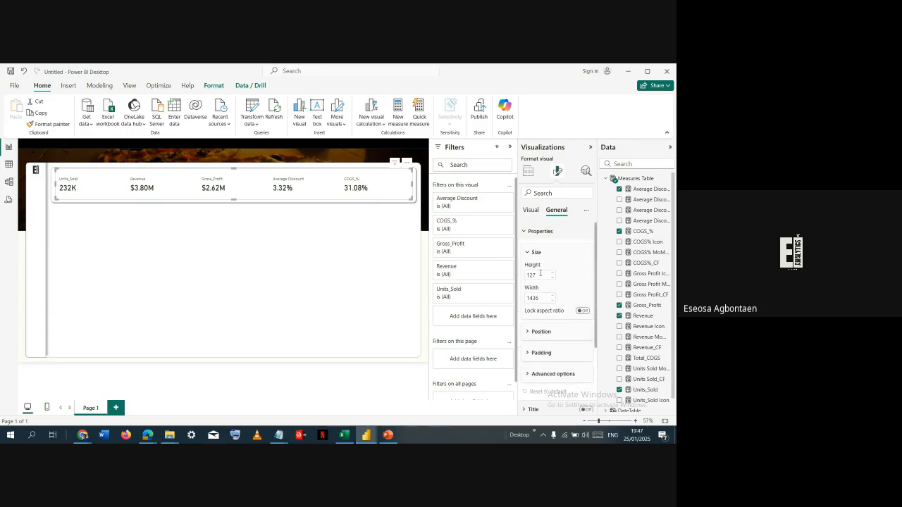
pyautogui.hotkey('alt', 'Tab')
pyautogui.hotkey('alt', 'Tab')
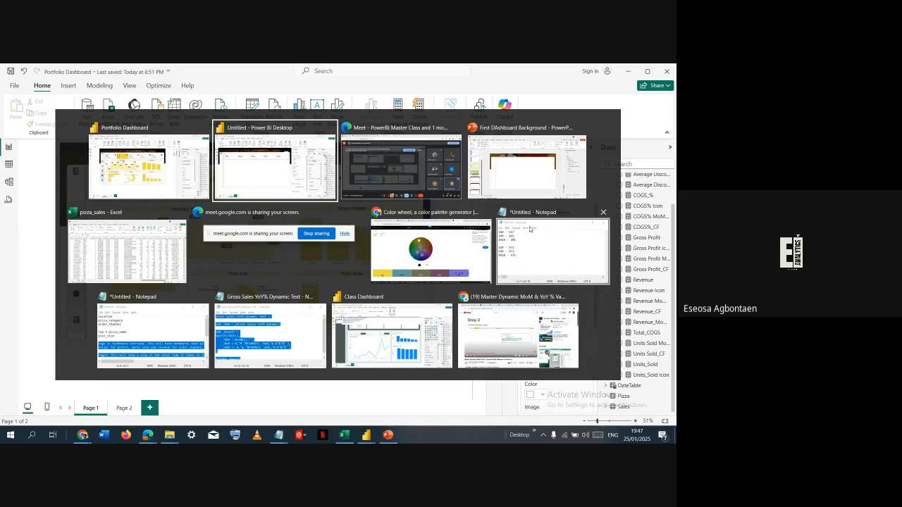
pyautogui.click(541, 275)
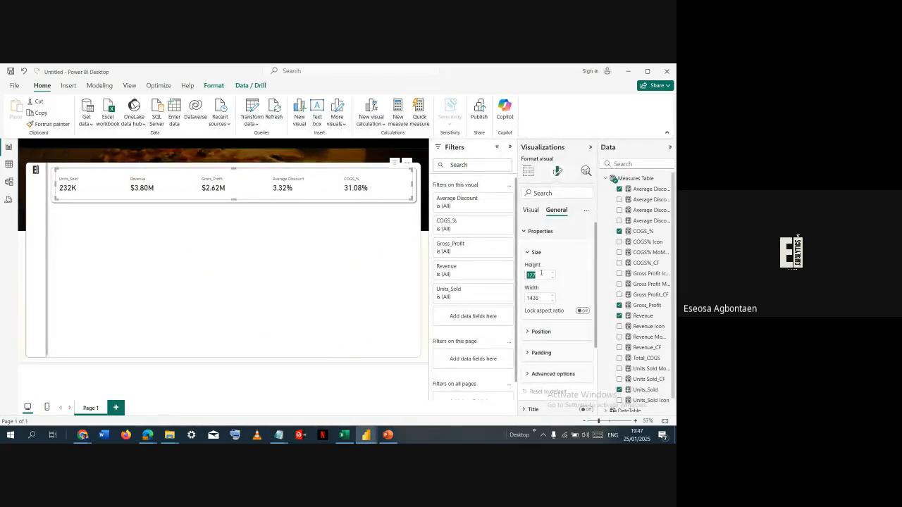
# - Switch to the Portfolio Dashboard report and examine the height and width of its KPI card visual
pyautogui.hotkey('alt', 'Tab')
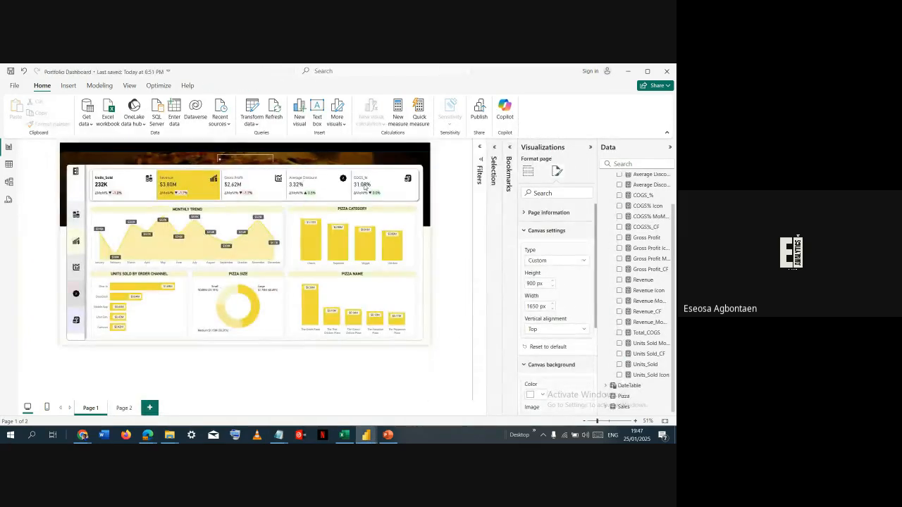
pyautogui.hotkey('alt', 'Tab')
pyautogui.hotkey('alt', 'Tab')
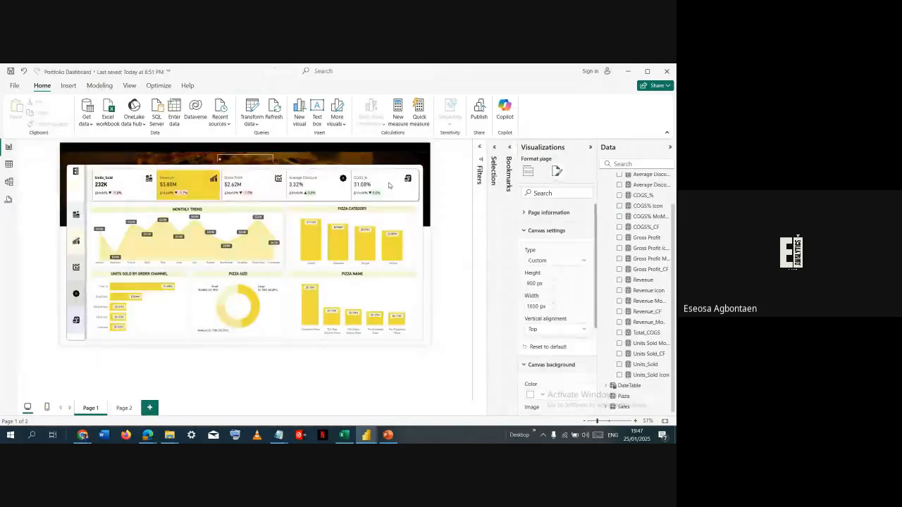
pyautogui.click(388, 186)
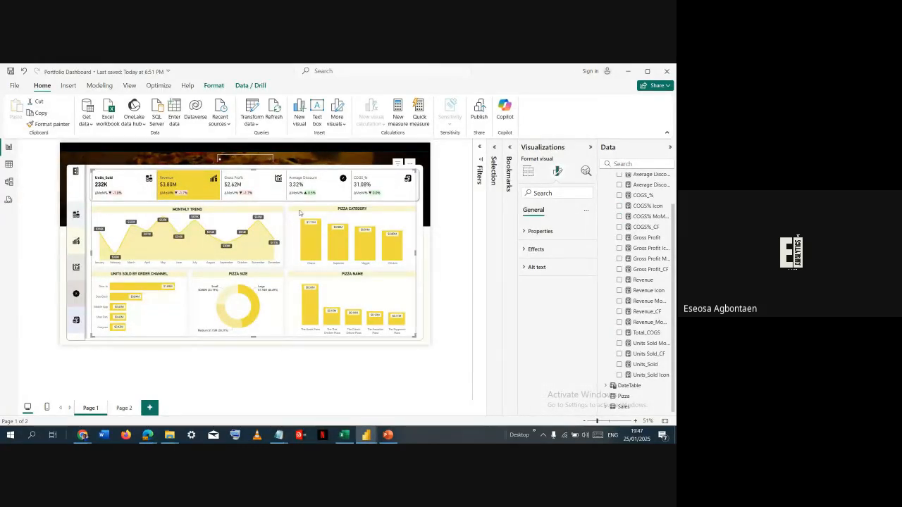
pyautogui.click(130, 199)
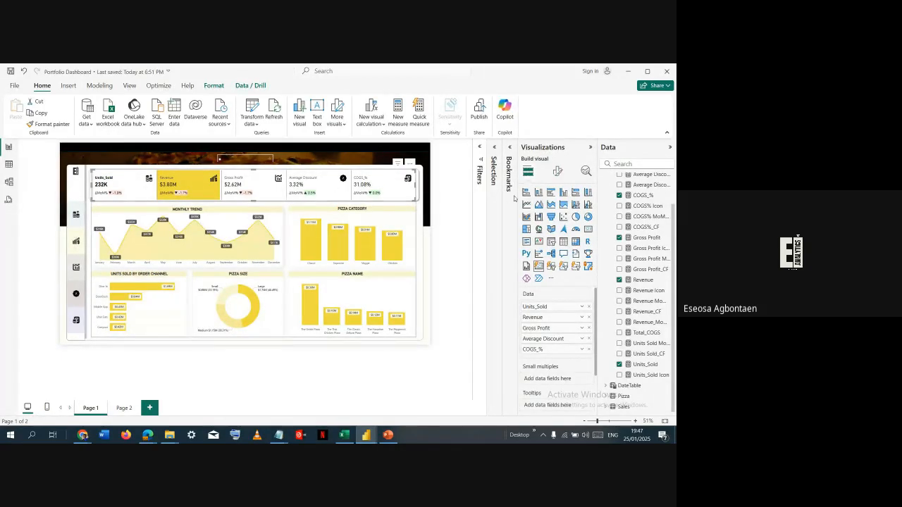
pyautogui.click(557, 171)
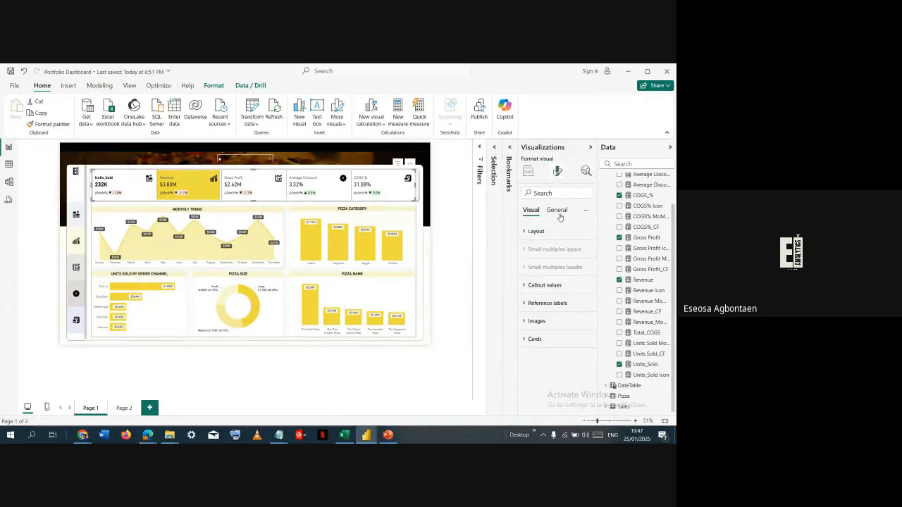
pyautogui.click(555, 210)
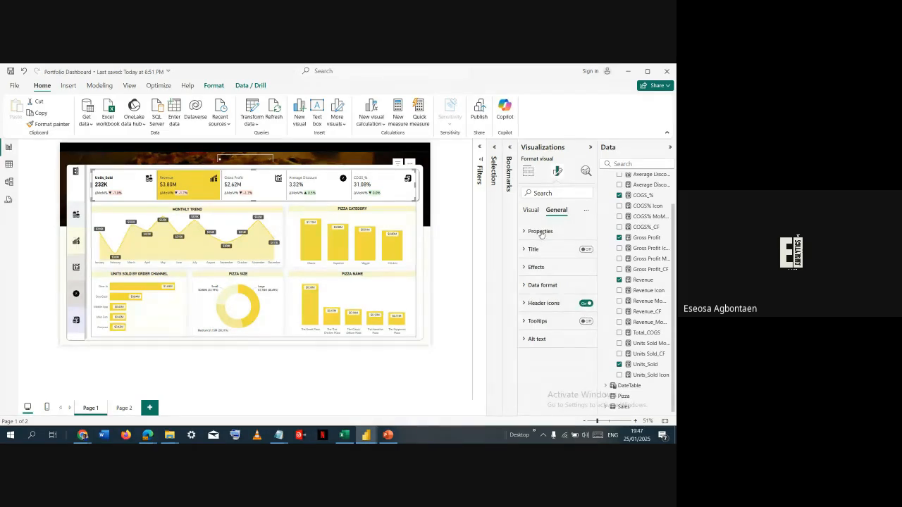
pyautogui.click(540, 232)
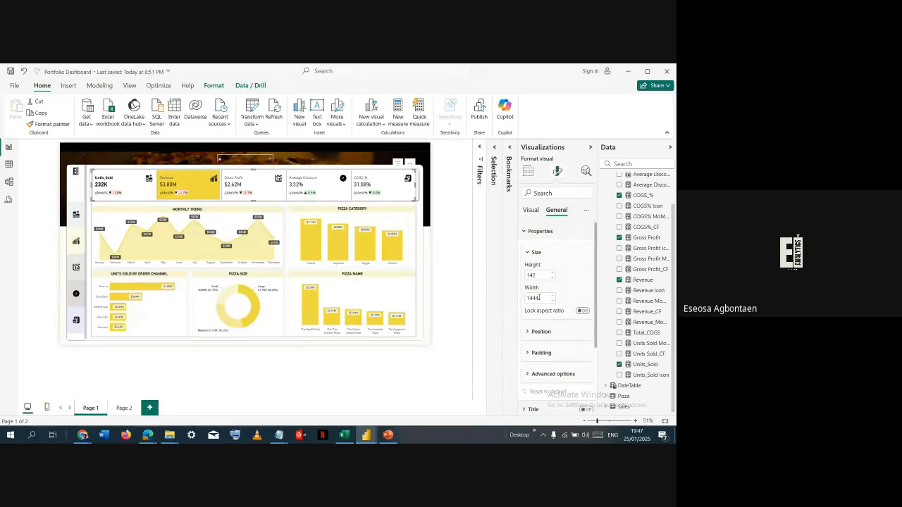
# - Return to the untitled report and set the card visual's height to 142 and width to 1444
pyautogui.hotkey('alt', 'Tab')
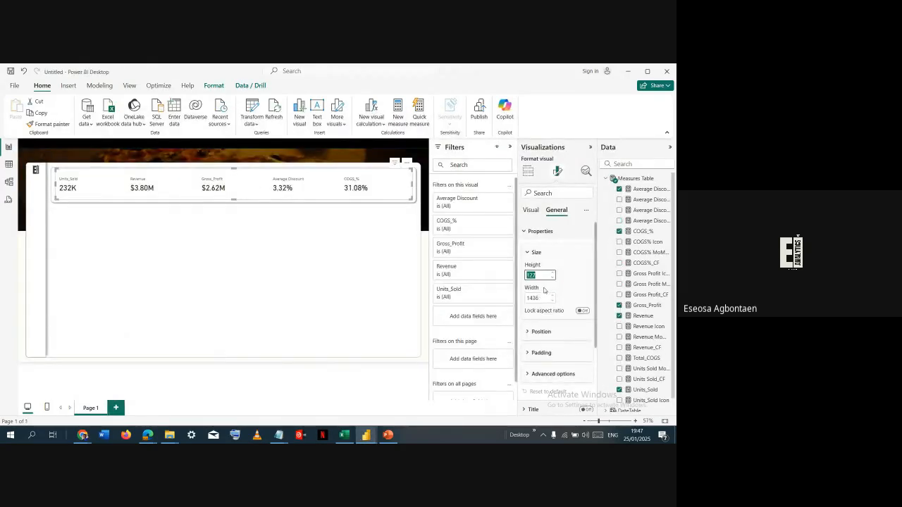
pyautogui.write('142')
pyautogui.press('Tab')
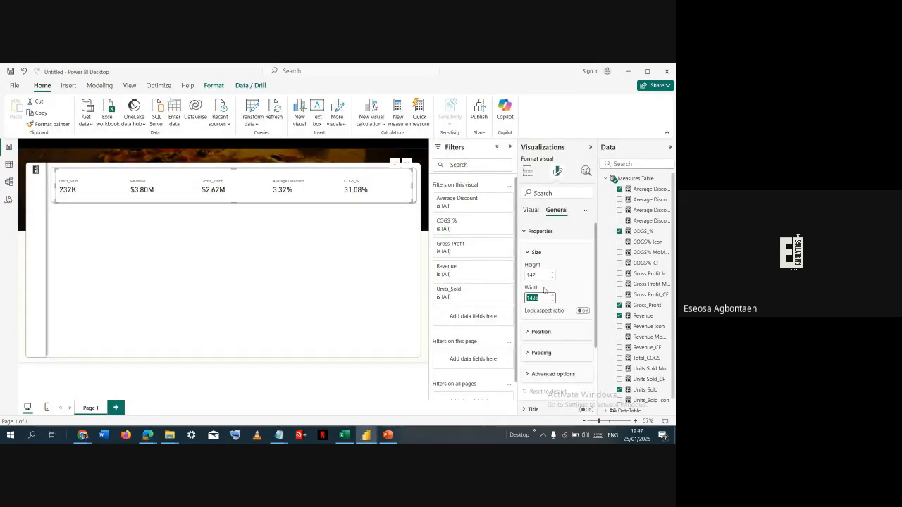
pyautogui.write('1444')
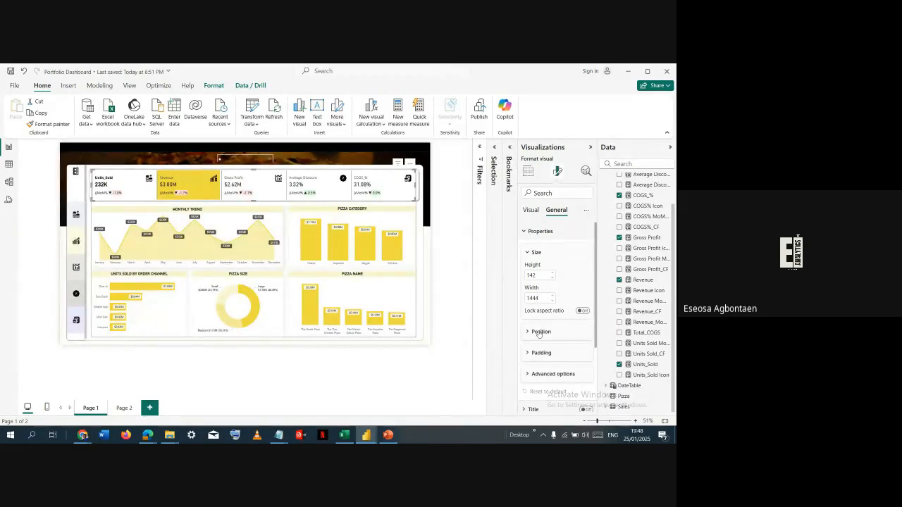
# - Check the card visual's position in Portfolio Dashboard and set the untitled report's card visual to horizontal 140 and vertical 117
pyautogui.click(539, 332)
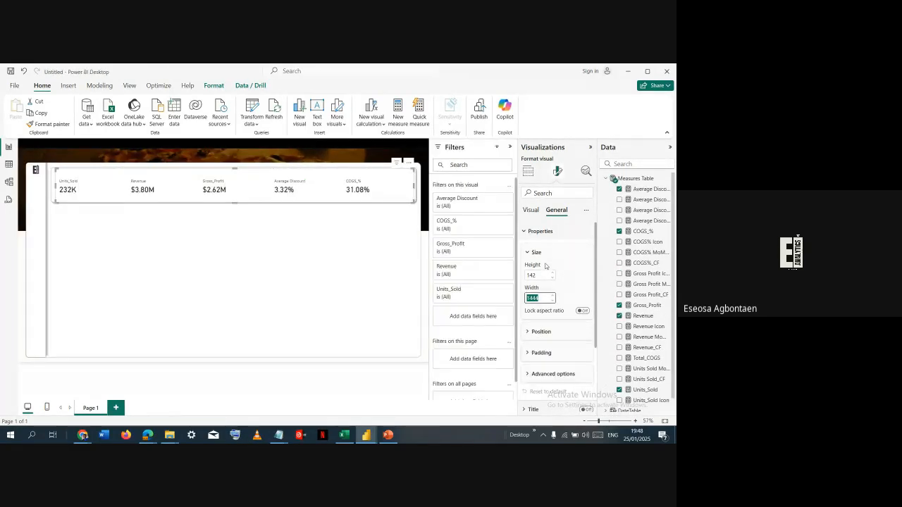
pyautogui.click(539, 275)
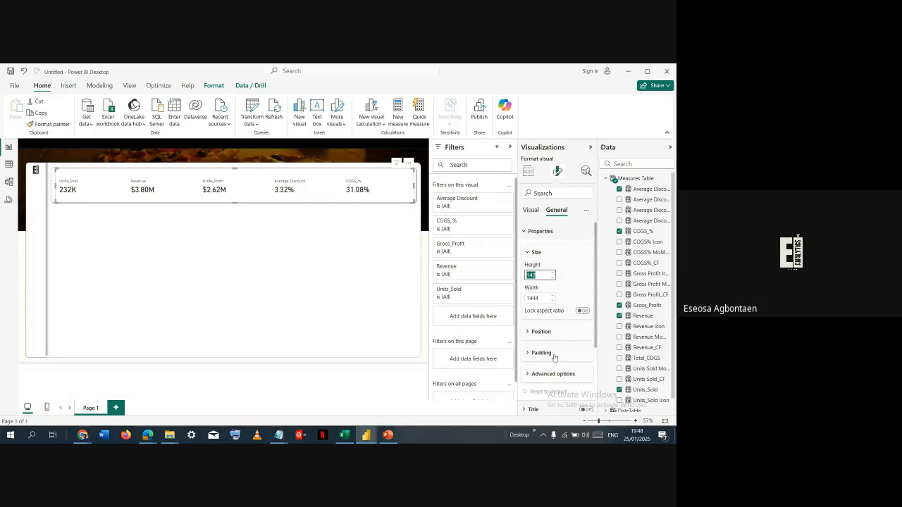
pyautogui.click(548, 332)
pyautogui.click(542, 354)
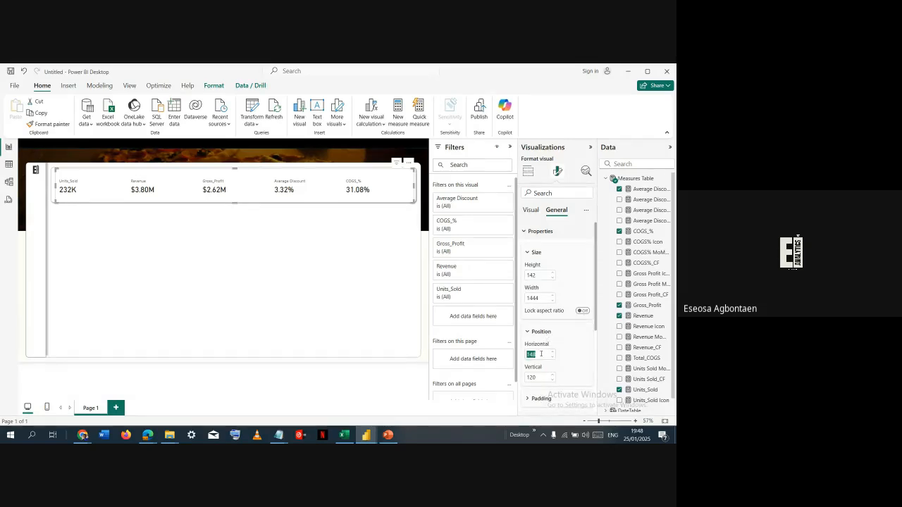
pyautogui.write('140')
pyautogui.press('Tab')
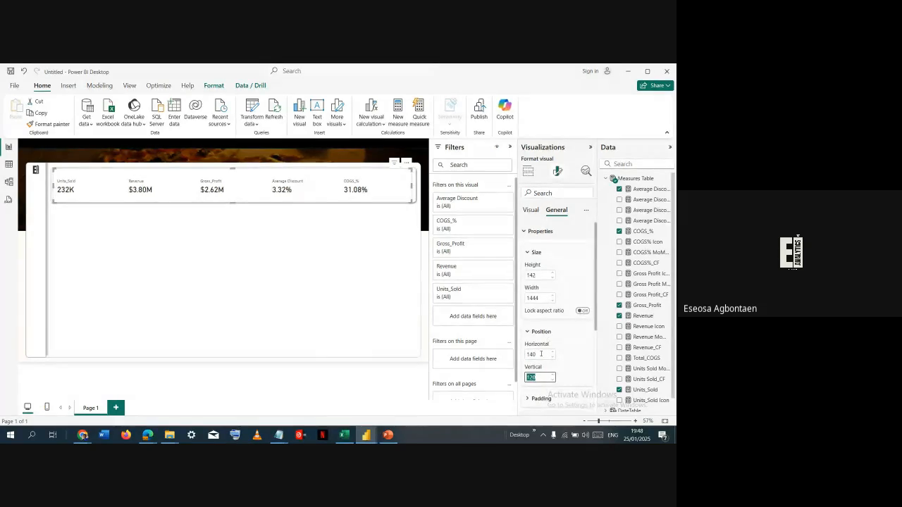
pyautogui.write('117')
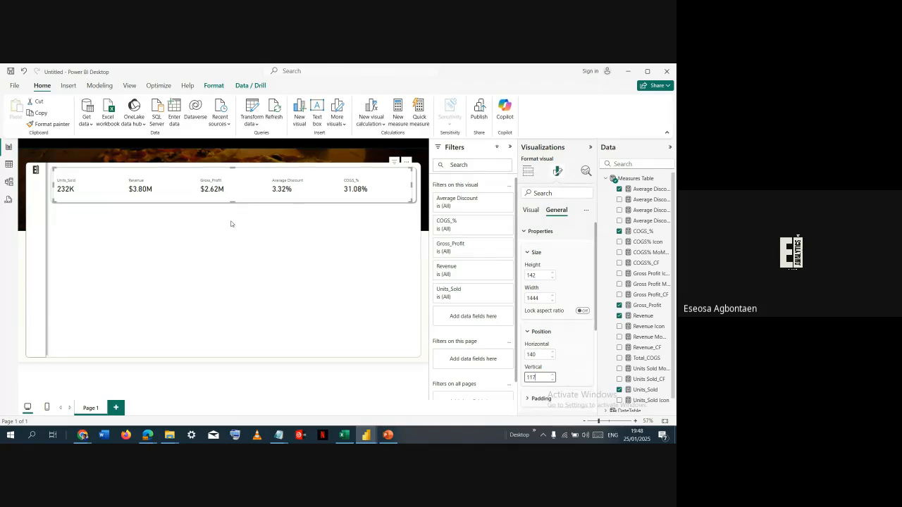
pyautogui.click(230, 224)
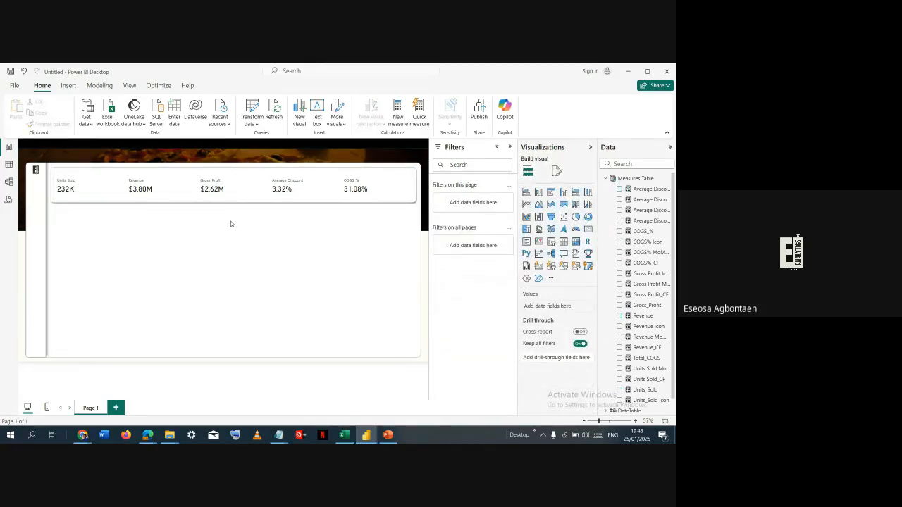
# - Rename the Units_Sold field in the card visual as Units Sold
pyautogui.click(234, 194)
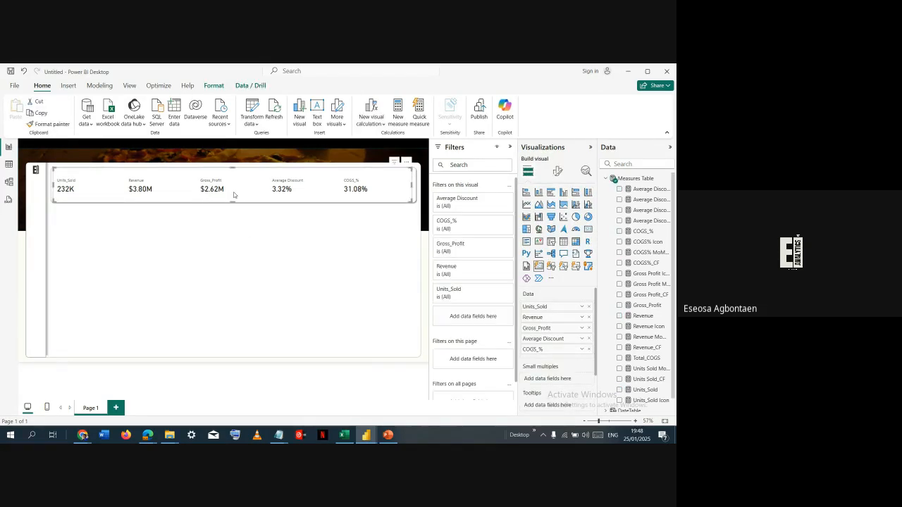
pyautogui.doubleClick(543, 307)
pyautogui.write('Un')
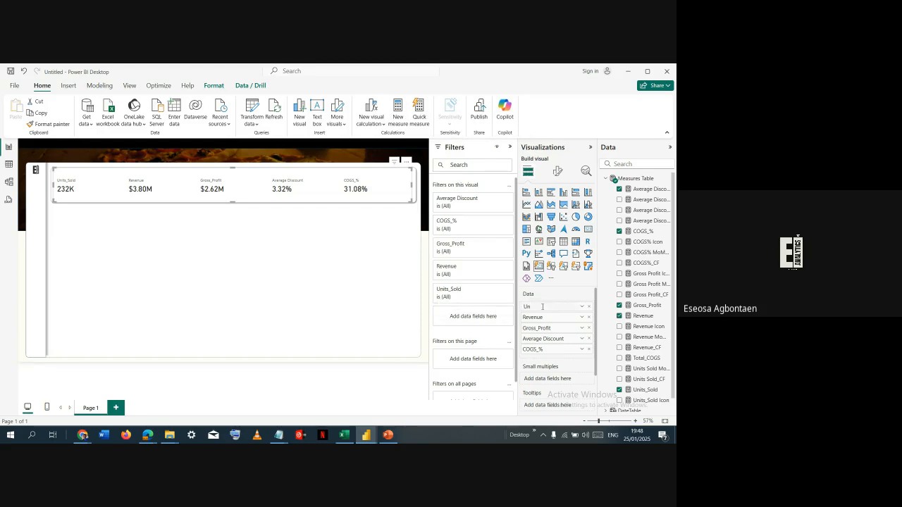
pyautogui.write('itsn')
pyautogui.press('BackSpace')
pyautogui.write('So')
pyautogui.press('Return')
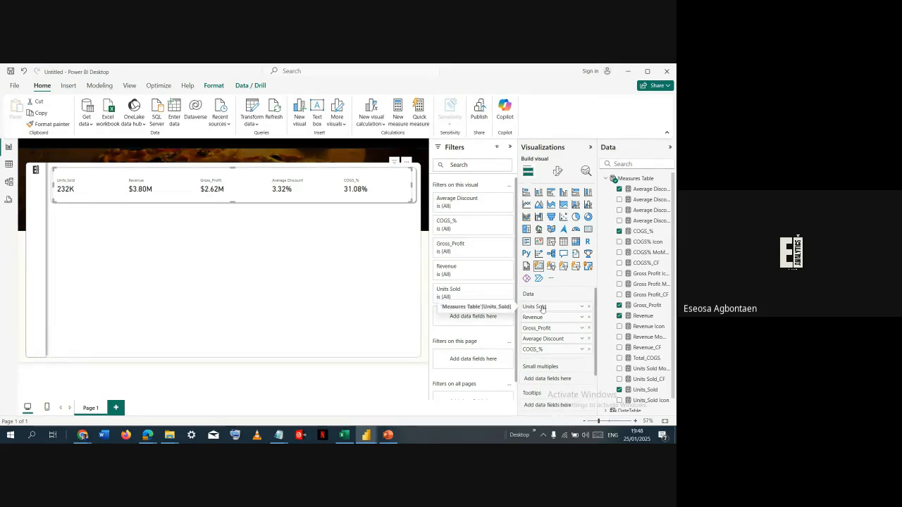
# - Rename the Gross_Profit field in the card visual as Gross Profit
pyautogui.doubleClick(553, 330)
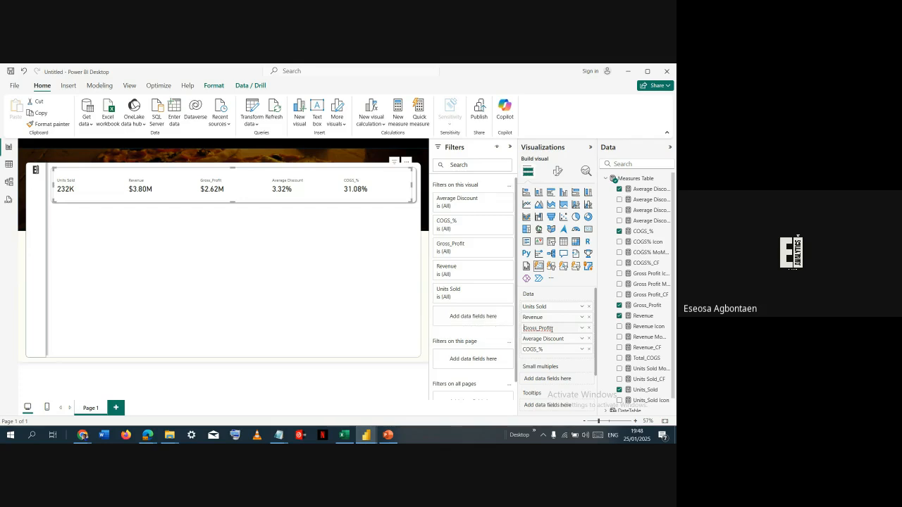
pyautogui.press('Delete')
pyautogui.press('Return')
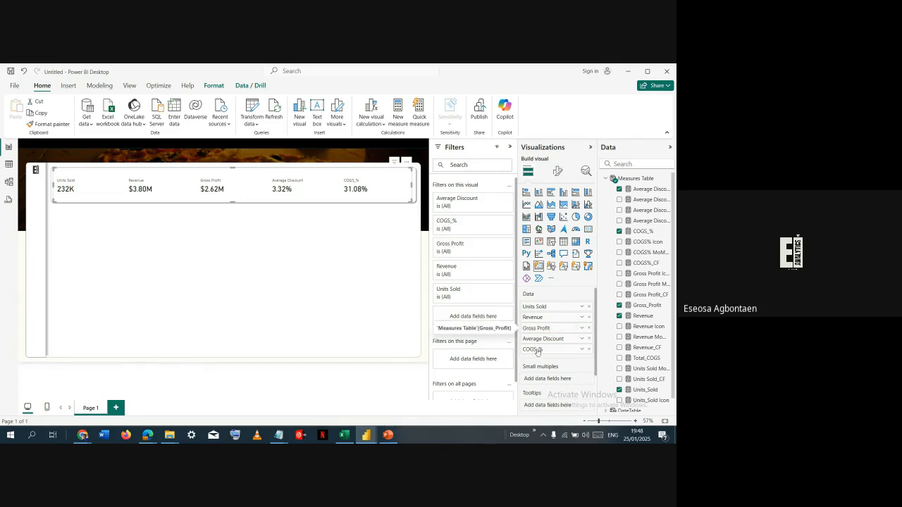
# - Rename the COGS_% field in the card visual as COGS
pyautogui.doubleClick(545, 351)
pyautogui.press('BackSpace')
pyautogui.press('BackSpace')
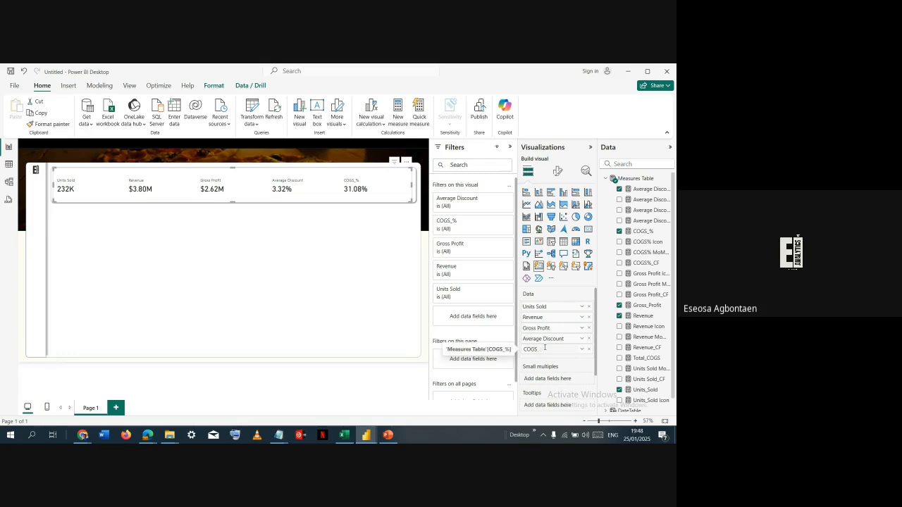
pyautogui.press('Return')
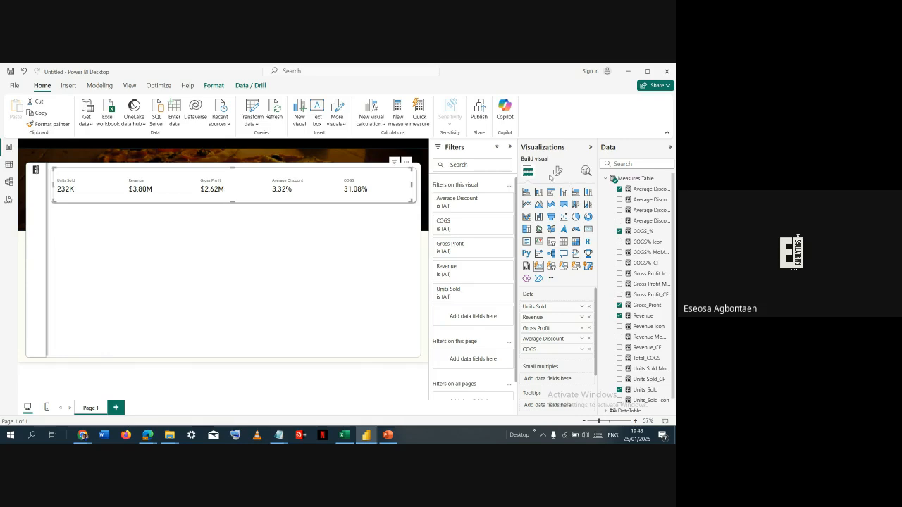
# - Switch to Chrome and open the flaticon.com home page in a new browser tab
pyautogui.hotkey('alt', 'Tab')
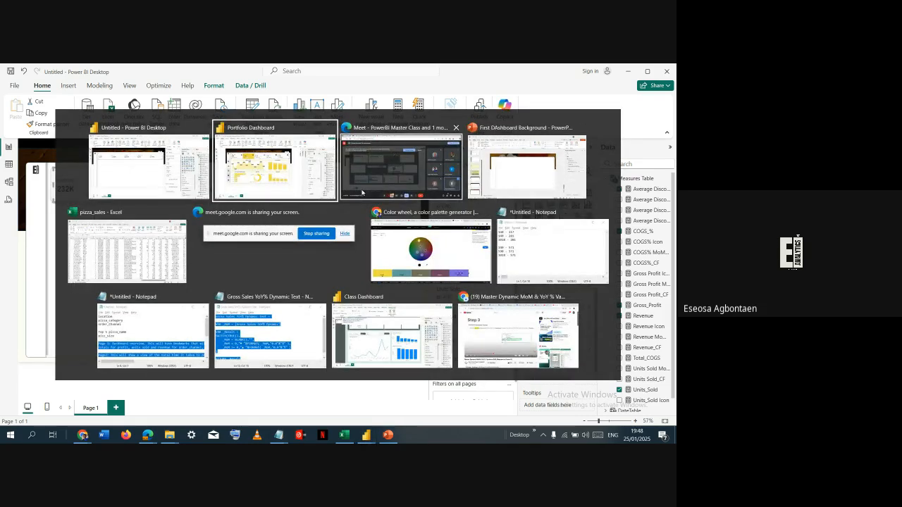
pyautogui.hotkey('alt', 'Tab')
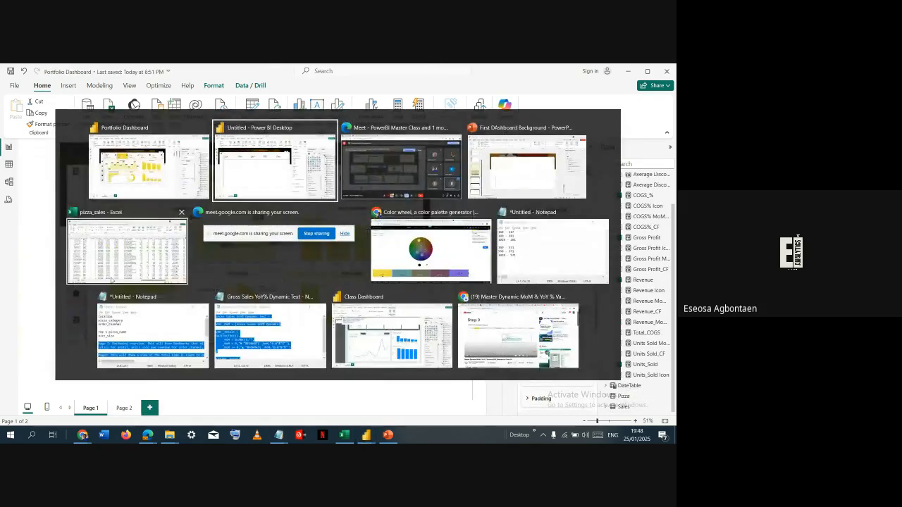
pyautogui.click(395, 238)
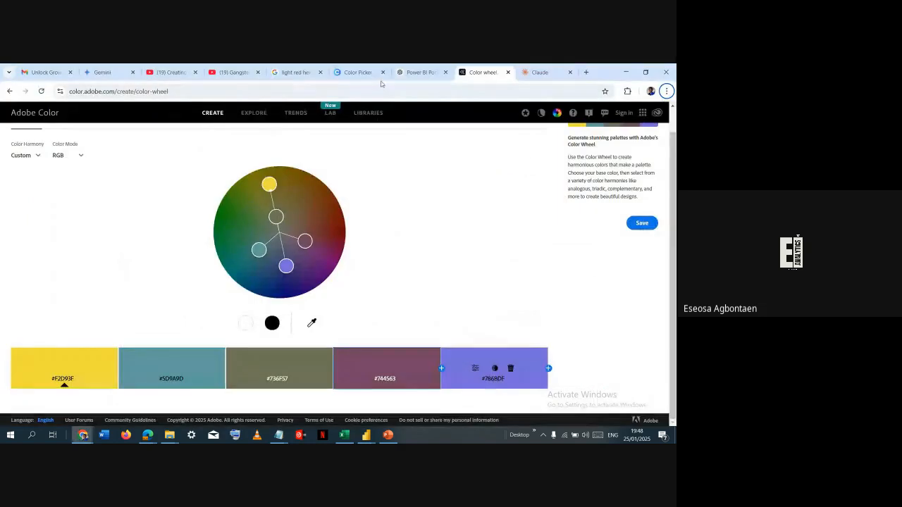
pyautogui.click(585, 73)
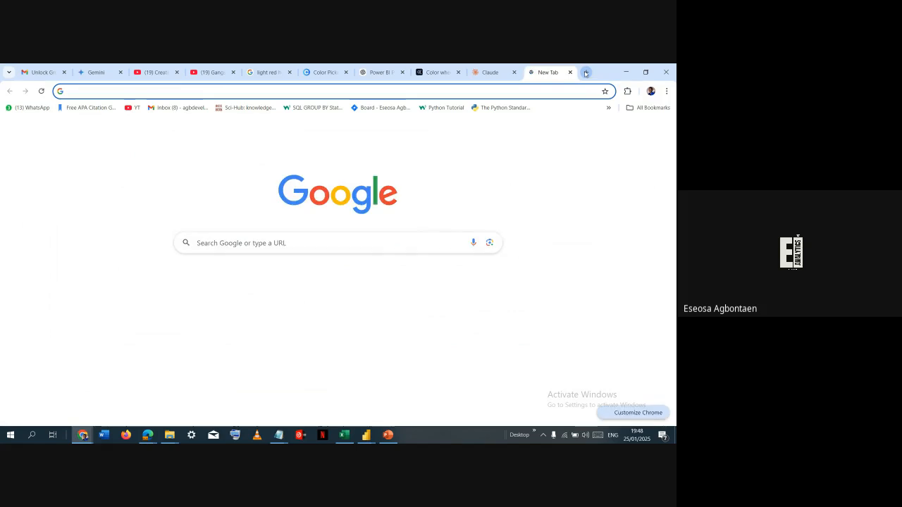
pyautogui.write('f')
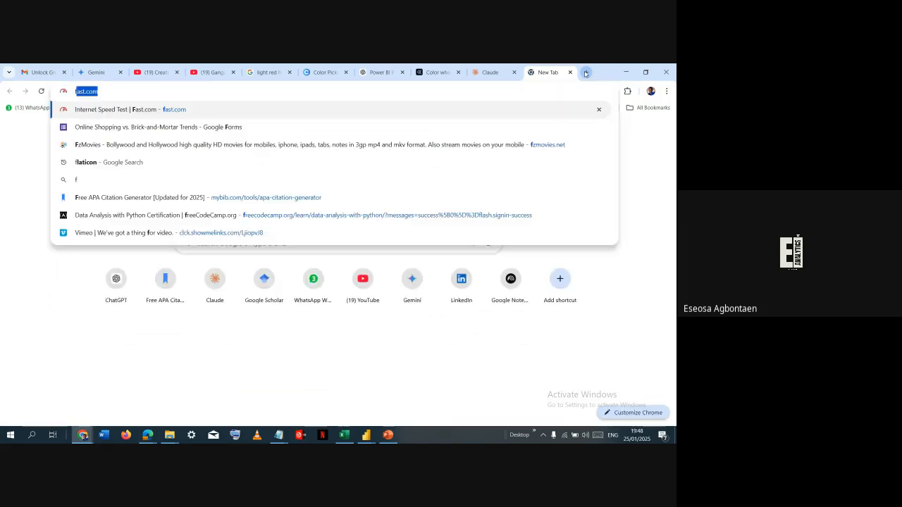
pyautogui.write('laticon')
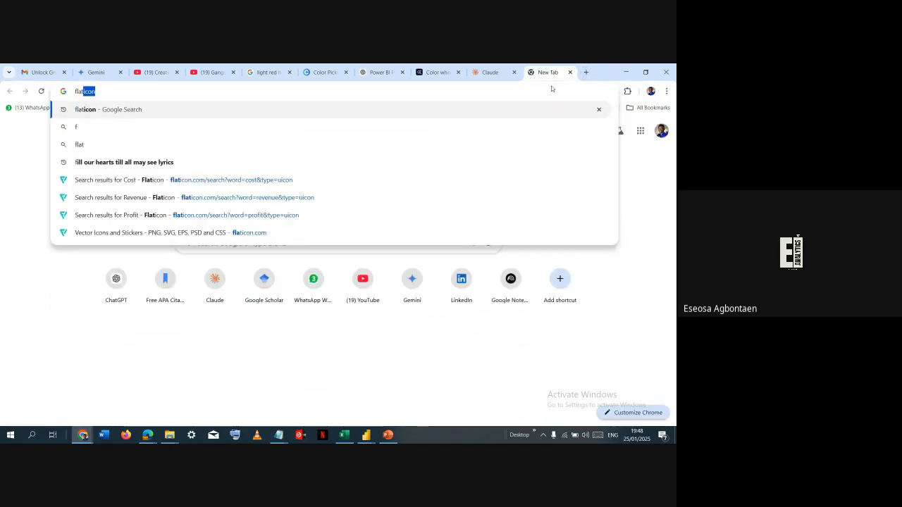
pyautogui.press('Down')
pyautogui.press('Down')
pyautogui.press('Down')
pyautogui.press('Down')
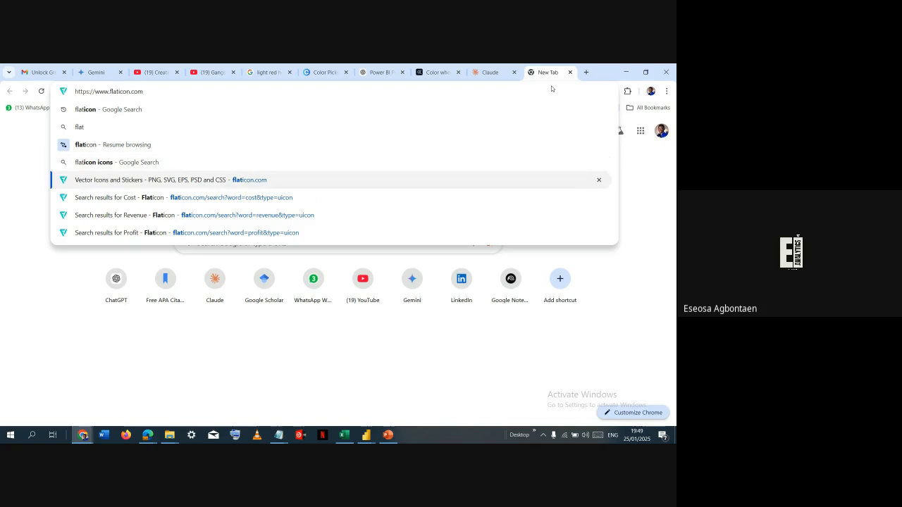
pyautogui.press('Return')
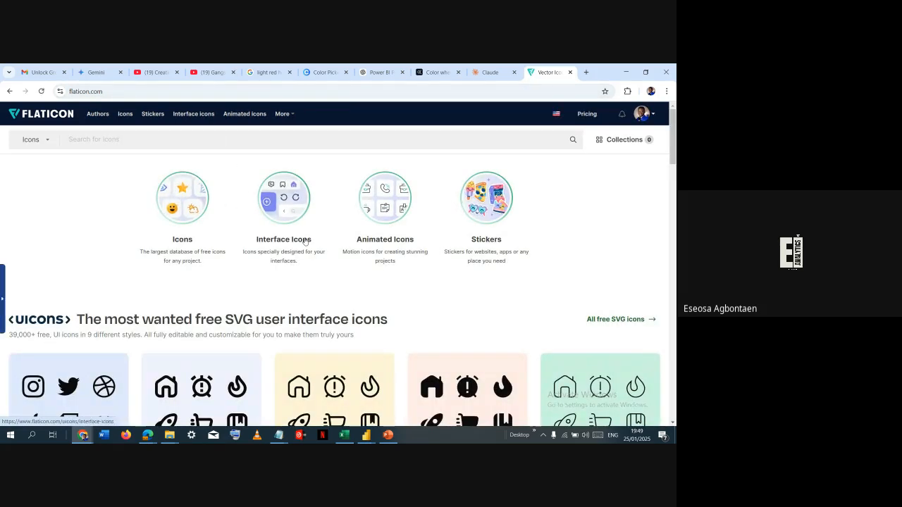
# - Open Flaticon's Interface Icons section and search it for "sales"
pyautogui.click(265, 210)
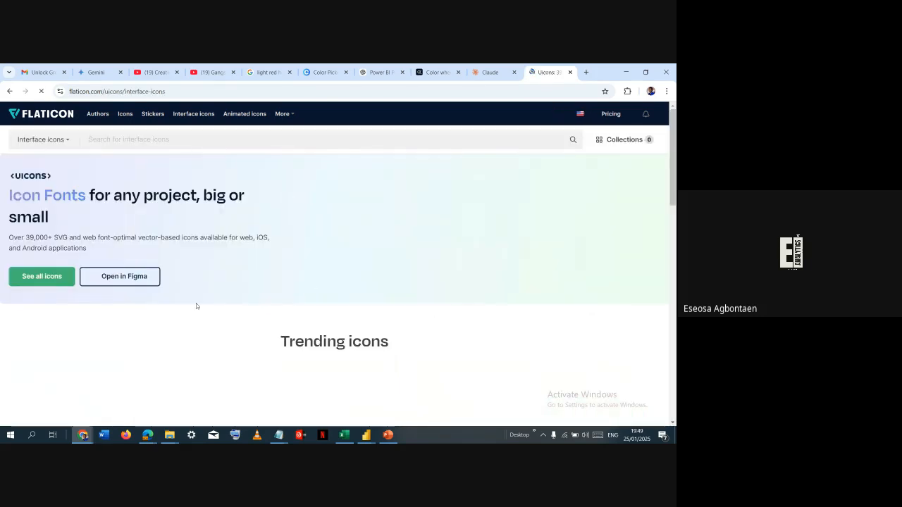
pyautogui.scroll(-3, 196, 303)
pyautogui.scroll(3, 315, 265)
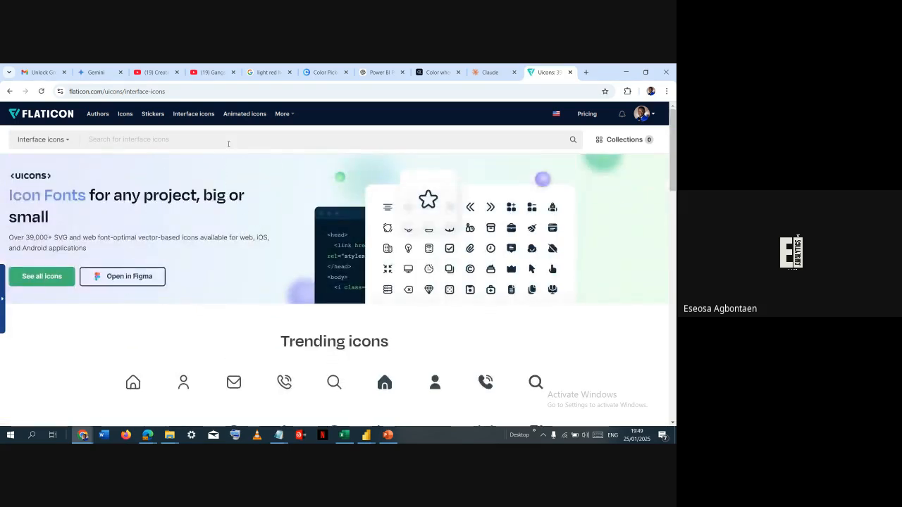
pyautogui.write('sales')
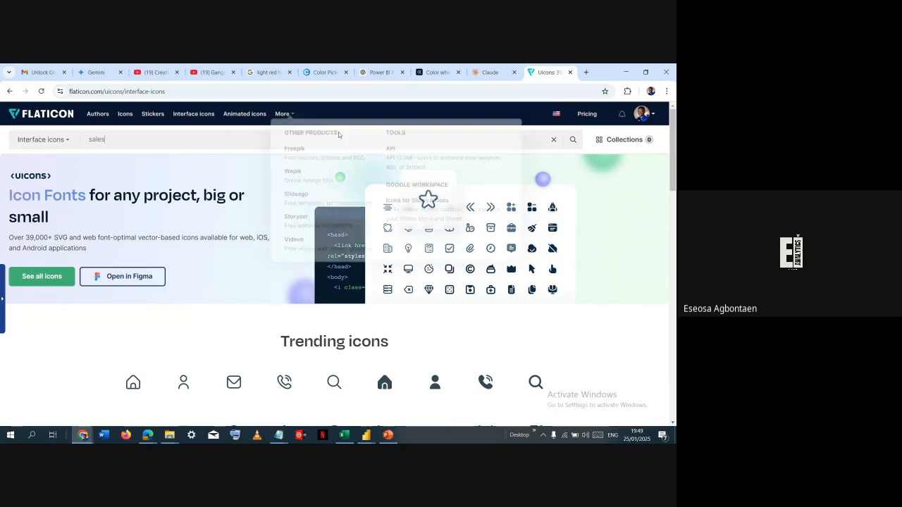
pyautogui.click(573, 144)
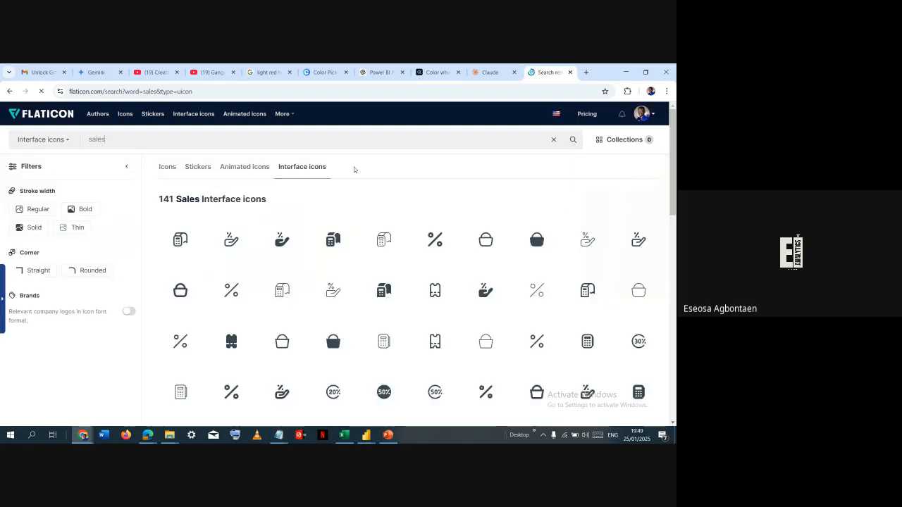
# - Browse the sales icons and open the solid Point Of Sale Bill icon
pyautogui.scroll(-1, 356, 200)
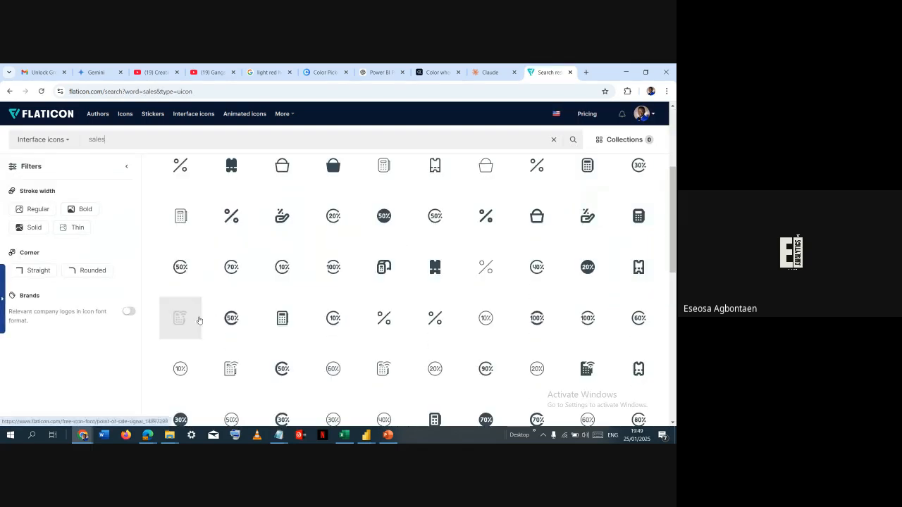
pyautogui.scroll(2, 346, 225)
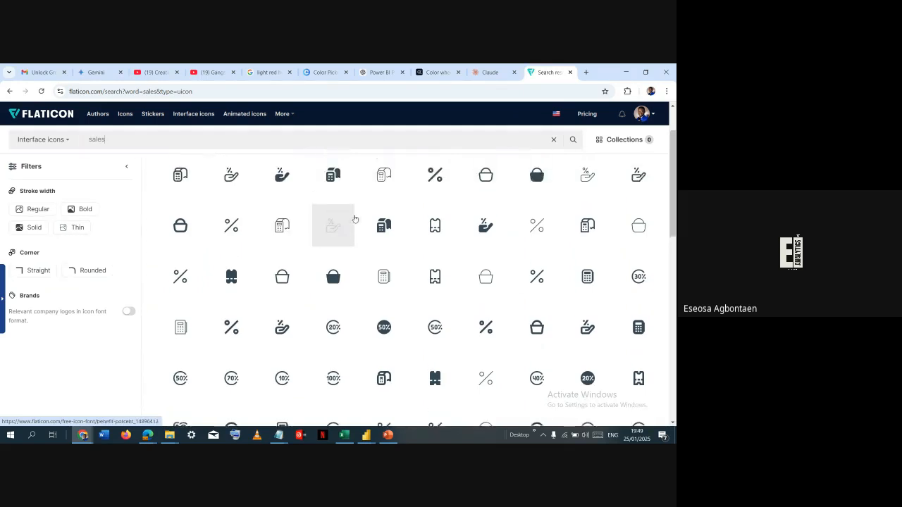
pyautogui.click(344, 249)
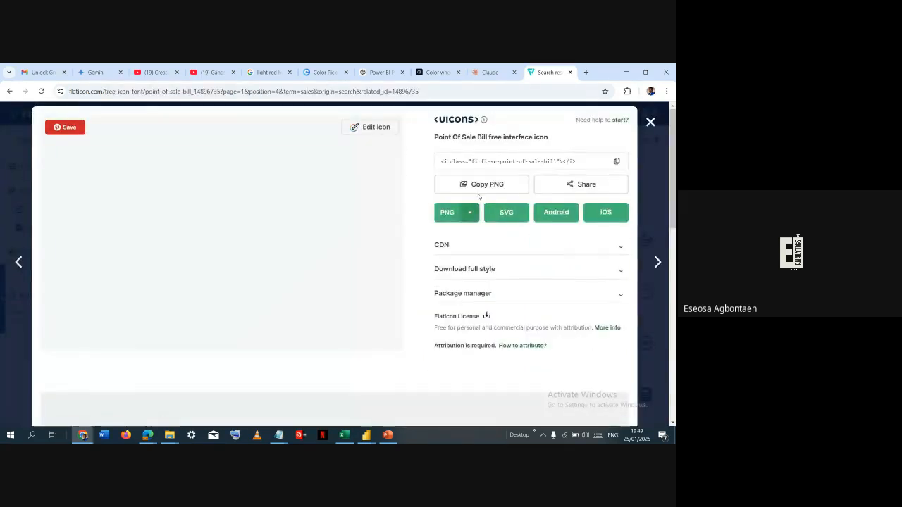
# - Try recolouring the Point Of Sale Bill icon salmon and dark brown in the icon editor, and exit without downloading
pyautogui.click(370, 128)
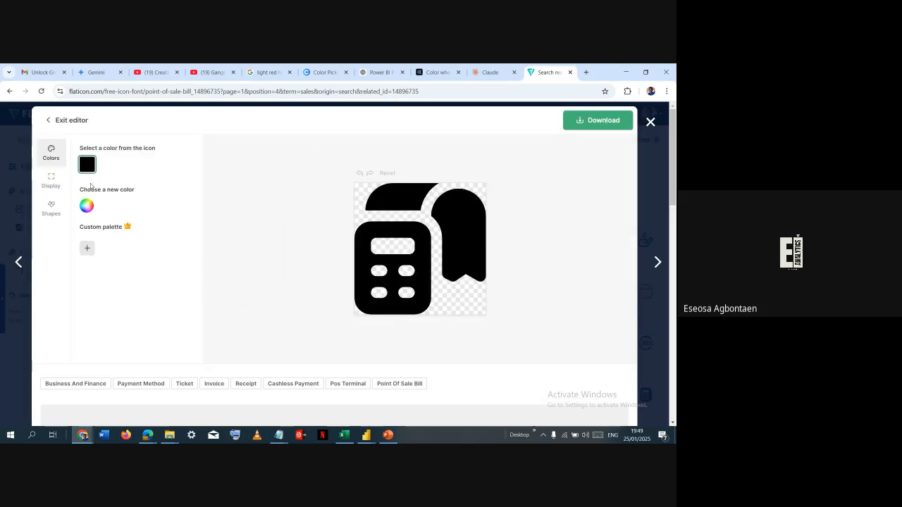
pyautogui.click(88, 164)
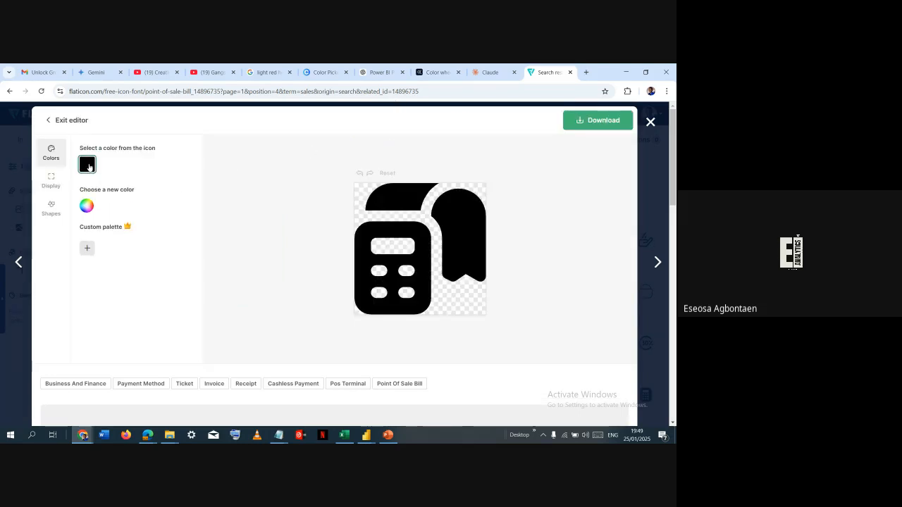
pyautogui.click(86, 207)
pyautogui.moveTo(105, 229); pyautogui.dragTo(144, 196)
pyautogui.click(165, 218)
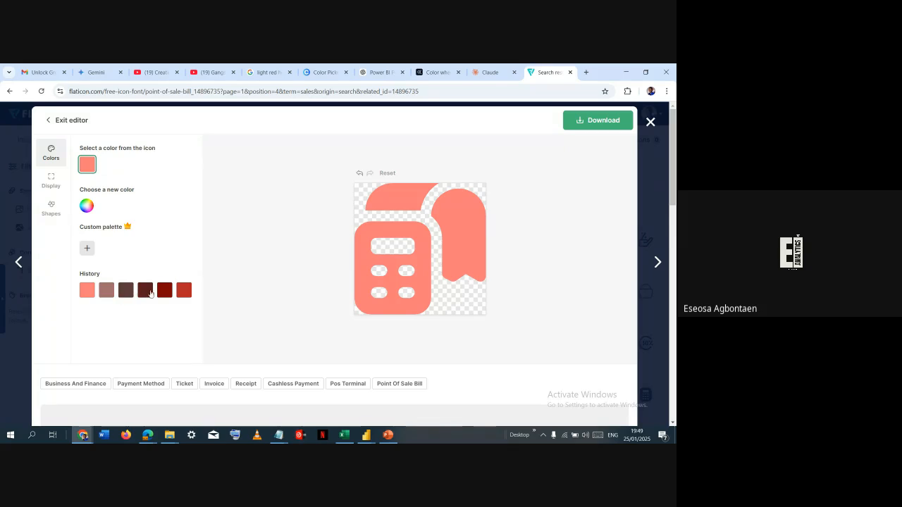
pyautogui.click(127, 290)
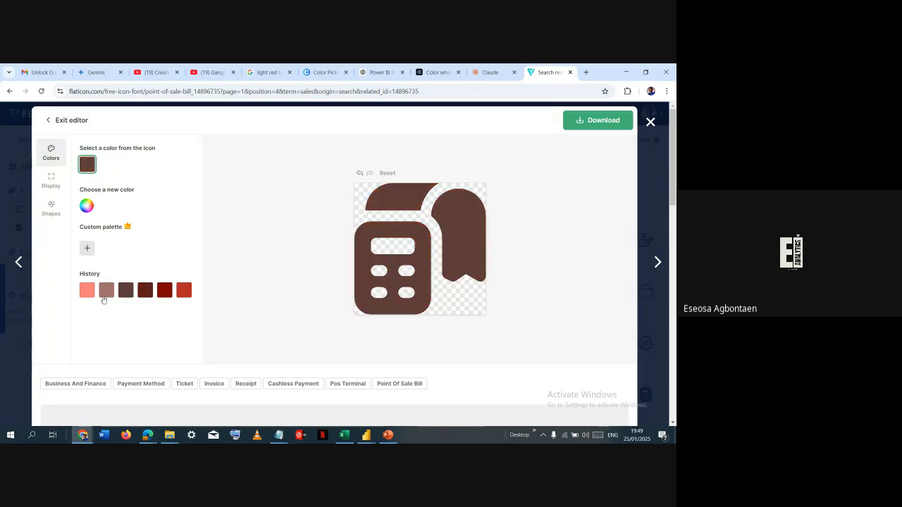
pyautogui.click(71, 120)
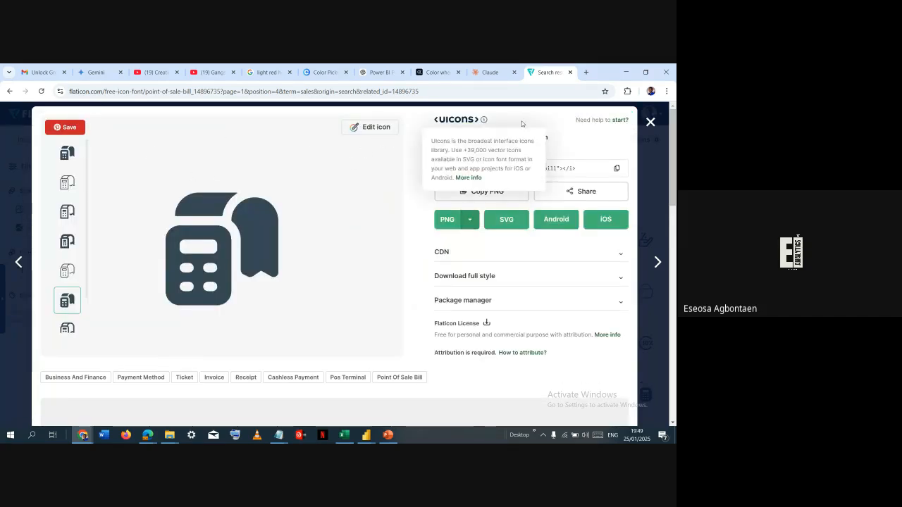
# - Download the Point Of Sale Bill icon as a PNG, check the recent downloads and return to the untitled Power BI report
pyautogui.click(447, 221)
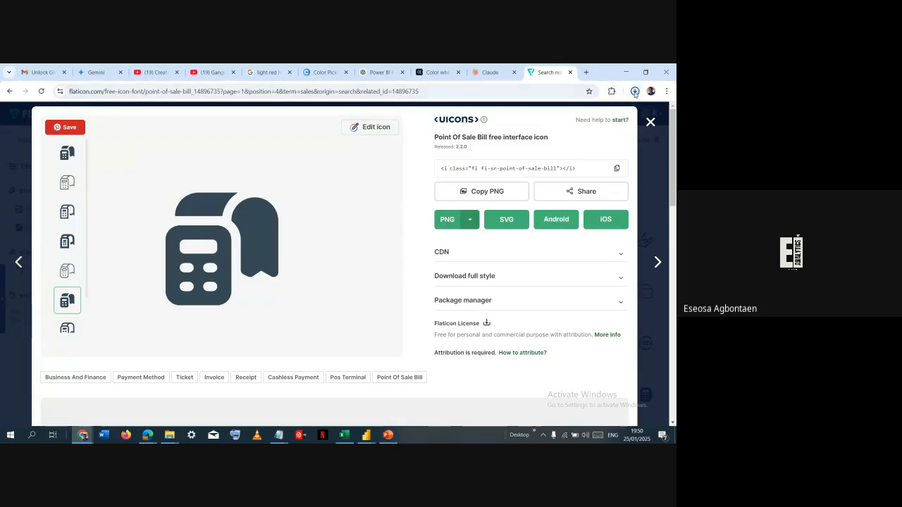
pyautogui.click(635, 92)
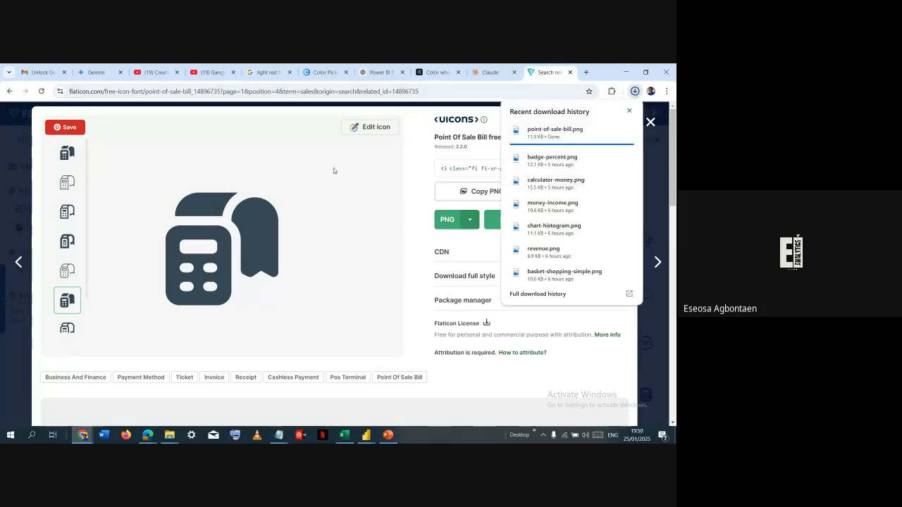
pyautogui.hotkey('alt', 'Tab')
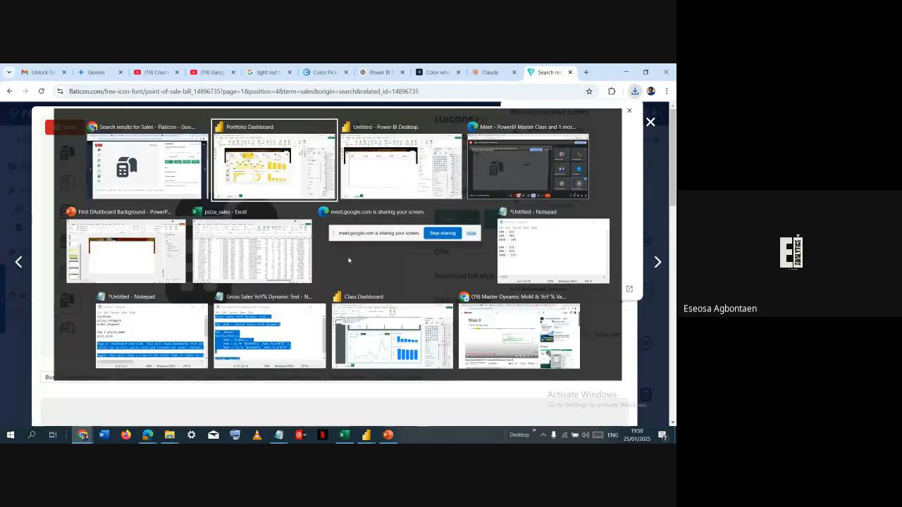
pyautogui.click(368, 165)
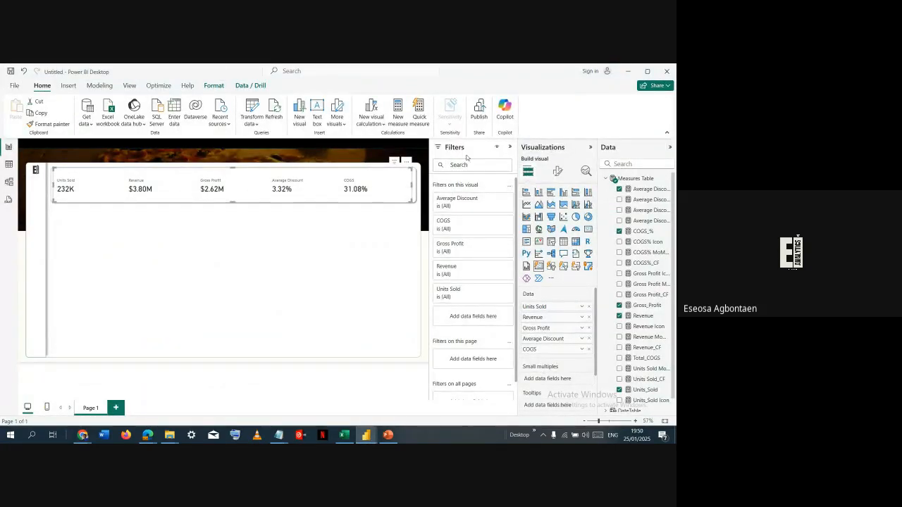
# - Examine the card visual's Cards formatting options, including shape, padding, background and border
pyautogui.click(559, 172)
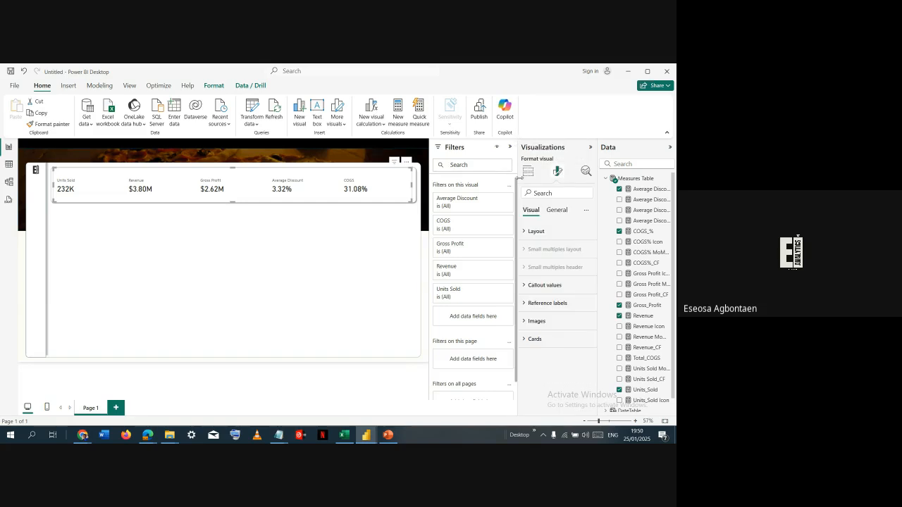
pyautogui.click(535, 340)
pyautogui.scroll(-3, 560, 331)
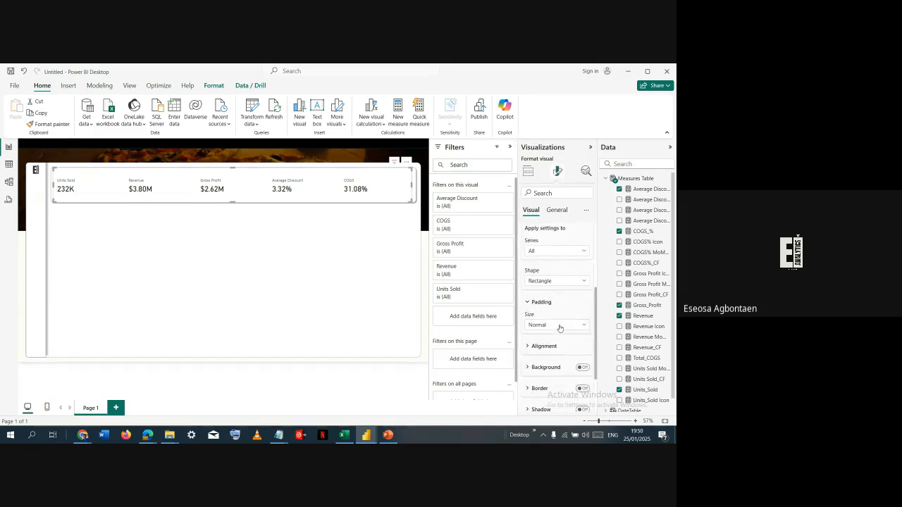
pyautogui.scroll(-1, 559, 375)
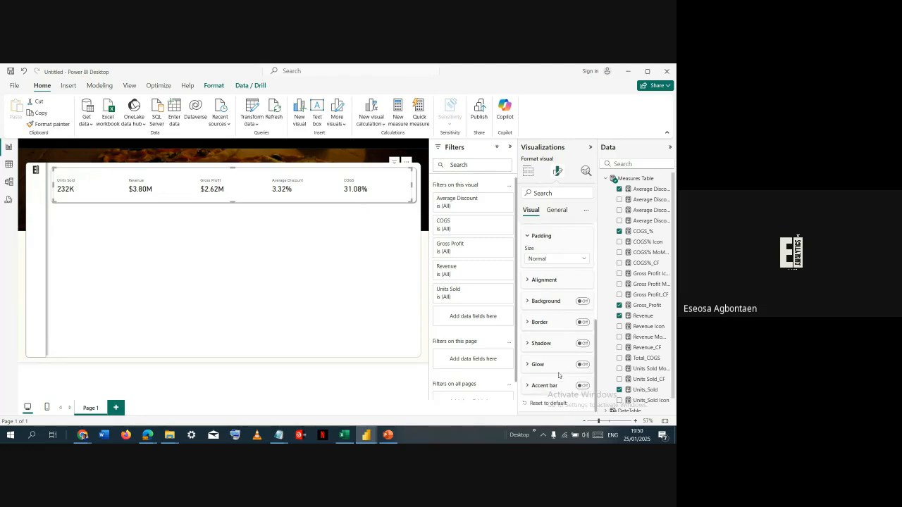
pyautogui.scroll(1, 561, 346)
pyautogui.scroll(1, 561, 289)
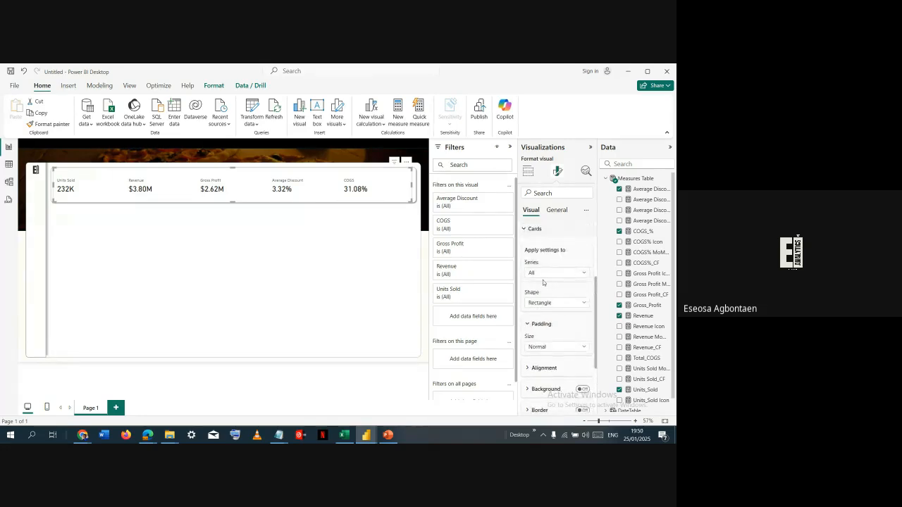
pyautogui.scroll(1, 535, 268)
pyautogui.click(540, 273)
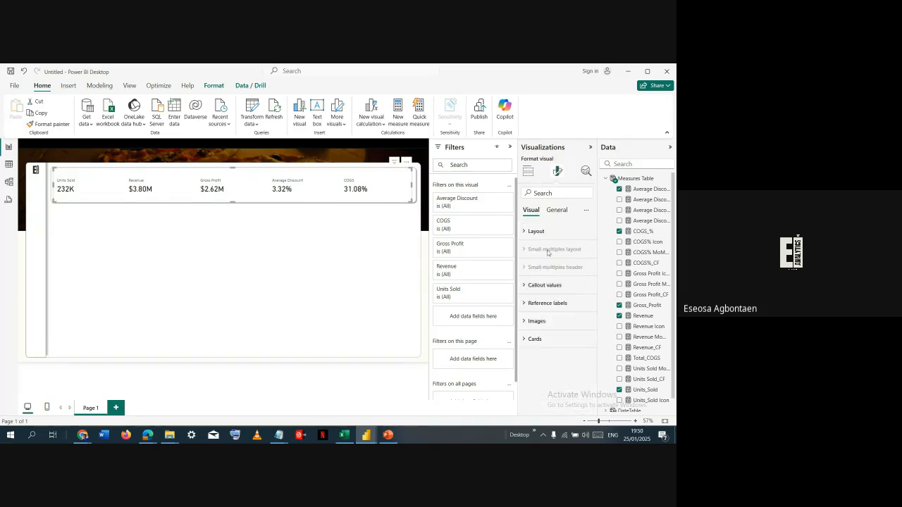
# - Turn on the image for the Units Sold card and load the units sold picture from the Class Files Icons folder
pyautogui.click(550, 319)
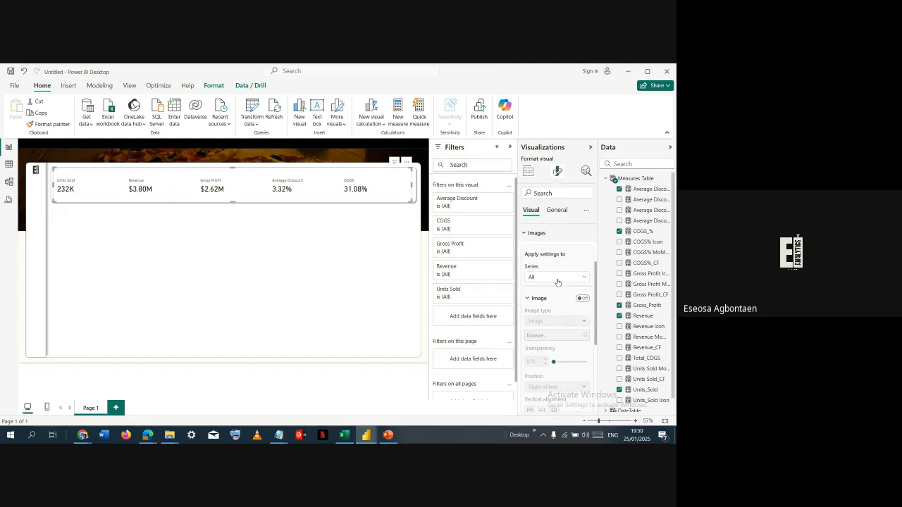
pyautogui.click(558, 279)
pyautogui.click(558, 278)
pyautogui.click(563, 277)
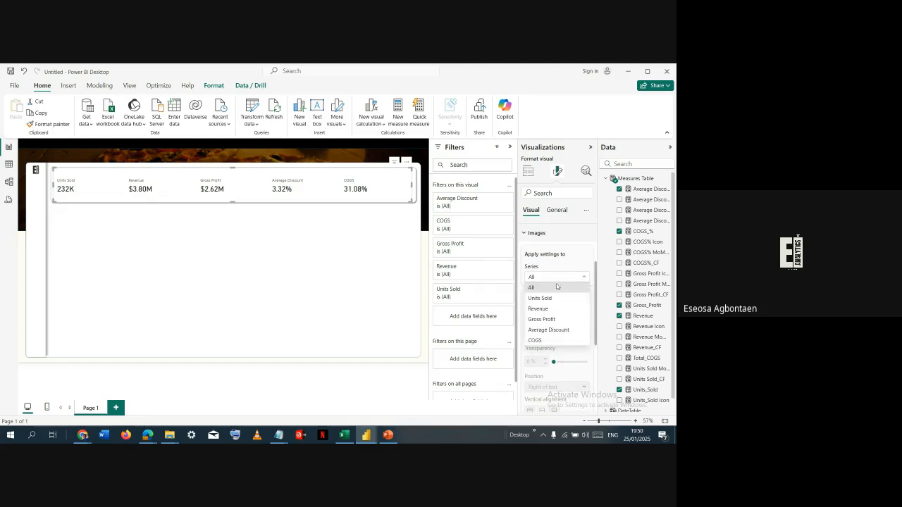
pyautogui.click(561, 298)
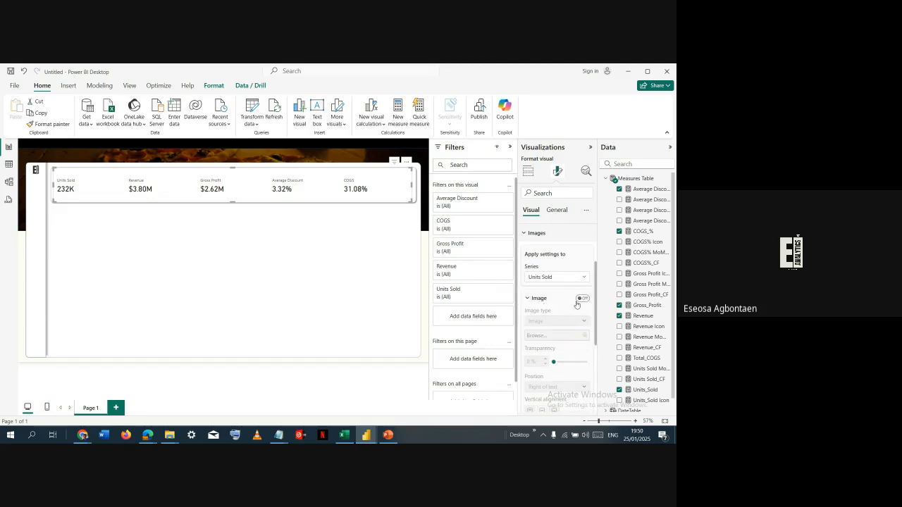
pyautogui.click(579, 320)
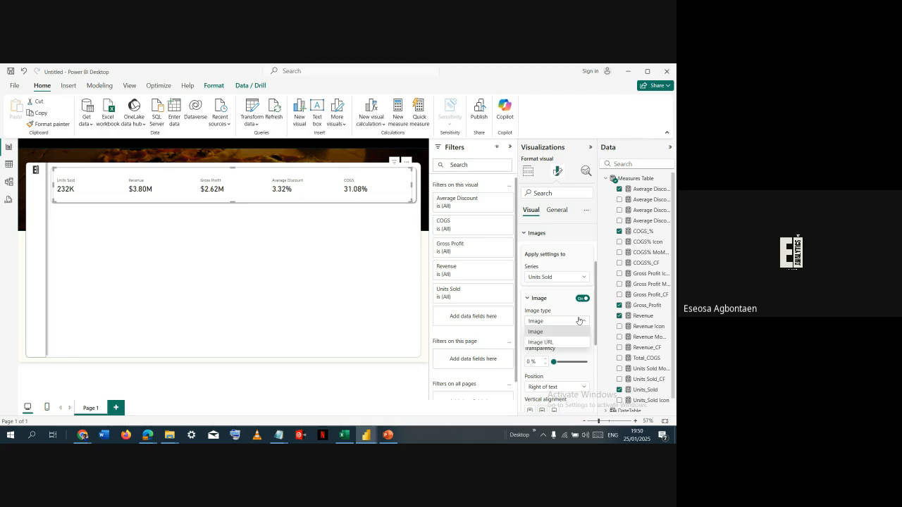
pyautogui.click(566, 339)
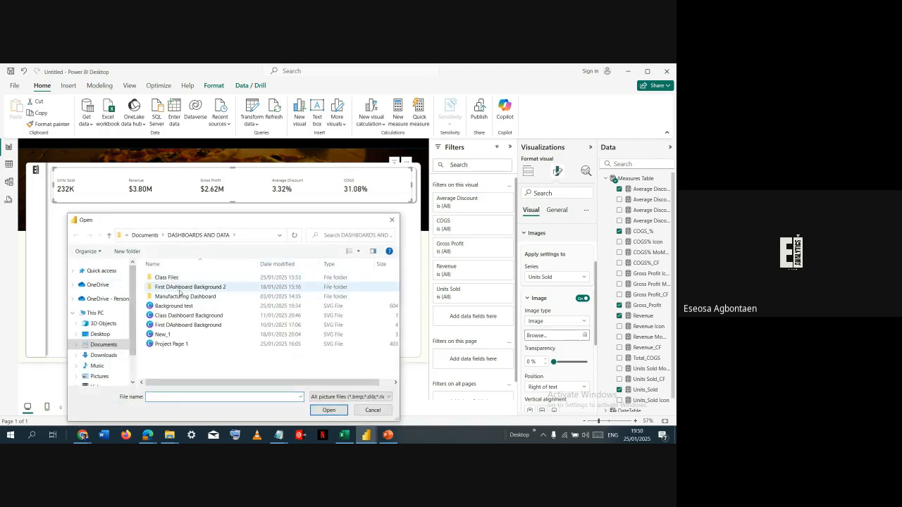
pyautogui.doubleClick(176, 277)
pyautogui.doubleClick(178, 277)
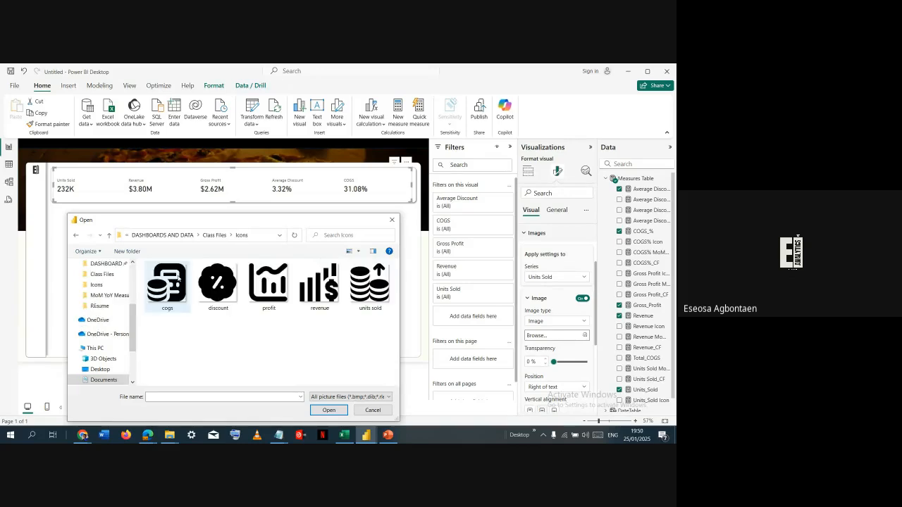
pyautogui.click(353, 293)
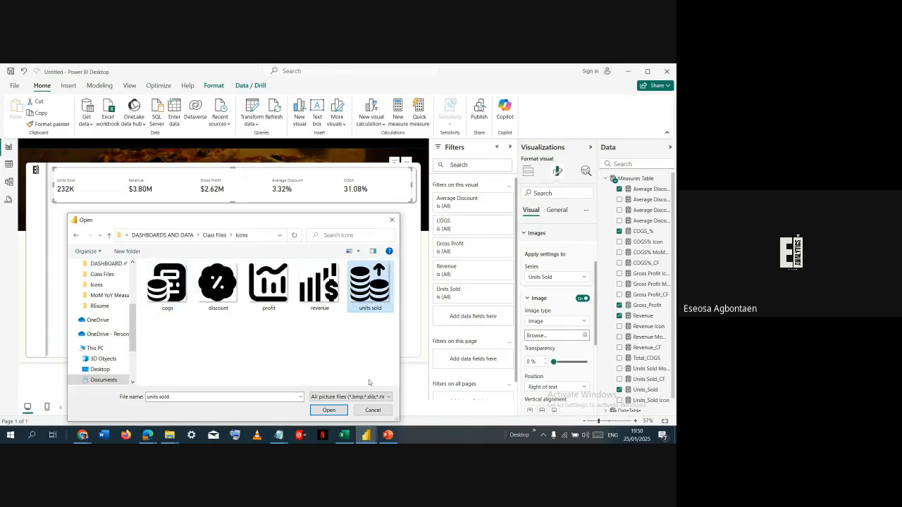
pyautogui.click(347, 412)
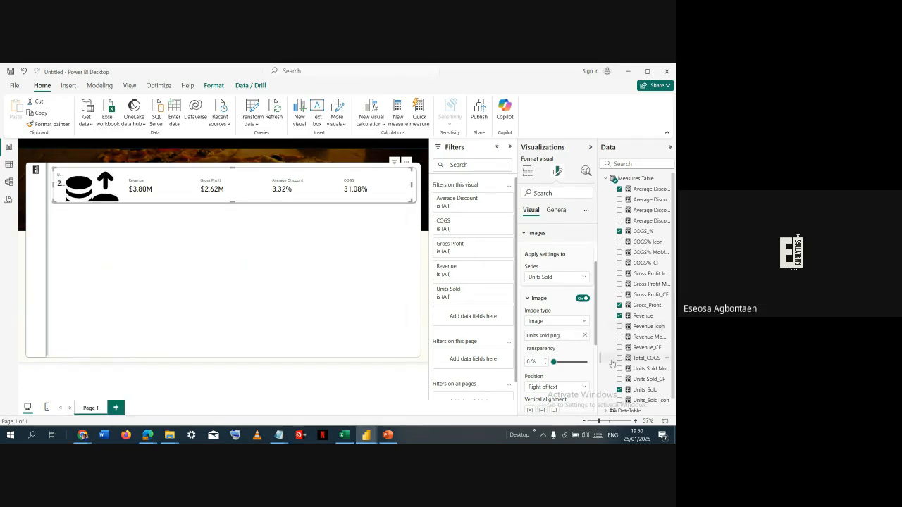
# - Set the Units Sold icon's image size to 30 px
pyautogui.scroll(-3, 539, 310)
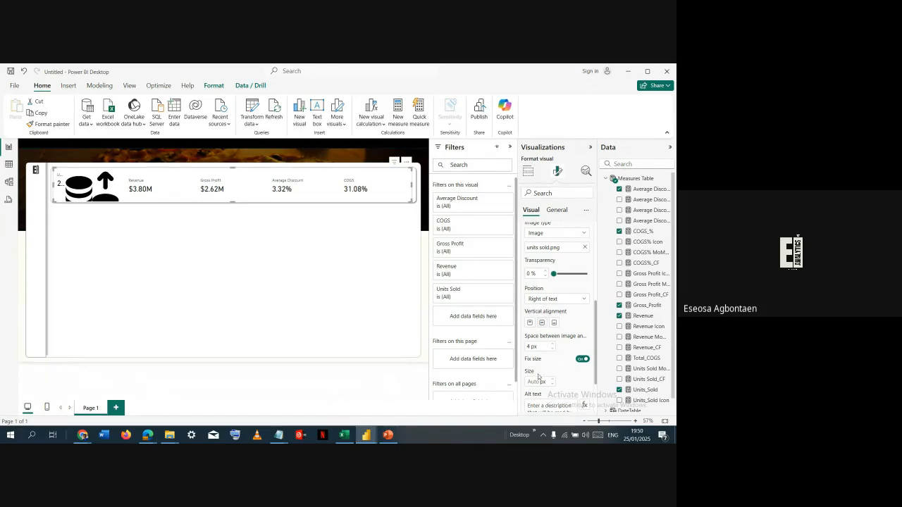
pyautogui.scroll(-2, 537, 382)
pyautogui.click(538, 319)
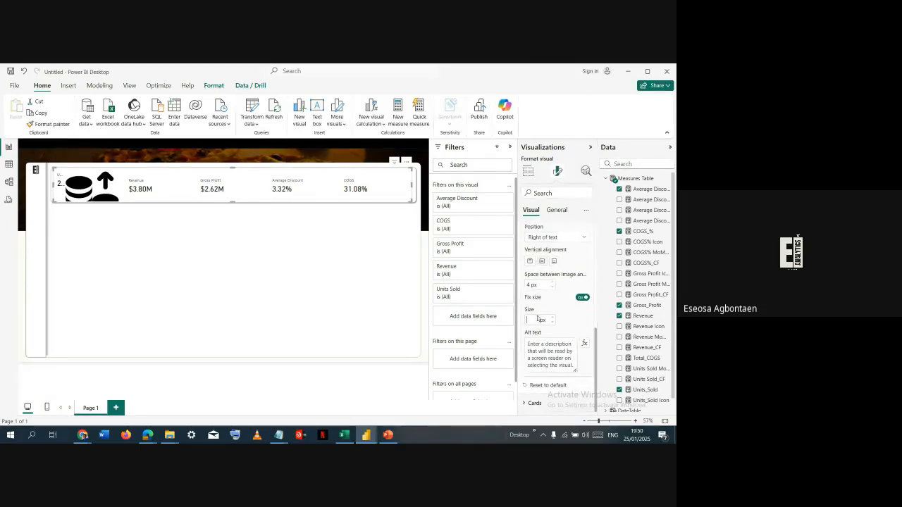
pyautogui.write('20')
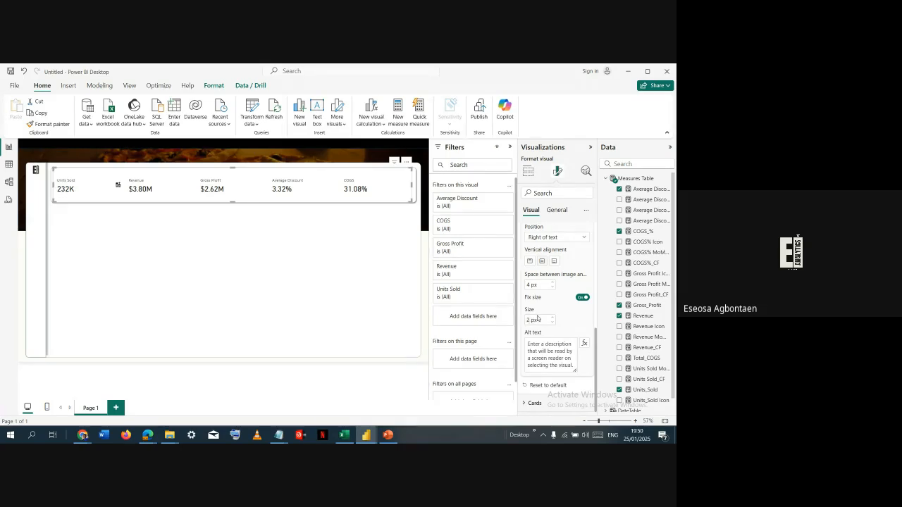
pyautogui.press('BackSpace')
pyautogui.write('30')
# - Compare top and bottom vertical alignment for the Units Sold icon and keep it at Top
pyautogui.scroll(1, 547, 265)
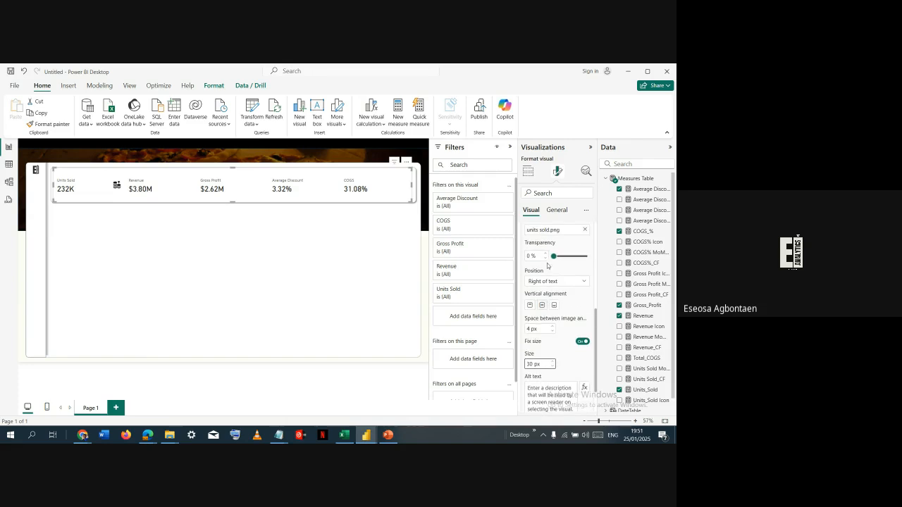
pyautogui.click(532, 308)
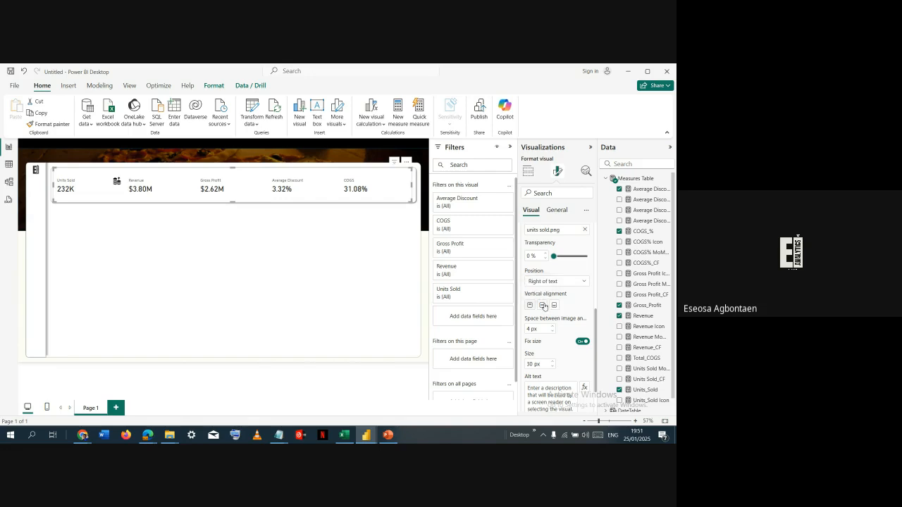
pyautogui.click(554, 306)
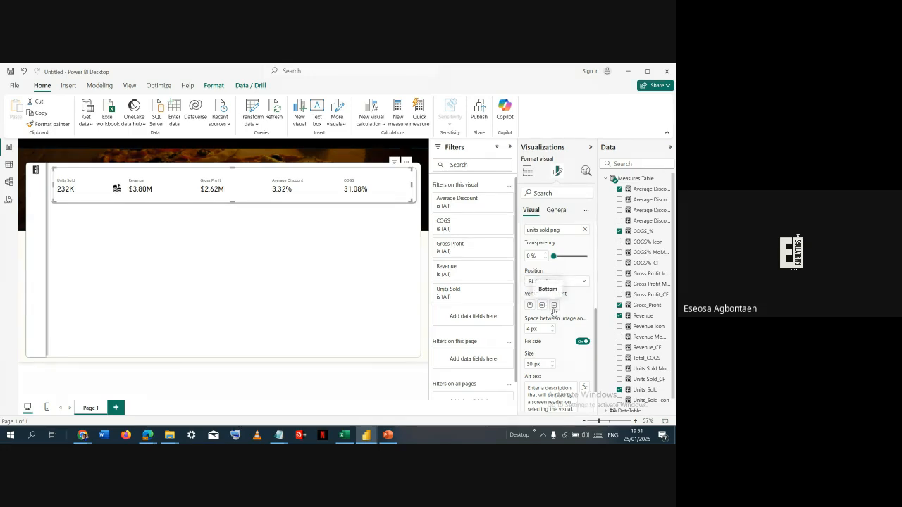
pyautogui.click(531, 306)
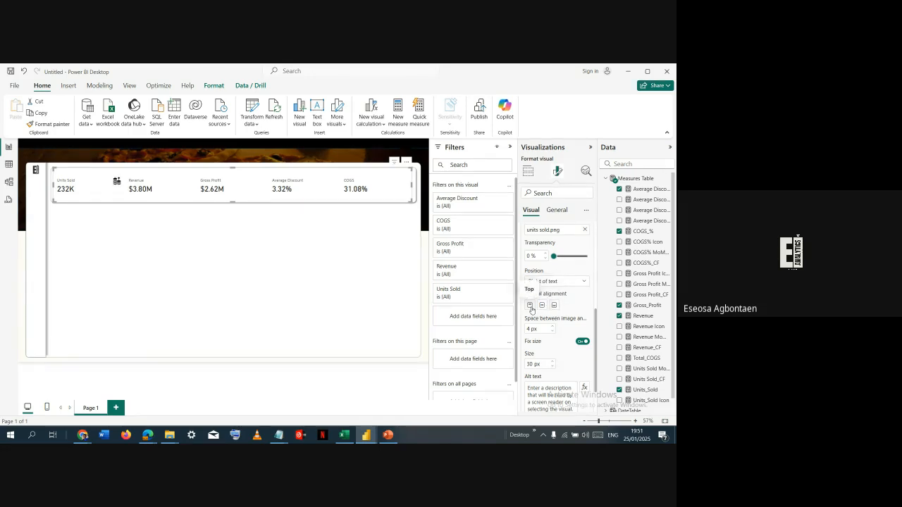
# - Turn on the image for the Revenue card and load the revenue picture from the Icons folder
pyautogui.scroll(3, 575, 274)
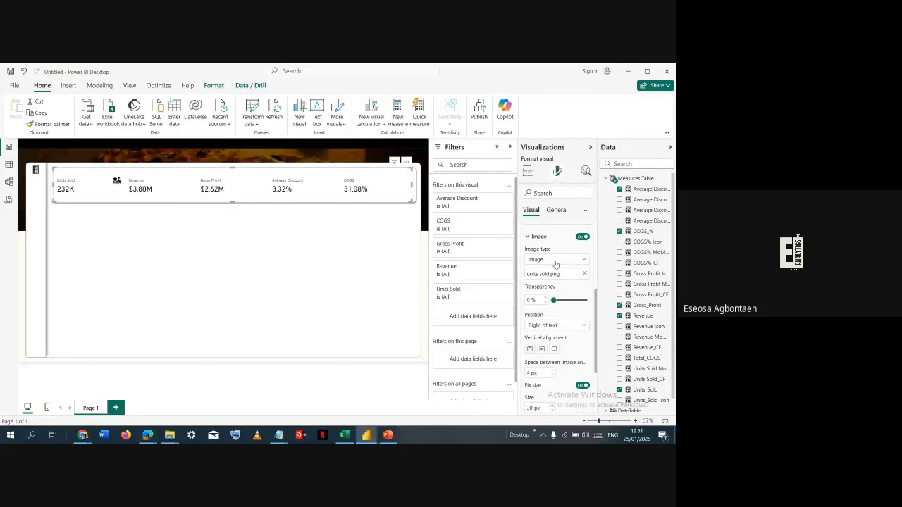
pyautogui.click(568, 260)
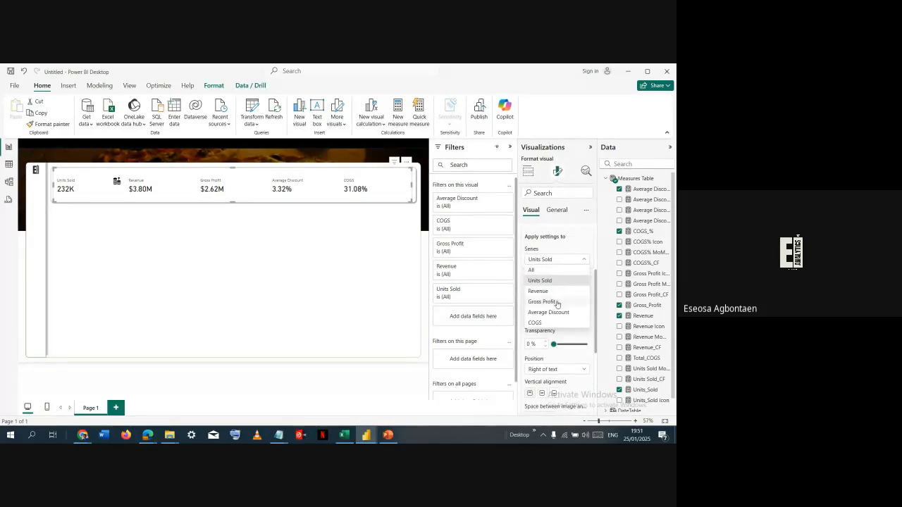
pyautogui.click(556, 295)
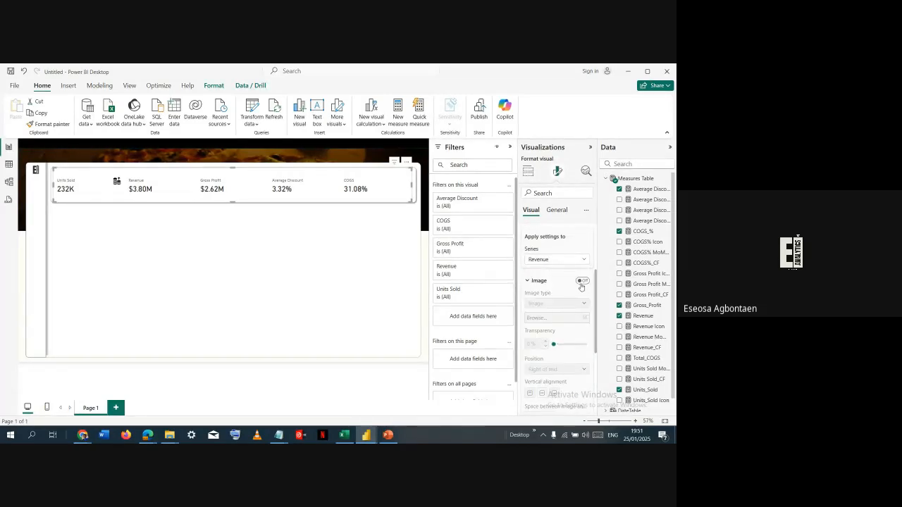
pyautogui.click(582, 280)
pyautogui.click(584, 318)
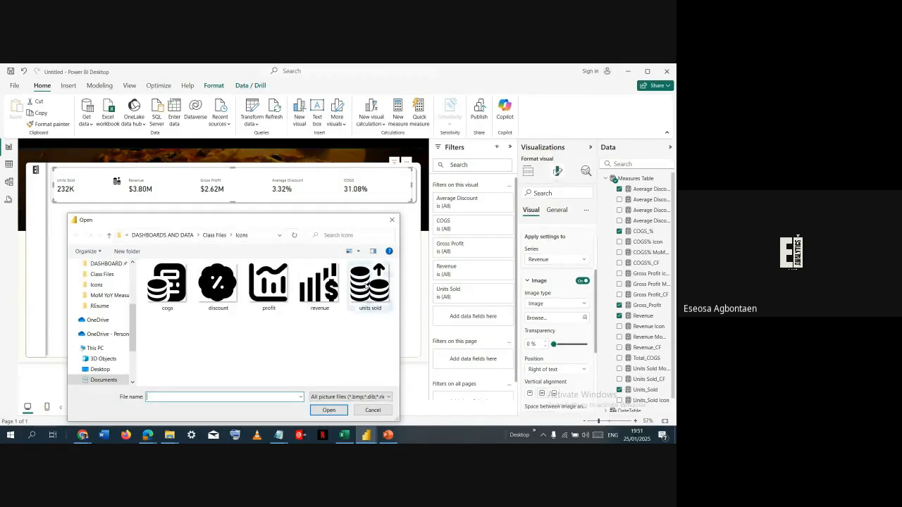
pyautogui.doubleClick(317, 289)
# - Set the Revenue icon's size to 30 px and its vertical alignment to Top
pyautogui.scroll(-3, 525, 330)
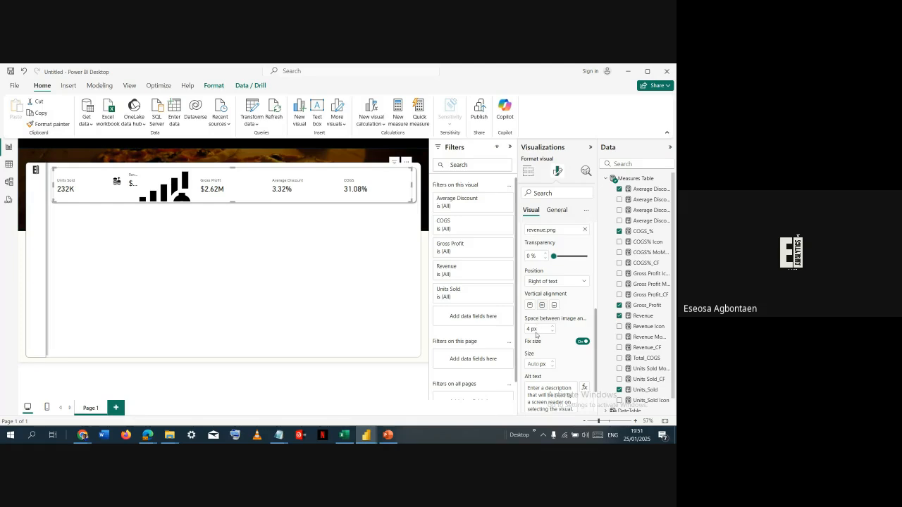
pyautogui.click(532, 364)
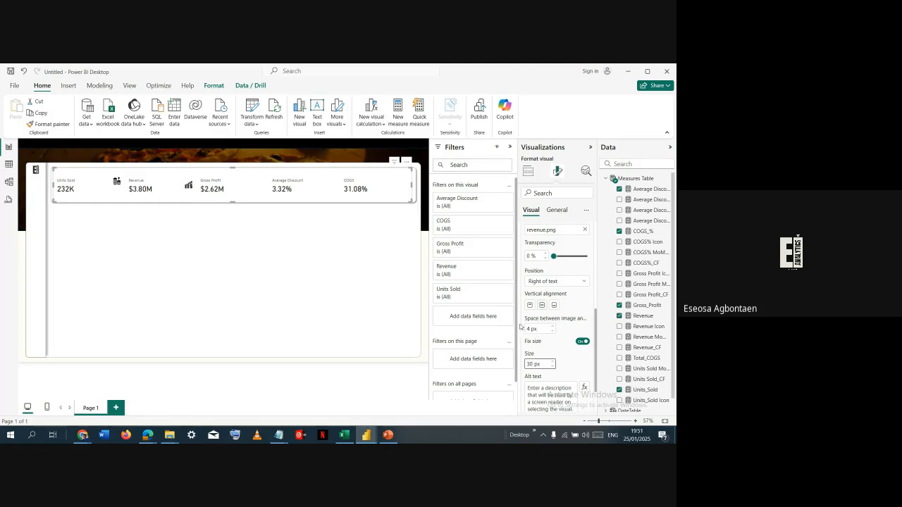
pyautogui.click(532, 305)
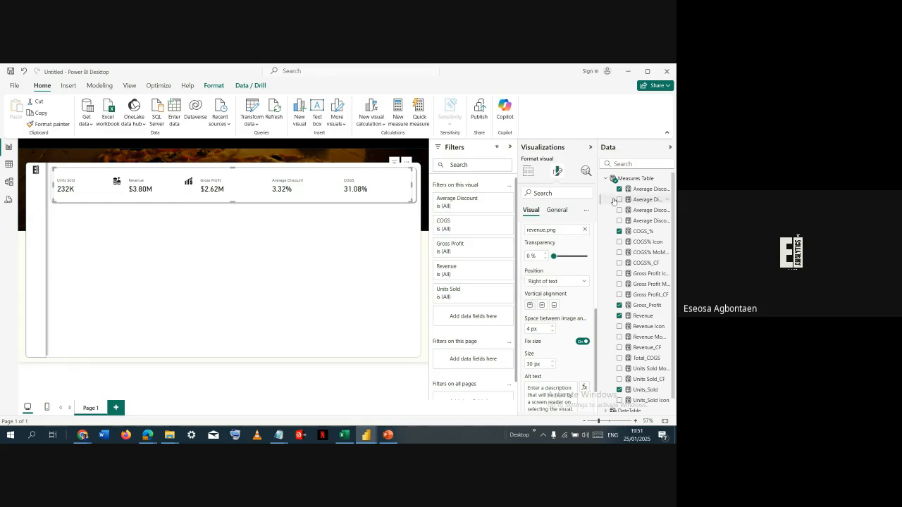
# - Turn on the image for the Gross Profit card and load the profit picture from the Icons folder
pyautogui.scroll(1, 582, 252)
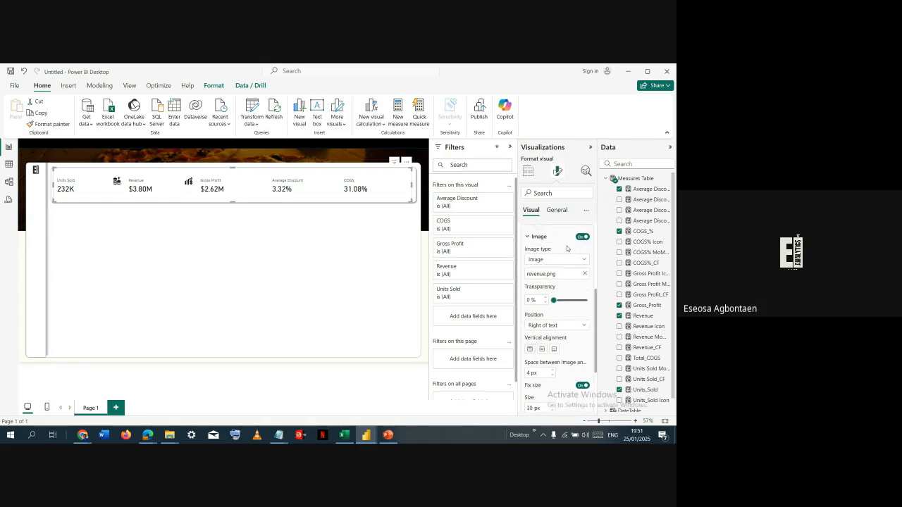
pyautogui.scroll(1, 567, 248)
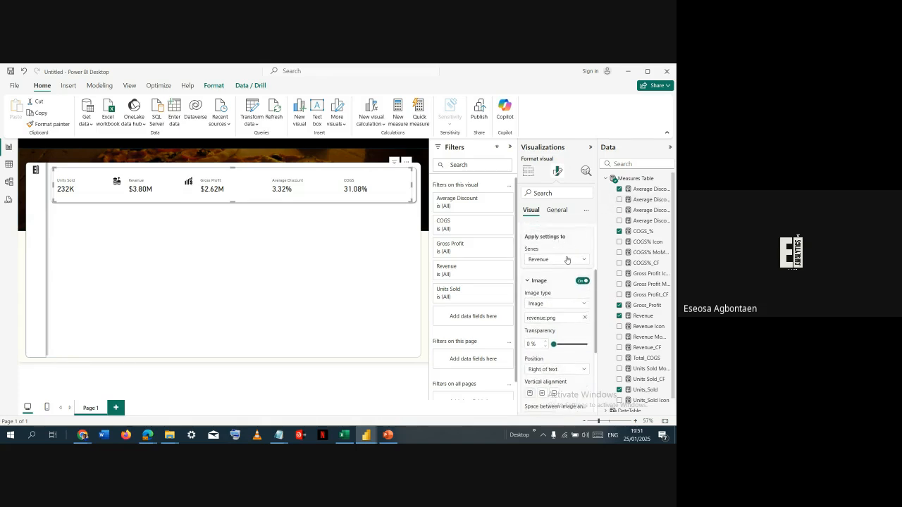
pyautogui.click(568, 261)
pyautogui.click(558, 300)
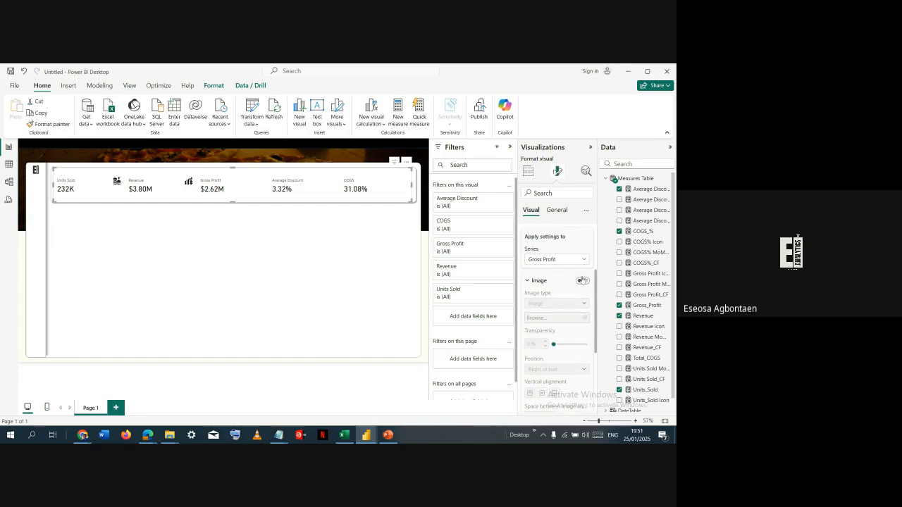
pyautogui.click(582, 281)
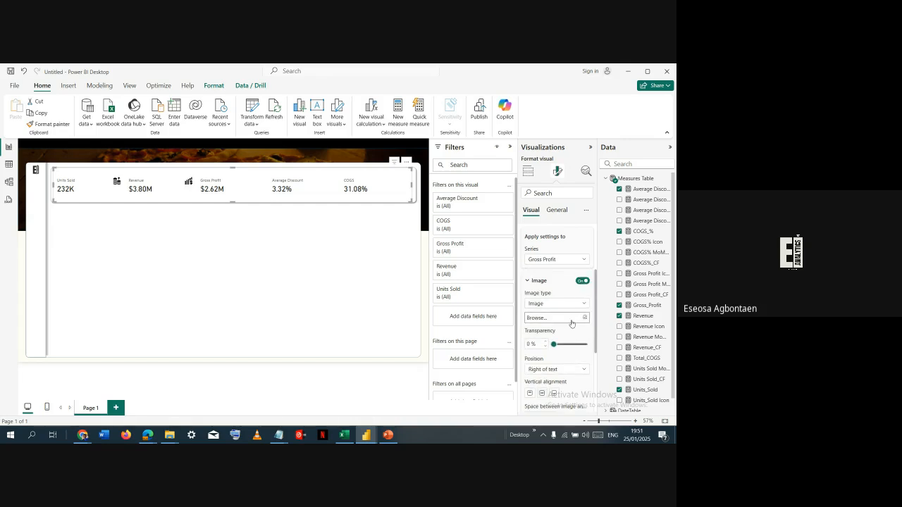
pyautogui.click(572, 320)
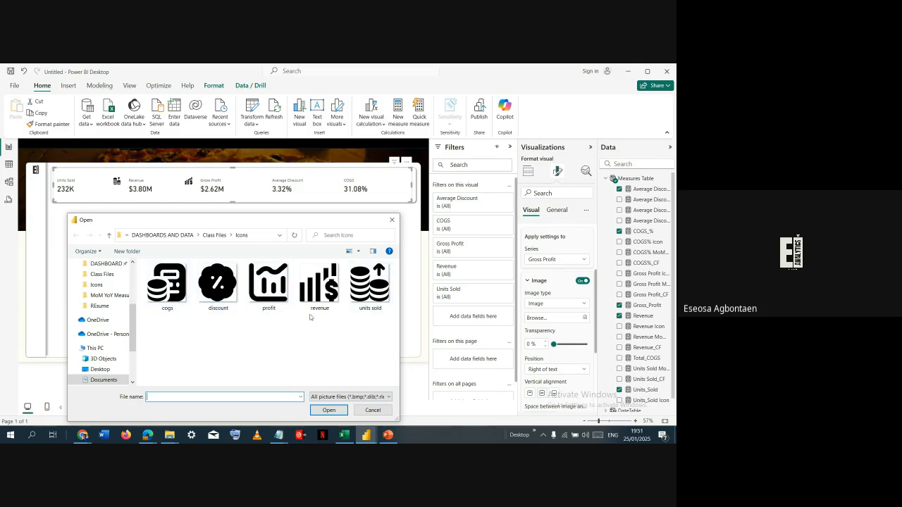
pyautogui.doubleClick(267, 285)
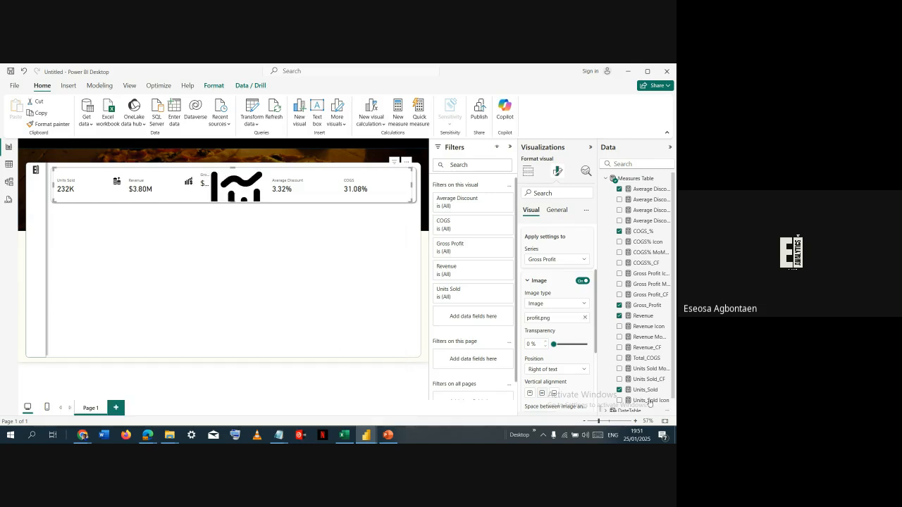
# - Set the Gross Profit icon's size to 30 px and its vertical alignment to Top
pyautogui.scroll(-3, 541, 301)
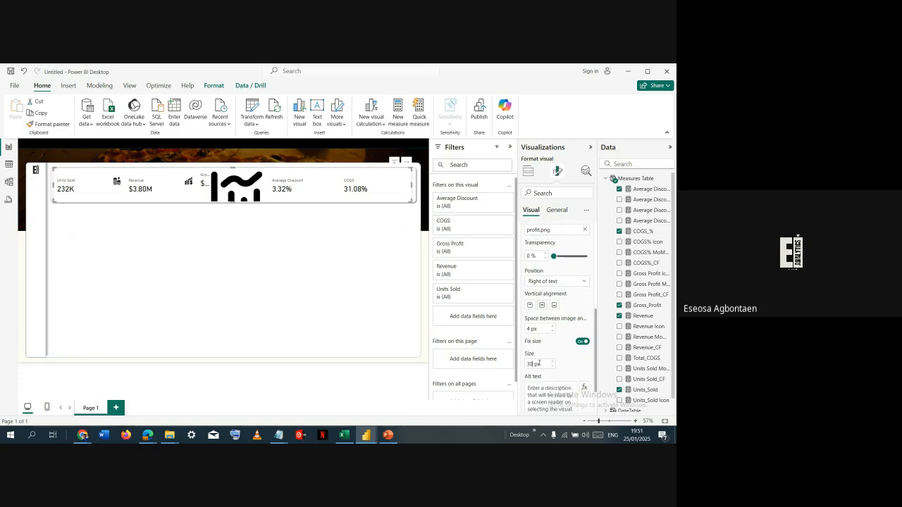
pyautogui.press('Return')
pyautogui.click(530, 305)
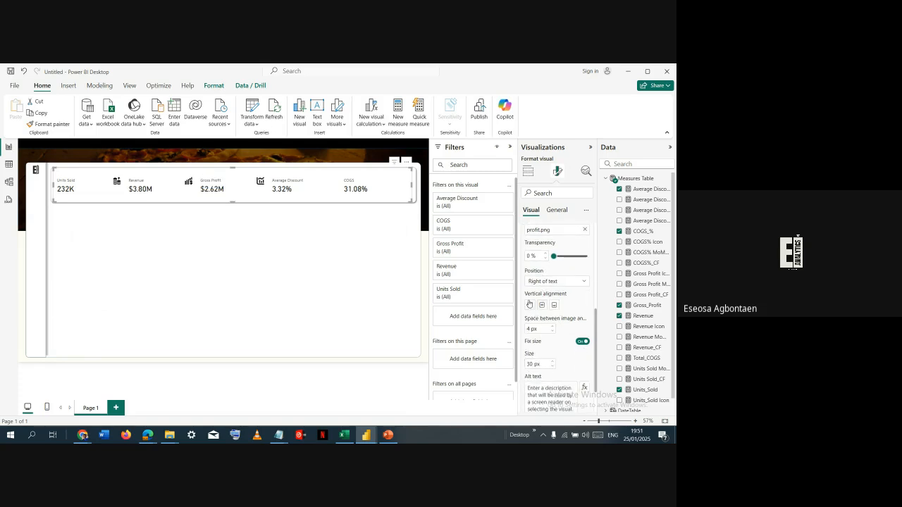
# - Turn on the image for the Average Discount card and load the discount picture from the Icons folder
pyautogui.scroll(2, 541, 282)
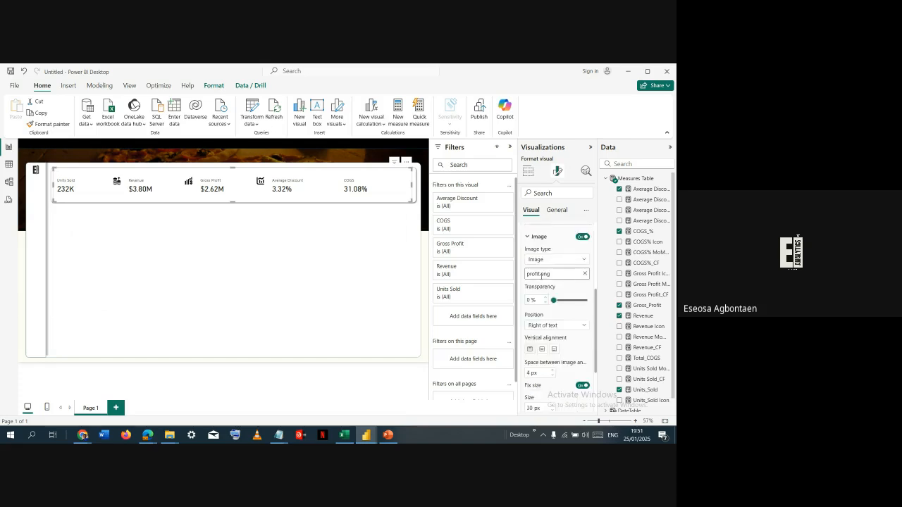
pyautogui.scroll(1, 576, 265)
pyautogui.click(575, 261)
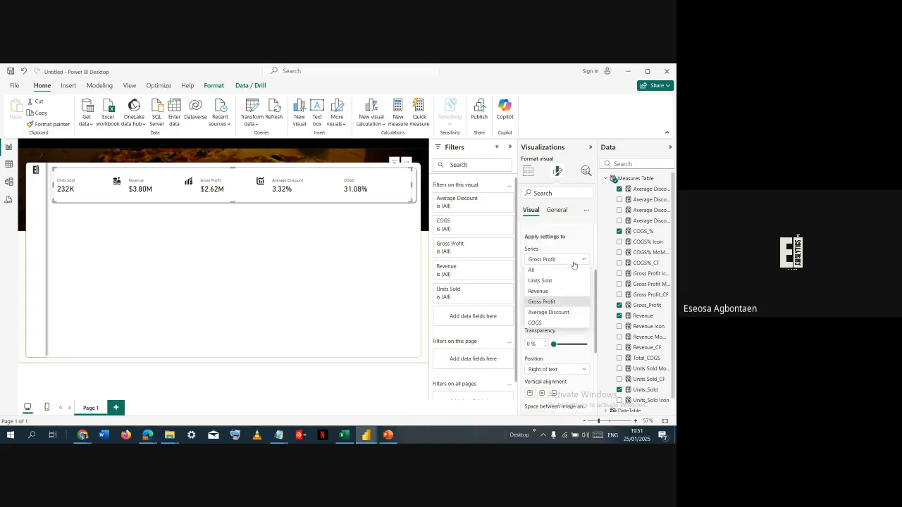
pyautogui.click(538, 304)
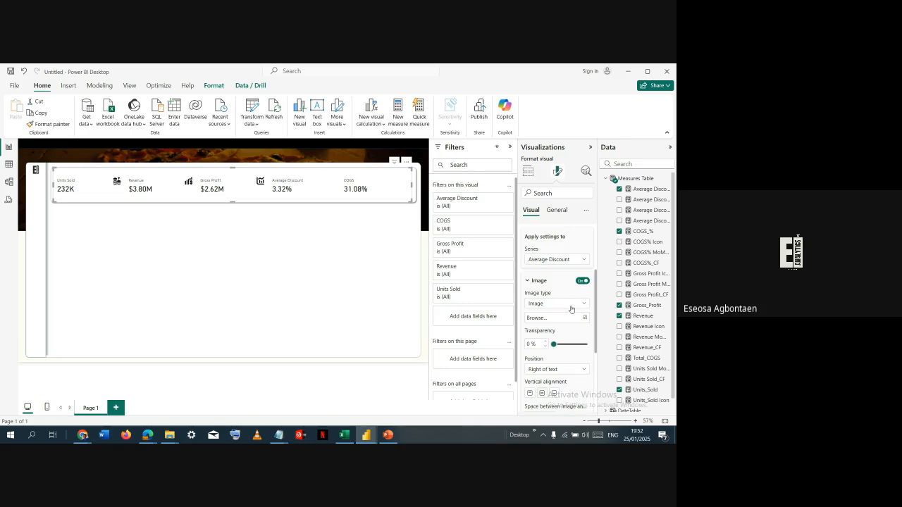
pyautogui.click(571, 304)
pyautogui.click(572, 314)
pyautogui.click(582, 318)
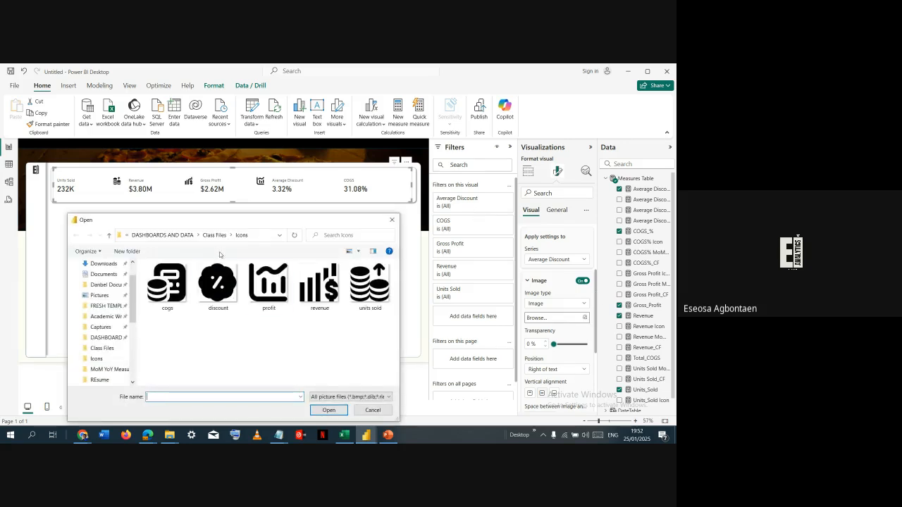
pyautogui.doubleClick(218, 282)
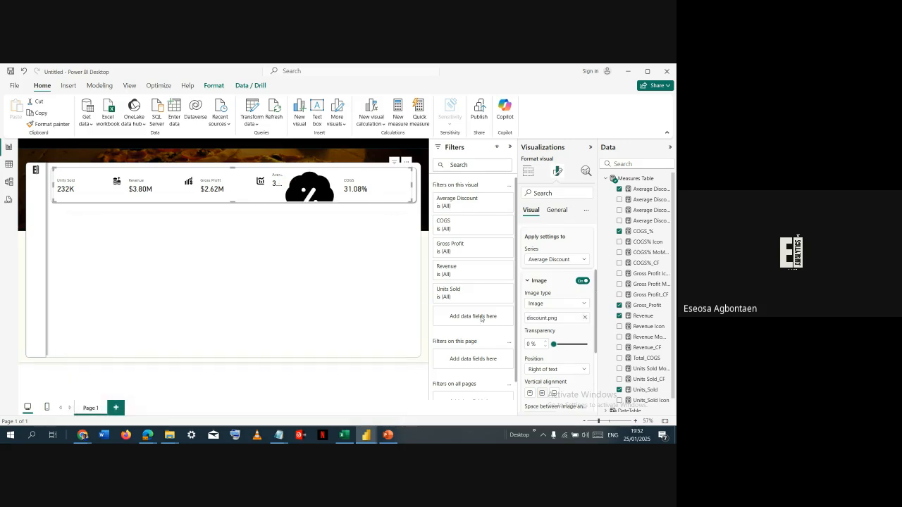
# - Set the Average Discount icon's size to 30 px
pyautogui.scroll(-4, 532, 394)
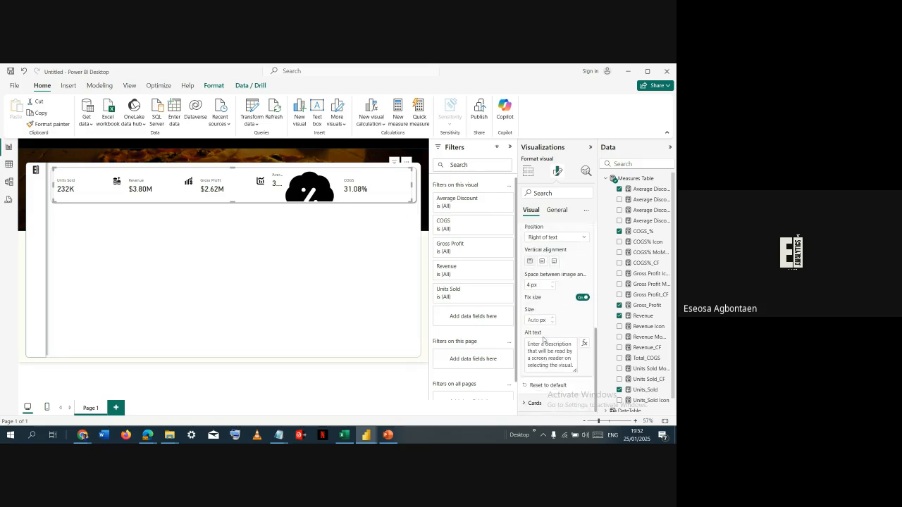
pyautogui.write('30')
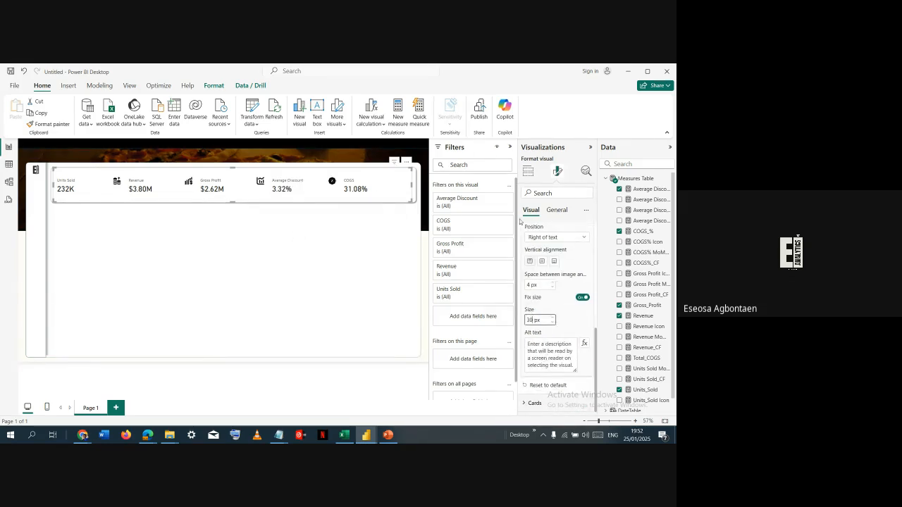
# - Turn on the image for the COGS card and load the cogs picture from the Icons folder
pyautogui.scroll(4, 553, 270)
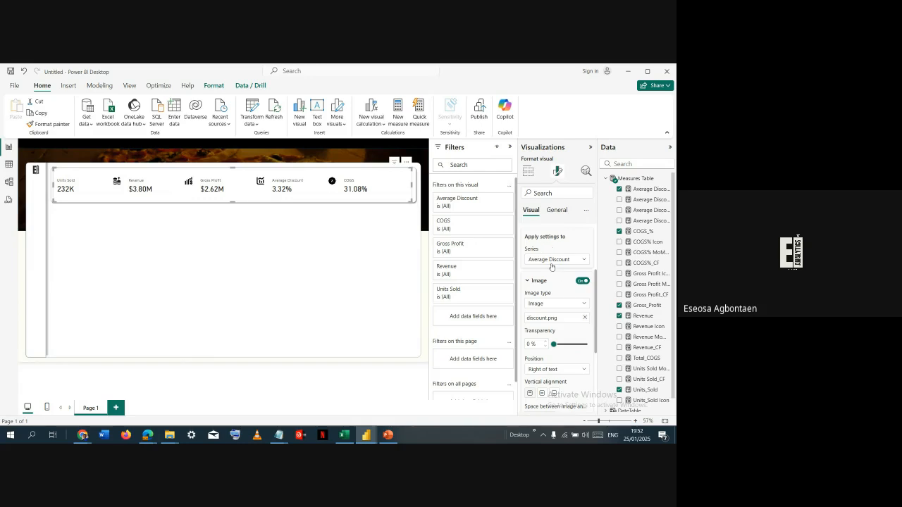
pyautogui.click(555, 259)
pyautogui.click(553, 323)
pyautogui.scroll(-2, 560, 332)
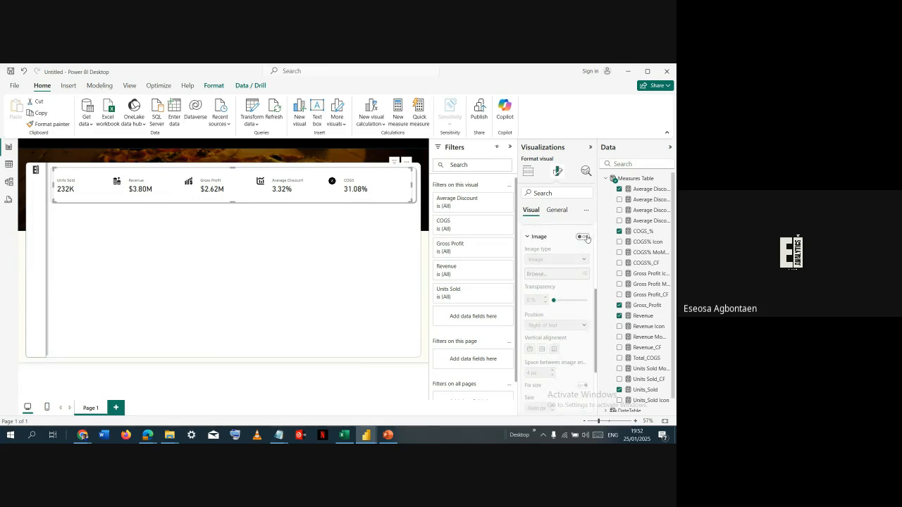
pyautogui.click(582, 237)
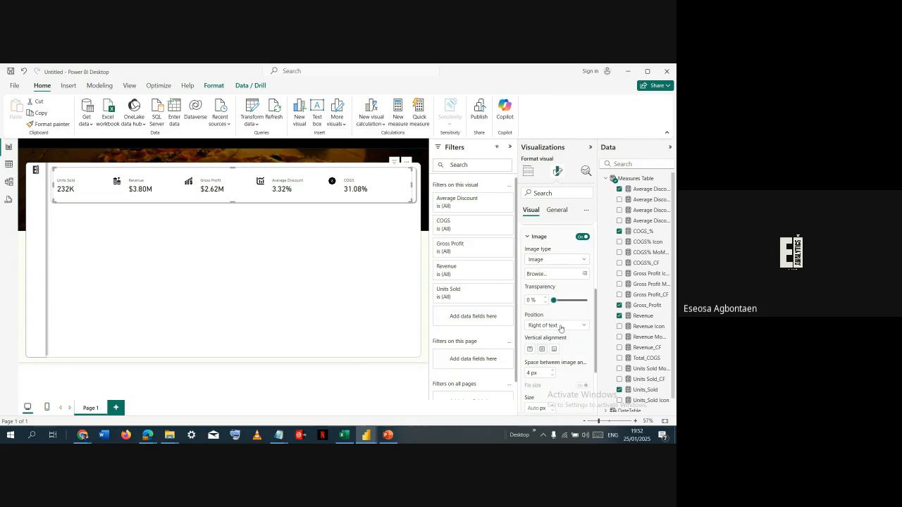
pyautogui.scroll(-1, 534, 352)
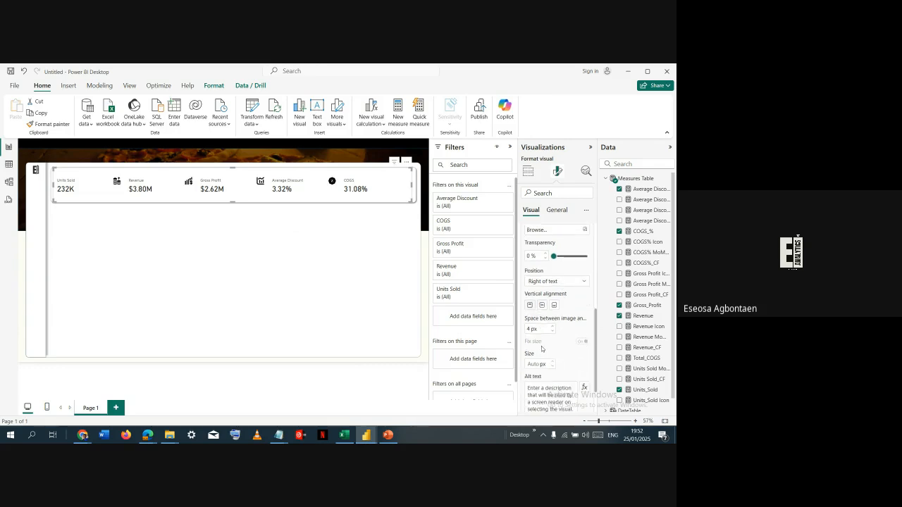
pyautogui.scroll(1, 546, 318)
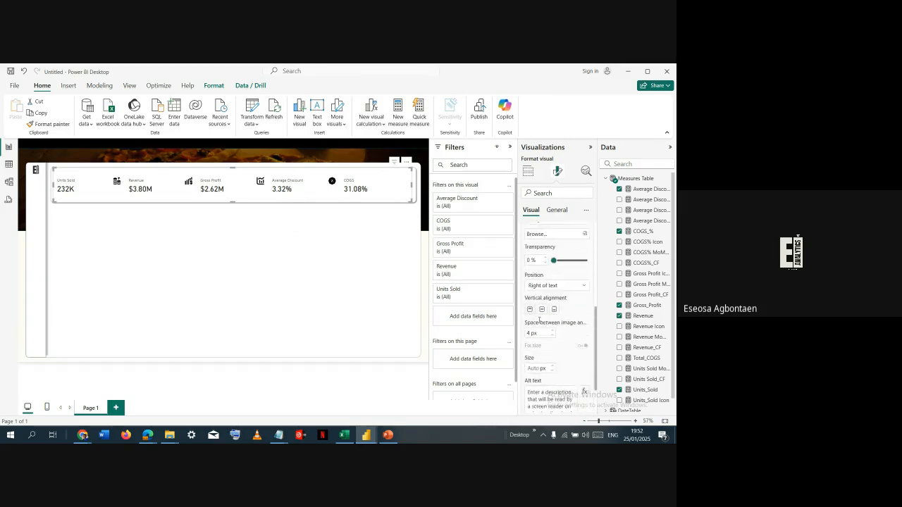
pyautogui.click(583, 280)
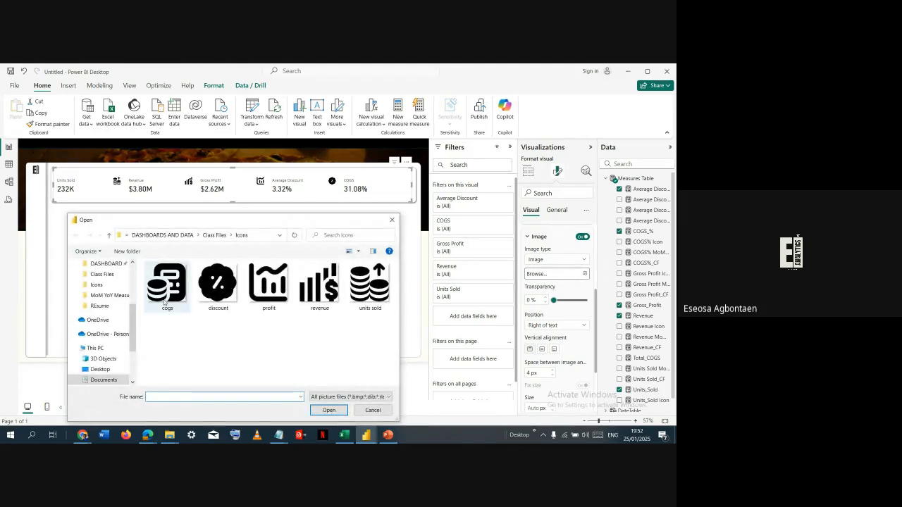
pyautogui.doubleClick(166, 285)
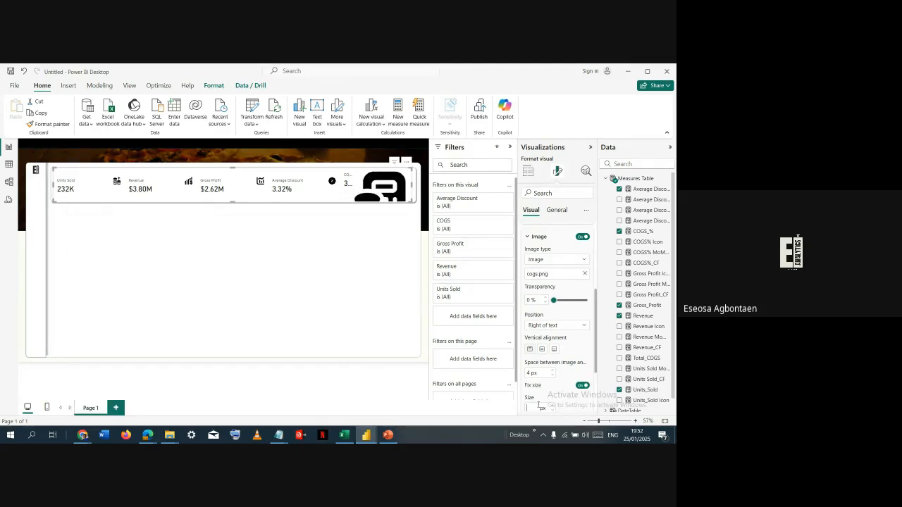
# - Set the COGS icon's size to 30 px and open the card visual's Reference labels settings
pyautogui.press('Return')
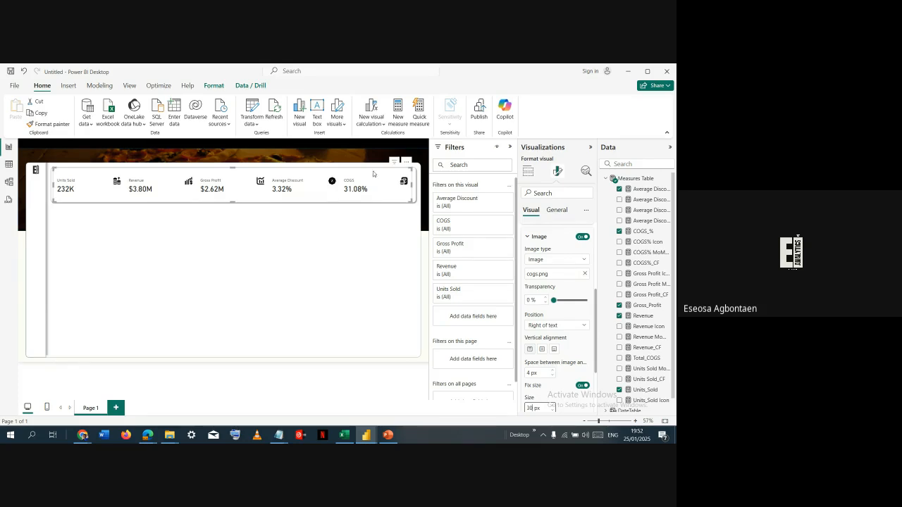
pyautogui.click(529, 237)
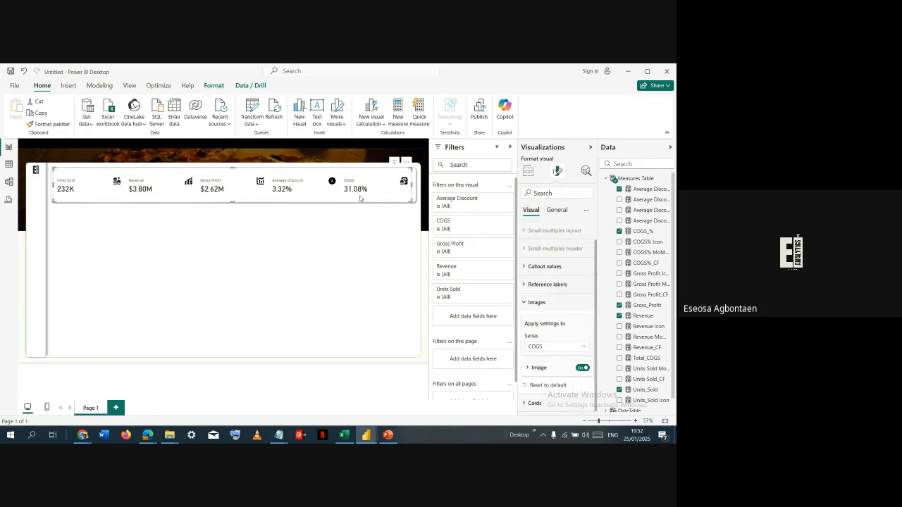
pyautogui.click(542, 302)
pyautogui.click(544, 305)
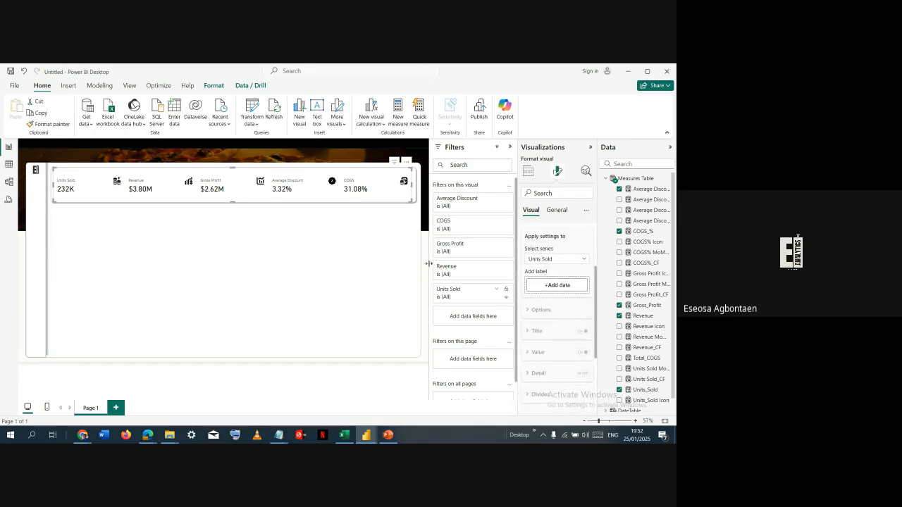
# - Check the KPI cards in the Portfolio Dashboard report, and add the Units Sold MoM%Δ measure as the Units Sold card's reference label here
pyautogui.hotkey('alt', 'Tab')
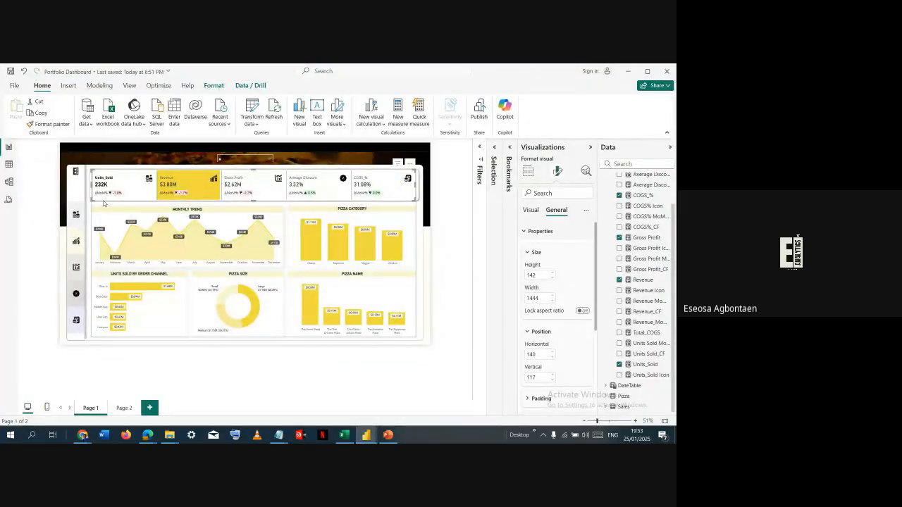
pyautogui.hotkey('alt', 'Tab')
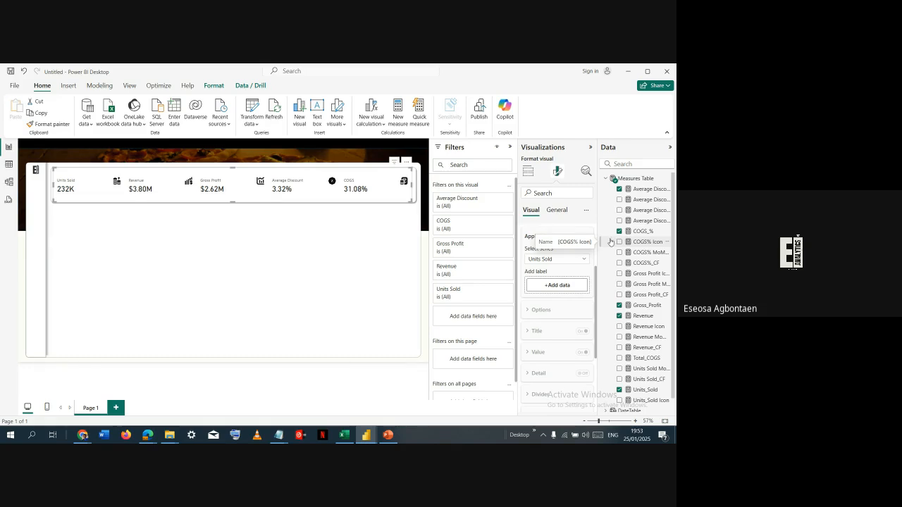
pyautogui.click(564, 261)
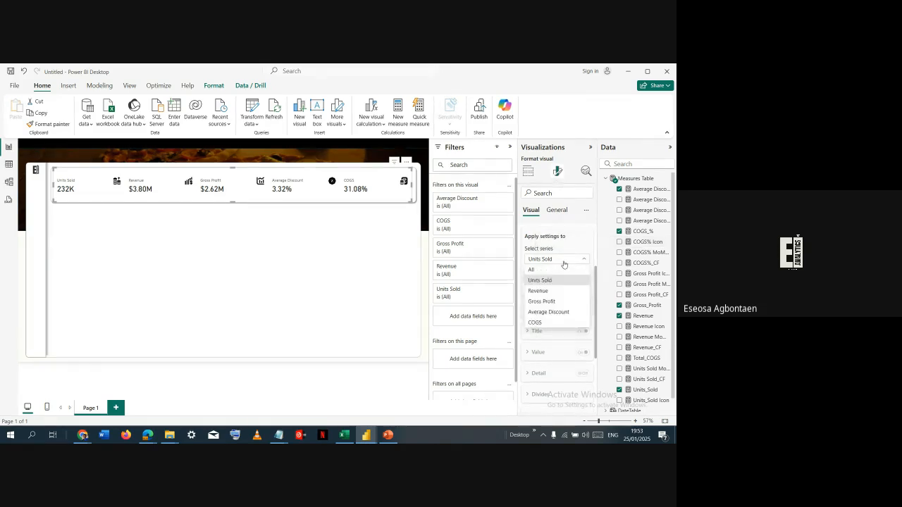
pyautogui.click(574, 238)
pyautogui.scroll(-1, 662, 332)
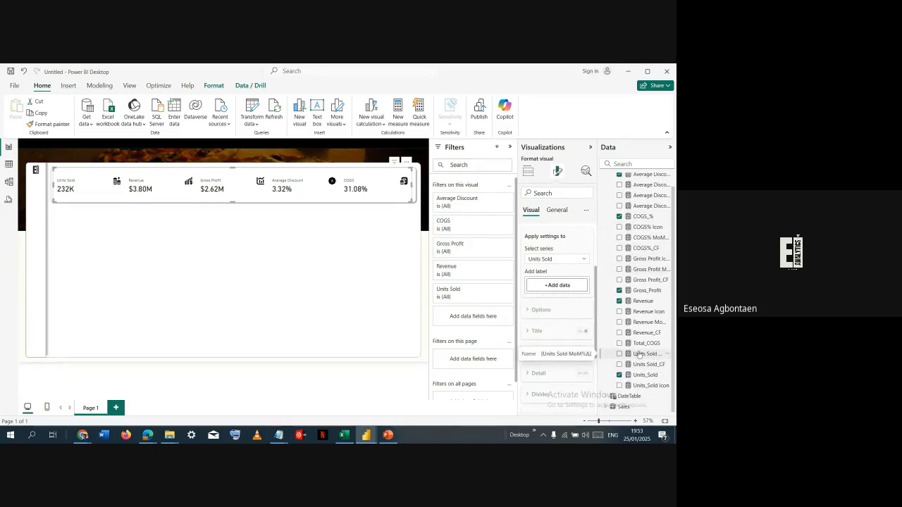
pyautogui.moveTo(641, 354); pyautogui.dragTo(556, 289)
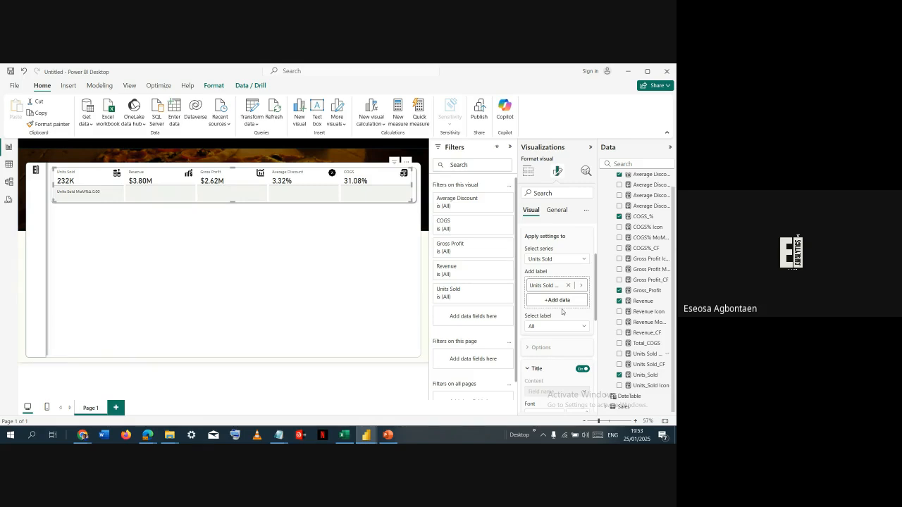
# - Turn off the reference label divider for all series of the card visual
pyautogui.click(564, 260)
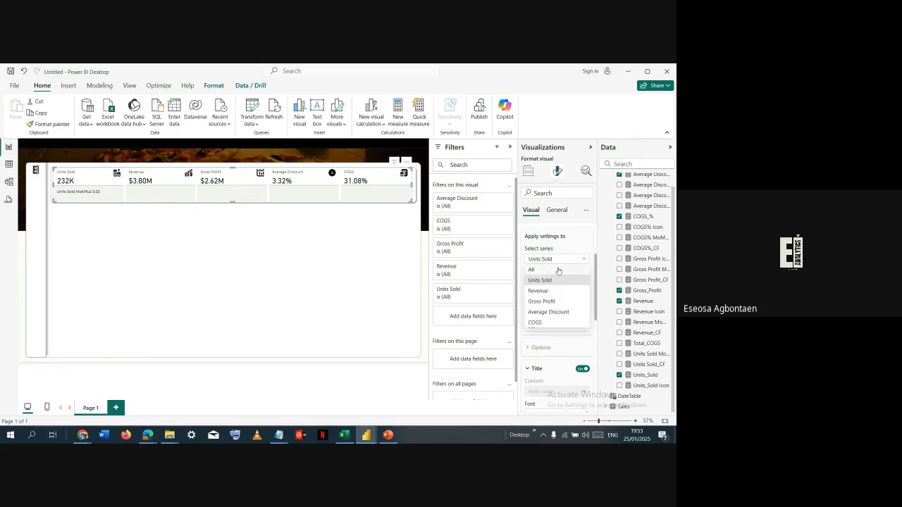
pyautogui.click(564, 285)
pyautogui.scroll(-2, 564, 286)
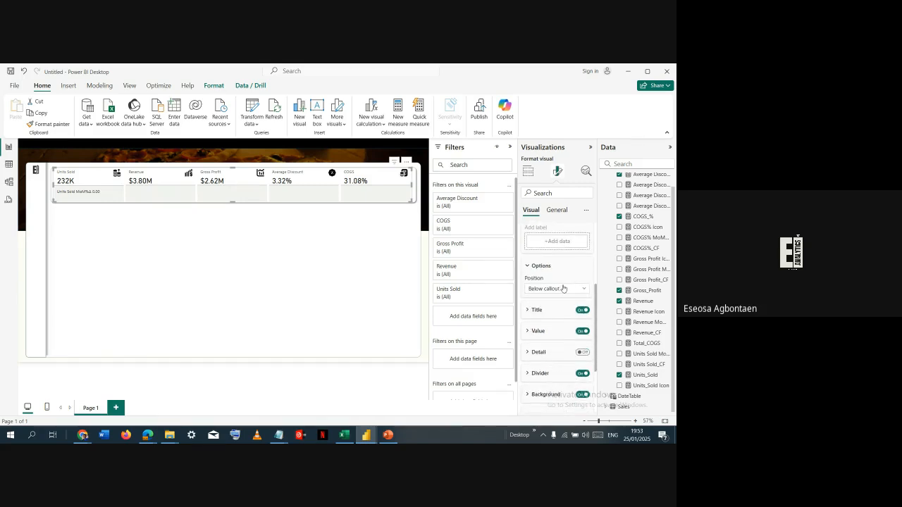
pyautogui.click(583, 374)
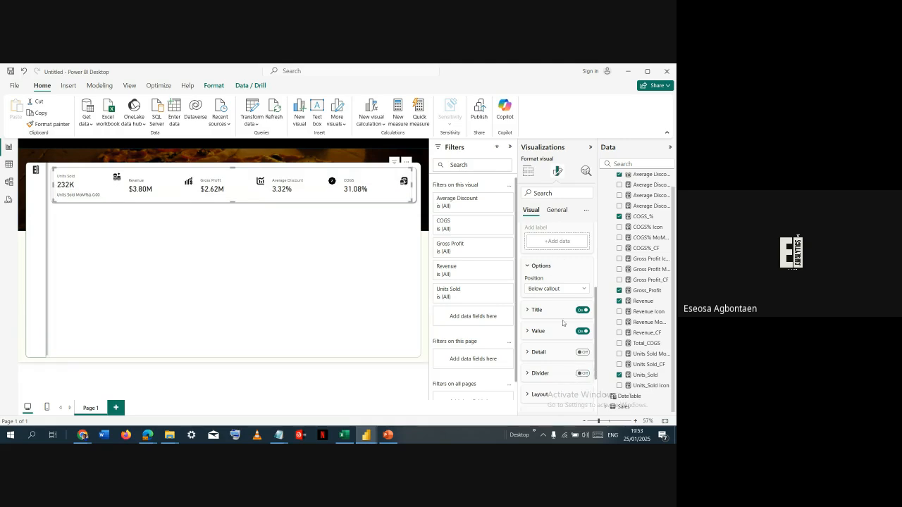
# - Switch the reference label settings back to the Units Sold series and turn off the label's value
pyautogui.scroll(3, 563, 320)
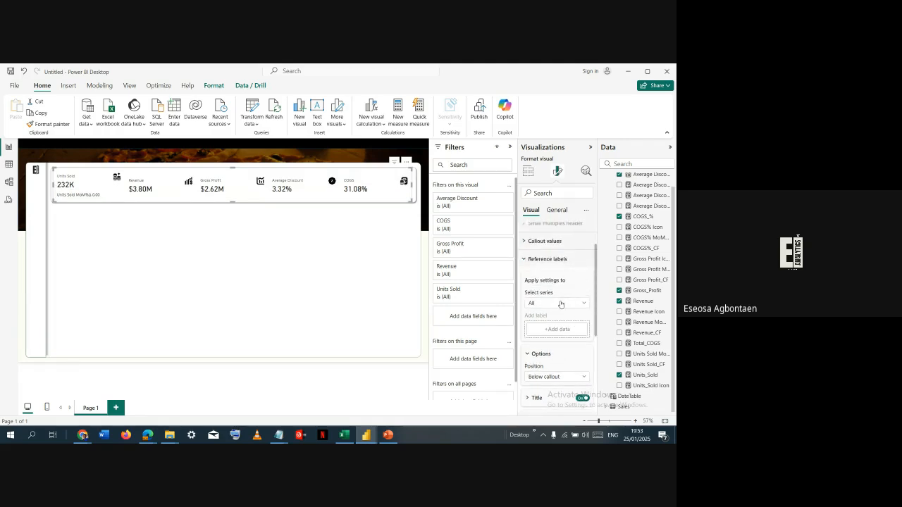
pyautogui.click(561, 305)
pyautogui.click(559, 326)
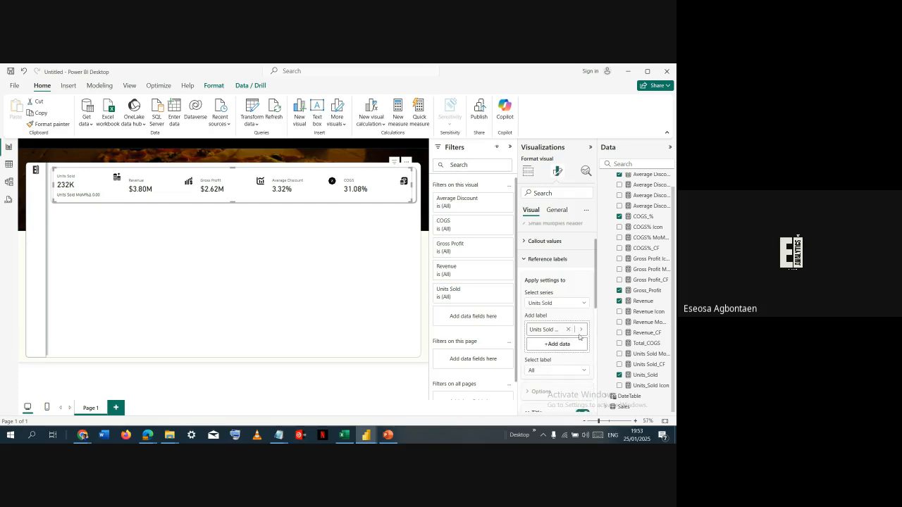
pyautogui.scroll(-1, 572, 331)
pyautogui.scroll(-1, 512, 384)
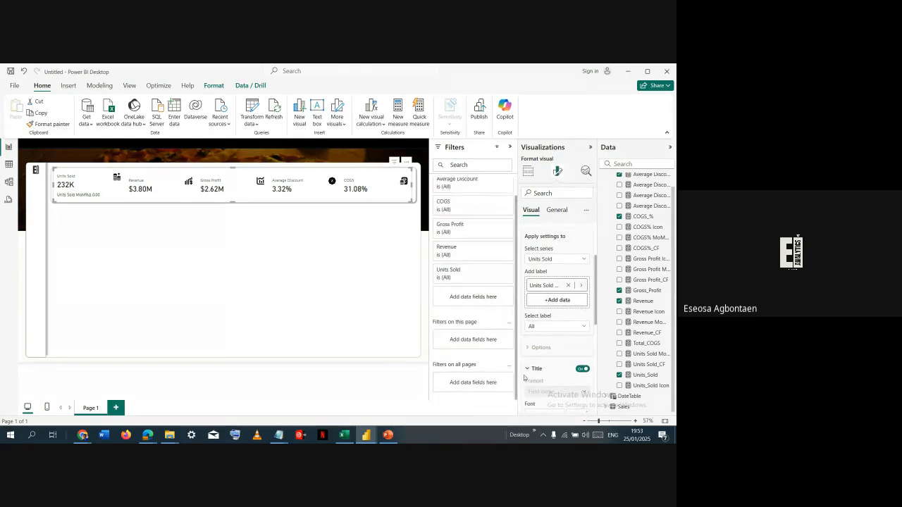
pyautogui.scroll(-2, 536, 352)
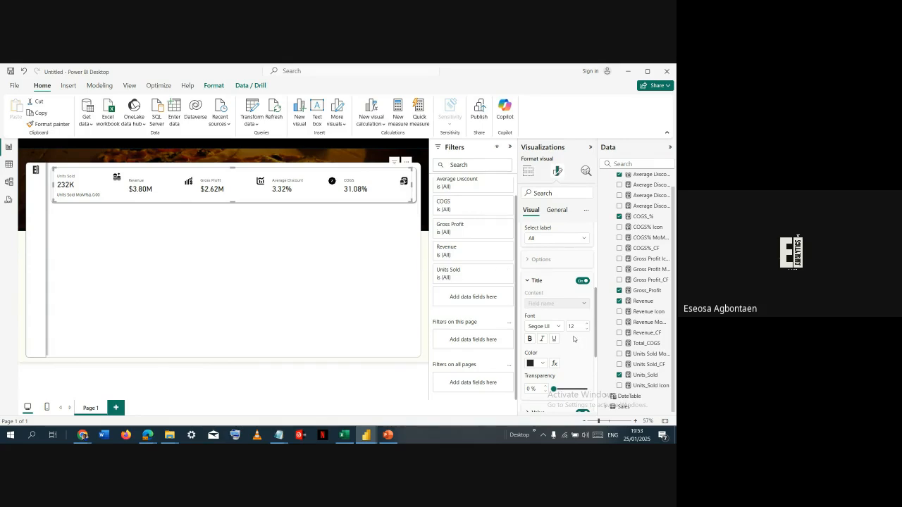
pyautogui.scroll(-3, 572, 339)
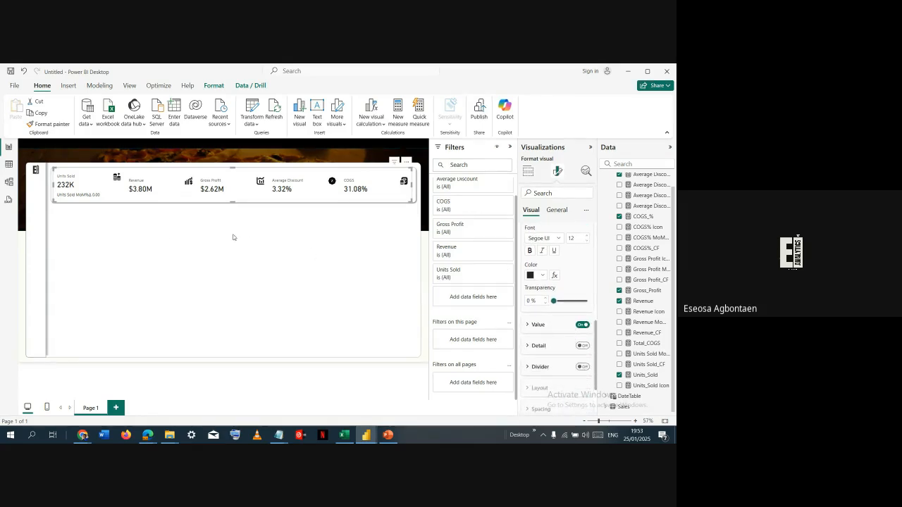
pyautogui.scroll(3, 563, 289)
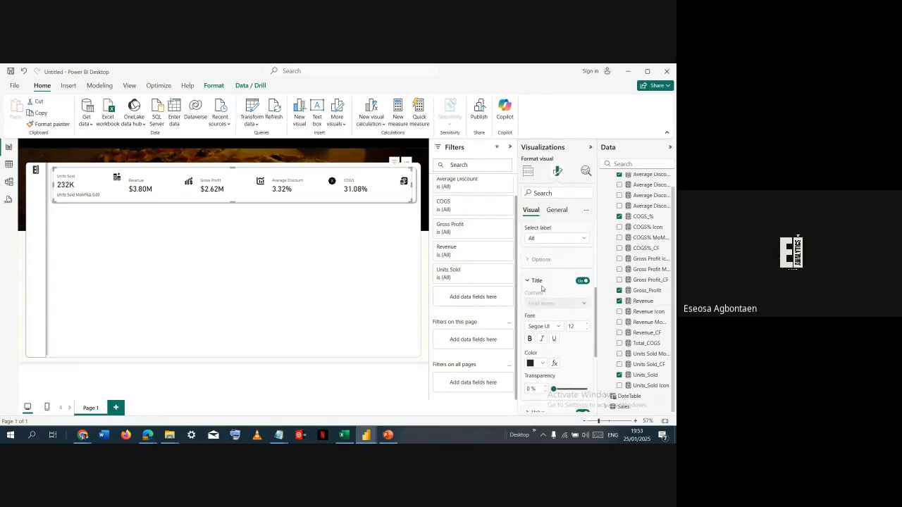
pyautogui.scroll(-1, 557, 317)
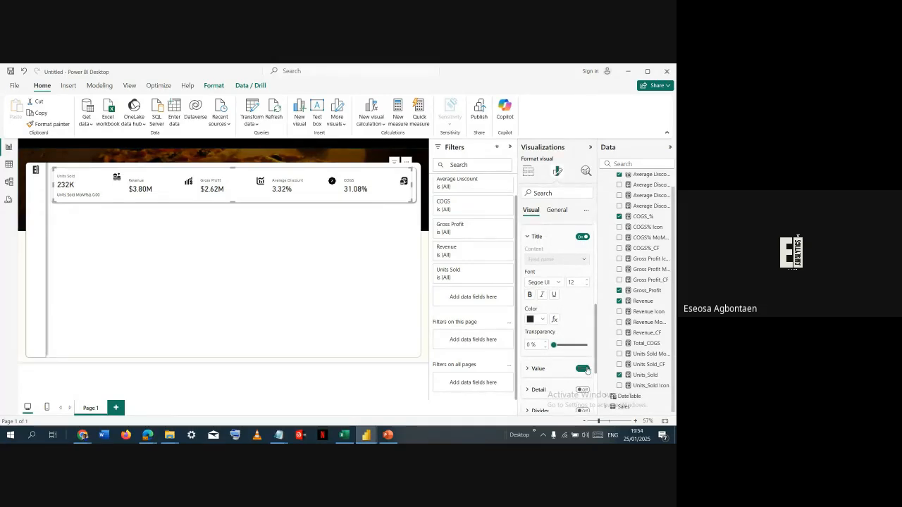
pyautogui.click(585, 369)
pyautogui.scroll(-1, 547, 367)
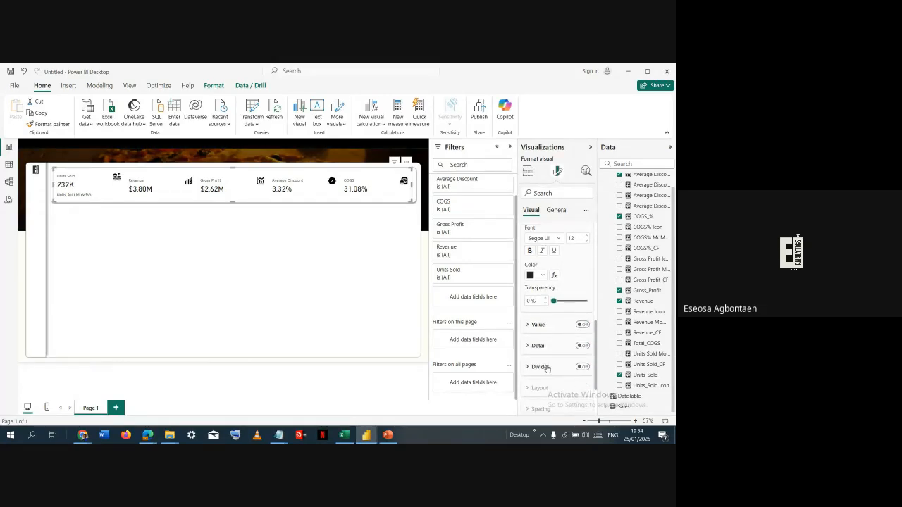
# - Turn on the detail for the Units Sold MoM%Δ reference label and add the Units_Sold Icon measure as its data
pyautogui.click(583, 346)
pyautogui.click(550, 348)
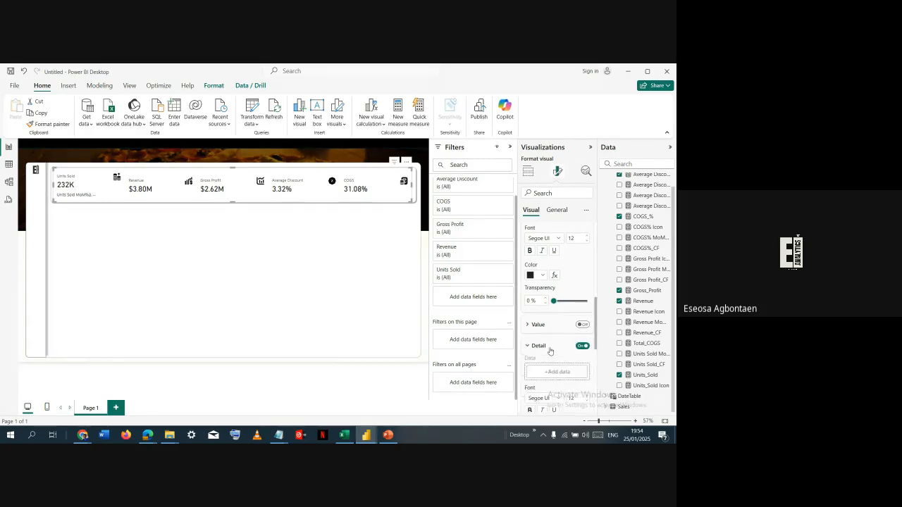
pyautogui.scroll(1, 557, 279)
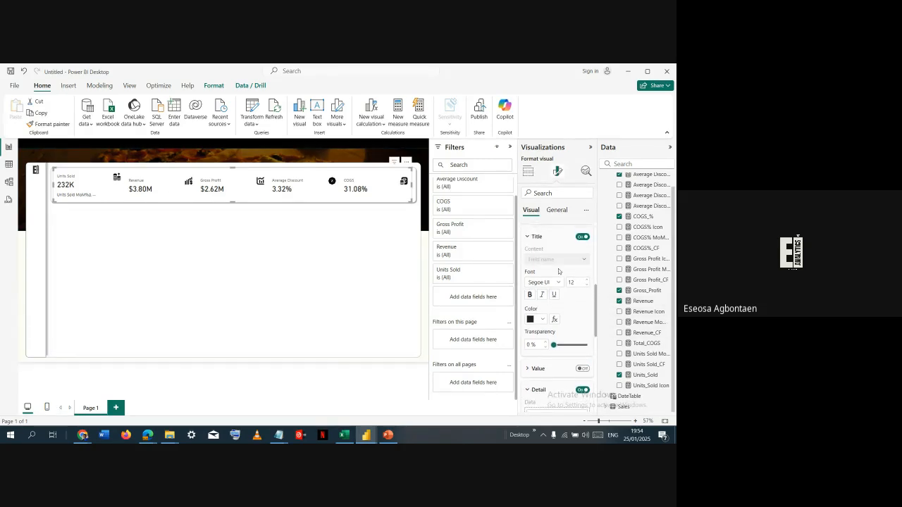
pyautogui.scroll(2, 560, 266)
pyautogui.click(562, 283)
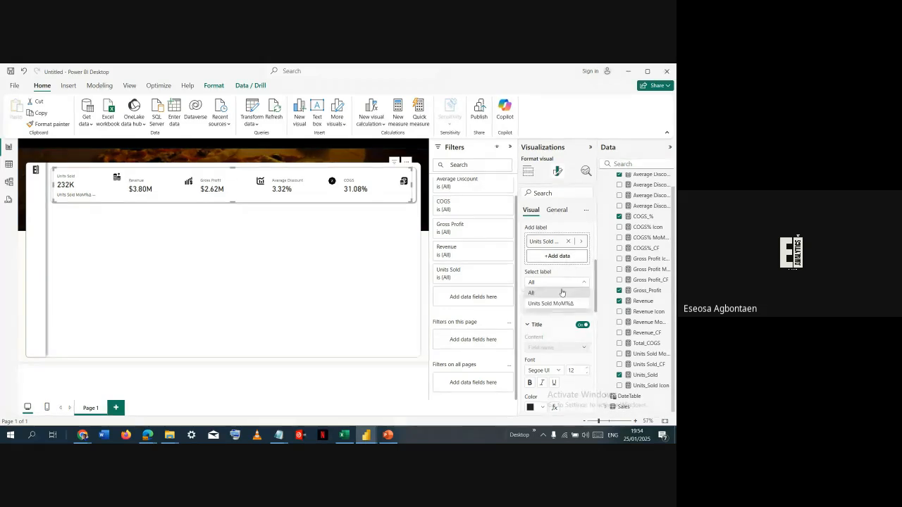
pyautogui.click(561, 303)
pyautogui.scroll(-3, 560, 303)
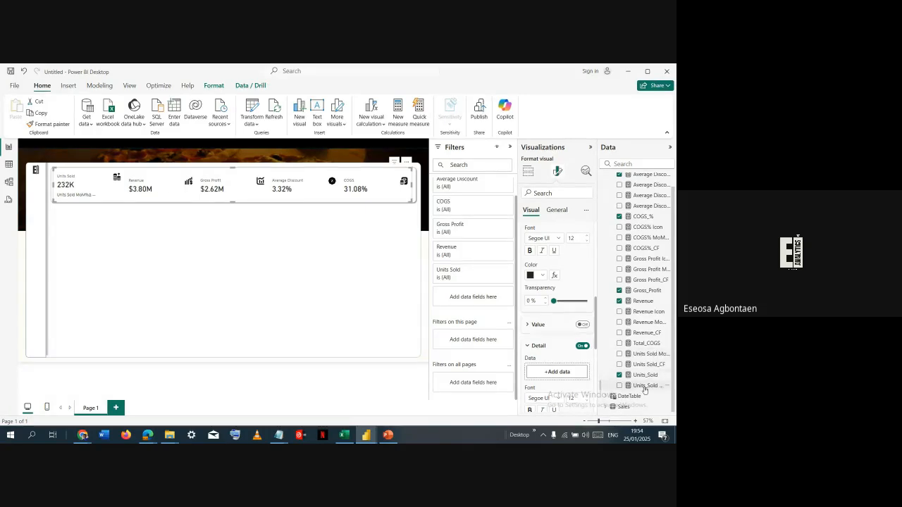
pyautogui.moveTo(644, 388); pyautogui.dragTo(565, 372)
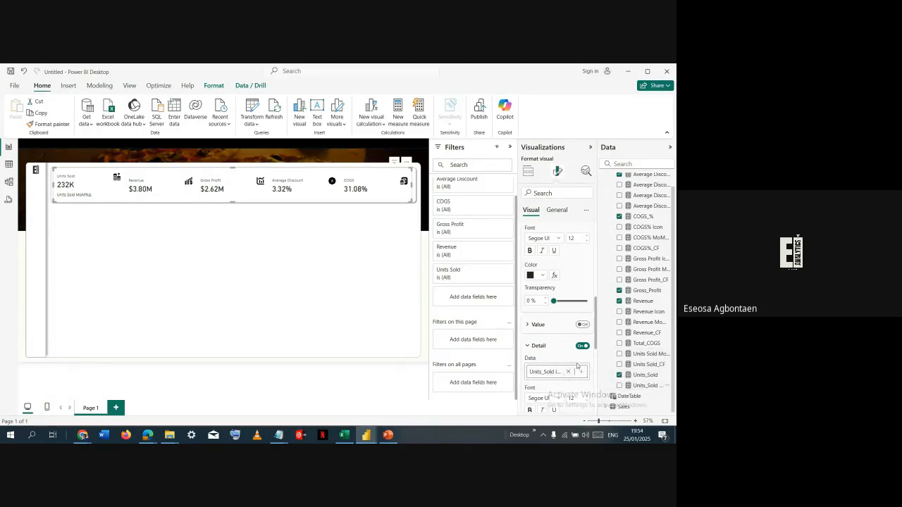
pyautogui.scroll(-2, 553, 344)
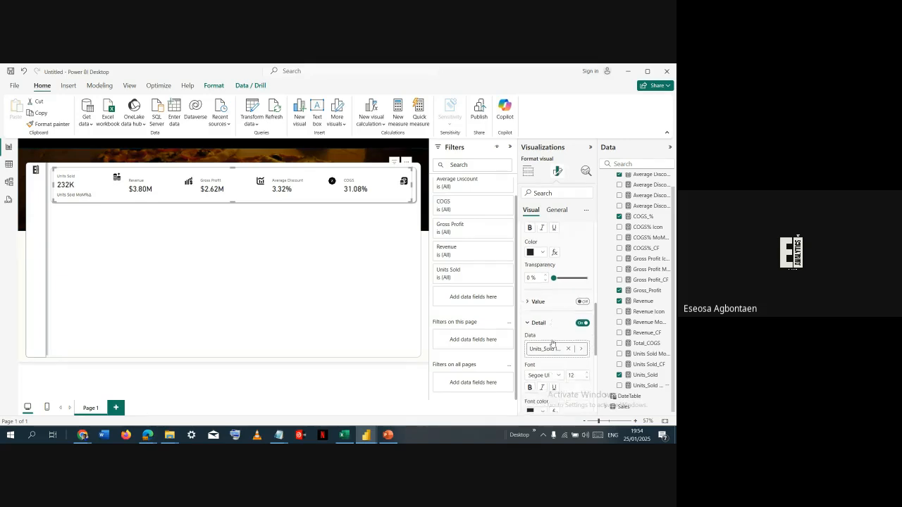
pyautogui.scroll(3, 553, 344)
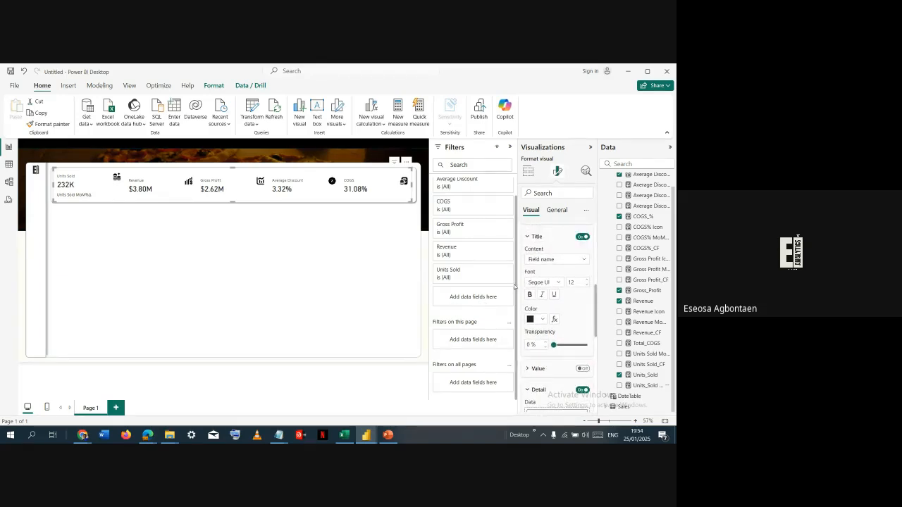
# - Change the Units Sold reference label's title content to Custom with the text MoM%Δ
pyautogui.scroll(-2, 554, 353)
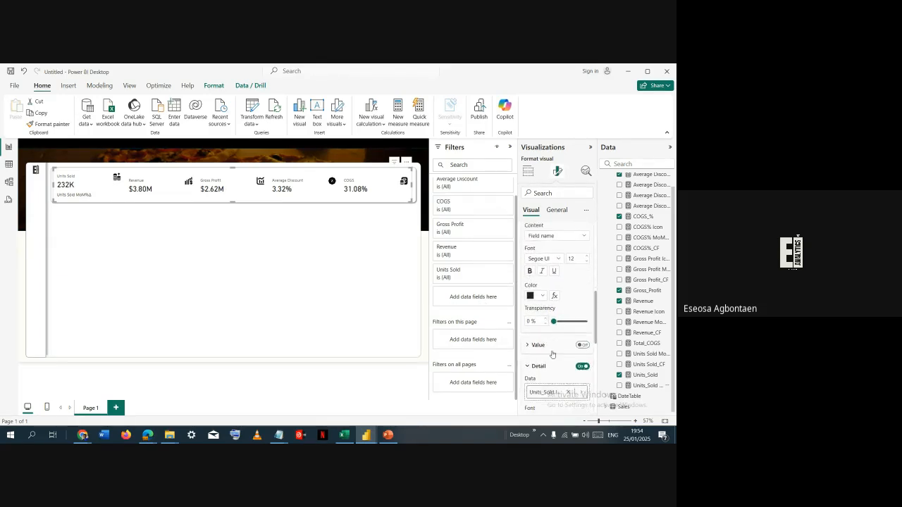
pyautogui.scroll(-2, 554, 354)
pyautogui.scroll(3, 557, 340)
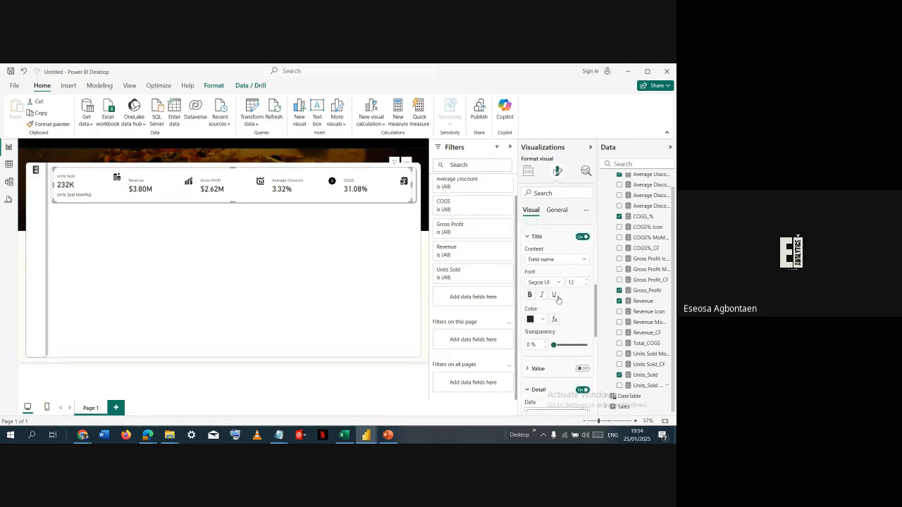
pyautogui.click(559, 259)
pyautogui.click(557, 279)
pyautogui.click(554, 281)
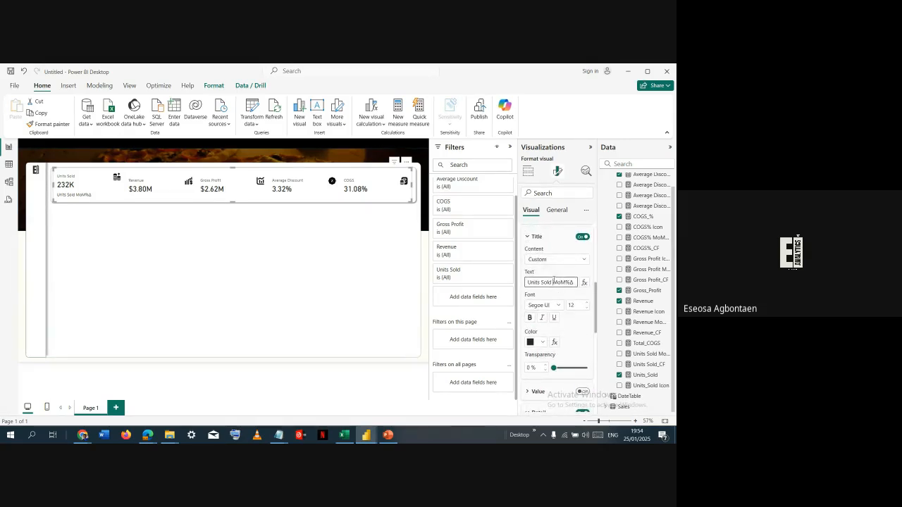
pyautogui.hotkey('ctrl', 'shift', 'Left')
pyautogui.hotkey('ctrl', 'shift', 'Left')
pyautogui.press('BackSpace')
pyautogui.click(562, 274)
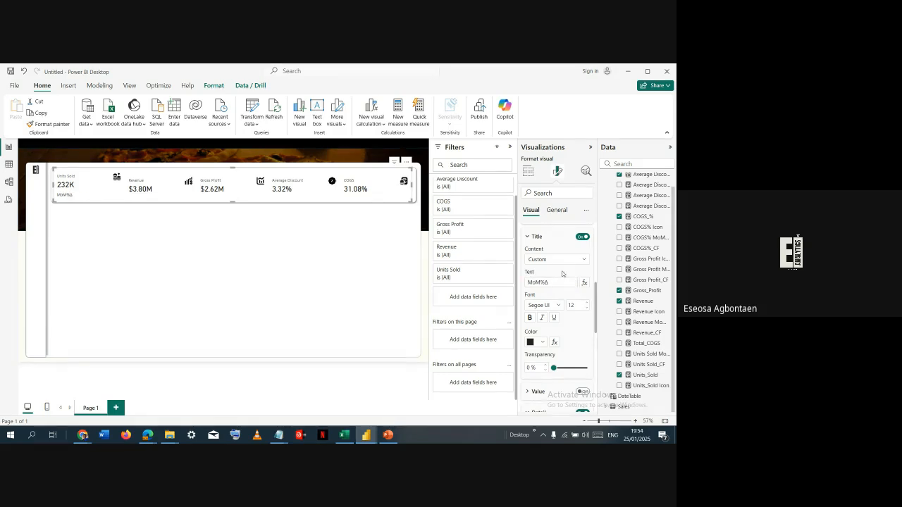
# - Examine the label's detail settings and the full formula of the Units_Sold Icon measure
pyautogui.scroll(-3, 562, 275)
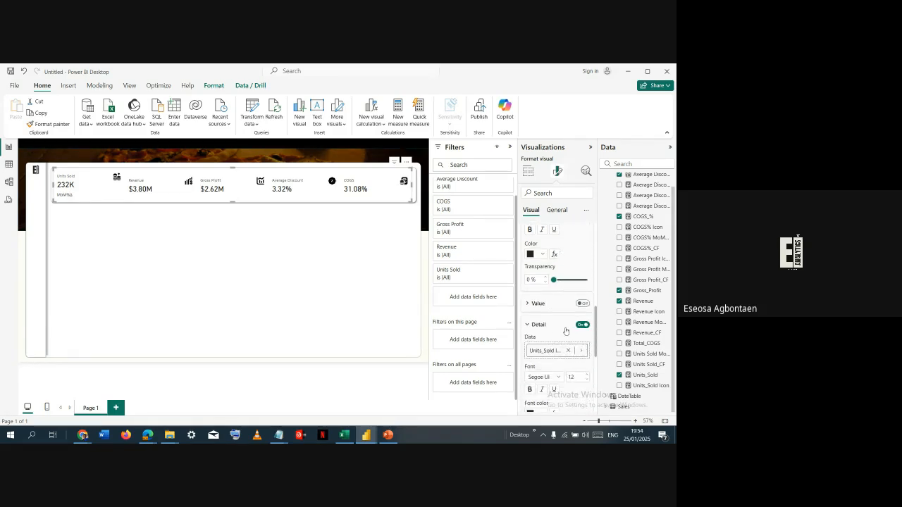
pyautogui.scroll(-1, 549, 322)
pyautogui.scroll(-1, 542, 319)
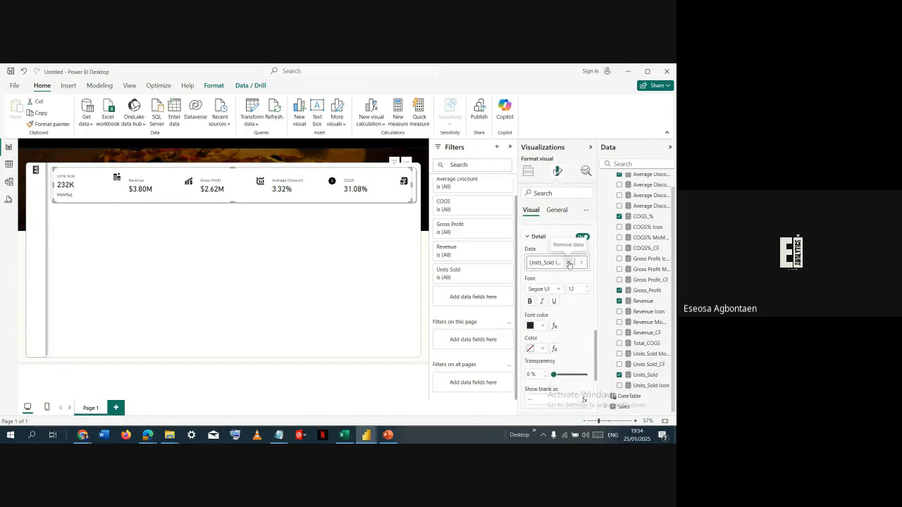
pyautogui.click(647, 386)
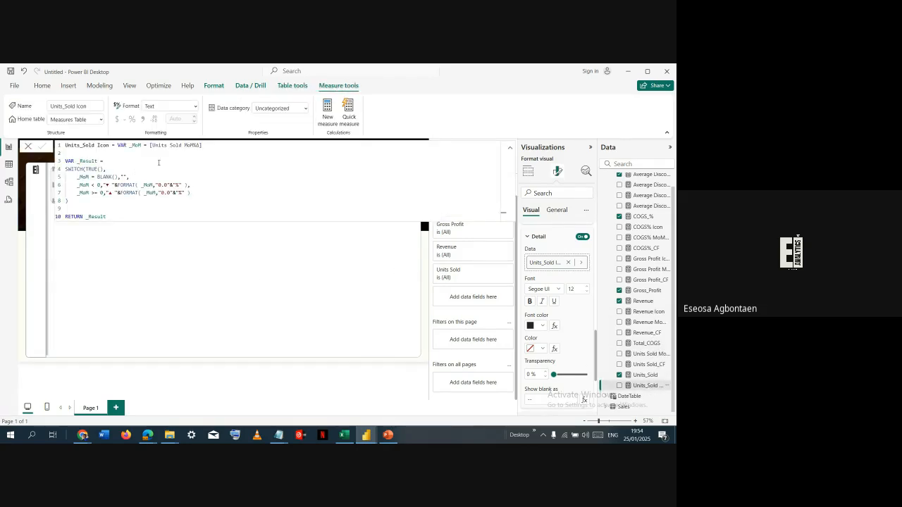
pyautogui.click(161, 162)
pyautogui.click(153, 194)
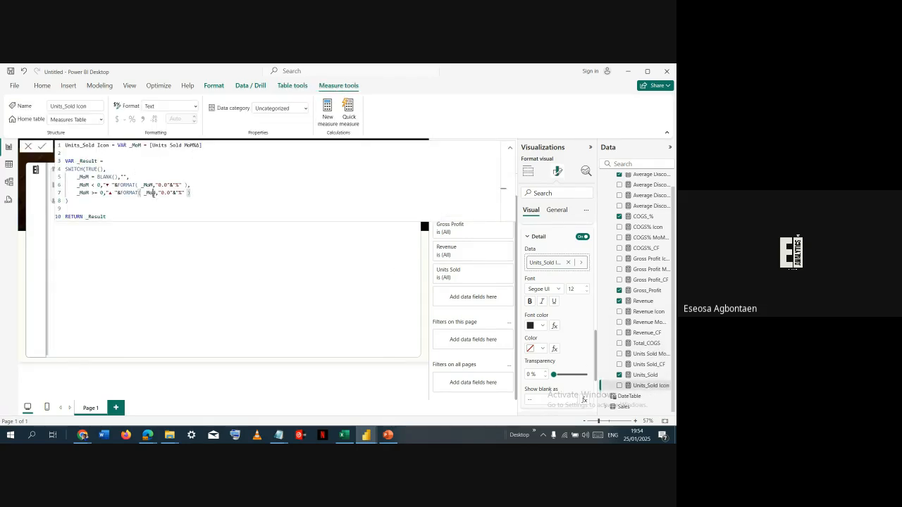
pyautogui.click(164, 192)
pyautogui.click(155, 217)
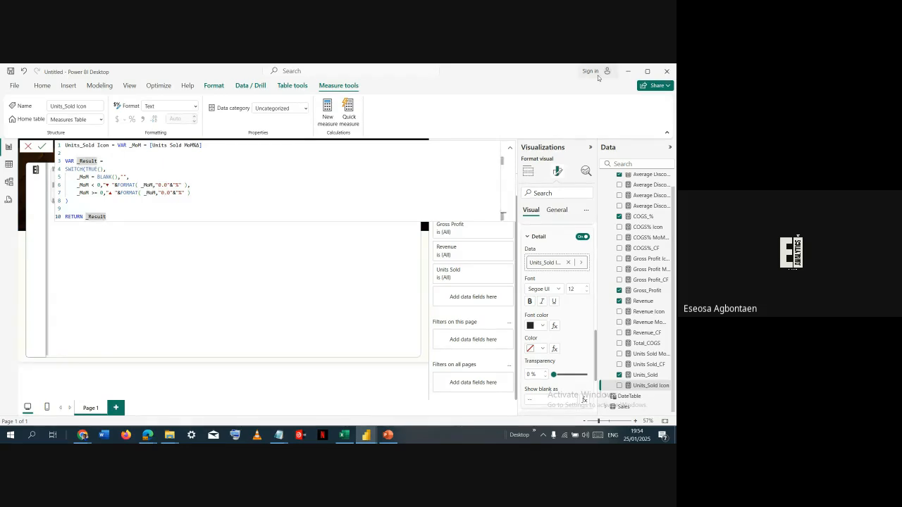
pyautogui.click(510, 148)
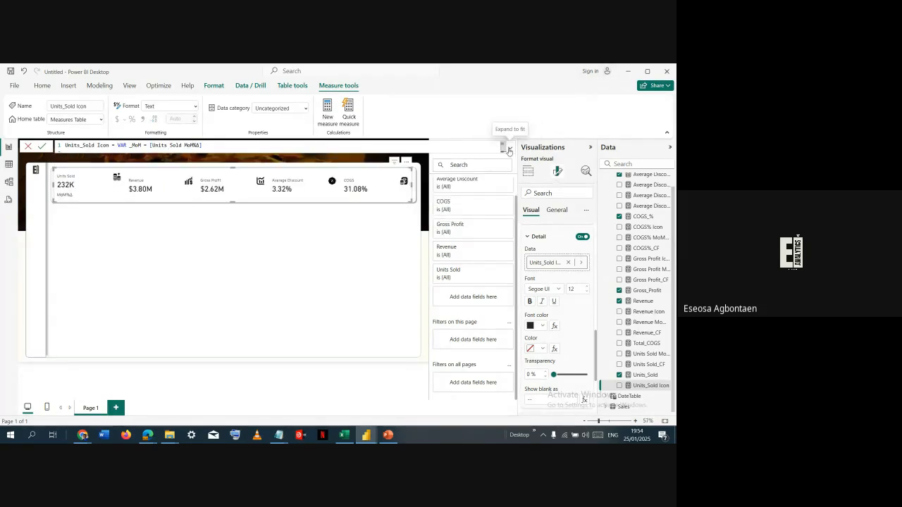
# - Format the Units Sold MoM%Δ measure as a percentage
pyautogui.click(649, 355)
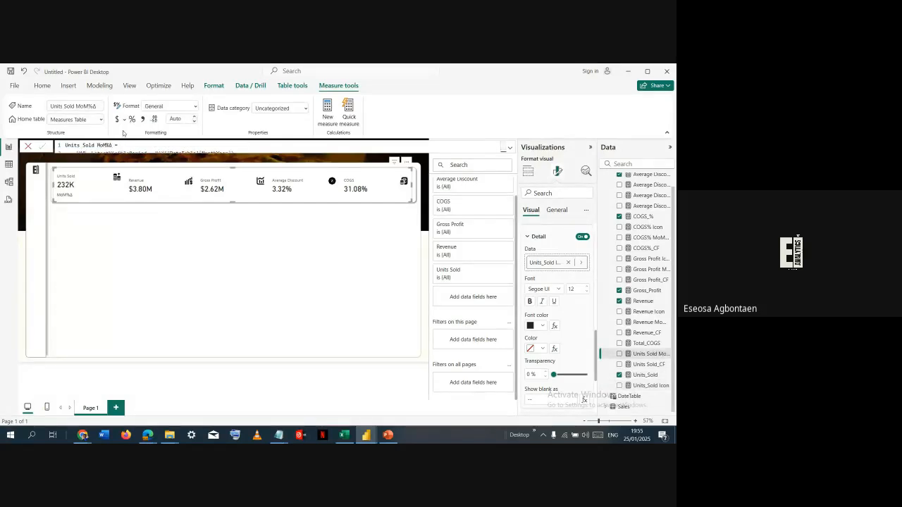
pyautogui.click(134, 122)
pyautogui.scroll(5, 547, 268)
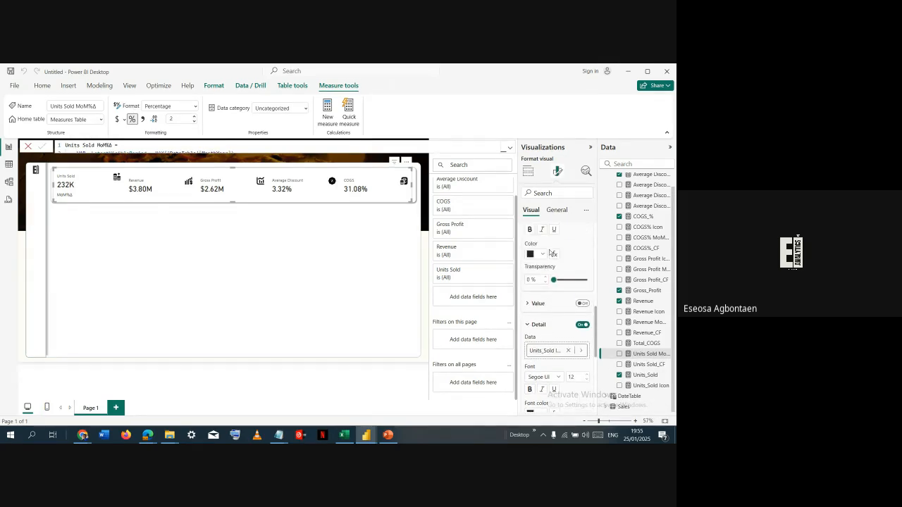
# - Remove the Units_Sold Icon measure from the Units Sold MoM%Δ label's detail data and add it again
pyautogui.click(574, 239)
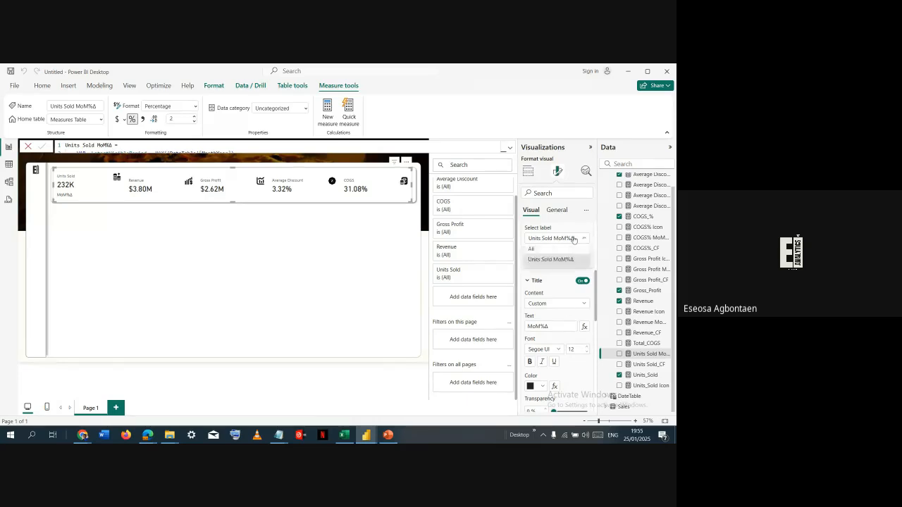
pyautogui.click(571, 259)
pyautogui.scroll(3, 561, 296)
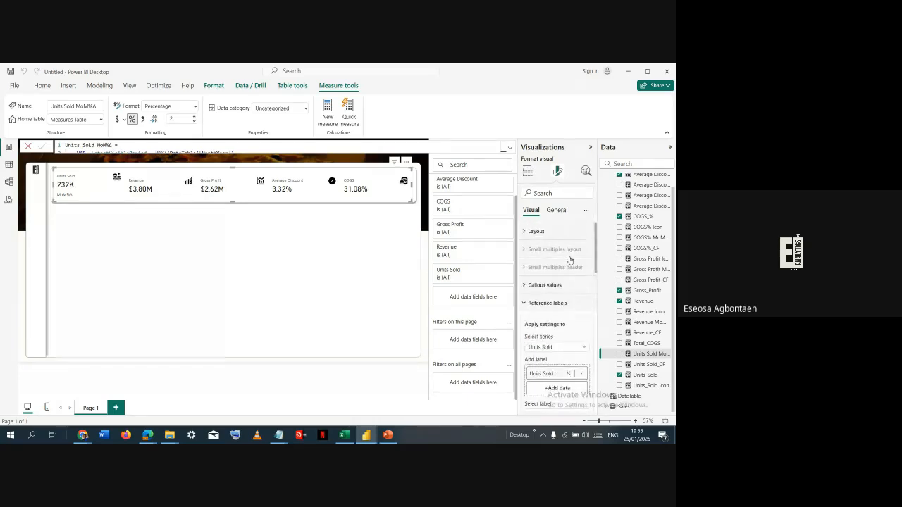
pyautogui.scroll(-10, 557, 311)
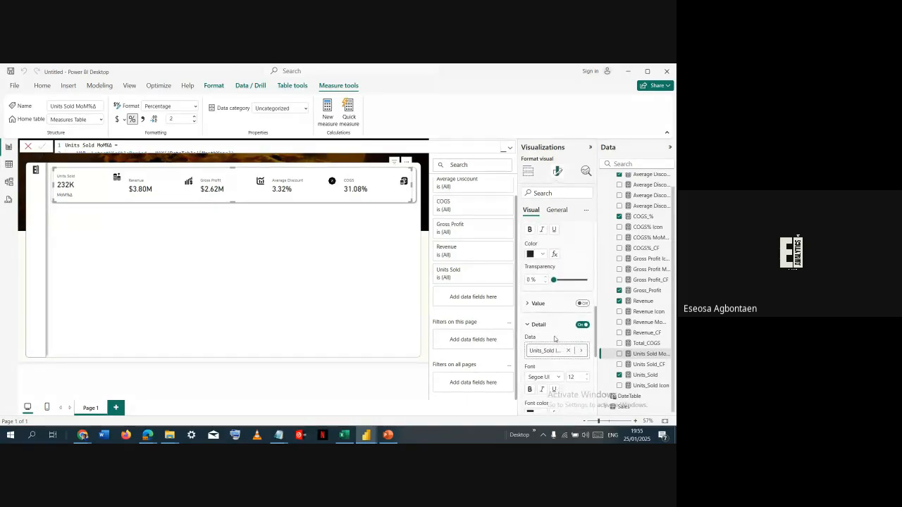
pyautogui.click(568, 307)
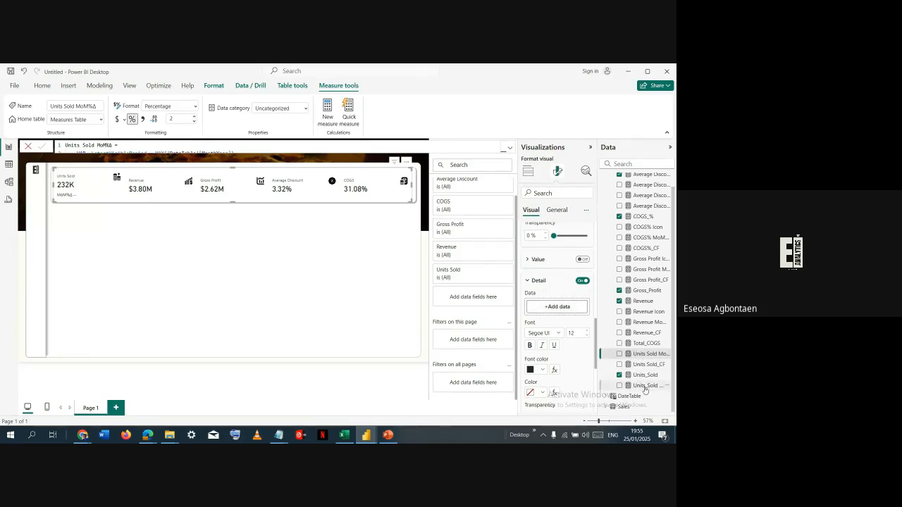
pyautogui.moveTo(645, 386); pyautogui.dragTo(556, 307)
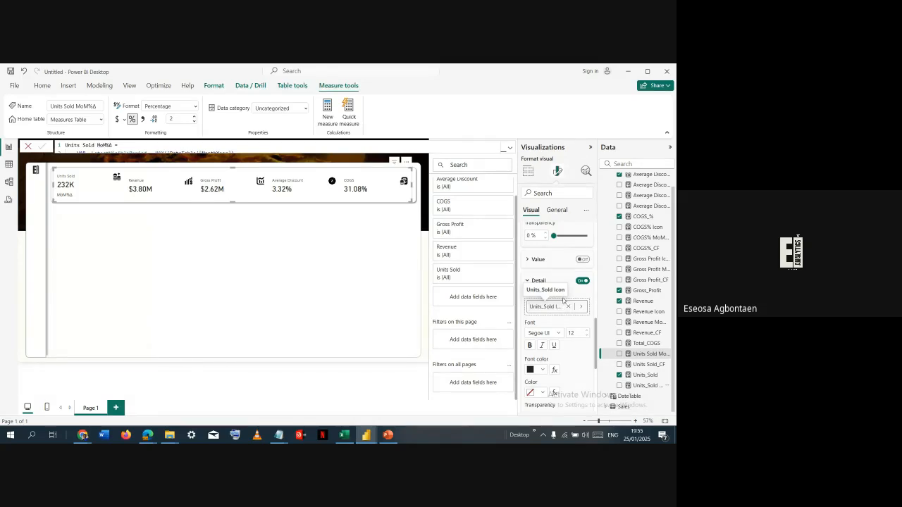
# - Replace the reference label's detail data with the Units Sold MoM%Δ measure, turning the label's value on for comparison and off again
pyautogui.scroll(-3, 567, 318)
pyautogui.scroll(-5, 573, 341)
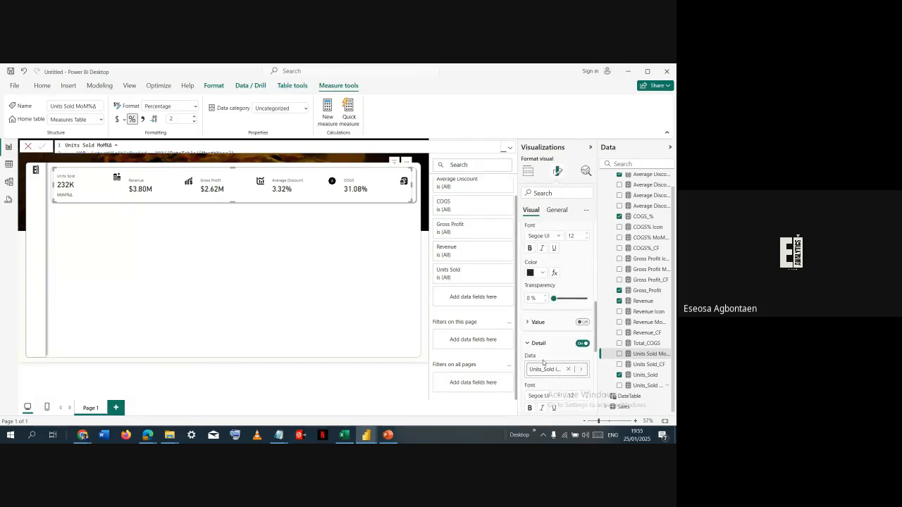
pyautogui.scroll(-2, 547, 360)
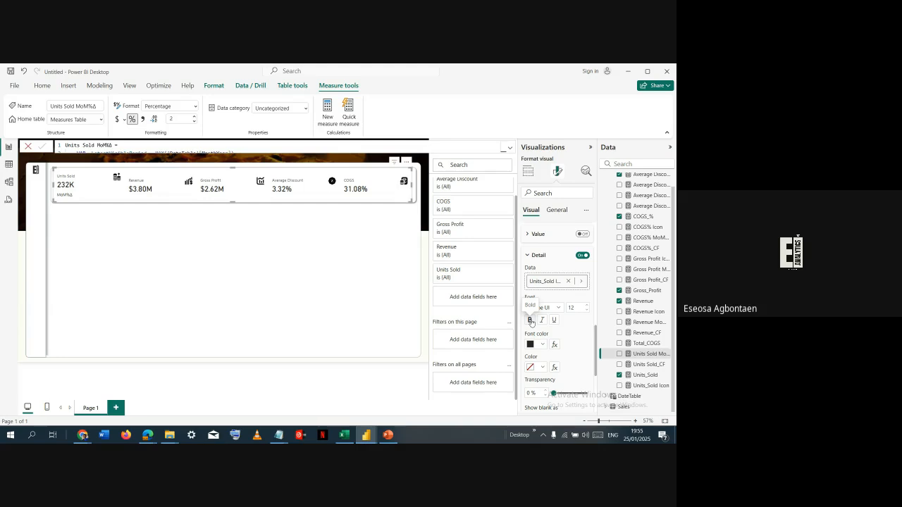
pyautogui.click(582, 234)
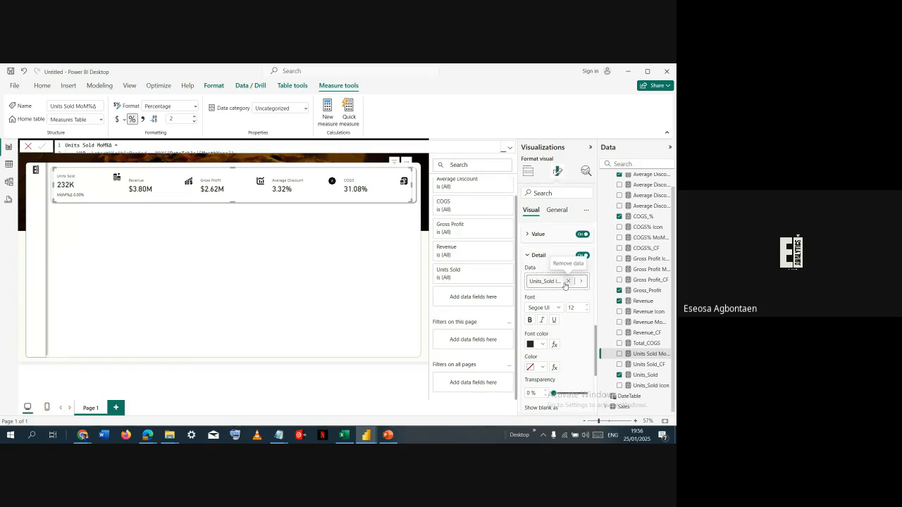
pyautogui.click(566, 283)
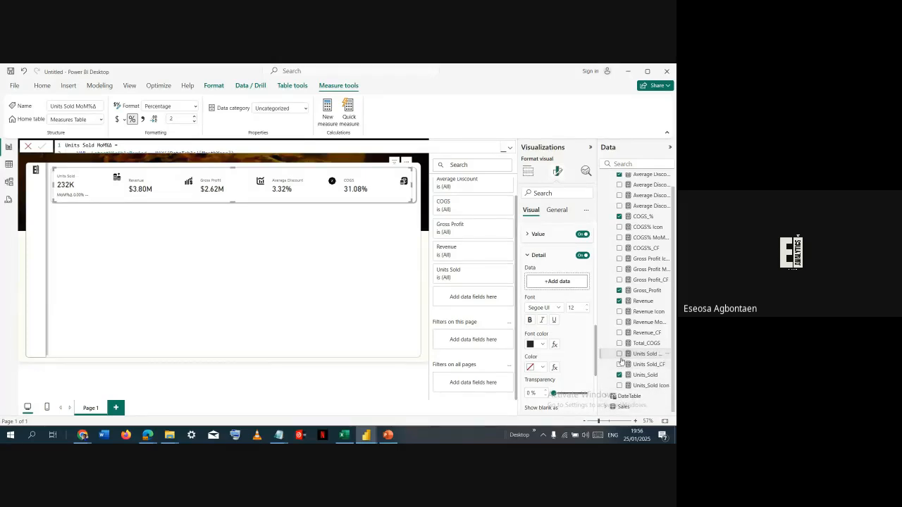
pyautogui.moveTo(633, 355); pyautogui.dragTo(566, 281)
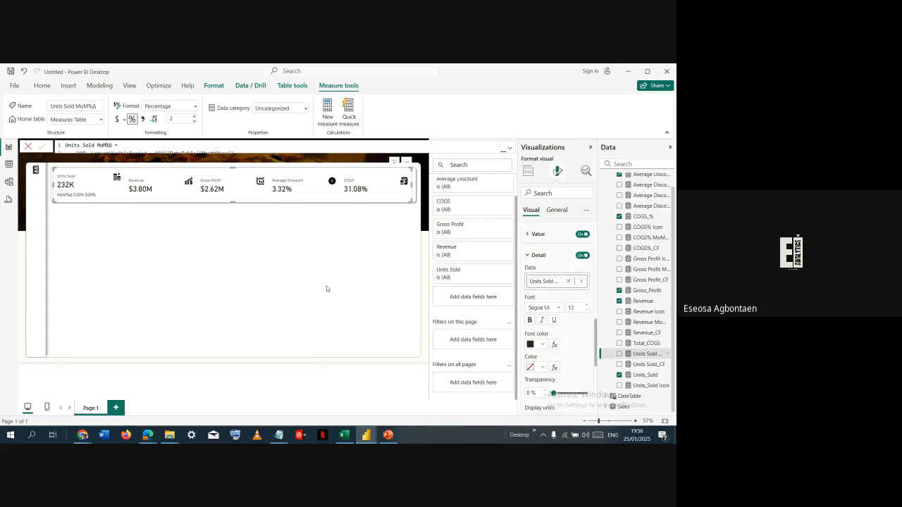
pyautogui.click(584, 235)
# - Check the Units Sold card in the Portfolio Dashboard report, and review the Units_Sold Icon measure's formula back in the untitled report
pyautogui.hotkey('alt', 'Tab')
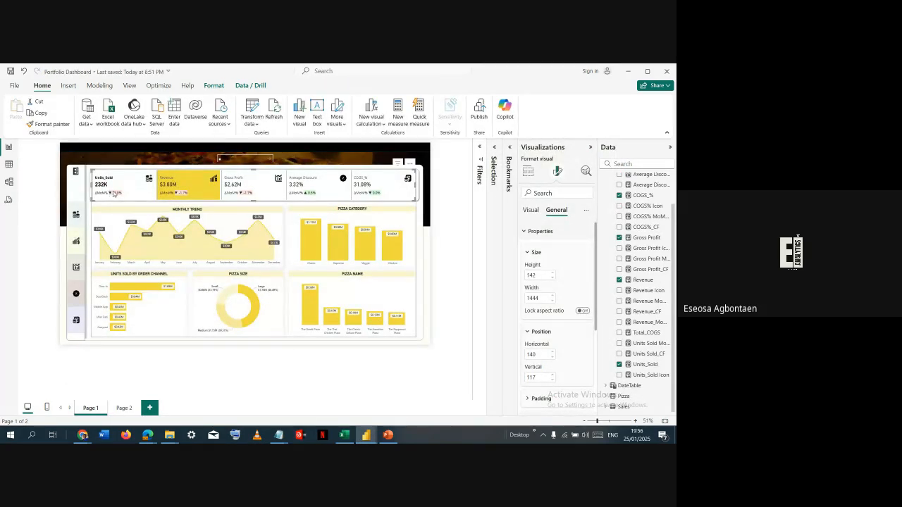
pyautogui.hotkey('alt', 'Tab')
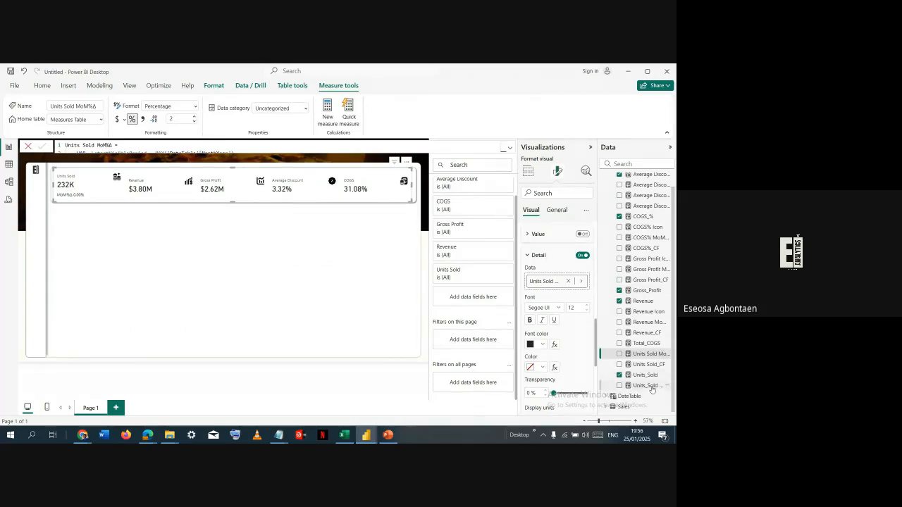
pyautogui.click(650, 387)
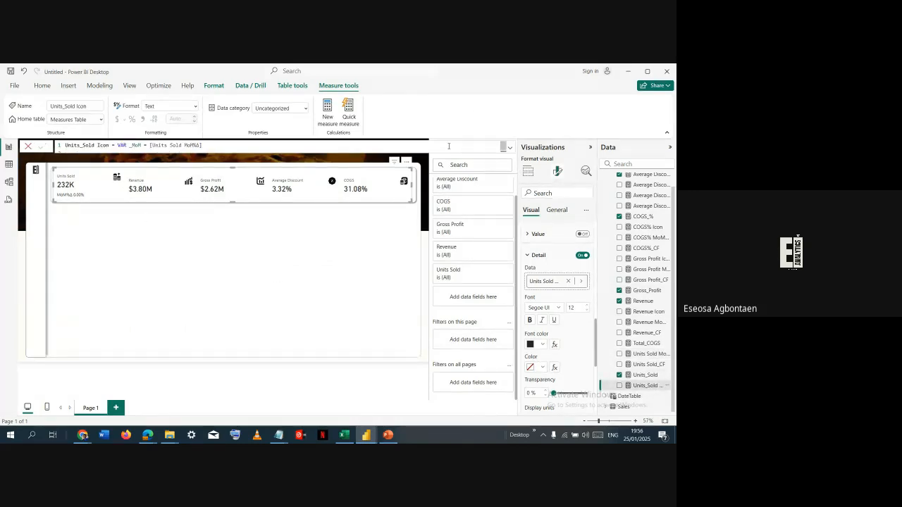
pyautogui.click(510, 148)
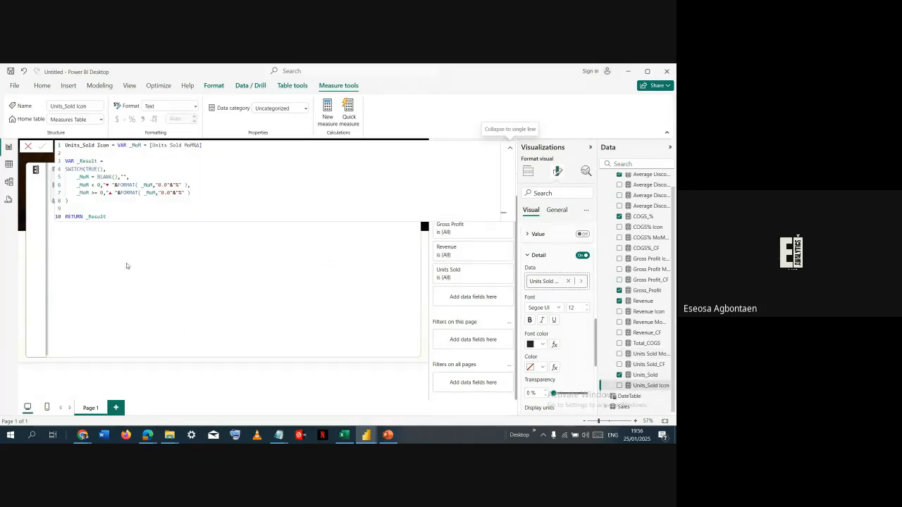
pyautogui.click(108, 184)
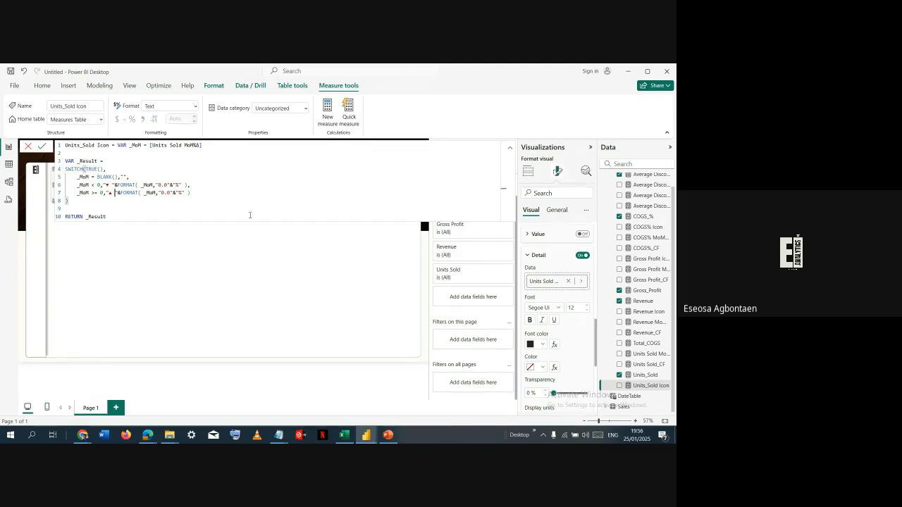
pyautogui.click(111, 215)
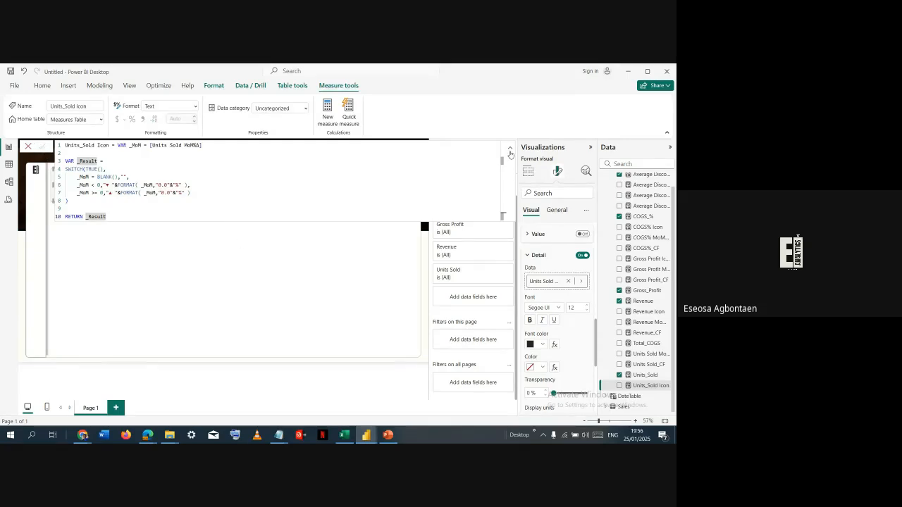
pyautogui.click(511, 150)
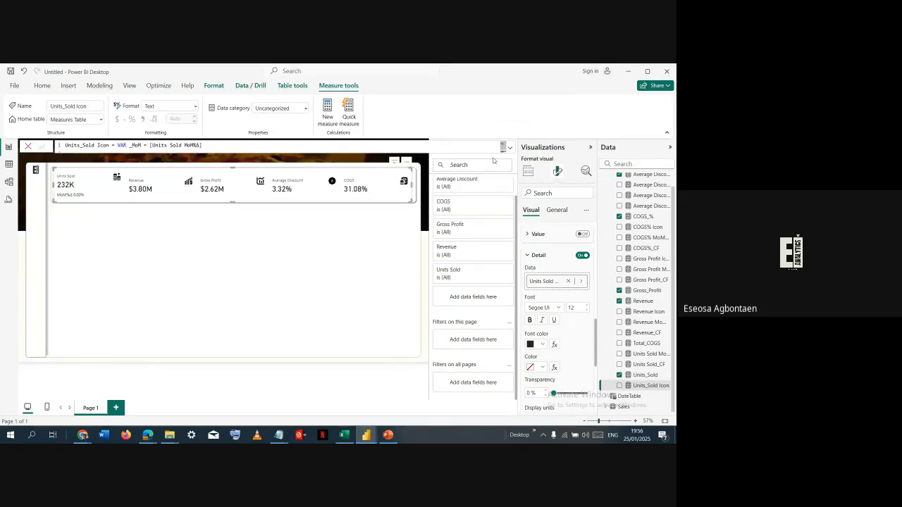
# - Add an empty slicer below the KPI cards and narrow it to a bit over a third of the card strip's width
pyautogui.click(129, 215)
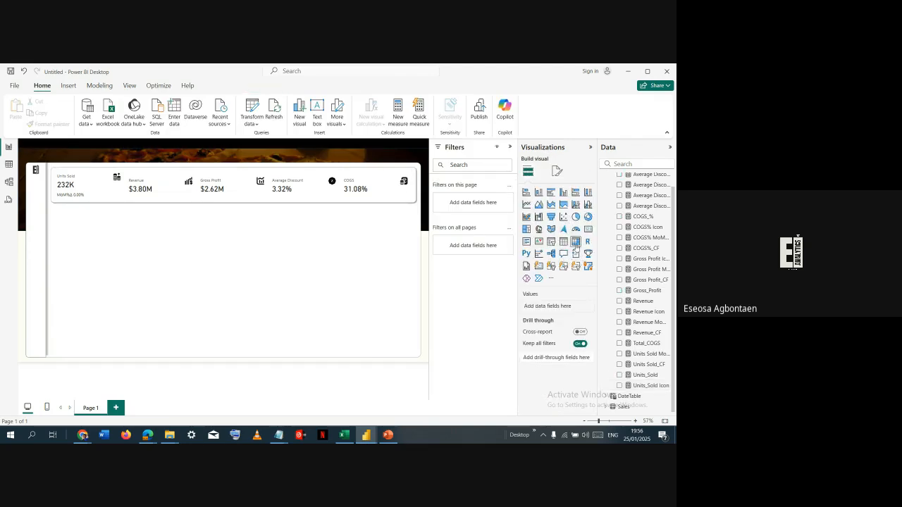
pyautogui.click(551, 241)
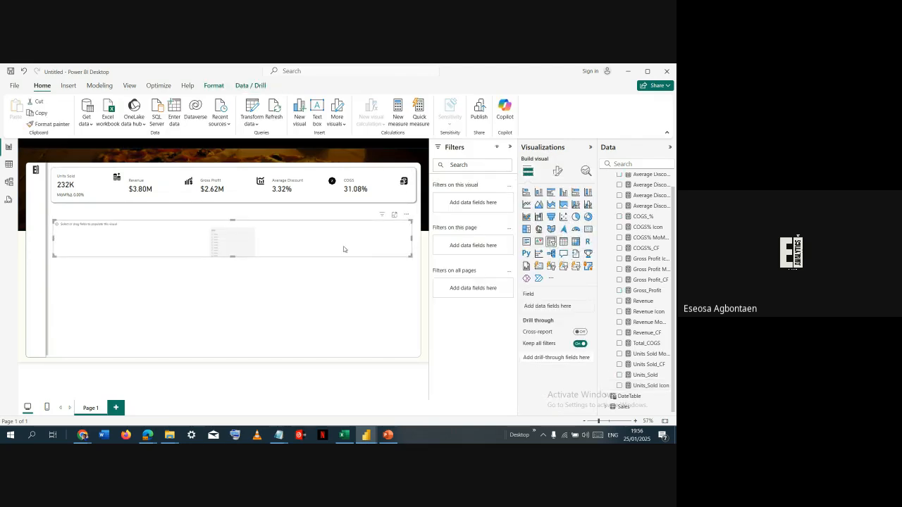
pyautogui.moveTo(412, 237); pyautogui.dragTo(193, 249)
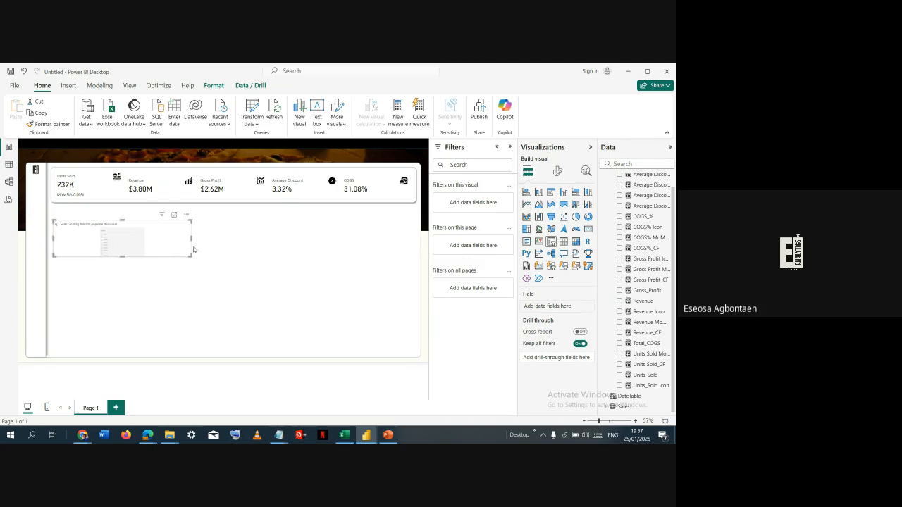
# - Create an active one-to-many relationship from DateTable's Date to Sales' order_date with single cross-filter direction, and return to the report page
pyautogui.click(5, 201)
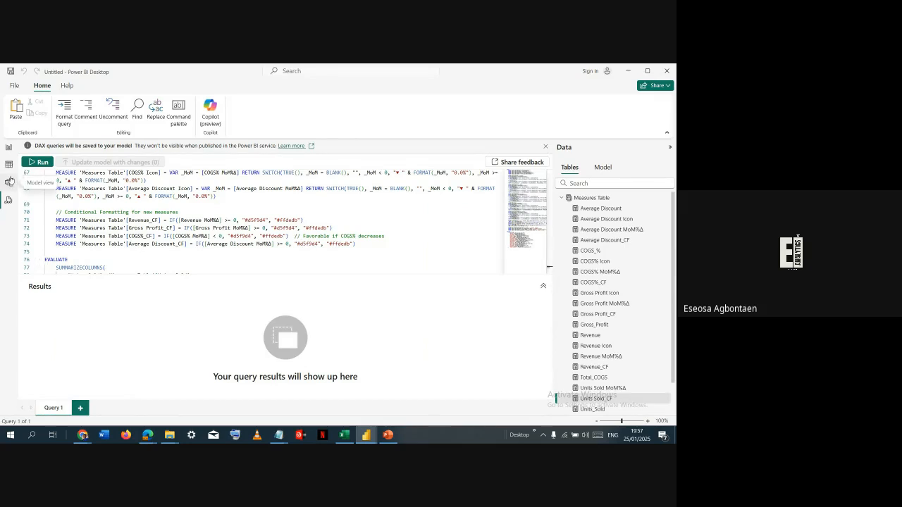
pyautogui.click(10, 181)
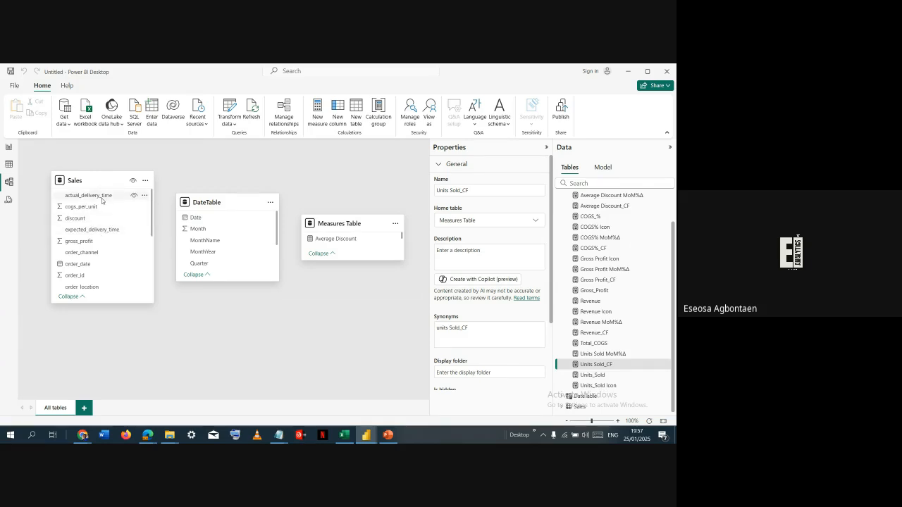
pyautogui.scroll(-2, 102, 211)
pyautogui.moveTo(196, 218); pyautogui.dragTo(99, 224)
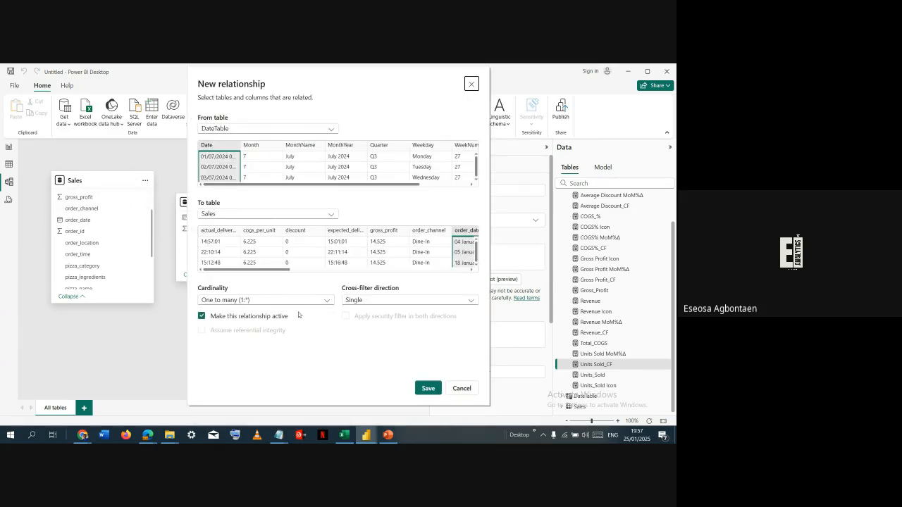
pyautogui.click(428, 388)
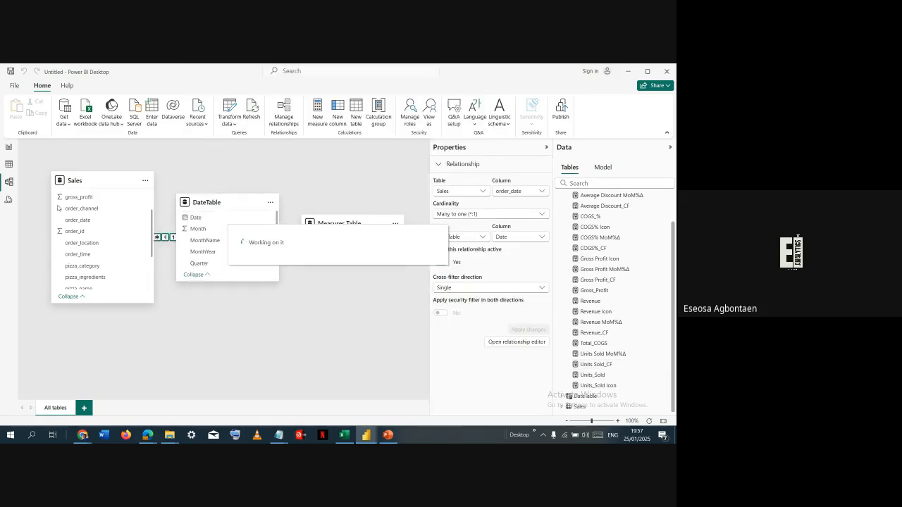
pyautogui.click(10, 147)
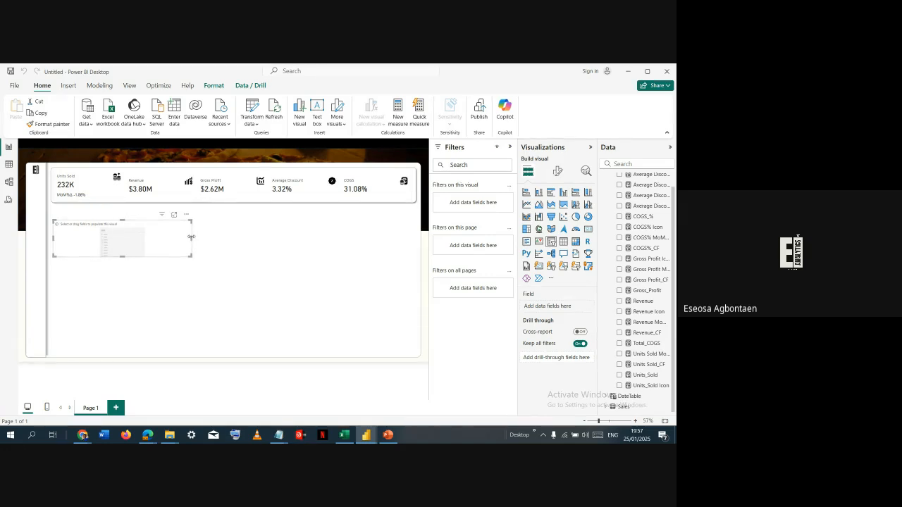
# - Narrow the empty slicer to about a quarter of the card strip's width and fill it with Month from DateTable's Date Hierarchy
pyautogui.moveTo(190, 241); pyautogui.dragTo(134, 240)
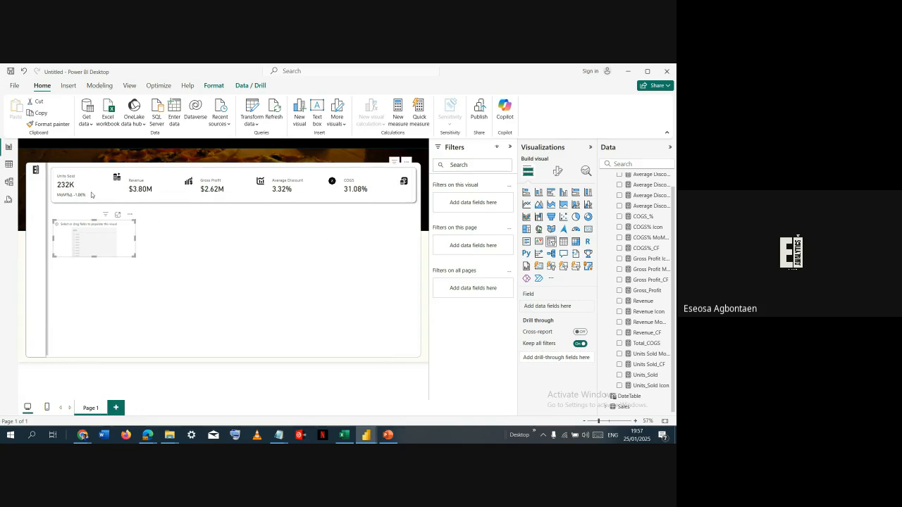
pyautogui.click(90, 194)
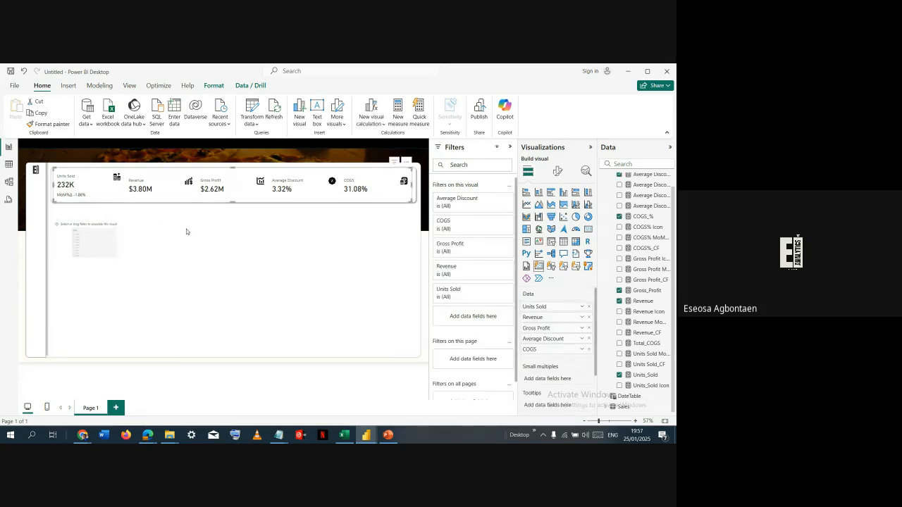
pyautogui.click(87, 232)
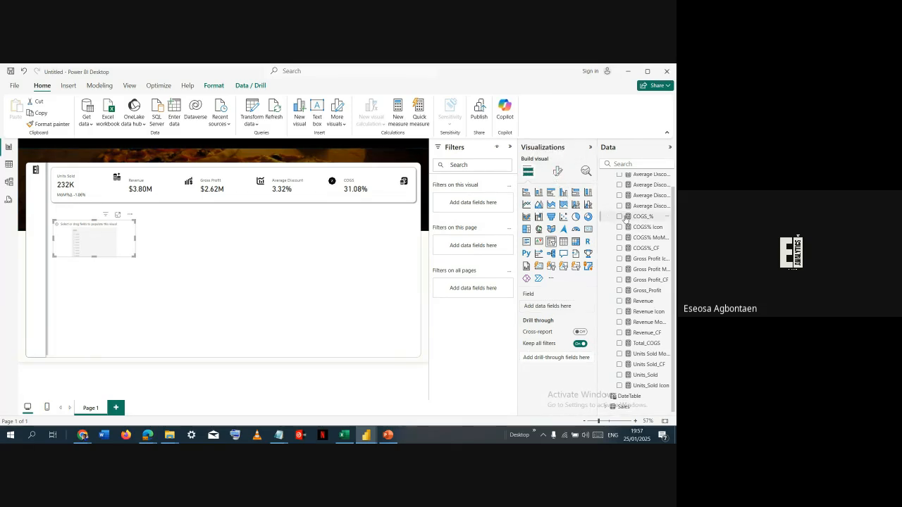
pyautogui.click(610, 396)
pyautogui.click(612, 322)
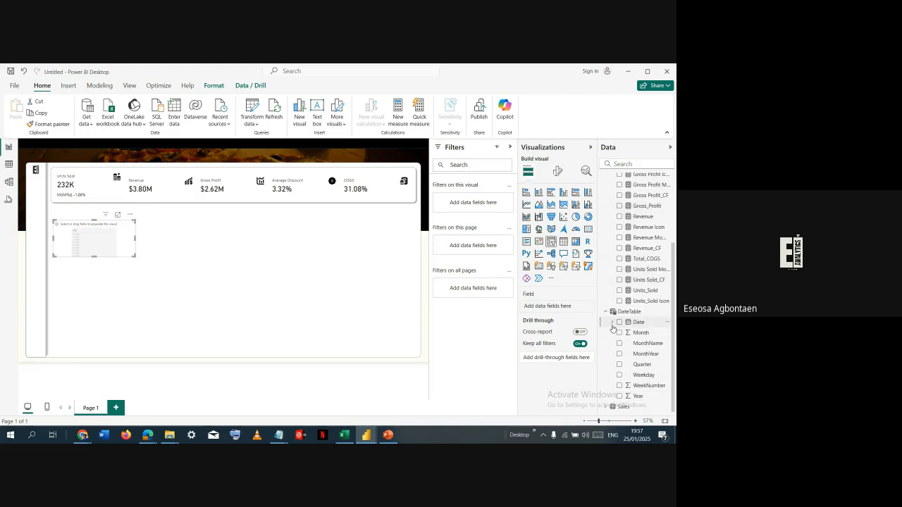
pyautogui.click(620, 333)
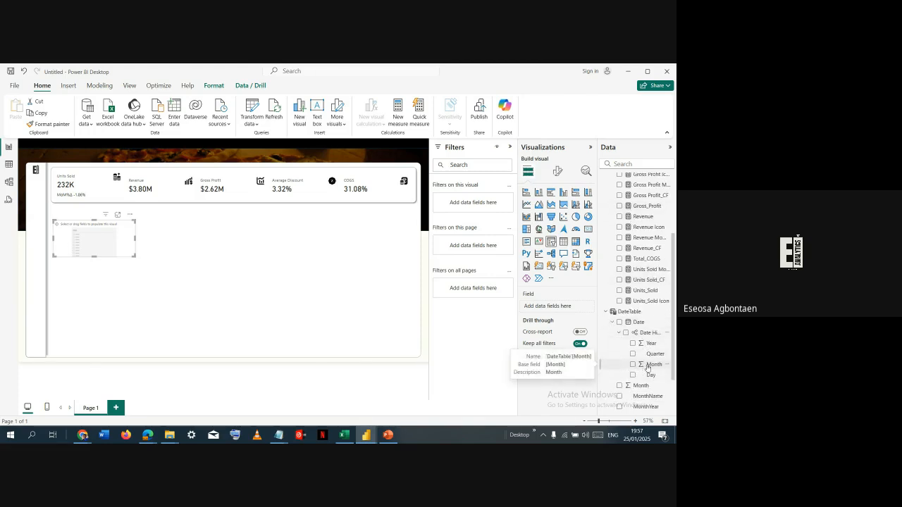
pyautogui.click(633, 364)
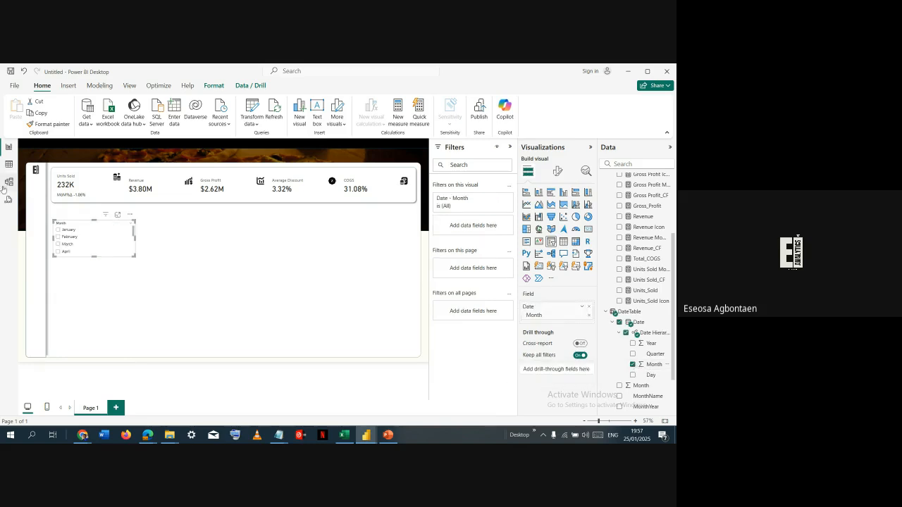
# - Test the month slicer with January, February, March and April against the KPI cards, and clear its selection
pyautogui.click(59, 238)
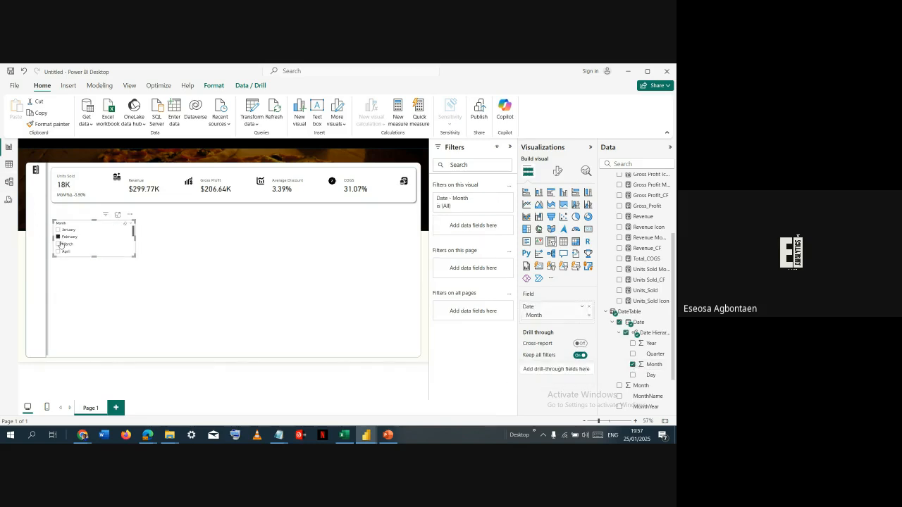
pyautogui.click(59, 244)
pyautogui.click(63, 231)
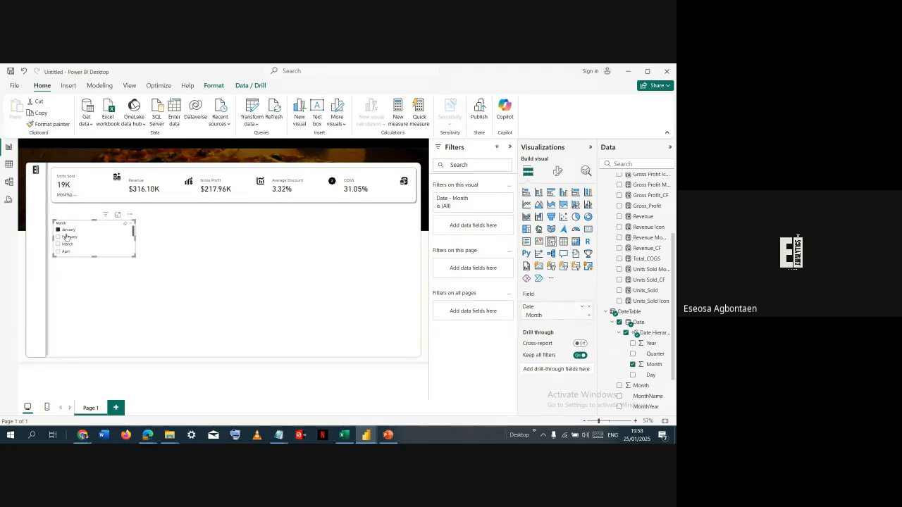
pyautogui.click(64, 238)
pyautogui.click(64, 238)
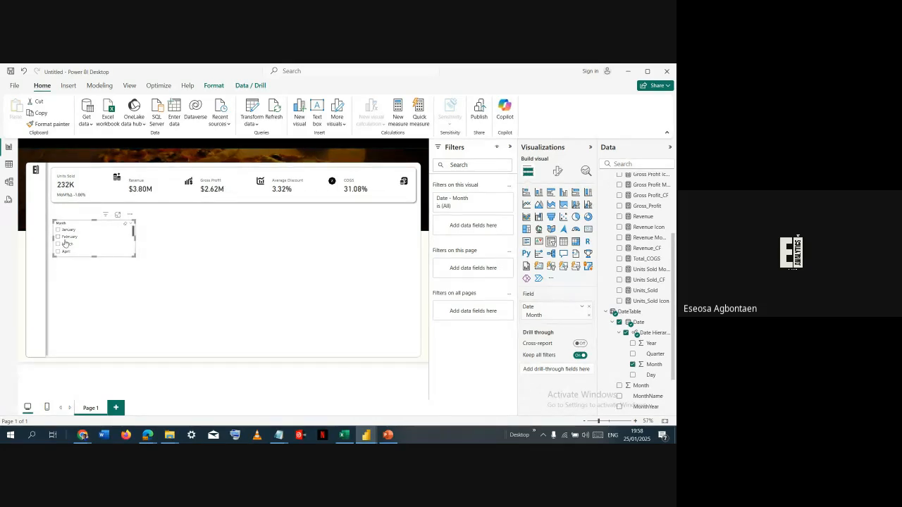
pyautogui.click(64, 252)
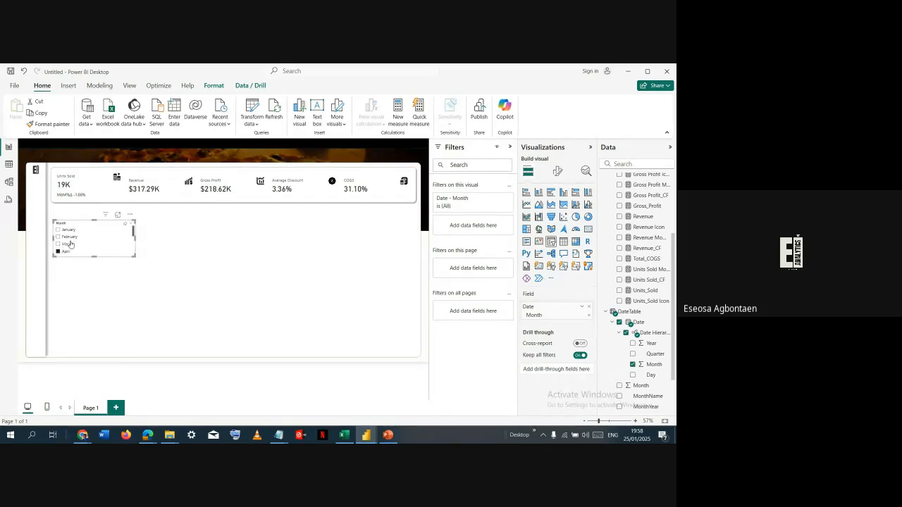
pyautogui.click(69, 244)
pyautogui.click(68, 243)
pyautogui.click(68, 244)
pyautogui.click(151, 244)
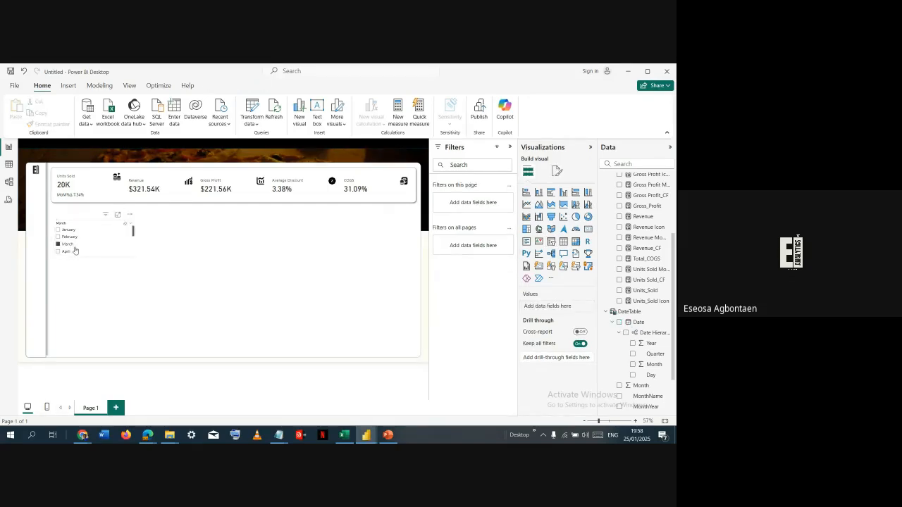
pyautogui.click(72, 245)
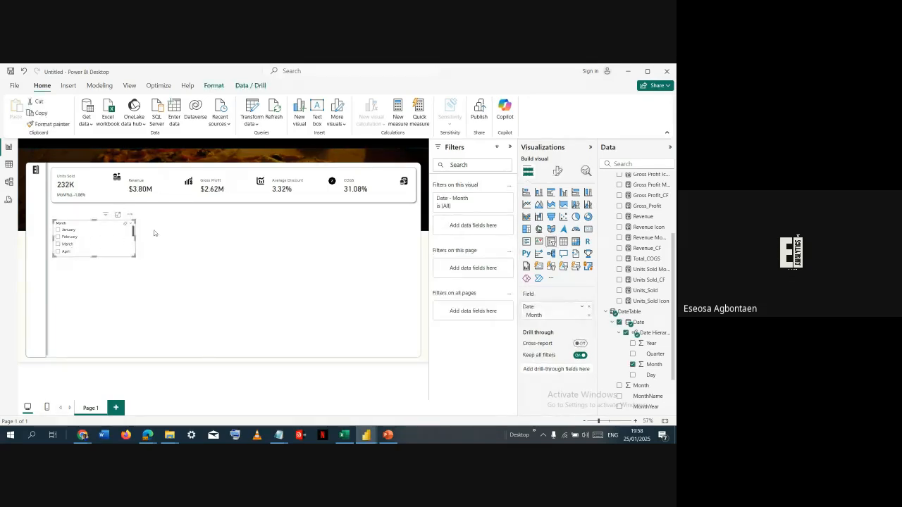
pyautogui.click(197, 224)
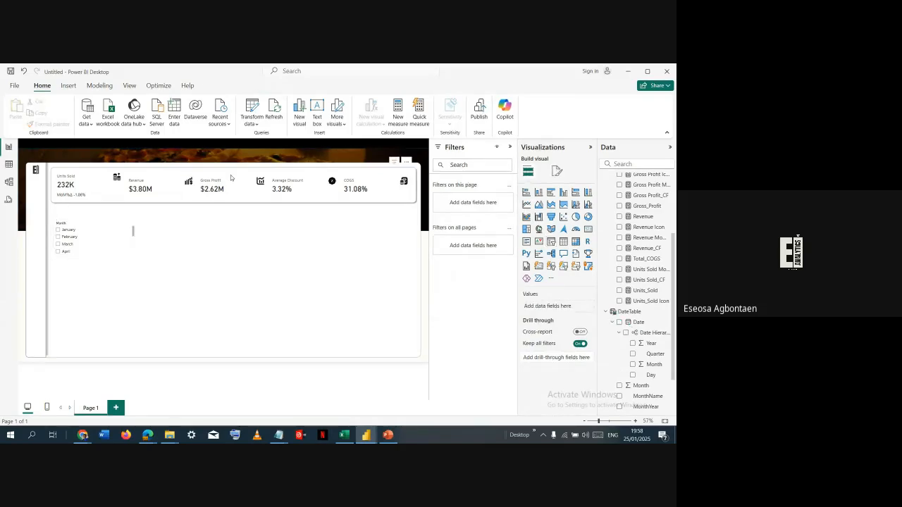
# - Open the KPI cards' reference label settings and apply them to all series
pyautogui.click(230, 177)
pyautogui.click(557, 171)
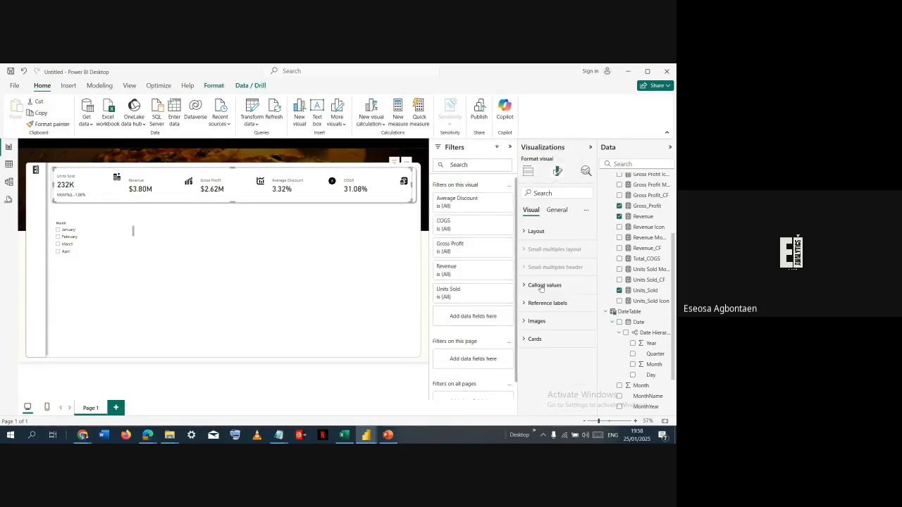
pyautogui.click(540, 304)
pyautogui.scroll(-3, 550, 304)
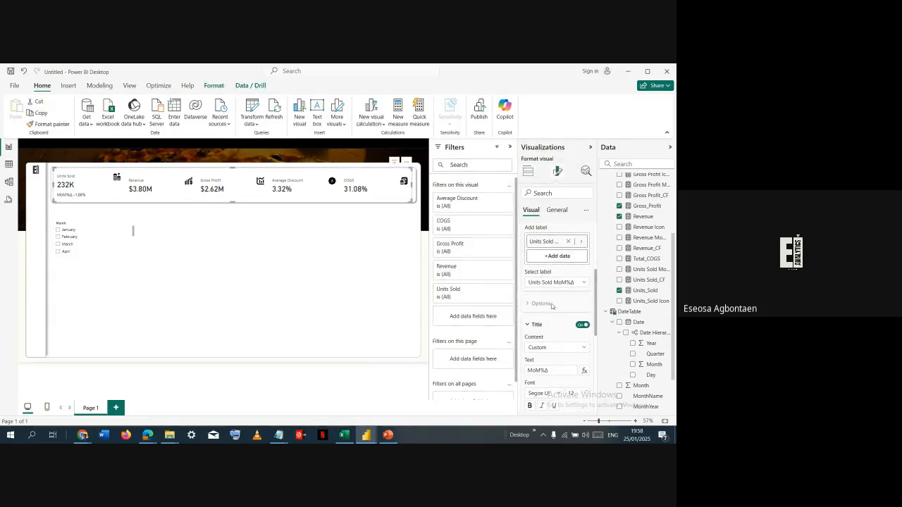
pyautogui.scroll(2, 554, 299)
pyautogui.scroll(1, 551, 292)
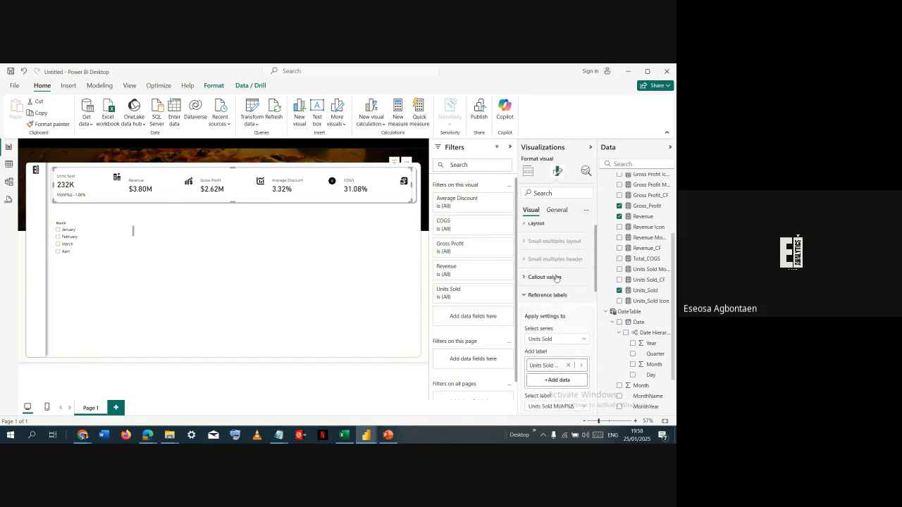
pyautogui.click(562, 351)
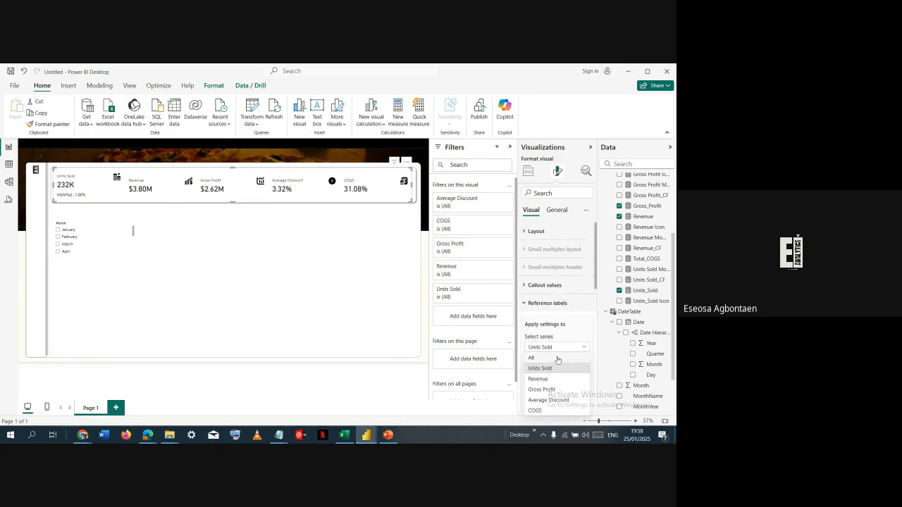
pyautogui.click(559, 358)
# - Turn the reference labels' detail on for all series, off again for comparison, and back on
pyautogui.scroll(-3, 563, 332)
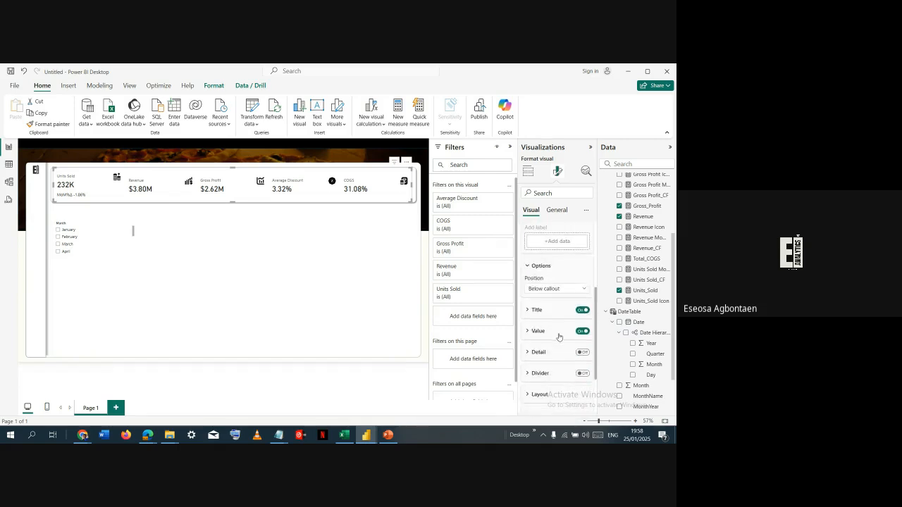
pyautogui.click(579, 353)
pyautogui.click(555, 353)
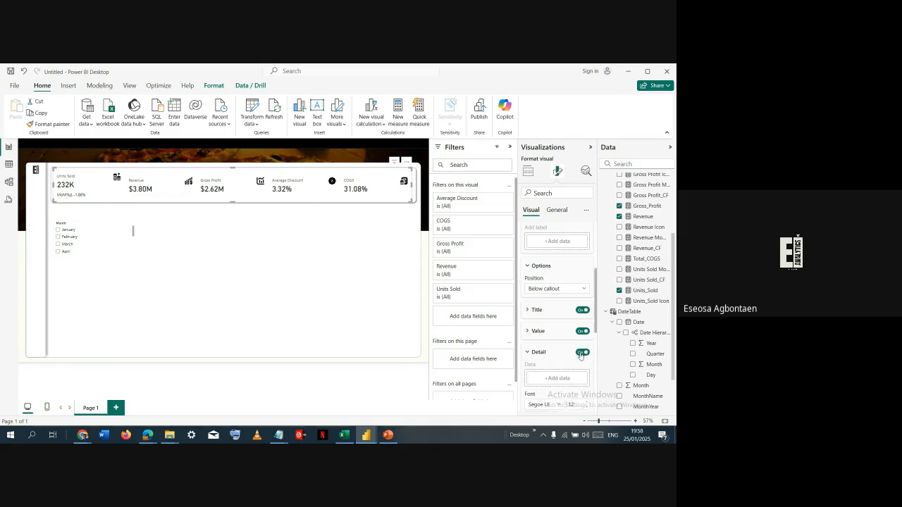
pyautogui.click(580, 354)
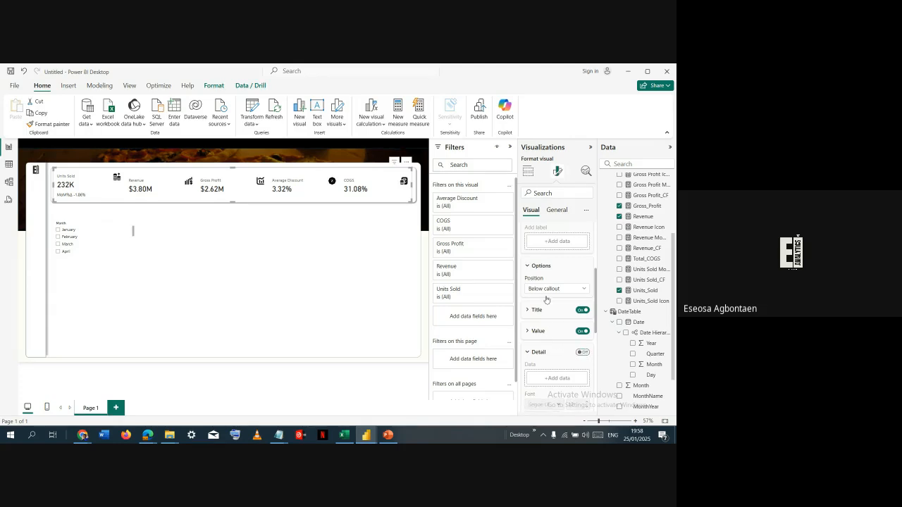
pyautogui.scroll(1, 546, 299)
pyautogui.scroll(2, 546, 299)
pyautogui.scroll(-4, 546, 337)
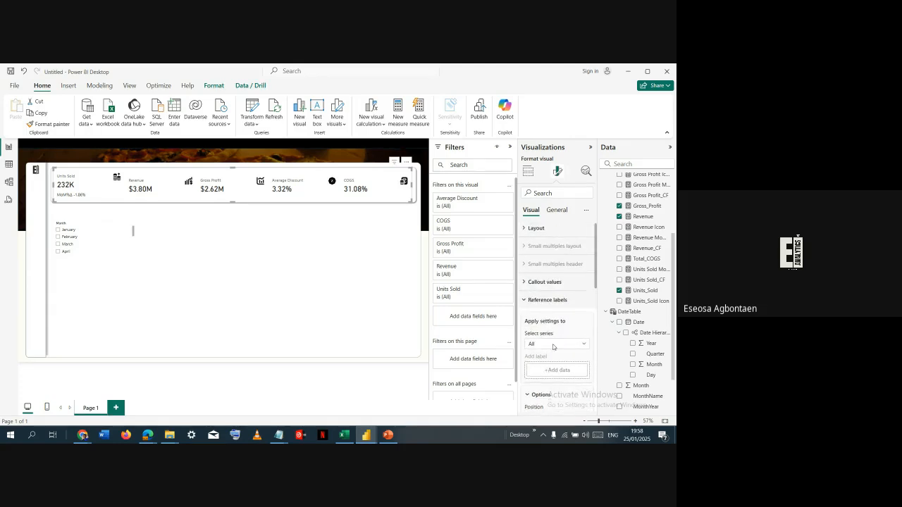
pyautogui.click(581, 309)
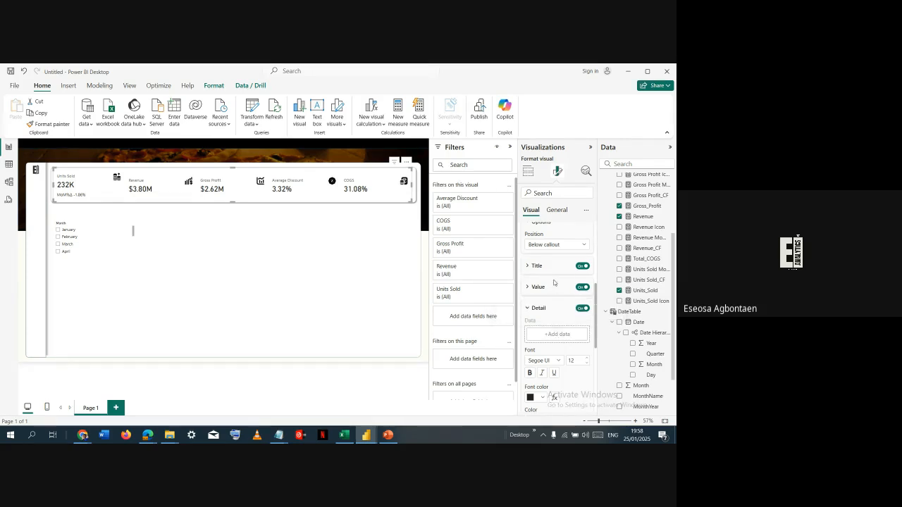
# - Set the reference labels' layout style to Tabular and check their spacing settings
pyautogui.scroll(-5, 554, 283)
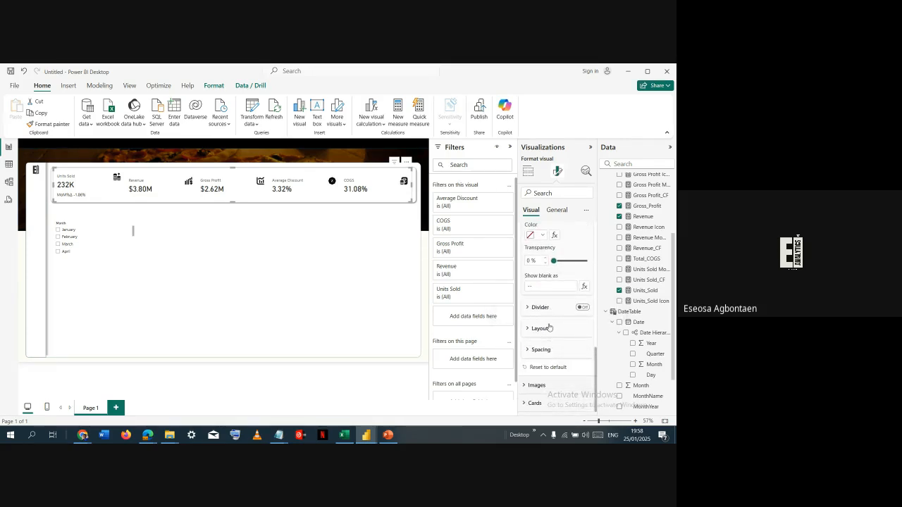
pyautogui.click(550, 329)
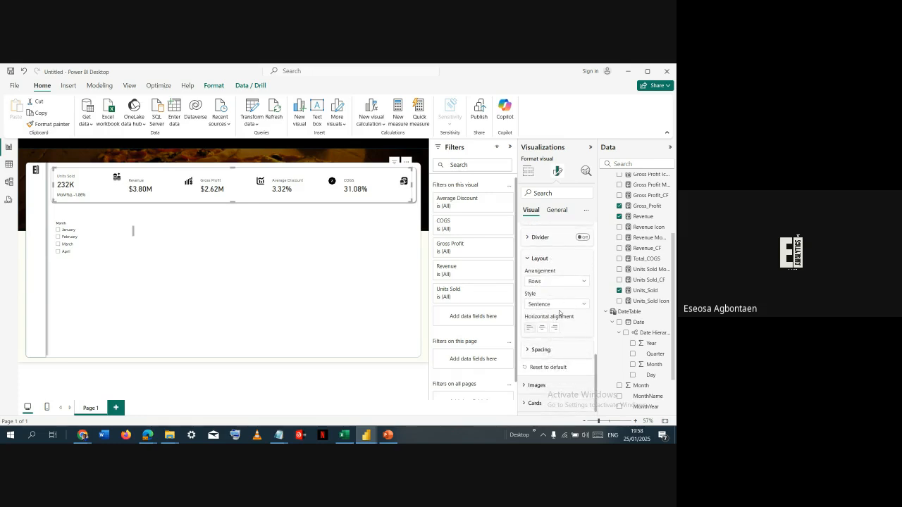
pyautogui.click(559, 304)
pyautogui.click(558, 319)
pyautogui.click(561, 304)
pyautogui.click(557, 314)
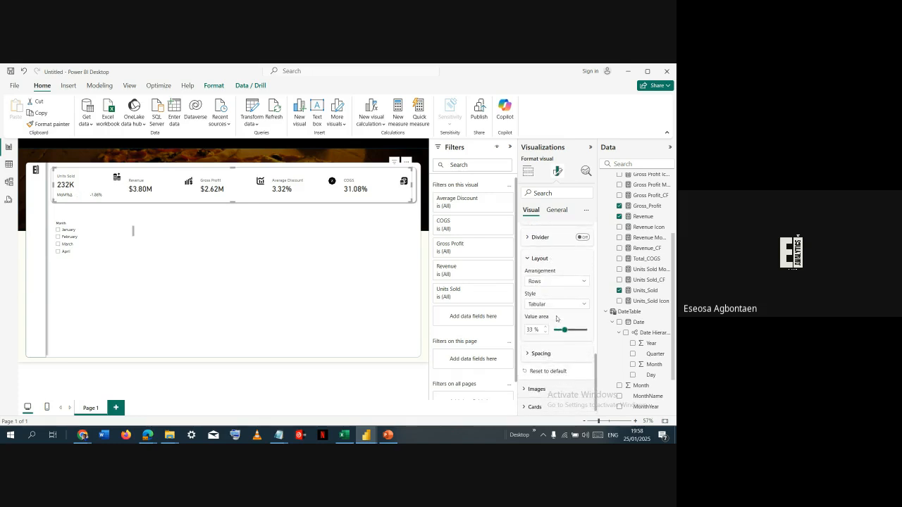
pyautogui.click(561, 304)
pyautogui.click(554, 325)
pyautogui.click(546, 352)
pyautogui.scroll(-1, 550, 353)
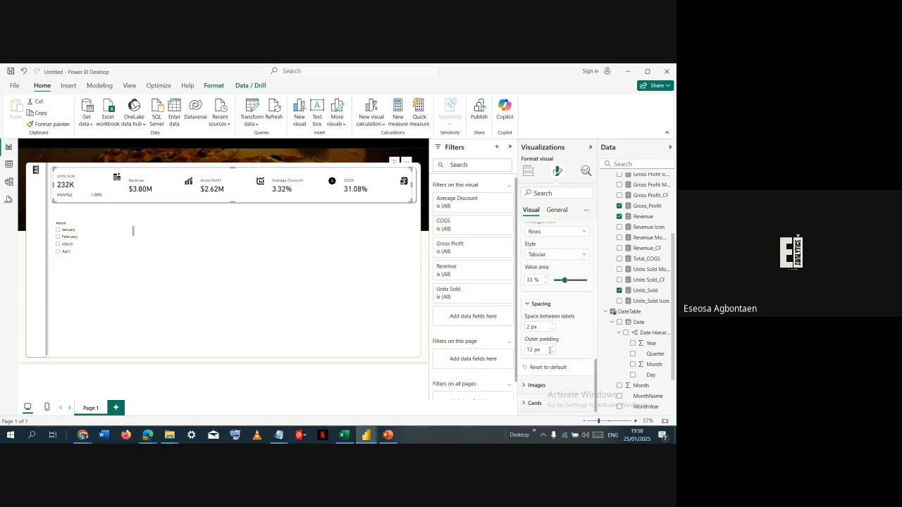
pyautogui.click(544, 306)
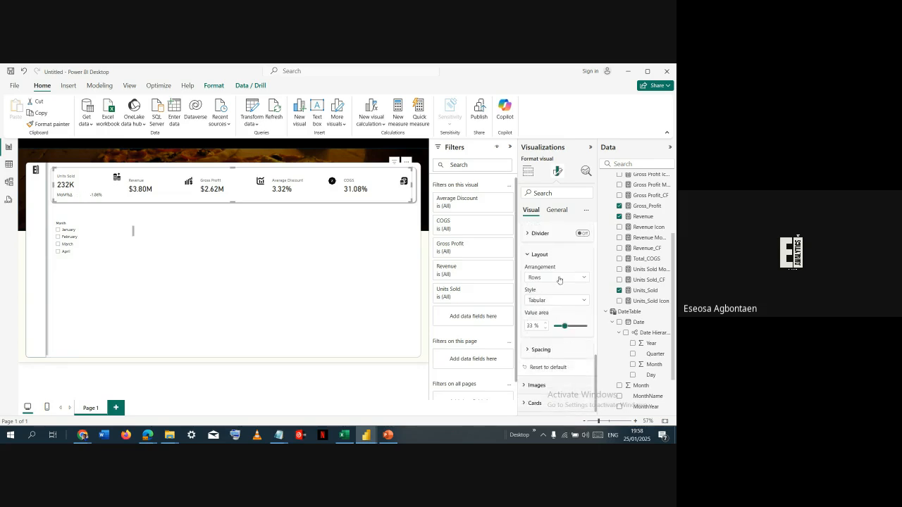
# - Try the Columns arrangement for the KPI cards' reference labels and return the arrangement to Rows
pyautogui.click(565, 301)
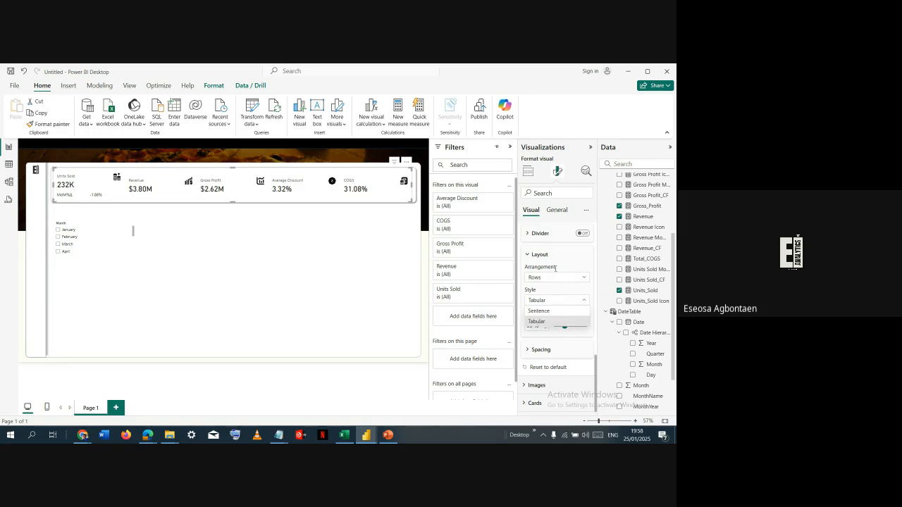
pyautogui.click(555, 277)
pyautogui.click(556, 302)
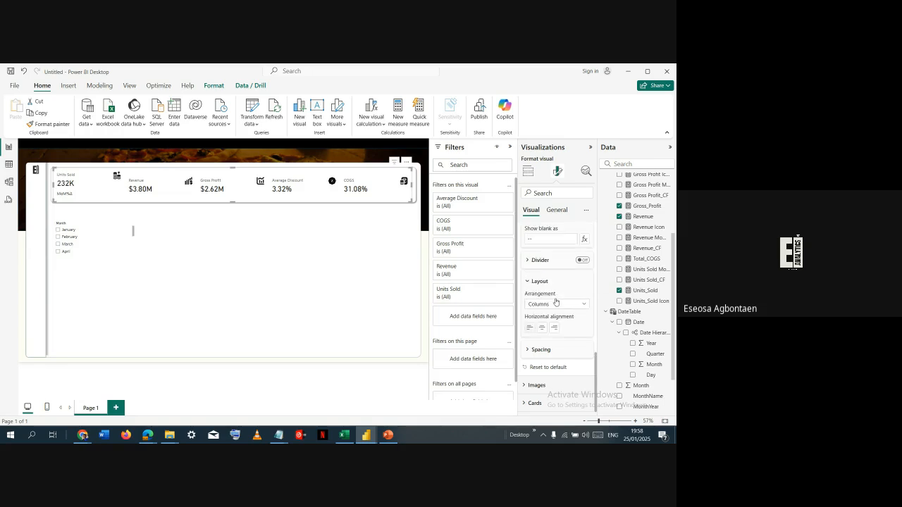
pyautogui.click(562, 306)
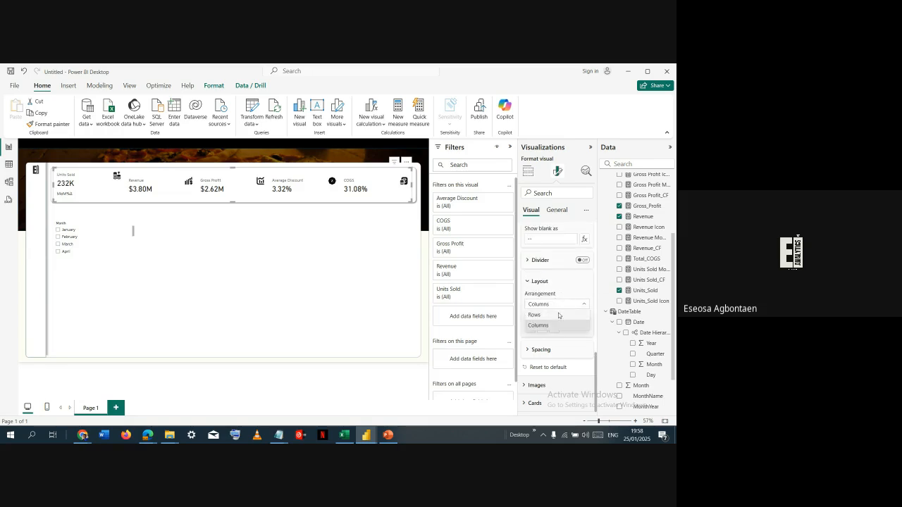
pyautogui.click(560, 317)
# - Set the reference labels' layout style to Sentence and collapse their detail settings
pyautogui.click(562, 327)
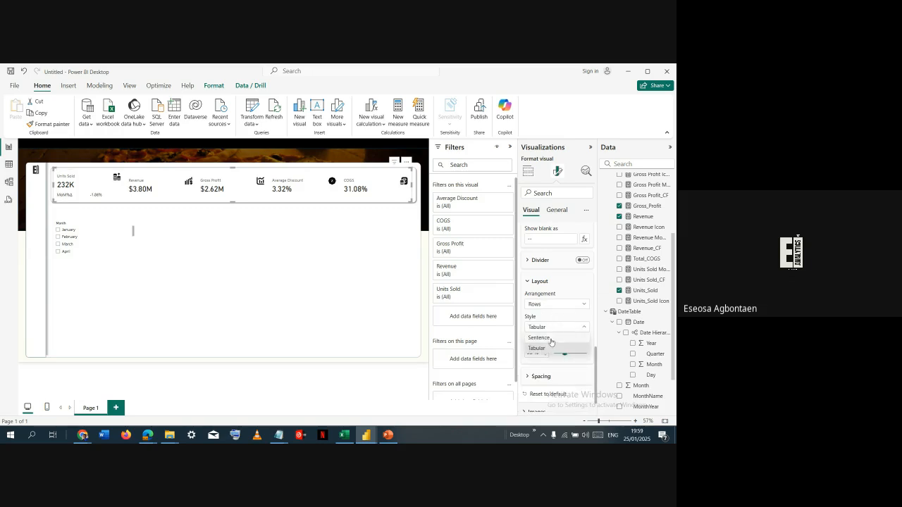
pyautogui.click(555, 345)
pyautogui.scroll(5, 568, 326)
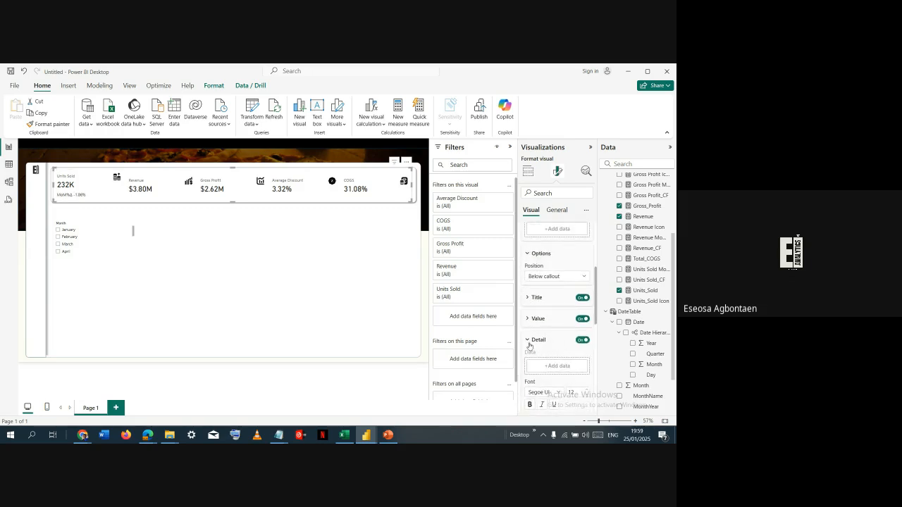
pyautogui.click(529, 341)
# - Restrict the reference label settings to the Units Sold series and its Units Sold MoM%Δ label
pyautogui.scroll(3, 539, 345)
pyautogui.click(549, 347)
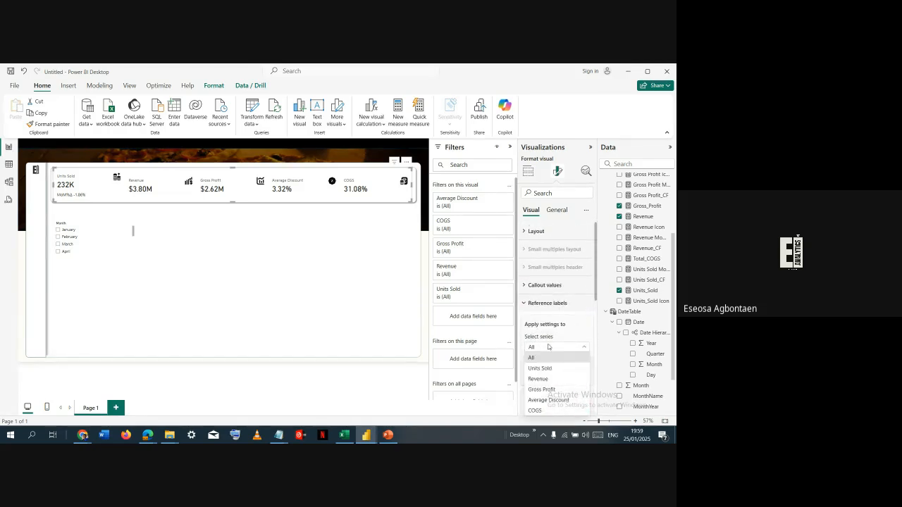
pyautogui.click(556, 374)
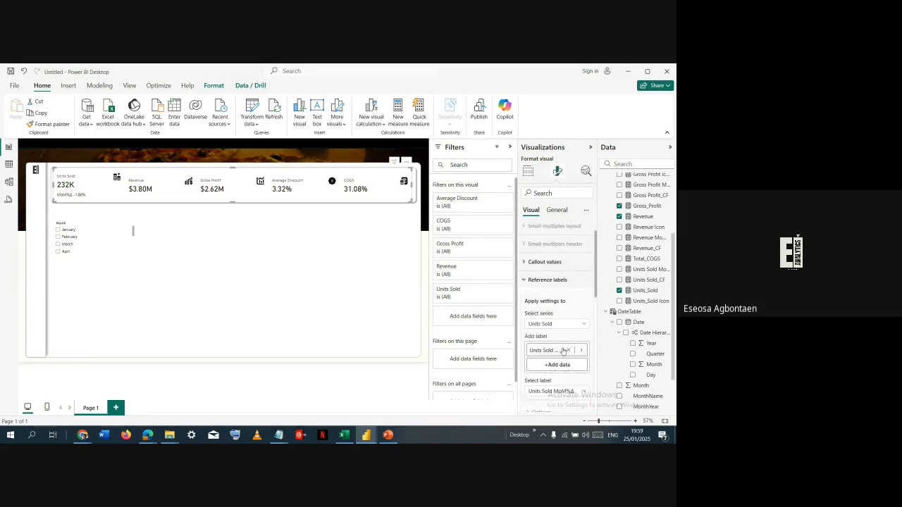
pyautogui.scroll(-3, 558, 338)
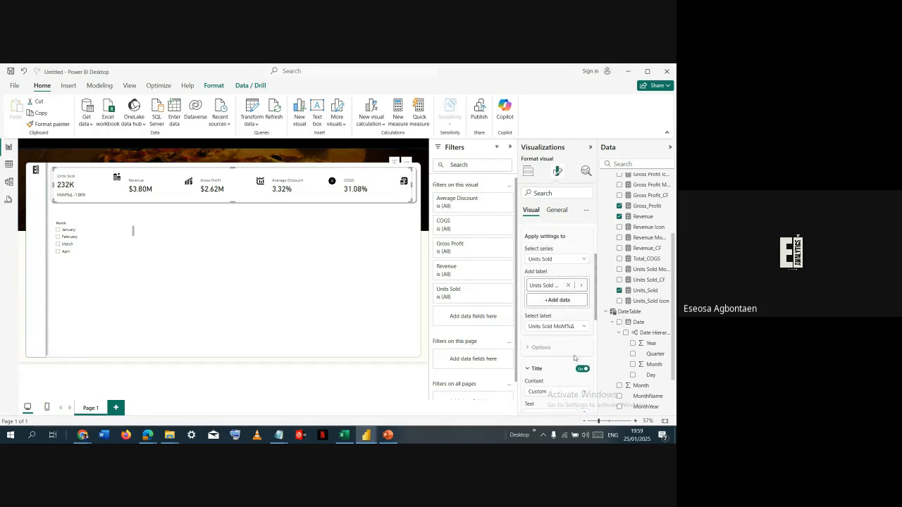
pyautogui.click(575, 327)
pyautogui.click(568, 346)
# - Turn off the Units Sold reference label's value and use the Units_Sold Icon measure as its detail data
pyautogui.scroll(-3, 564, 352)
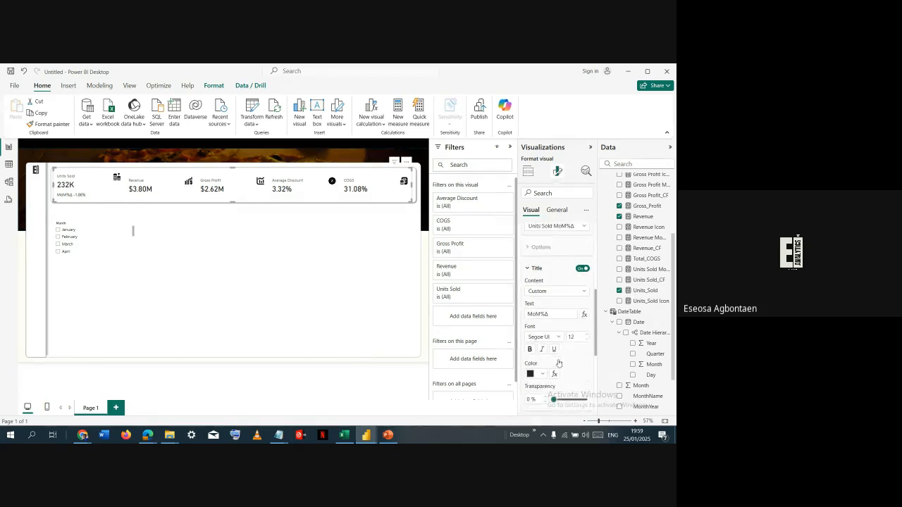
pyautogui.scroll(-2, 563, 368)
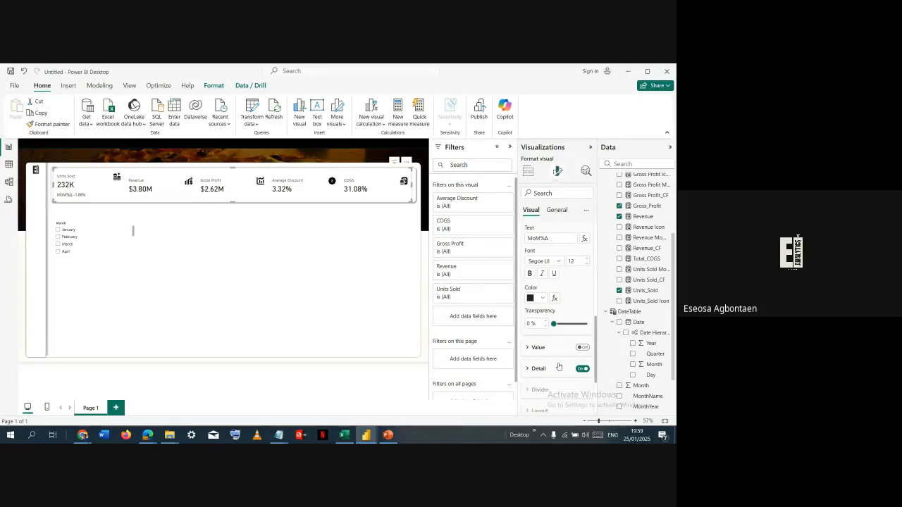
pyautogui.click(560, 367)
pyautogui.scroll(-2, 567, 331)
pyautogui.click(568, 306)
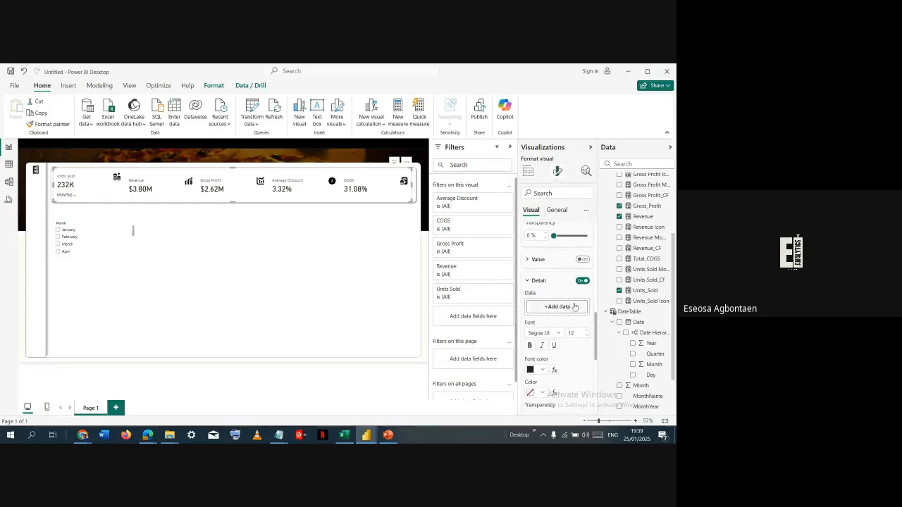
pyautogui.moveTo(646, 302); pyautogui.dragTo(564, 308)
# - Conditionally format the Units Sold label detail's Color by field value, based on the Units Sold_CF measure
pyautogui.scroll(-3, 523, 326)
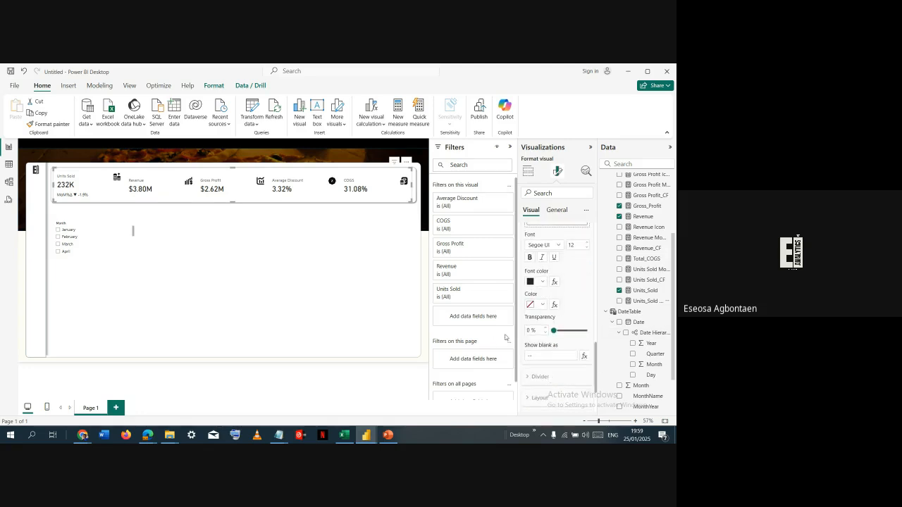
pyautogui.click(554, 305)
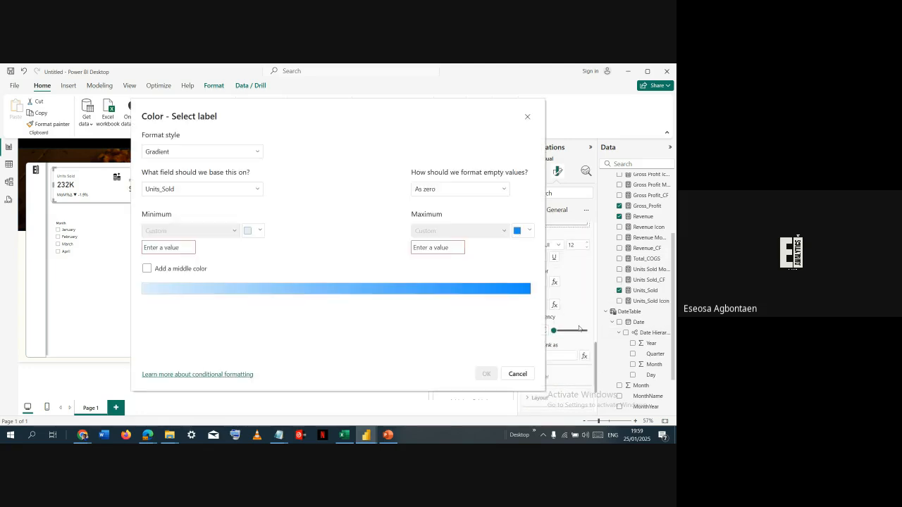
pyautogui.click(212, 153)
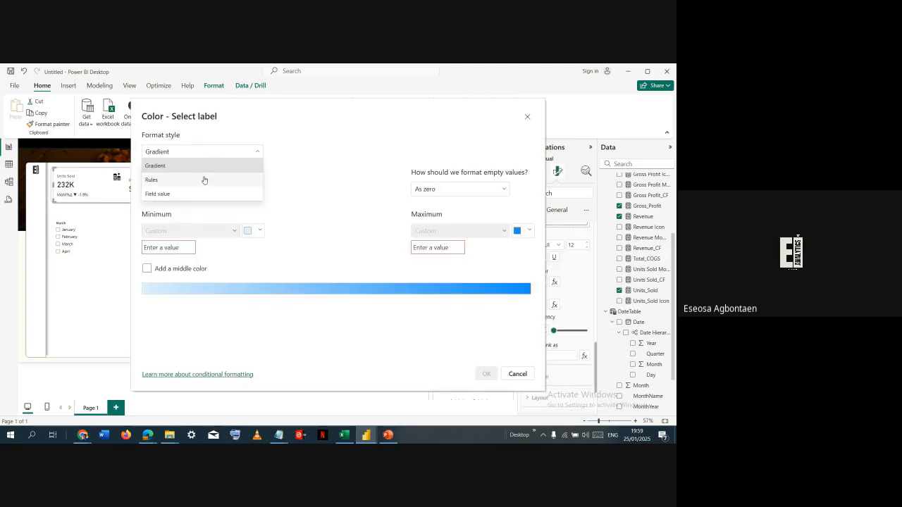
pyautogui.click(203, 183)
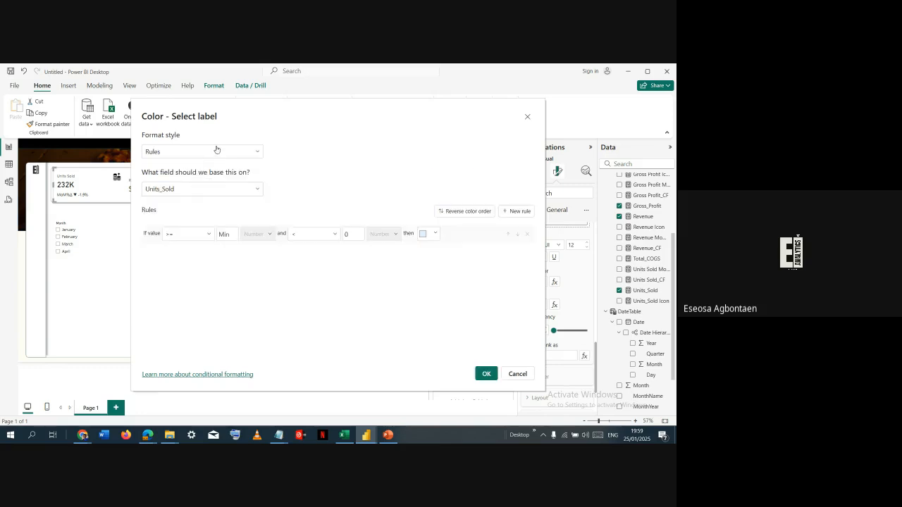
pyautogui.click(235, 152)
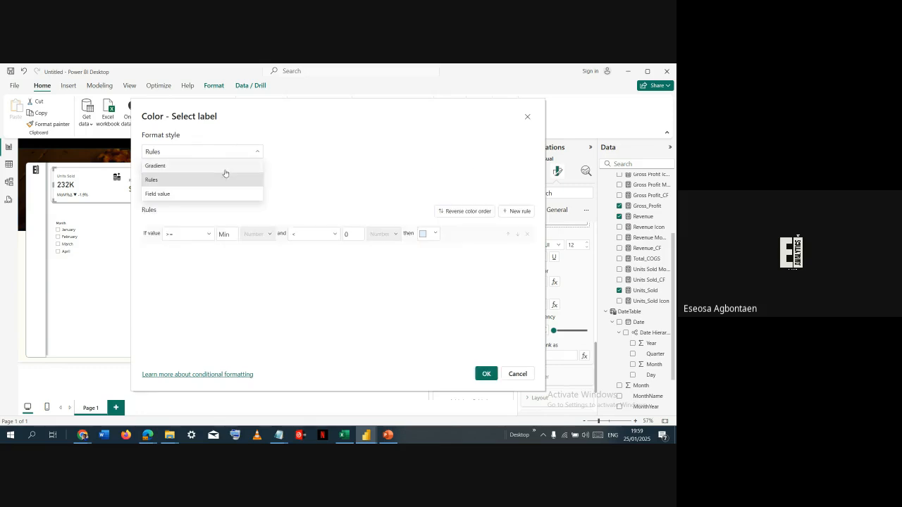
pyautogui.click(213, 195)
pyautogui.click(218, 190)
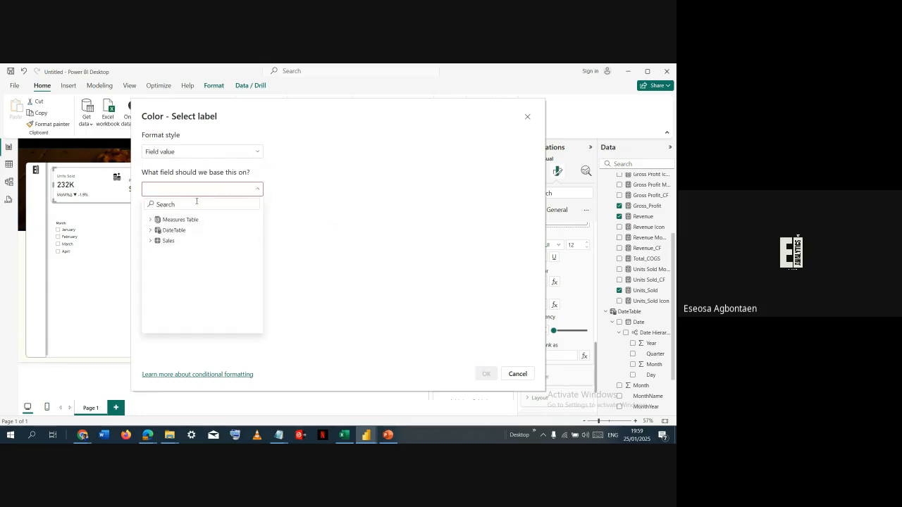
pyautogui.write('cf')
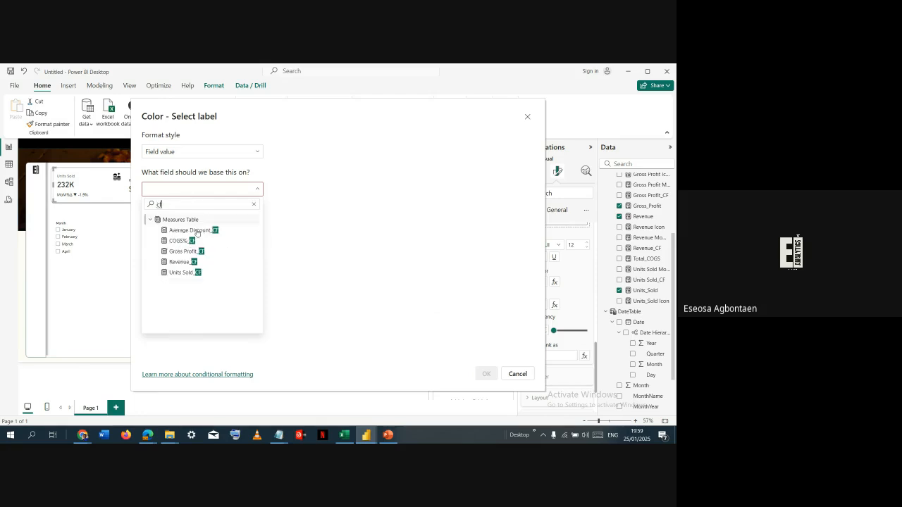
pyautogui.click(196, 273)
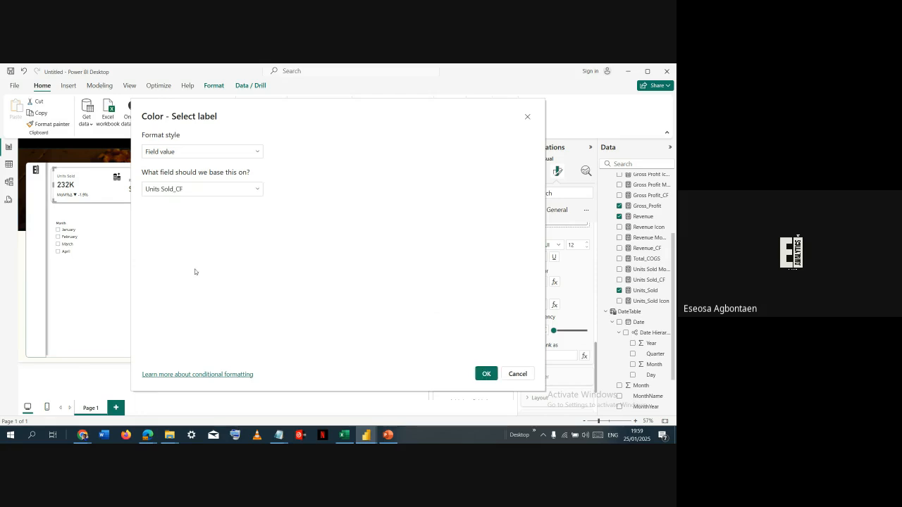
pyautogui.click(487, 374)
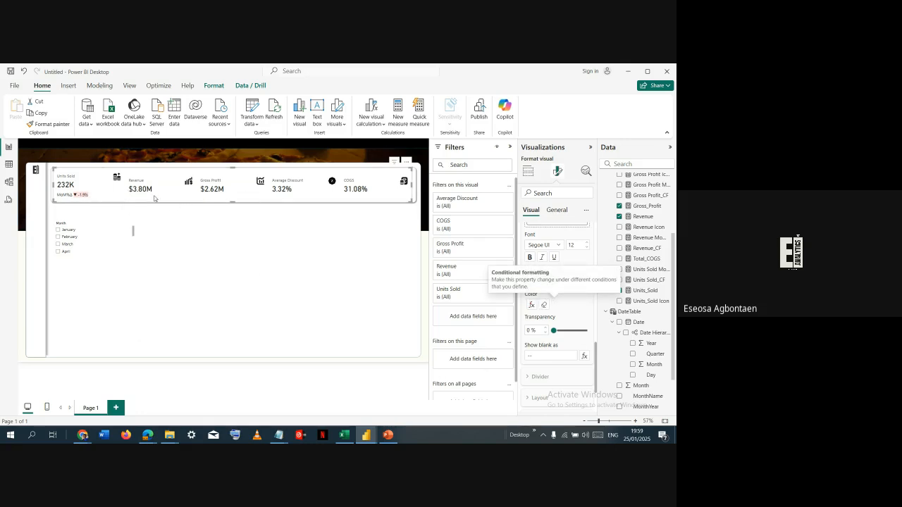
# - Move the month slicer farther below the KPI cards and slightly to the right
pyautogui.click(79, 225)
pyautogui.moveTo(79, 225); pyautogui.dragTo(109, 247)
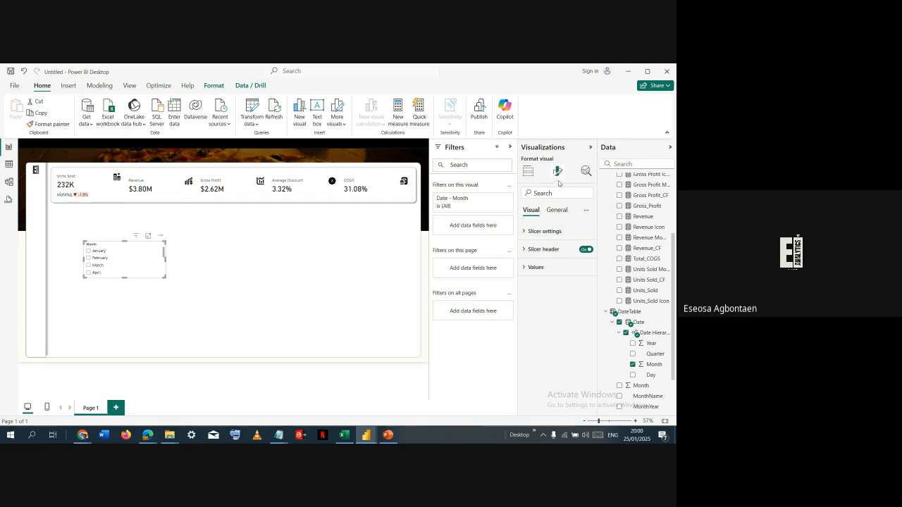
# - Add the Revenue MoM%Δ measure as a reference label for the KPI card's Revenue series and target that label's settings
pyautogui.click(175, 181)
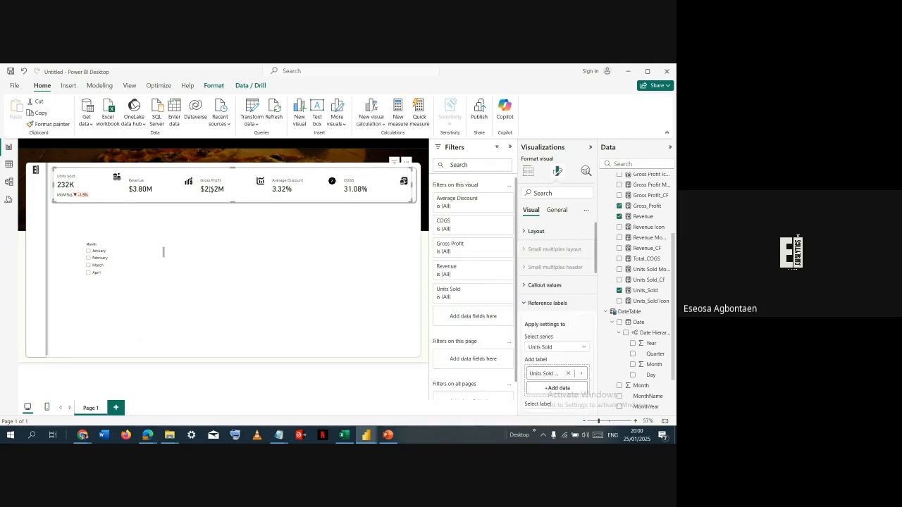
pyautogui.scroll(-4, 553, 337)
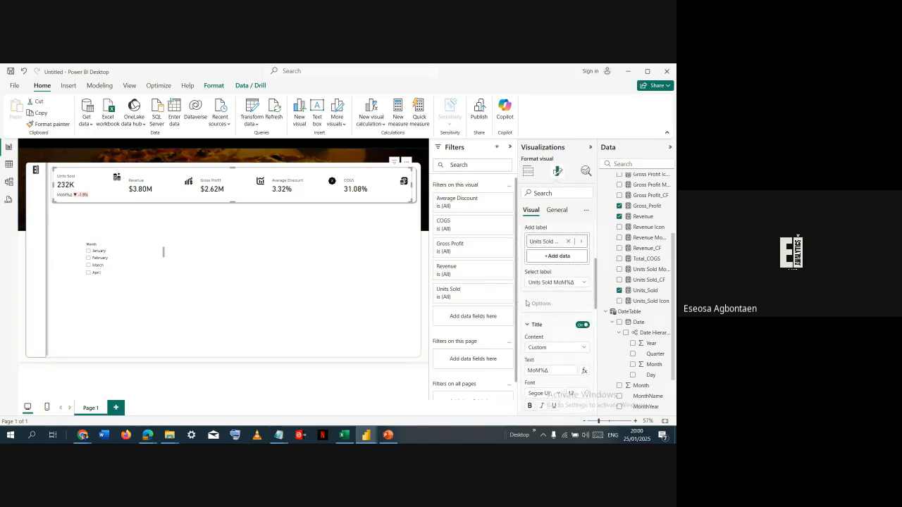
pyautogui.click(533, 328)
pyautogui.click(533, 330)
pyautogui.scroll(3, 550, 289)
pyautogui.click(564, 307)
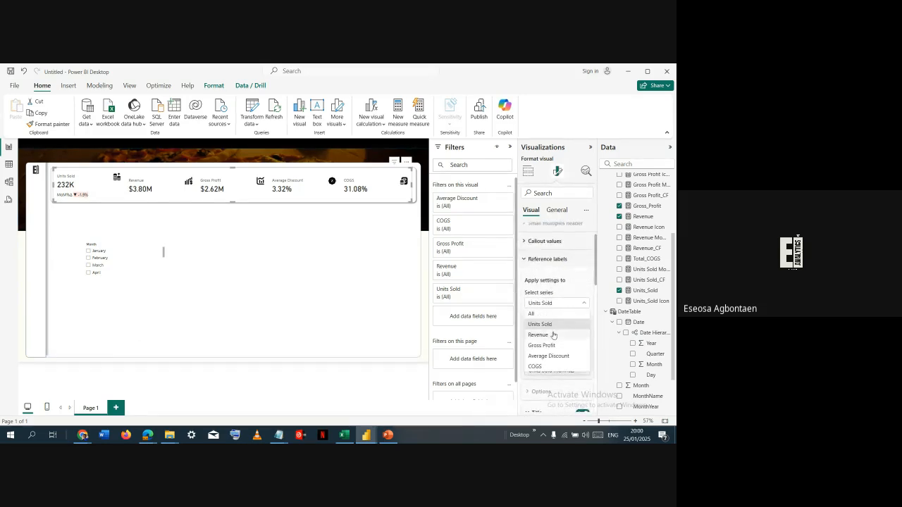
pyautogui.click(553, 334)
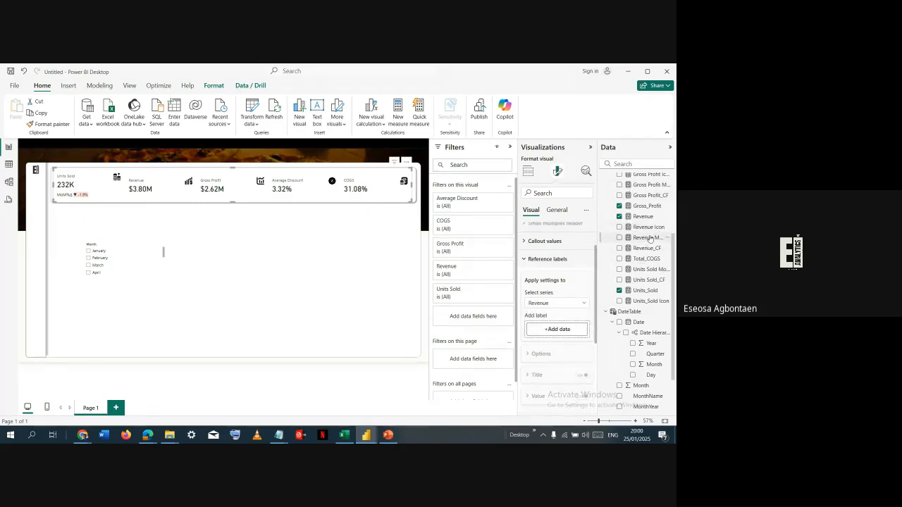
pyautogui.moveTo(647, 238); pyautogui.dragTo(569, 334)
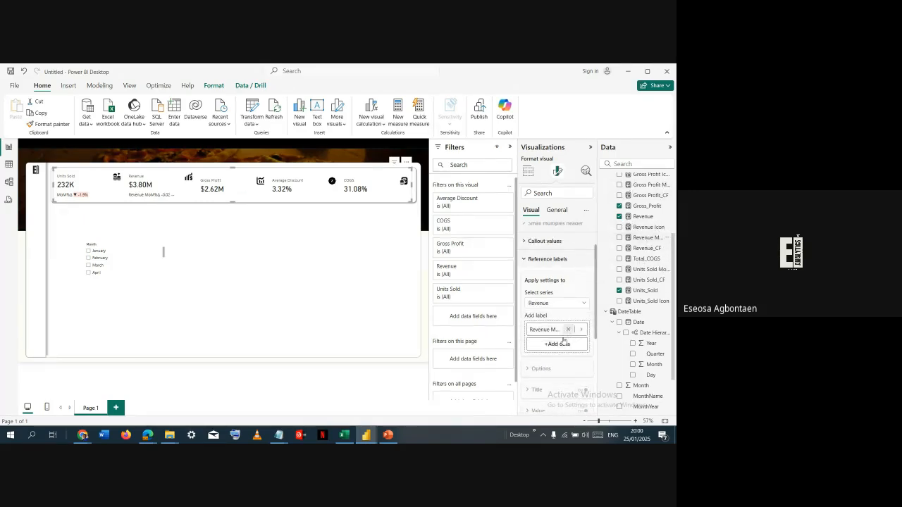
pyautogui.click(555, 371)
pyautogui.click(550, 392)
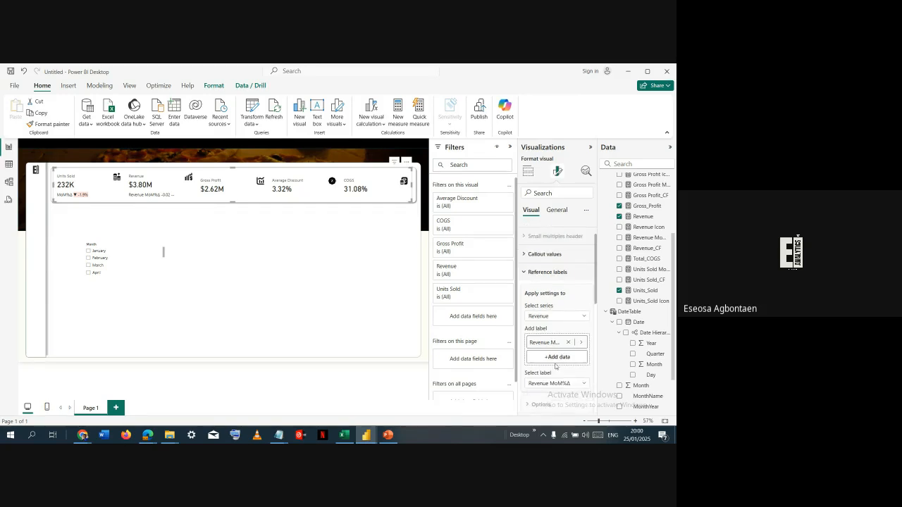
# - Give the Revenue reference label a custom title reading MoM%Δ
pyautogui.scroll(-1, 548, 345)
pyautogui.scroll(-1, 549, 346)
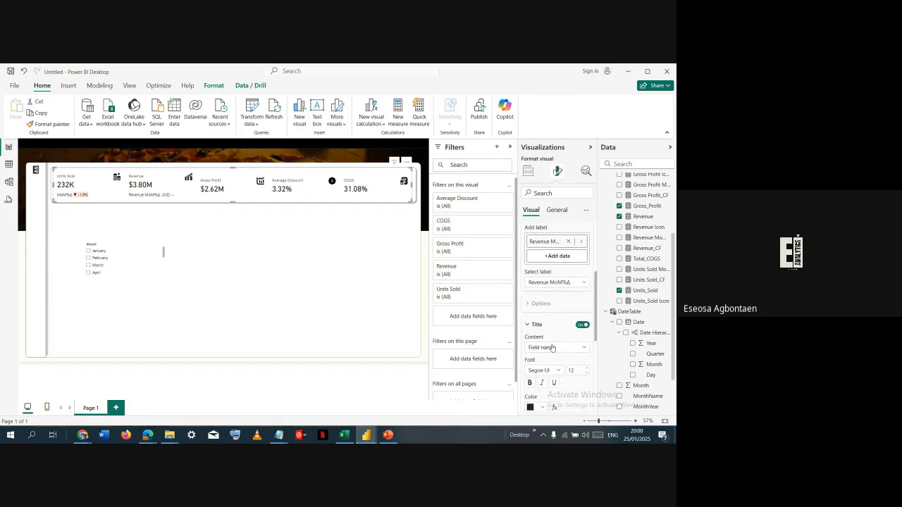
pyautogui.scroll(-2, 556, 360)
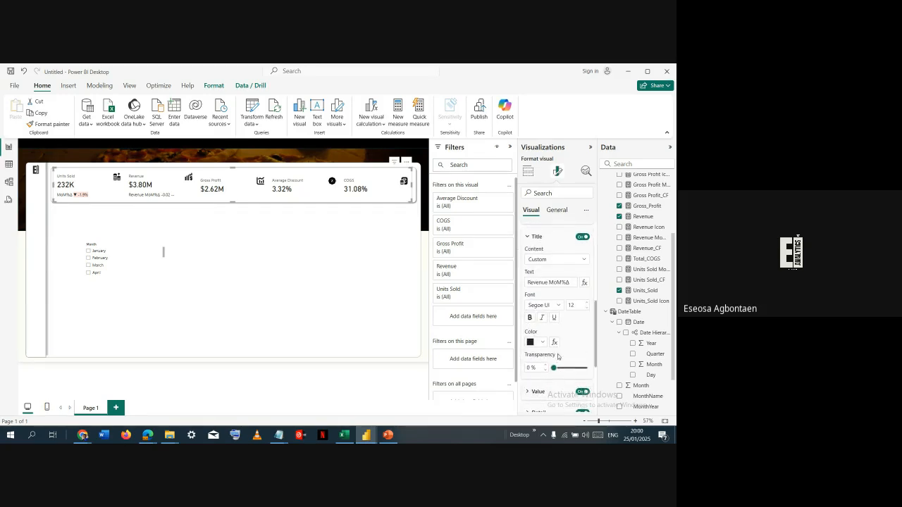
pyautogui.click(552, 282)
pyautogui.hotkey('shift', 'Home')
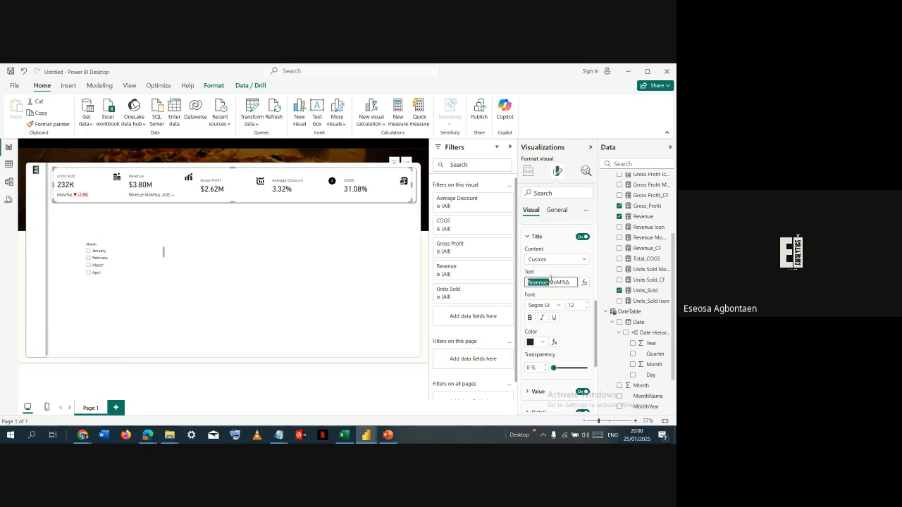
pyautogui.press('BackSpace')
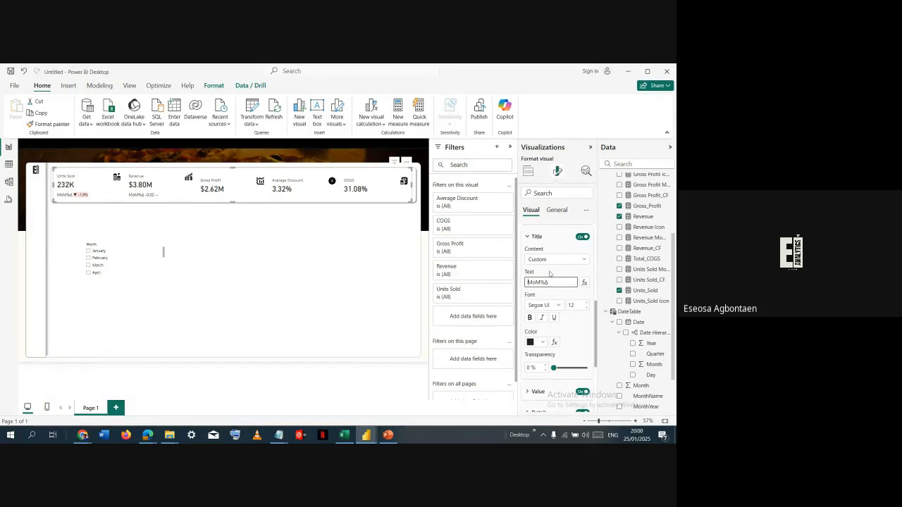
# - Use the Revenue Icon measure as the Revenue reference label's detail data and turn off the label's value
pyautogui.scroll(-2, 557, 268)
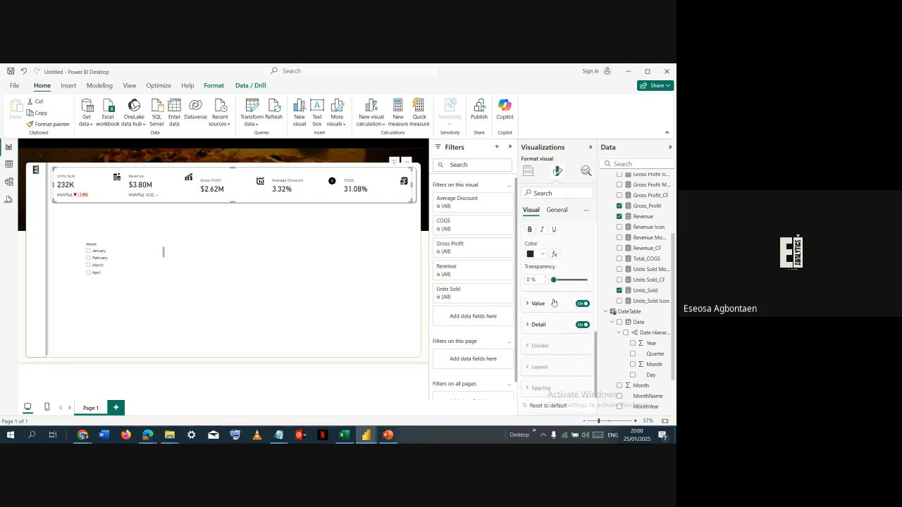
pyautogui.click(539, 325)
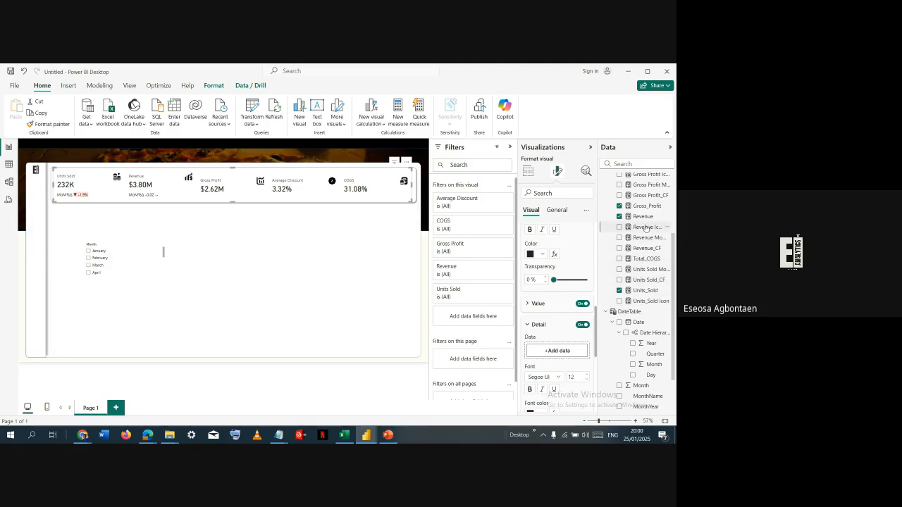
pyautogui.moveTo(638, 227); pyautogui.dragTo(570, 353)
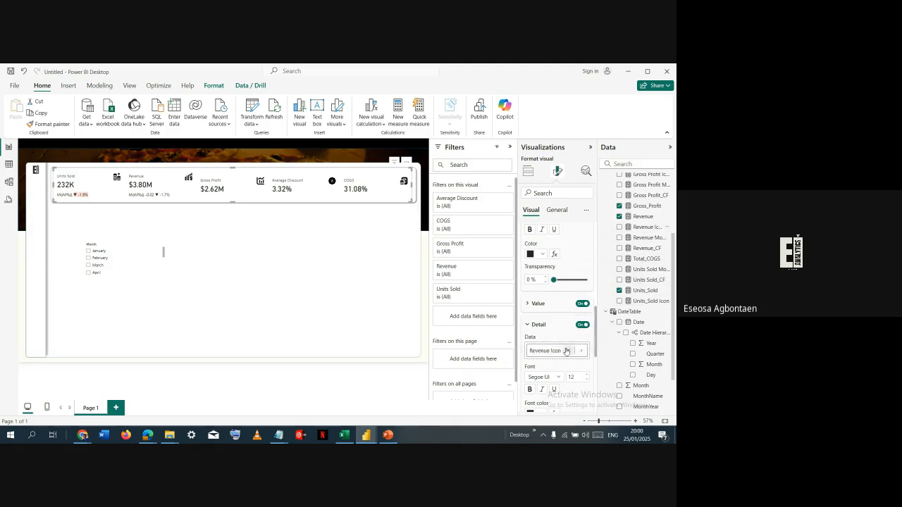
pyautogui.click(582, 304)
# - Conditionally format the Revenue label detail's Color by field value, based on the Revenue_CF measure
pyautogui.scroll(-3, 576, 314)
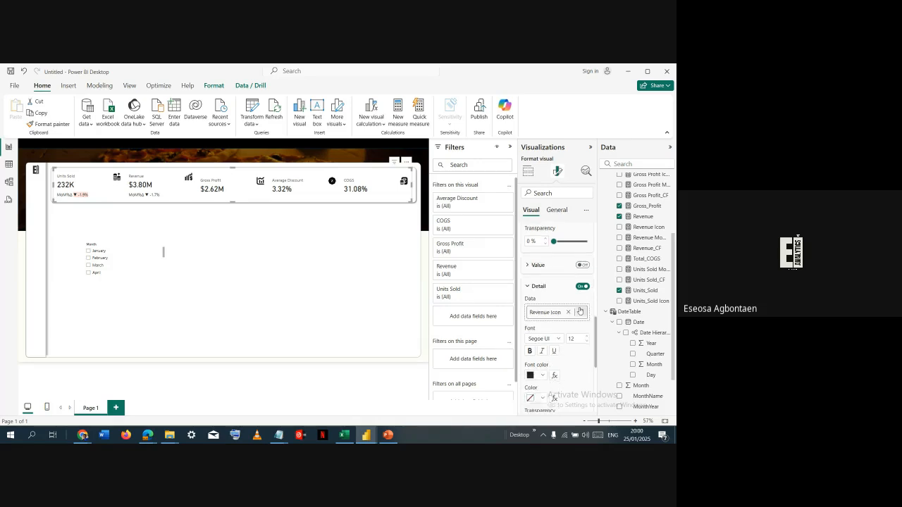
pyautogui.scroll(-2, 568, 311)
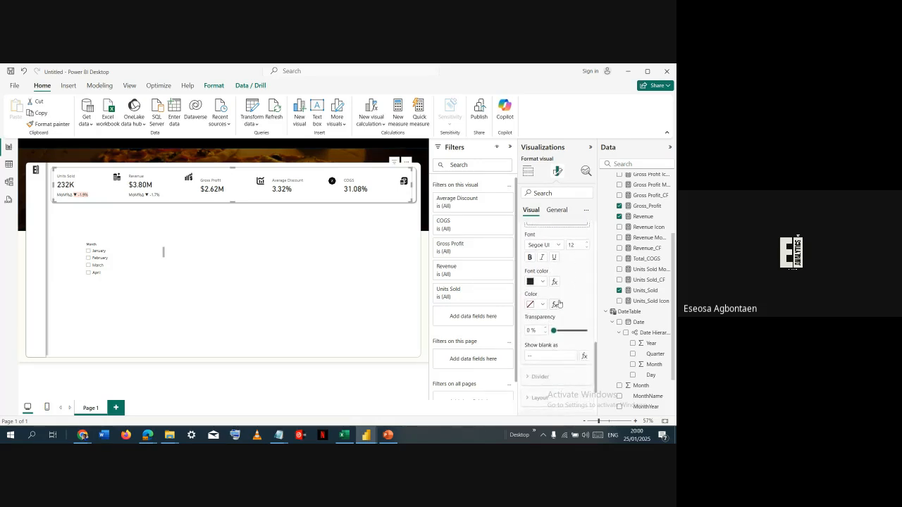
pyautogui.click(557, 303)
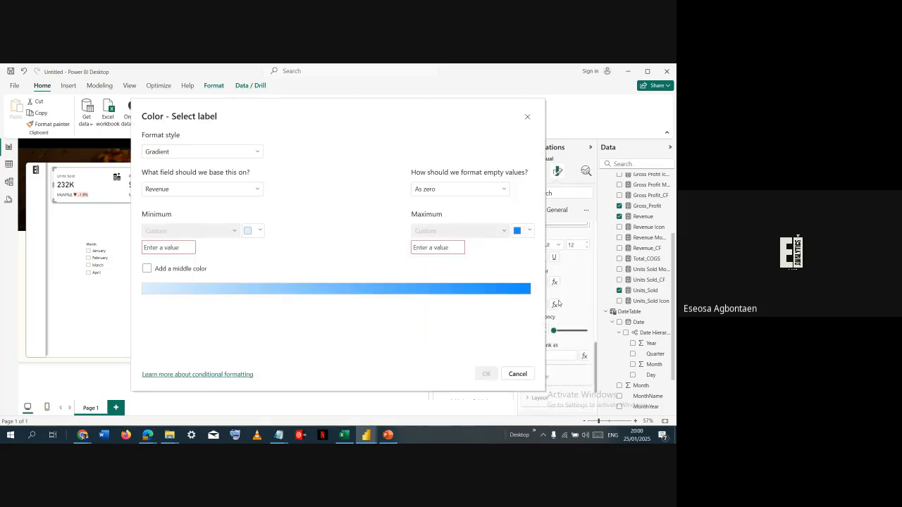
pyautogui.click(247, 152)
pyautogui.click(232, 195)
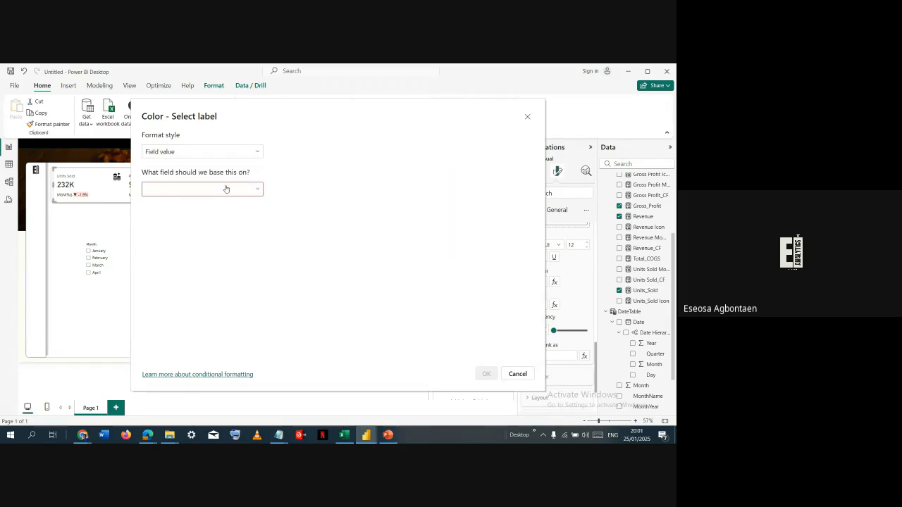
pyautogui.click(226, 189)
pyautogui.click(150, 220)
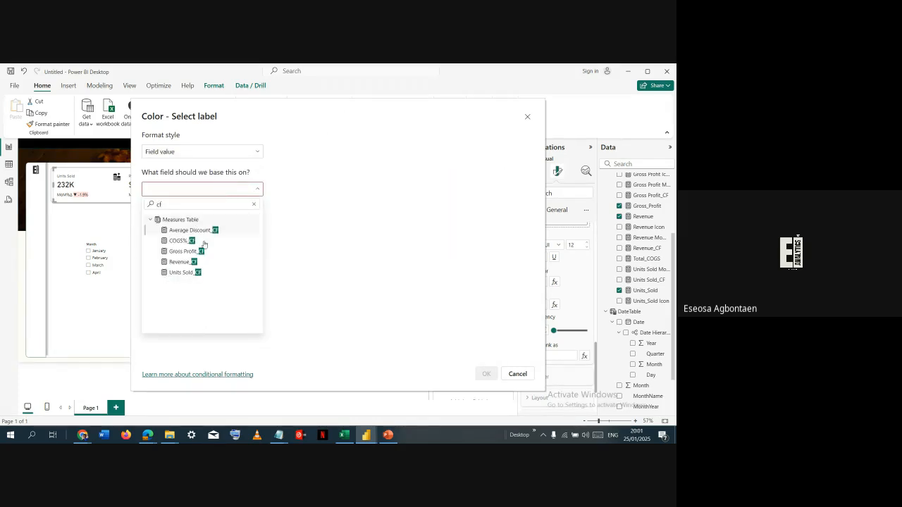
pyautogui.click(191, 266)
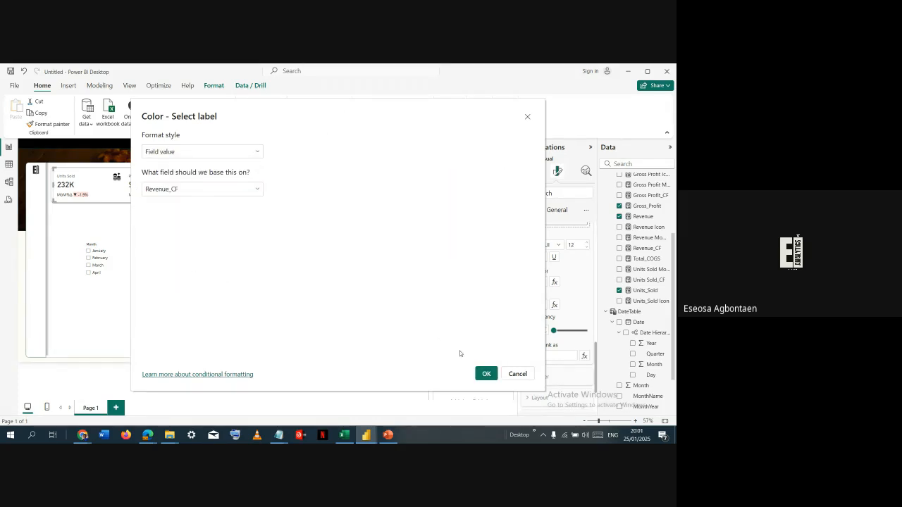
pyautogui.click(485, 374)
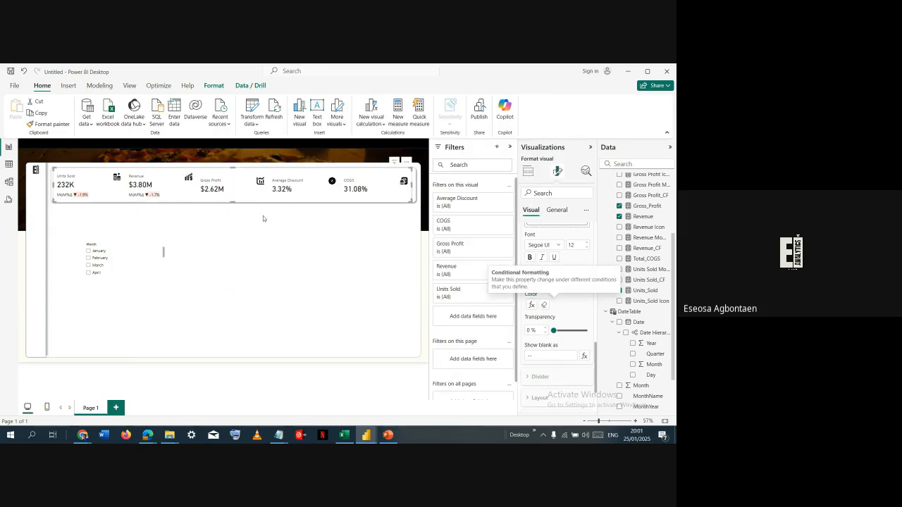
# - Add the Gross Profit MoM%Δ measure as a reference label for the Gross Profit series and target that label's settings
pyautogui.scroll(-2, 545, 255)
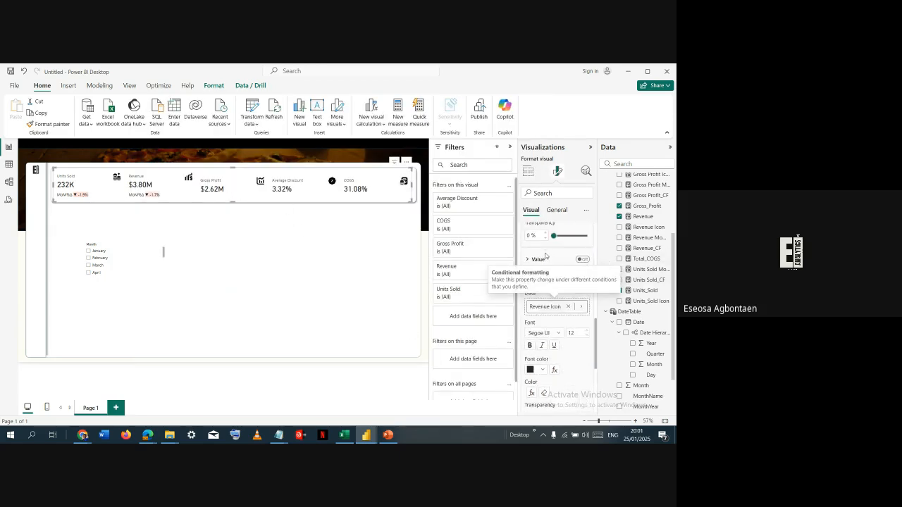
pyautogui.scroll(3, 545, 255)
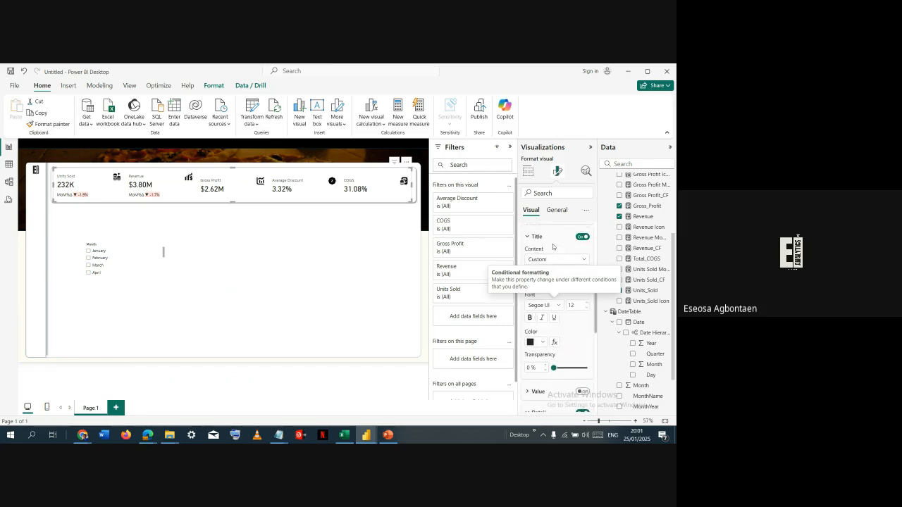
pyautogui.scroll(3, 553, 247)
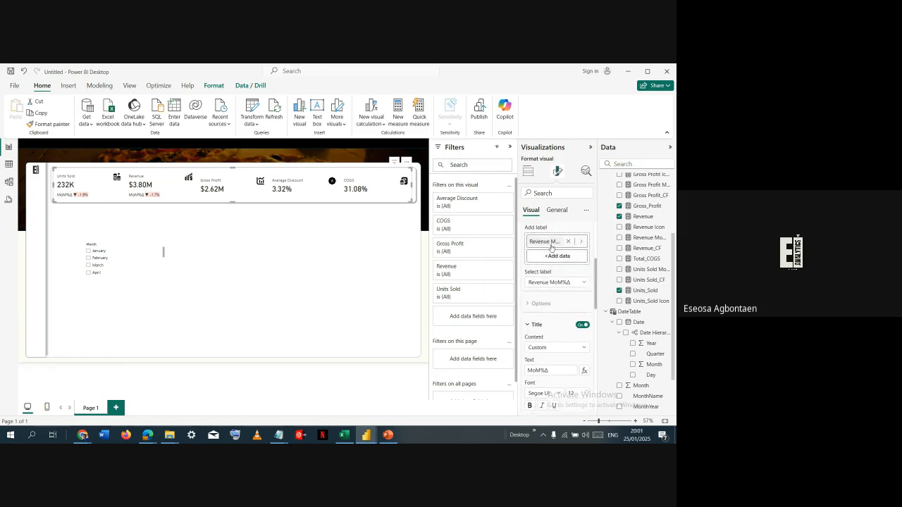
pyautogui.scroll(3, 552, 247)
pyautogui.click(550, 303)
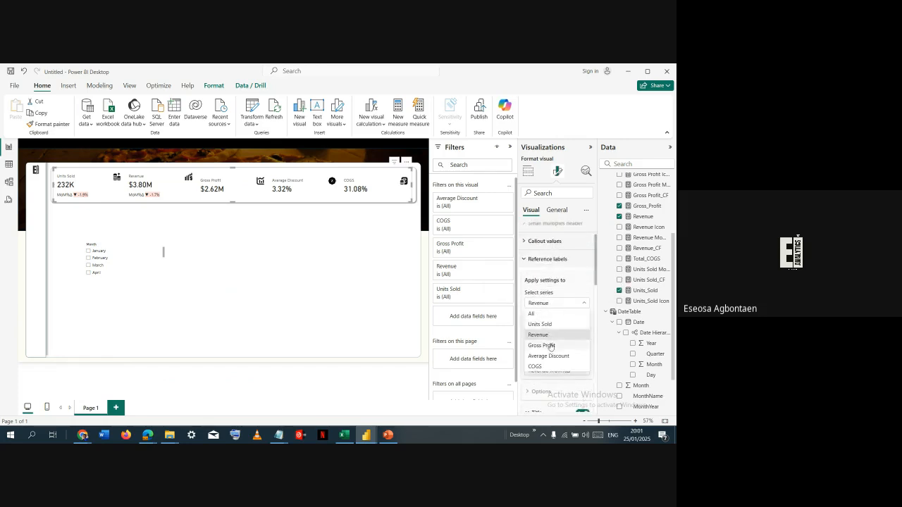
pyautogui.click(551, 345)
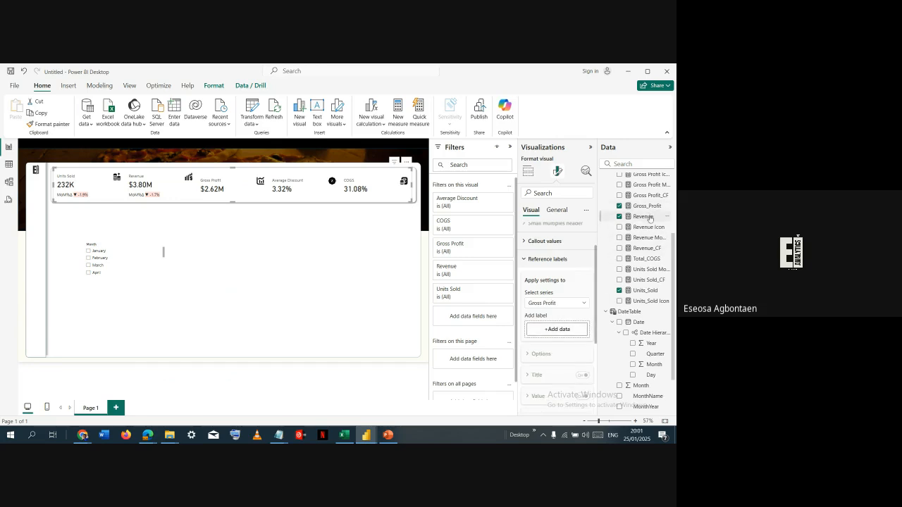
pyautogui.scroll(2, 650, 222)
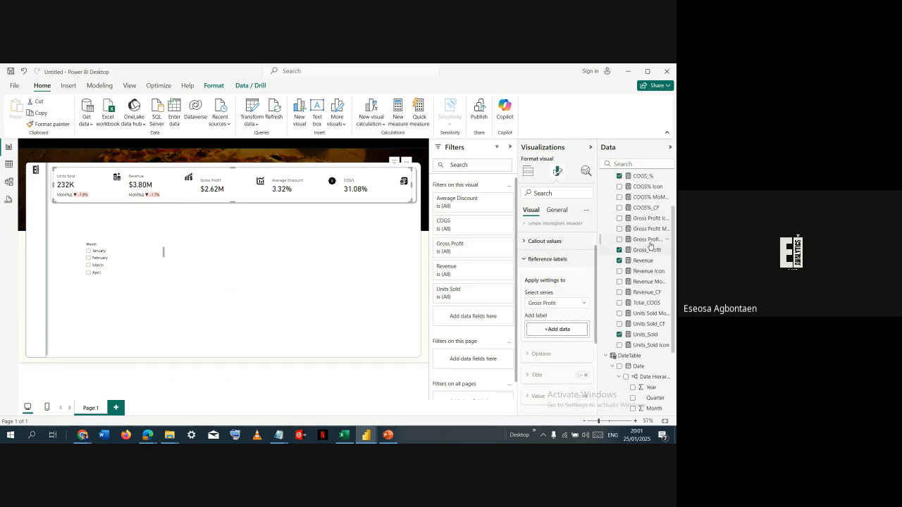
pyautogui.moveTo(645, 222); pyautogui.dragTo(567, 332)
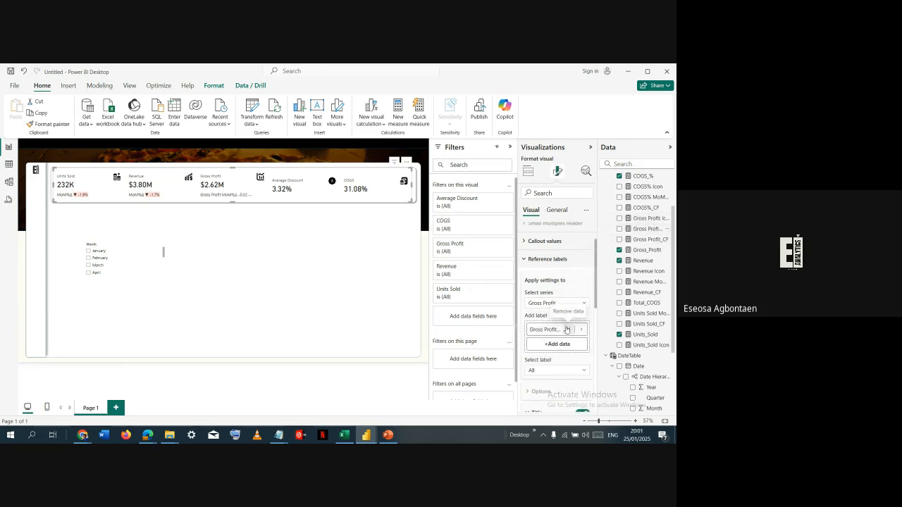
pyautogui.scroll(-1, 565, 327)
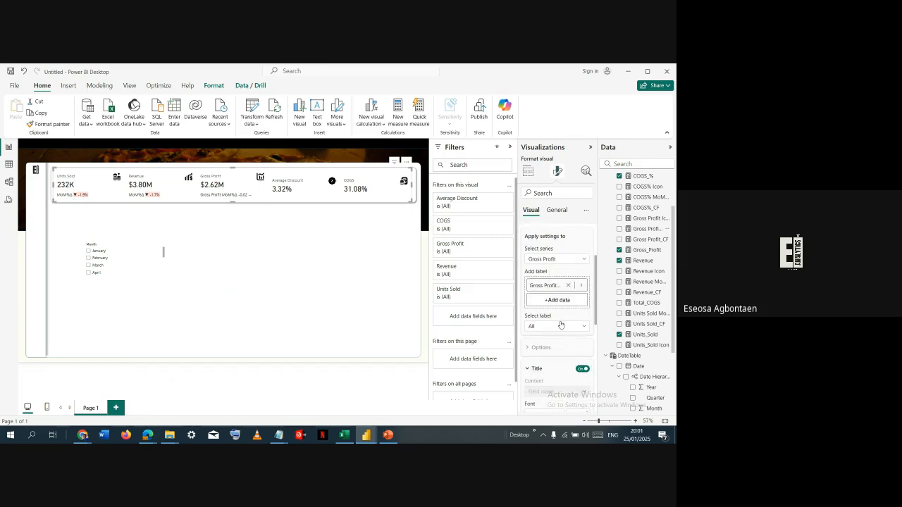
pyautogui.click(562, 325)
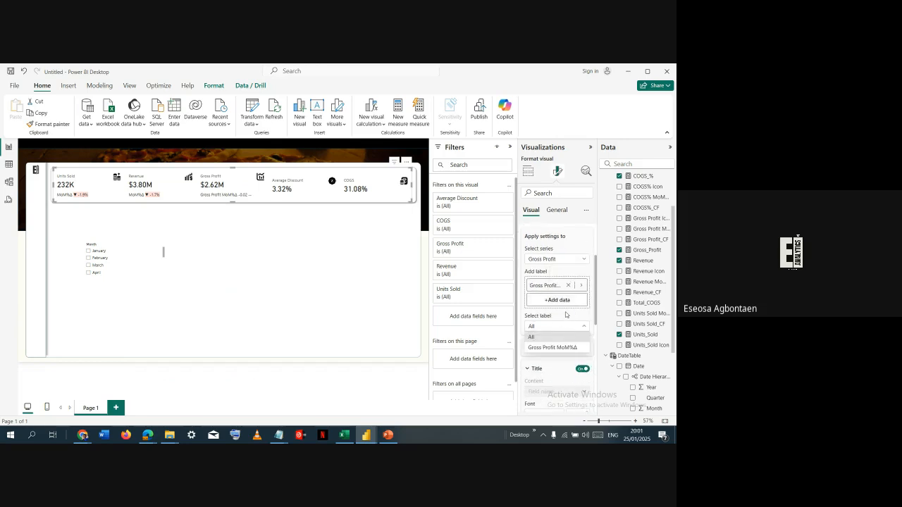
pyautogui.click(562, 347)
# - Give the Gross Profit reference label a custom title reading MoM%Δ
pyautogui.scroll(-2, 563, 310)
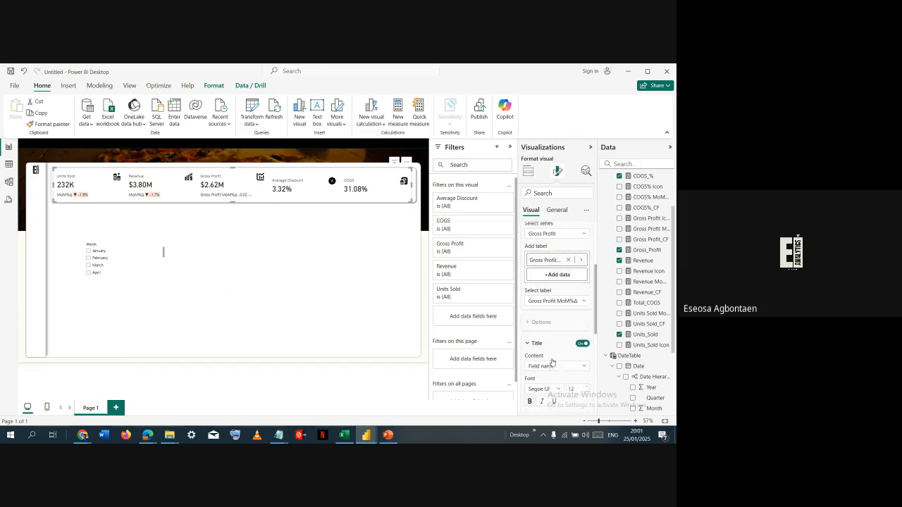
pyautogui.click(563, 306)
pyautogui.click(547, 326)
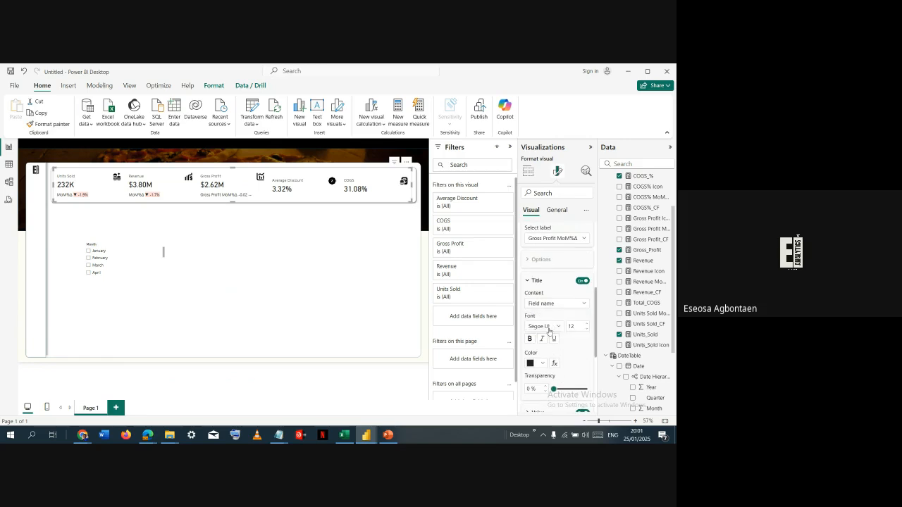
pyautogui.click(557, 326)
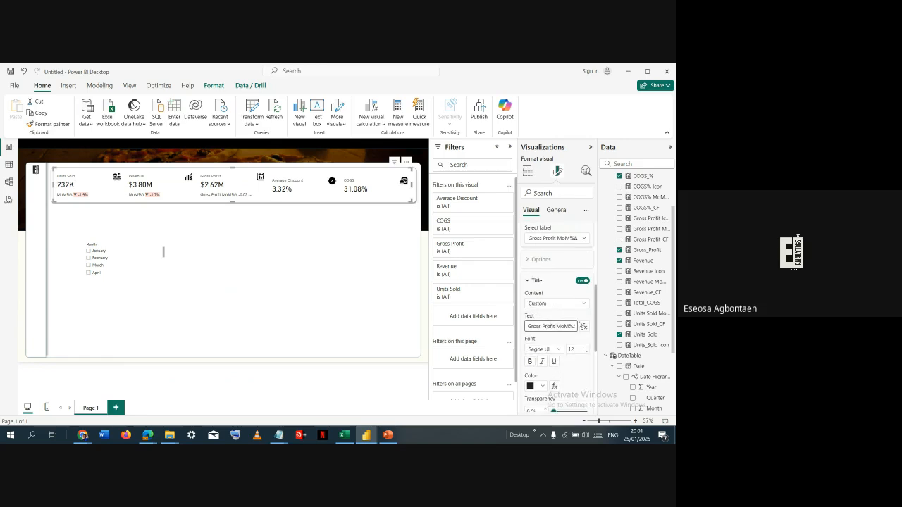
pyautogui.hotkey('ctrl', 'shift', 'Left')
pyautogui.hotkey('ctrl', 'shift', 'Left')
pyautogui.press('BackSpace')
pyautogui.write('#')
pyautogui.press('BackSpace')
# - Use the Gross Profit Icon measure as the Gross Profit reference label's detail data and turn off the label's value
pyautogui.scroll(-2, 570, 361)
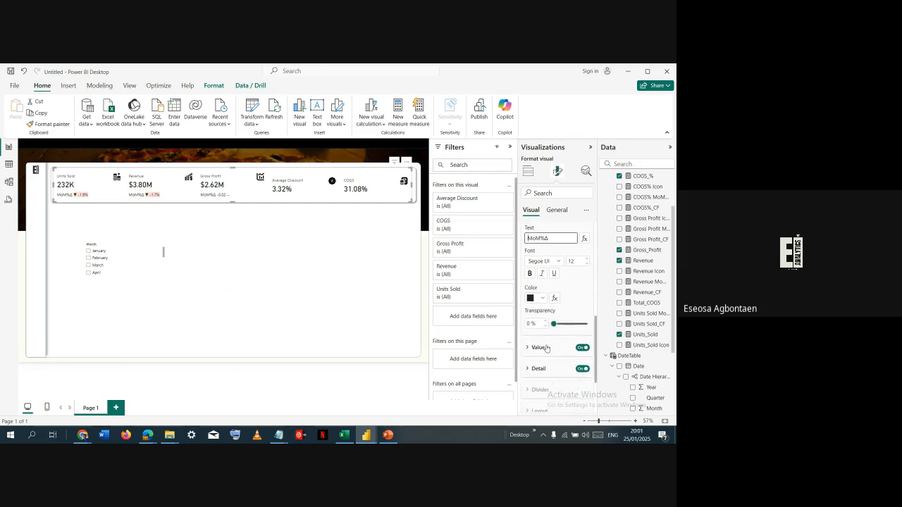
pyautogui.click(554, 369)
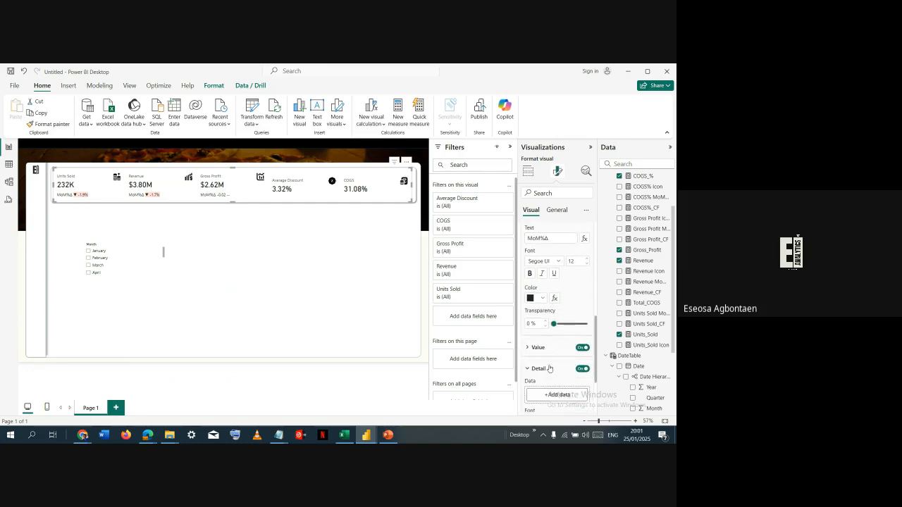
pyautogui.scroll(-1, 564, 352)
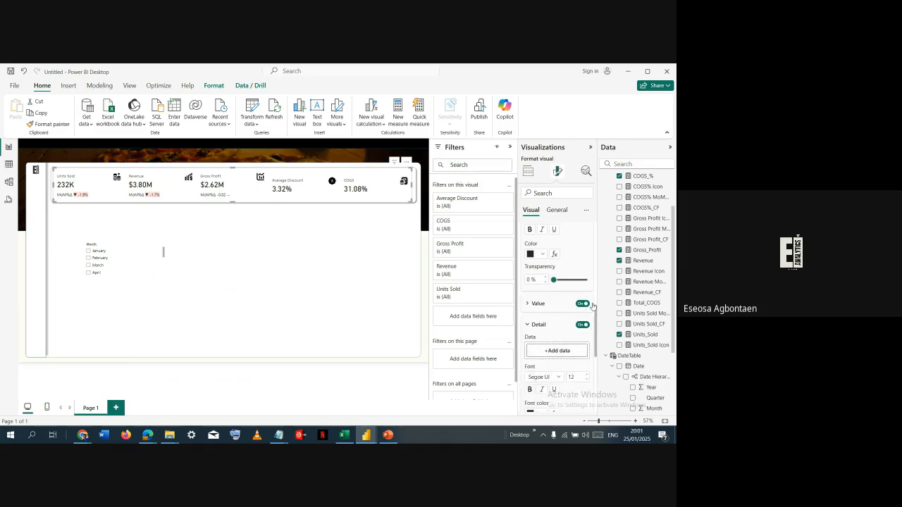
pyautogui.moveTo(638, 225); pyautogui.dragTo(564, 351)
pyautogui.click(582, 304)
# - Conditionally format the Gross Profit label detail's Color by field value, based on the Gross Profit_CF measure
pyautogui.scroll(-3, 549, 343)
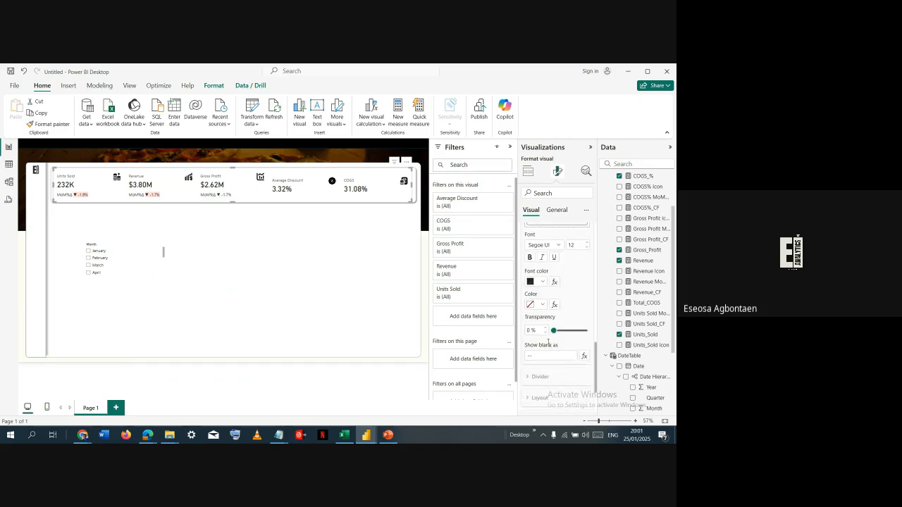
pyautogui.click(555, 305)
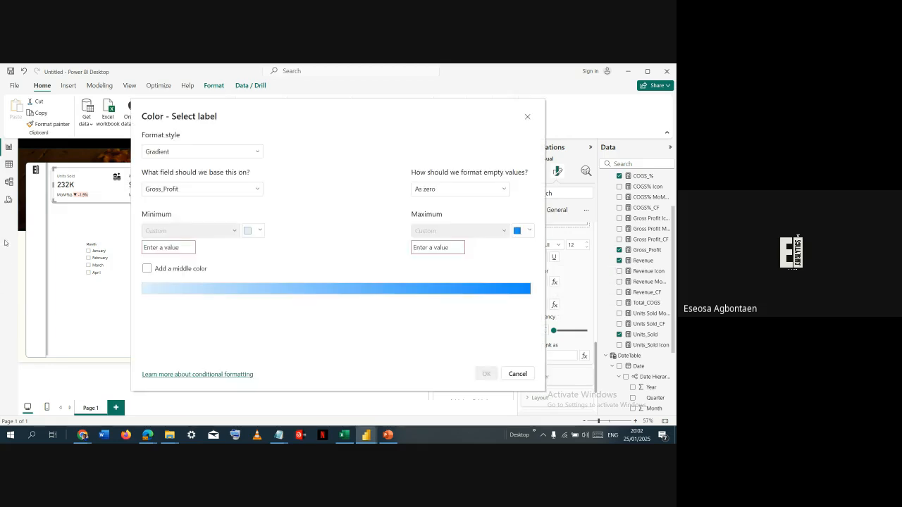
pyautogui.click(202, 153)
pyautogui.click(195, 195)
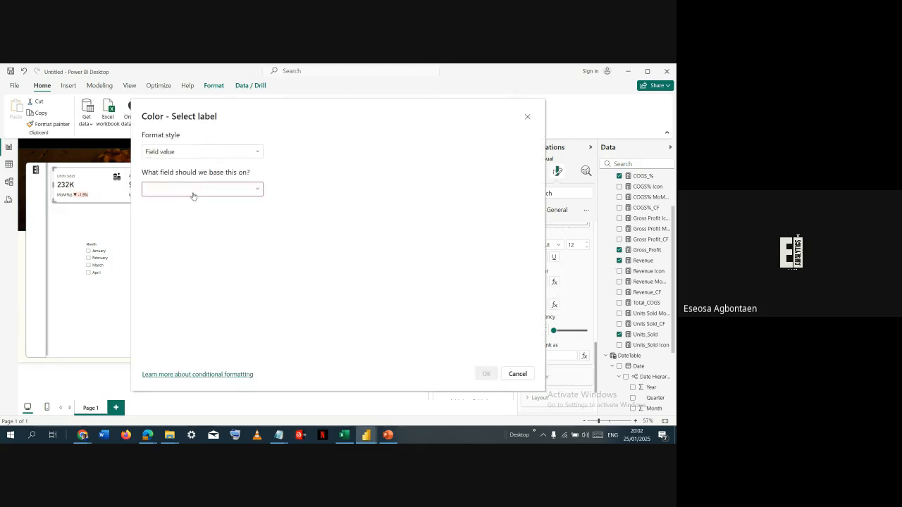
pyautogui.click(204, 191)
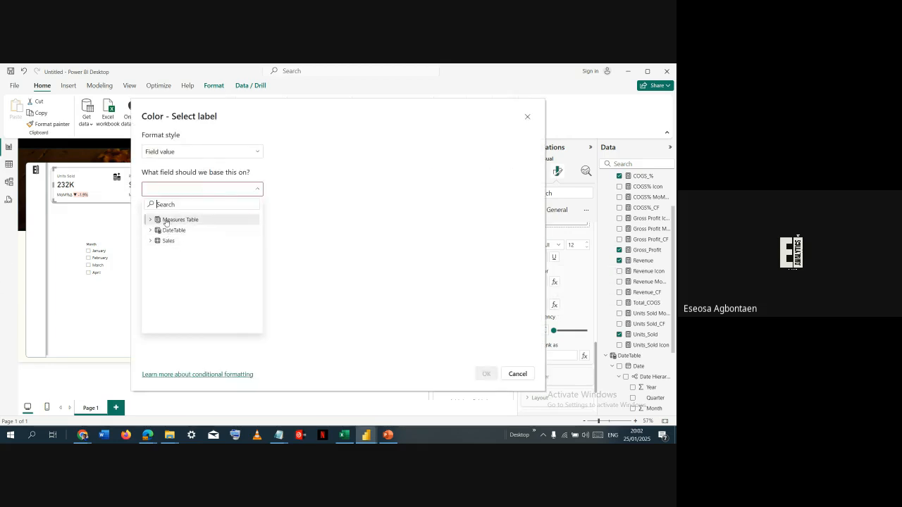
pyautogui.write('cf')
pyautogui.click(171, 252)
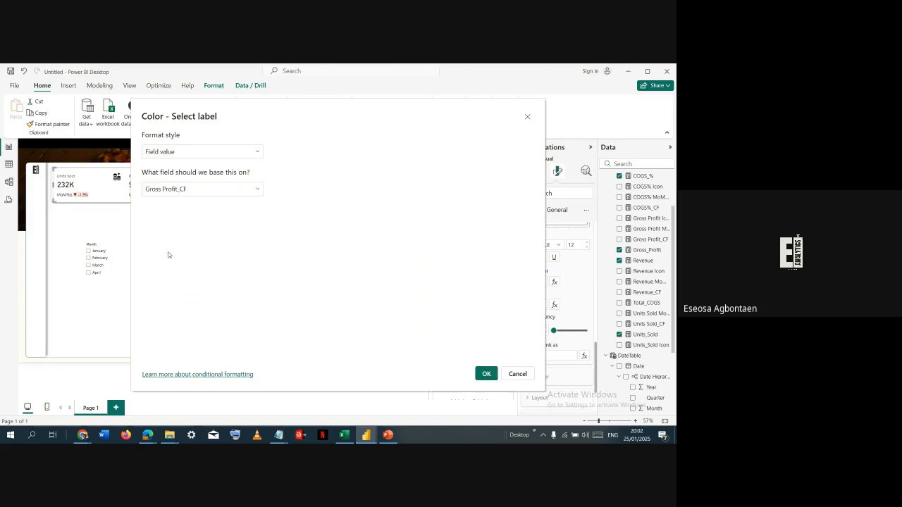
pyautogui.click(486, 374)
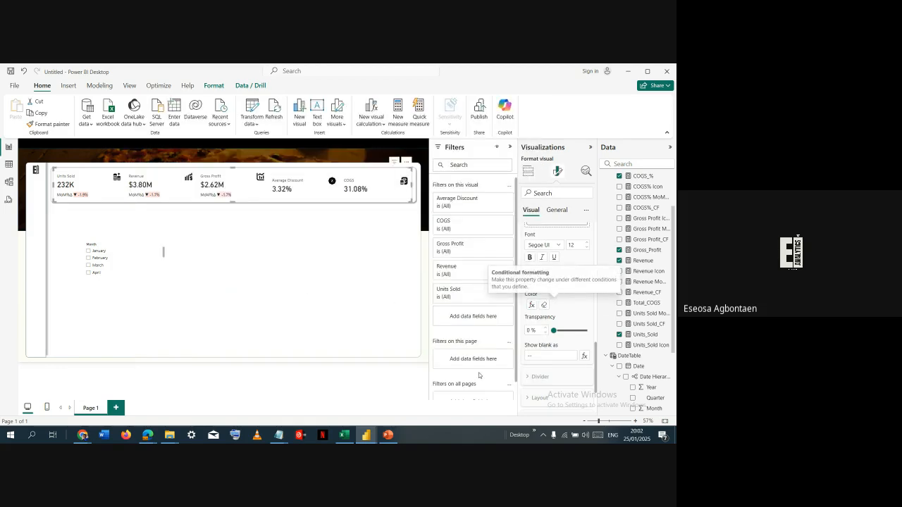
# - Move the Month slicer up closer to the KPI cards and make it taller so more months fit
pyautogui.click(148, 246)
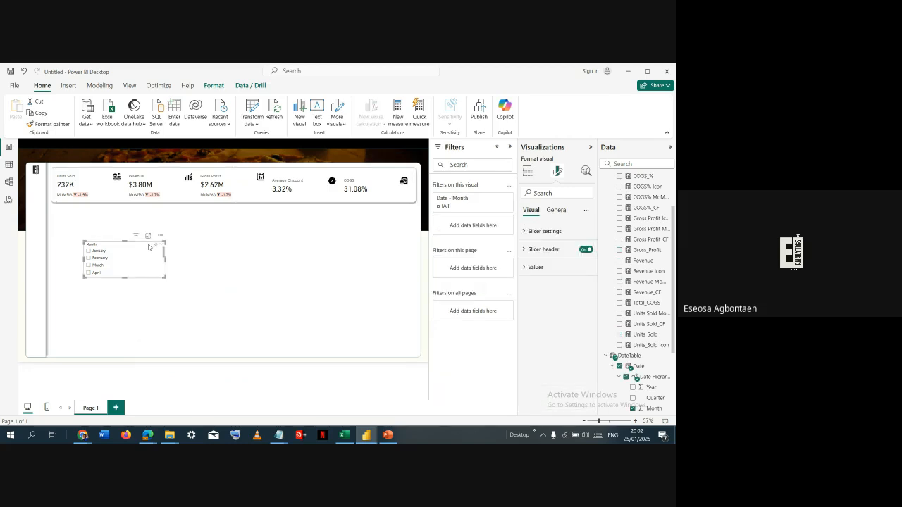
pyautogui.moveTo(147, 246); pyautogui.dragTo(159, 226)
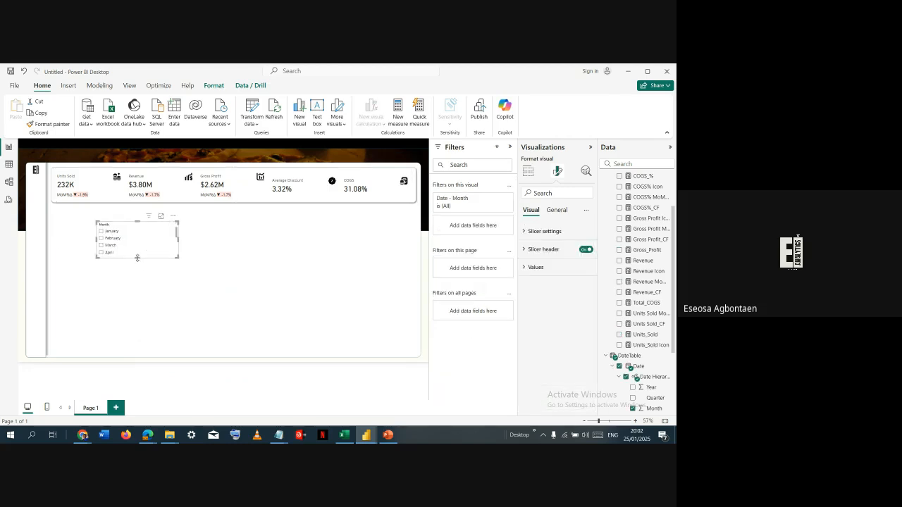
pyautogui.moveTo(137, 258); pyautogui.dragTo(151, 295)
pyautogui.scroll(-3, 156, 258)
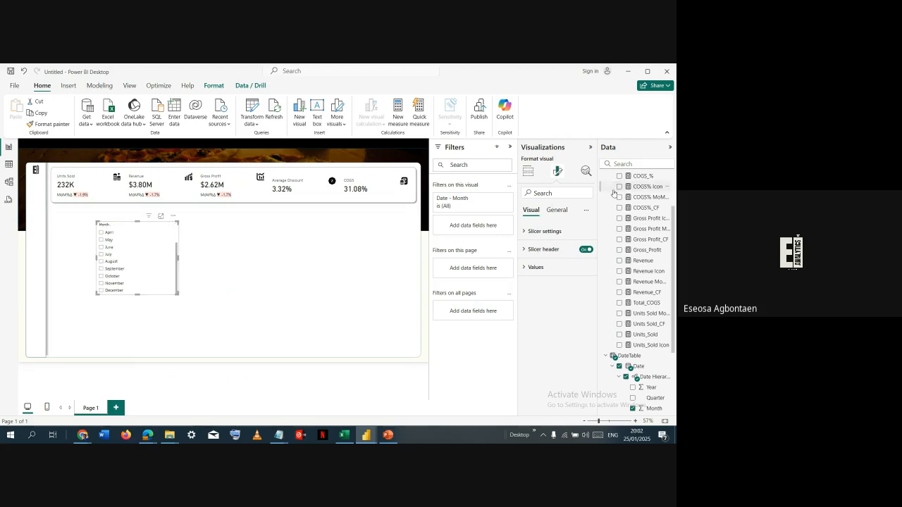
# - Replace the slicer's Date hierarchy Month field with MonthName from DateTable and convert the visual to a text slicer
pyautogui.click(528, 172)
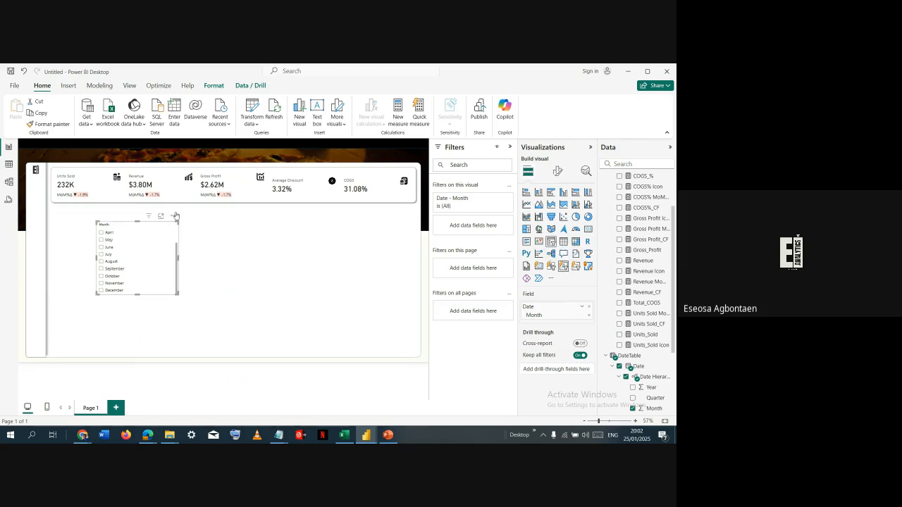
pyautogui.scroll(-3, 643, 354)
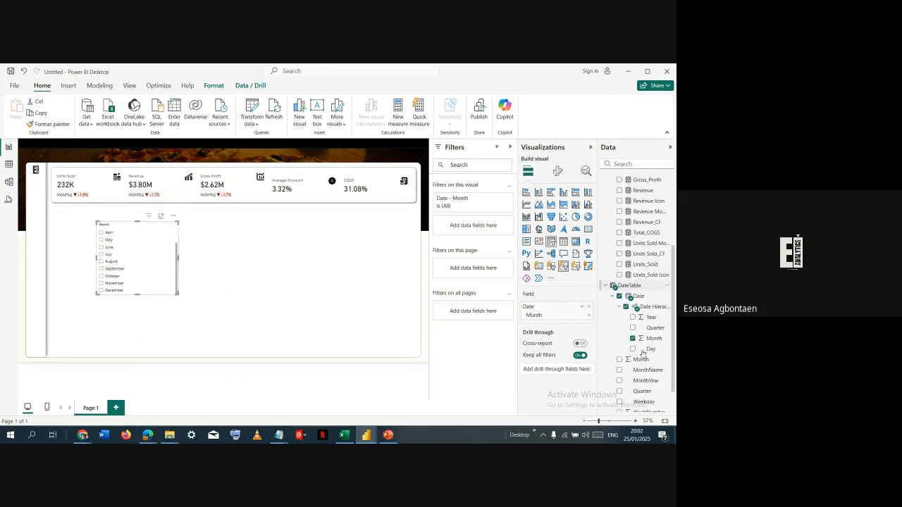
pyautogui.scroll(-1, 643, 354)
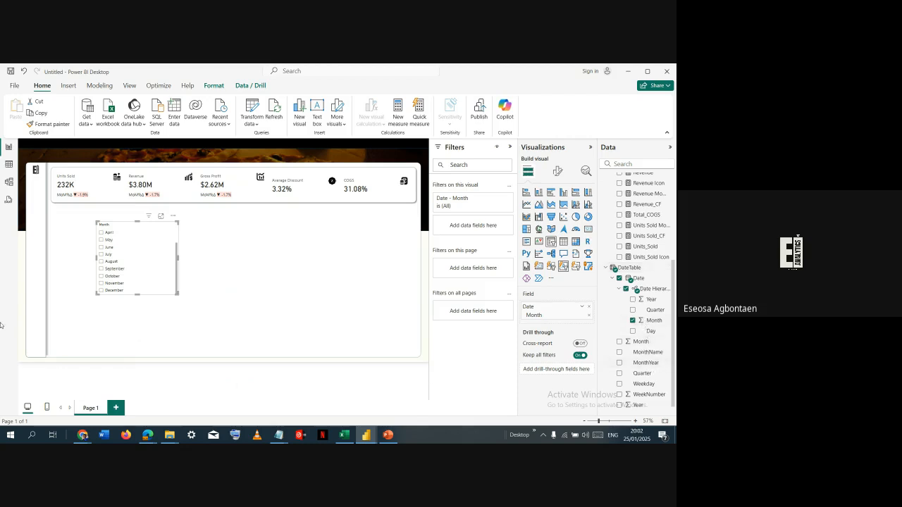
pyautogui.click(591, 308)
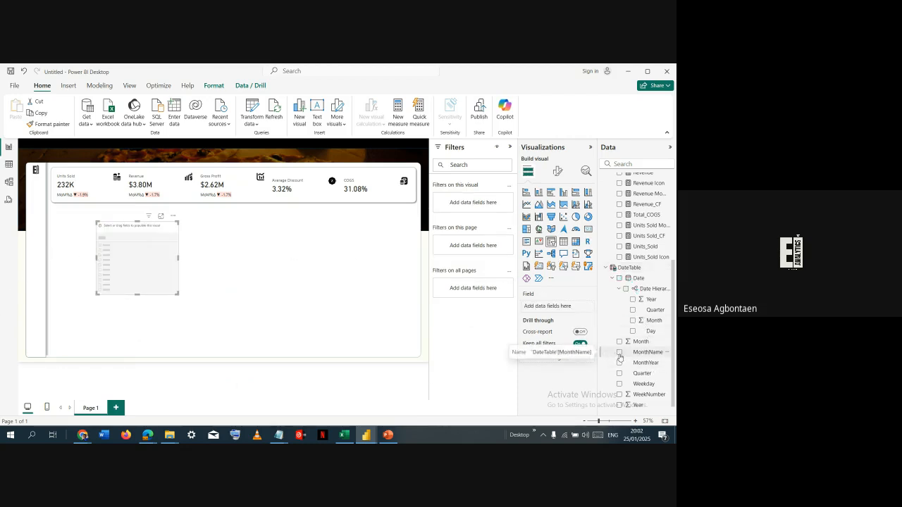
pyautogui.click(619, 352)
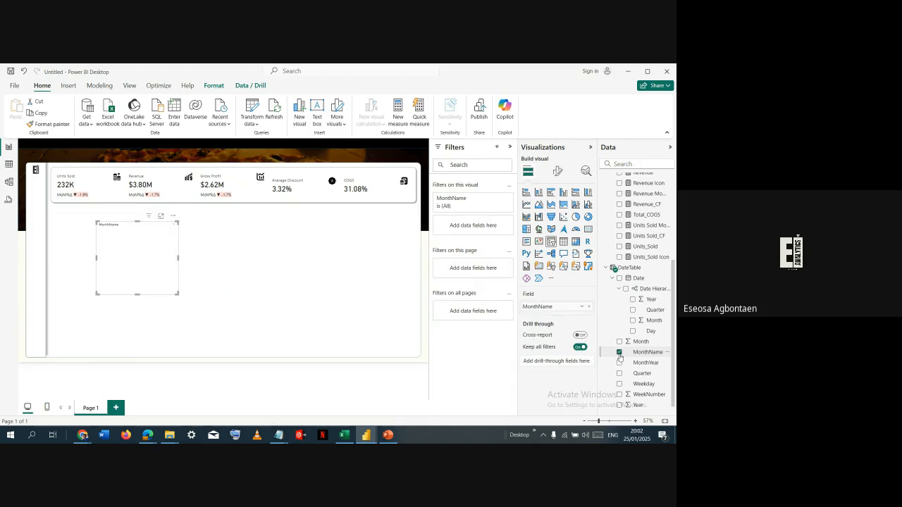
pyautogui.click(563, 267)
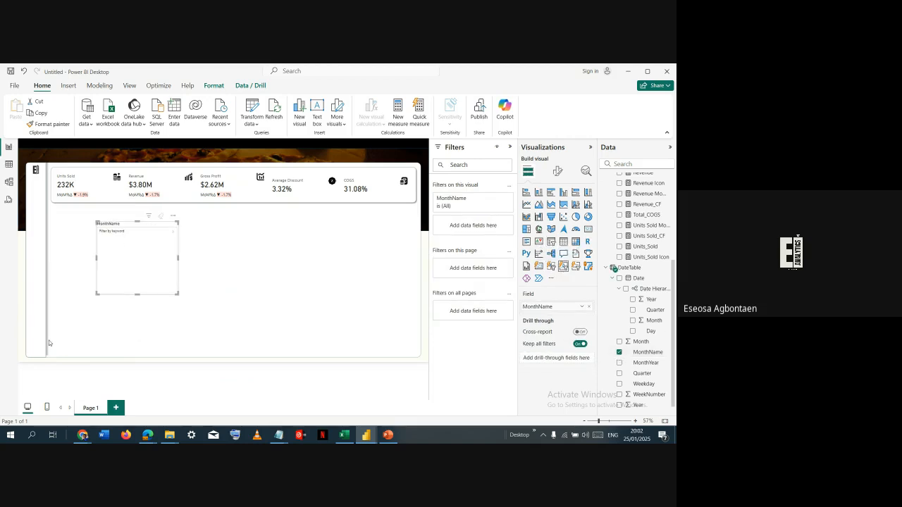
# - Switch to the Portfolio Dashboard report, test its MonthName text slicer by filtering on January, and clear the slicer
pyautogui.hotkey('alt', 'Tab')
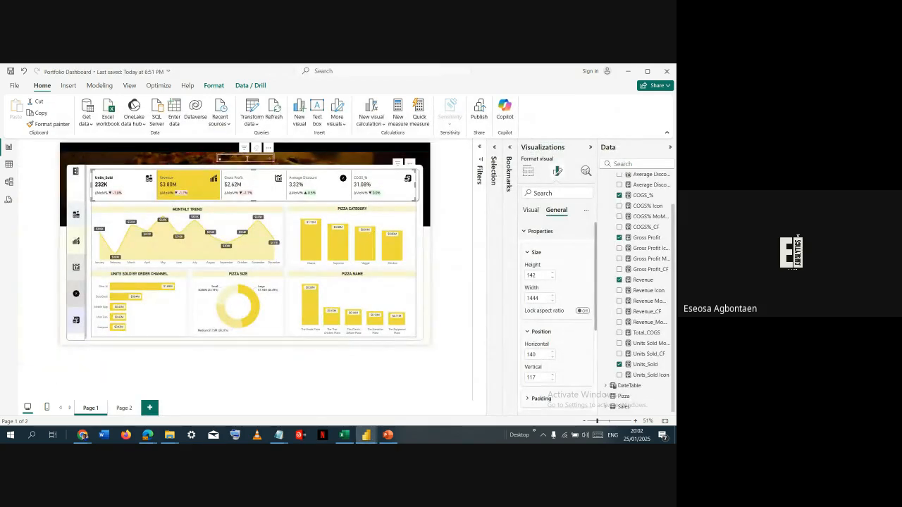
pyautogui.click(247, 159)
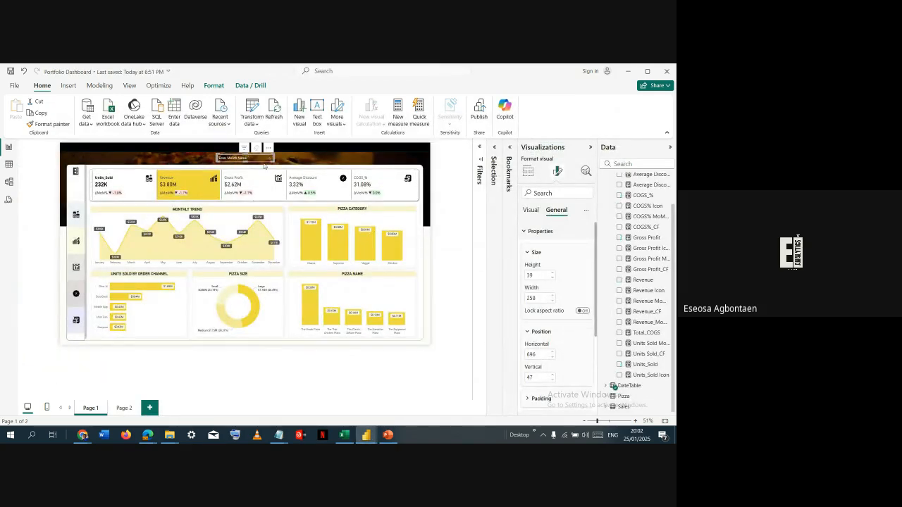
pyautogui.write('January')
pyautogui.press('Return')
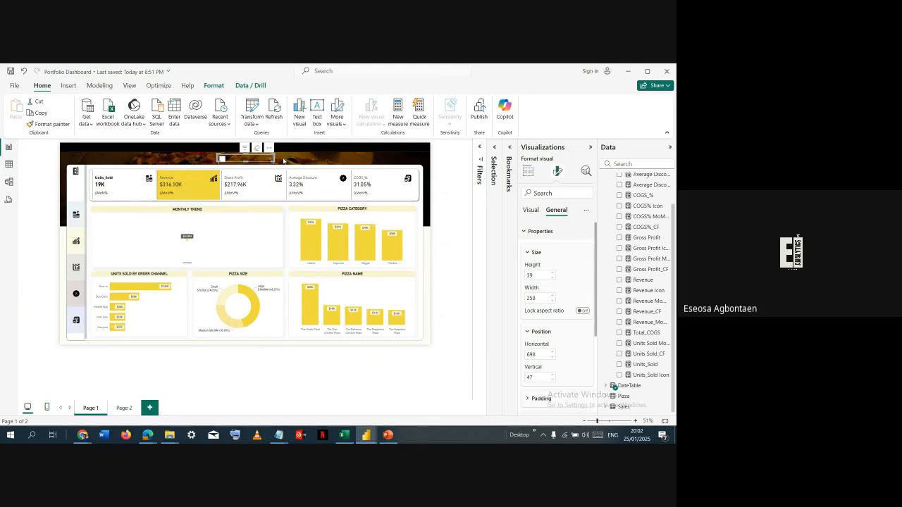
pyautogui.click(251, 161)
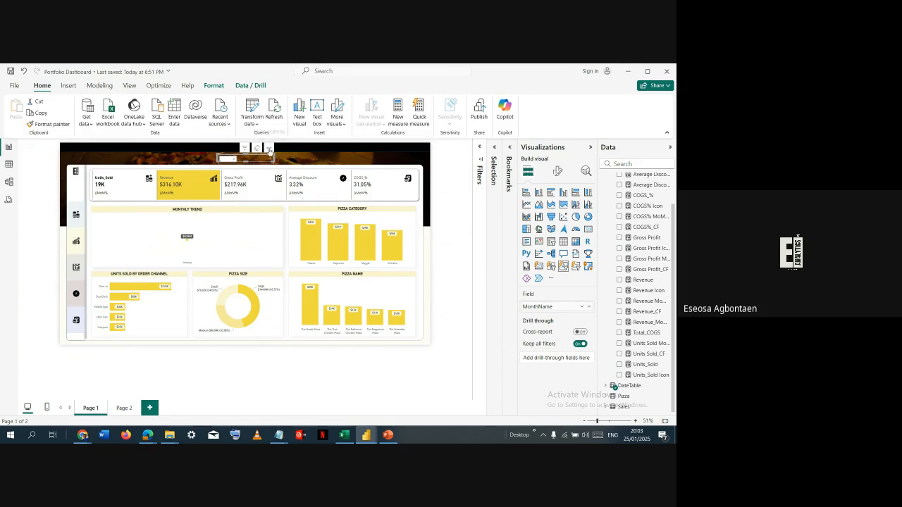
pyautogui.moveTo(270, 156)
pyautogui.mouseDown()
pyautogui.moveTo(269, 193)
pyautogui.moveTo(263, 156)
pyautogui.moveTo(274, 151)
pyautogui.mouseUp()
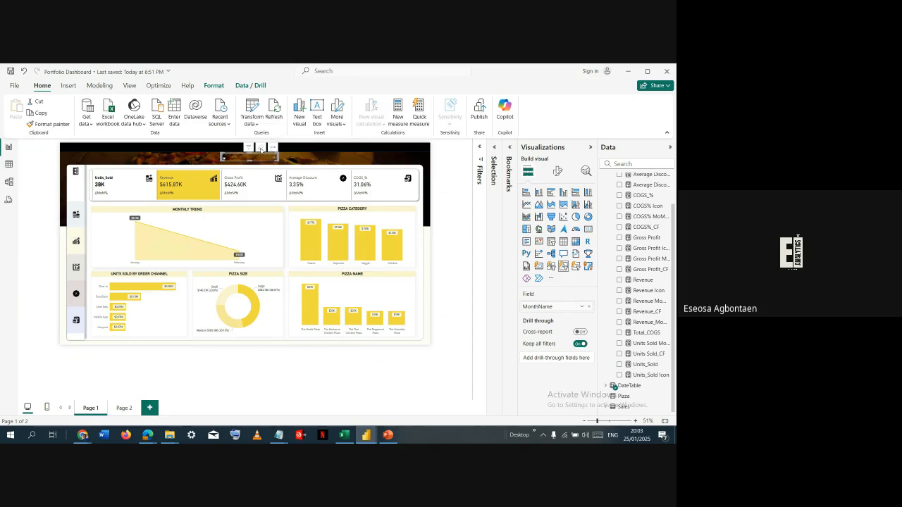
pyautogui.click(261, 150)
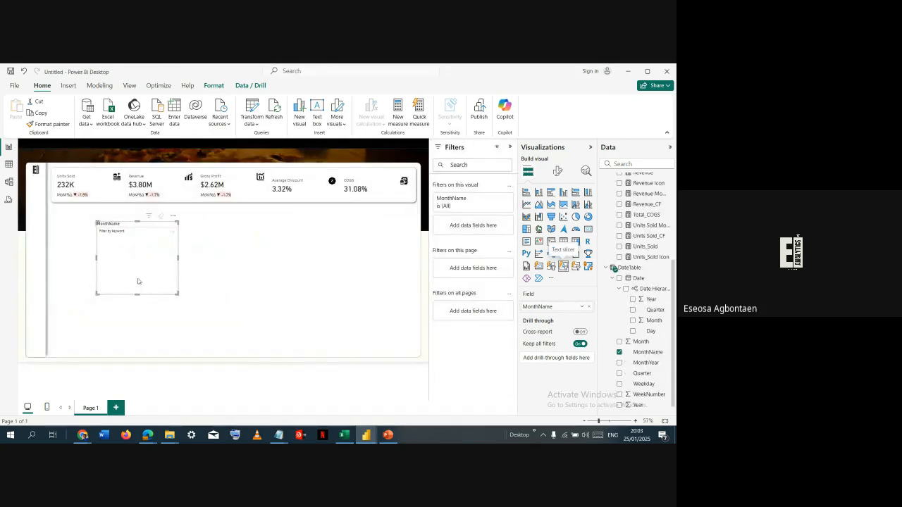
# - In the untitled report, shrink the MonthName text slicer's height and place it on the header banner above the KPI cards
pyautogui.moveTo(138, 294); pyautogui.dragTo(133, 235)
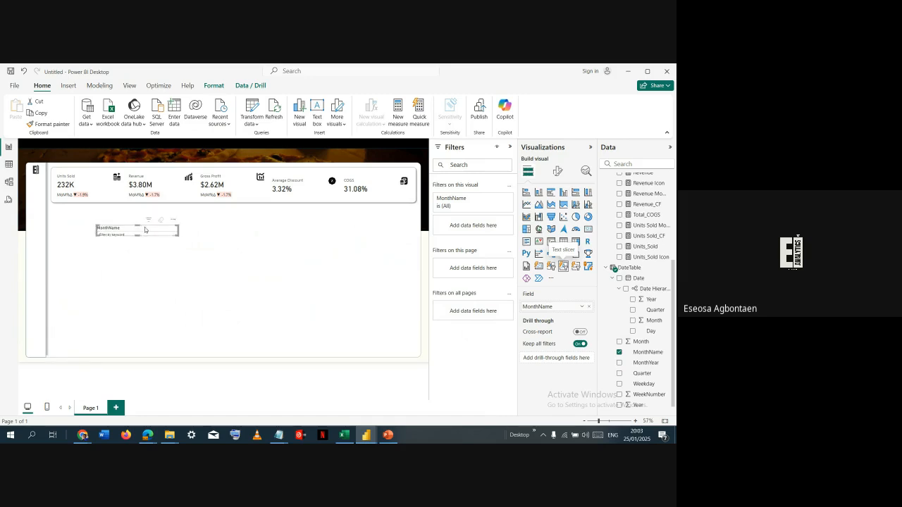
pyautogui.moveTo(144, 224); pyautogui.dragTo(201, 150)
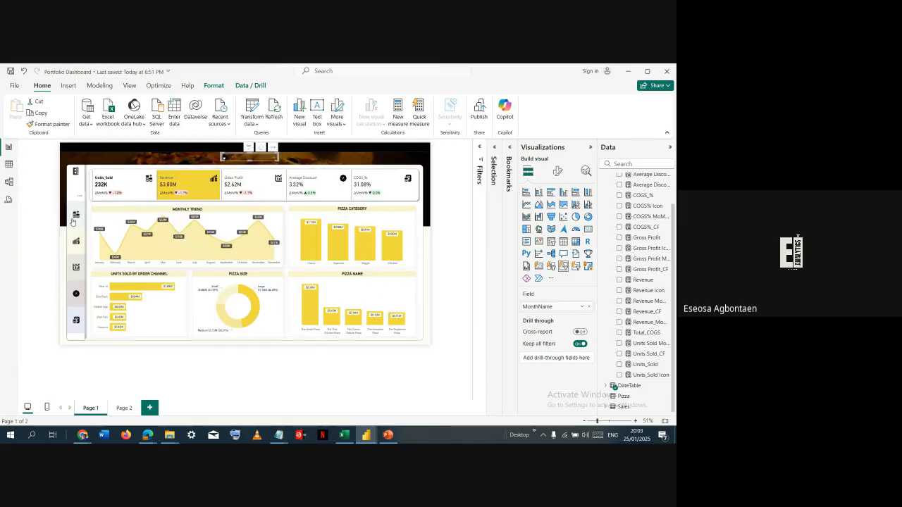
# - Examine the Portfolio Dashboard's Units Sold view, its layer order and its bookmarks, and compare the layout with the untitled report
pyautogui.keyDown('ctrl'); pyautogui.click(76, 221); pyautogui.keyUp('ctrl')
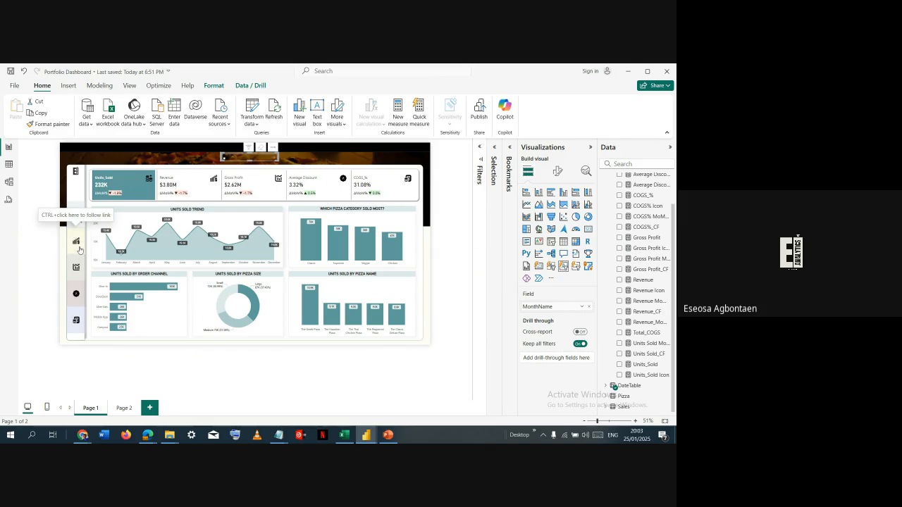
pyautogui.click(495, 147)
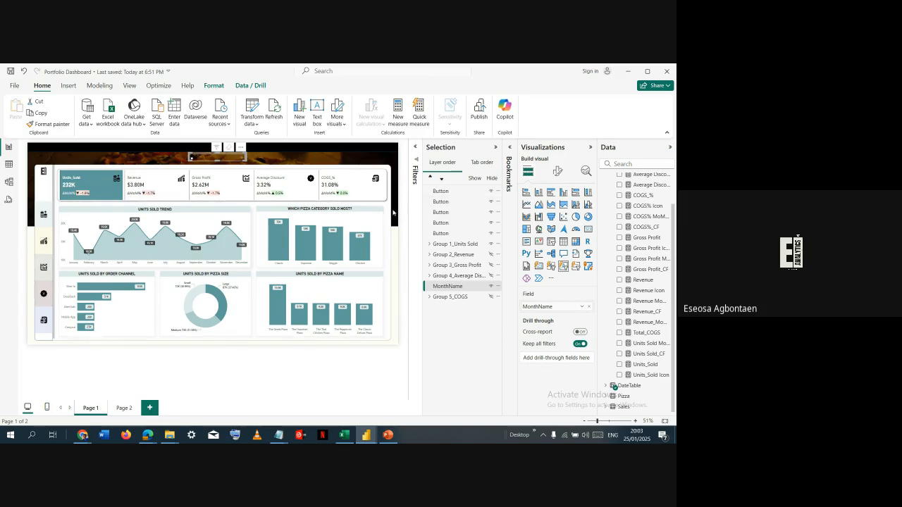
pyautogui.click(510, 147)
pyautogui.click(511, 149)
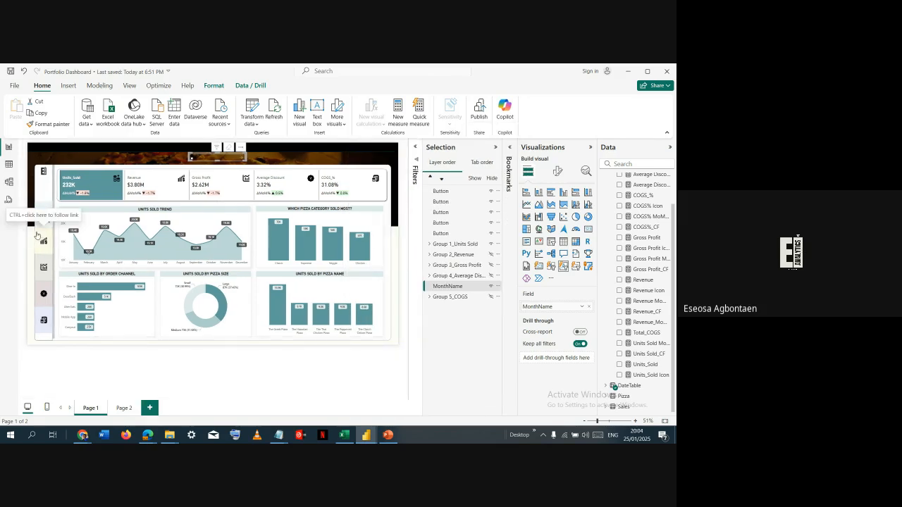
pyautogui.hotkey('alt', 'Tab')
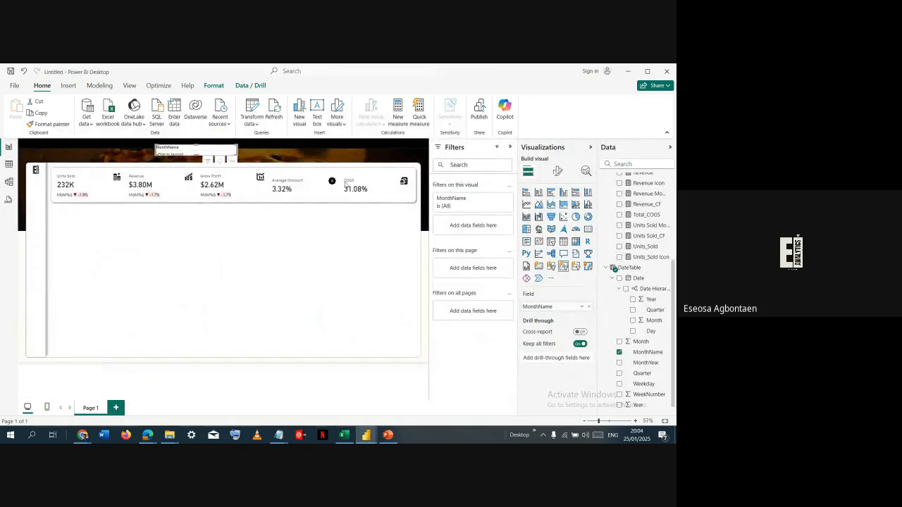
pyautogui.hotkey('alt', 'Tab')
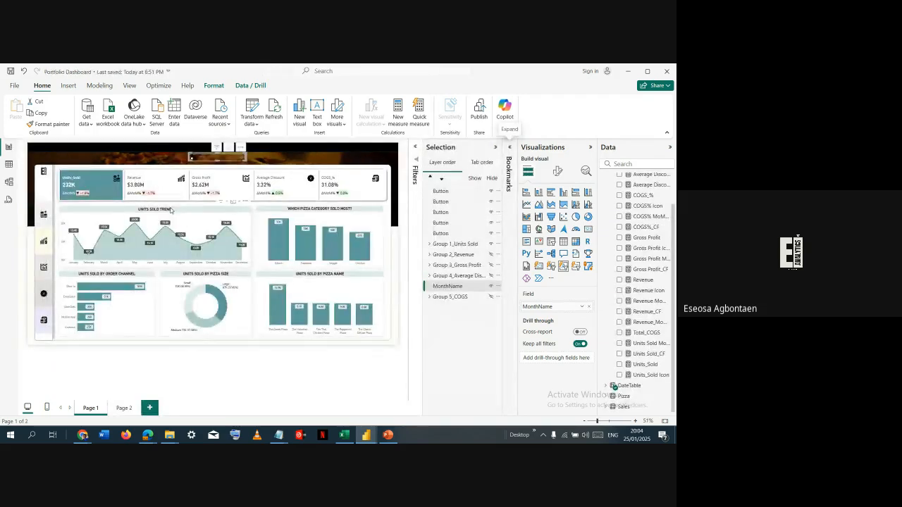
pyautogui.hotkey('alt', 'Tab')
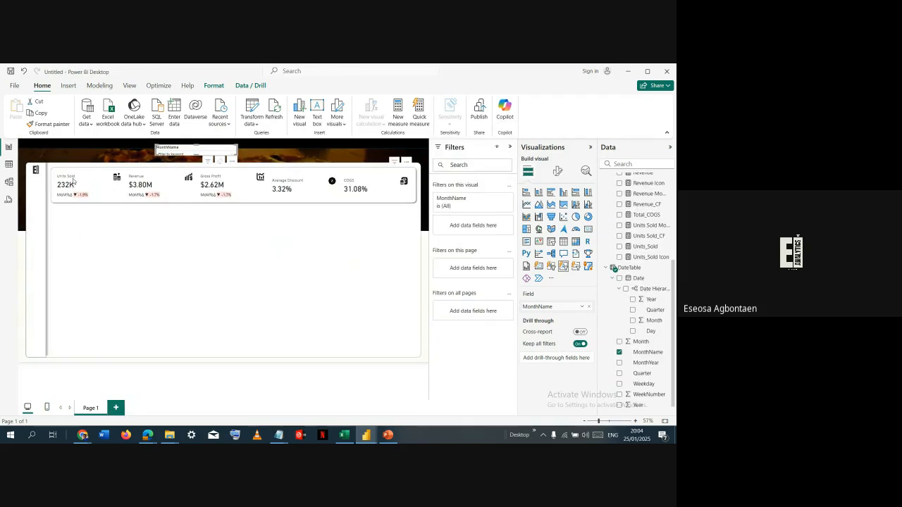
pyautogui.hotkey('alt', 'Tab')
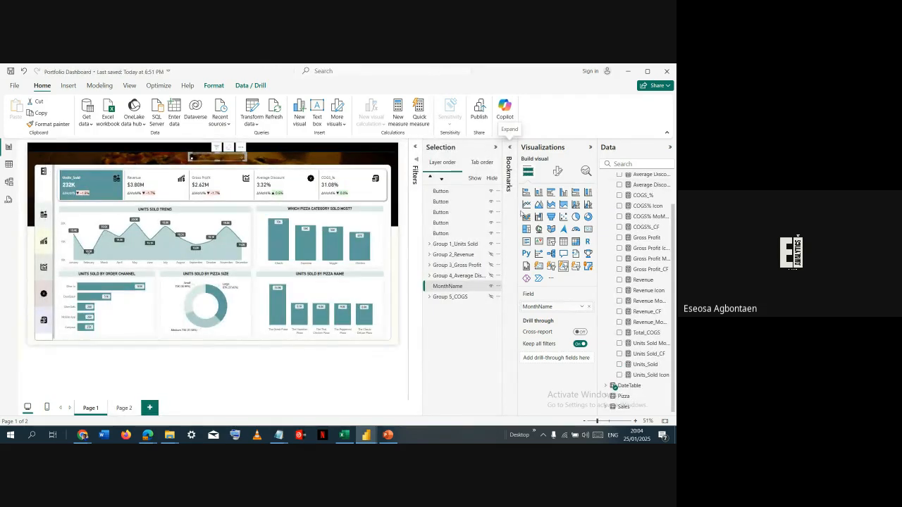
pyautogui.hotkey('alt', 'Tab')
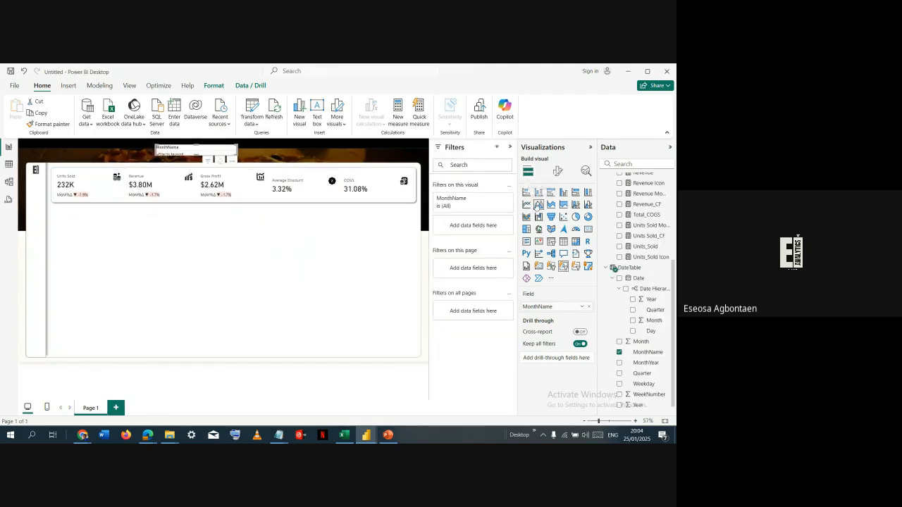
# - Change the MonthName visual on the header banner back from an area chart to a text slicer
pyautogui.click(157, 240)
pyautogui.click(196, 152)
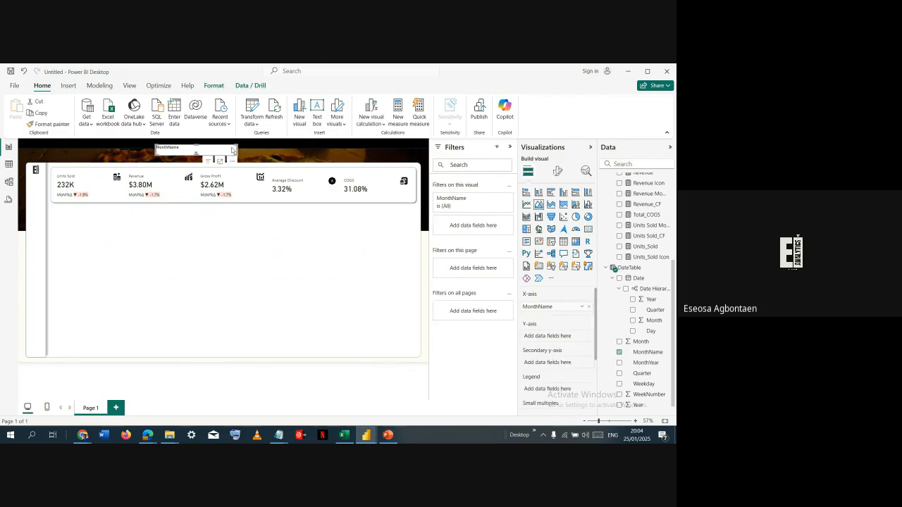
pyautogui.click(564, 252)
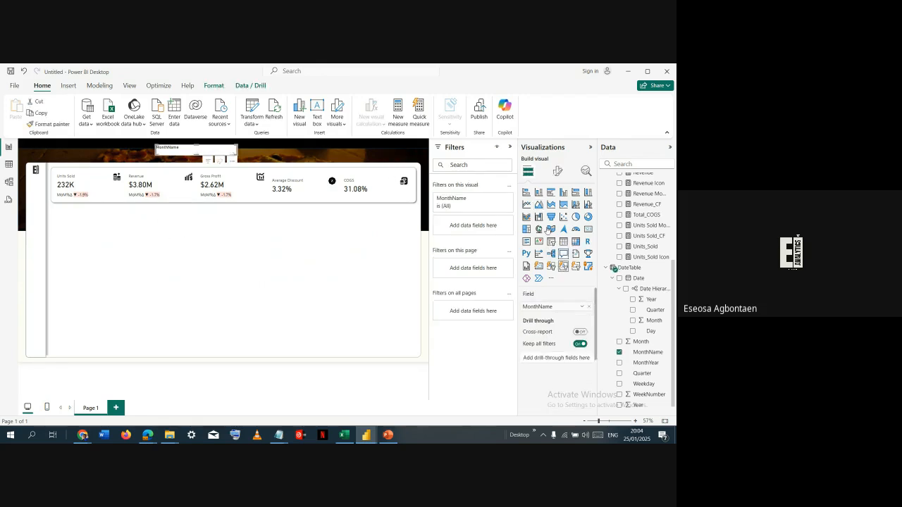
# - Add an area chart to the report page showing Units_Sold by Month from the Date hierarchy
pyautogui.click(159, 215)
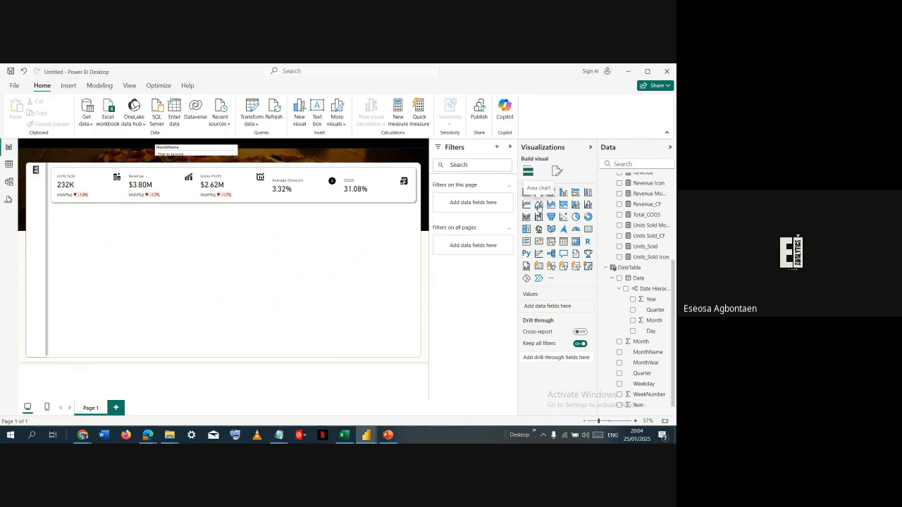
pyautogui.click(538, 204)
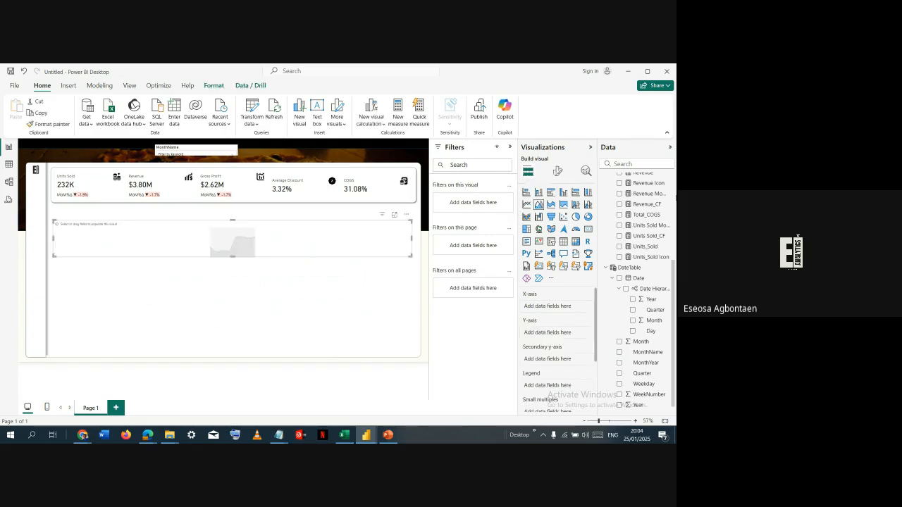
pyautogui.scroll(-1, 641, 205)
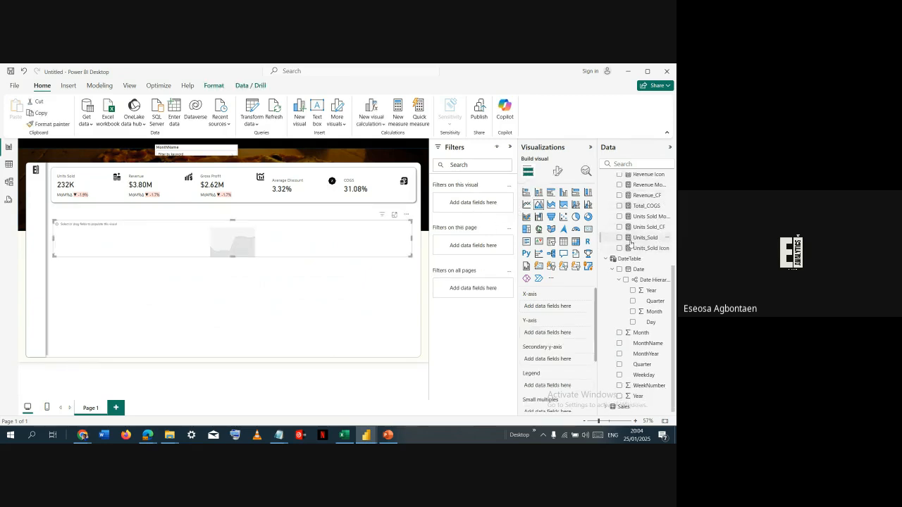
pyautogui.click(620, 238)
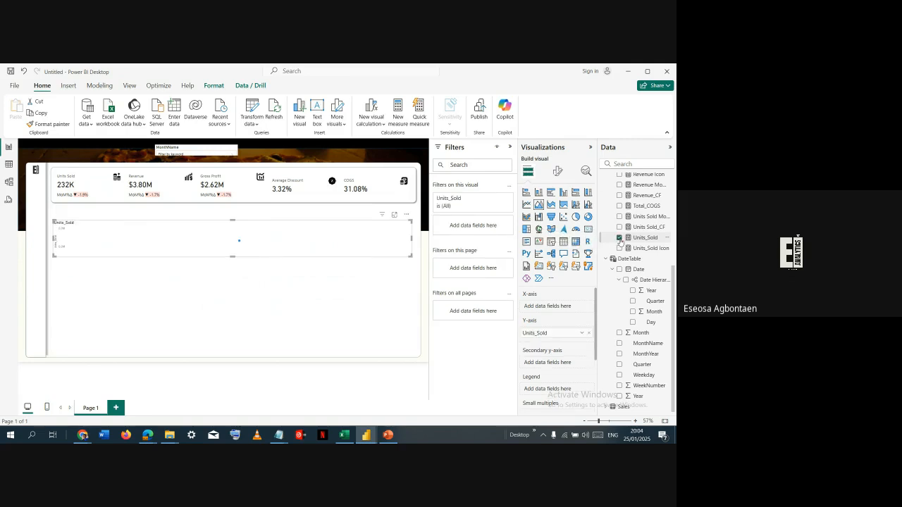
pyautogui.click(633, 311)
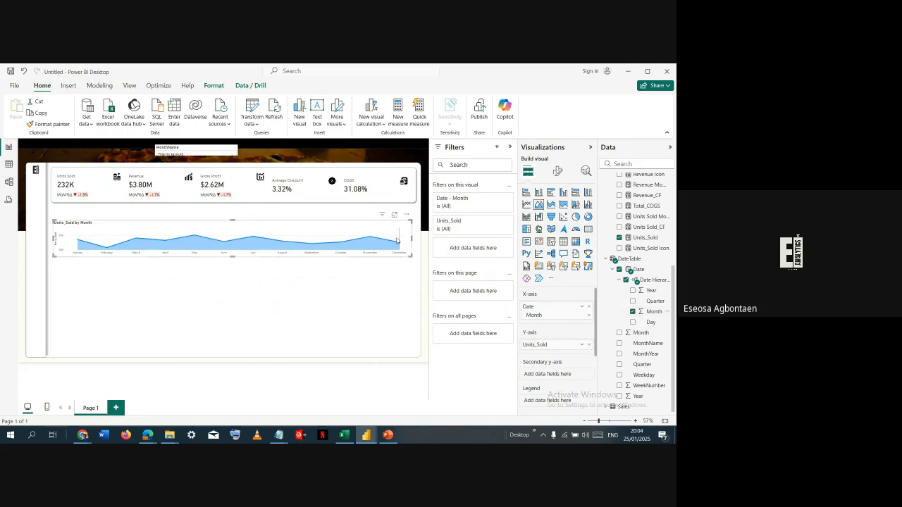
# - Narrow the Units_Sold by Month area chart, increase its height, and place it just below the KPI cards
pyautogui.moveTo(363, 243); pyautogui.dragTo(229, 228)
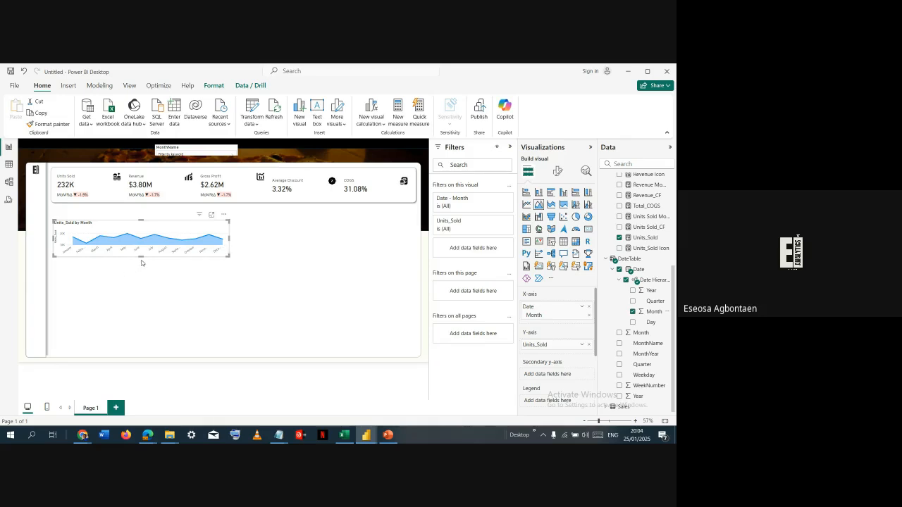
pyautogui.moveTo(141, 256); pyautogui.dragTo(143, 295)
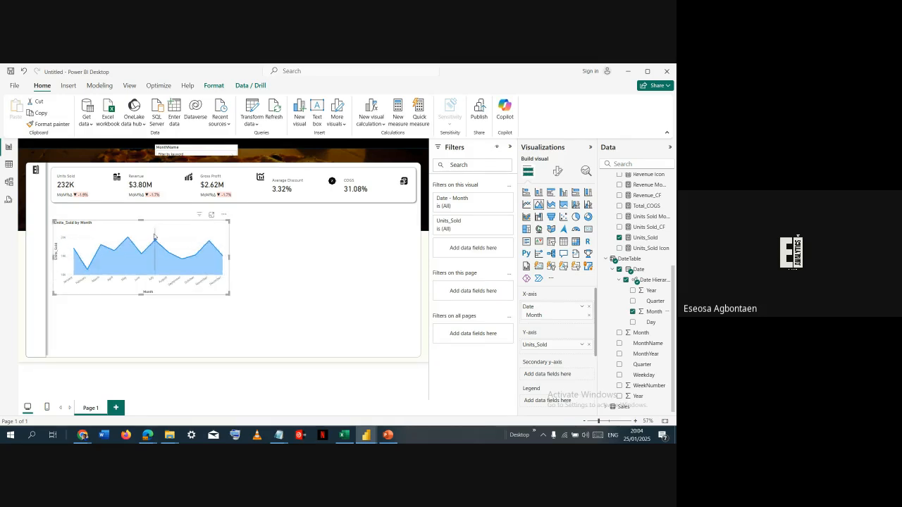
pyautogui.moveTo(155, 232); pyautogui.dragTo(151, 223)
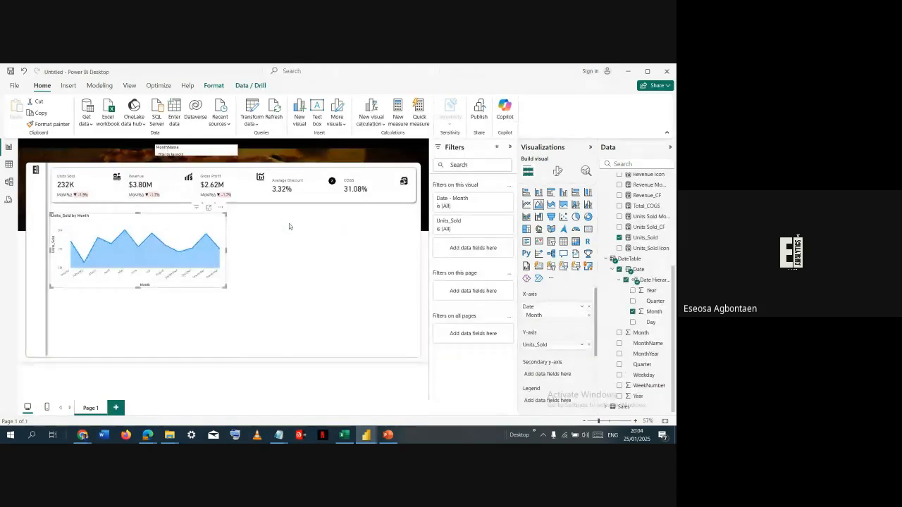
# - Add an empty clustered column chart beside the area chart, below the KPI cards, and reduce its width
pyautogui.click(301, 222)
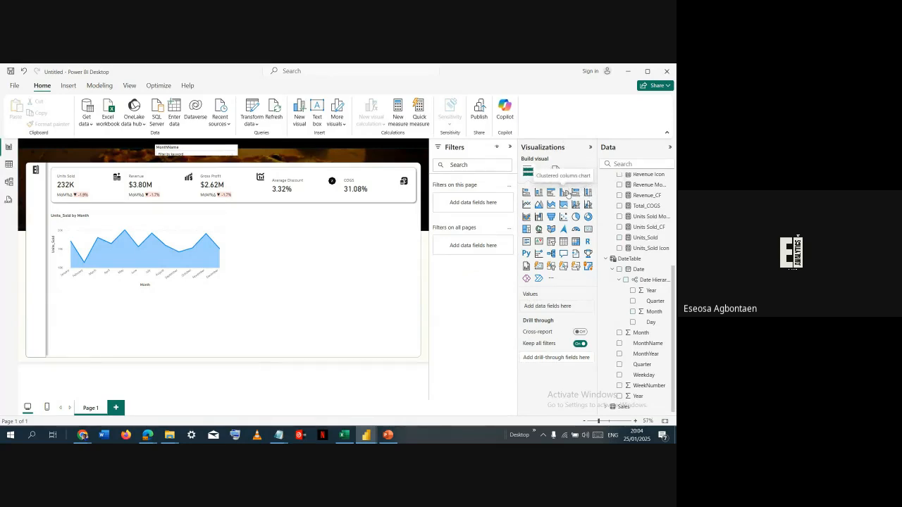
pyautogui.click(564, 191)
pyautogui.moveTo(166, 341); pyautogui.dragTo(350, 265)
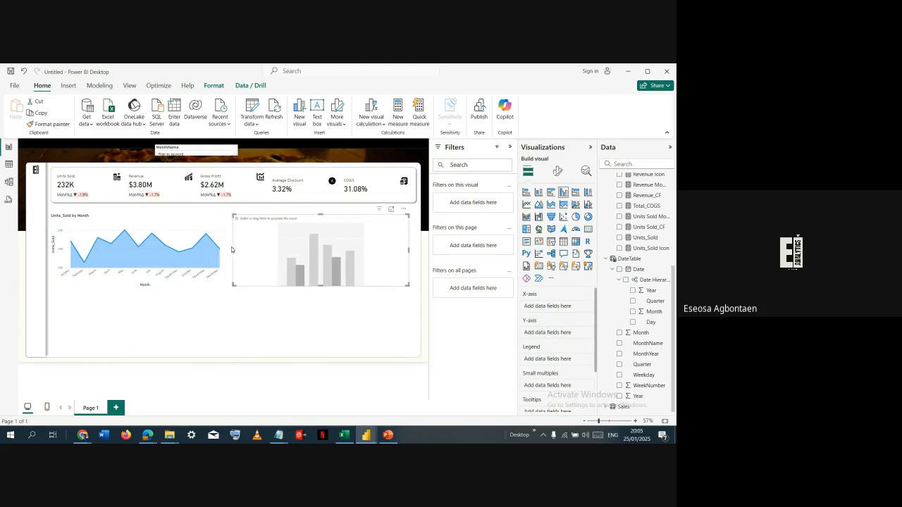
pyautogui.moveTo(233, 251); pyautogui.dragTo(294, 257)
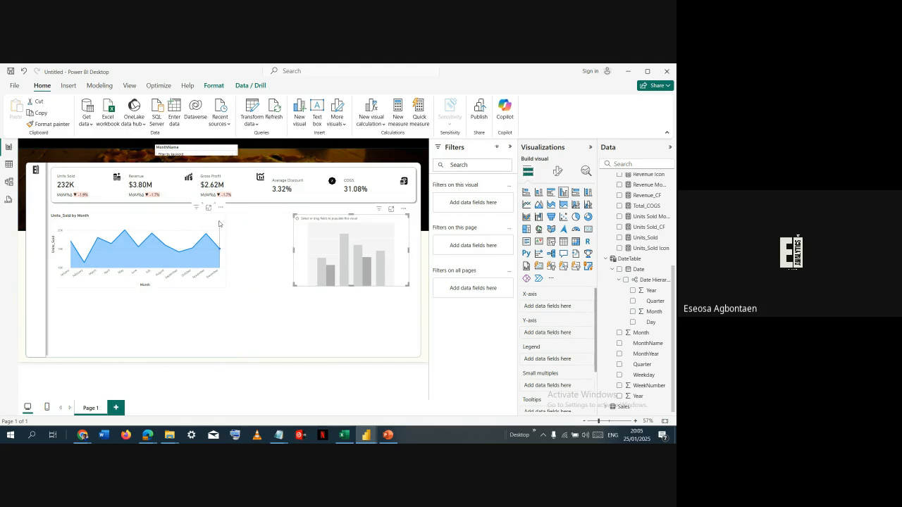
# - Widen the area chart and the empty column chart toward each other to close the gap between them
pyautogui.click(224, 243)
pyautogui.moveTo(226, 251); pyautogui.dragTo(264, 252)
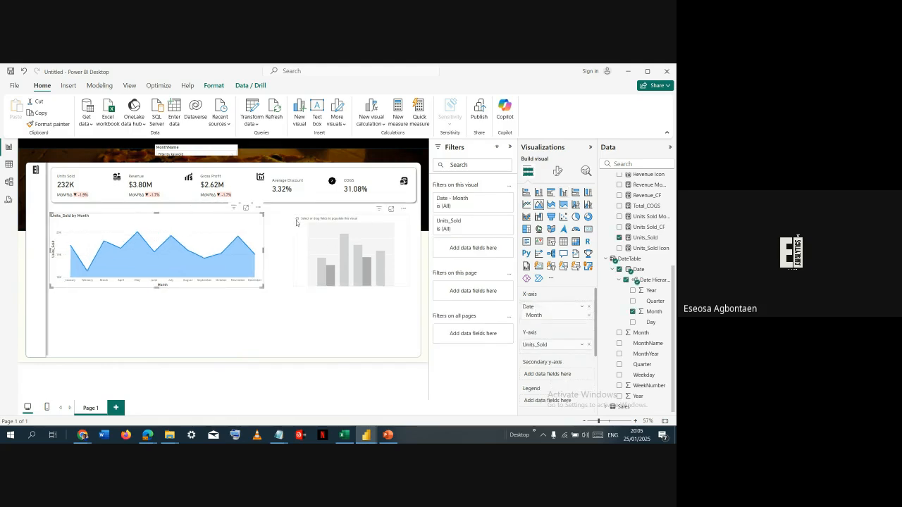
pyautogui.click(298, 229)
pyautogui.moveTo(294, 249); pyautogui.dragTo(270, 249)
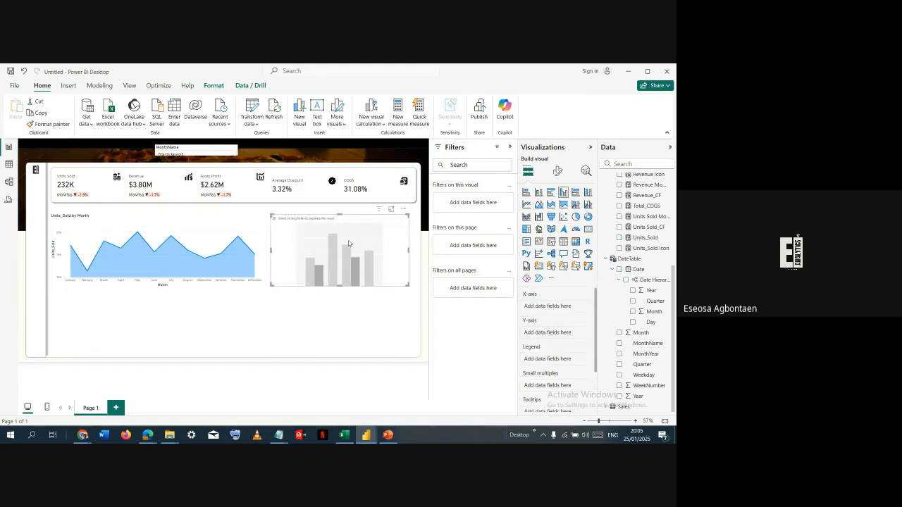
# - Populate the clustered column chart with Units_Sold by pizza_category from the Sales table
pyautogui.click(620, 238)
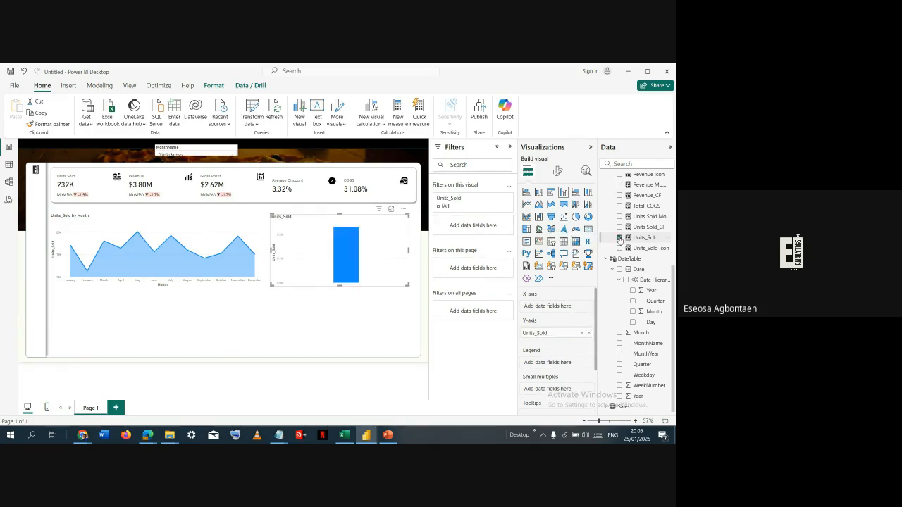
pyautogui.click(606, 406)
pyautogui.scroll(-5, 634, 317)
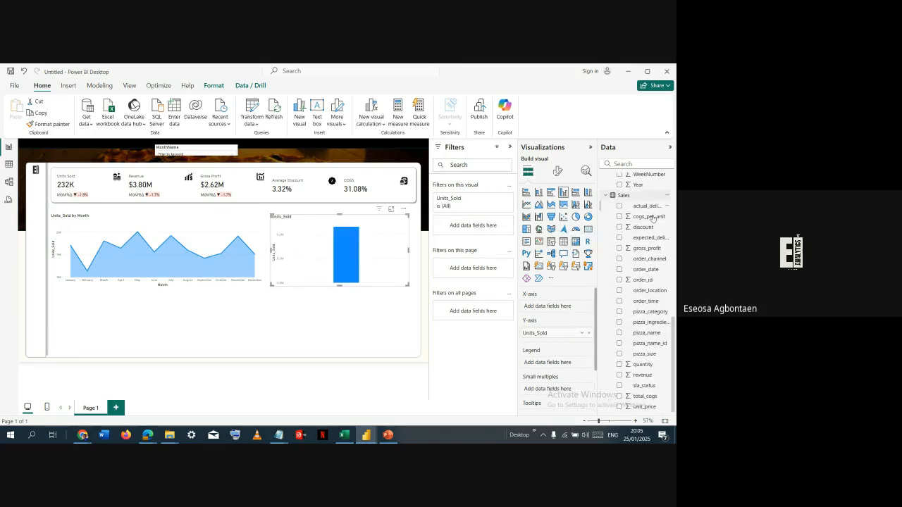
pyautogui.click(620, 312)
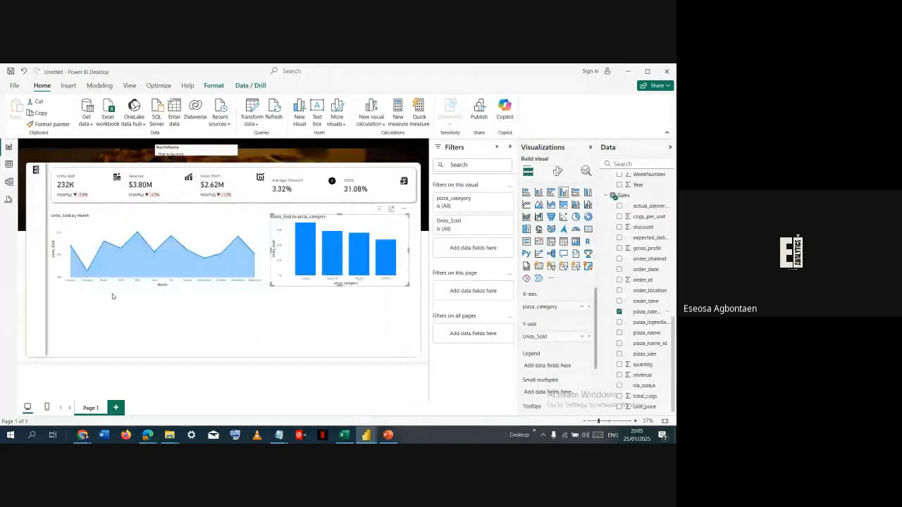
# - Add an empty clustered bar chart below the area chart and shrink it to about half the area chart's width
pyautogui.click(56, 307)
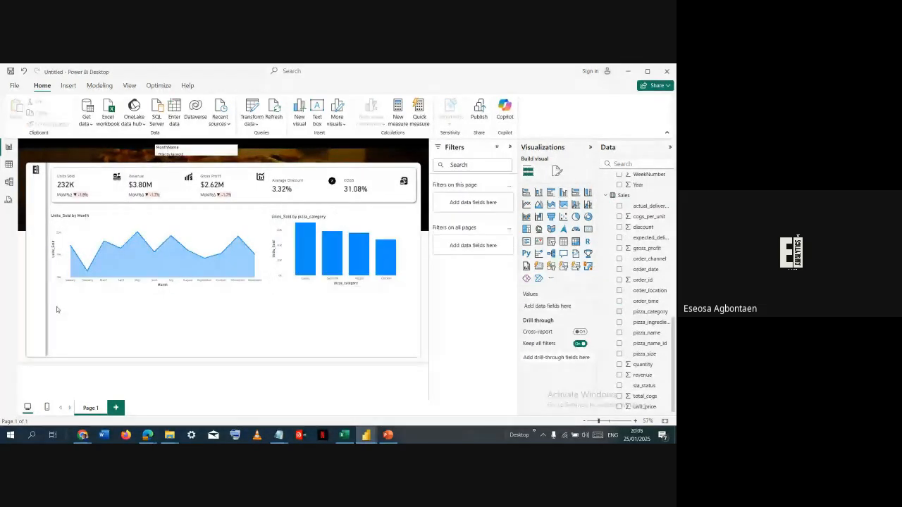
pyautogui.click(552, 194)
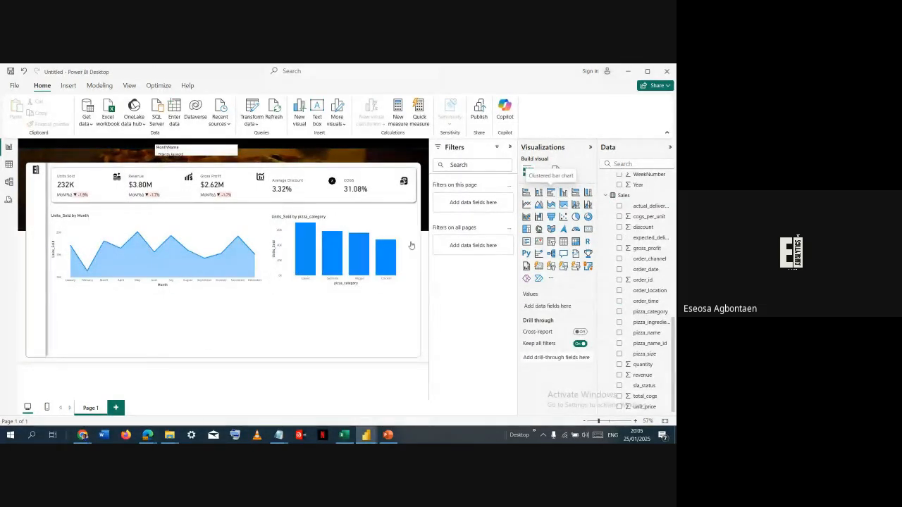
pyautogui.moveTo(215, 312)
pyautogui.mouseDown()
pyautogui.moveTo(217, 304)
pyautogui.moveTo(245, 319)
pyautogui.moveTo(206, 320)
pyautogui.mouseUp()
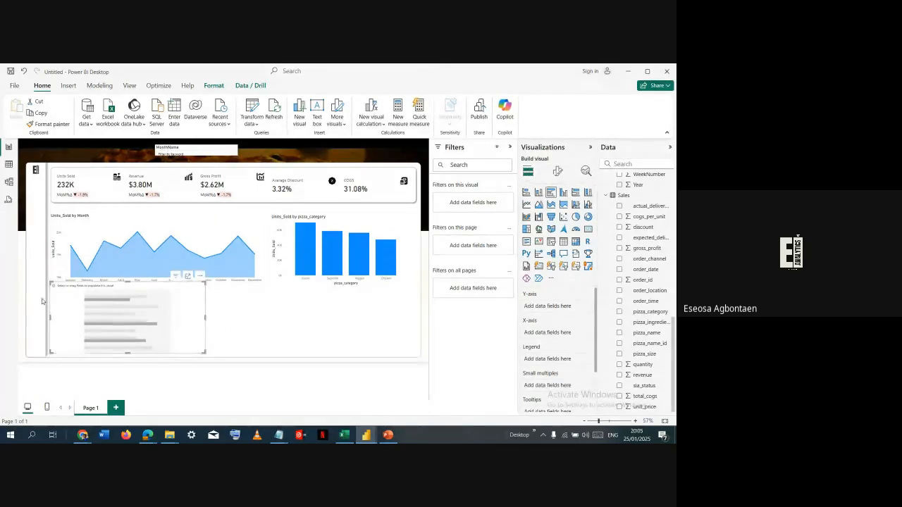
pyautogui.moveTo(49, 318)
pyautogui.mouseDown()
pyautogui.moveTo(75, 318)
pyautogui.moveTo(58, 312)
pyautogui.mouseUp()
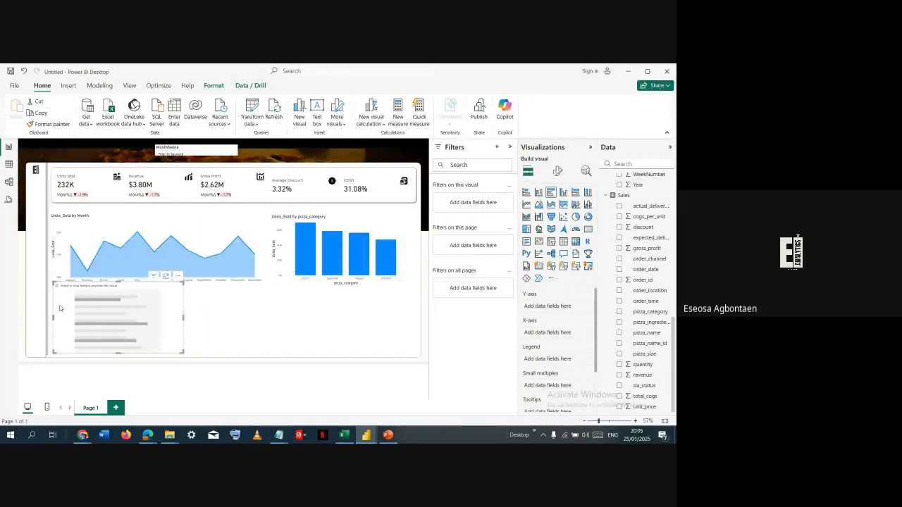
pyautogui.click(118, 280)
pyautogui.click(117, 296)
pyautogui.moveTo(118, 281); pyautogui.dragTo(117, 289)
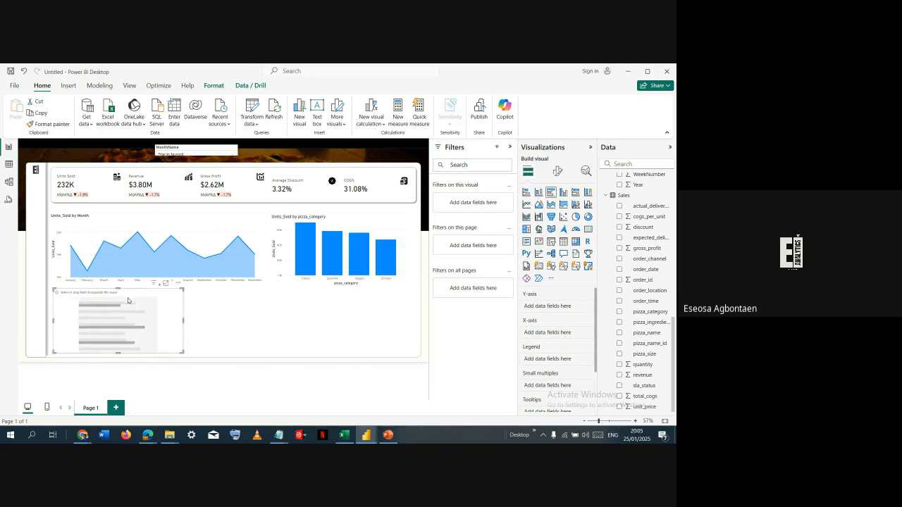
pyautogui.moveTo(183, 319); pyautogui.dragTo(148, 316)
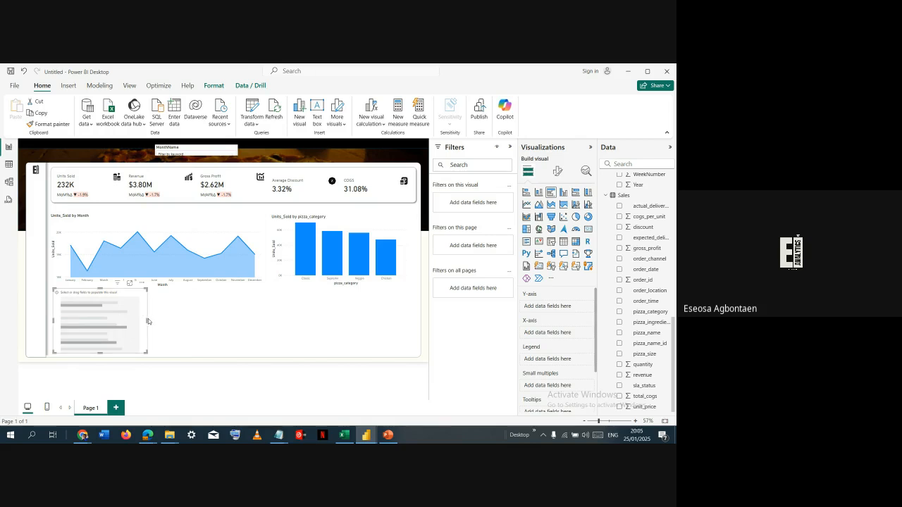
pyautogui.moveTo(147, 320); pyautogui.dragTo(159, 322)
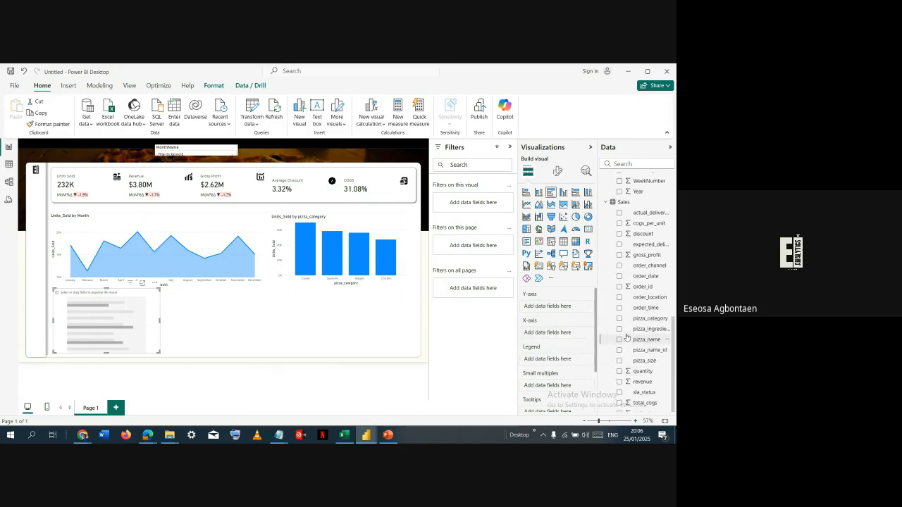
# - Populate the clustered bar chart with order_channel on the Y-axis and Units_Sold on the X-axis
pyautogui.scroll(2, 635, 246)
pyautogui.click(627, 163)
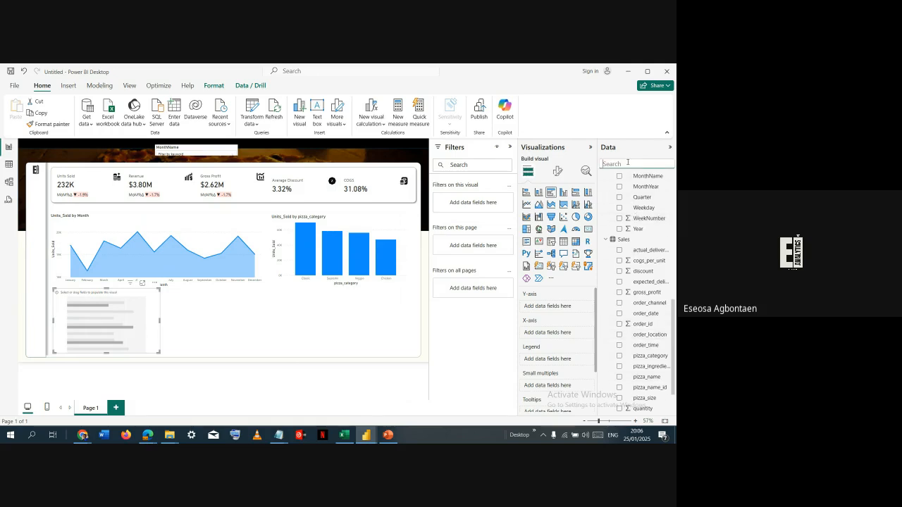
pyautogui.write('ch')
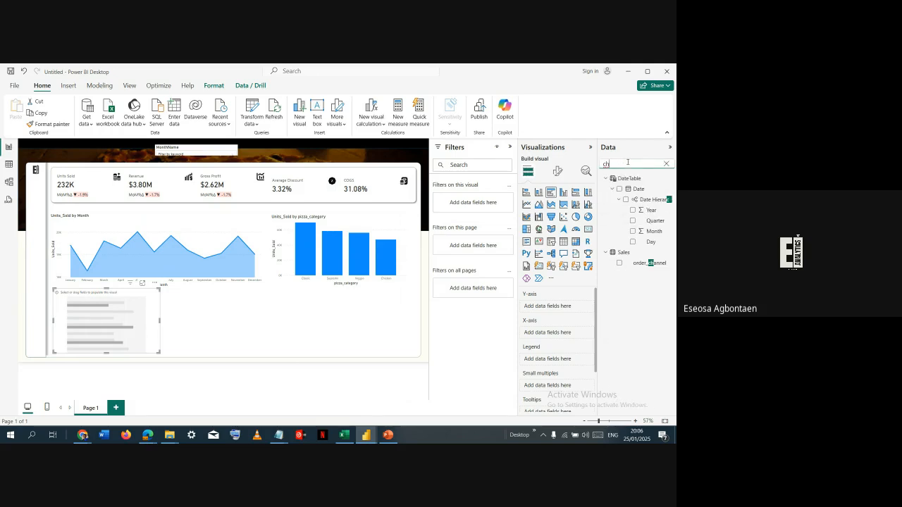
pyautogui.click(619, 263)
pyautogui.click(631, 161)
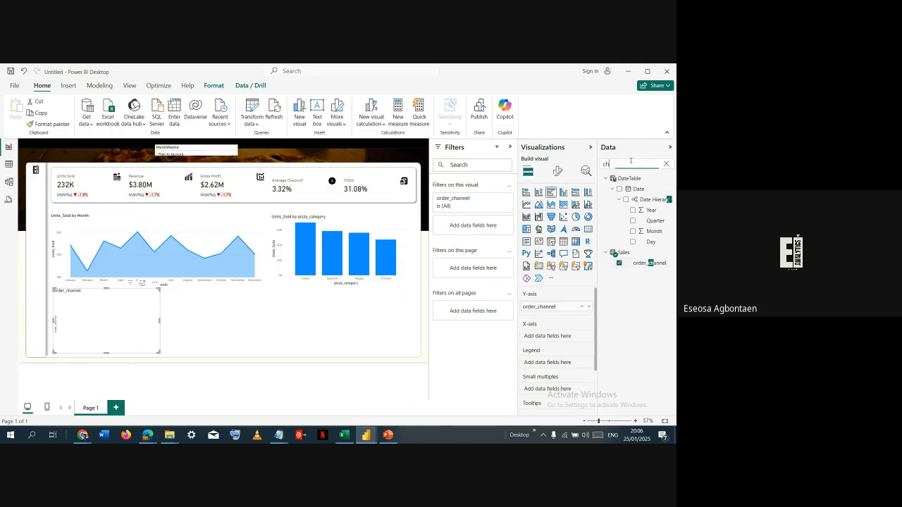
pyautogui.write('unit')
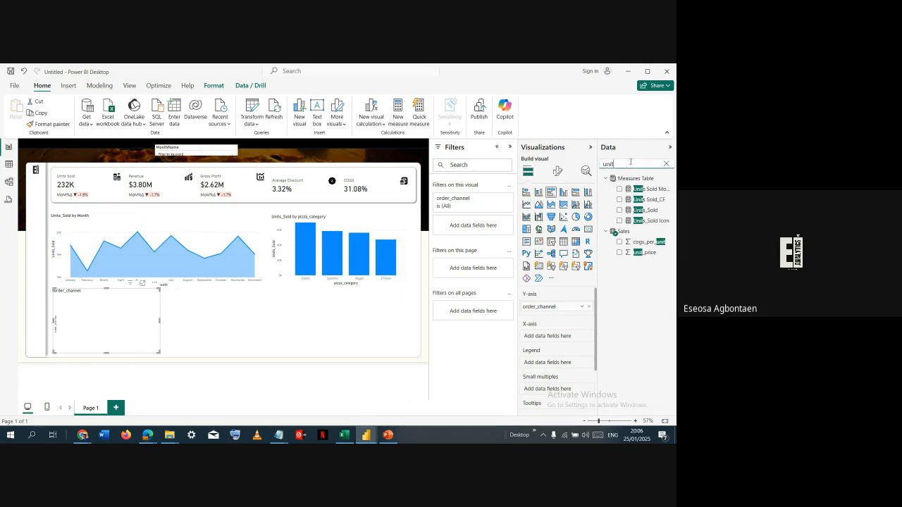
pyautogui.click(625, 212)
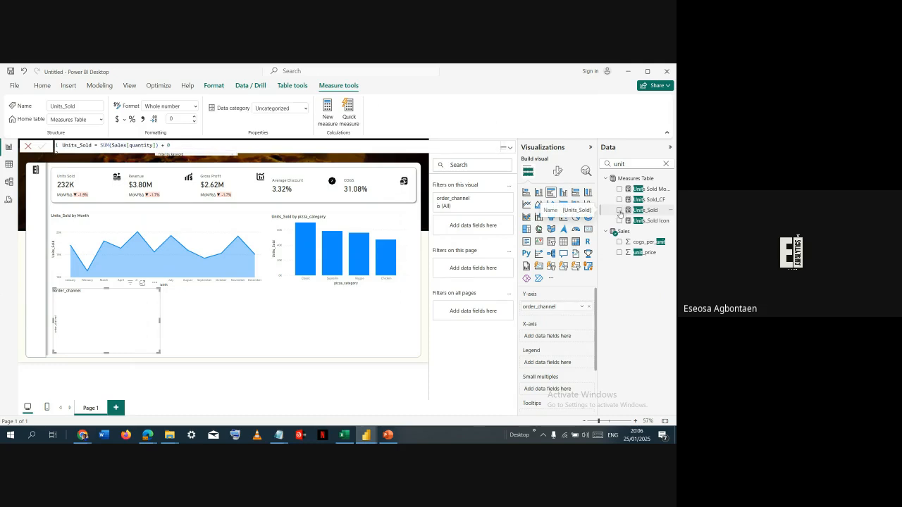
pyautogui.click(620, 210)
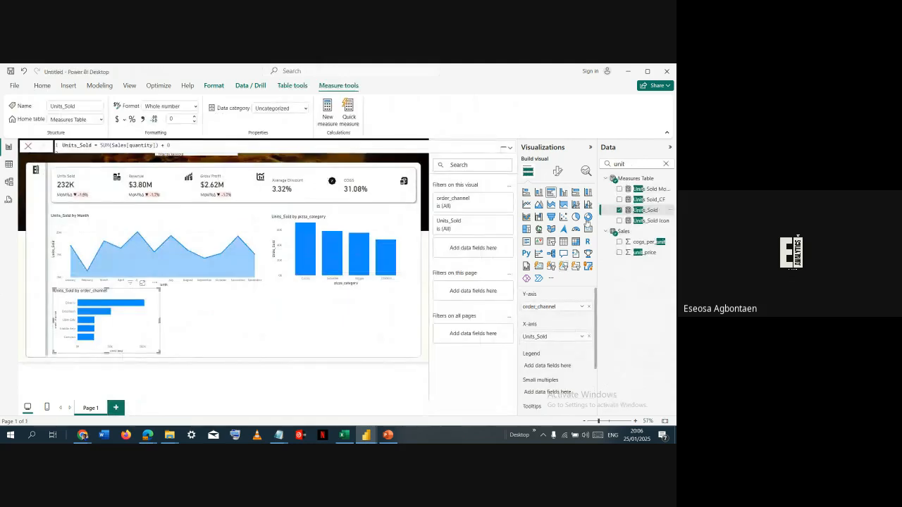
# - Add a donut chart beside the order_channel bar chart, with Units_Sold as values and pizza_size as legend
pyautogui.click(211, 286)
pyautogui.click(587, 217)
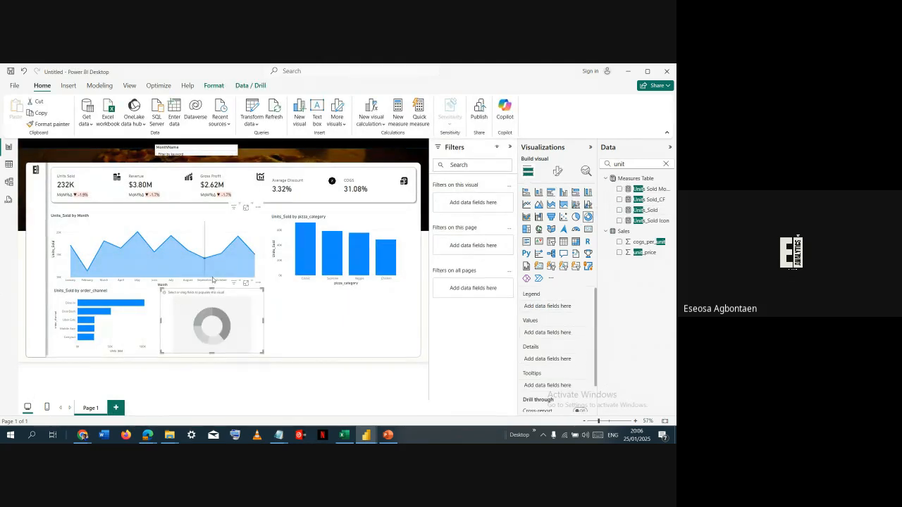
pyautogui.moveTo(212, 289); pyautogui.dragTo(214, 295)
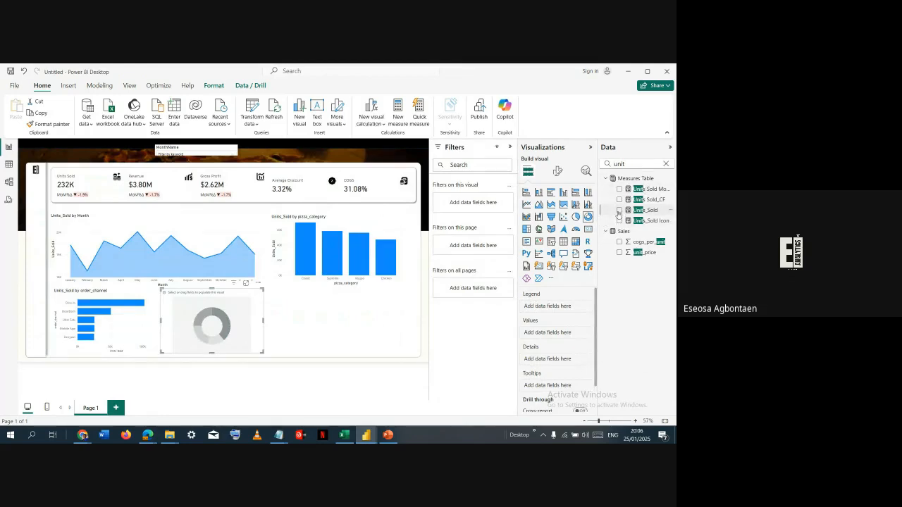
pyautogui.click(619, 210)
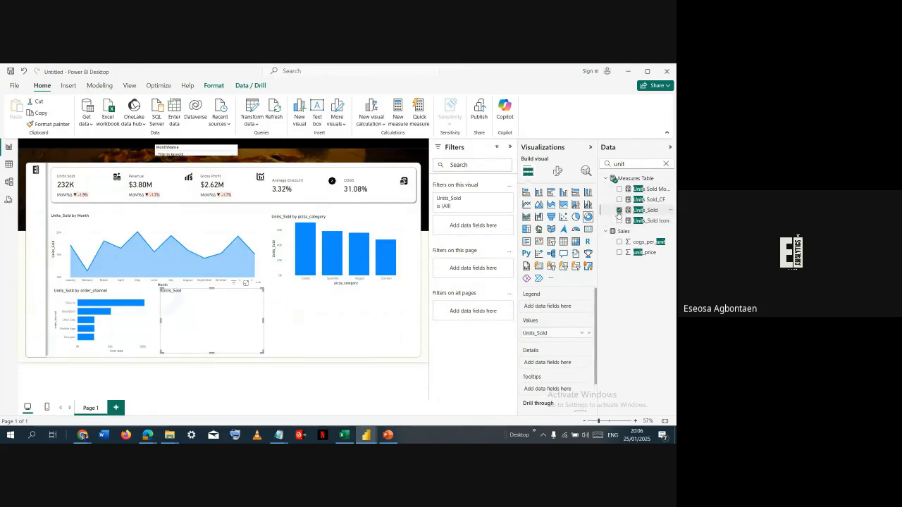
pyautogui.doubleClick(628, 164)
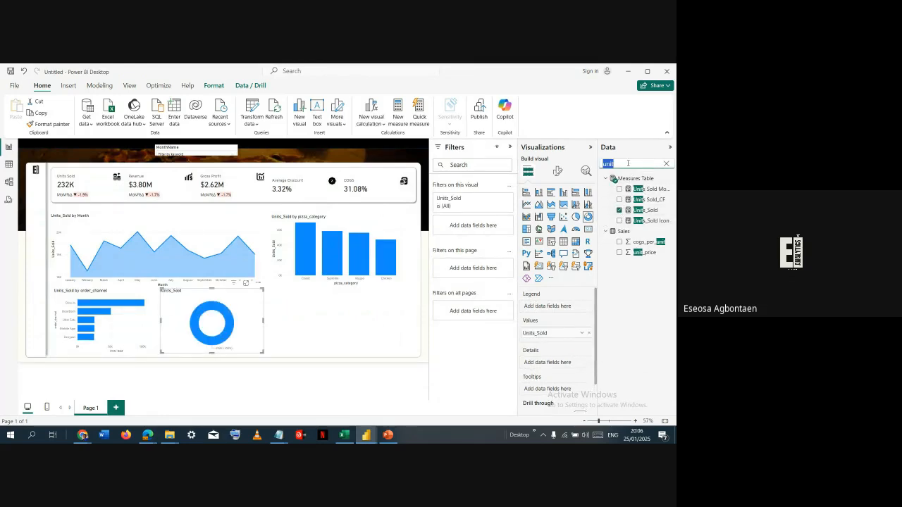
pyautogui.write('siz')
pyautogui.click(619, 189)
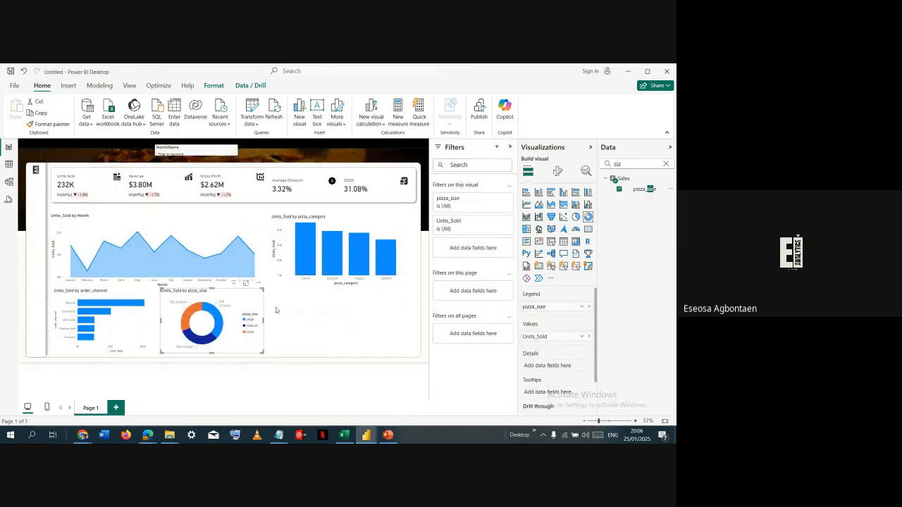
# - Add a clustered column chart beneath the pizza_category chart with pizza_name on the X-axis and Units_Sold on the Y-axis
pyautogui.click(276, 307)
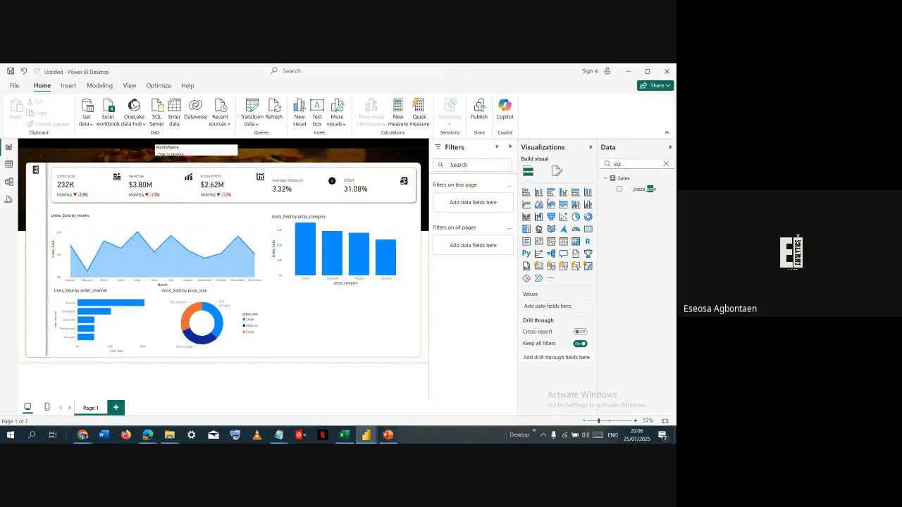
pyautogui.moveTo(255, 338); pyautogui.dragTo(266, 300)
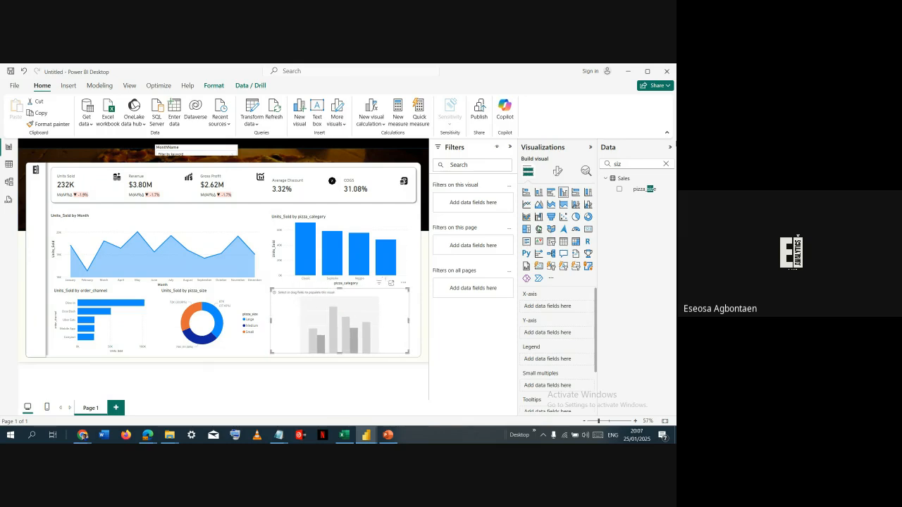
pyautogui.doubleClick(629, 162)
pyautogui.write('name')
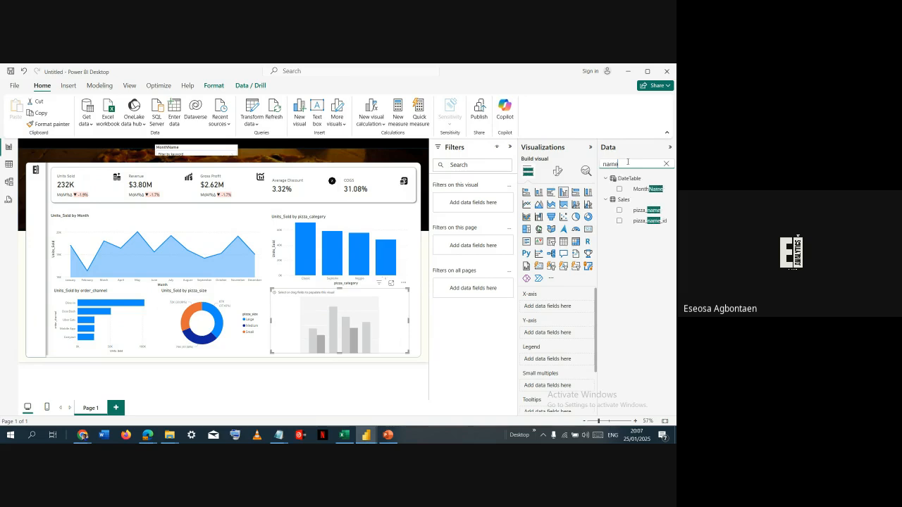
pyautogui.click(620, 211)
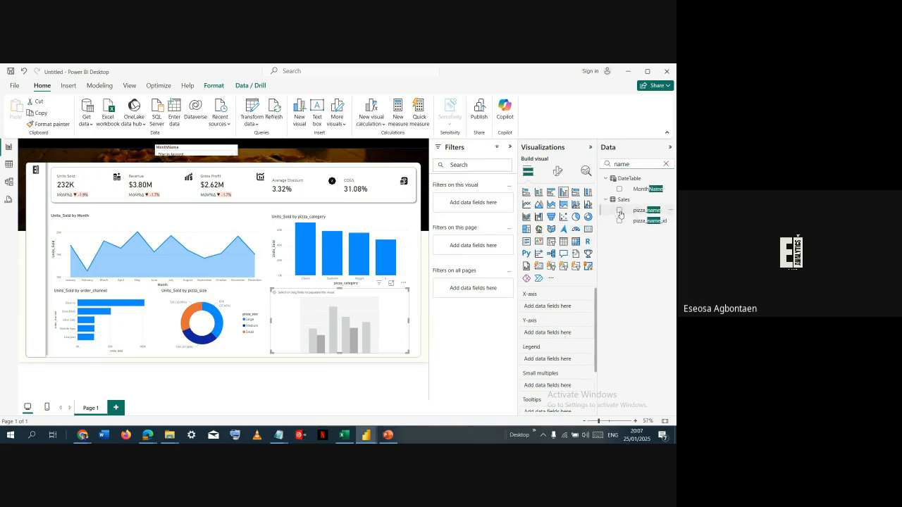
pyautogui.doubleClick(632, 162)
pyautogui.write('unit')
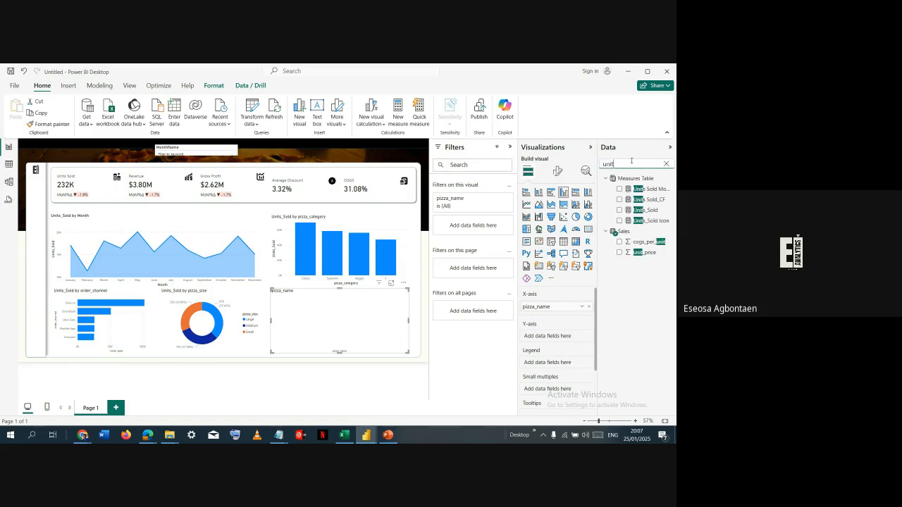
pyautogui.click(620, 210)
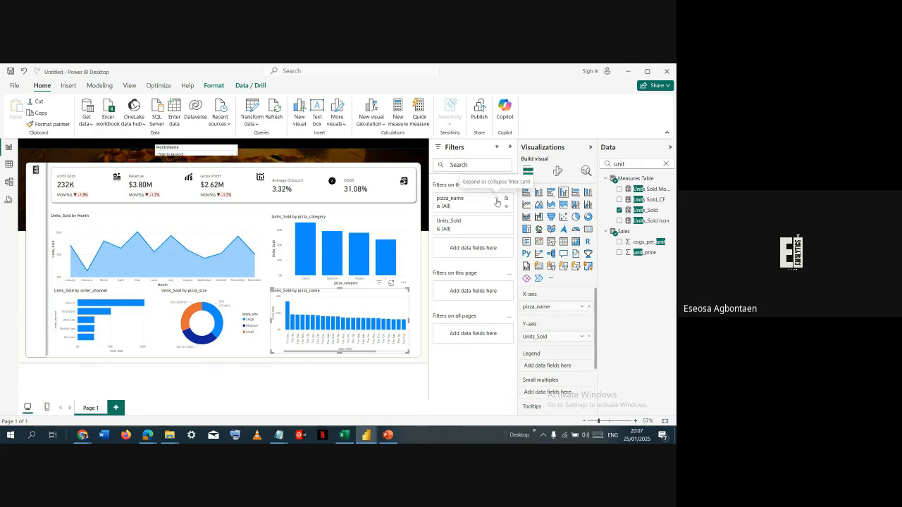
# - Filter the pizza_name chart to the Top 5 pizza names by Units_Sold, and collapse the filters
pyautogui.click(497, 202)
pyautogui.click(498, 229)
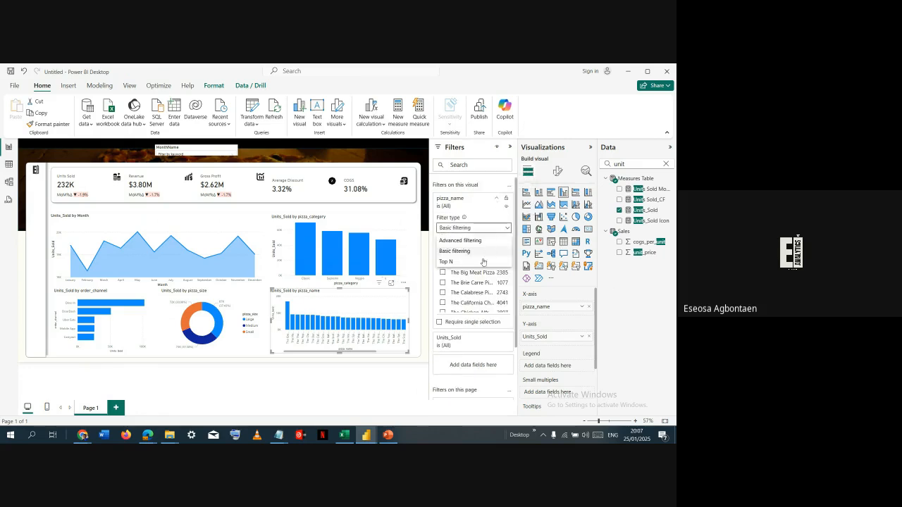
pyautogui.click(487, 261)
pyautogui.click(486, 254)
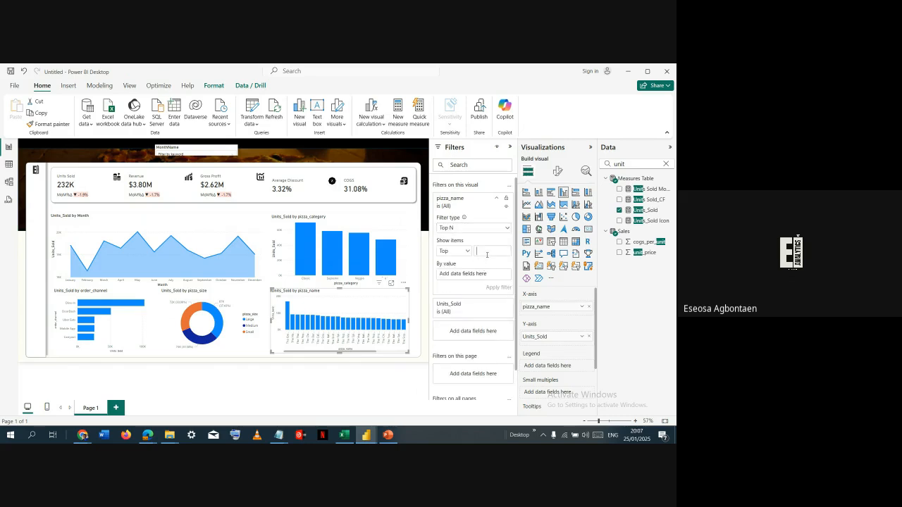
pyautogui.write('5')
pyautogui.moveTo(646, 210); pyautogui.dragTo(492, 277)
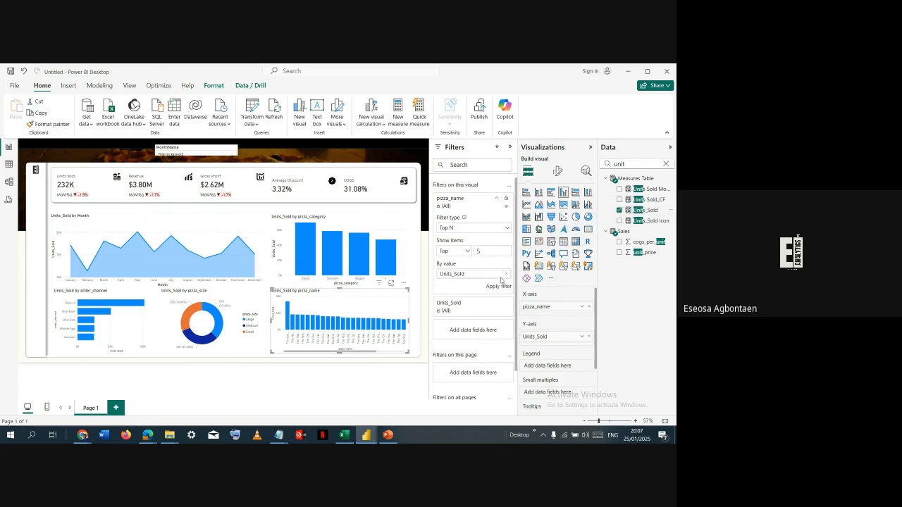
pyautogui.click(503, 286)
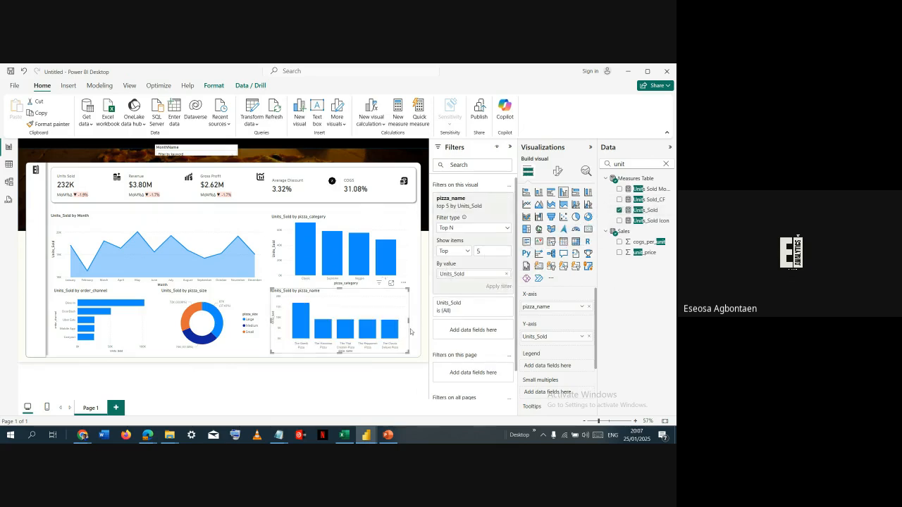
pyautogui.click(506, 199)
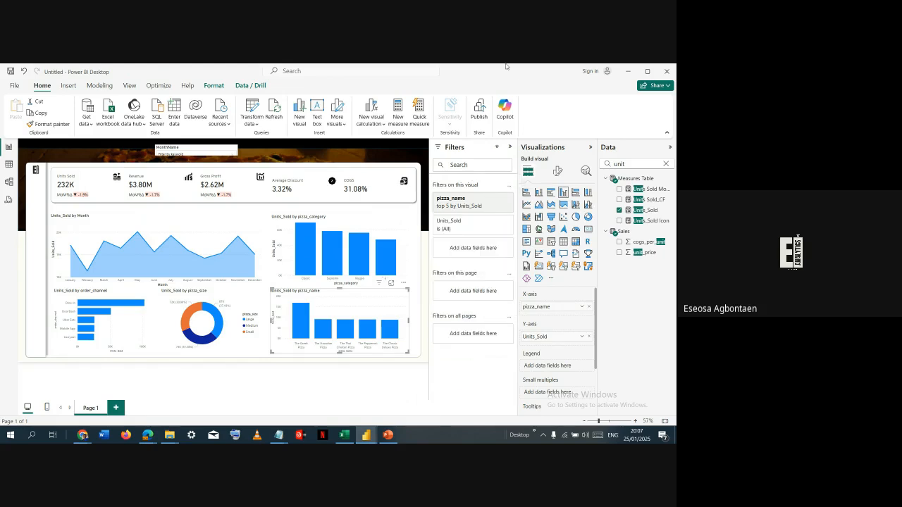
pyautogui.click(510, 147)
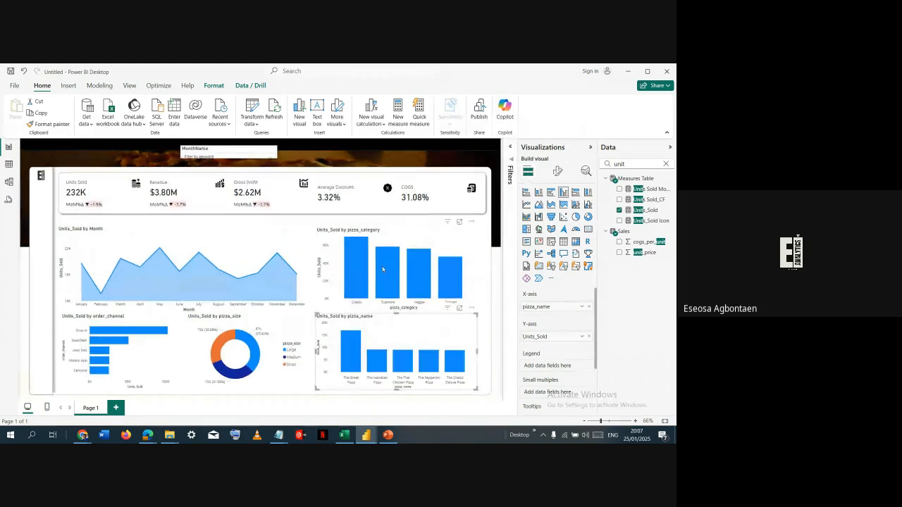
pyautogui.click(481, 306)
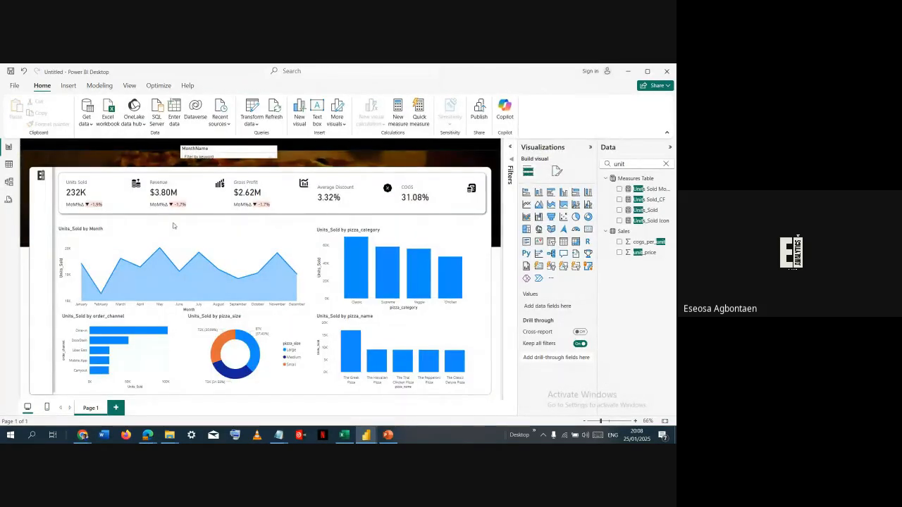
# - Turn on the visual border of the Units_Sold by Month area chart and color it White, 10% darker
pyautogui.click(250, 229)
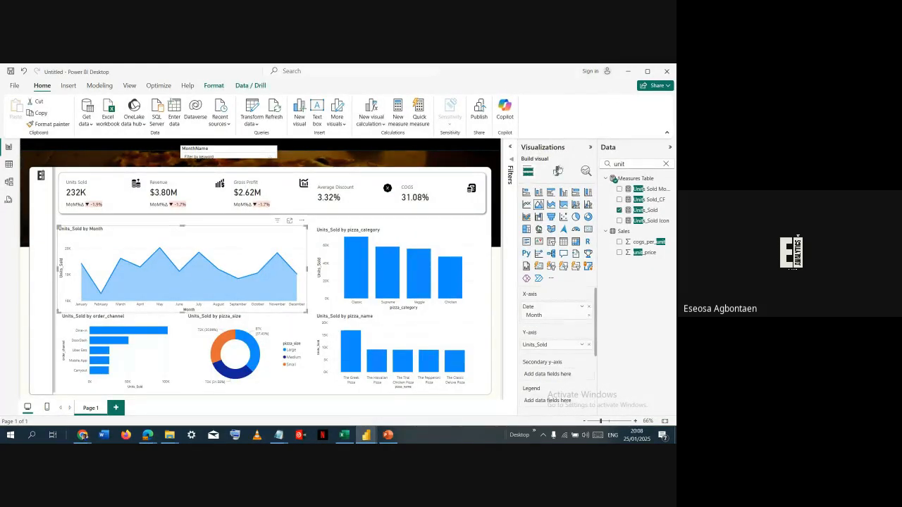
pyautogui.click(559, 172)
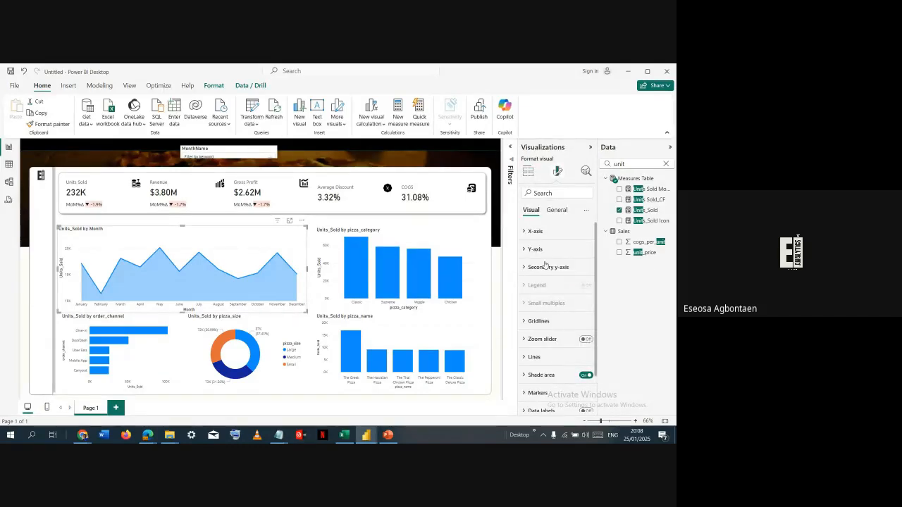
pyautogui.click(556, 210)
pyautogui.click(547, 271)
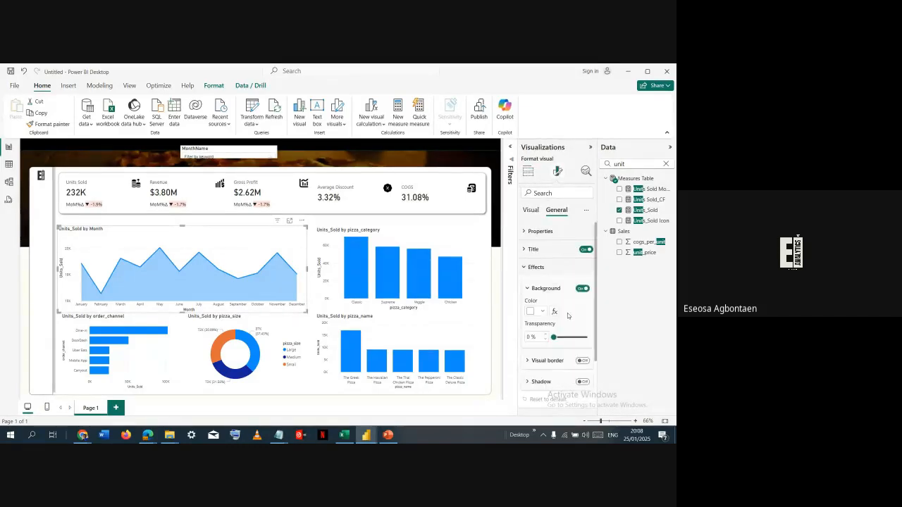
pyautogui.scroll(-1, 568, 315)
pyautogui.click(581, 318)
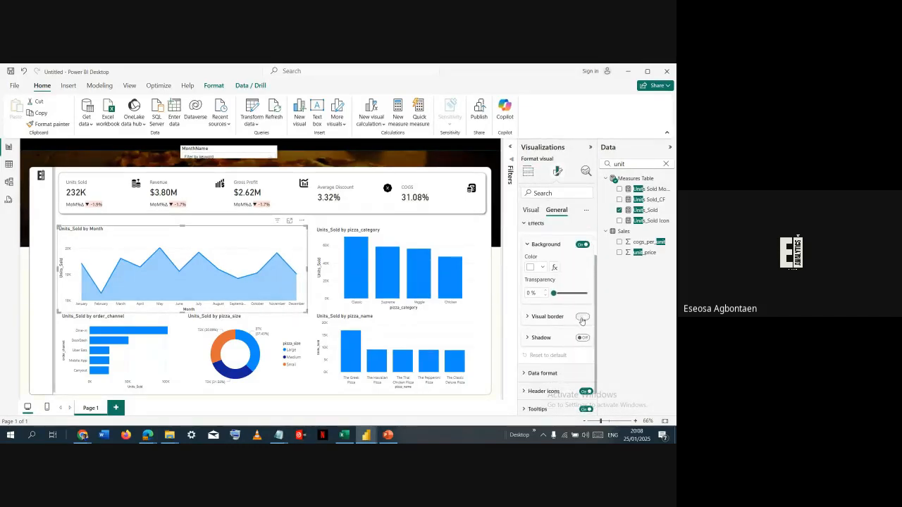
pyautogui.click(544, 321)
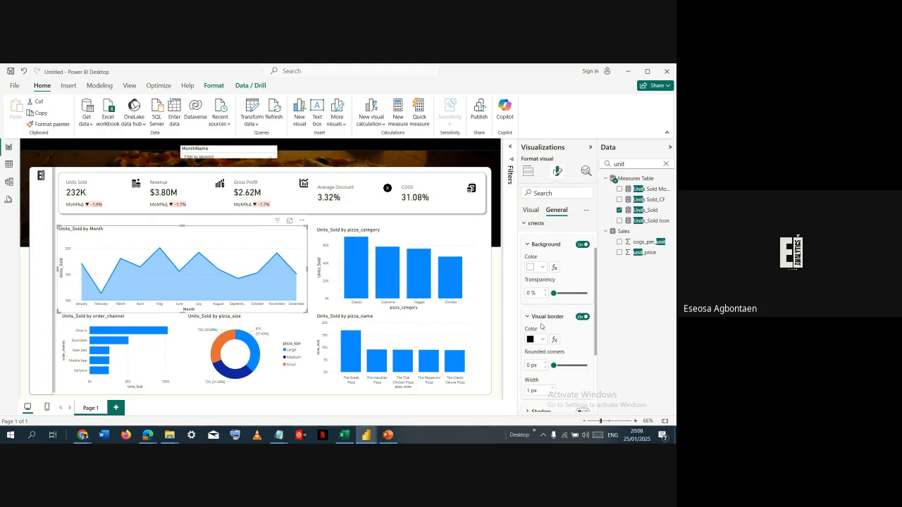
pyautogui.click(542, 341)
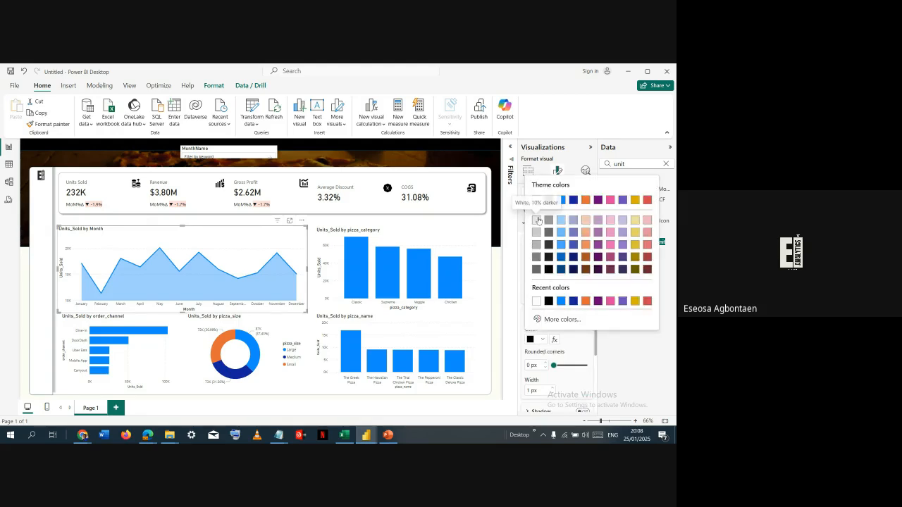
pyautogui.click(537, 220)
# - Give the pizza_category column chart a visual border colored White, 10% darker
pyautogui.click(416, 233)
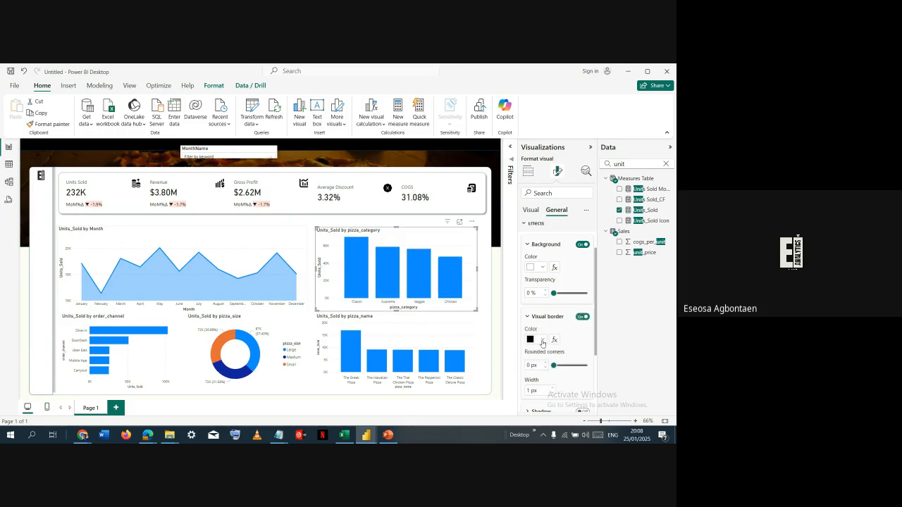
pyautogui.click(542, 339)
pyautogui.click(537, 219)
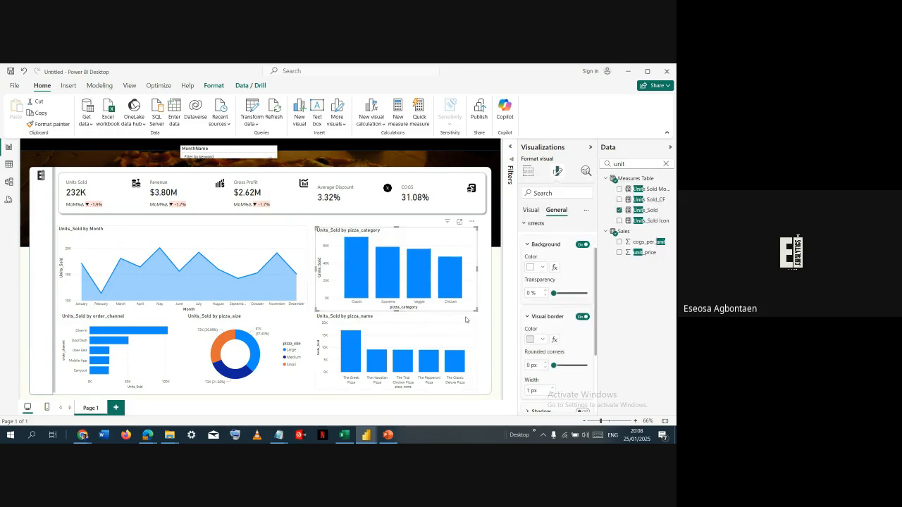
# - Turn on the pizza_name column chart's visual border and color it White, 10% darker
pyautogui.click(465, 319)
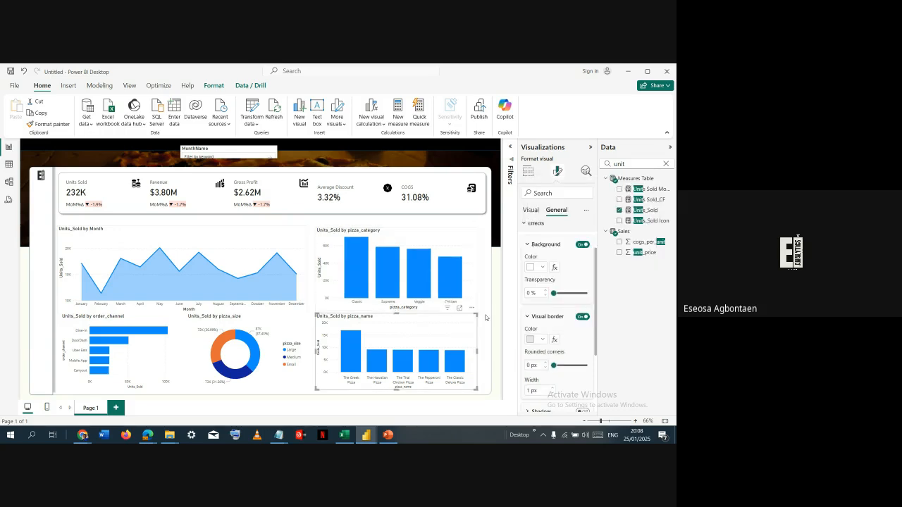
pyautogui.click(583, 319)
pyautogui.click(542, 340)
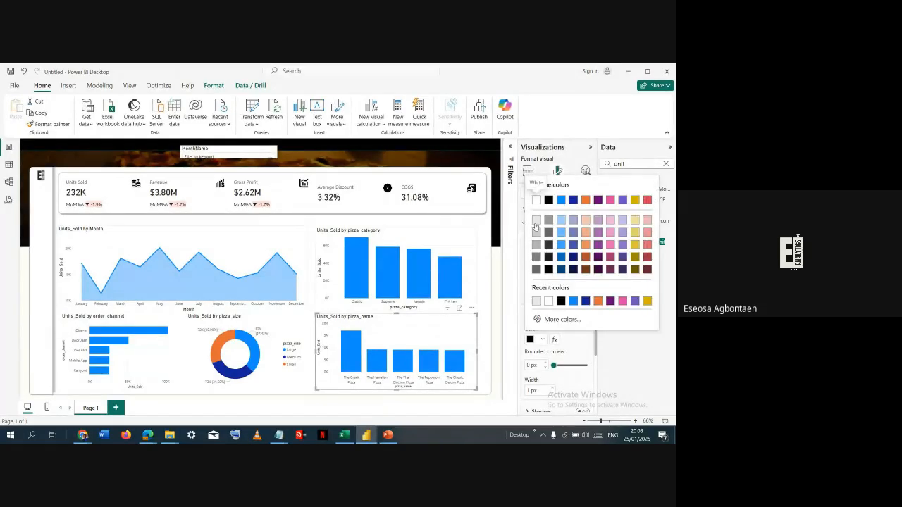
pyautogui.click(536, 222)
# - Turn on the pizza_size donut chart's visual border and color it White, 10% darker
pyautogui.click(291, 329)
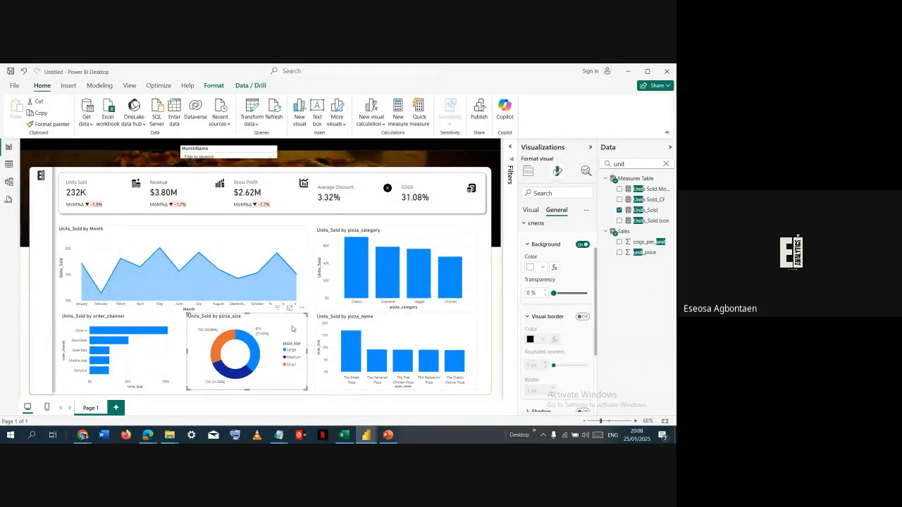
pyautogui.click(583, 316)
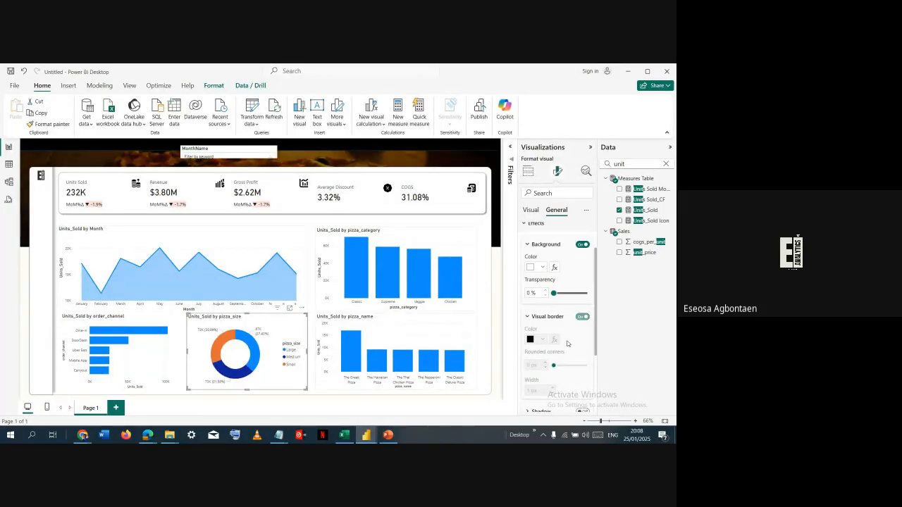
pyautogui.click(542, 340)
pyautogui.click(537, 244)
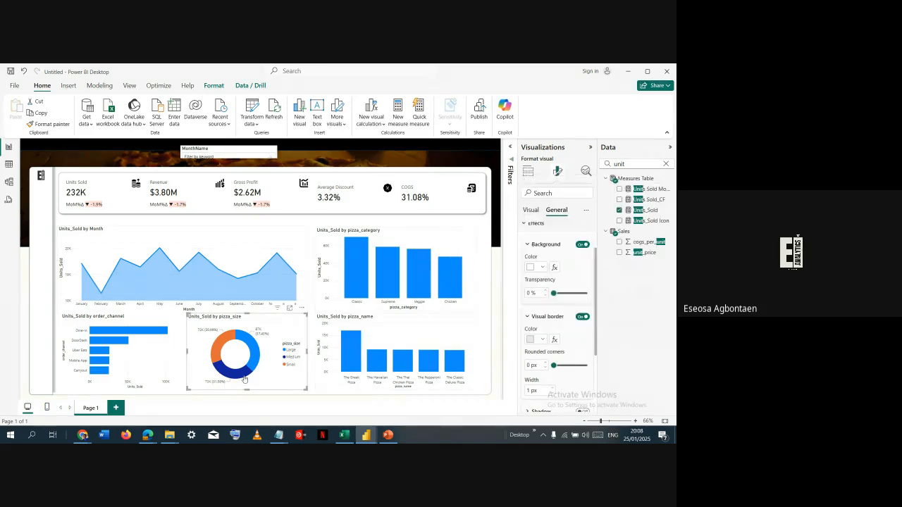
# - Turn on the order_channel bar chart's visual border and color it White, 10% darker
pyautogui.click(173, 340)
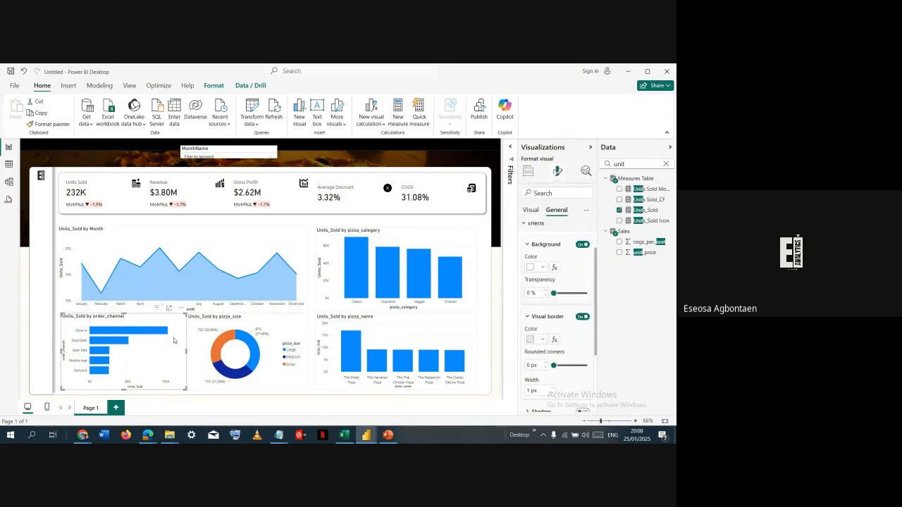
pyautogui.click(583, 316)
pyautogui.click(545, 343)
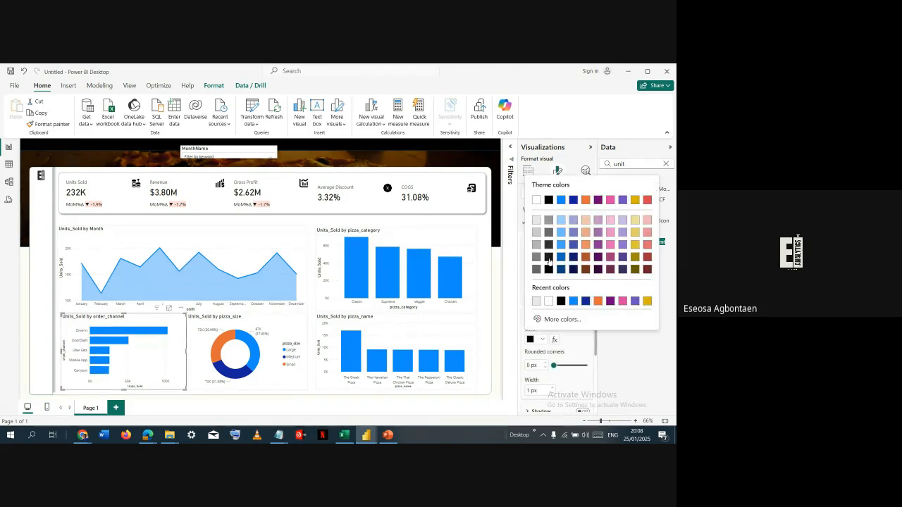
pyautogui.click(535, 223)
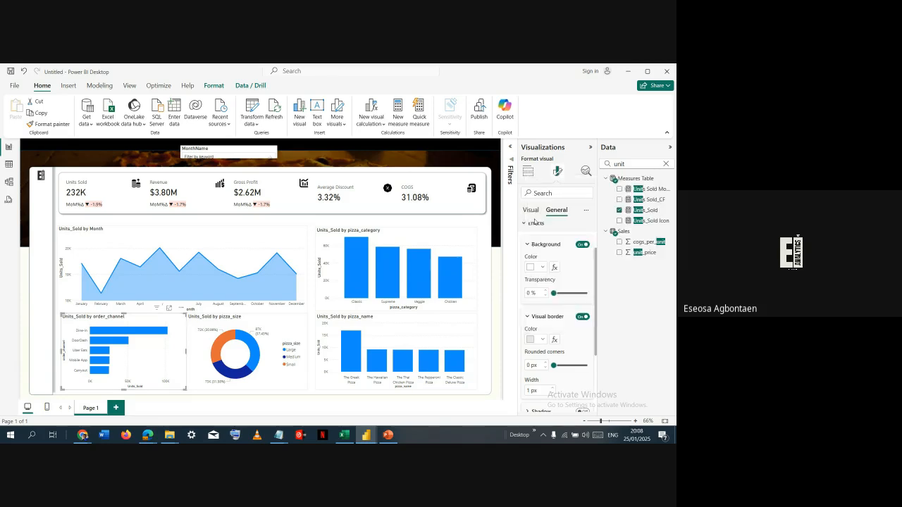
# - Move the area chart up to just below the KPI cards and top-align the pizza_category chart with it
pyautogui.click(309, 234)
pyautogui.click(304, 234)
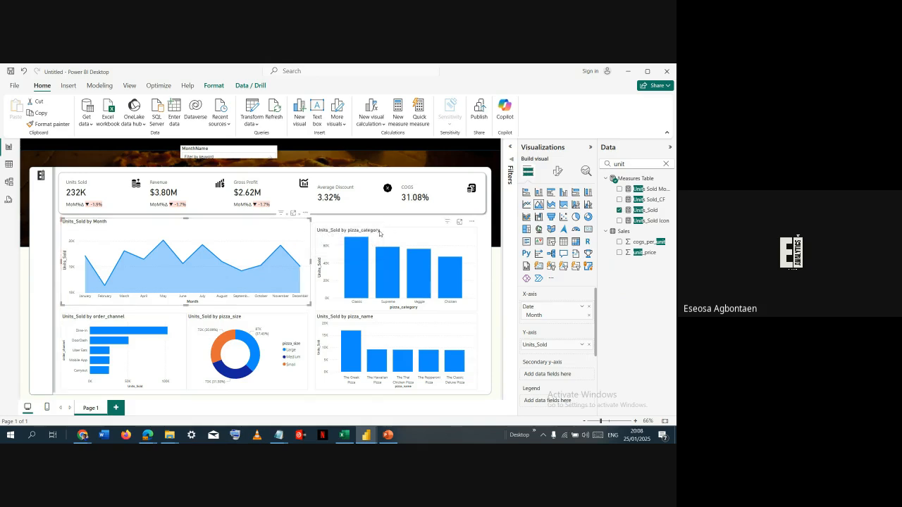
pyautogui.click(380, 234)
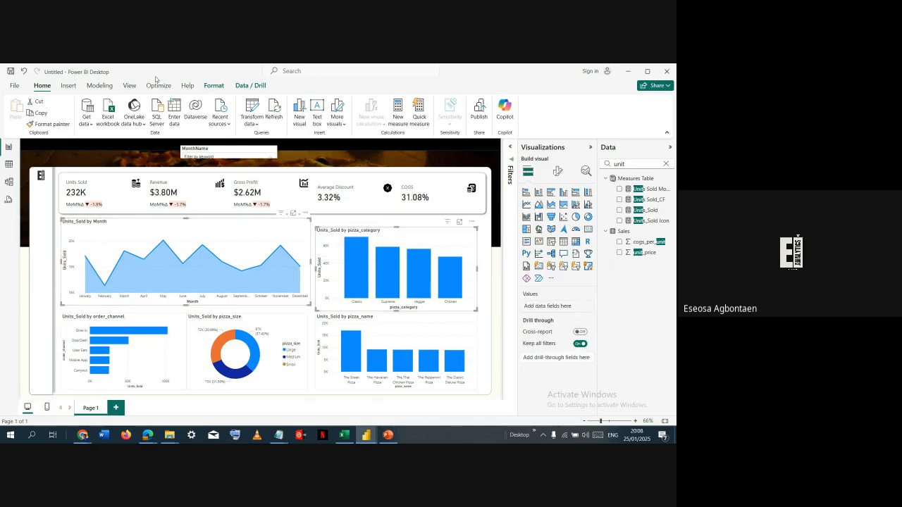
pyautogui.click(220, 85)
pyautogui.click(195, 126)
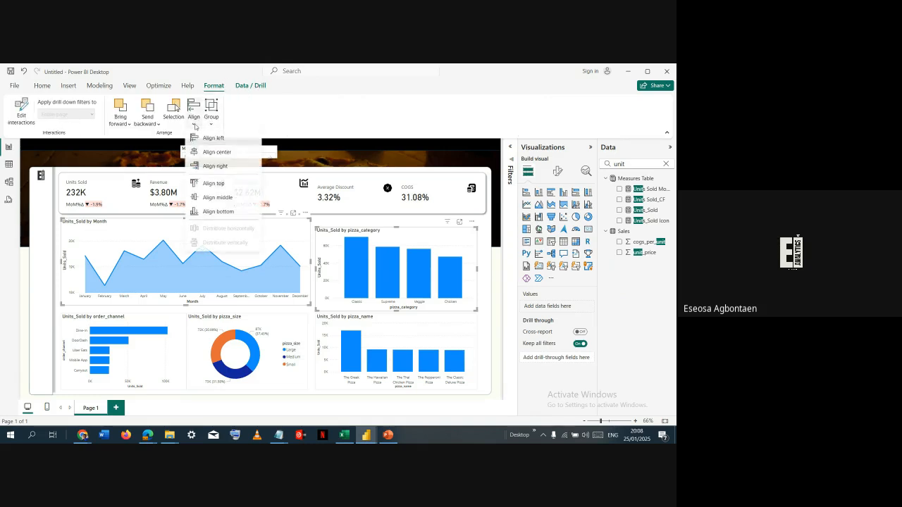
pyautogui.click(213, 184)
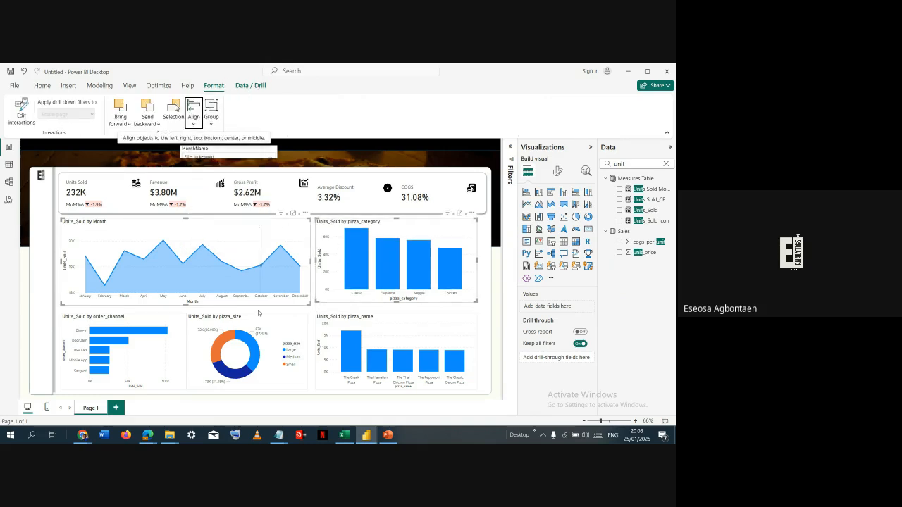
# - Move the order_channel, pizza_size and pizza_name charts slightly up to narrow the gap below the upper charts
pyautogui.moveTo(126, 320); pyautogui.dragTo(126, 315)
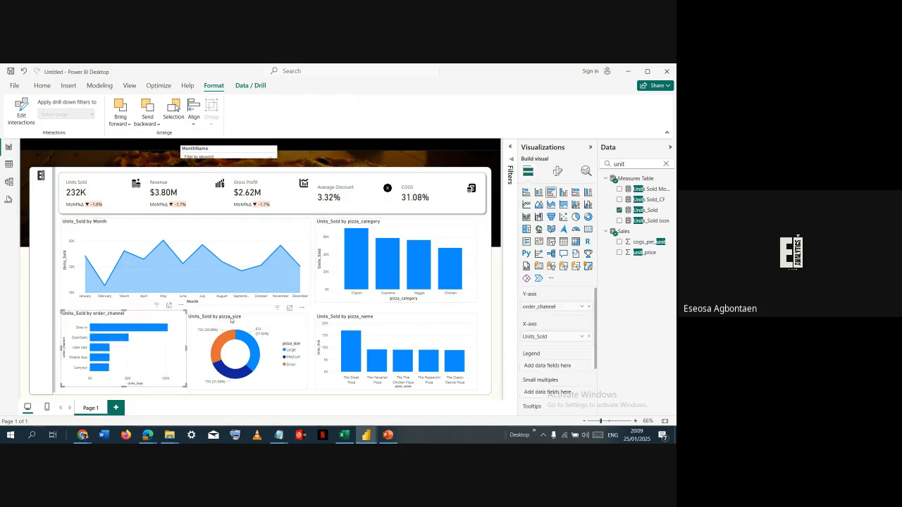
pyautogui.moveTo(222, 319)
pyautogui.mouseDown()
pyautogui.moveTo(245, 319)
pyautogui.moveTo(225, 317)
pyautogui.mouseUp()
pyautogui.moveTo(327, 318); pyautogui.dragTo(337, 316)
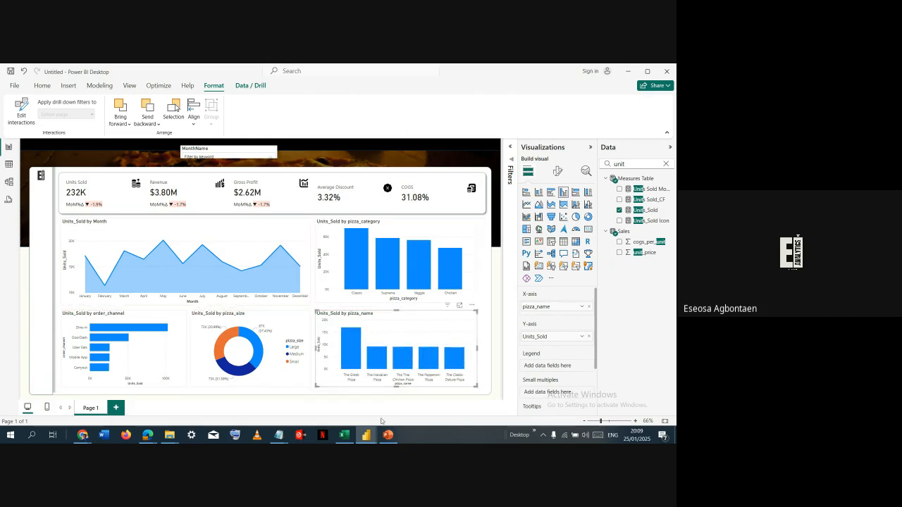
# - Stretch the pizza_category chart slightly downward so its bottom edge lines up with the area chart beside it
pyautogui.click(271, 392)
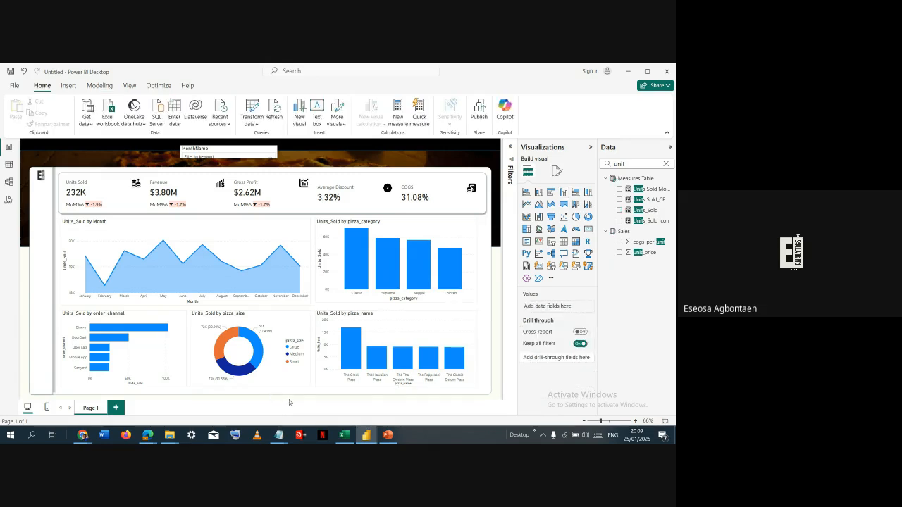
pyautogui.click(399, 305)
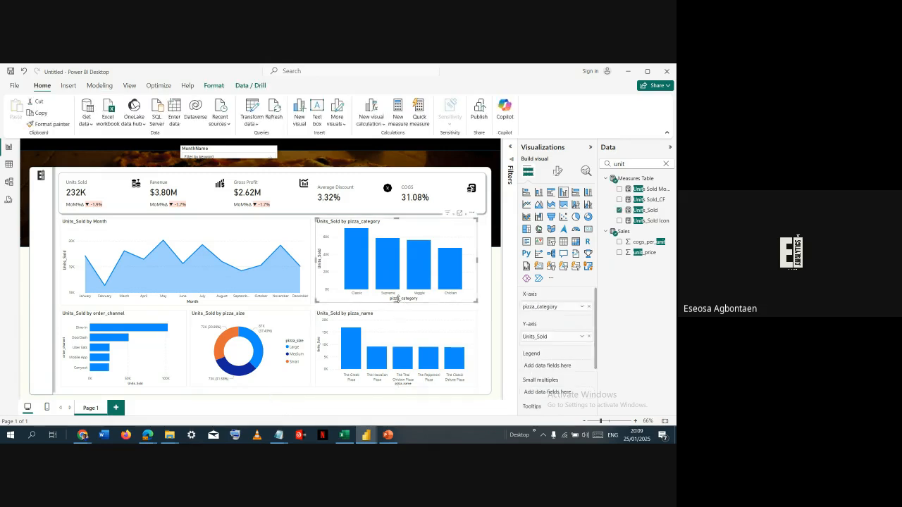
pyautogui.moveTo(403, 302); pyautogui.dragTo(401, 304)
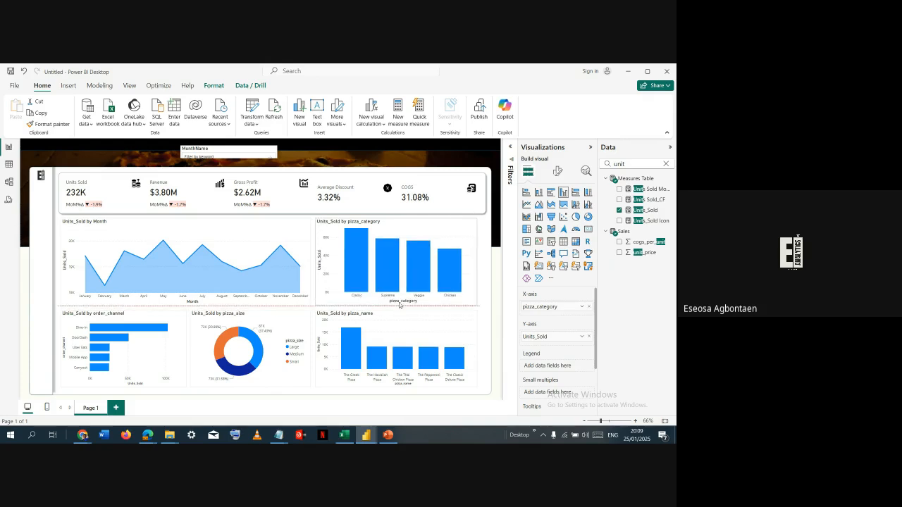
pyautogui.click(480, 308)
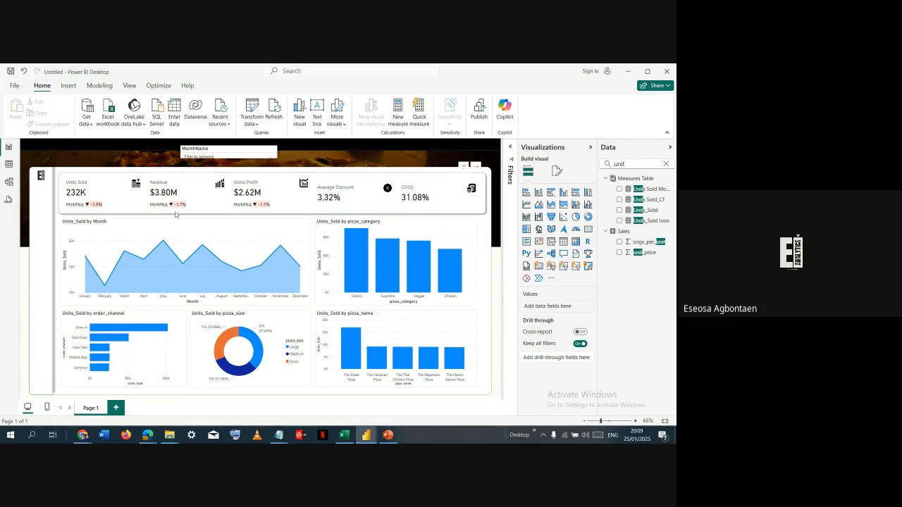
pyautogui.click(130, 222)
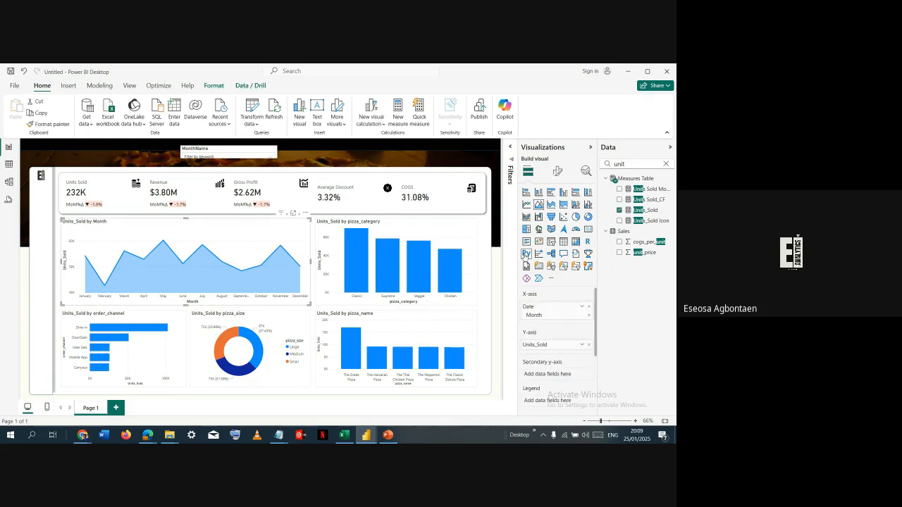
pyautogui.click(484, 245)
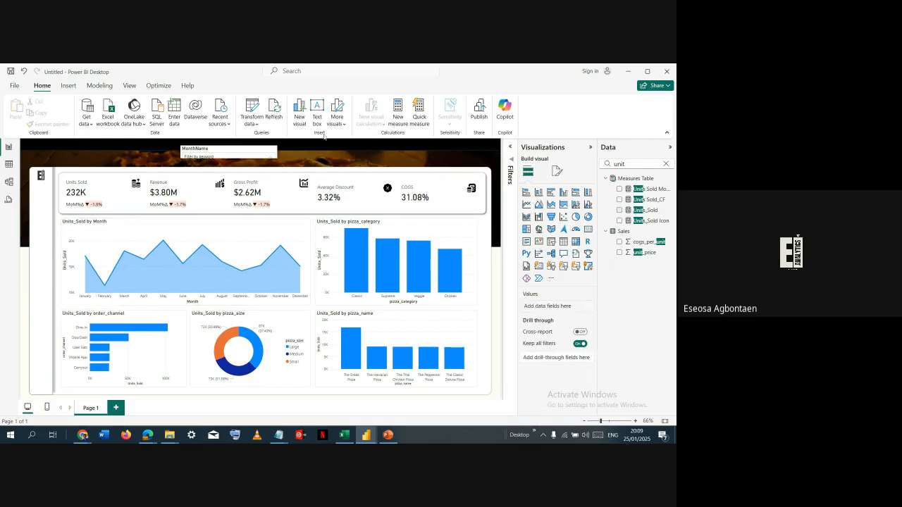
# - Show the Selection and Bookmarks panes beside the report canvas
pyautogui.click(129, 86)
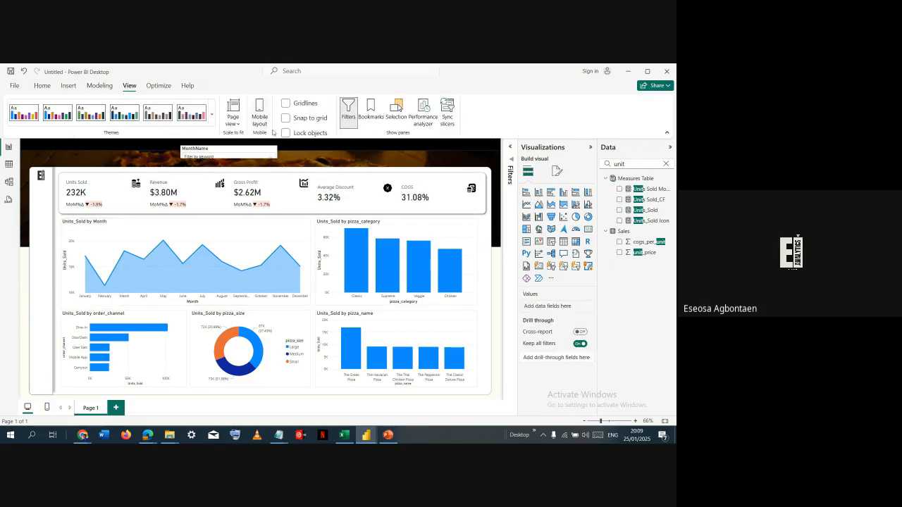
pyautogui.click(396, 109)
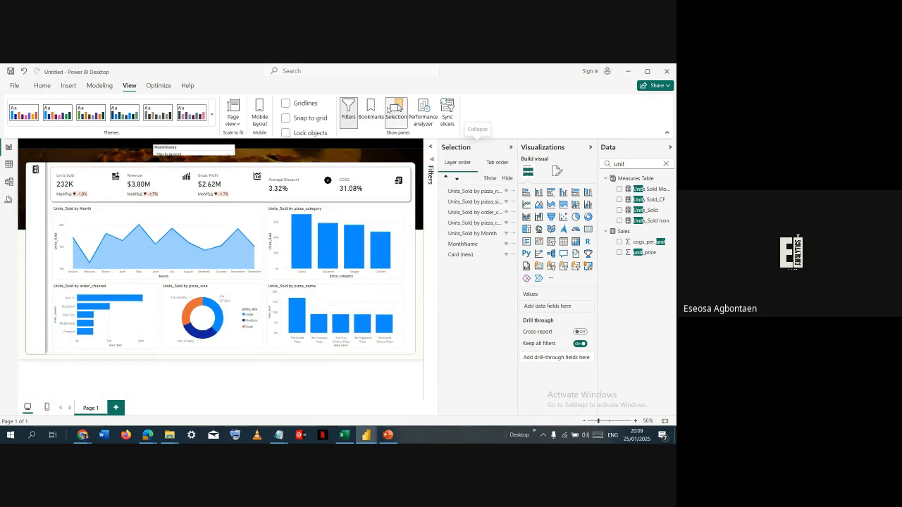
pyautogui.click(371, 107)
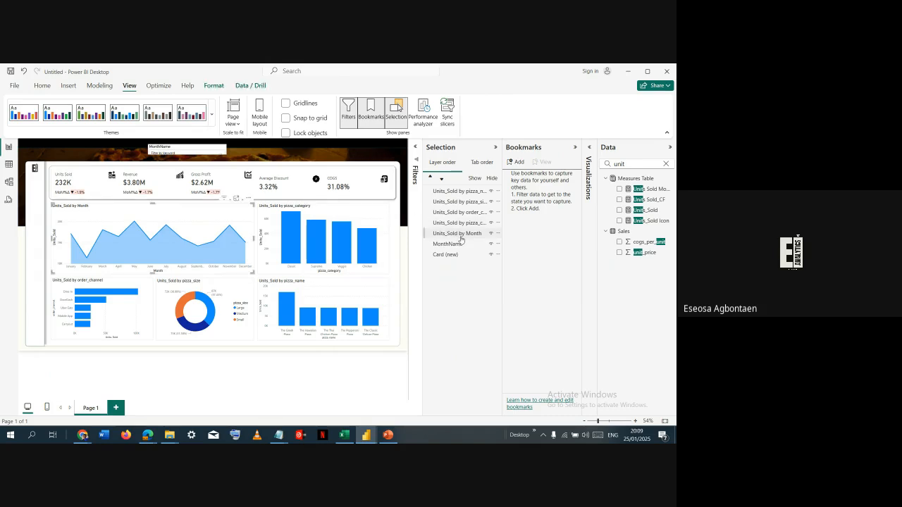
# - Group the five Units_Sold charts together with the KPI card visual, leaving the MonthName slicer out
pyautogui.click(459, 235)
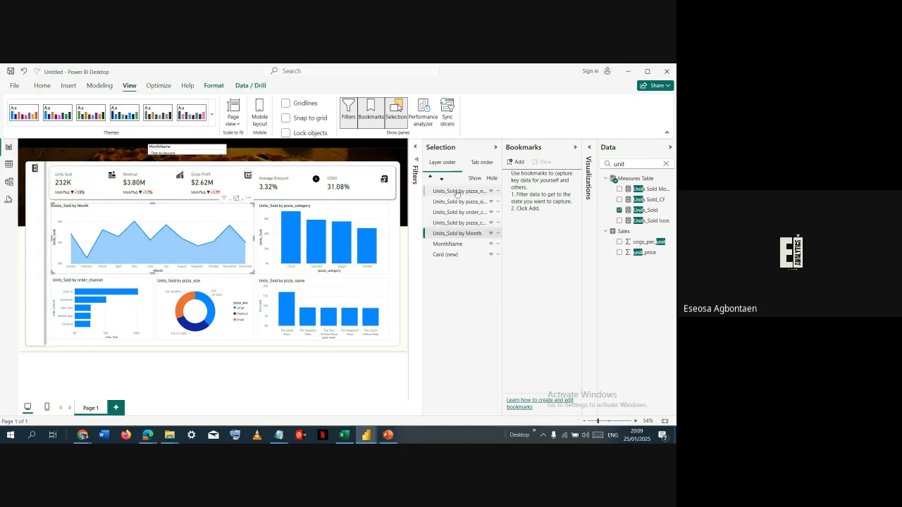
pyautogui.keyDown('ctrl'); pyautogui.click(451, 191); pyautogui.keyUp('ctrl')
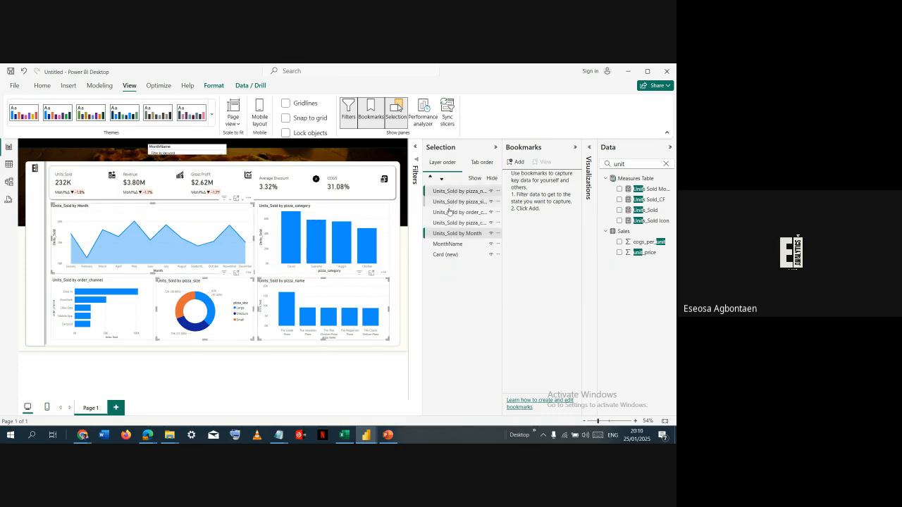
pyautogui.keyDown('ctrl'); pyautogui.click(451, 201); pyautogui.keyUp('ctrl')
pyautogui.keyDown('ctrl'); pyautogui.click(451, 212); pyautogui.keyUp('ctrl')
pyautogui.keyDown('ctrl'); pyautogui.click(452, 223); pyautogui.keyUp('ctrl')
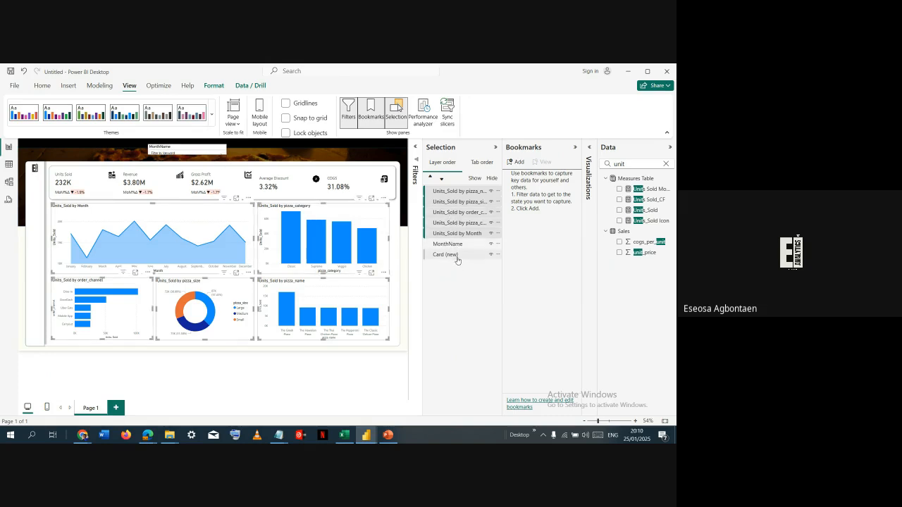
pyautogui.keyDown('ctrl'); pyautogui.click(455, 256); pyautogui.keyUp('ctrl')
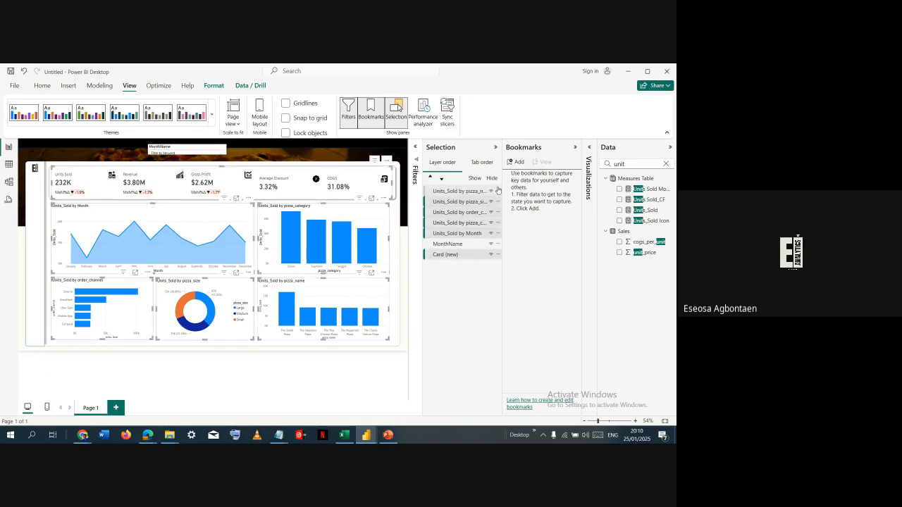
pyautogui.rightClick(497, 191)
pyautogui.moveTo(502, 196)
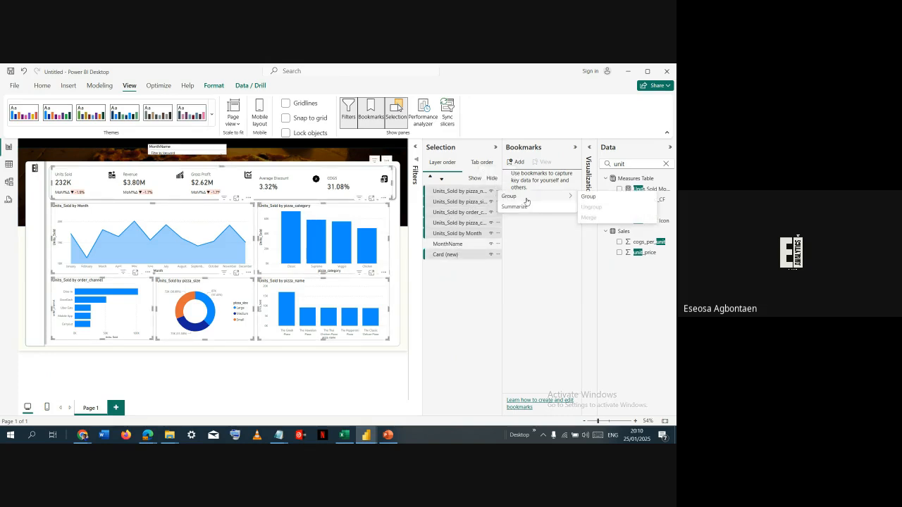
pyautogui.click(588, 197)
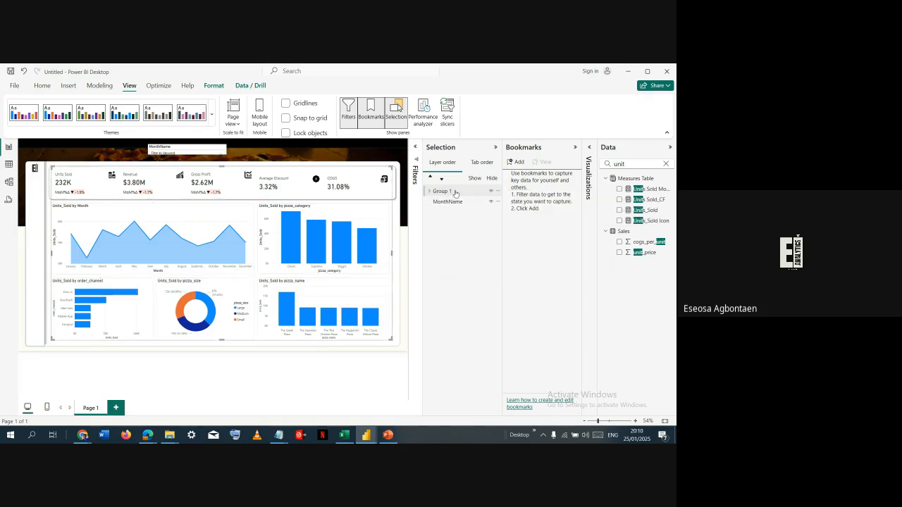
# - Rename the new group to Group 1 Units Sold
pyautogui.doubleClick(453, 191)
pyautogui.click(454, 191)
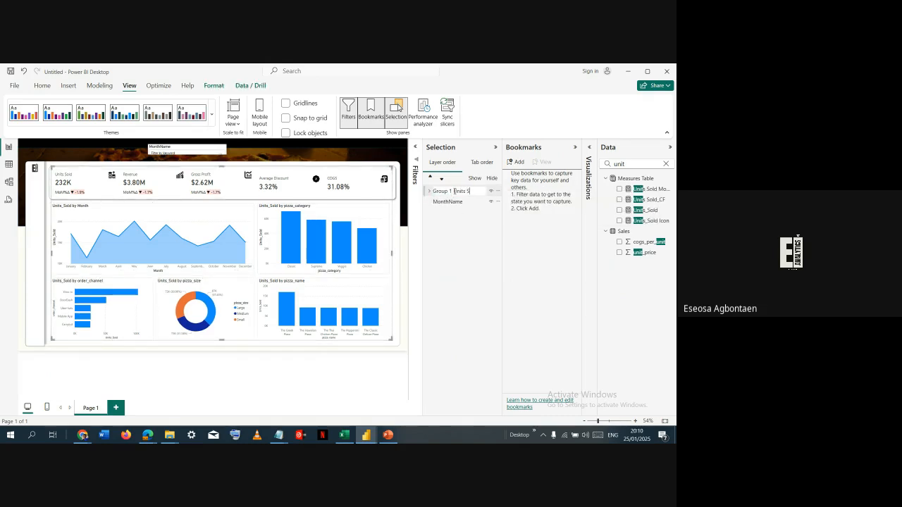
pyautogui.press('Return')
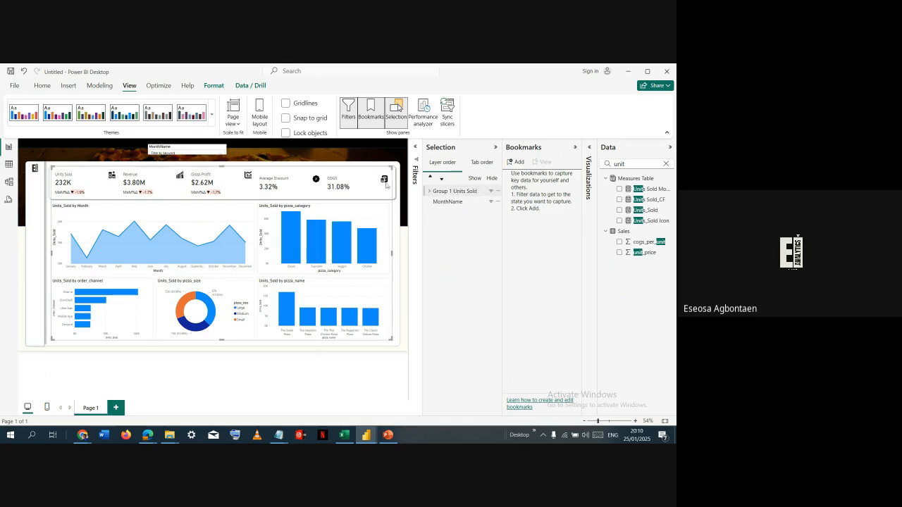
# - Hide and show the Group 1 Units Sold group repeatedly to check that all its visuals toggle together
pyautogui.click(491, 192)
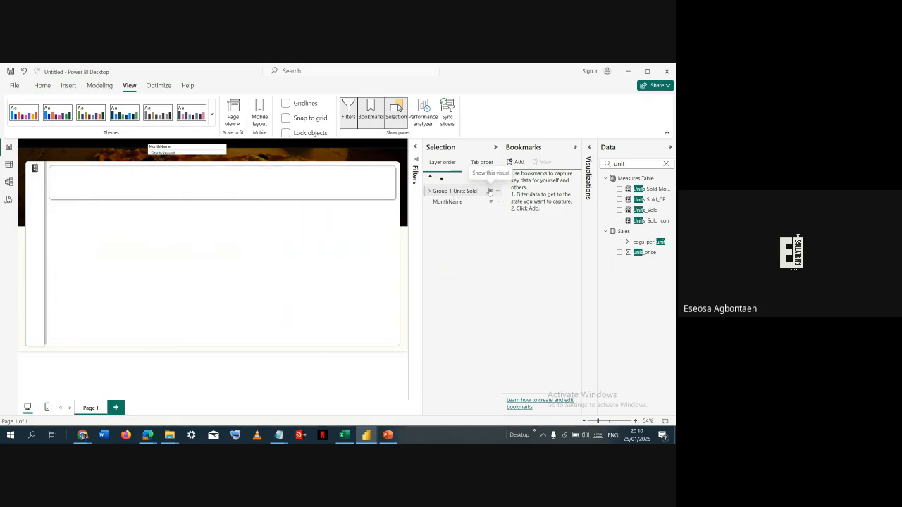
pyautogui.click(491, 192)
pyautogui.click(492, 193)
pyautogui.click(491, 192)
pyautogui.click(492, 193)
pyautogui.click(491, 192)
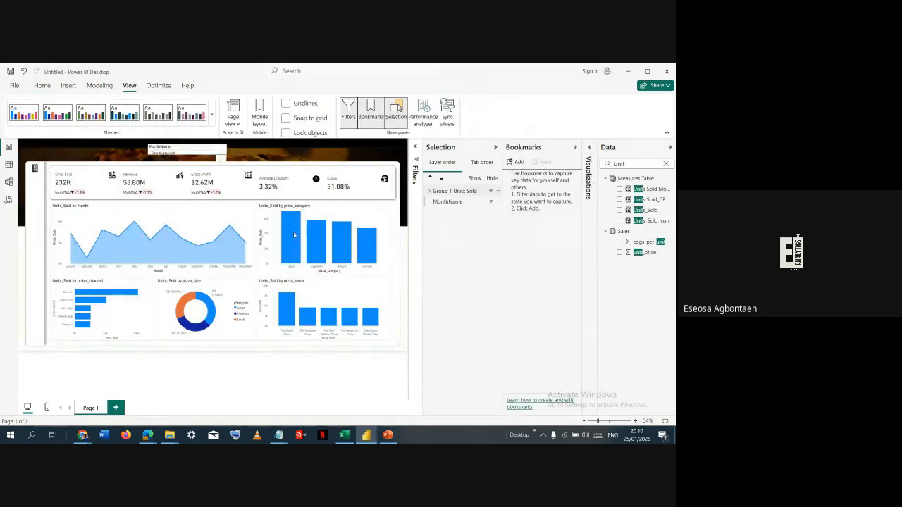
# - Expand the Group 1 Units Sold group and examine which visuals it contains
pyautogui.click(471, 196)
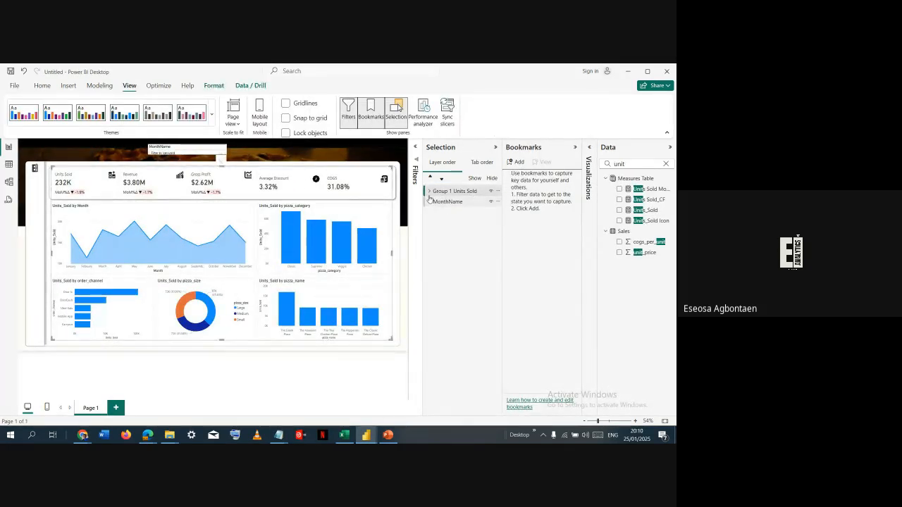
pyautogui.click(429, 192)
pyautogui.click(458, 202)
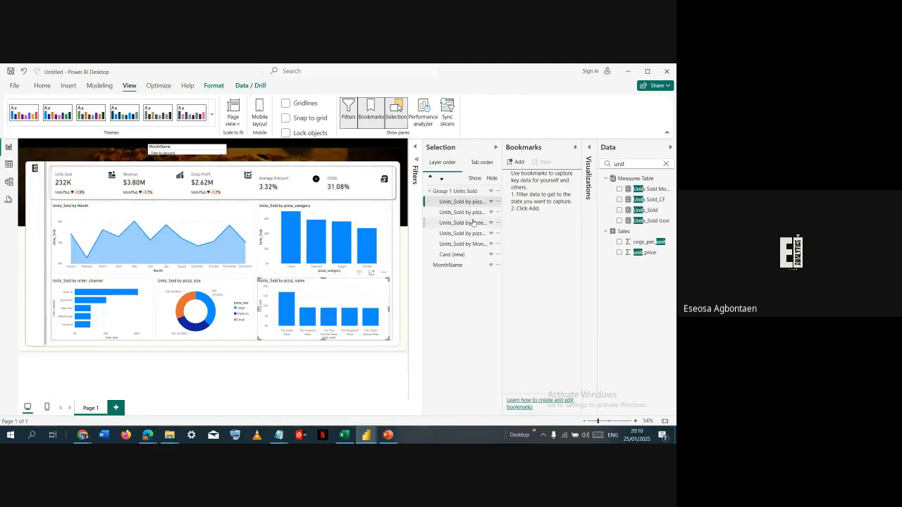
pyautogui.keyDown('ctrl'); pyautogui.click(470, 214); pyautogui.keyUp('ctrl')
pyautogui.keyDown('ctrl'); pyautogui.click(469, 225); pyautogui.keyUp('ctrl')
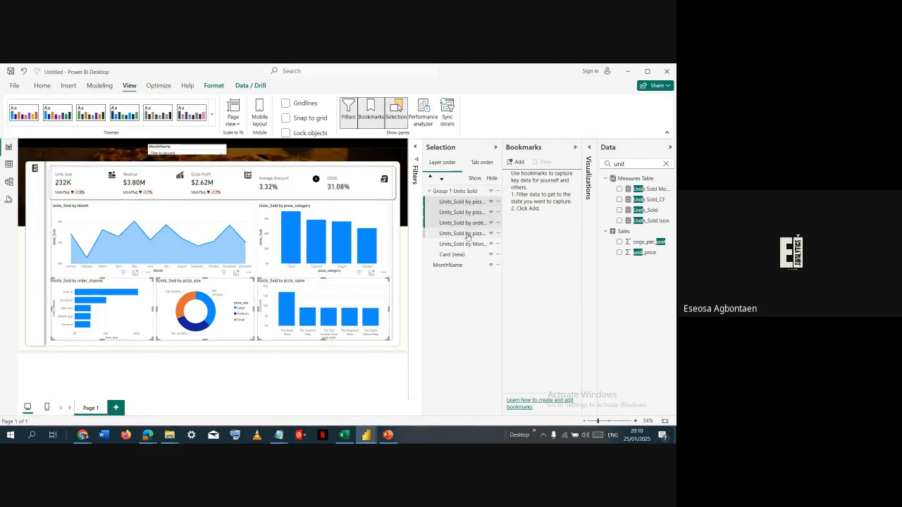
pyautogui.keyDown('ctrl'); pyautogui.click(467, 238); pyautogui.keyUp('ctrl')
pyautogui.keyDown('ctrl'); pyautogui.click(468, 246); pyautogui.keyUp('ctrl')
pyautogui.keyDown('ctrl'); pyautogui.click(468, 262); pyautogui.keyUp('ctrl')
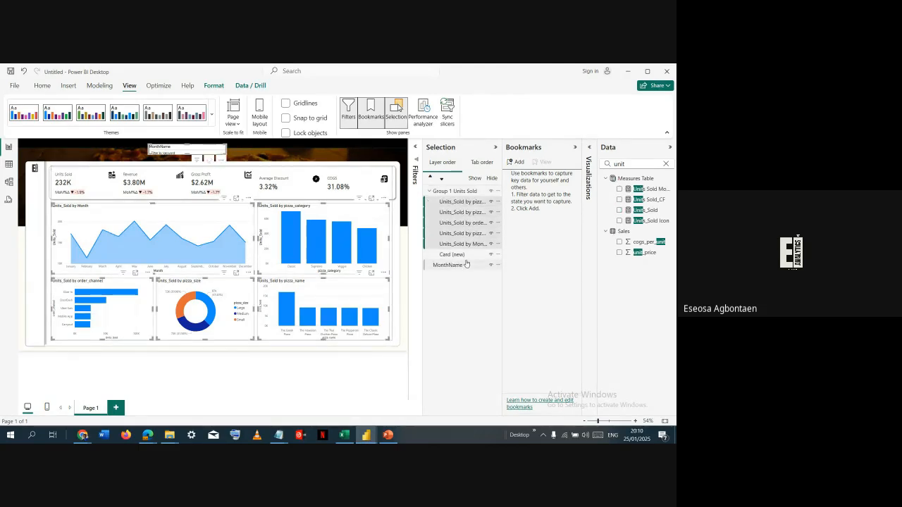
pyautogui.click(466, 301)
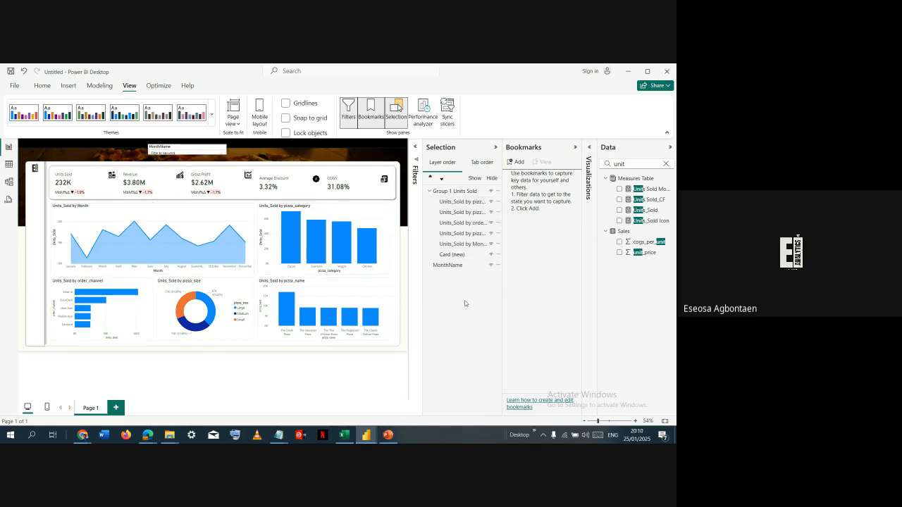
# - Duplicate the Group 1 Units Sold group and rename the copy Group 2 Revenue
pyautogui.click(473, 191)
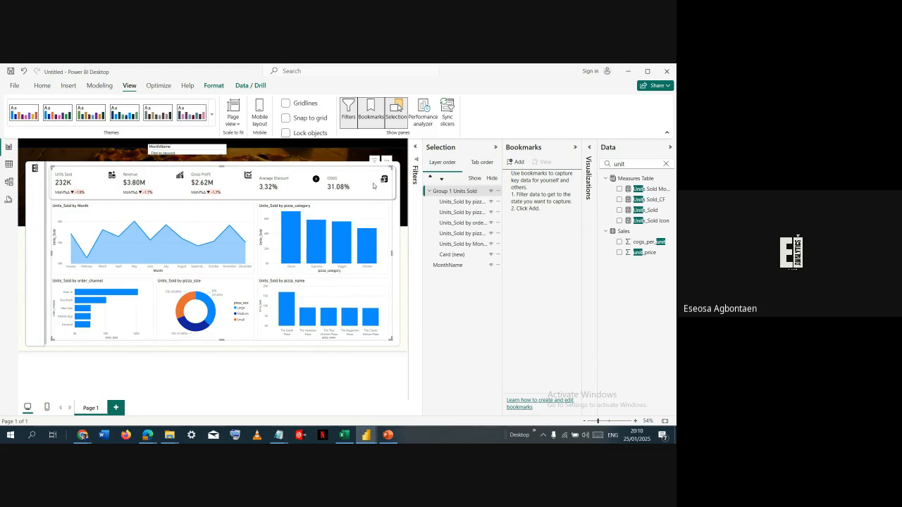
pyautogui.hotkey('ctrl', 'v')
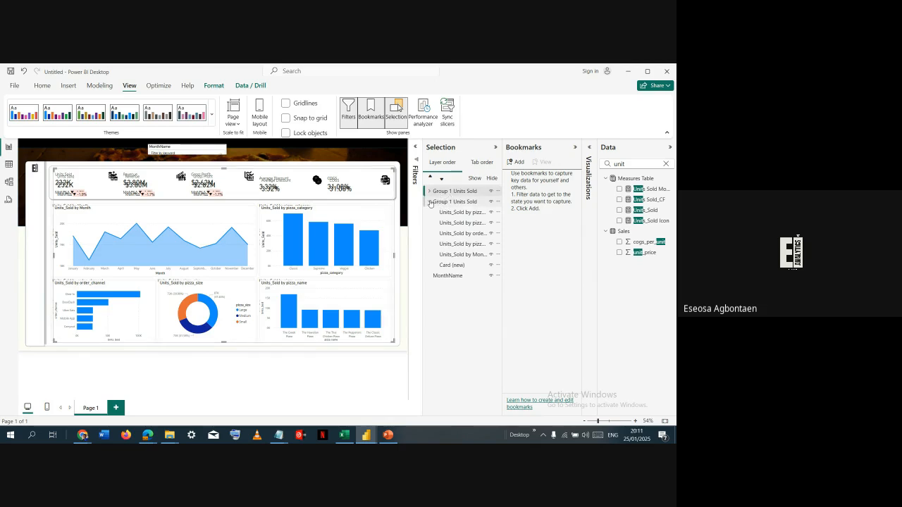
pyautogui.doubleClick(454, 191)
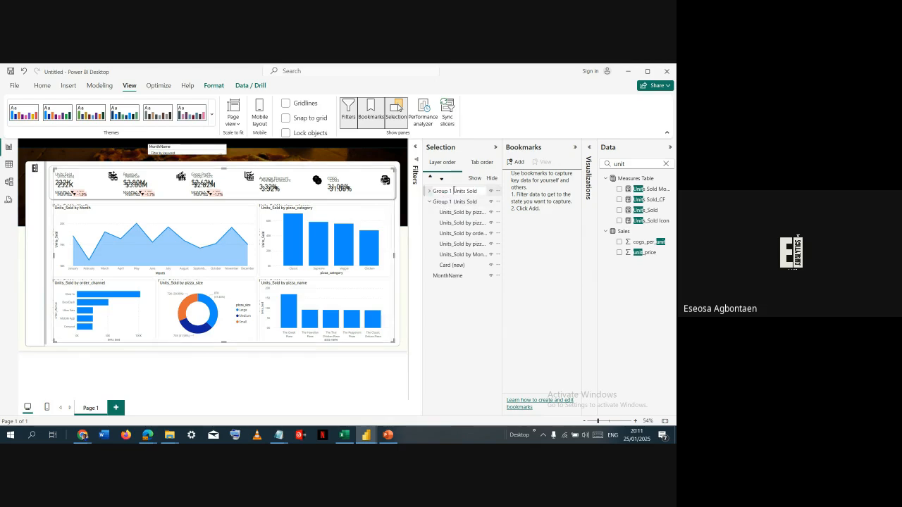
pyautogui.press('BackSpace')
pyautogui.write('2')
pyautogui.press('Right')
pyautogui.hotkey('ctrl', 'shift', 'Right')
pyautogui.hotkey('ctrl', 'shift', 'Right')
pyautogui.write('Revenue')
pyautogui.press('Return')
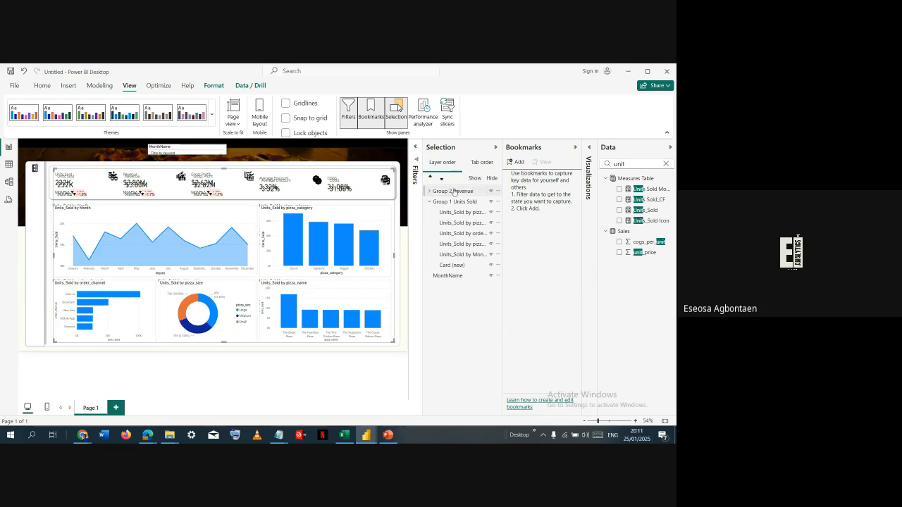
# - Move the Group 2 Revenue group exactly over the original group and collapse Group 1 Units Sold's list of visuals
pyautogui.click(455, 192)
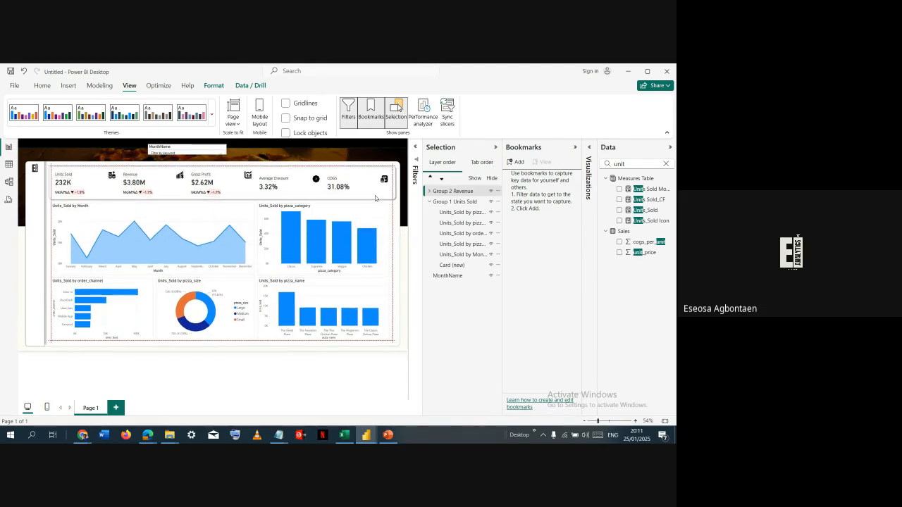
pyautogui.click(375, 199)
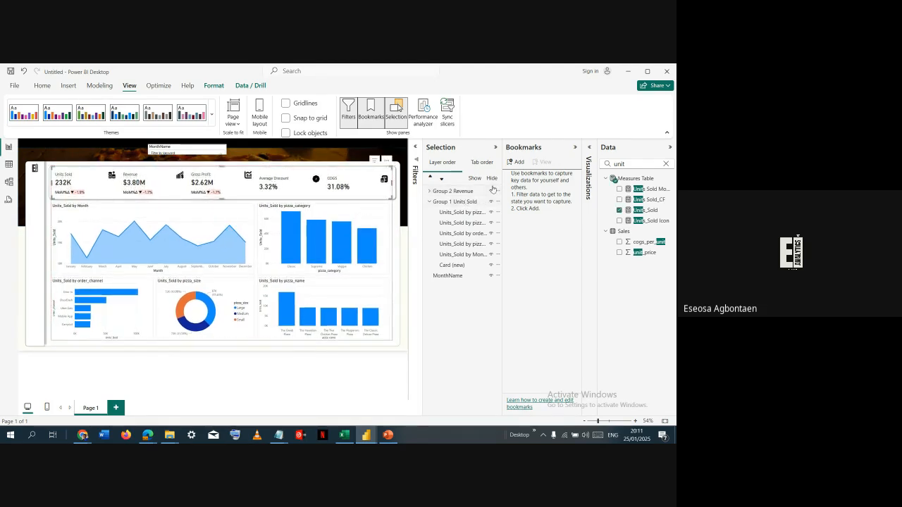
pyautogui.click(430, 202)
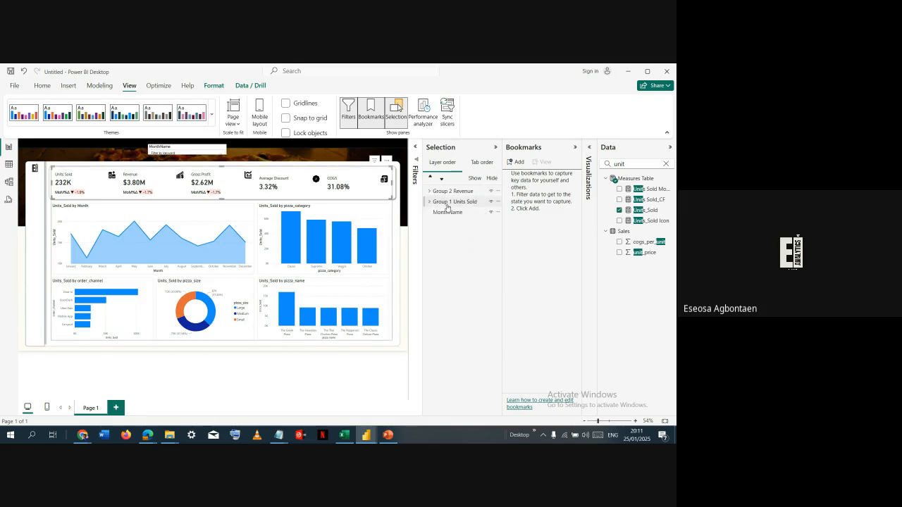
# - Hide the Group 1 Units Sold group, keep Group 2 Revenue shown, and add a bookmark of this view
pyautogui.click(492, 192)
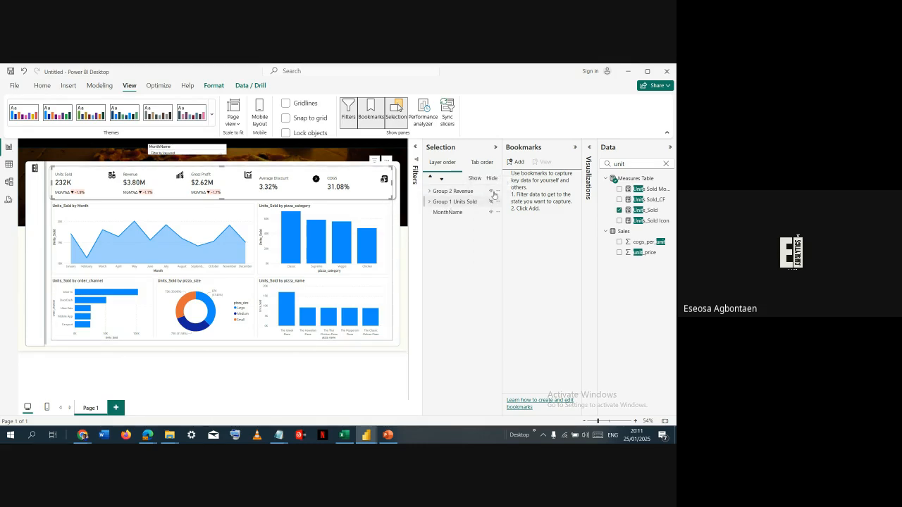
pyautogui.click(491, 192)
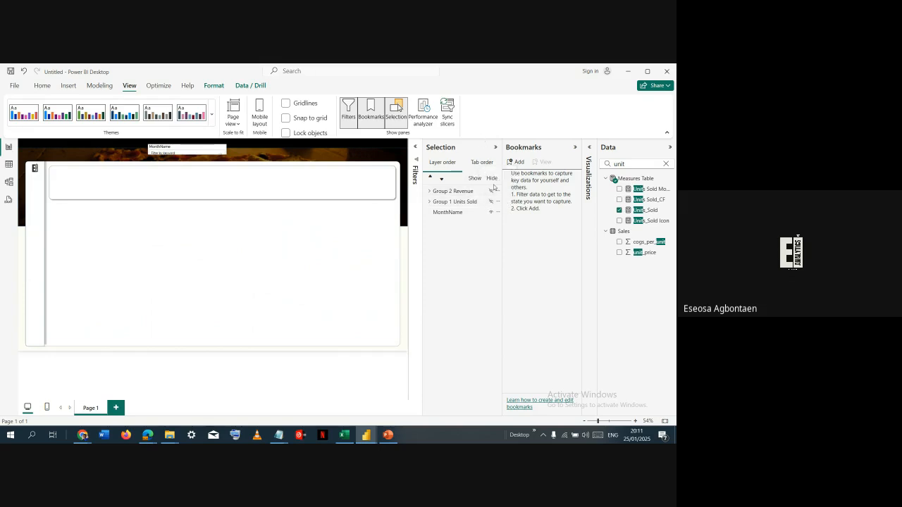
pyautogui.click(491, 202)
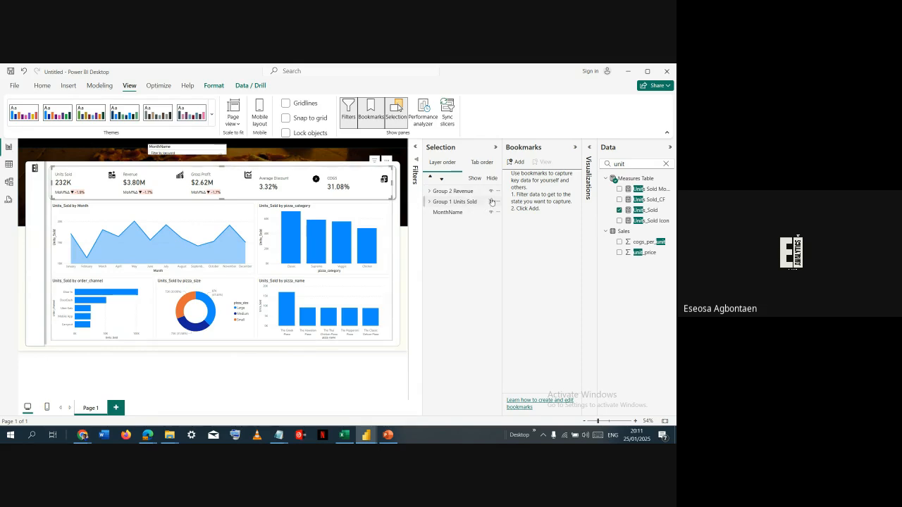
pyautogui.click(516, 163)
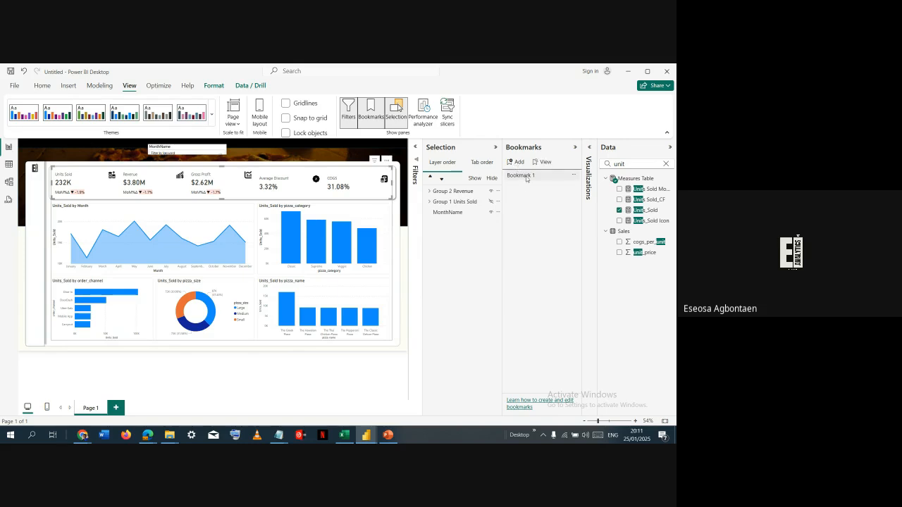
# - Rename Bookmark 1 as Revenue
pyautogui.doubleClick(526, 176)
pyautogui.hotkey('ctrl', 'a')
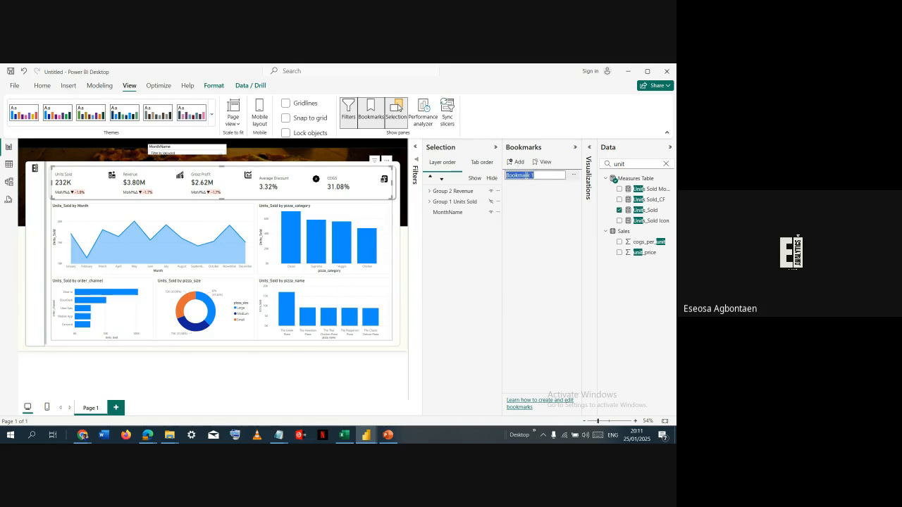
pyautogui.write('evenue')
pyautogui.press('Return')
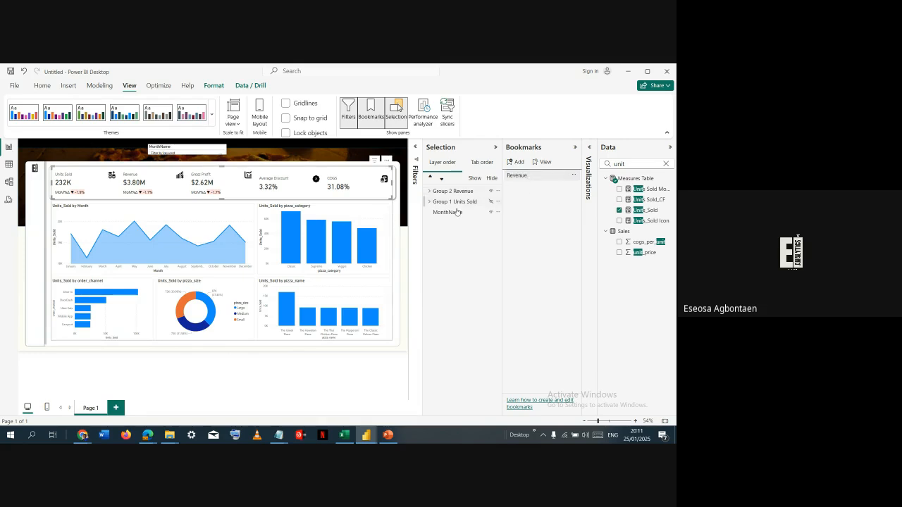
# - Hide the Group 2 Revenue group, show Group 1 Units Sold, and add a second bookmark of this view
pyautogui.click(491, 191)
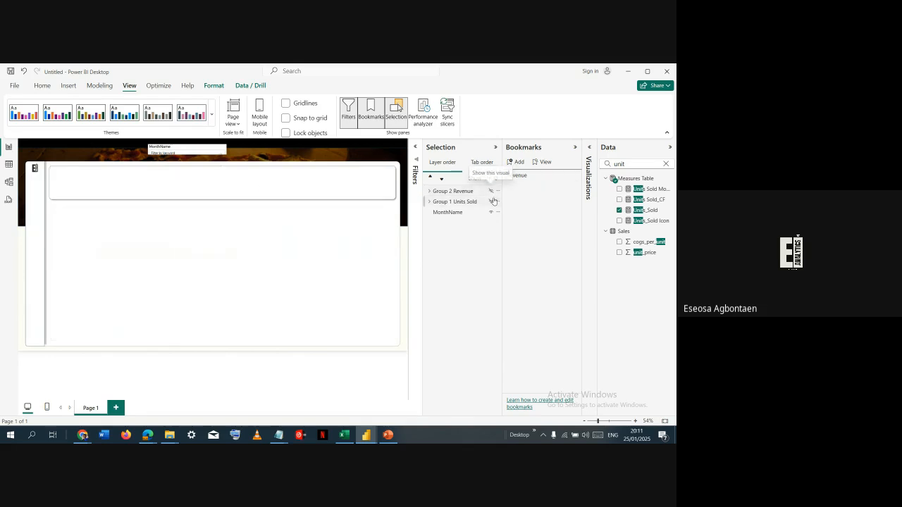
pyautogui.click(518, 163)
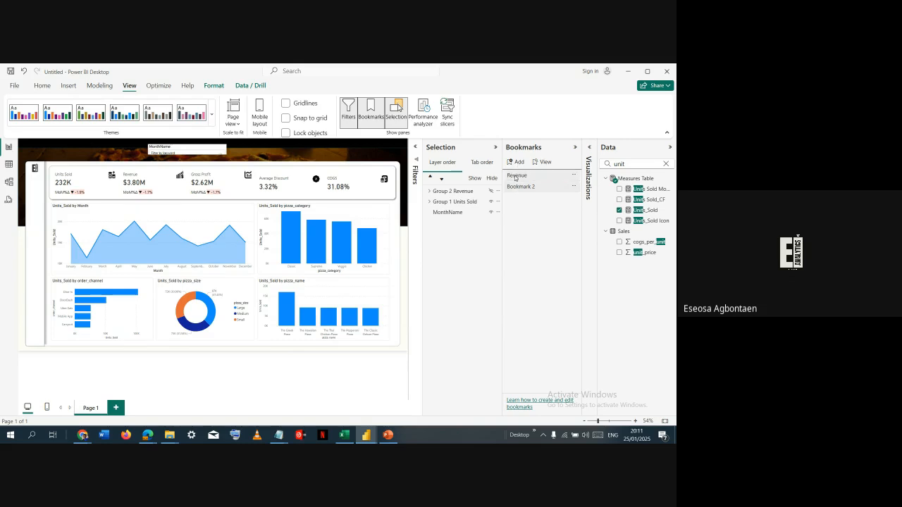
# - Rename the first bookmark as Units Sold and Bookmark 2 as Revenue, applying each to check which group it shows
pyautogui.click(516, 176)
pyautogui.doubleClick(516, 176)
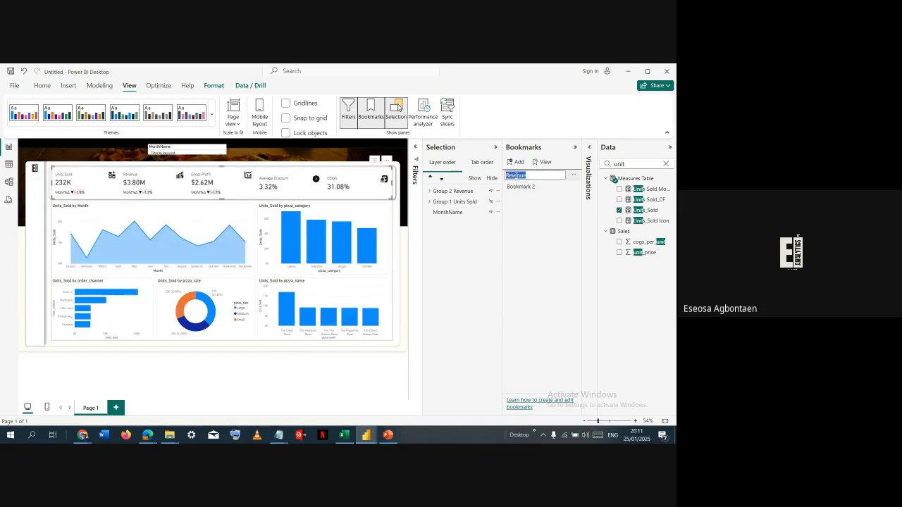
pyautogui.write('Units Sold')
pyautogui.press('Return')
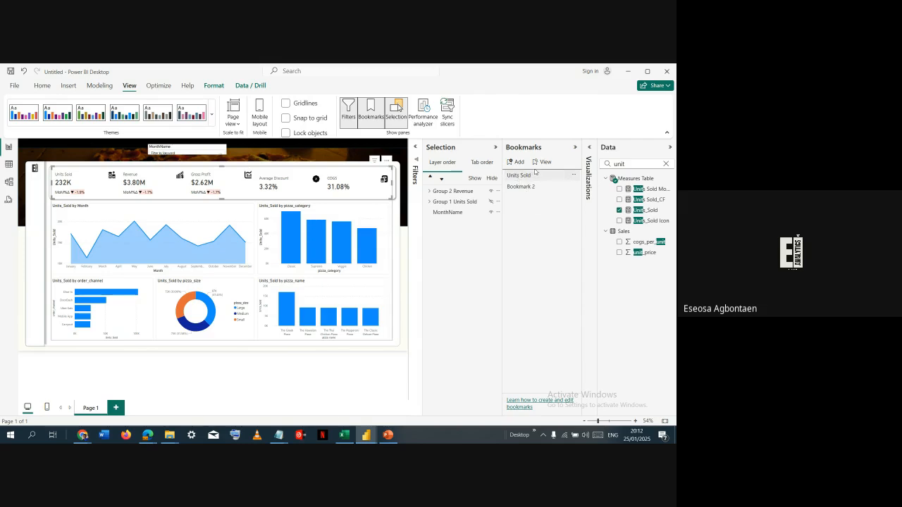
pyautogui.click(536, 187)
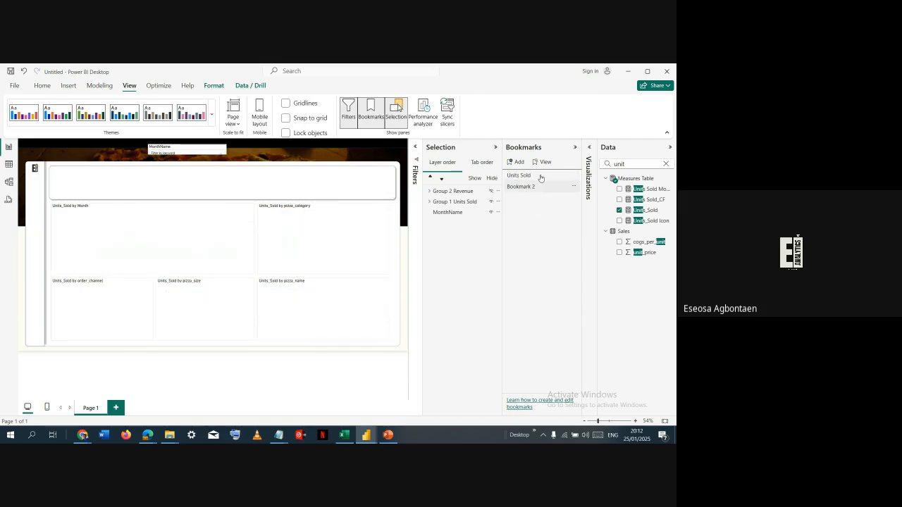
pyautogui.click(534, 179)
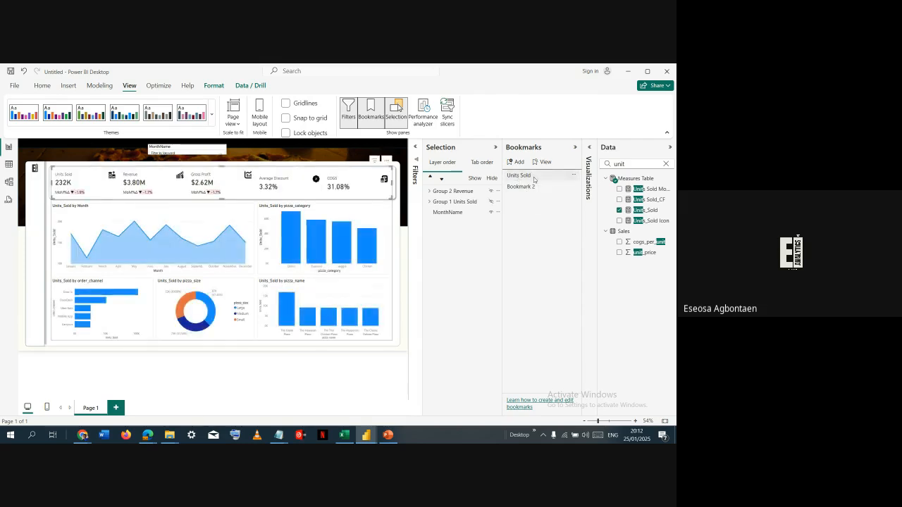
pyautogui.doubleClick(534, 186)
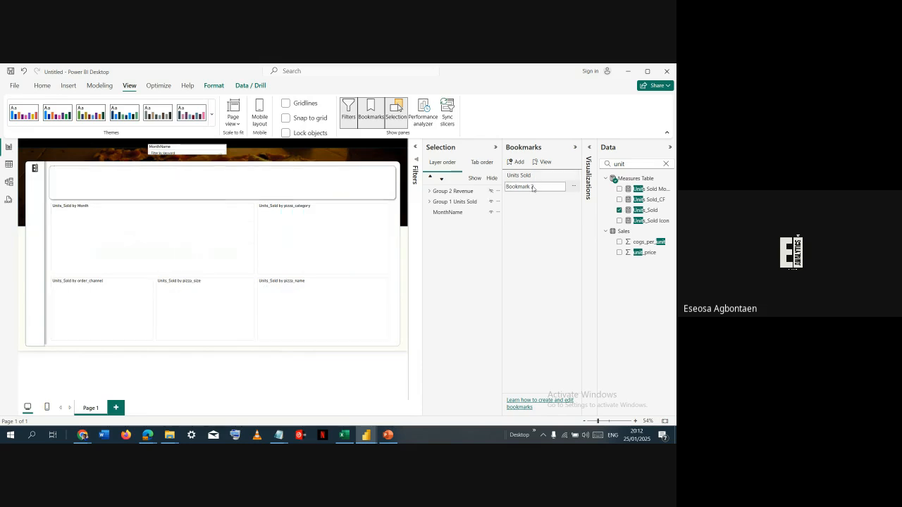
pyautogui.write('Revenue')
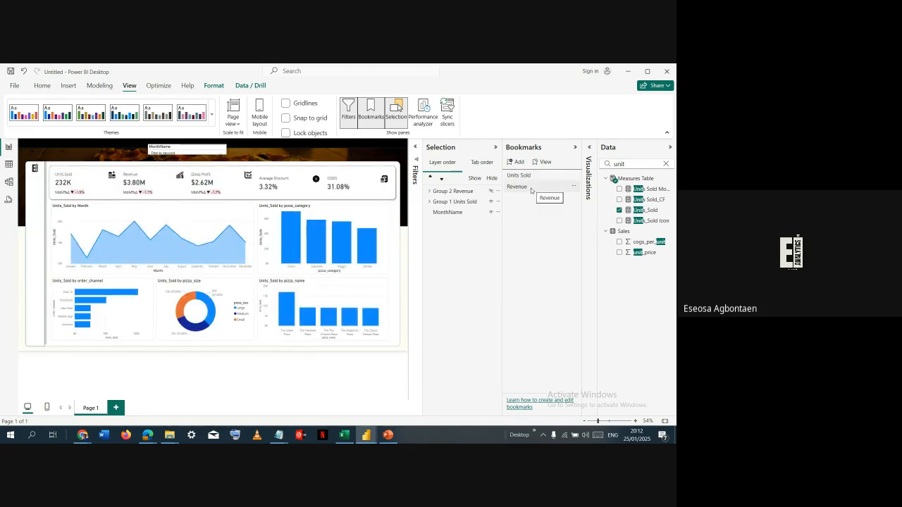
pyautogui.click(530, 176)
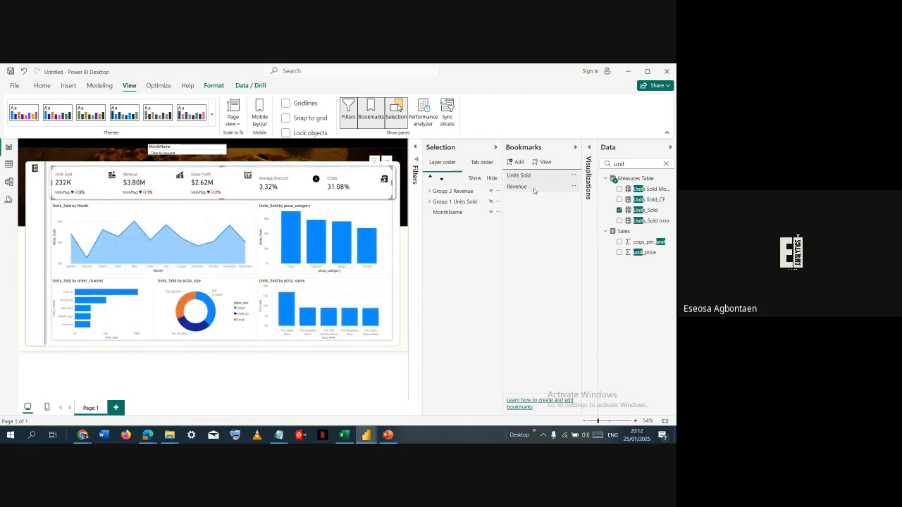
# - Apply the Revenue bookmark and replace Units_Sold with the Revenue measure on the Y-axis of the monthly area chart
pyautogui.click(532, 187)
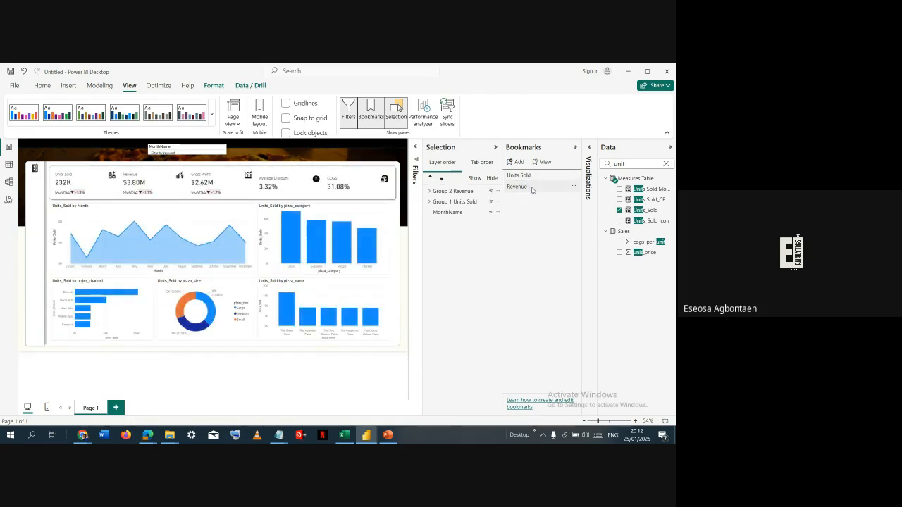
pyautogui.click(237, 208)
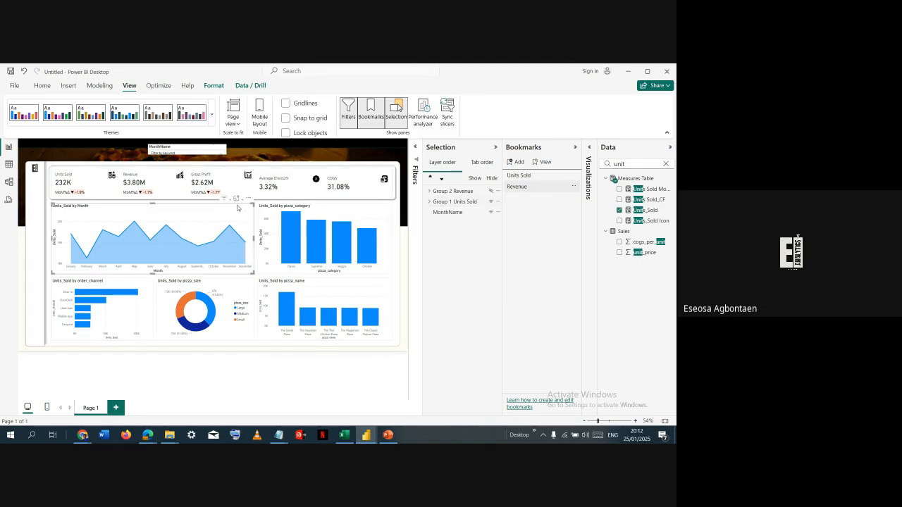
pyautogui.click(237, 208)
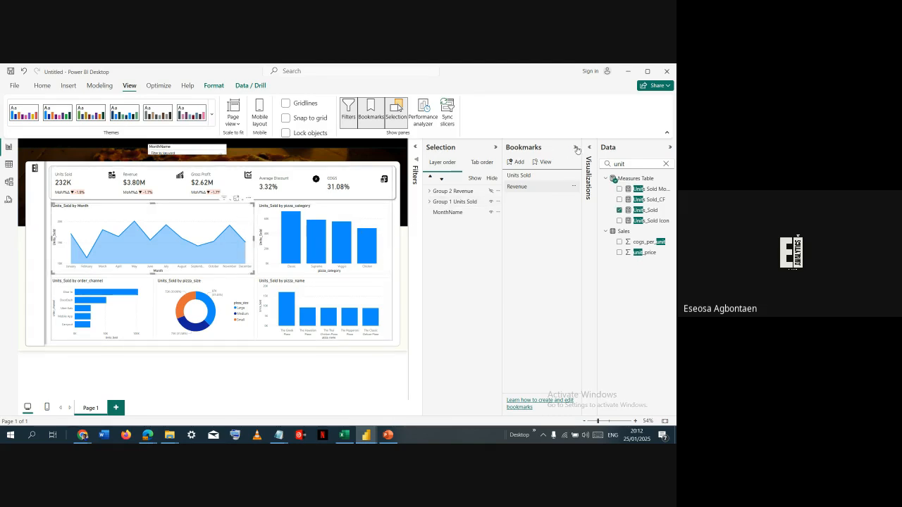
pyautogui.click(577, 148)
pyautogui.click(589, 148)
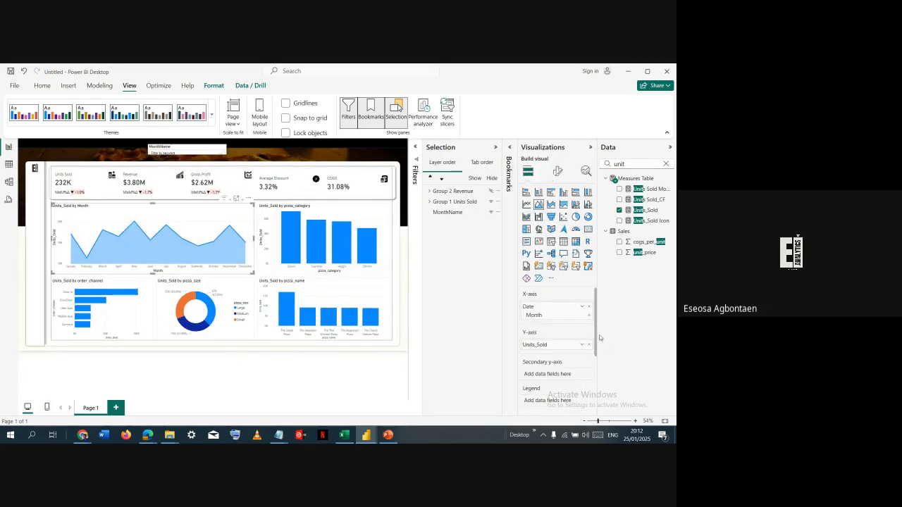
pyautogui.doubleClick(644, 162)
pyautogui.write('reve')
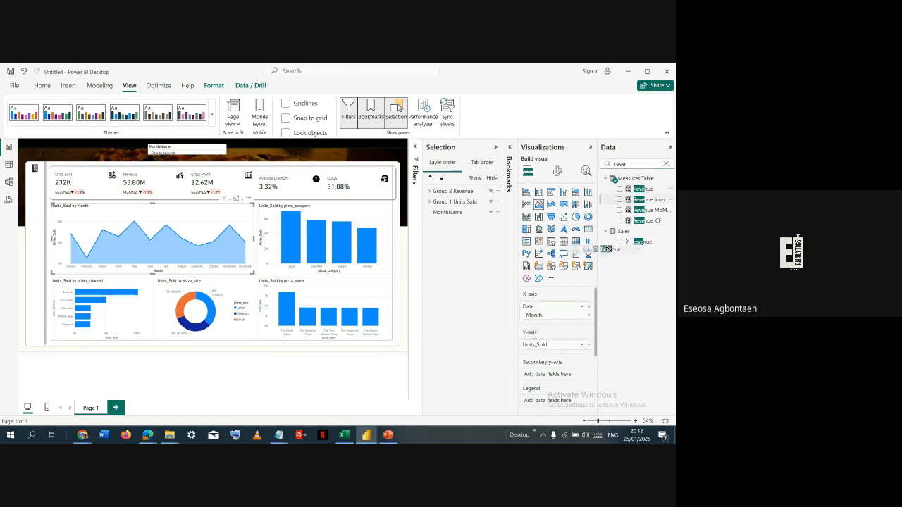
pyautogui.click(588, 344)
pyautogui.moveTo(637, 188); pyautogui.dragTo(551, 345)
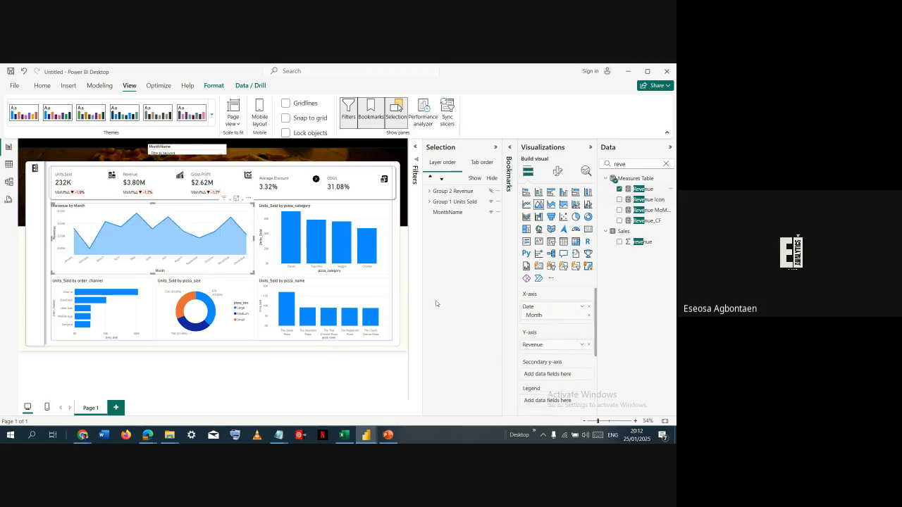
# - Replace Units_Sold with the Revenue measure in the pizza_category column chart and the pizza_size donut chart
pyautogui.click(363, 214)
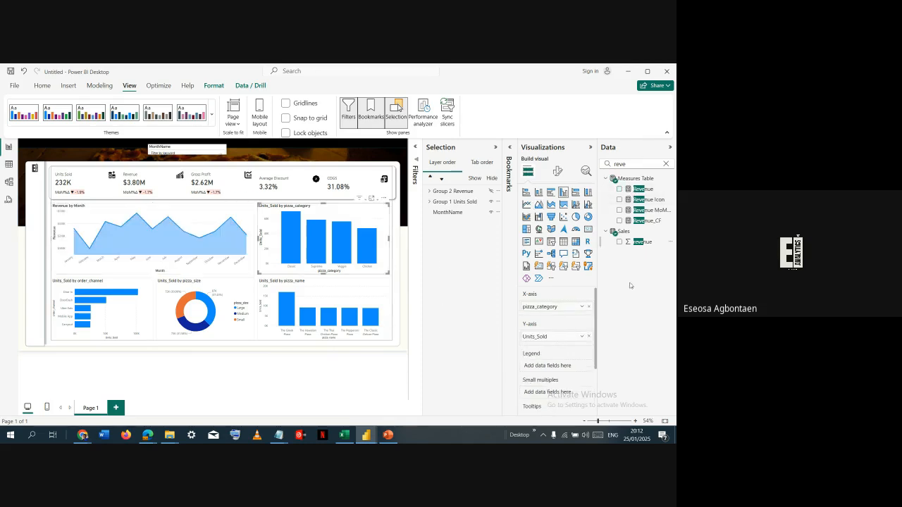
pyautogui.click(589, 338)
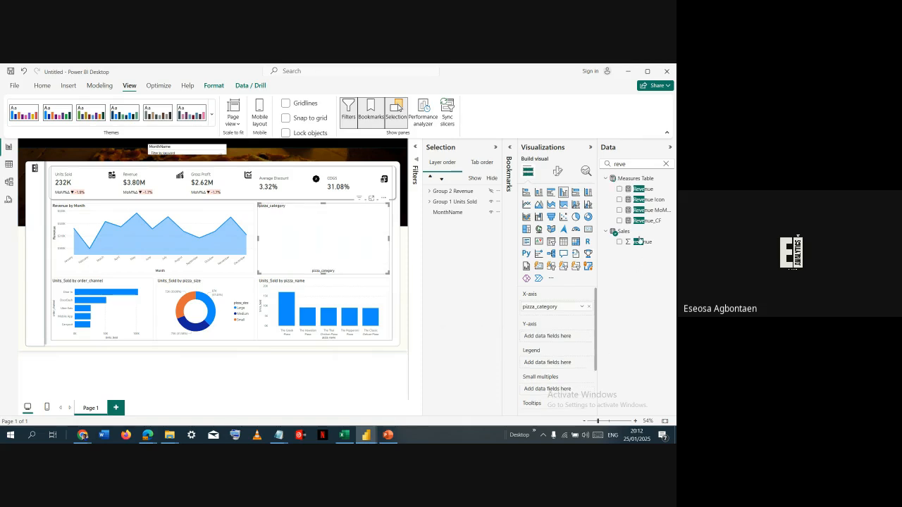
pyautogui.moveTo(636, 192); pyautogui.dragTo(558, 336)
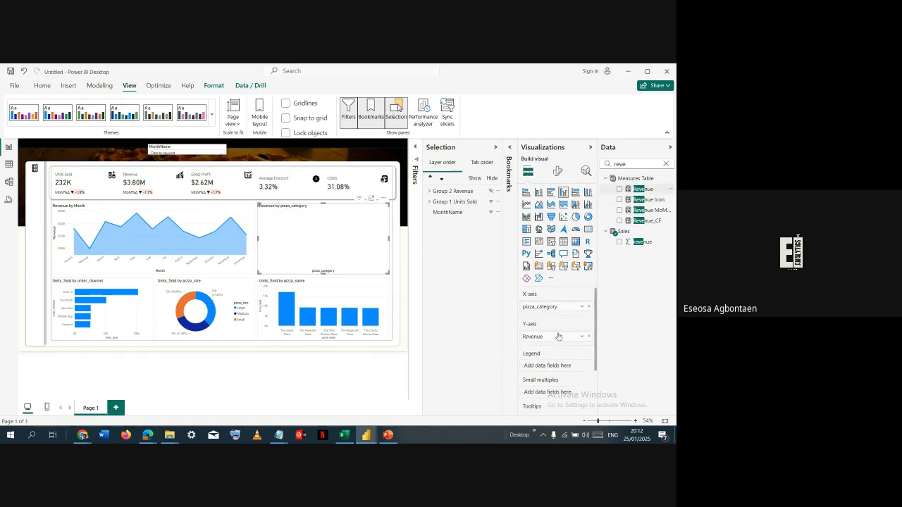
pyautogui.click(239, 284)
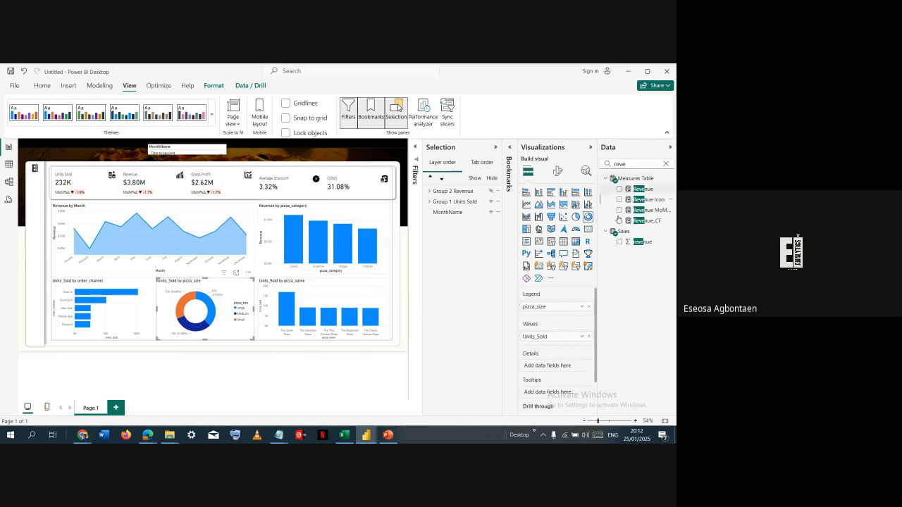
pyautogui.click(588, 336)
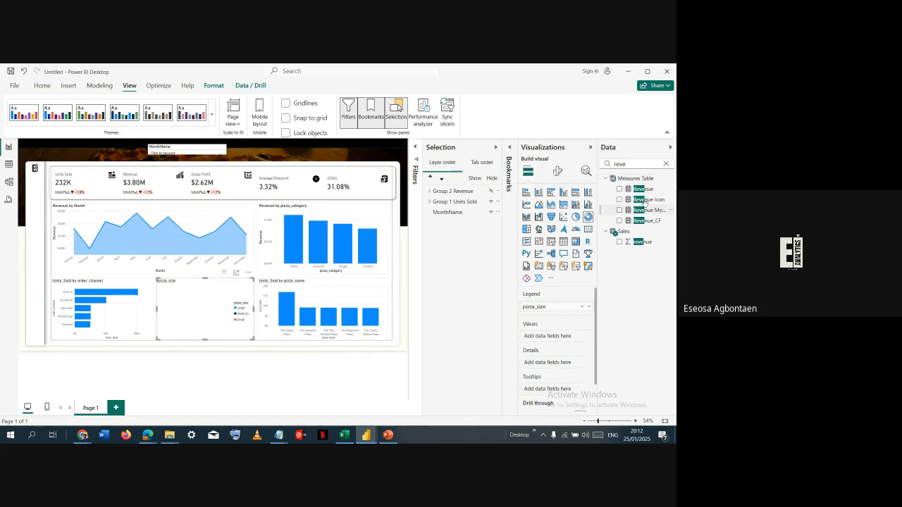
pyautogui.moveTo(644, 191); pyautogui.dragTo(564, 337)
# - Replace Units_Sold with the Revenue measure in the pizza_name column chart and the order_channel bar chart
pyautogui.click(355, 283)
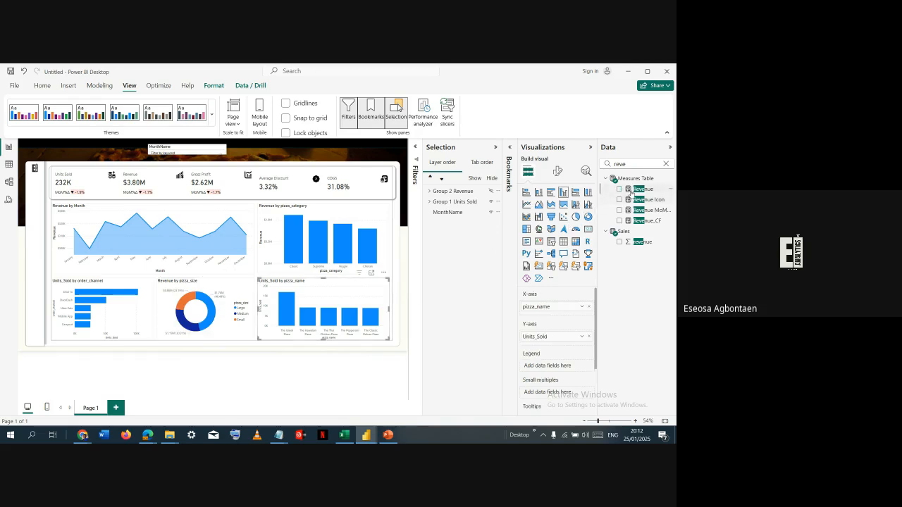
pyautogui.click(588, 336)
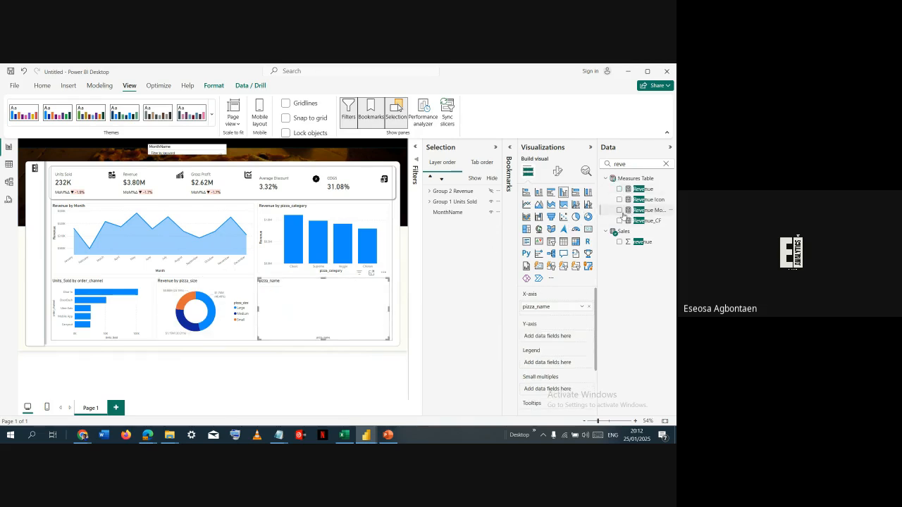
pyautogui.moveTo(635, 188); pyautogui.dragTo(559, 336)
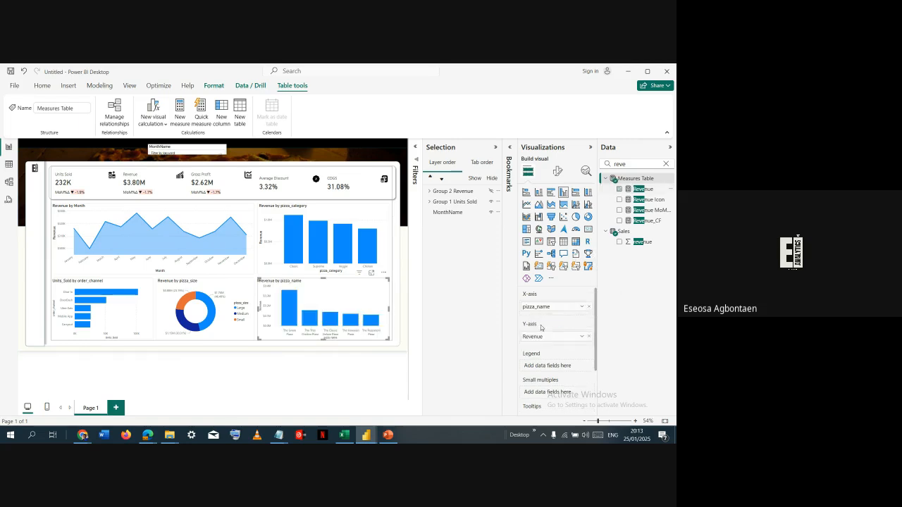
pyautogui.click(135, 323)
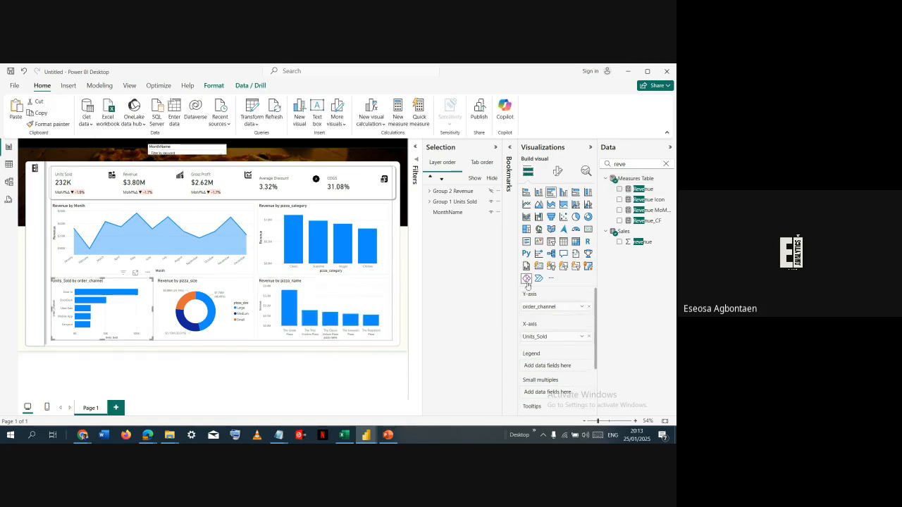
pyautogui.moveTo(477, 336); pyautogui.dragTo(477, 336)
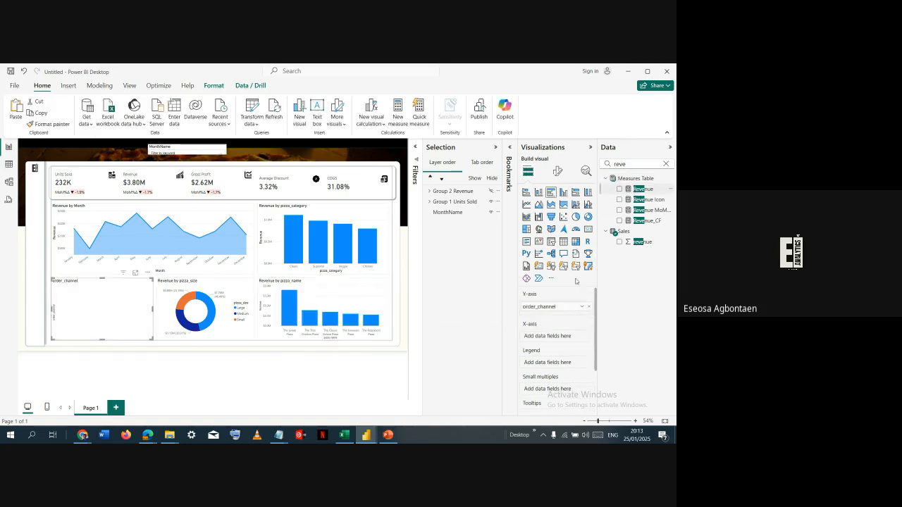
pyautogui.moveTo(543, 338); pyautogui.dragTo(543, 338)
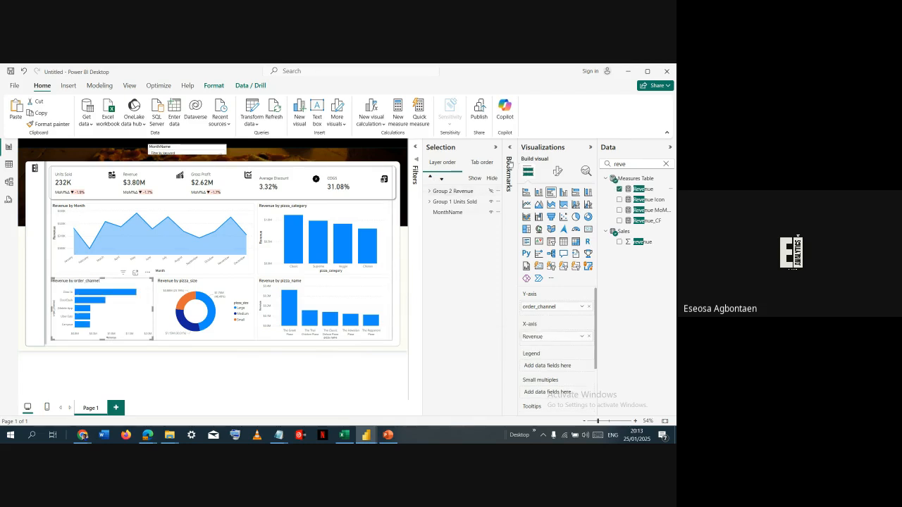
# - Reopen the bookmarks list and switch between the Revenue and Units Sold bookmarks to compare the visuals each one shows
pyautogui.click(509, 166)
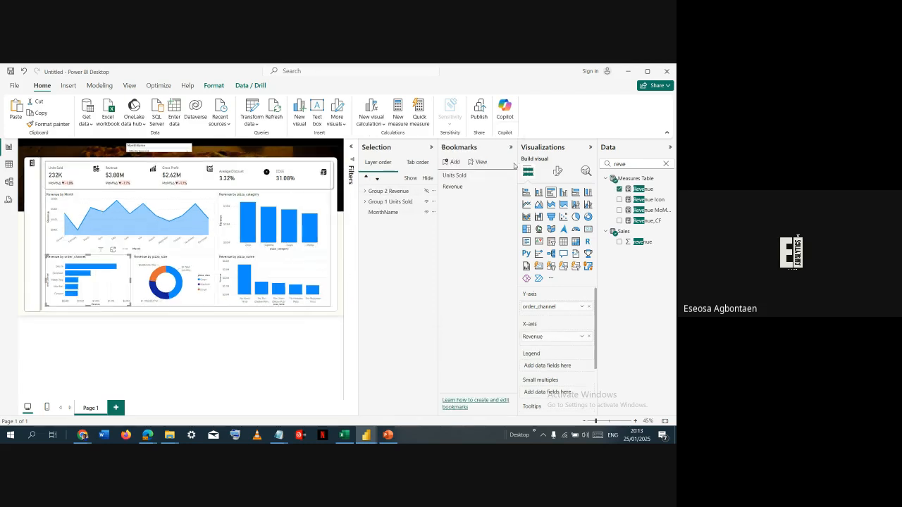
pyautogui.click(482, 186)
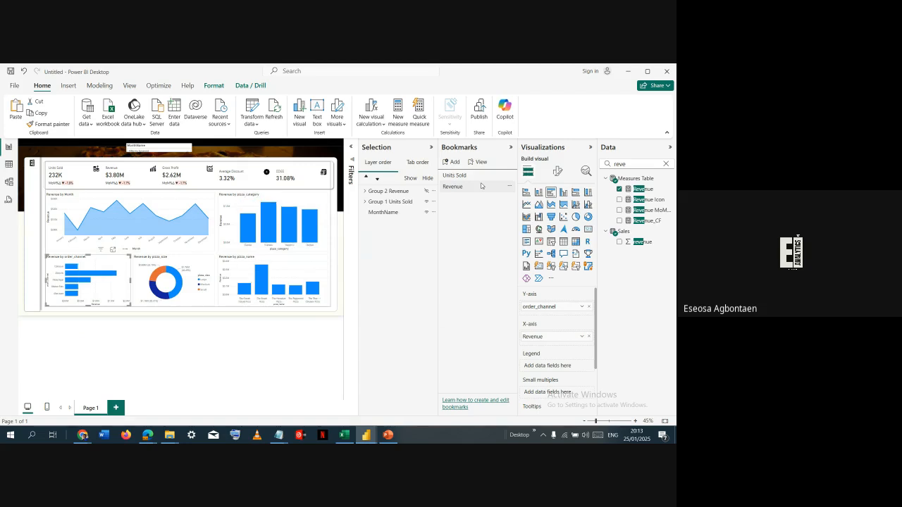
pyautogui.click(477, 177)
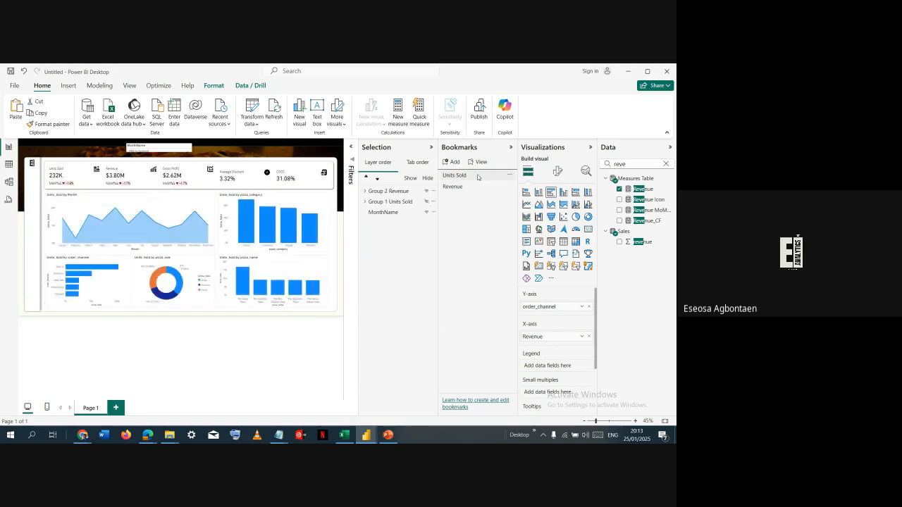
pyautogui.click(477, 187)
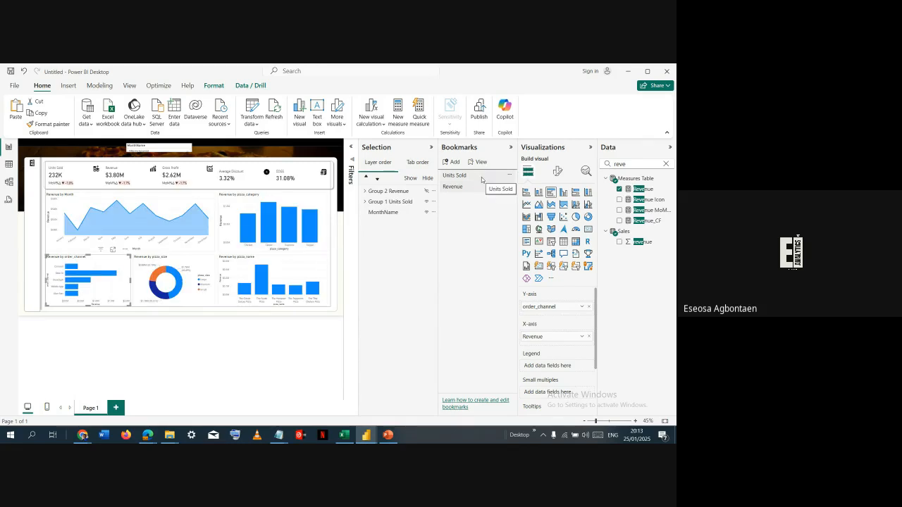
pyautogui.click(472, 187)
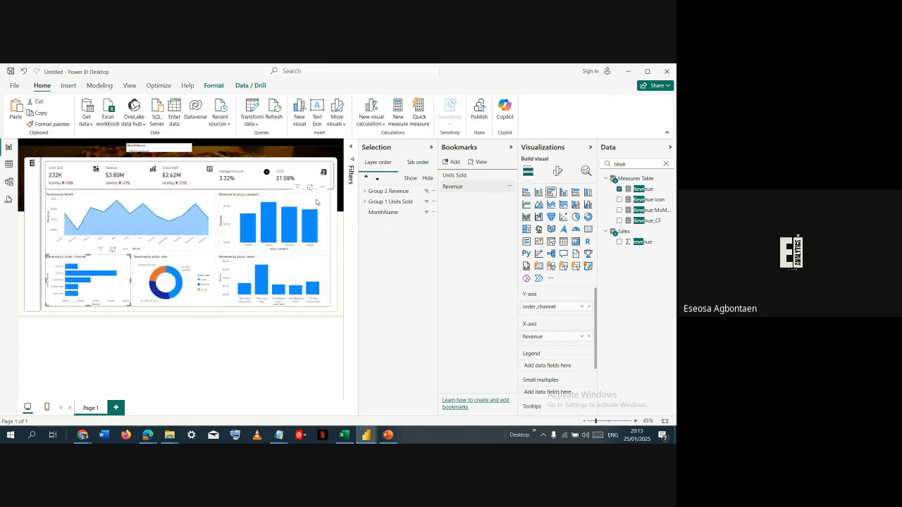
pyautogui.click(453, 177)
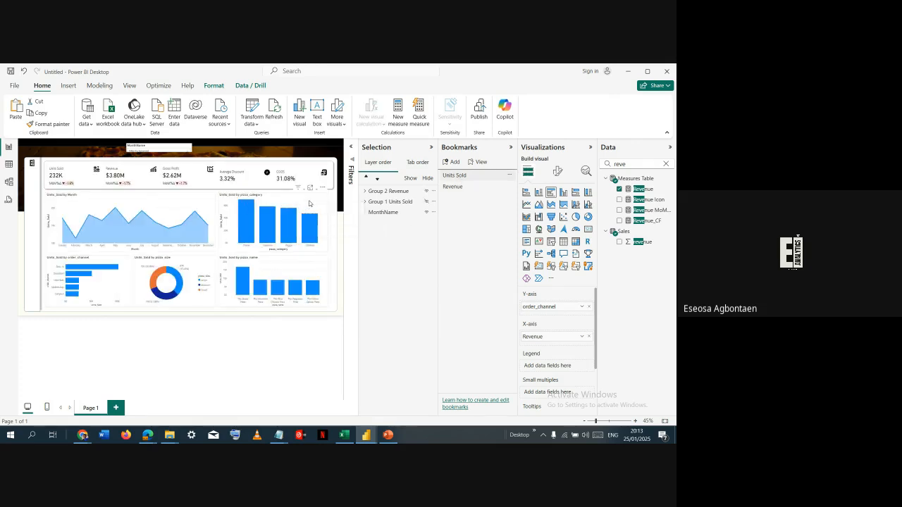
pyautogui.click(262, 208)
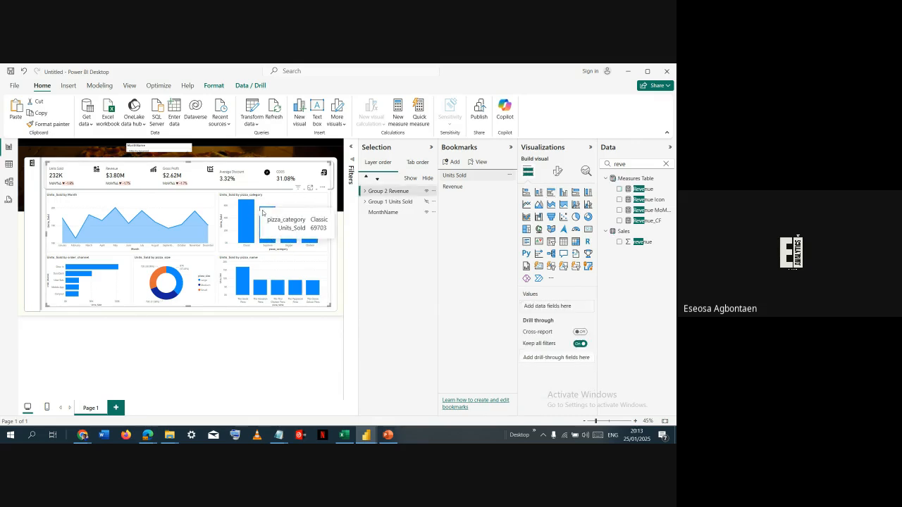
# - Apply the Revenue bookmark and sort the axis of the pizza_category column chart by Revenue
pyautogui.click(453, 187)
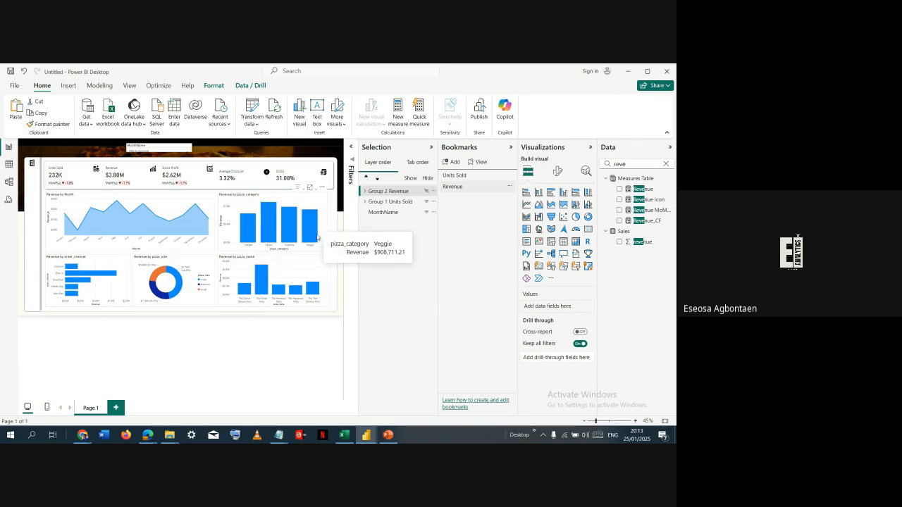
pyautogui.click(319, 202)
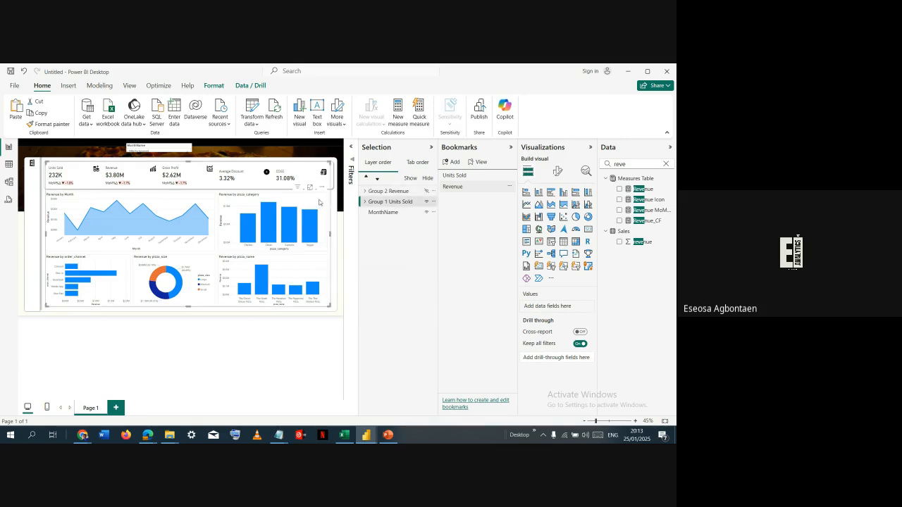
pyautogui.click(319, 203)
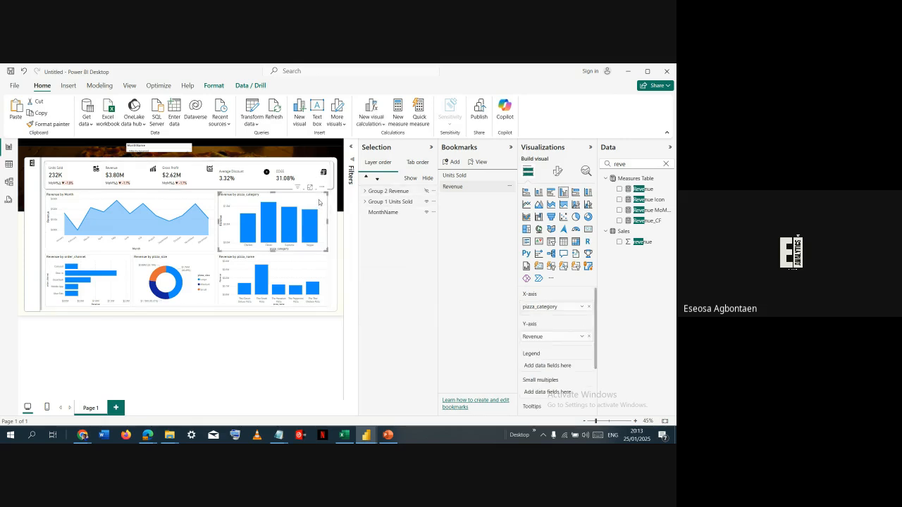
pyautogui.click(321, 188)
pyautogui.moveTo(385, 241)
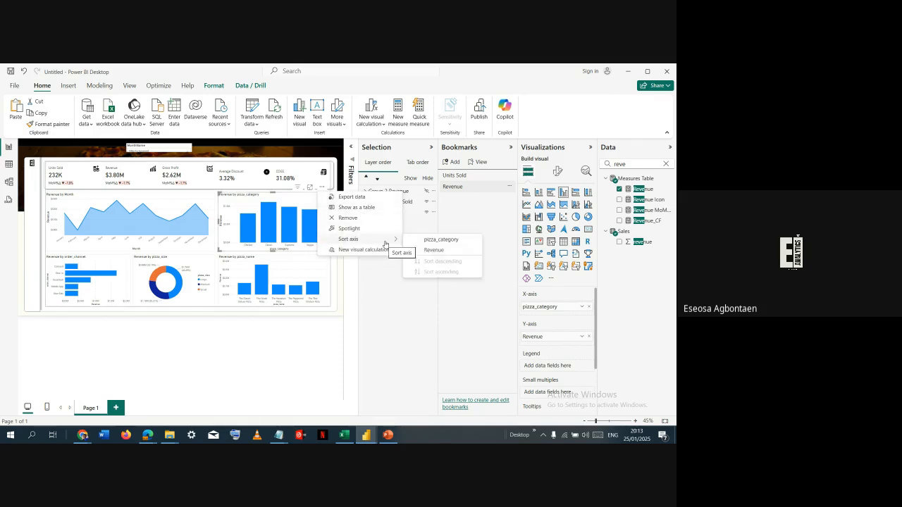
pyautogui.click(431, 250)
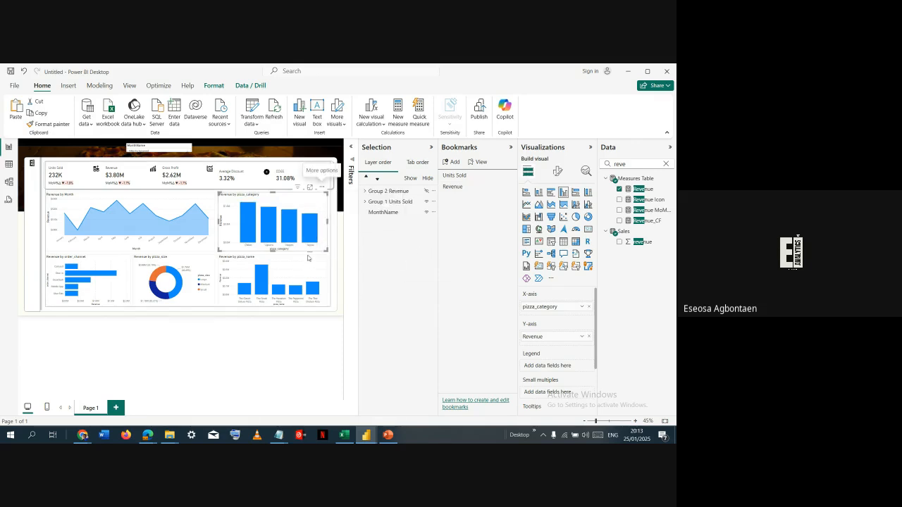
# - Sort the pizza_name column chart and the pizza_size donut chart by Revenue
pyautogui.click(307, 258)
pyautogui.click(322, 250)
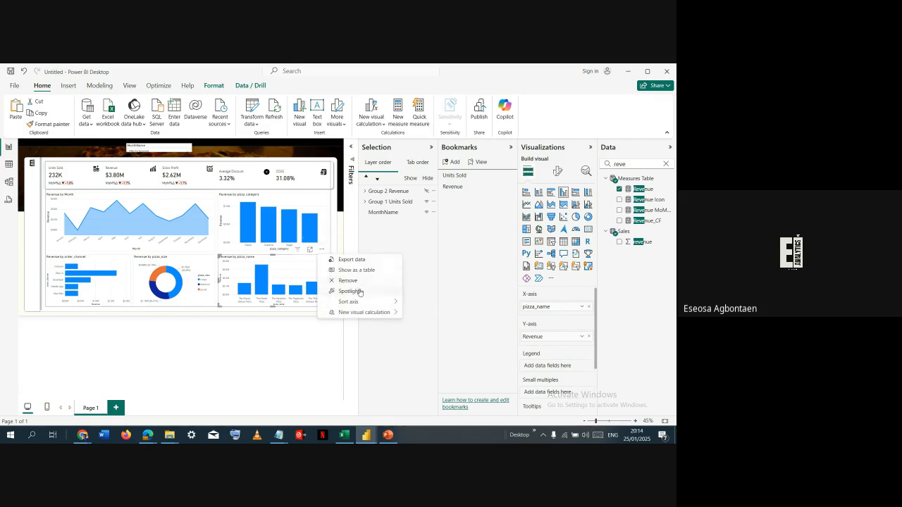
pyautogui.moveTo(379, 305)
pyautogui.click(429, 314)
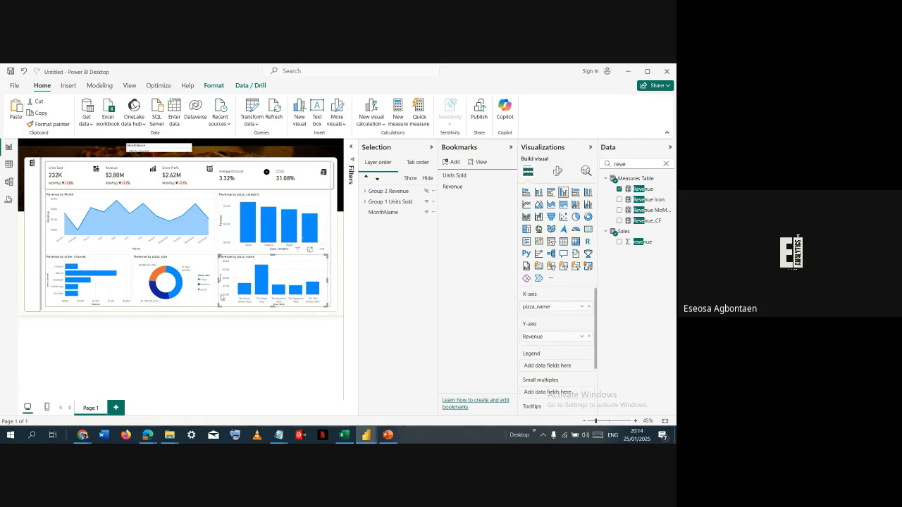
pyautogui.click(202, 265)
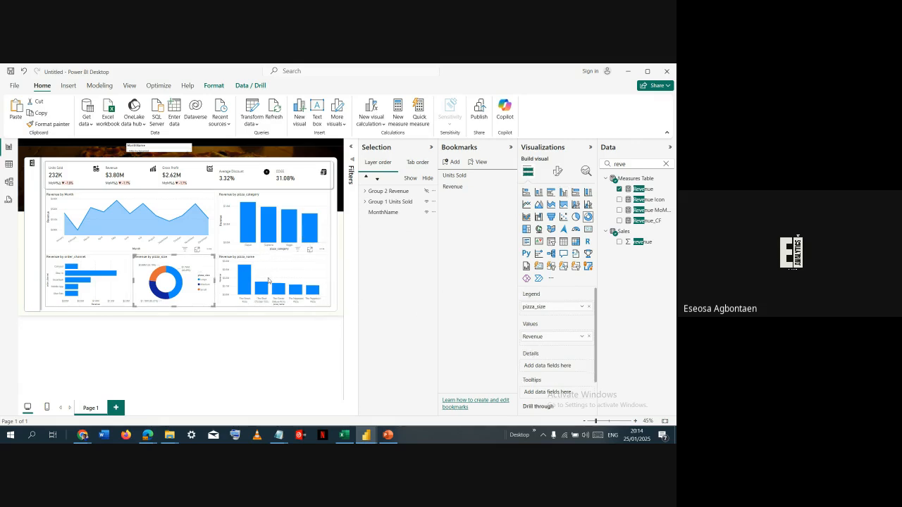
pyautogui.click(210, 249)
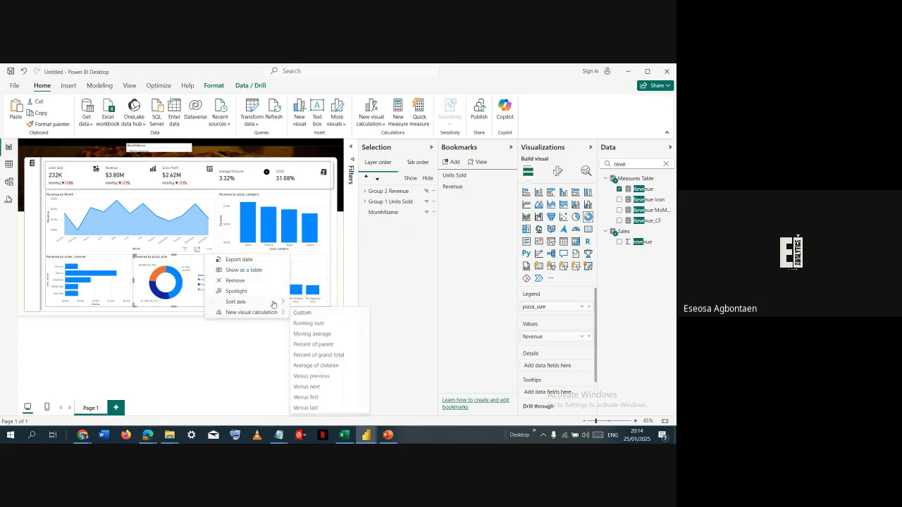
pyautogui.moveTo(274, 303)
pyautogui.click(313, 313)
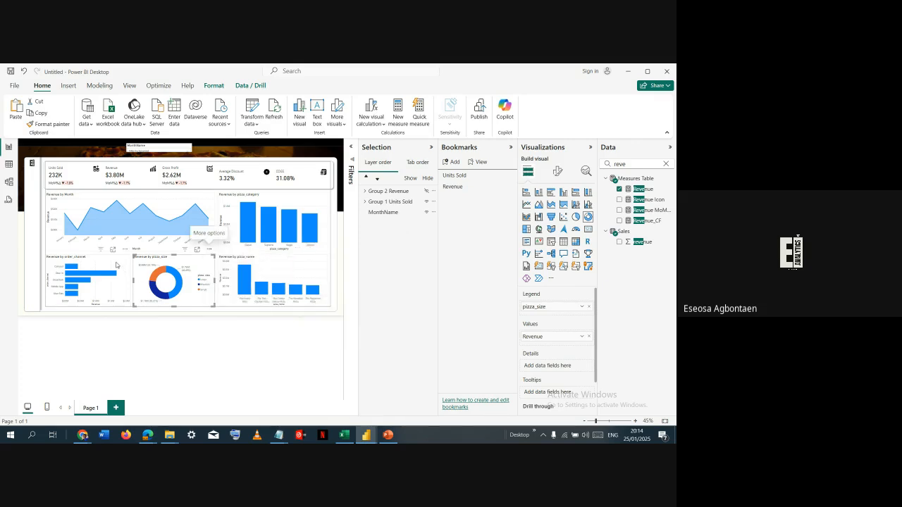
# - Sort the axis of the order_channel bar chart by Revenue
pyautogui.click(111, 265)
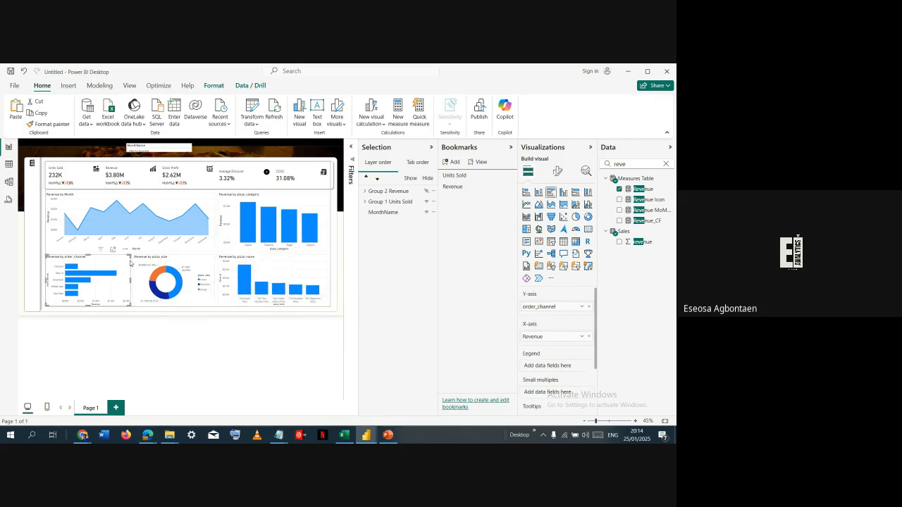
pyautogui.click(125, 250)
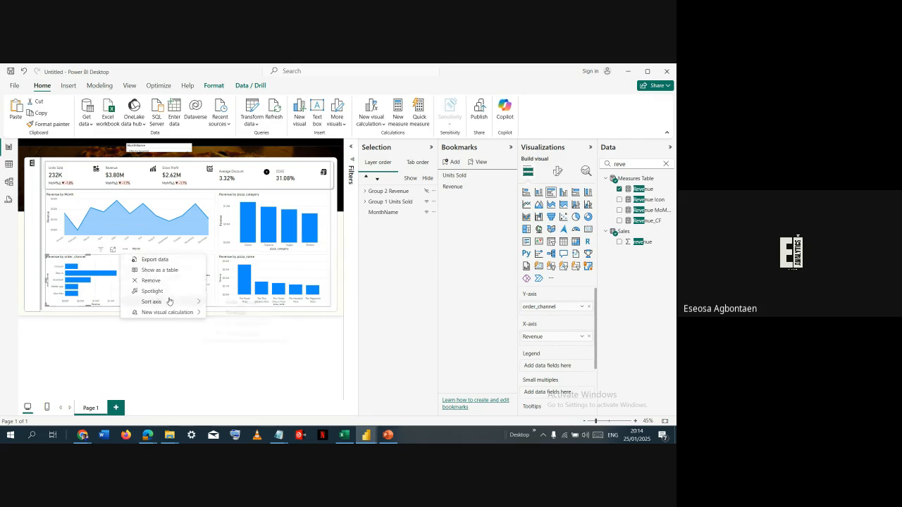
pyautogui.moveTo(184, 302)
pyautogui.click(237, 313)
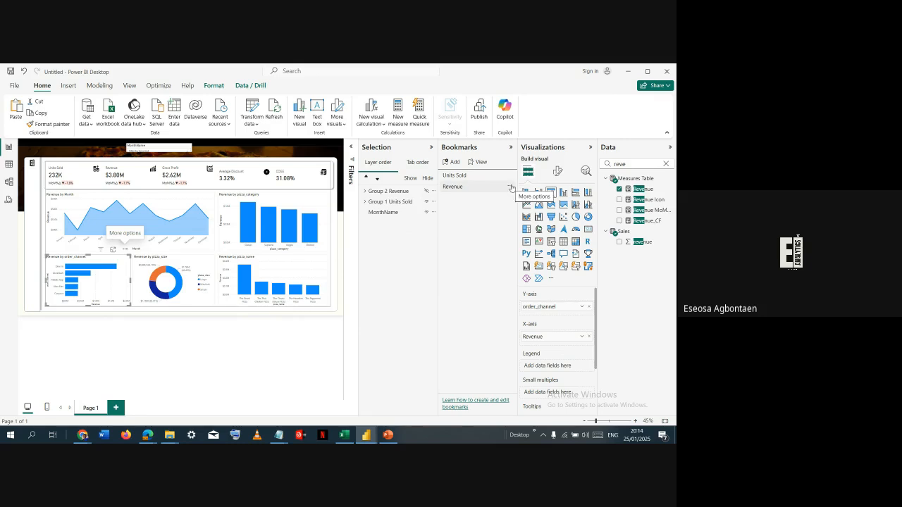
# - Update the Revenue bookmark with the current view, and check it by switching to Units Sold and back to Revenue
pyautogui.click(511, 187)
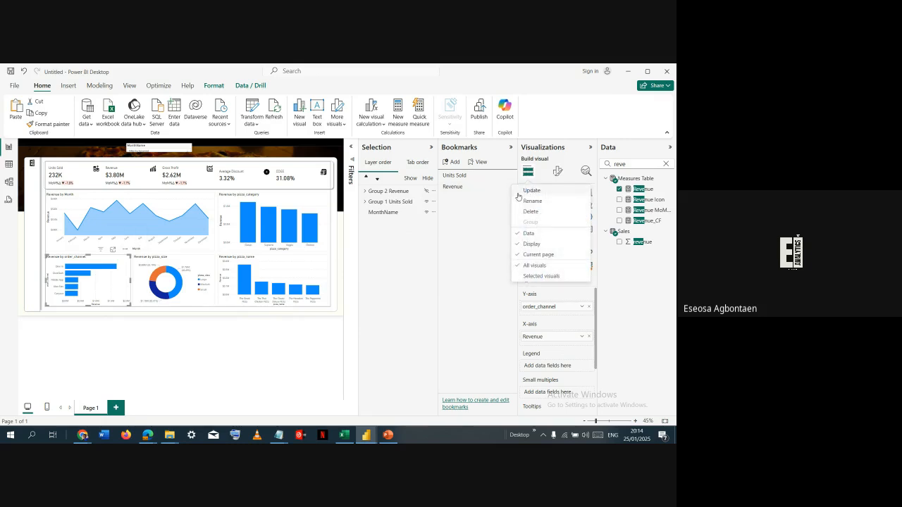
pyautogui.click(519, 193)
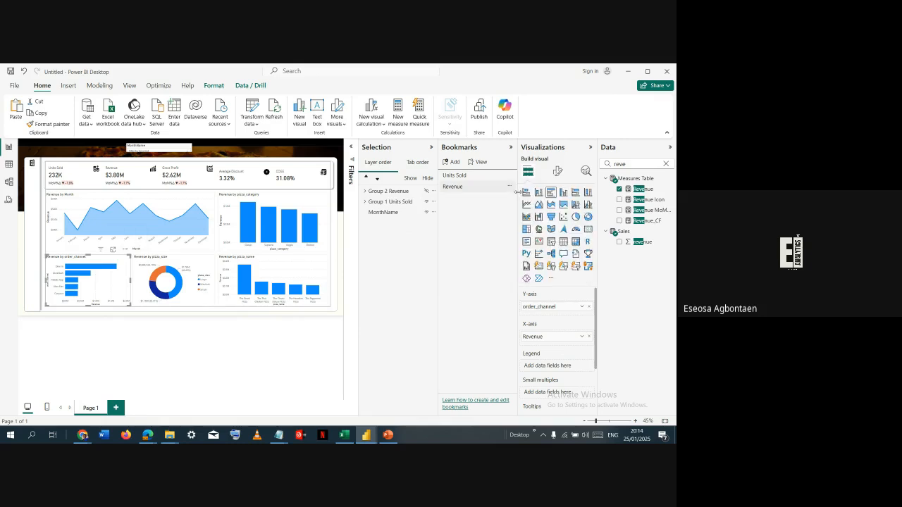
pyautogui.click(476, 176)
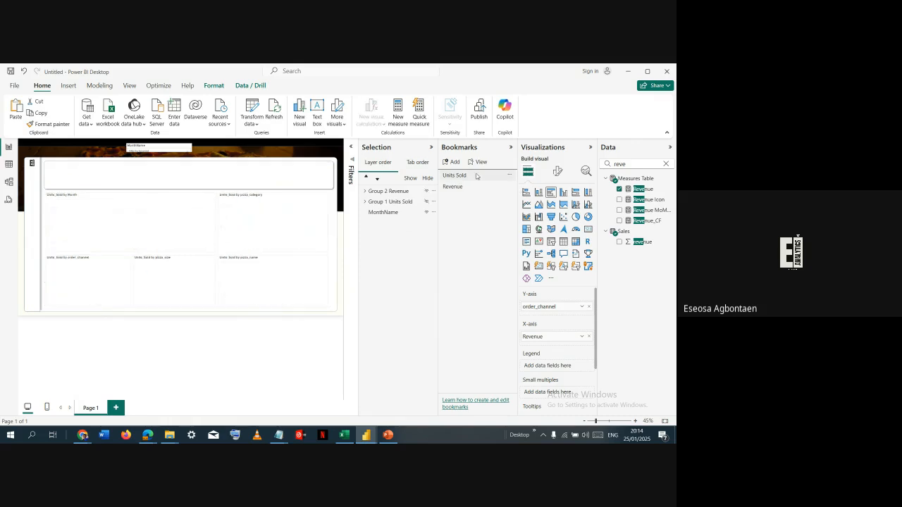
pyautogui.click(476, 187)
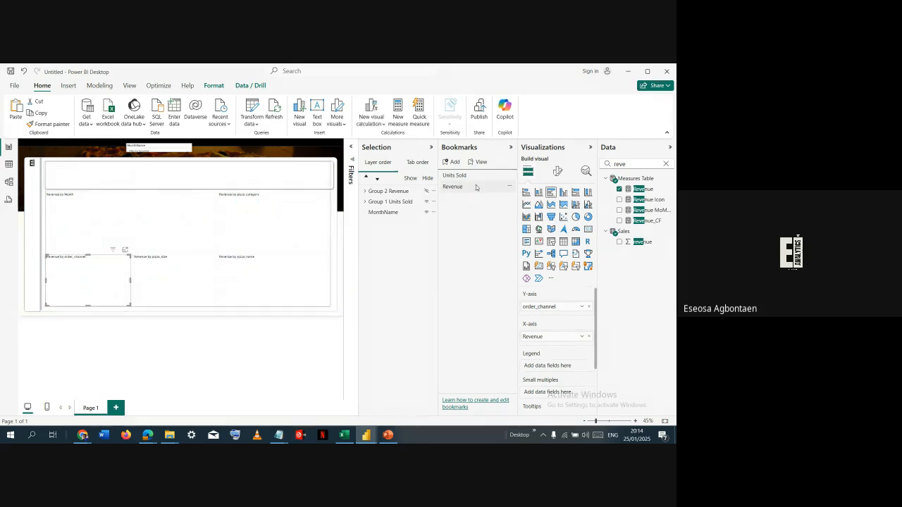
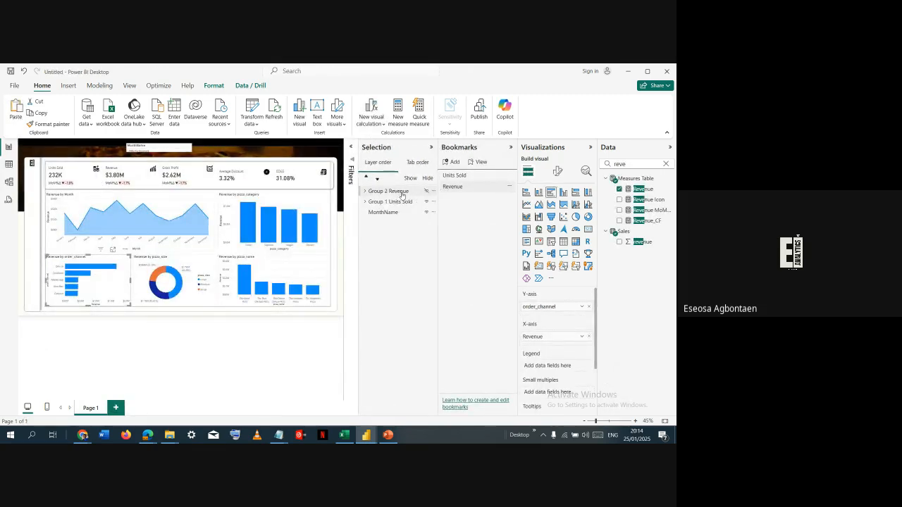
# - Duplicate the Group 2 Revenue group on the report page and hide the copy
pyautogui.click(401, 193)
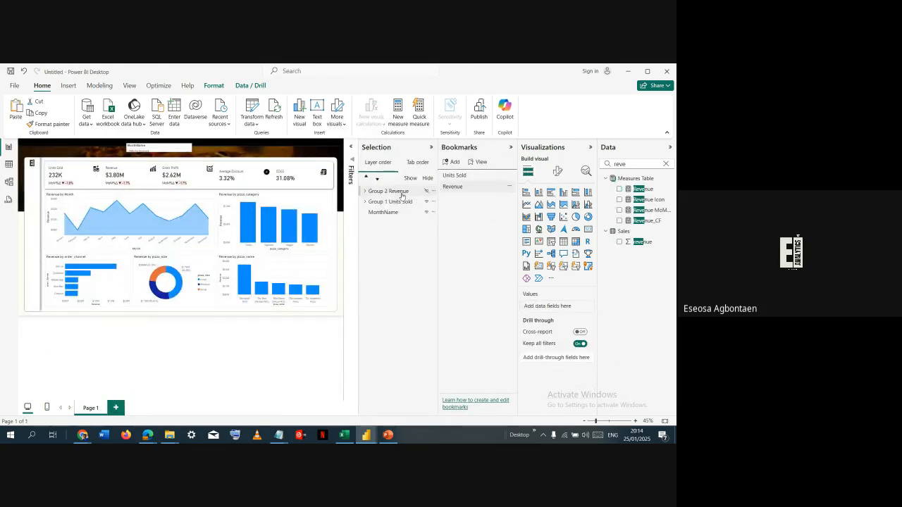
pyautogui.click(402, 194)
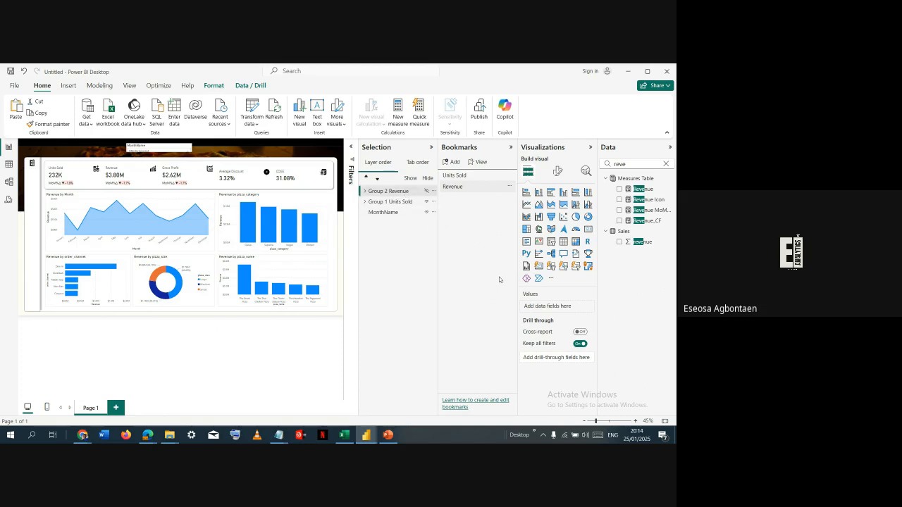
pyautogui.hotkey('ctrl', 'v')
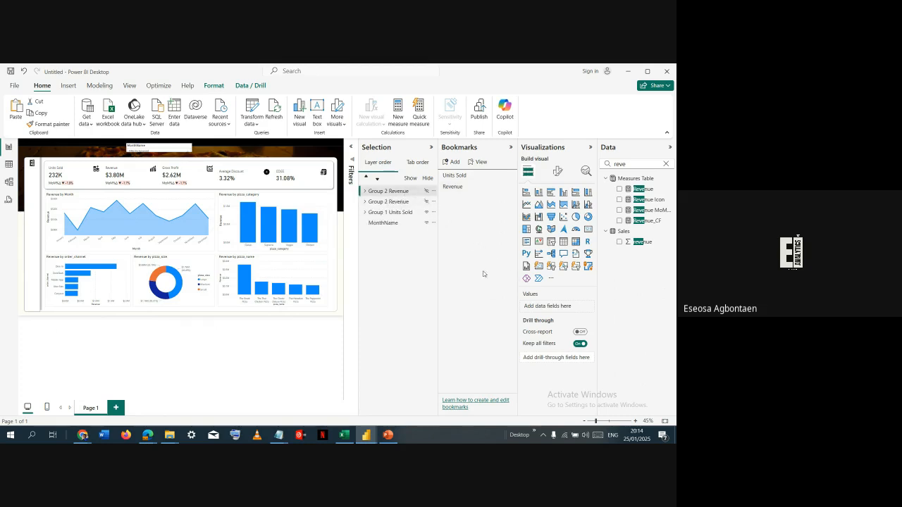
pyautogui.click(427, 195)
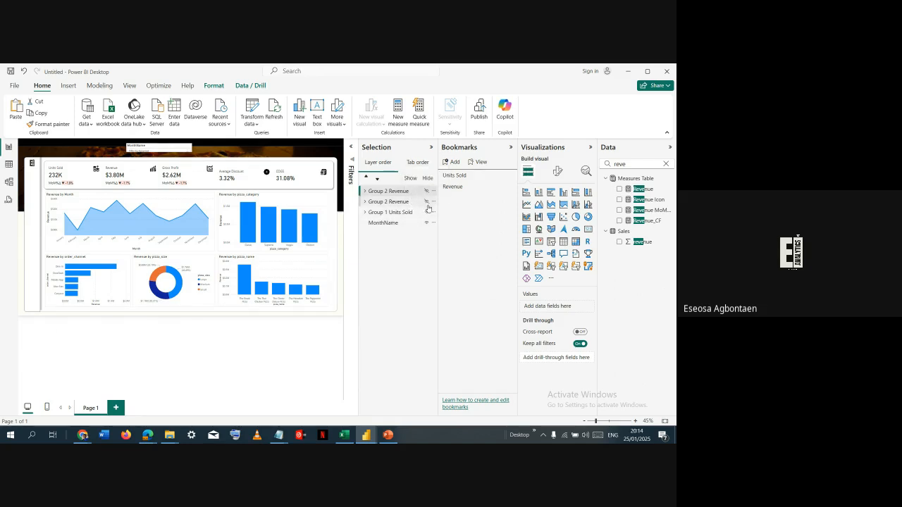
# - Switch between the Units Sold and Revenue bookmarks to check which group each one shows
pyautogui.click(472, 188)
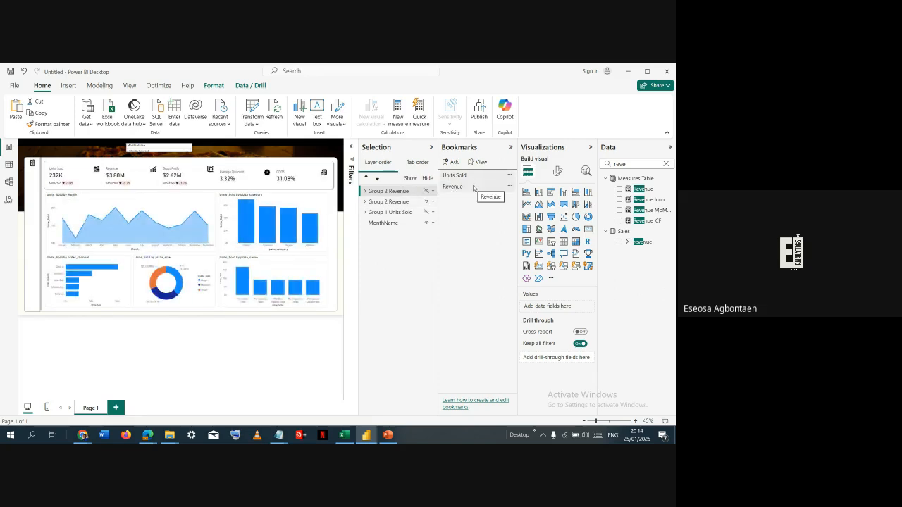
pyautogui.click(474, 187)
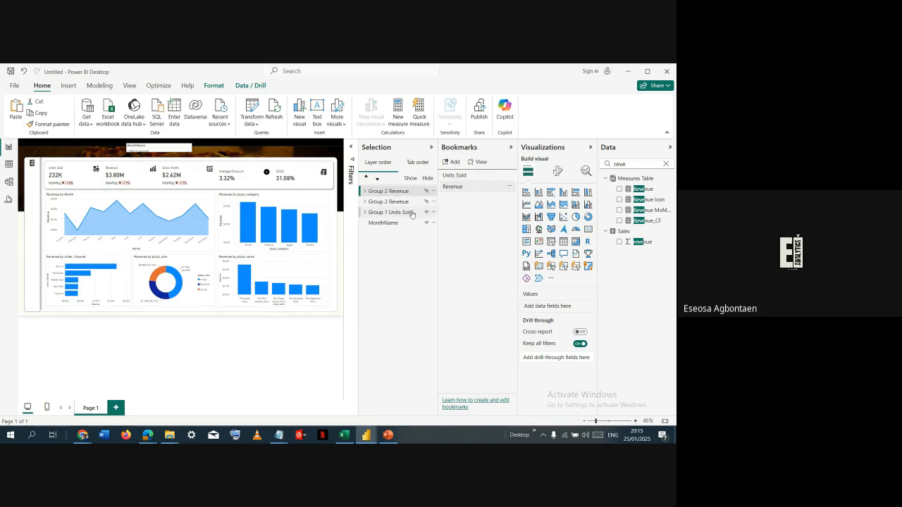
pyautogui.click(462, 179)
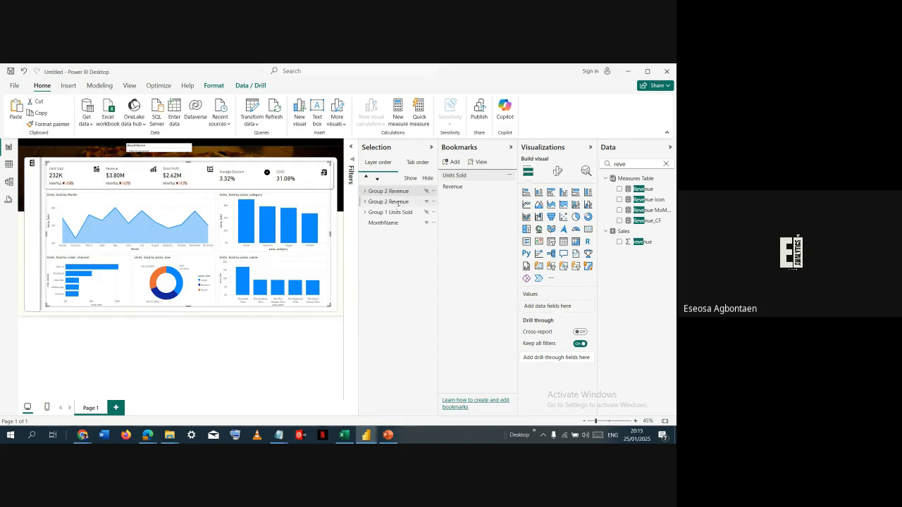
# - Rename the group that the Units Sold bookmark shows as "Group 1 Units_Sold"
pyautogui.doubleClick(399, 202)
pyautogui.click(406, 203)
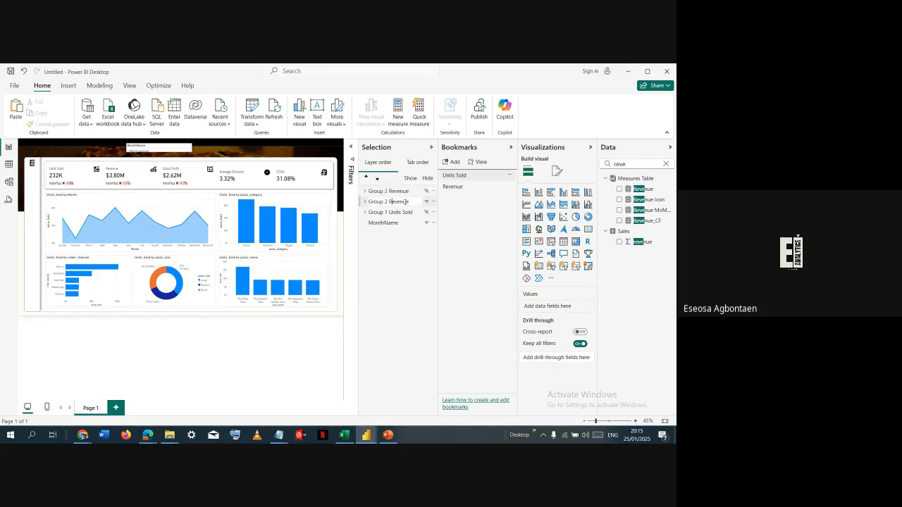
pyautogui.press('BackSpace')
pyautogui.write('1')
pyautogui.doubleClick(406, 203)
pyautogui.press('BackSpace')
pyautogui.write('Units_ Sold')
pyautogui.press('Return')
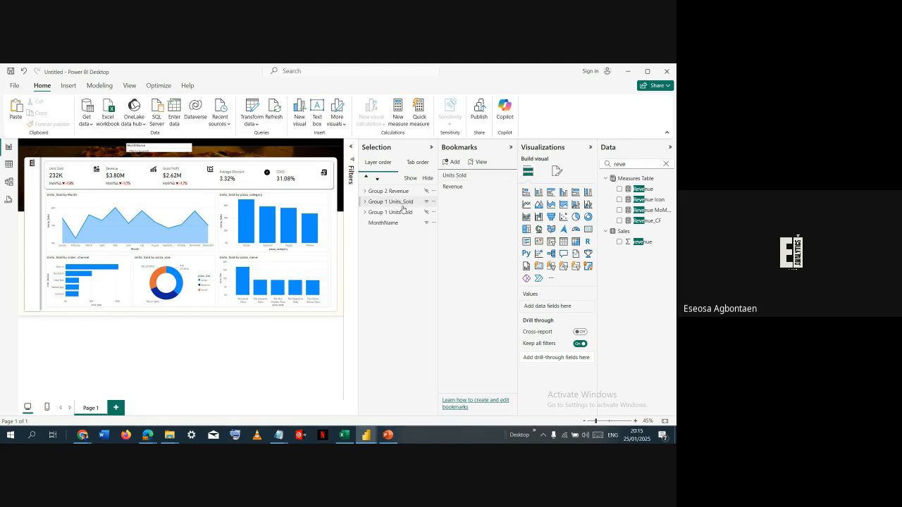
# - Apply the Revenue bookmark and rename the group it shows as "Group 2 Revenue"
pyautogui.click(399, 213)
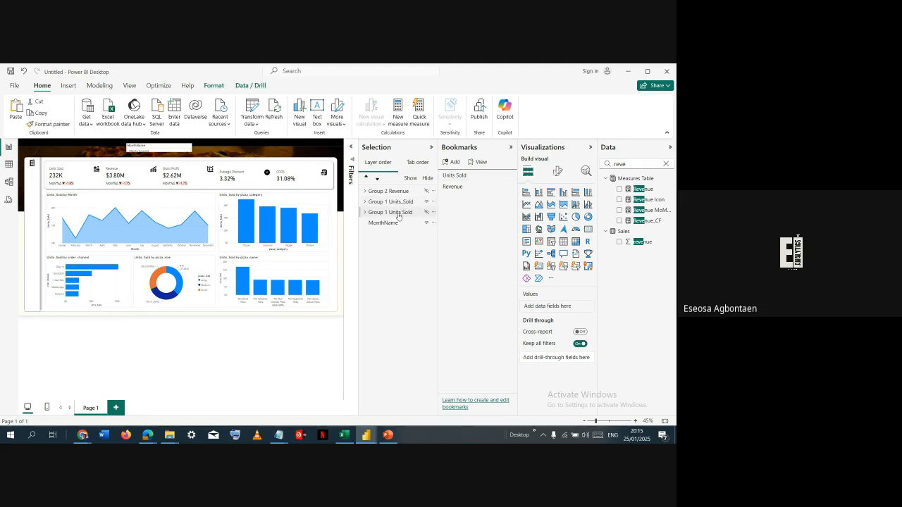
pyautogui.click(461, 188)
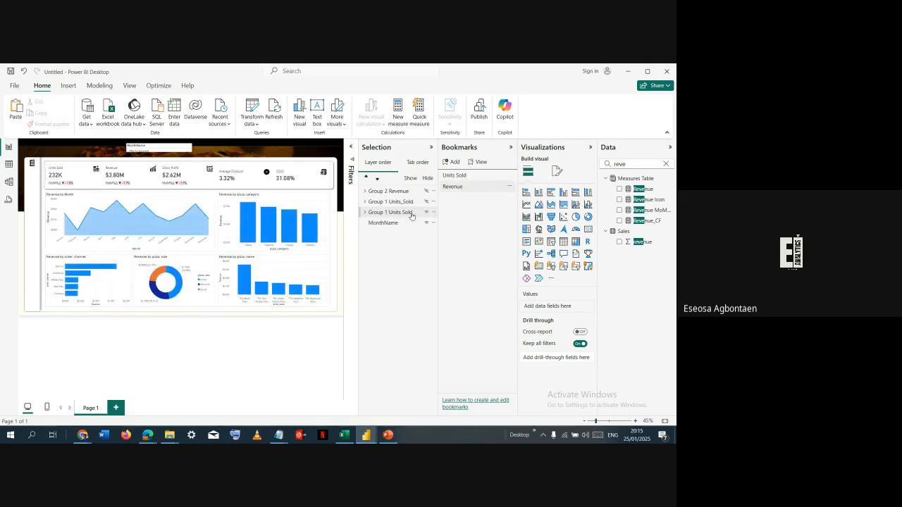
pyautogui.doubleClick(412, 215)
pyautogui.click(401, 212)
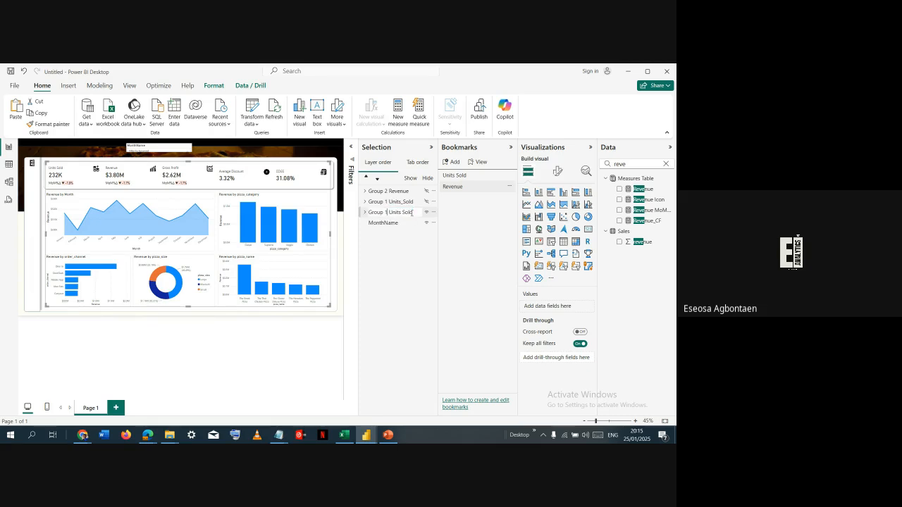
pyautogui.press('BackSpace')
pyautogui.write('2')
pyautogui.hotkey('shift', 'End')
pyautogui.write('Rev')
pyautogui.press('Return')
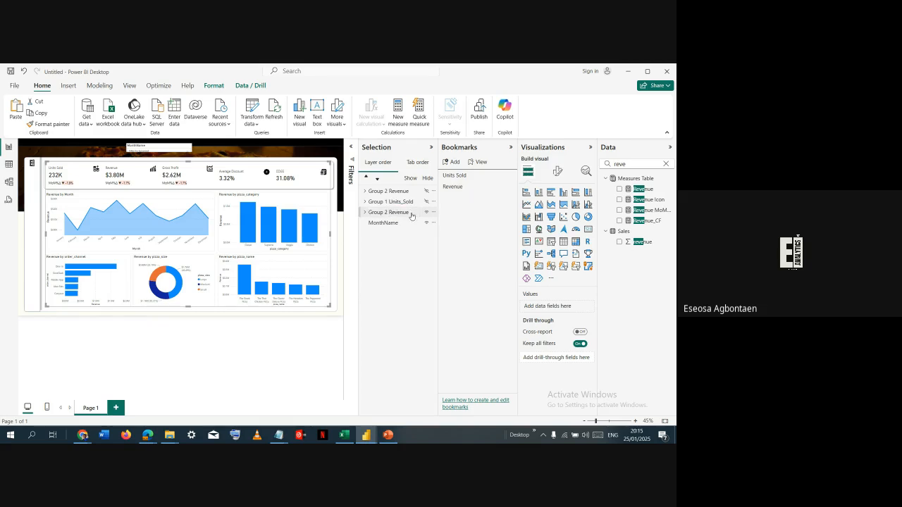
# - Check the renamed groups by switching from the Units Sold bookmark to Revenue and back to Units Sold
pyautogui.click(398, 212)
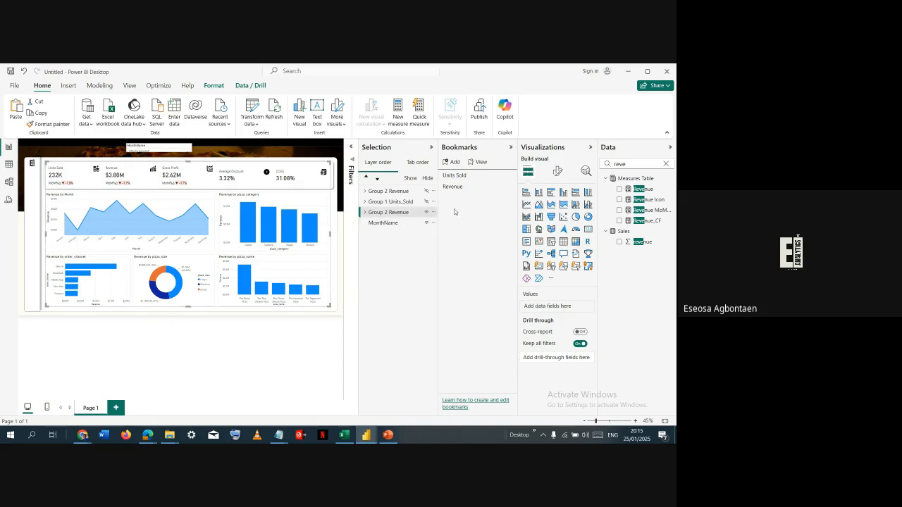
pyautogui.click(462, 175)
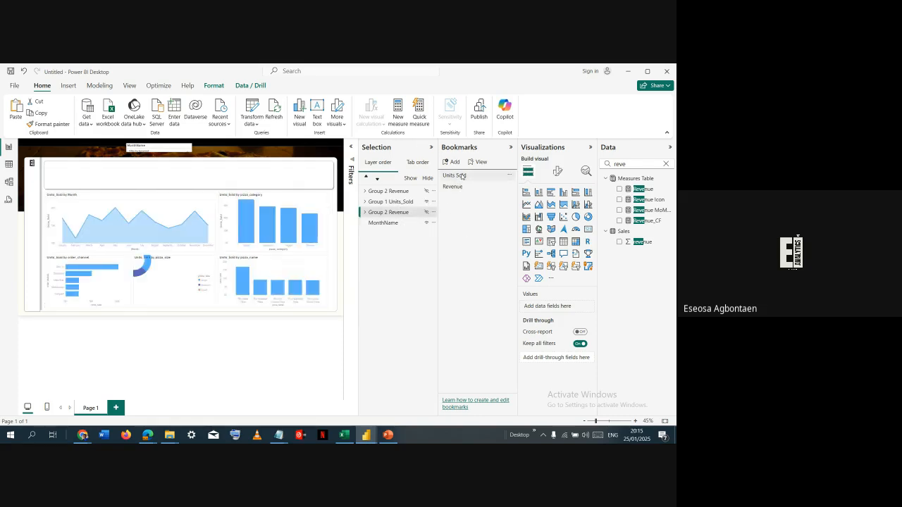
pyautogui.click(462, 186)
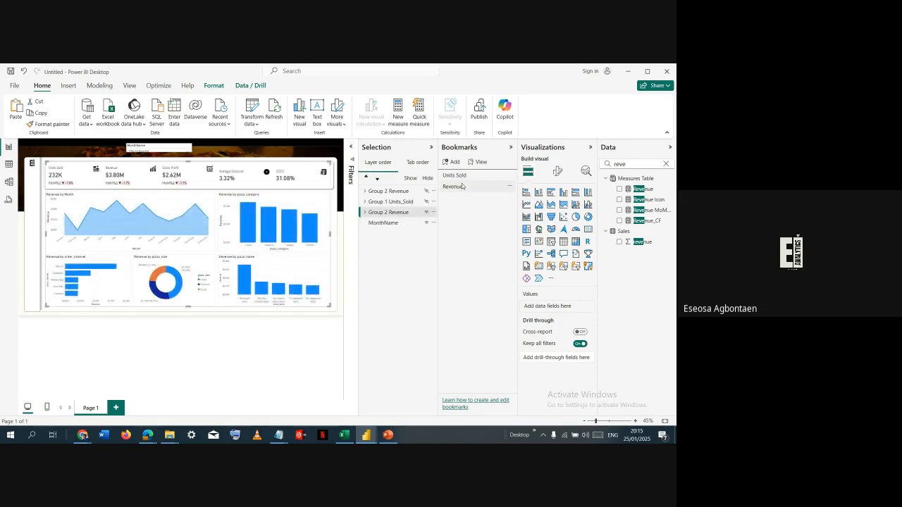
pyautogui.click(462, 176)
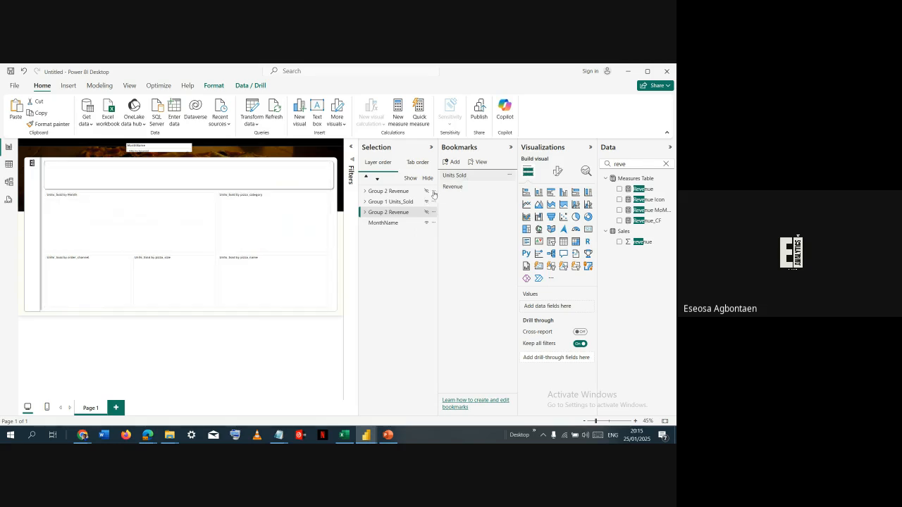
# - Rename the duplicated revenue group as "Group 3 Gross Profit" and move it below Group 2 Revenue in the layer order
pyautogui.doubleClick(396, 192)
pyautogui.click(392, 191)
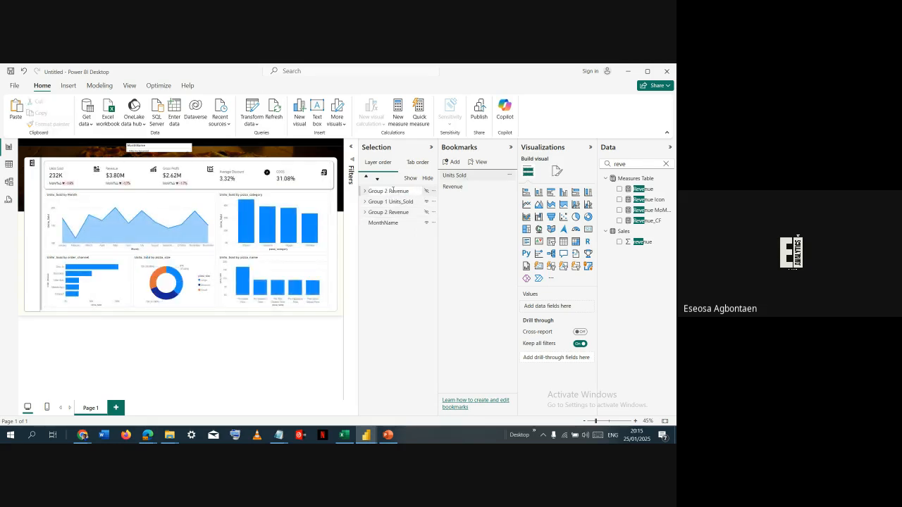
pyautogui.press('BackSpace')
pyautogui.write('3')
pyautogui.doubleClick(393, 191)
pyautogui.write('Gross Profit')
pyautogui.press('Return')
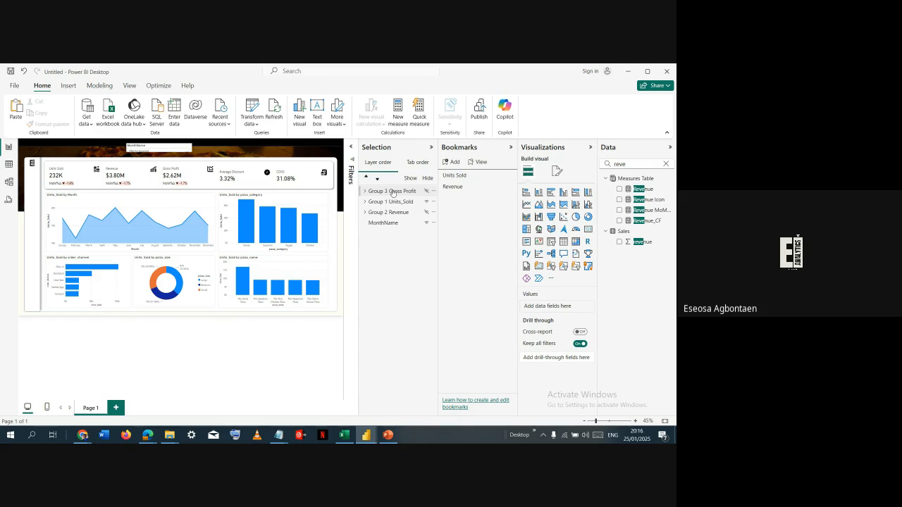
pyautogui.moveTo(393, 193); pyautogui.dragTo(399, 218)
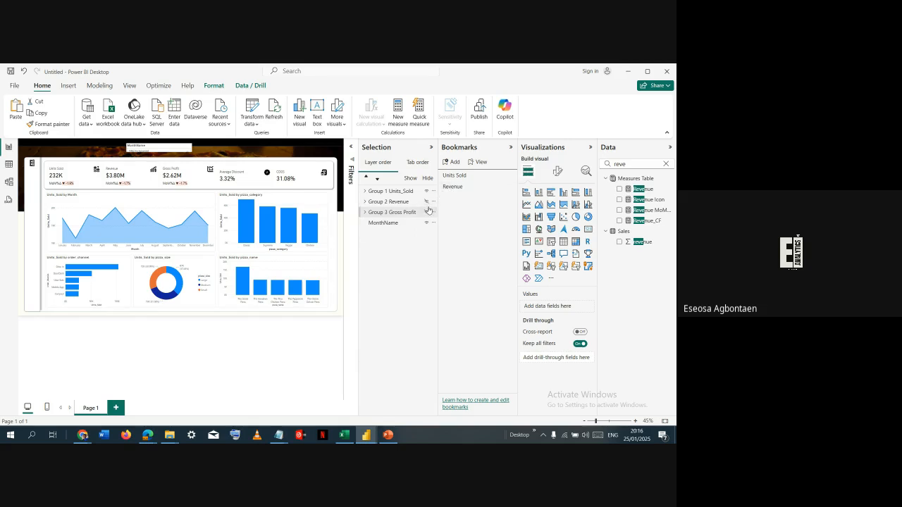
# - In the Units Sold bookmark view, show Group 3 Gross Profit and align Group 1 Units_Sold with it
pyautogui.click(461, 187)
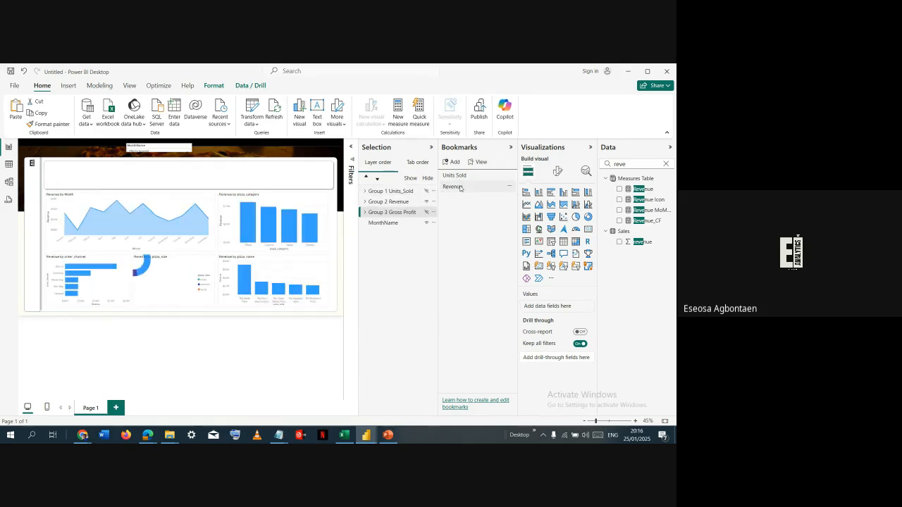
pyautogui.click(458, 182)
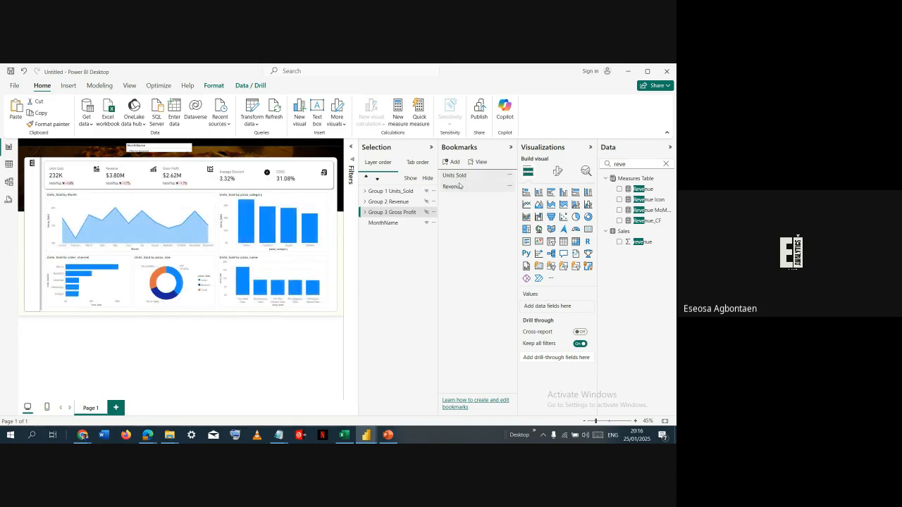
pyautogui.click(427, 212)
pyautogui.click(427, 202)
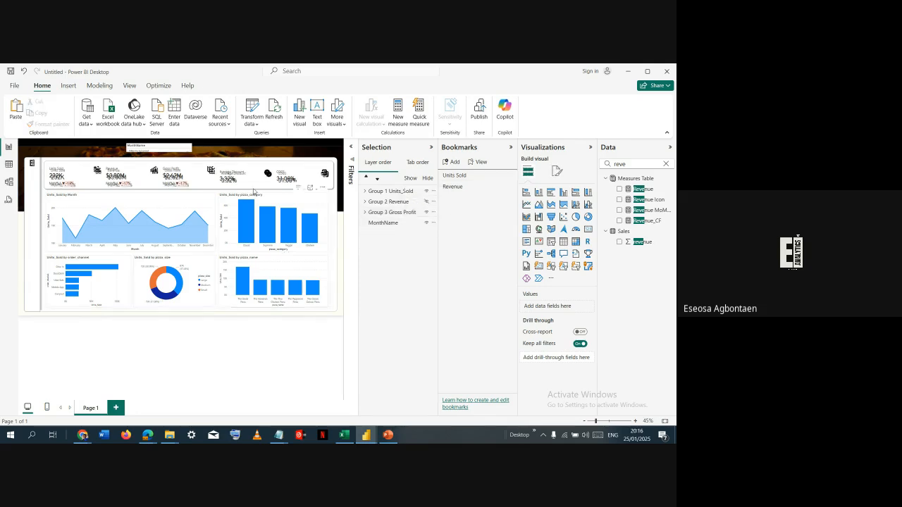
pyautogui.click(250, 187)
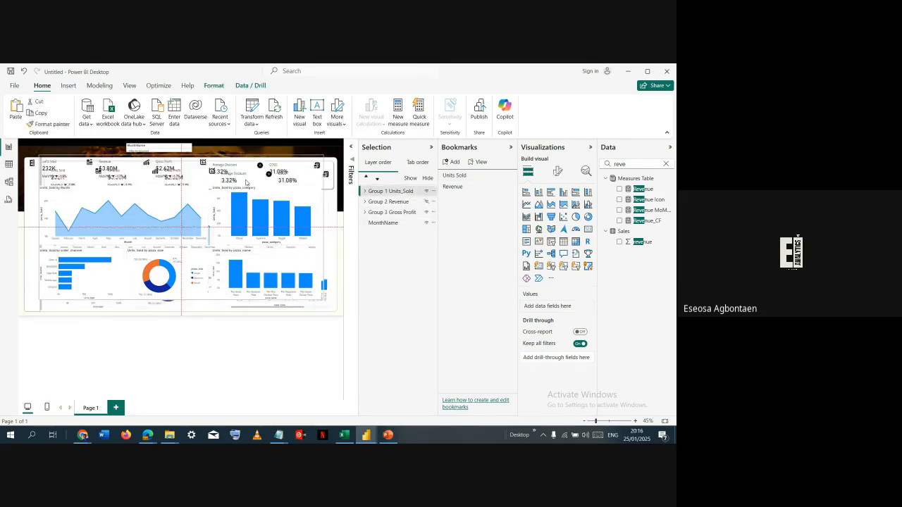
pyautogui.moveTo(252, 188); pyautogui.dragTo(254, 190)
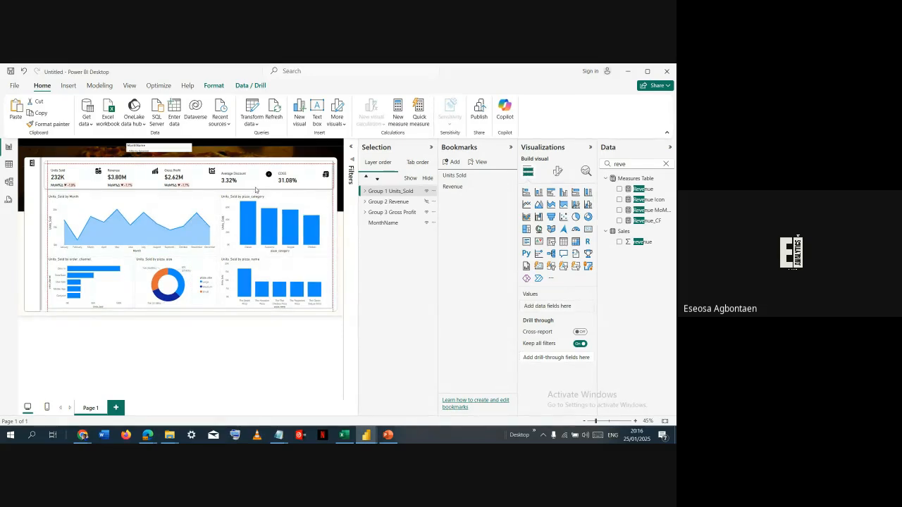
pyautogui.click(255, 189)
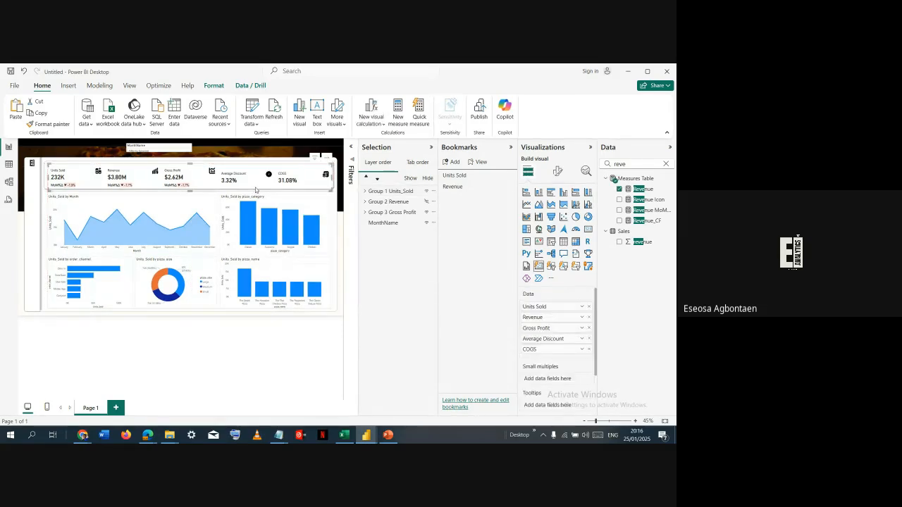
# - Hide Group 1 Units_Sold and add a bookmark named "Gross Profit"
pyautogui.click(426, 191)
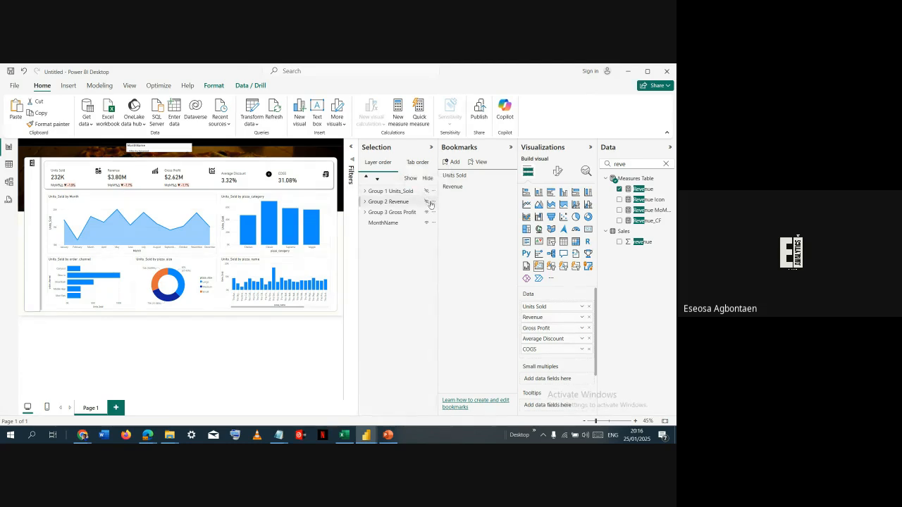
pyautogui.click(449, 163)
pyautogui.doubleClick(475, 198)
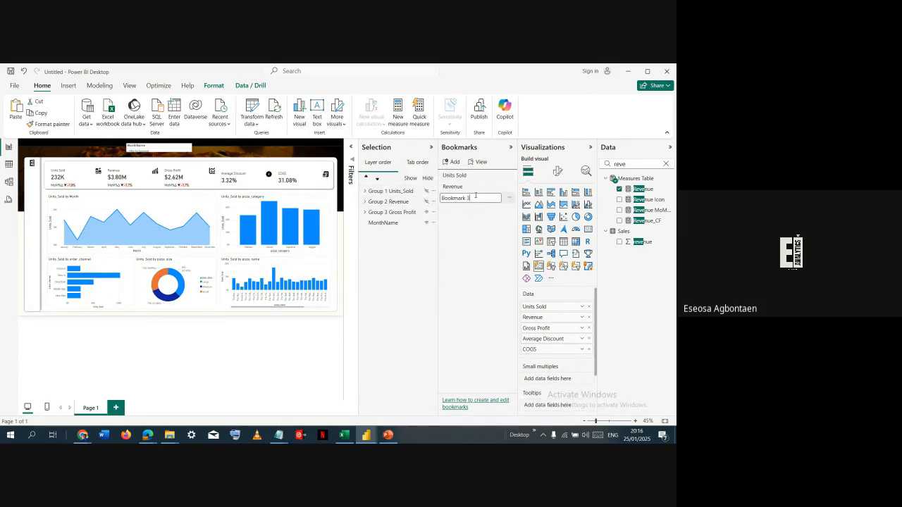
pyautogui.write('Gross Profit')
pyautogui.press('Return')
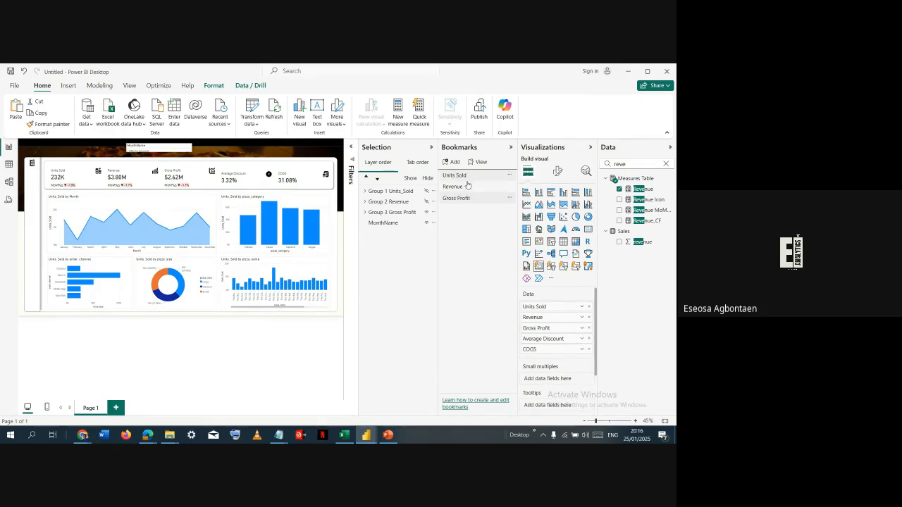
# - Update the Units Sold bookmark with Group 3 Gross Profit hidden, and check it against the Revenue and Gross Profit bookmarks
pyautogui.click(470, 177)
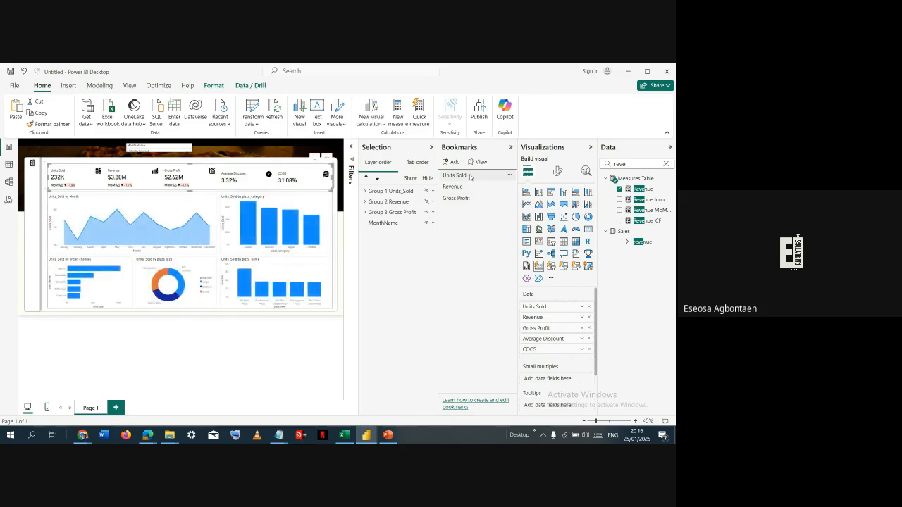
pyautogui.click(426, 212)
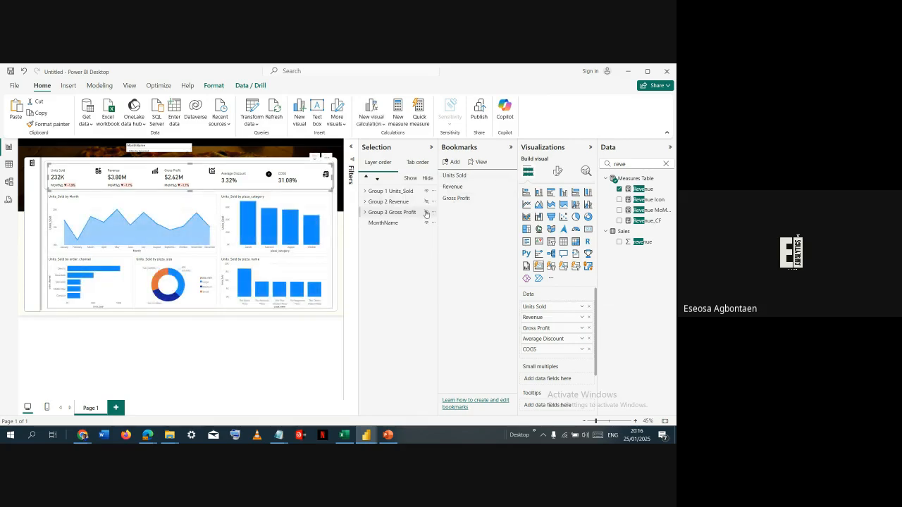
pyautogui.click(509, 176)
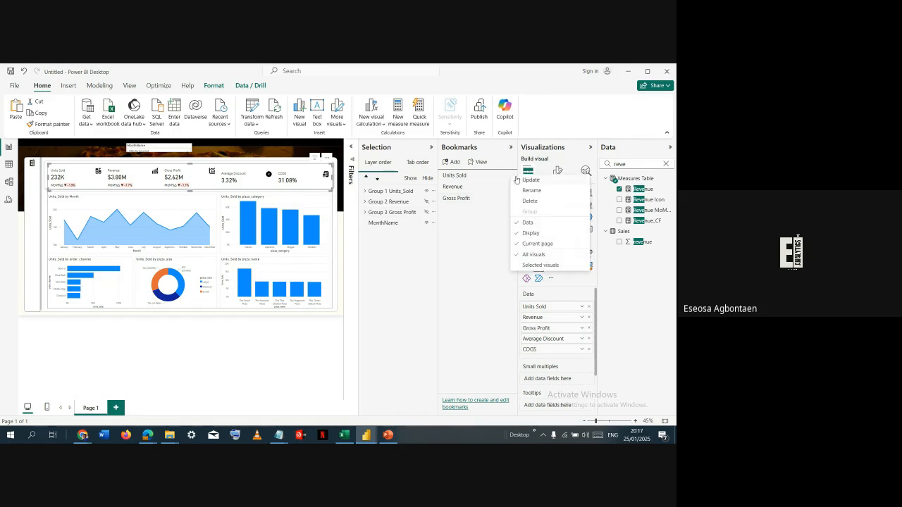
pyautogui.click(518, 181)
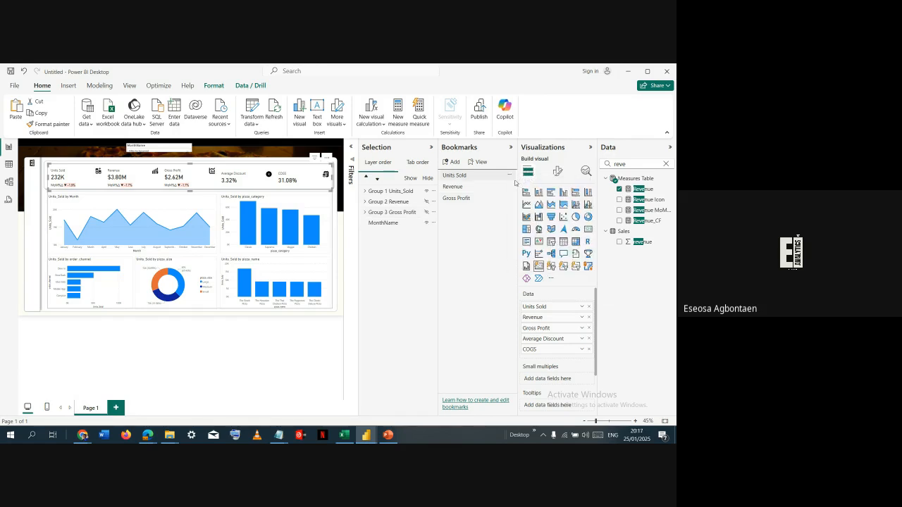
pyautogui.click(456, 188)
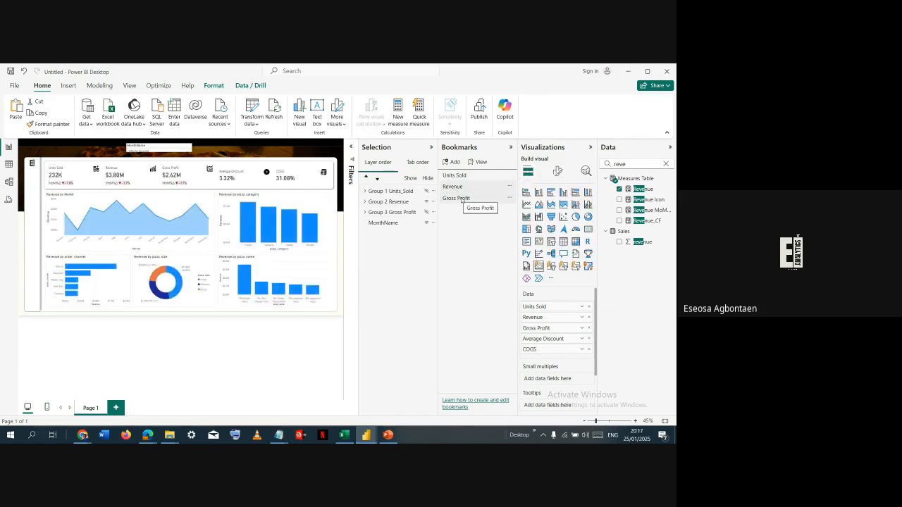
pyautogui.click(457, 198)
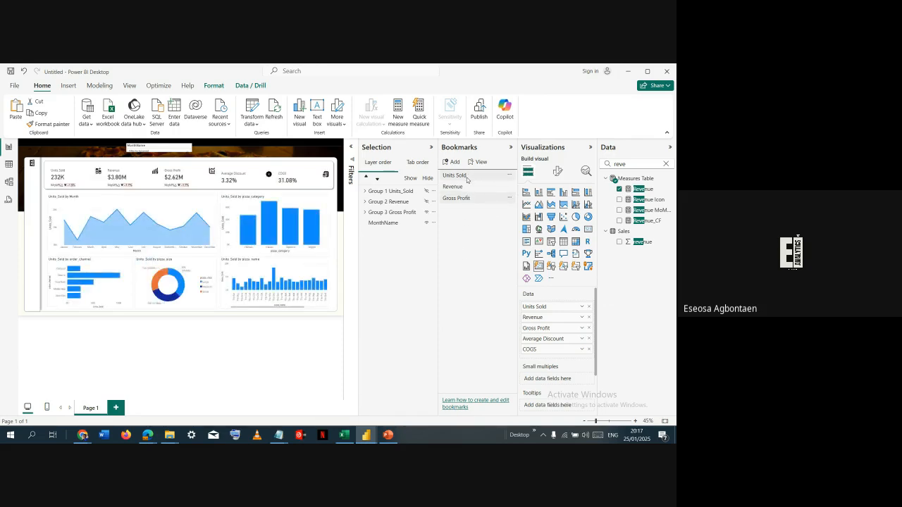
# - Switch between the Units Sold, Revenue and Gross Profit bookmarks to compare their views, finishing on Revenue
pyautogui.click(468, 186)
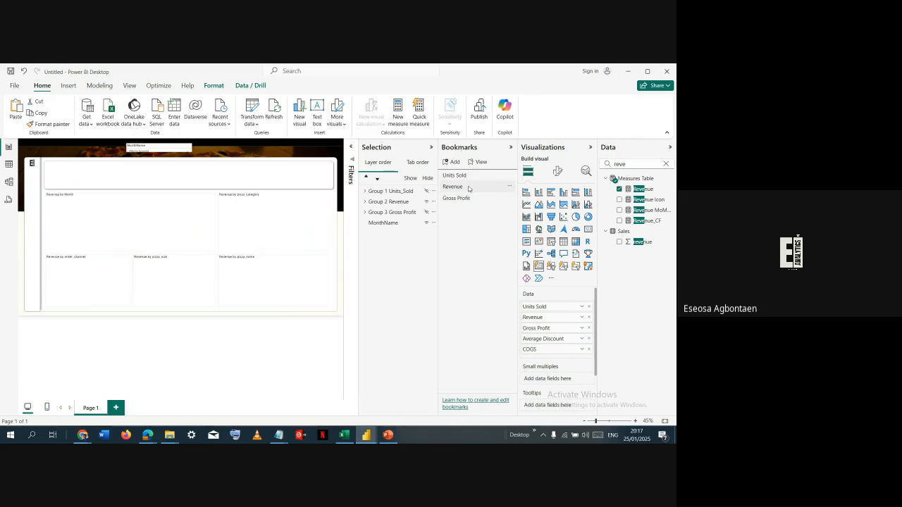
pyautogui.click(471, 200)
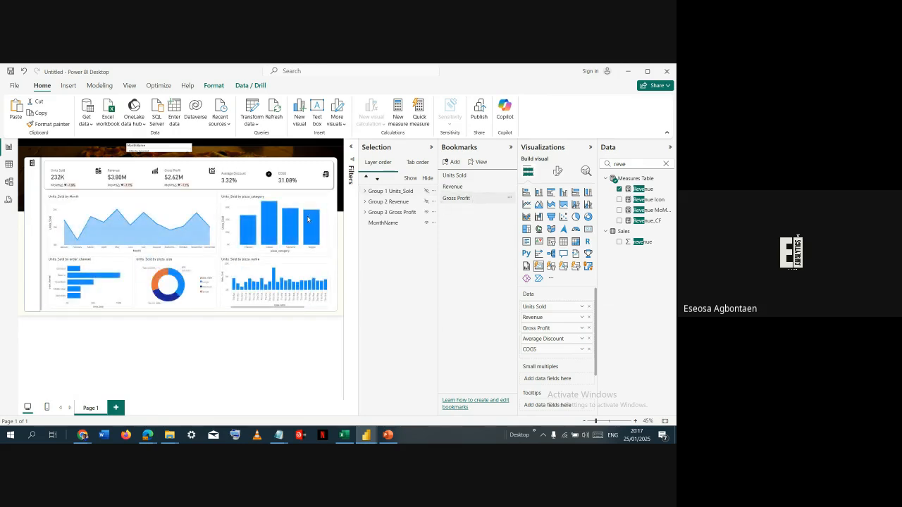
pyautogui.click(474, 175)
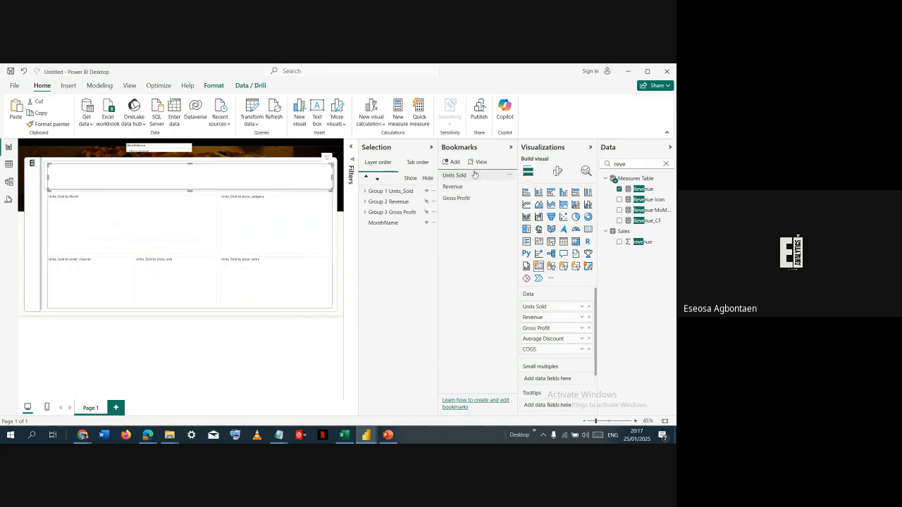
pyautogui.click(469, 187)
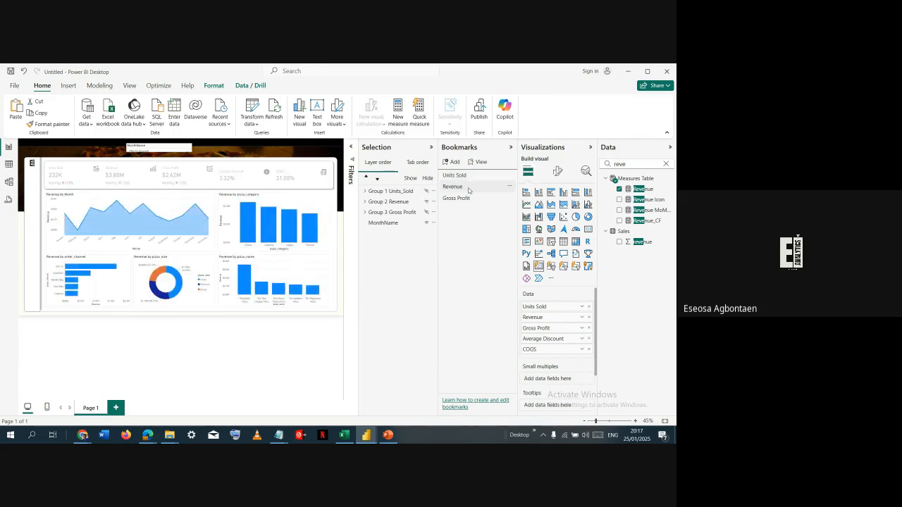
pyautogui.click(470, 179)
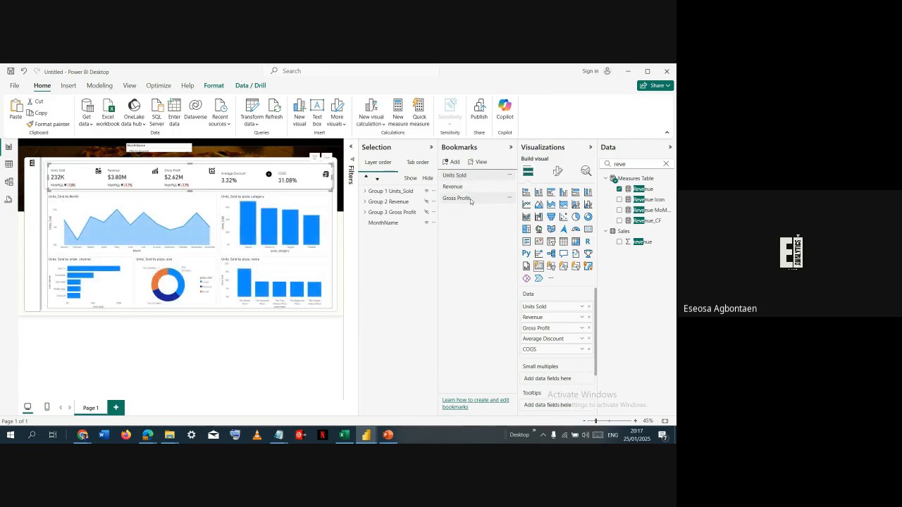
pyautogui.click(471, 200)
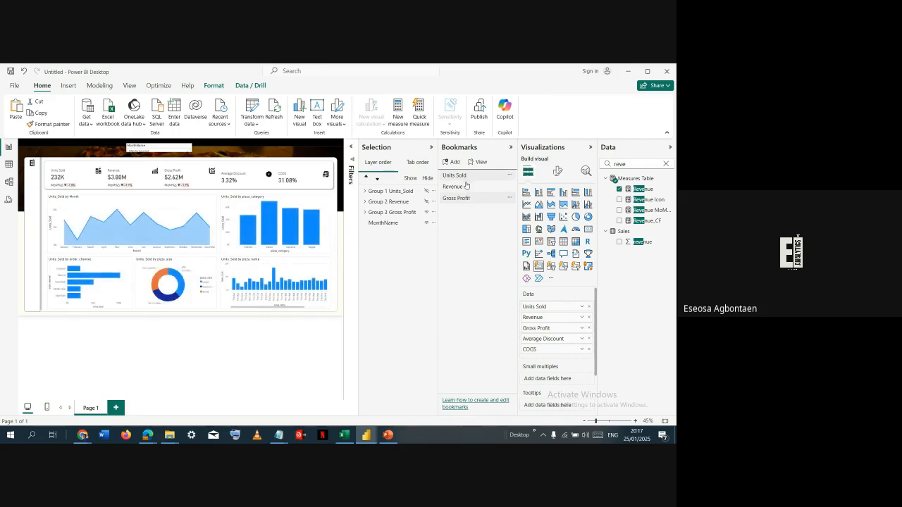
pyautogui.click(466, 186)
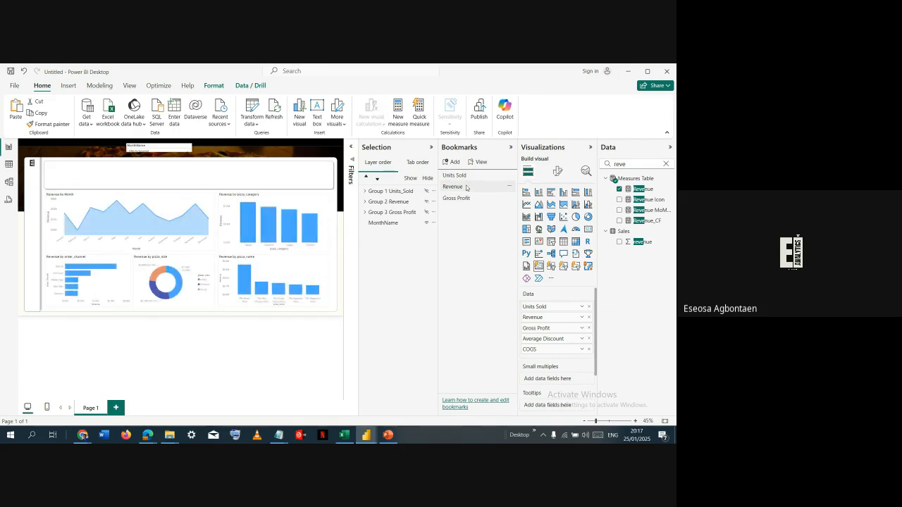
# - In the Revenue bookmark view, show Group 1 Units_Sold, align it with Group 2 Revenue, and reapply the Revenue bookmark
pyautogui.click(426, 191)
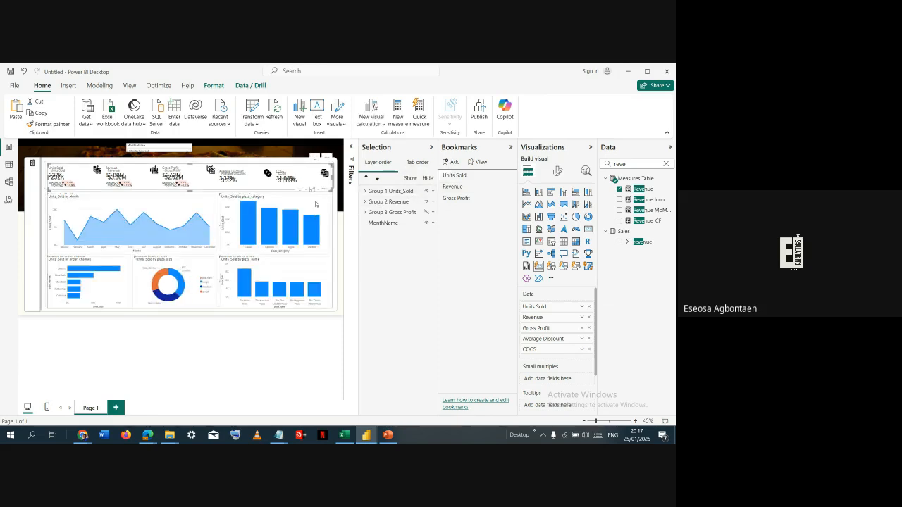
pyautogui.moveTo(312, 201); pyautogui.dragTo(315, 201)
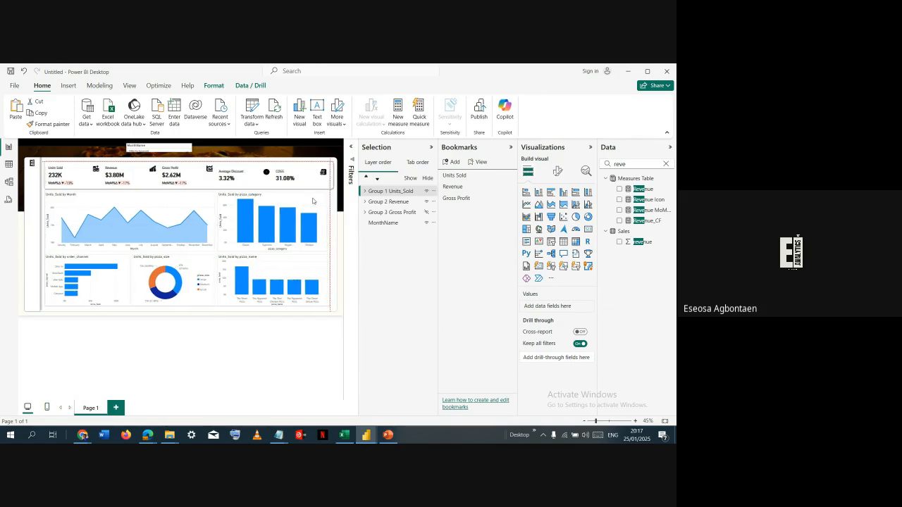
pyautogui.moveTo(315, 202); pyautogui.dragTo(313, 199)
pyautogui.click(314, 198)
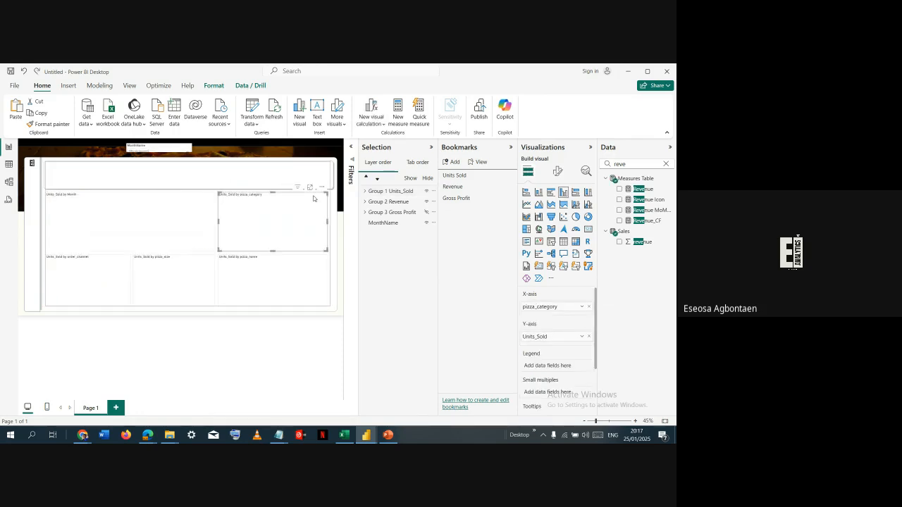
pyautogui.click(307, 182)
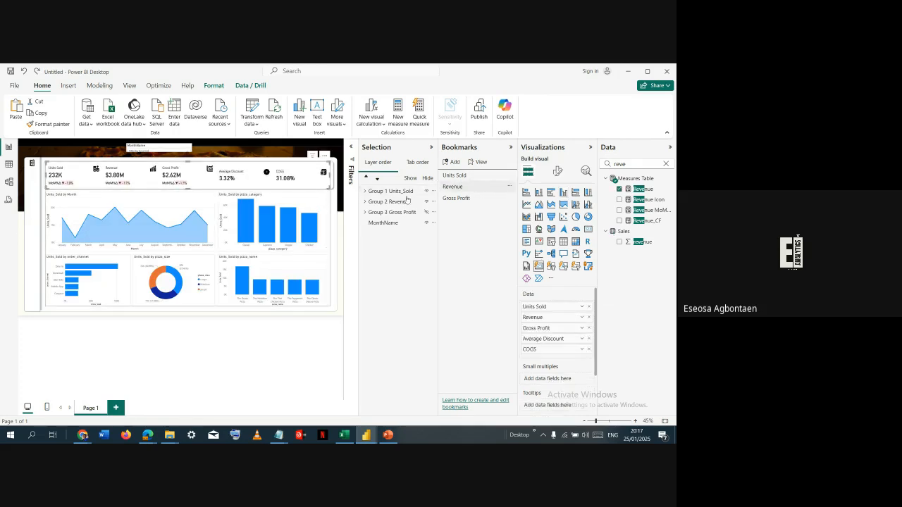
pyautogui.click(328, 196)
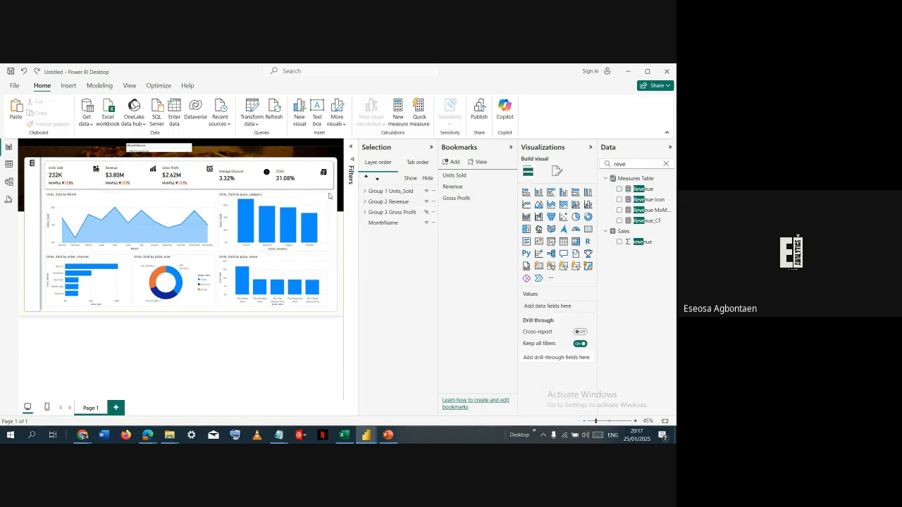
pyautogui.click(461, 187)
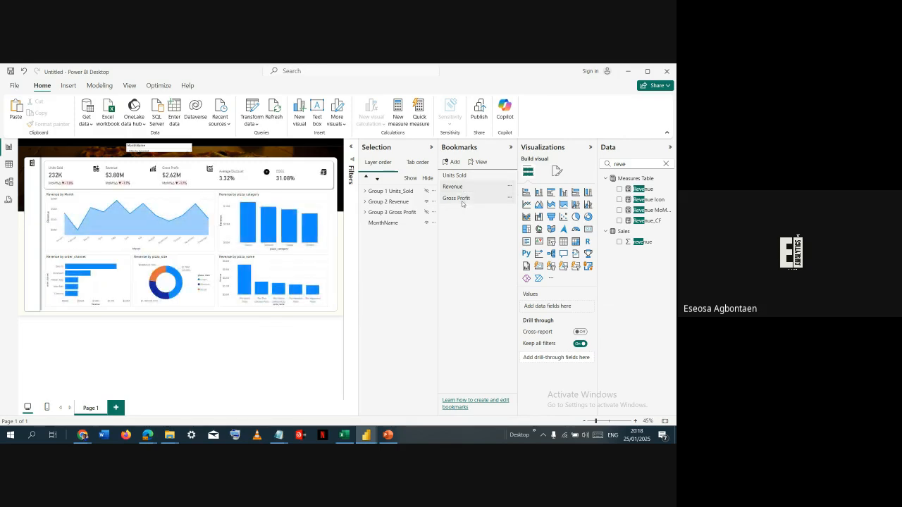
# - In the Gross Profit bookmark view, replace Units_Sold with the Gross_Profit measure on the Y-axis of the monthly area chart
pyautogui.click(462, 201)
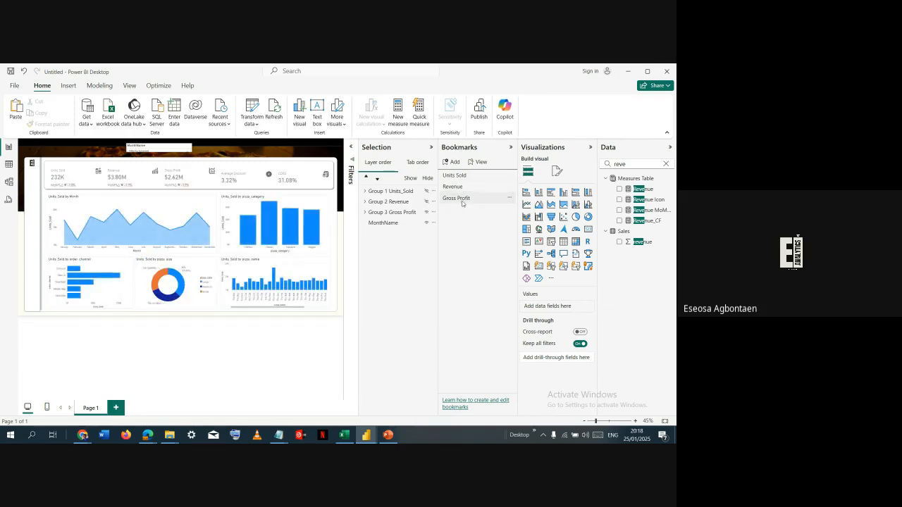
pyautogui.click(212, 201)
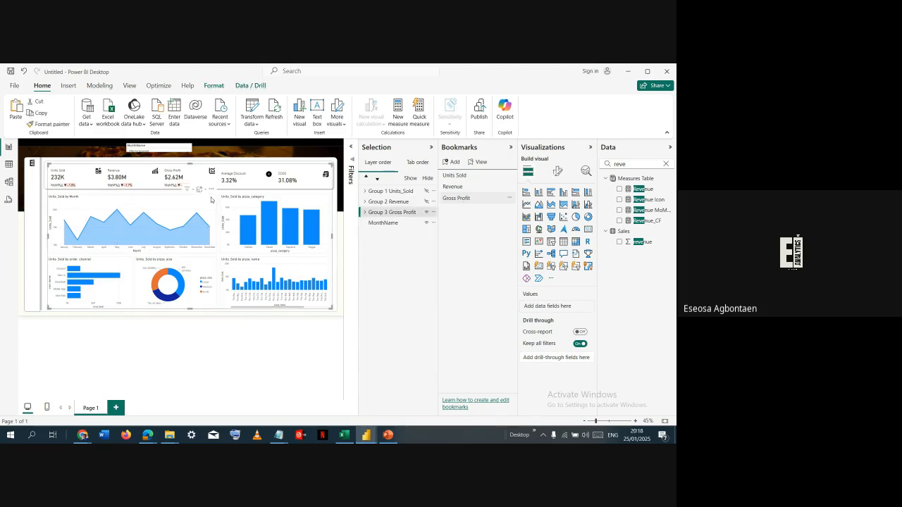
pyautogui.click(212, 200)
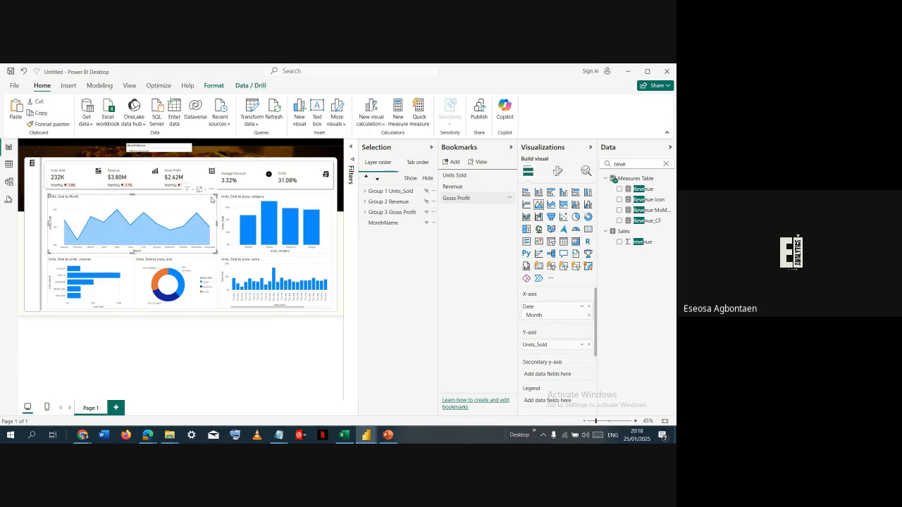
pyautogui.hotkey('alt', 'Tab')
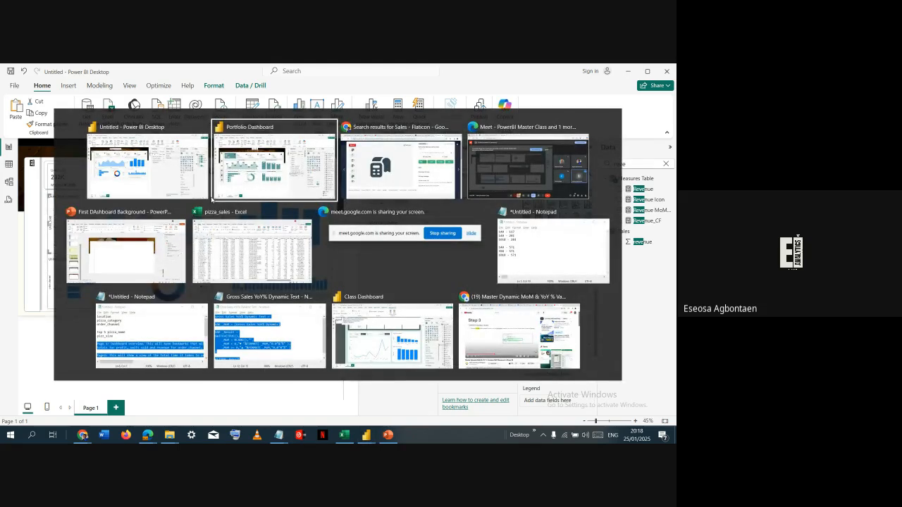
pyautogui.press('Escape')
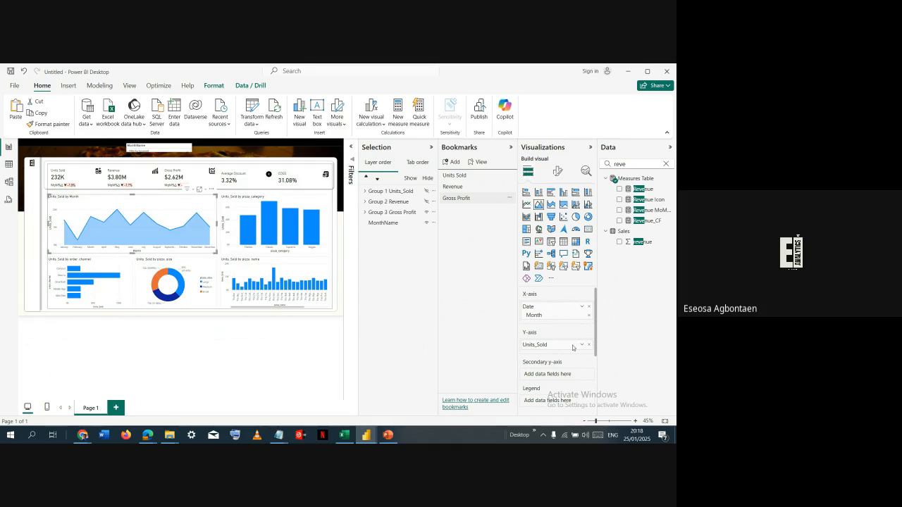
pyautogui.doubleClick(641, 161)
pyautogui.write('gross')
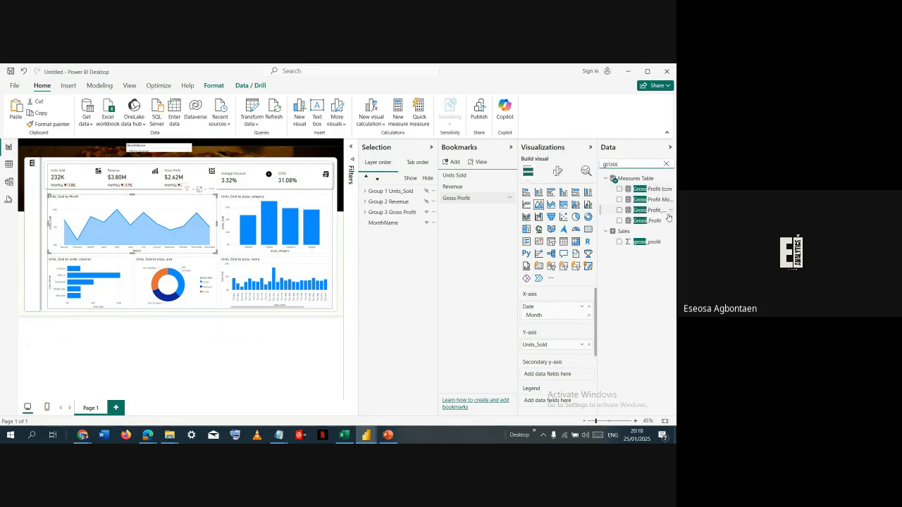
pyautogui.click(590, 345)
pyautogui.moveTo(636, 219); pyautogui.dragTo(541, 340)
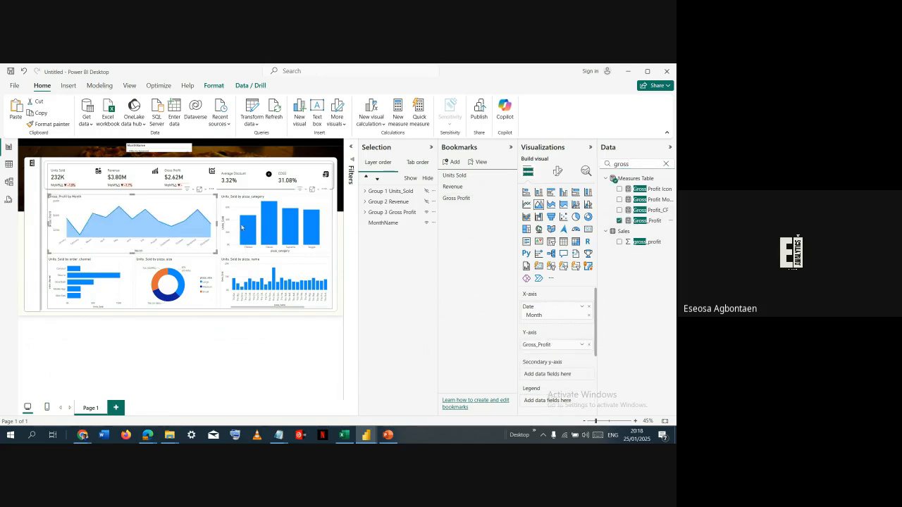
# - Replace Units_Sold with Gross_Profit in the pizza_category column chart and the order_channel bar chart
pyautogui.click(234, 254)
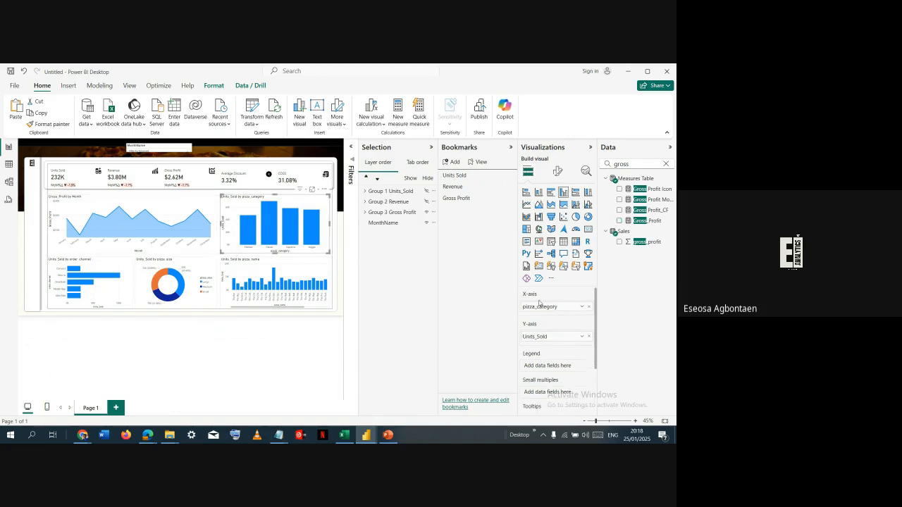
pyautogui.moveTo(585, 336); pyautogui.dragTo(451, 338)
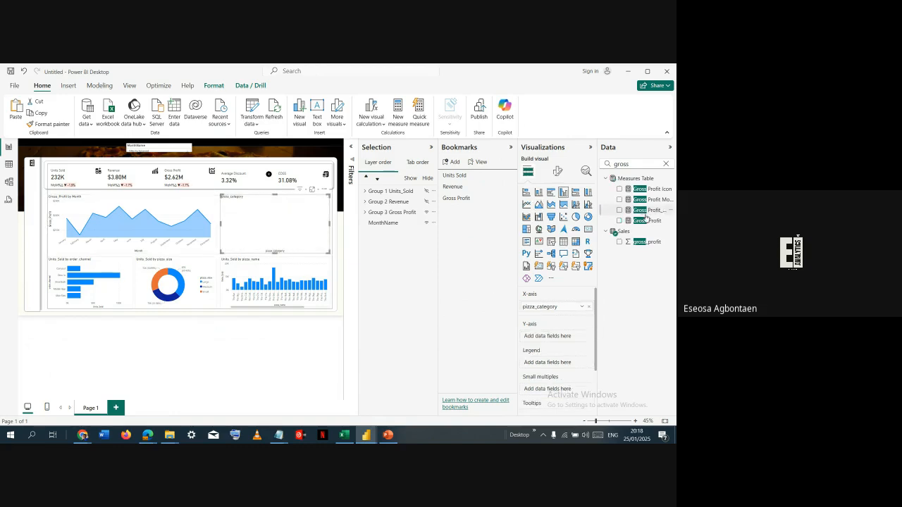
pyautogui.moveTo(646, 223); pyautogui.dragTo(564, 339)
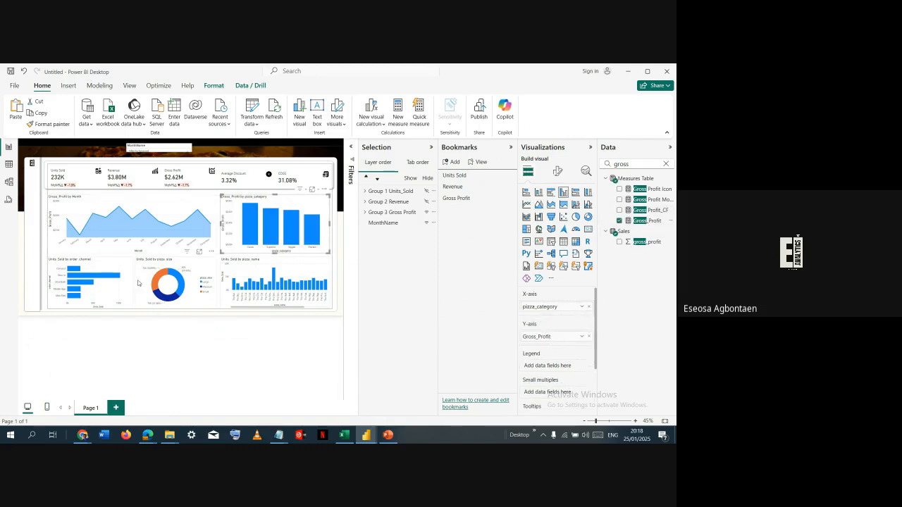
pyautogui.click(113, 267)
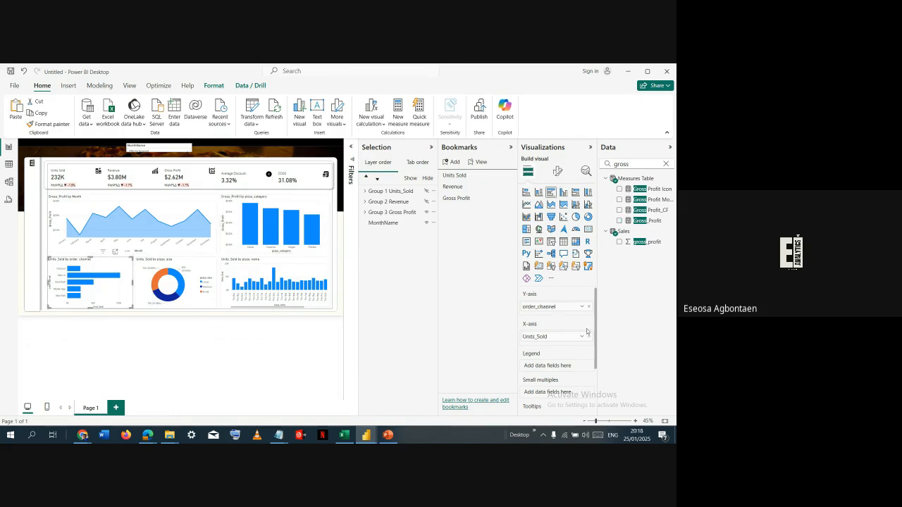
pyautogui.moveTo(589, 337); pyautogui.dragTo(451, 339)
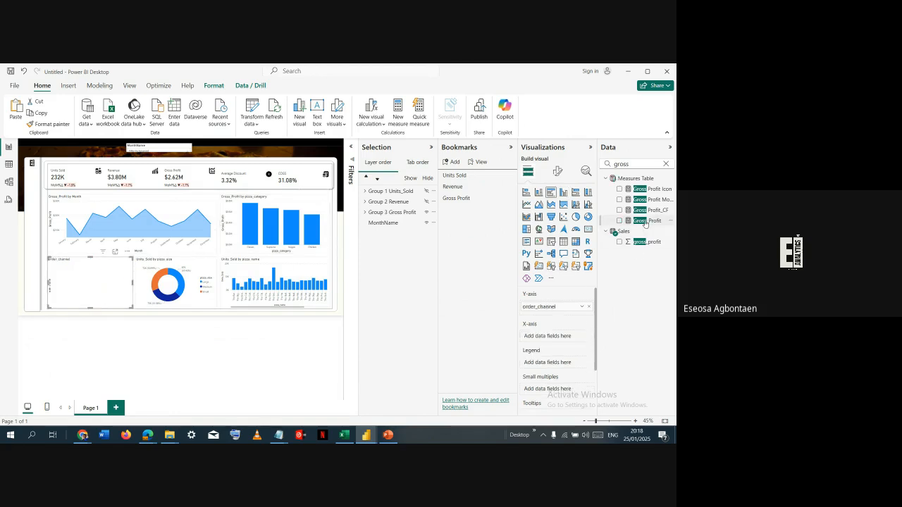
pyautogui.moveTo(646, 221); pyautogui.dragTo(566, 340)
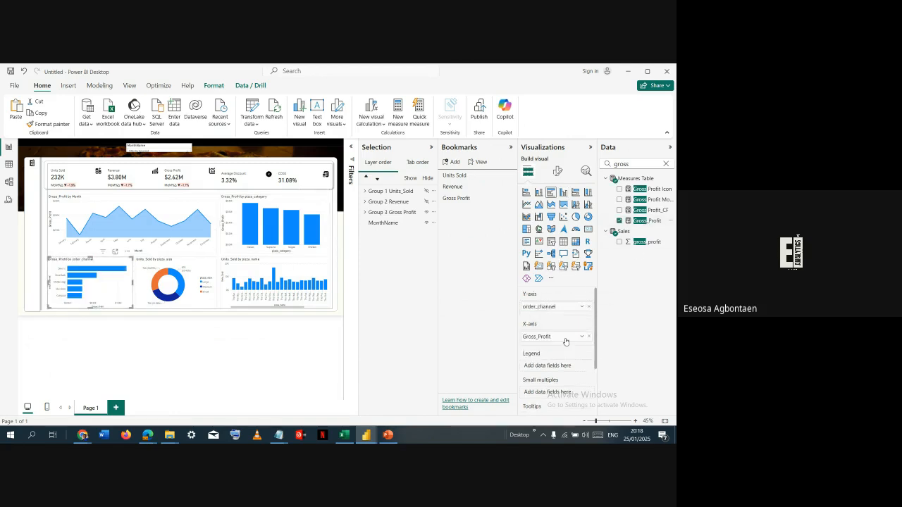
# - Replace Units_Sold with Gross_Profit in the pizza_name column chart and the pizza_size donut chart
pyautogui.click(265, 264)
pyautogui.click(589, 337)
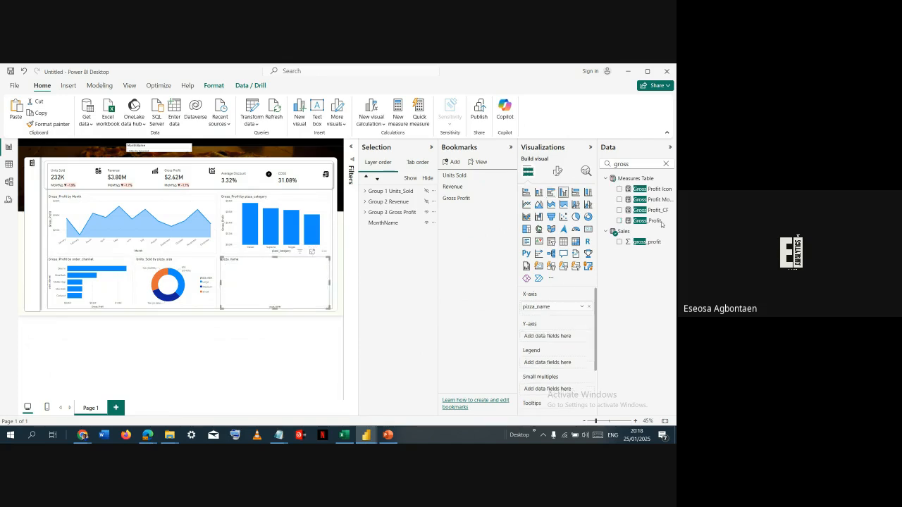
pyautogui.moveTo(648, 221); pyautogui.dragTo(592, 336)
pyautogui.click(140, 303)
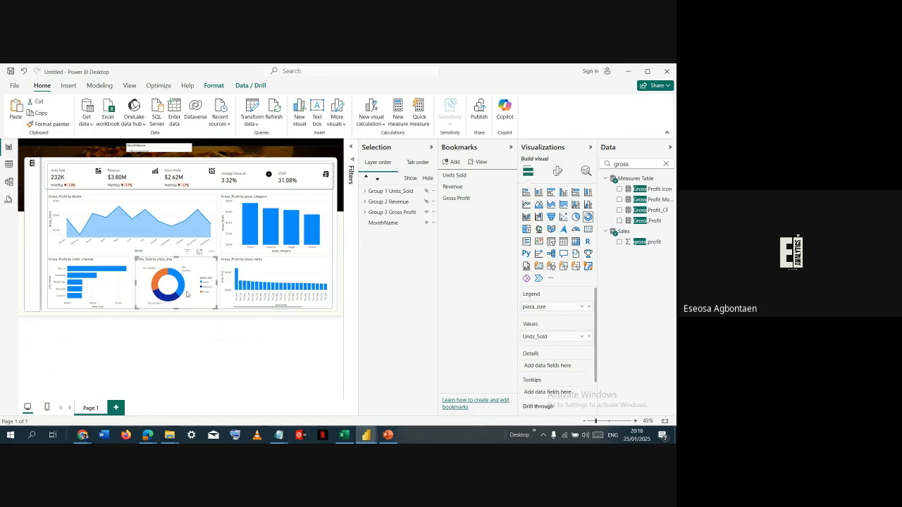
pyautogui.click(589, 336)
pyautogui.moveTo(655, 220); pyautogui.dragTo(579, 331)
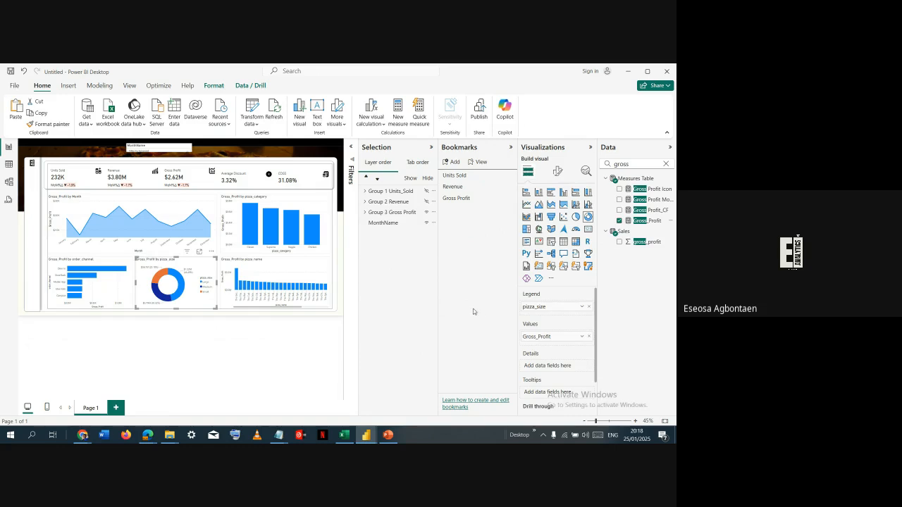
# - For the pizza_name column chart, put the pizza_name filter above Gross_Profit and set its filter type to Top N
pyautogui.click(315, 261)
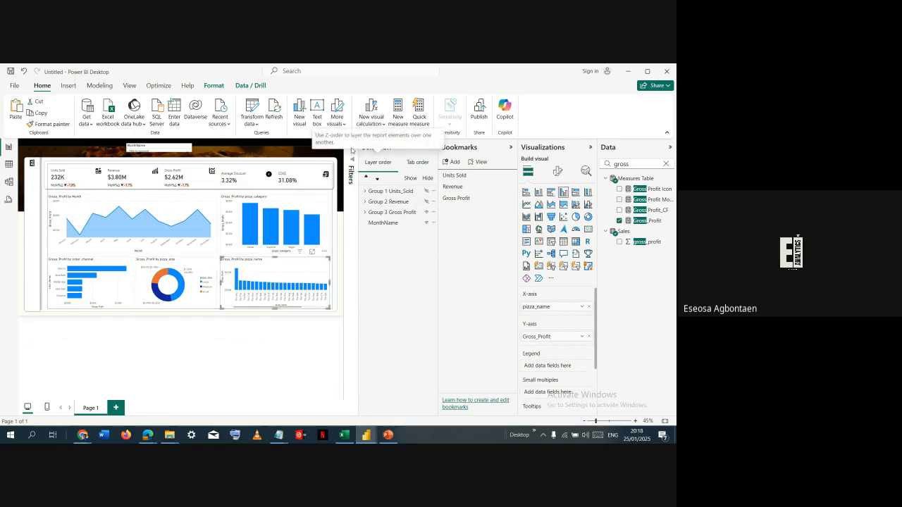
pyautogui.click(352, 162)
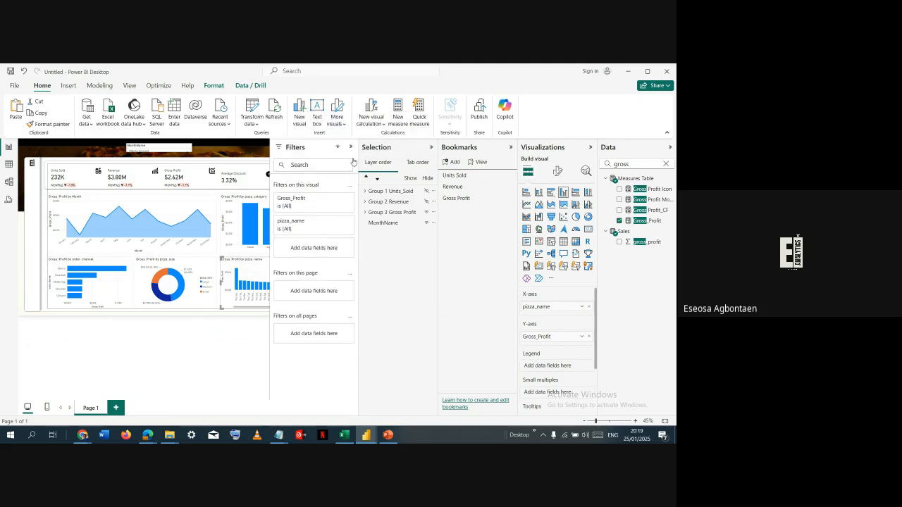
pyautogui.click(336, 202)
pyautogui.click(335, 204)
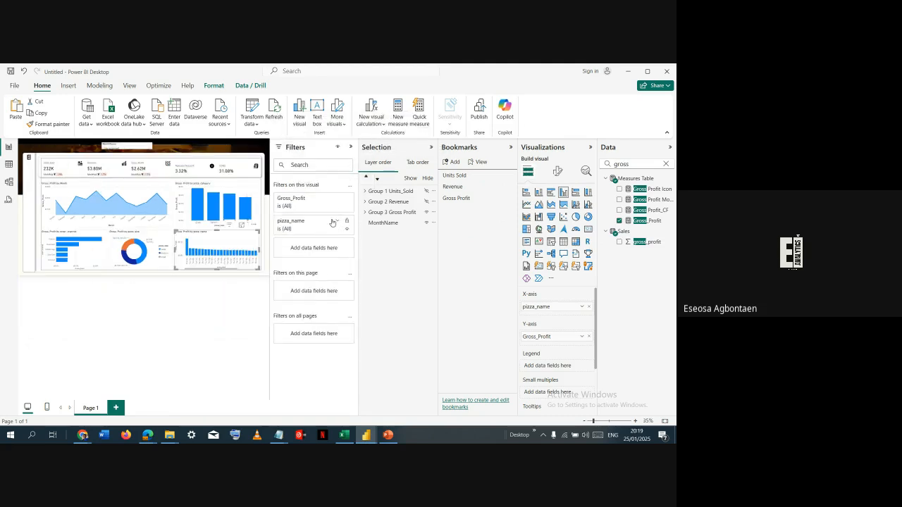
pyautogui.moveTo(325, 224); pyautogui.dragTo(332, 203)
pyautogui.click(337, 200)
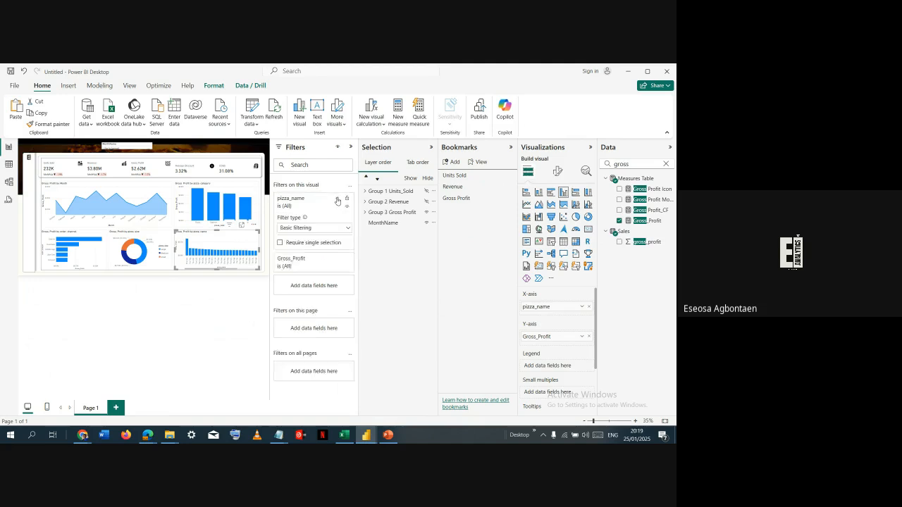
pyautogui.click(338, 202)
pyautogui.click(337, 200)
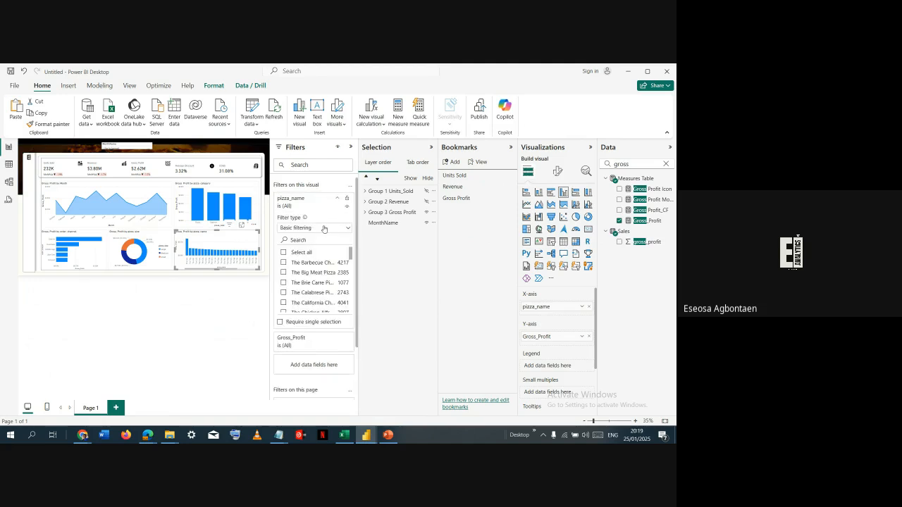
pyautogui.click(324, 228)
pyautogui.click(308, 262)
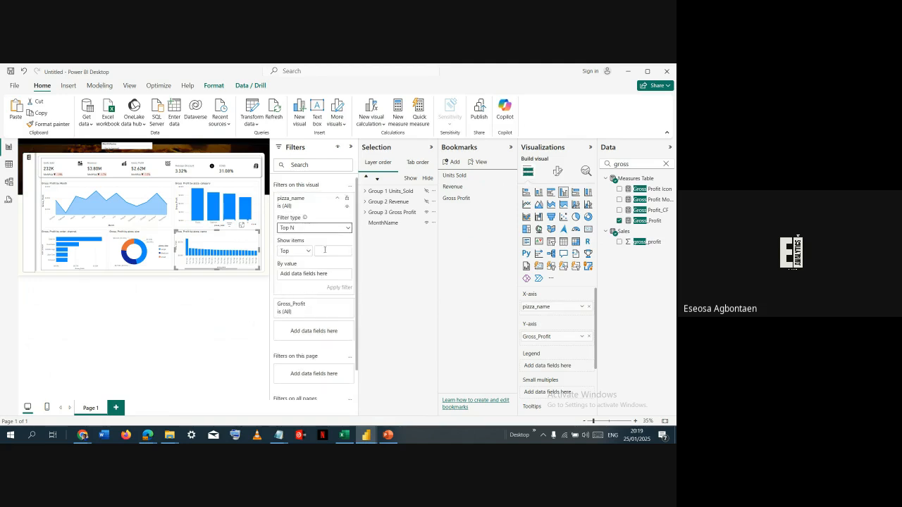
# - Filter the pizza_name chart to the top 5 items by Gross_Profit and collapse the filter settings
pyautogui.click(327, 248)
pyautogui.moveTo(634, 221); pyautogui.dragTo(323, 278)
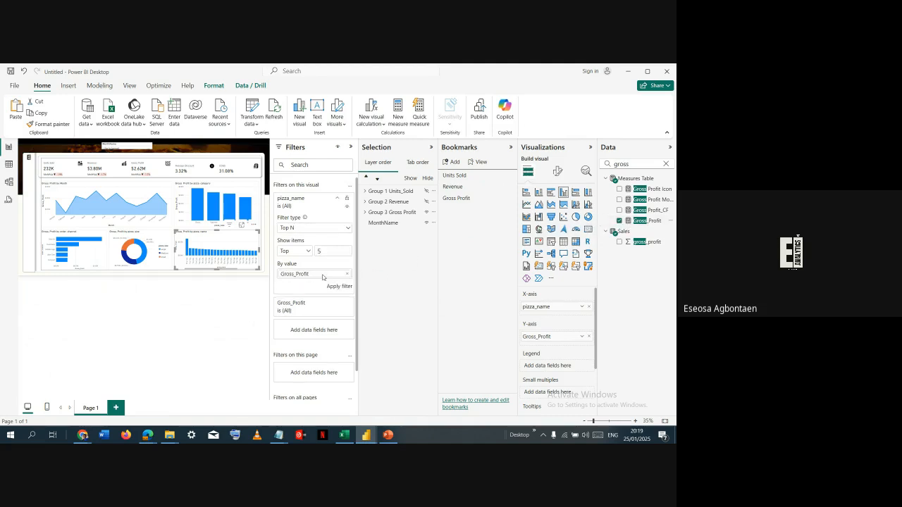
pyautogui.click(337, 288)
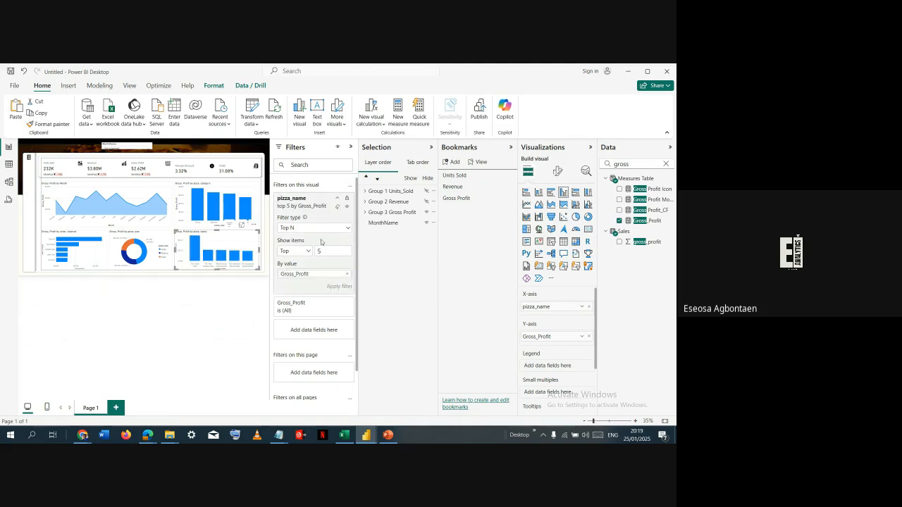
pyautogui.click(351, 148)
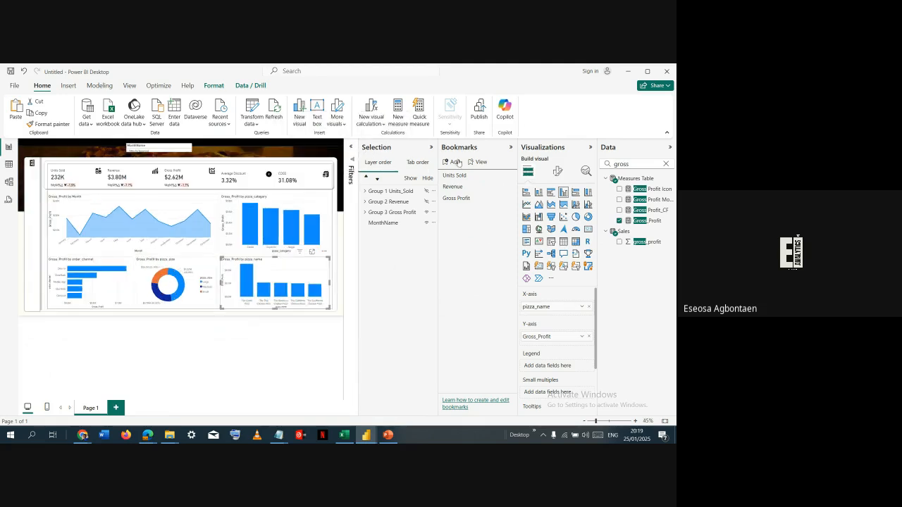
# - Update the Gross Profit bookmark and switch through the Revenue, Units Sold and Gross Profit bookmarks to compare their views
pyautogui.click(509, 198)
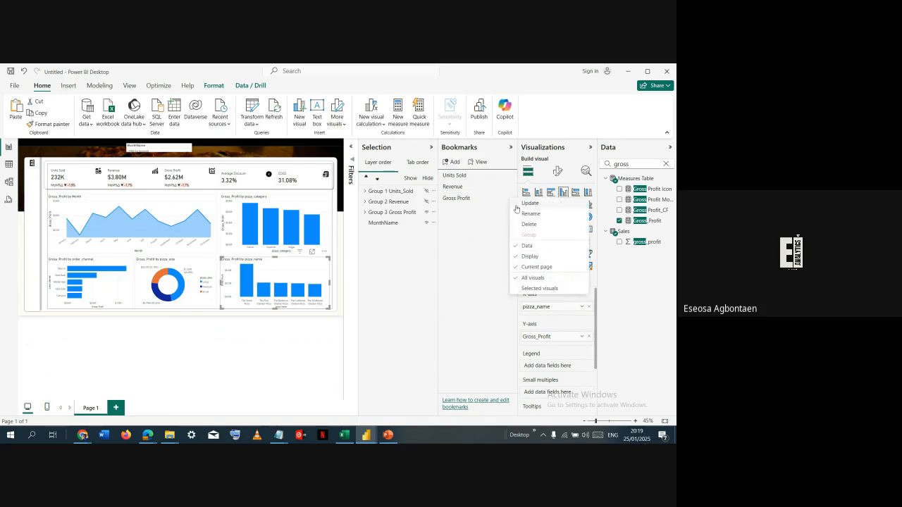
pyautogui.click(497, 199)
pyautogui.click(472, 186)
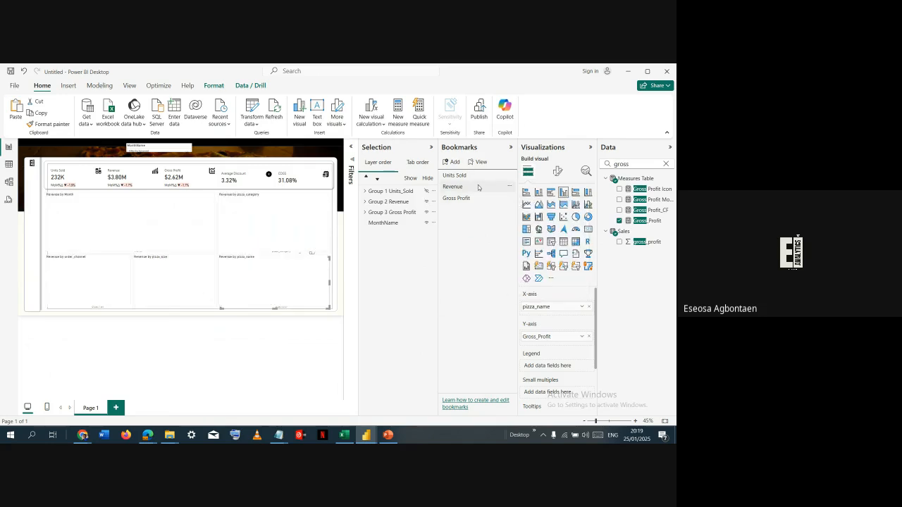
pyautogui.click(475, 177)
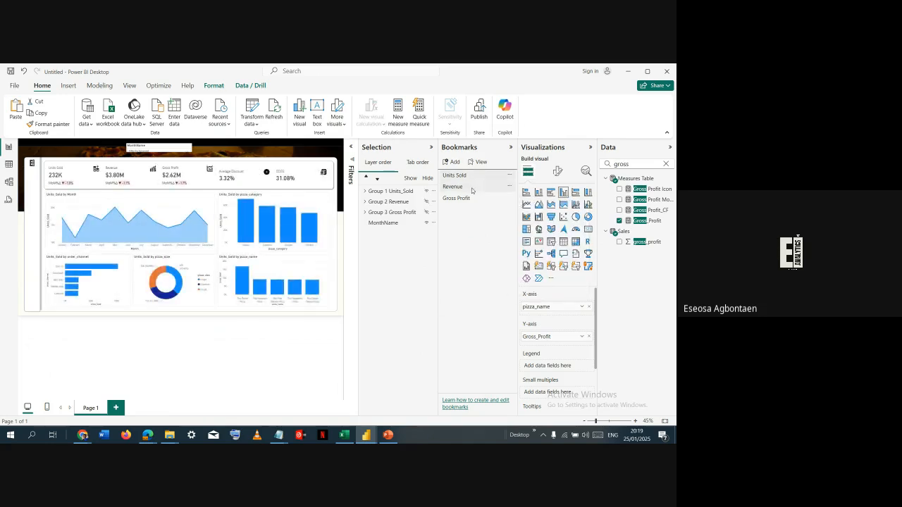
pyautogui.click(470, 188)
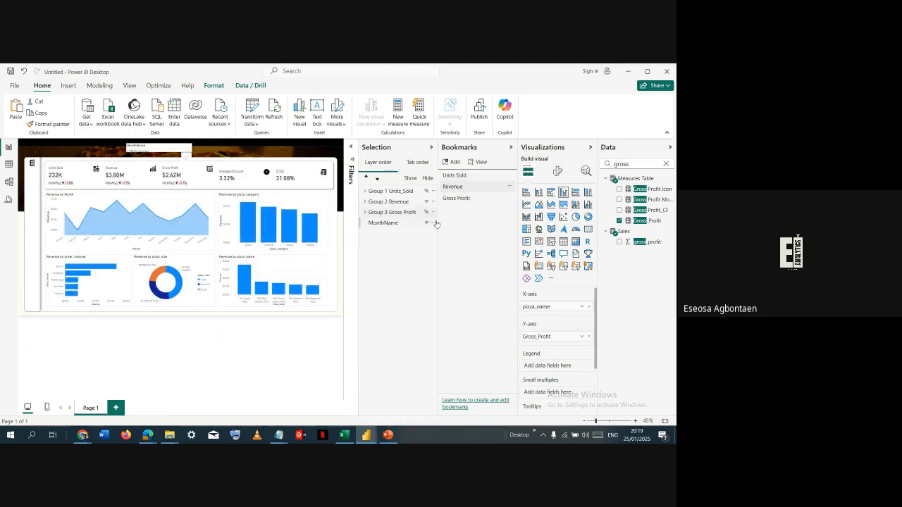
pyautogui.click(469, 198)
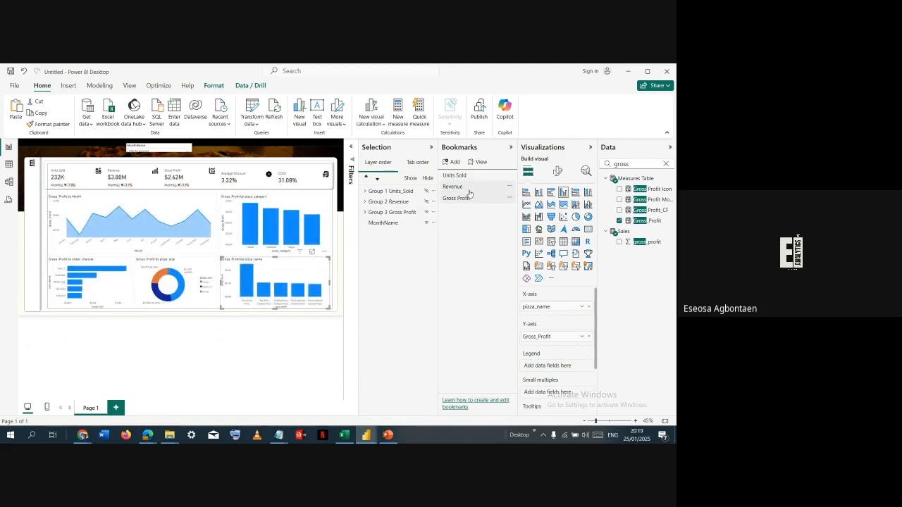
# - In the Revenue bookmark view, hide Group 3 Gross Profit, update the bookmark, and switch between Units Sold and Revenue
pyautogui.click(469, 186)
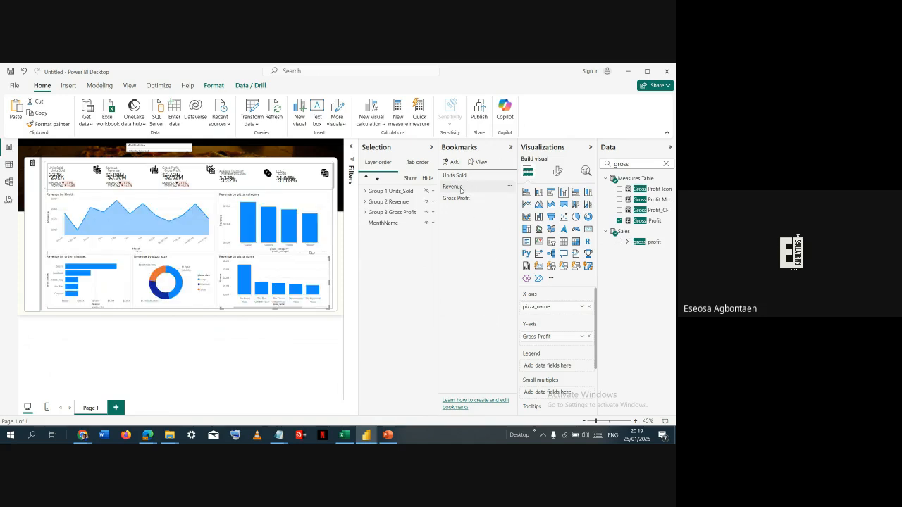
pyautogui.click(427, 213)
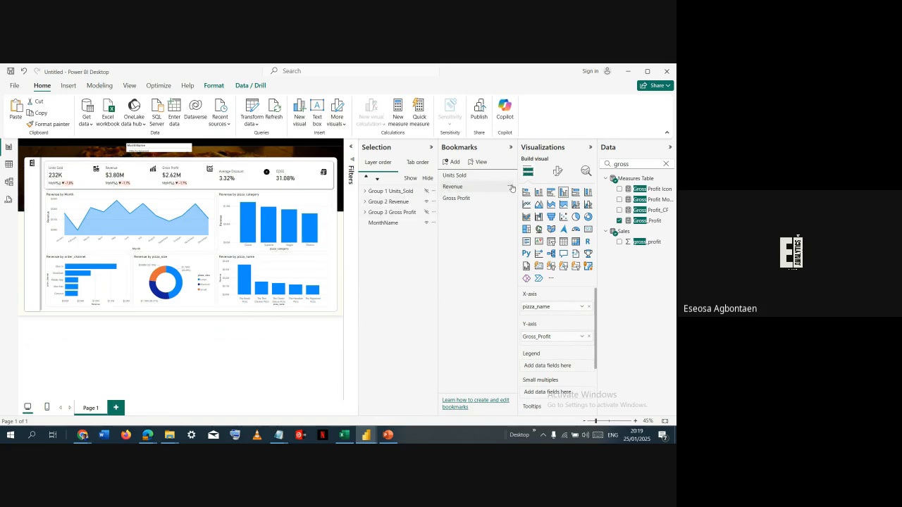
pyautogui.click(510, 187)
pyautogui.click(511, 194)
pyautogui.click(478, 177)
pyautogui.click(479, 187)
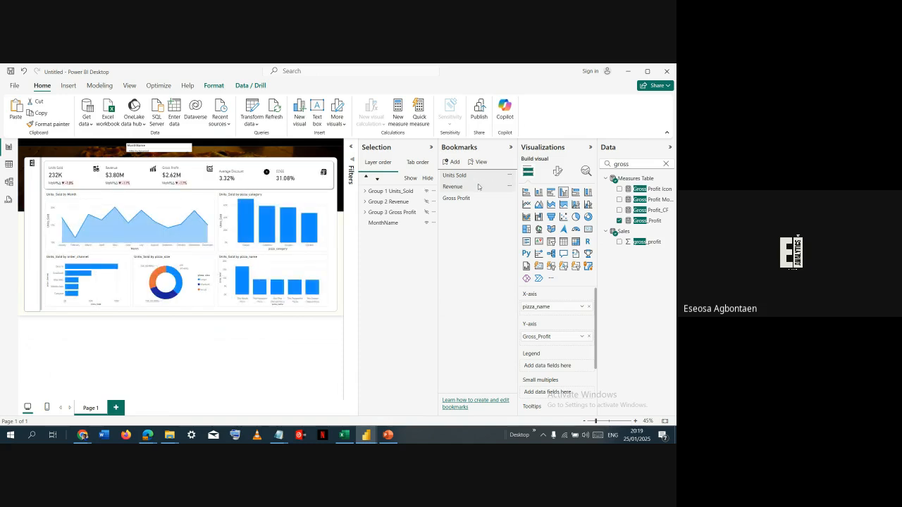
# - In the Gross Profit bookmark view, shift Group 3 Gross Profit slightly left to align it with the other groups
pyautogui.click(482, 200)
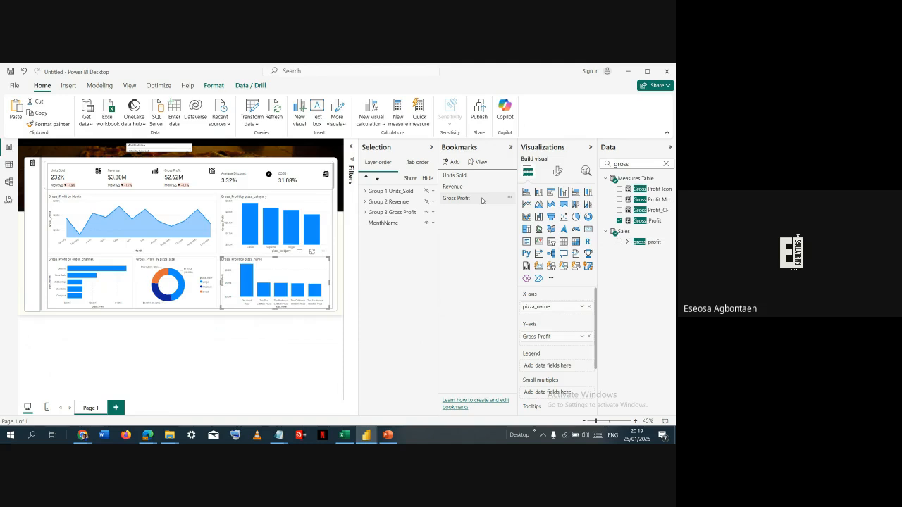
pyautogui.click(233, 171)
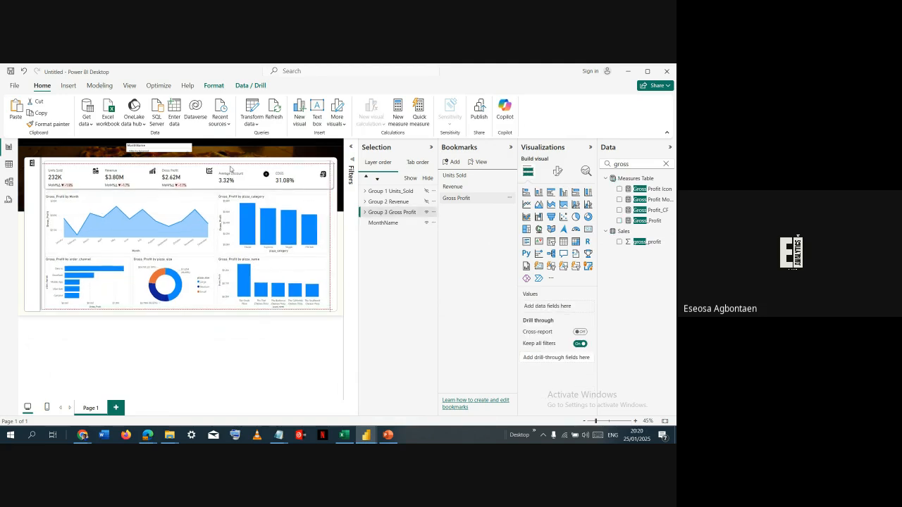
pyautogui.moveTo(232, 168); pyautogui.dragTo(231, 169)
pyautogui.click(231, 169)
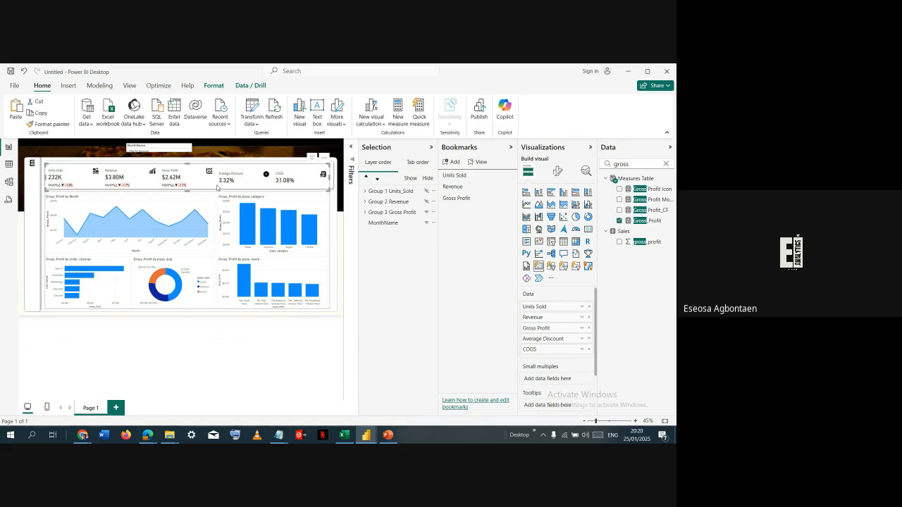
# - Select the KPI card in the Gross Profit group and consult the position coordinates noted in Notepad
pyautogui.hotkey('alt', 'Tab')
pyautogui.click(198, 211)
pyautogui.click(232, 198)
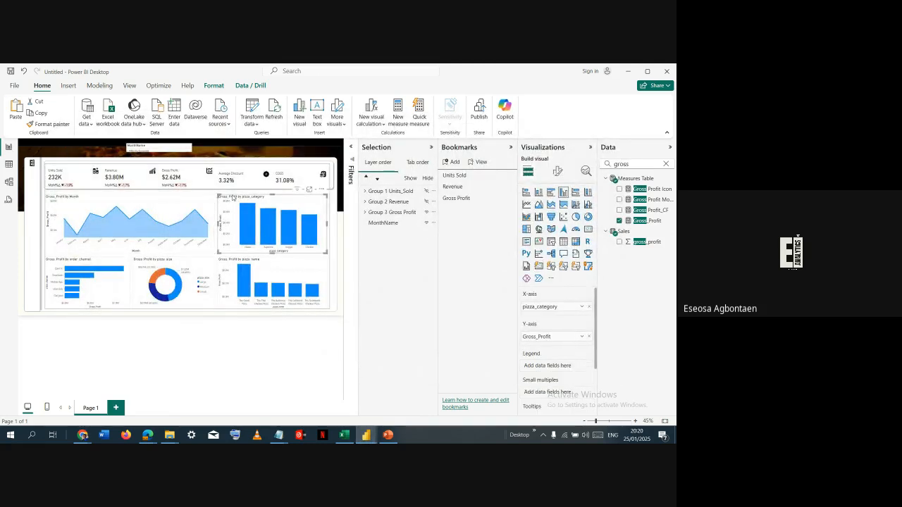
pyautogui.click(231, 186)
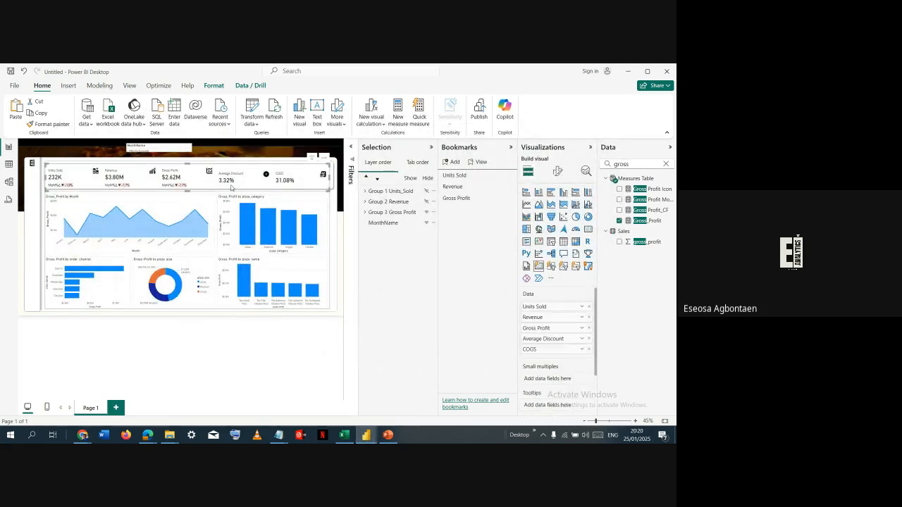
pyautogui.hotkey('alt', 'Tab')
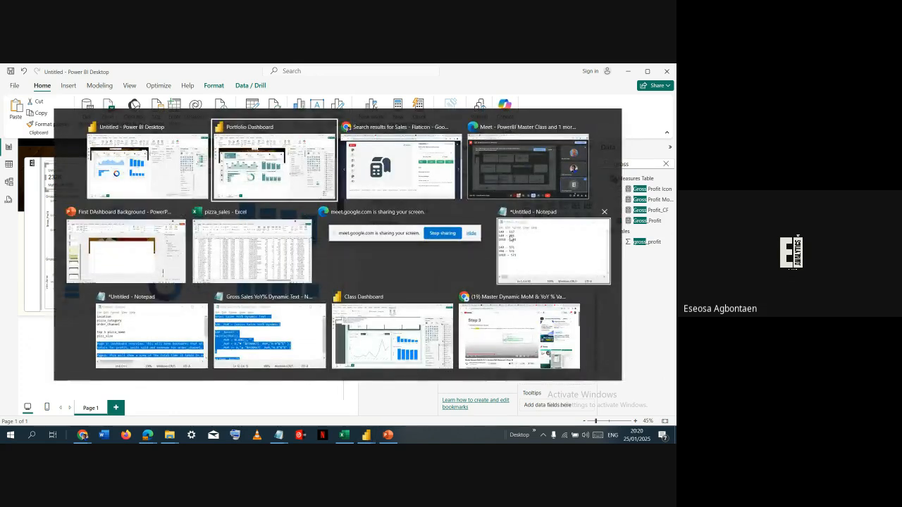
pyautogui.click(550, 250)
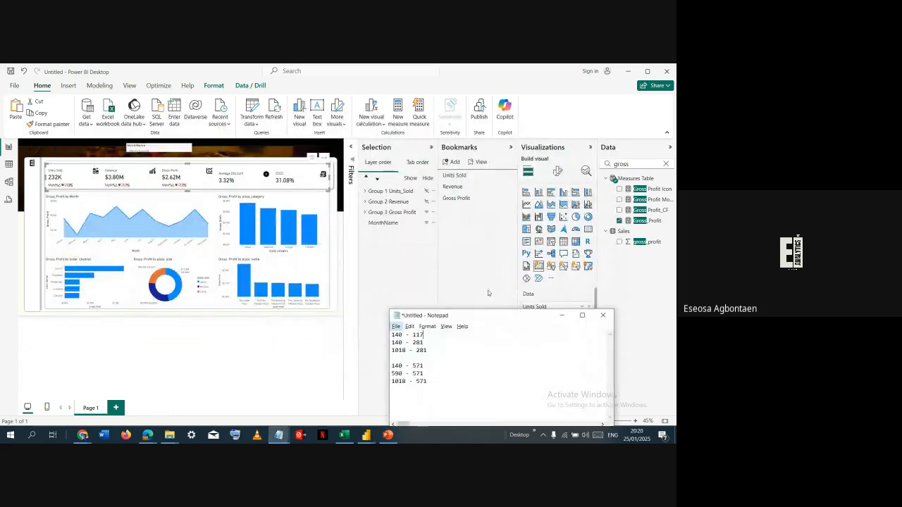
pyautogui.click(403, 338)
pyautogui.click(406, 343)
pyautogui.click(560, 172)
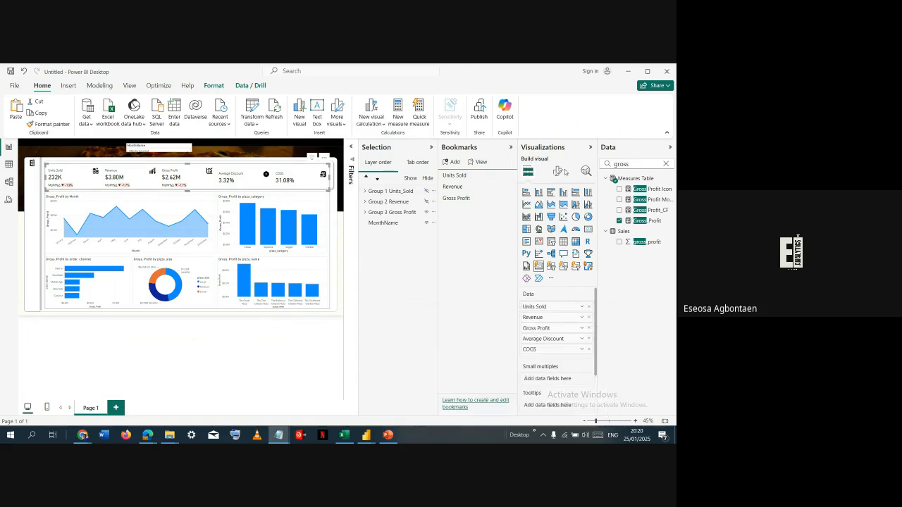
# - Open the KPI card's position properties and copy its horizontal and vertical values
pyautogui.click(558, 171)
pyautogui.click(557, 210)
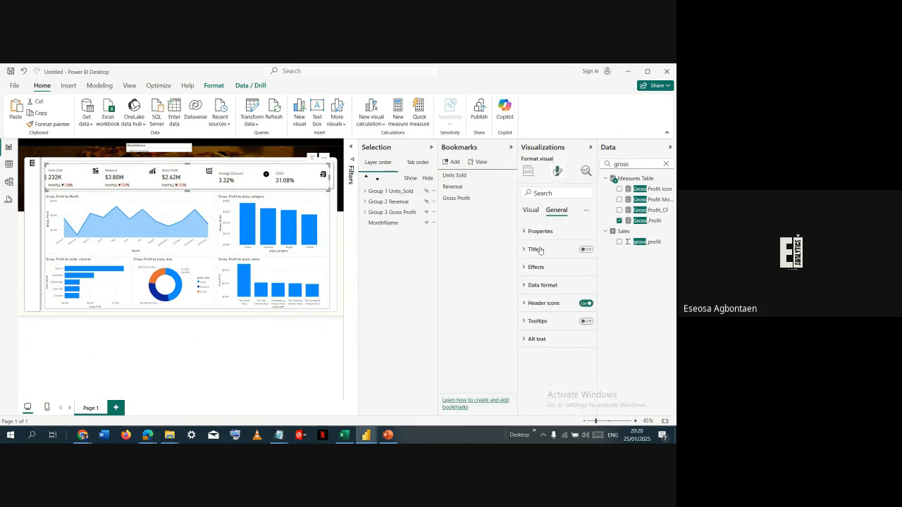
pyautogui.click(537, 231)
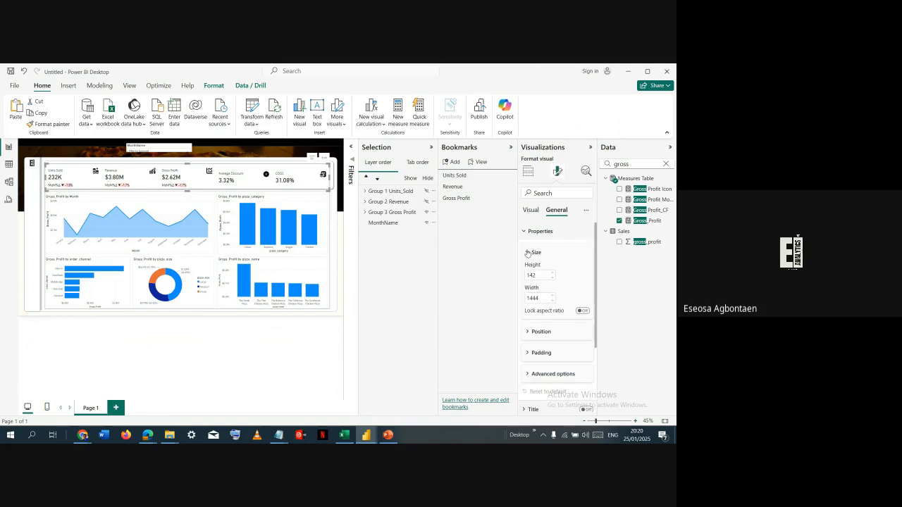
pyautogui.click(528, 253)
pyautogui.click(533, 275)
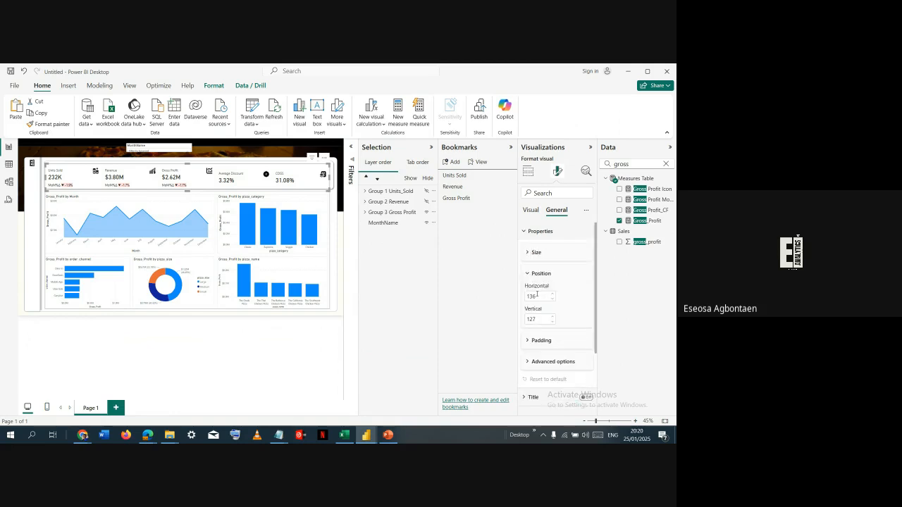
pyautogui.click(537, 296)
pyautogui.hotkey('ctrl', 'c')
pyautogui.click(538, 318)
pyautogui.hotkey('ctrl', 'c')
pyautogui.click(589, 310)
pyautogui.click(113, 153)
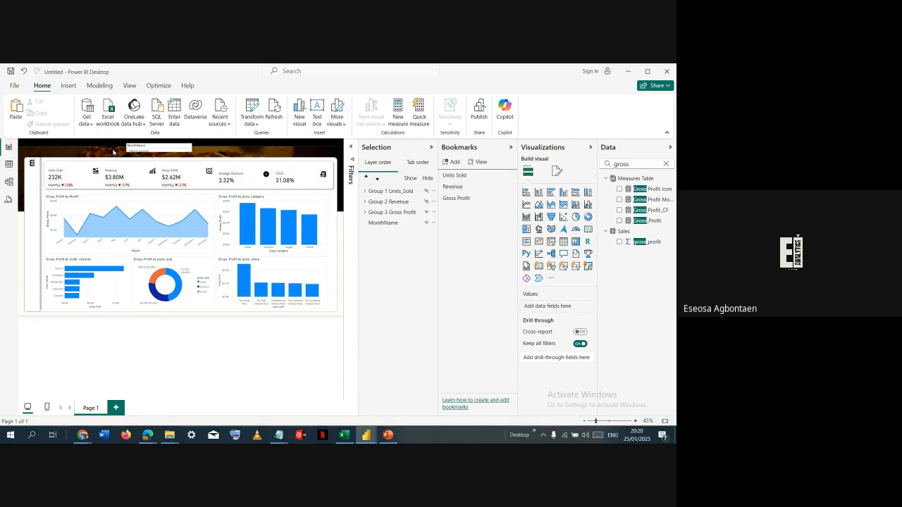
# - Insert a blank button, place it in the report's side strip below the logo, and narrow it to the strip's width
pyautogui.click(68, 85)
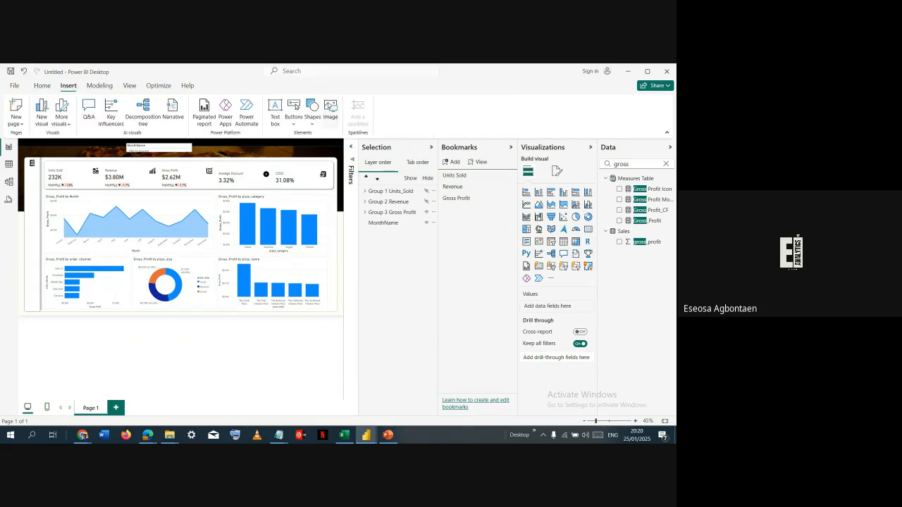
pyautogui.click(293, 117)
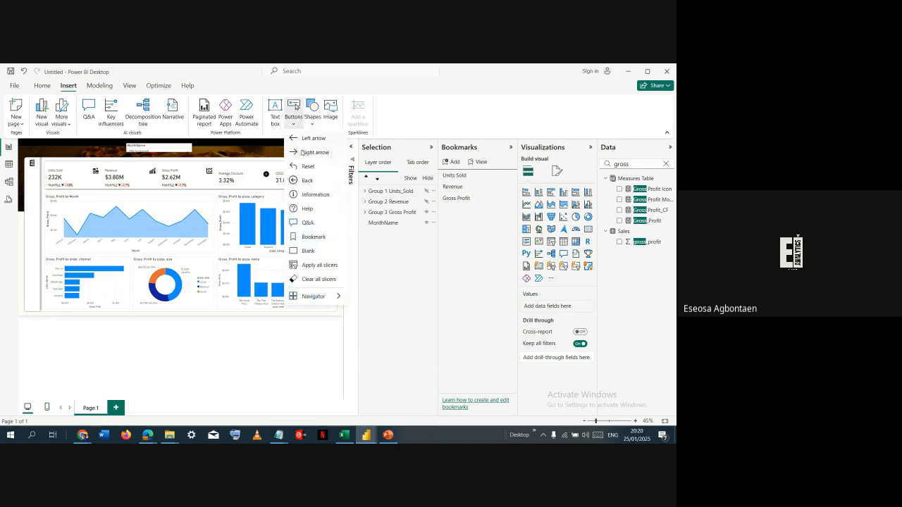
pyautogui.click(301, 252)
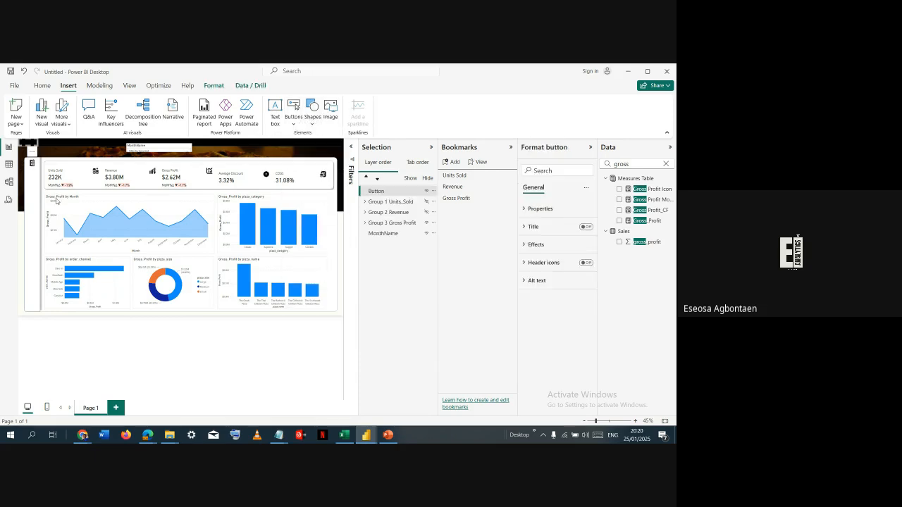
pyautogui.moveTo(34, 153); pyautogui.dragTo(40, 221)
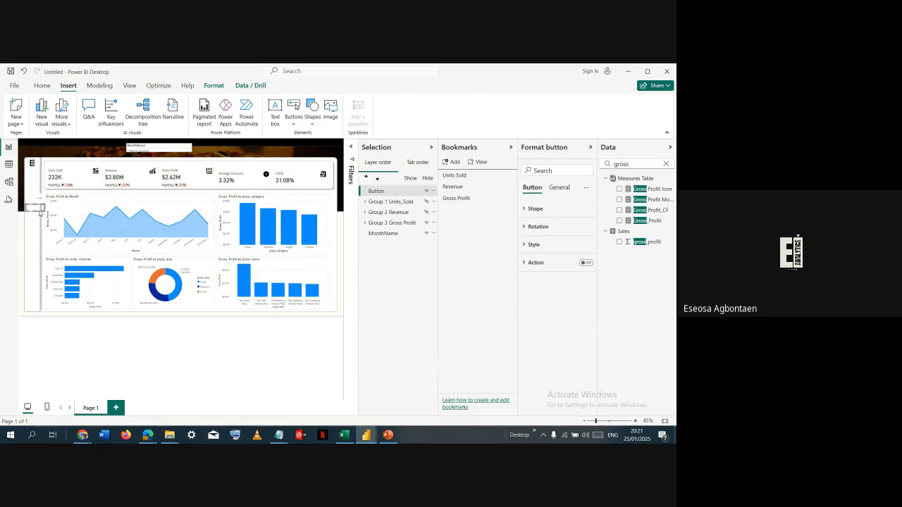
pyautogui.click(613, 421)
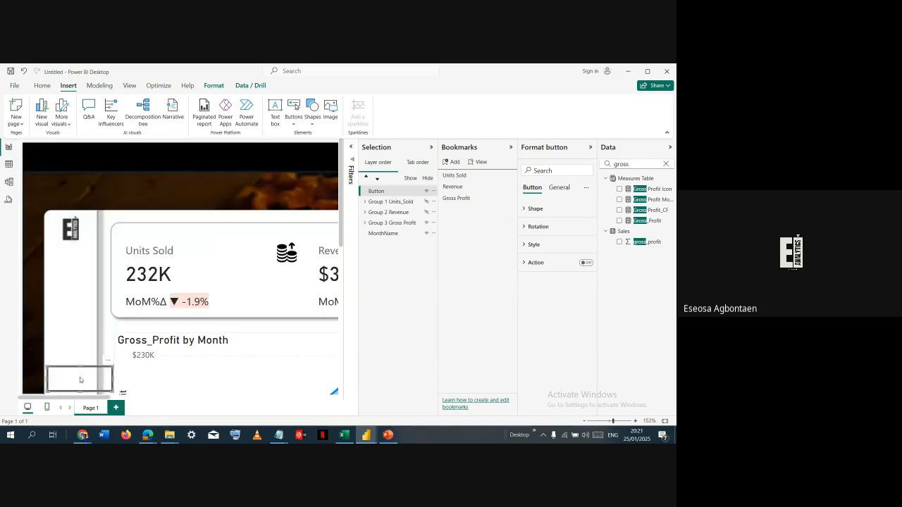
pyautogui.moveTo(79, 378)
pyautogui.mouseDown()
pyautogui.moveTo(105, 376)
pyautogui.moveTo(97, 376)
pyautogui.mouseUp()
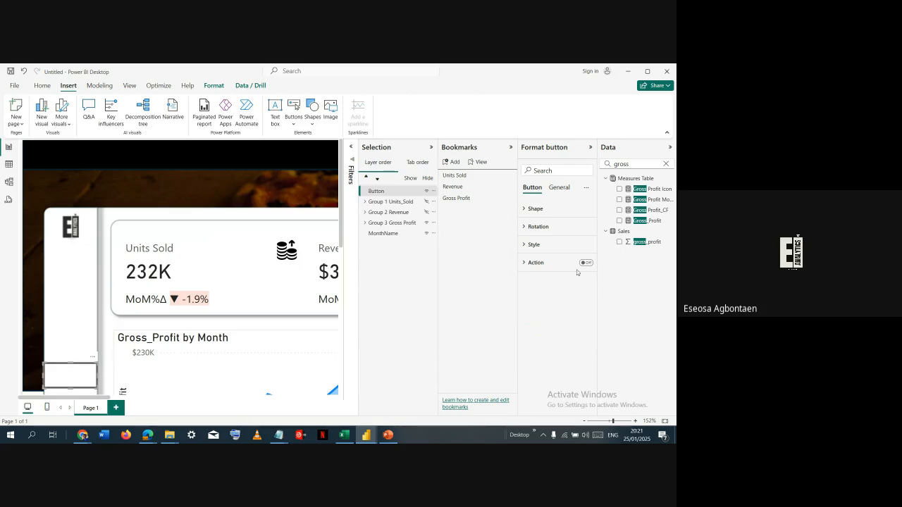
# - Increase the height of the blank button in the report's side strip
pyautogui.moveTo(612, 421); pyautogui.dragTo(598, 421)
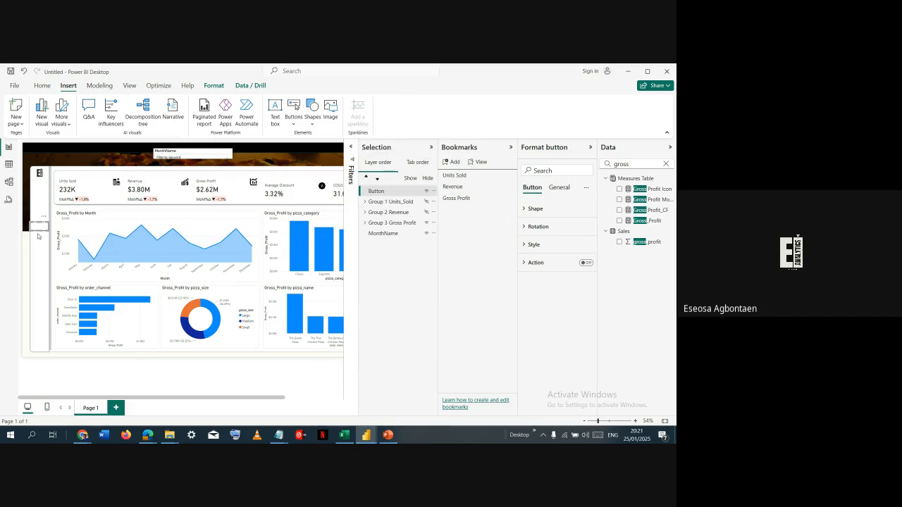
pyautogui.moveTo(40, 237); pyautogui.dragTo(40, 248)
pyautogui.hotkey('ctrl', 'v')
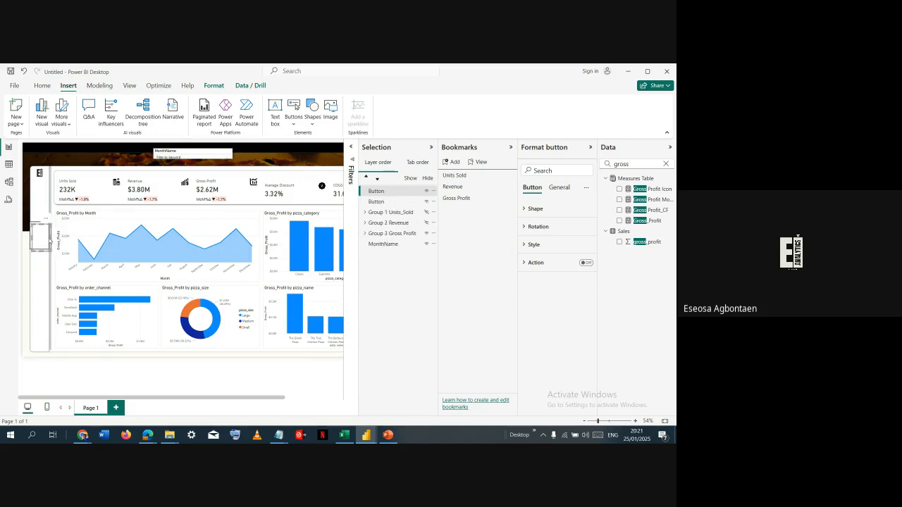
pyautogui.moveTo(40, 245); pyautogui.dragTo(40, 267)
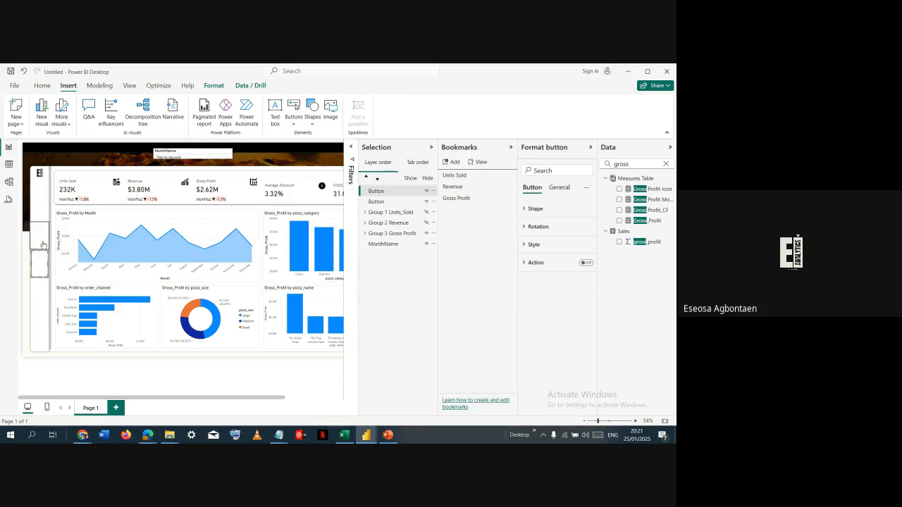
pyautogui.press('Delete')
# - Duplicate the blank sidebar button twice and stack the copies directly below it in the side strip
pyautogui.click(43, 244)
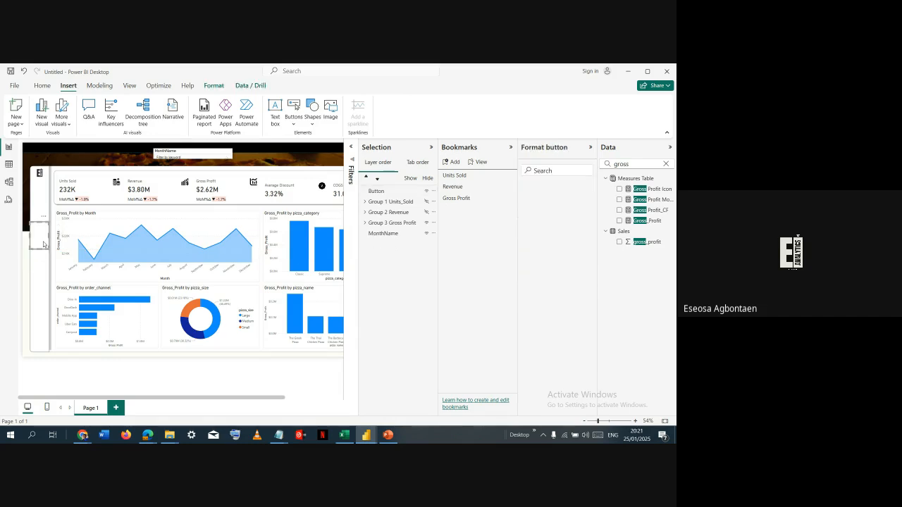
pyautogui.hotkey('ctrl', 'v')
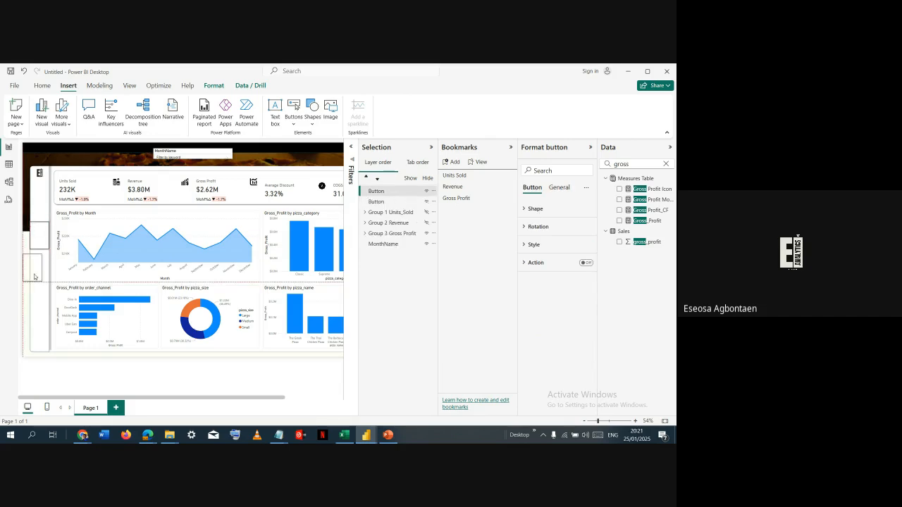
pyautogui.moveTo(43, 243); pyautogui.dragTo(37, 301)
pyautogui.hotkey('ctrl', 'v')
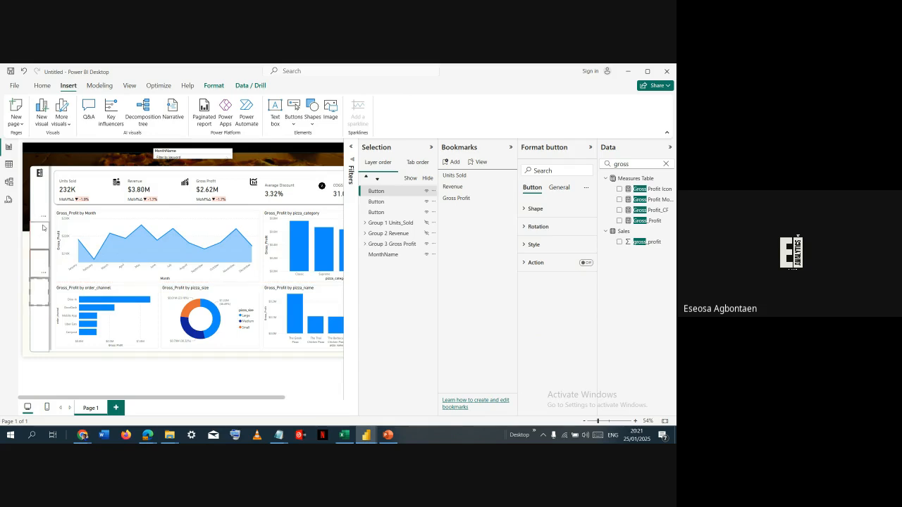
# - Select all three sidebar buttons together and align their left edges
pyautogui.click(43, 228)
pyautogui.keyDown('ctrl'); pyautogui.click(42, 274); pyautogui.keyUp('ctrl')
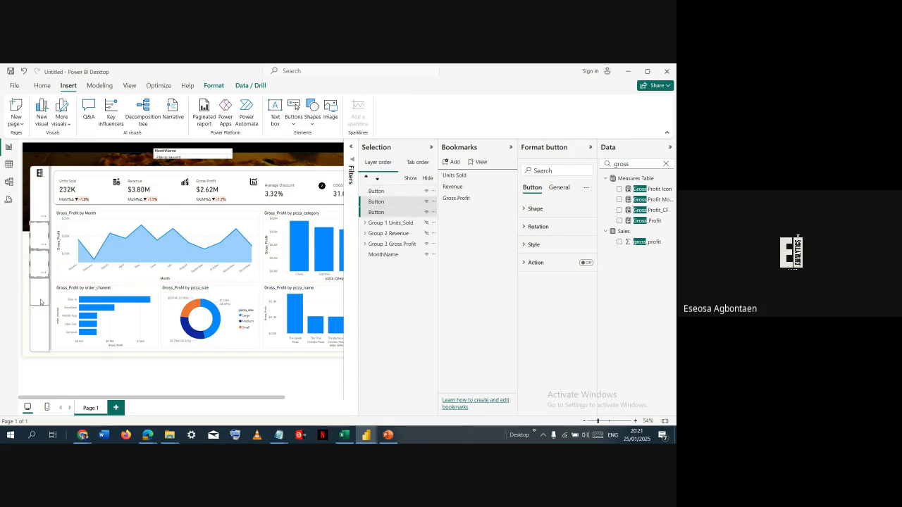
pyautogui.keyDown('ctrl'); pyautogui.click(41, 302); pyautogui.keyUp('ctrl')
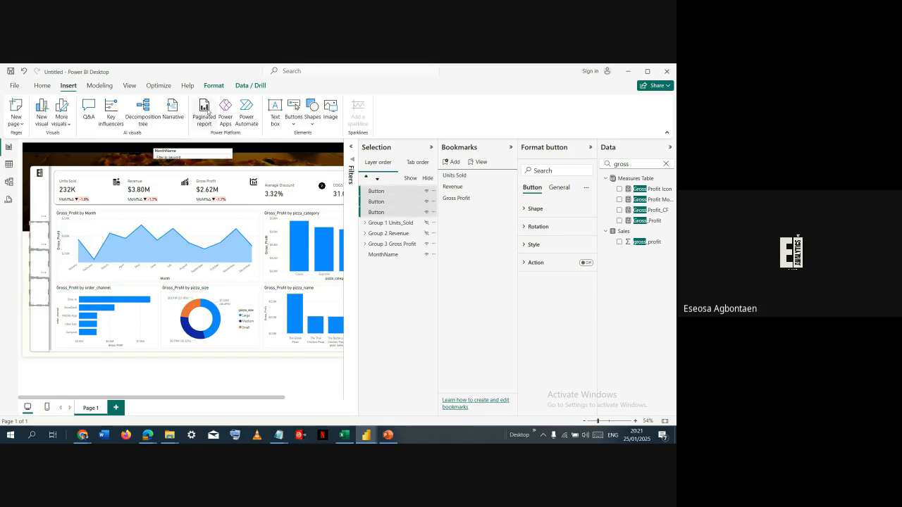
pyautogui.click(214, 87)
pyautogui.click(193, 118)
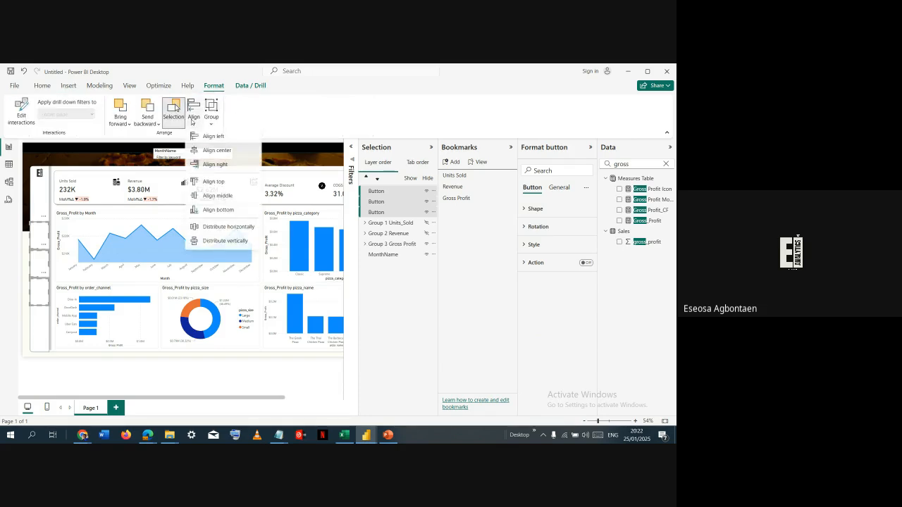
pyautogui.click(212, 139)
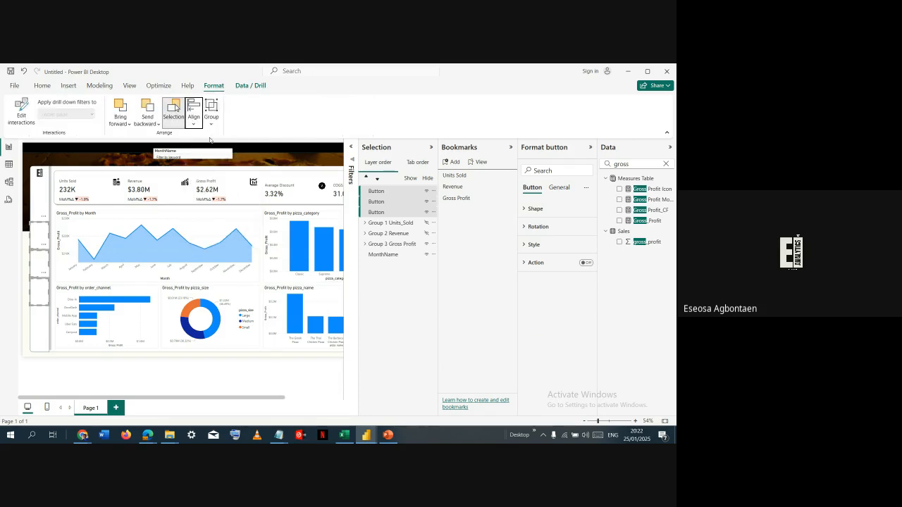
# - Hide the Selection pane to free canvas space, keep the Bookmarks pane open, and select only the topmost sidebar button
pyautogui.moveTo(75, 241)
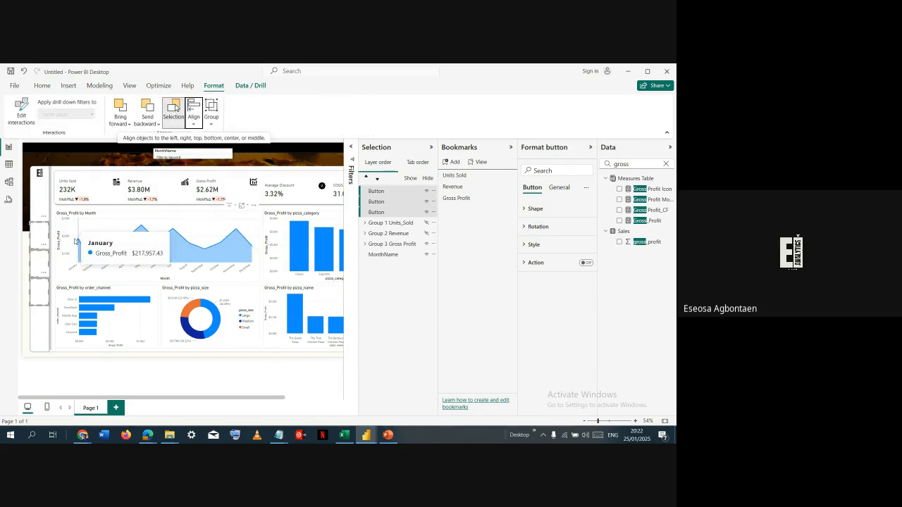
pyautogui.click(512, 149)
pyautogui.click(496, 150)
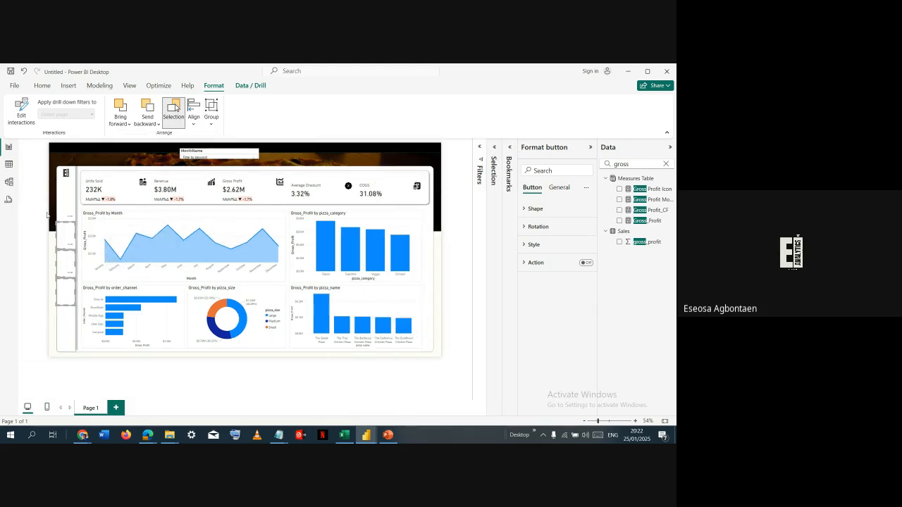
pyautogui.click(72, 236)
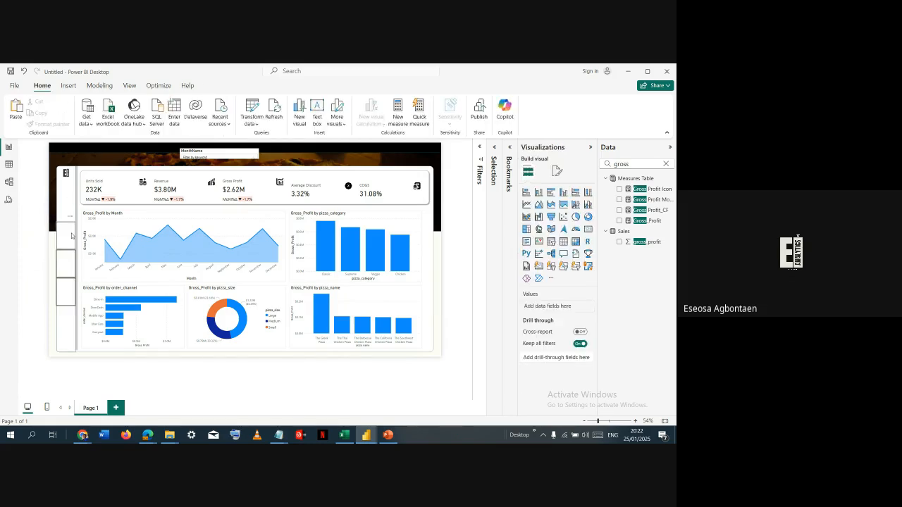
pyautogui.click(71, 236)
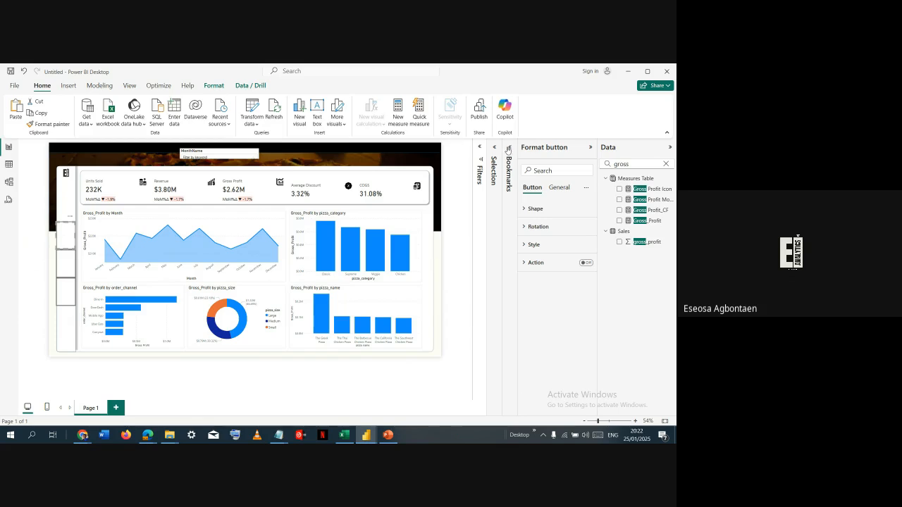
pyautogui.click(509, 151)
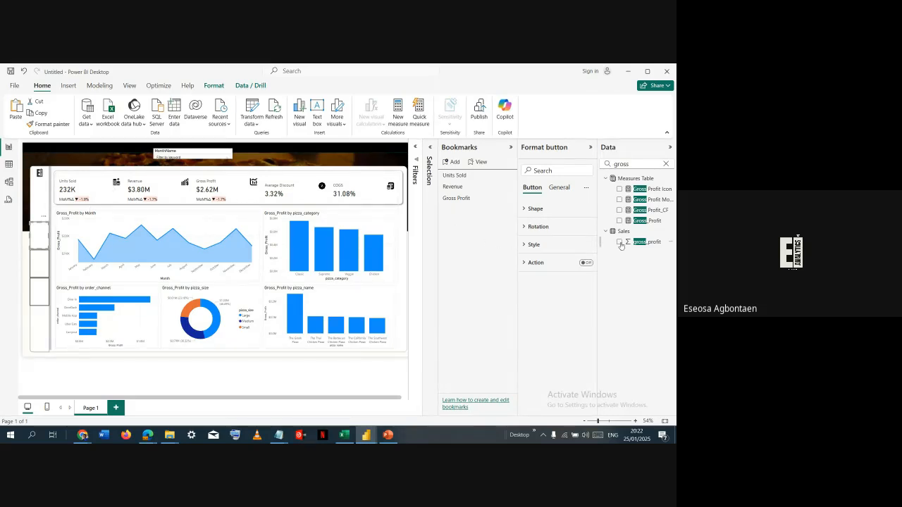
# - Give the top sidebar button a custom icon using the units sold image from the Icons folder
pyautogui.click(555, 246)
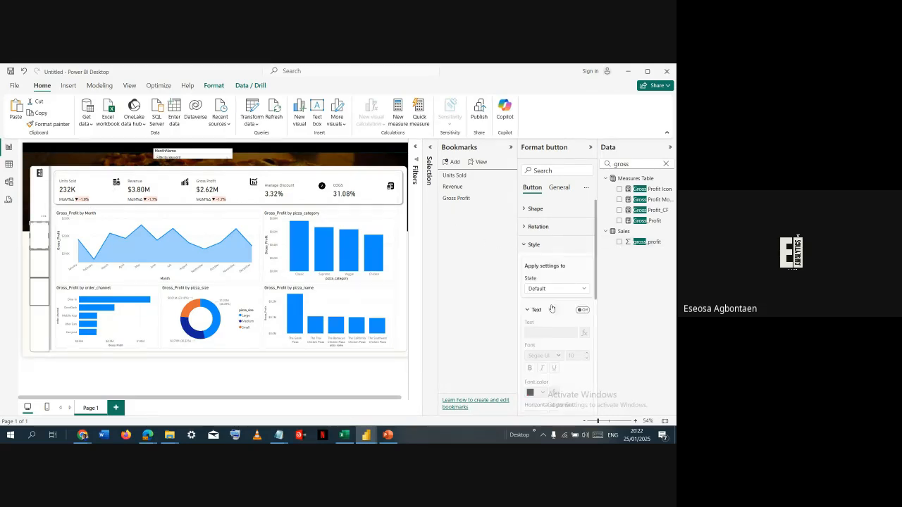
pyautogui.scroll(-1, 522, 257)
pyautogui.click(534, 267)
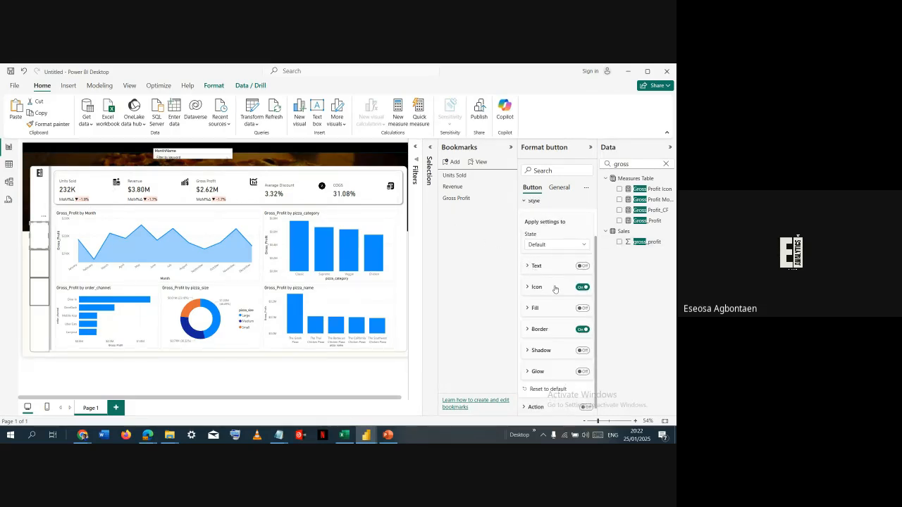
pyautogui.click(555, 288)
pyautogui.click(562, 310)
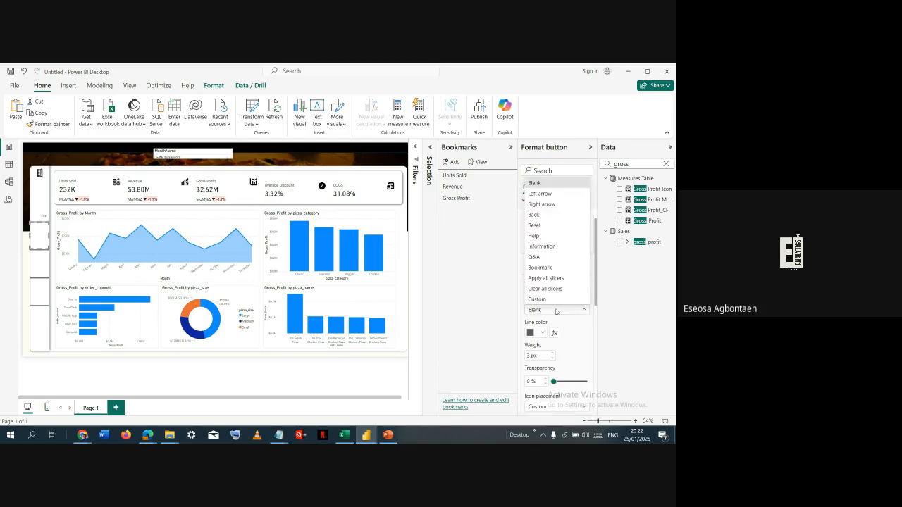
pyautogui.click(548, 299)
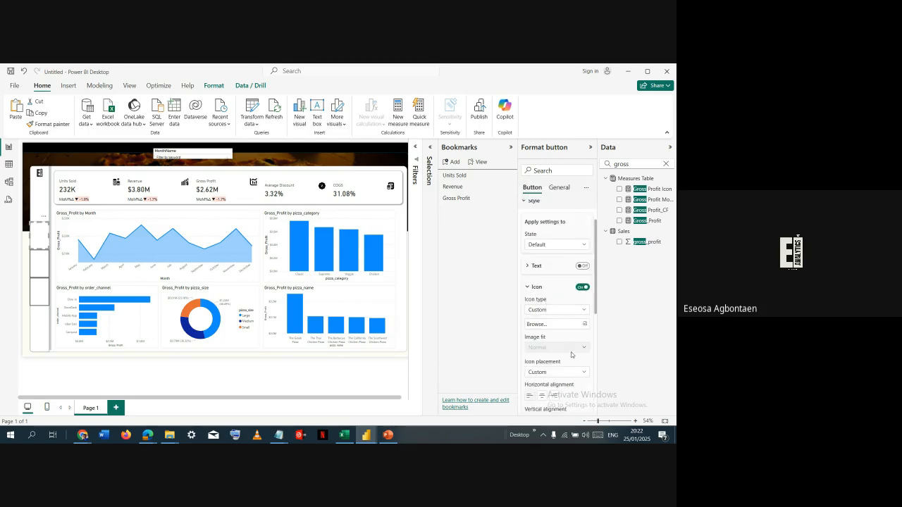
pyautogui.click(580, 324)
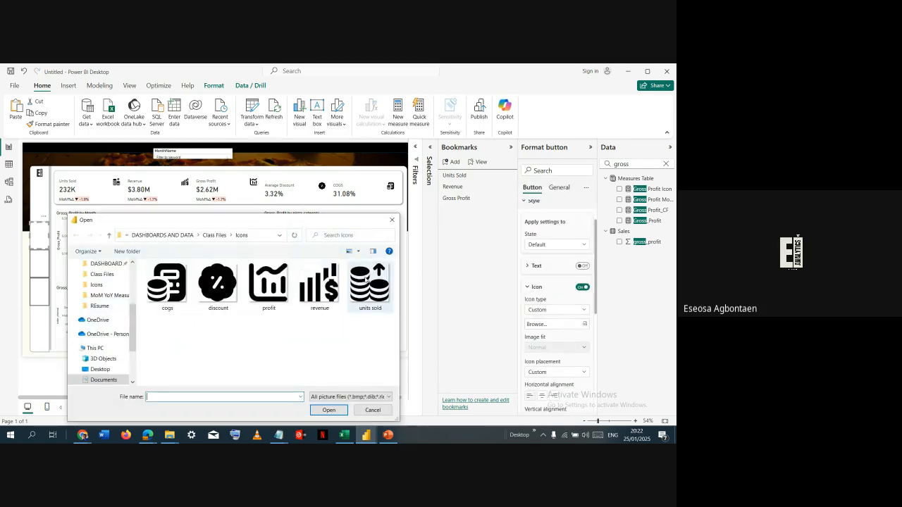
pyautogui.click(369, 295)
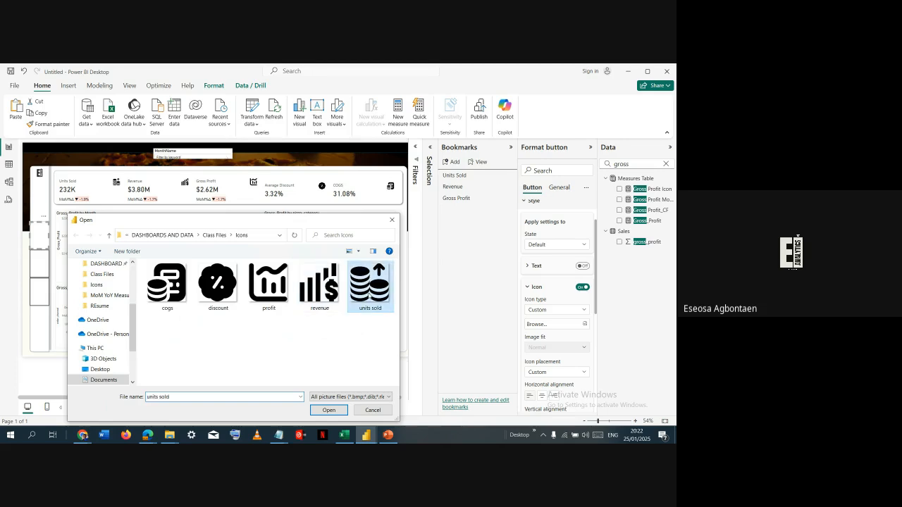
pyautogui.click(329, 410)
# - Center the top button's icon vertically and set its icon size to 30
pyautogui.scroll(-3, 540, 313)
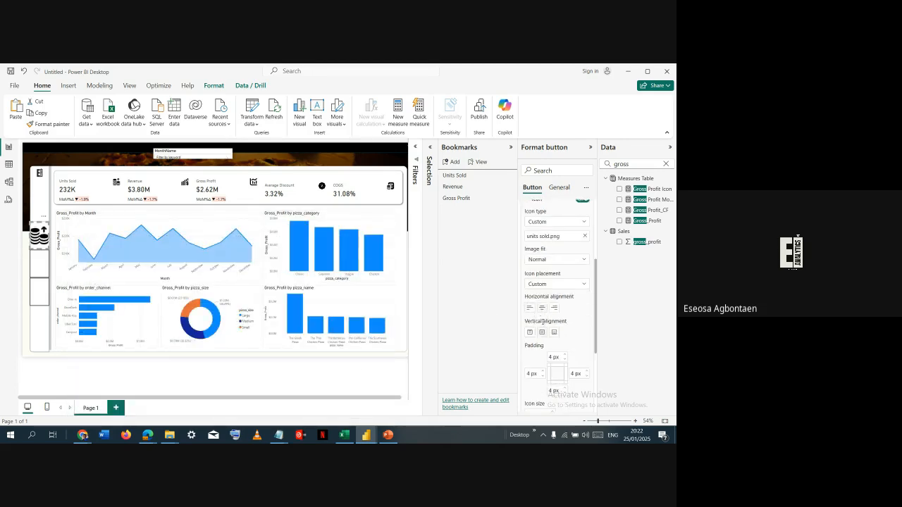
pyautogui.click(530, 332)
pyautogui.scroll(-1, 537, 346)
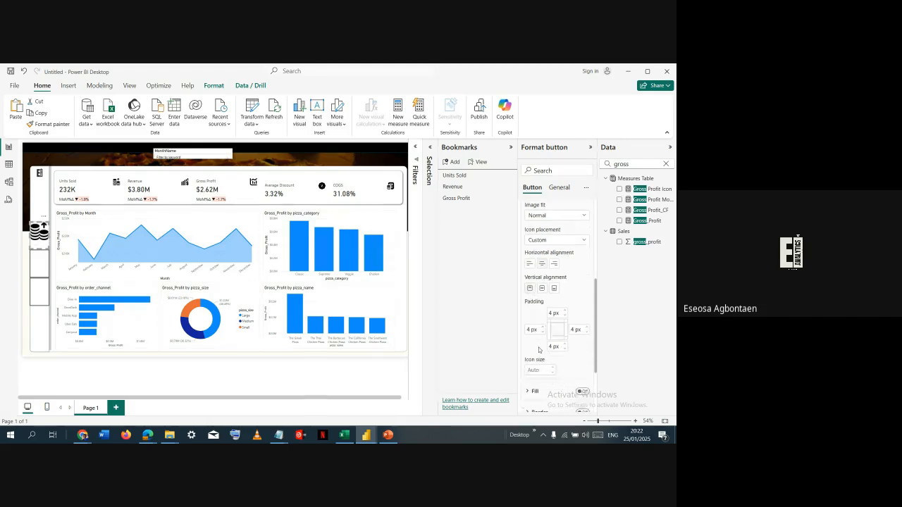
pyautogui.click(542, 288)
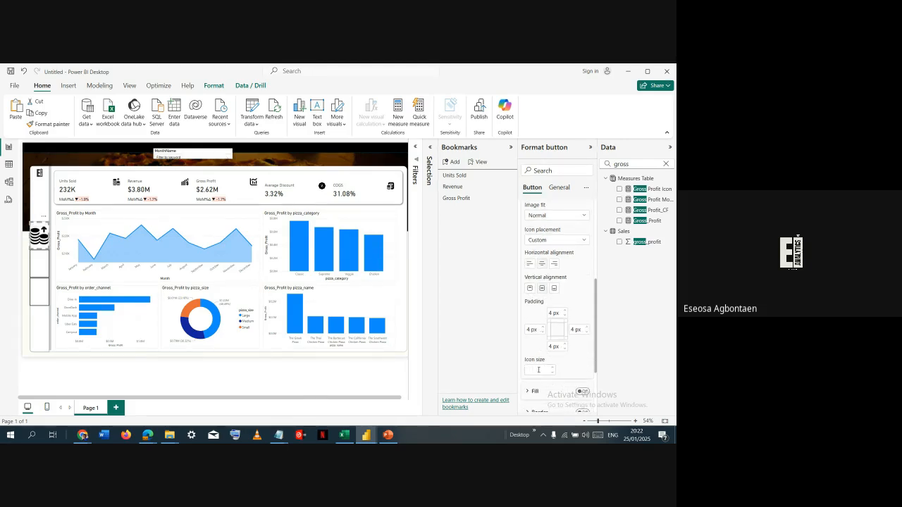
pyautogui.write('10')
pyautogui.write('30')
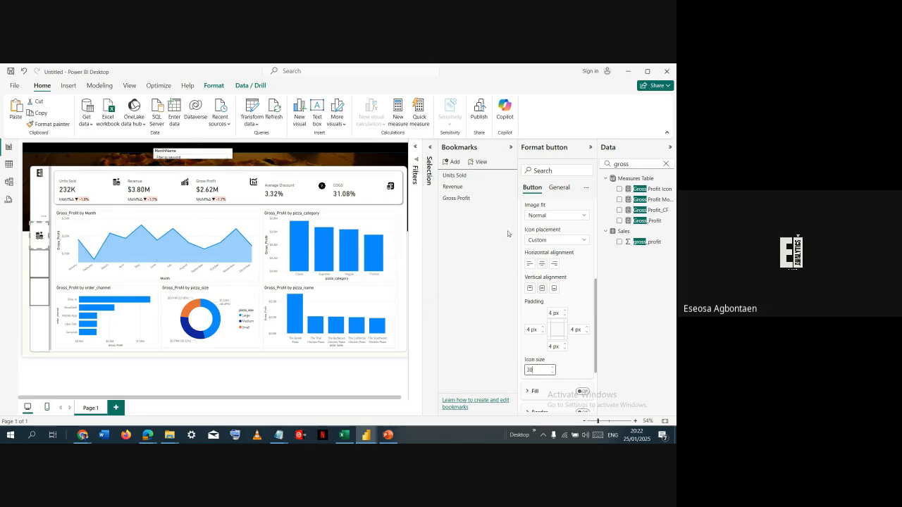
pyautogui.click(559, 188)
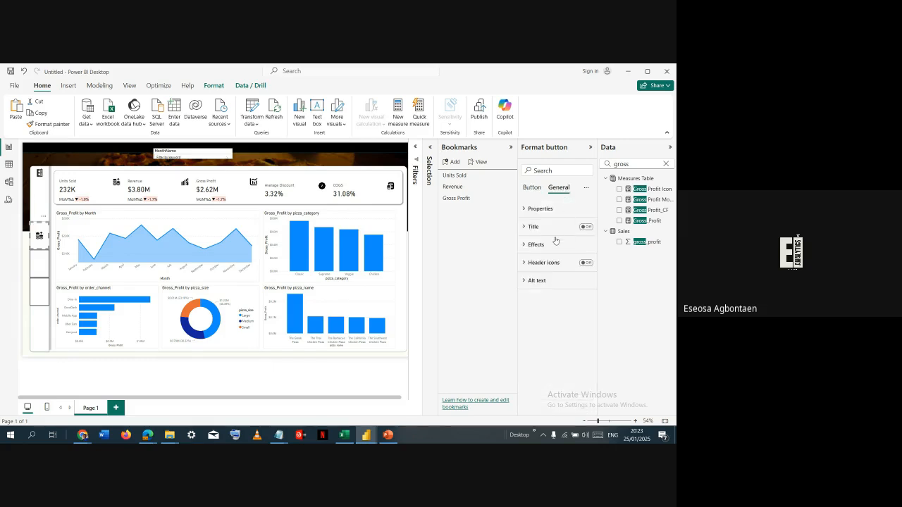
pyautogui.click(556, 241)
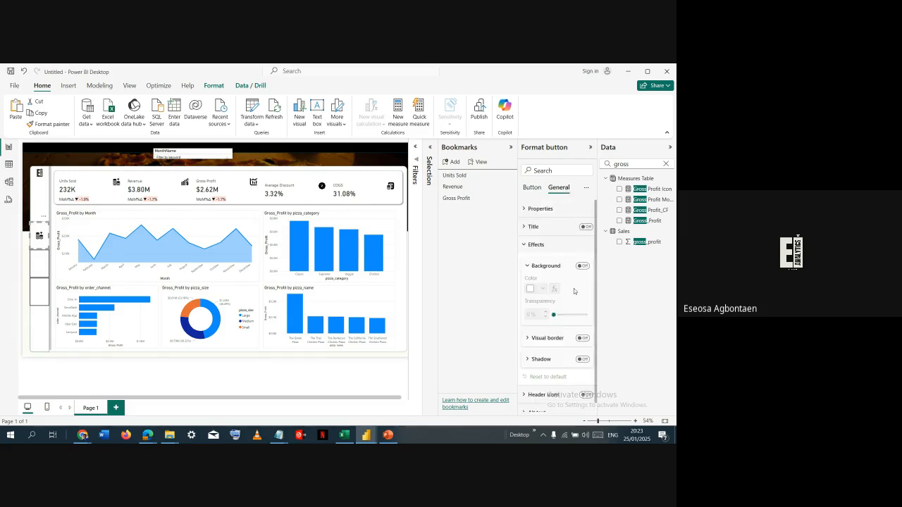
pyautogui.click(538, 192)
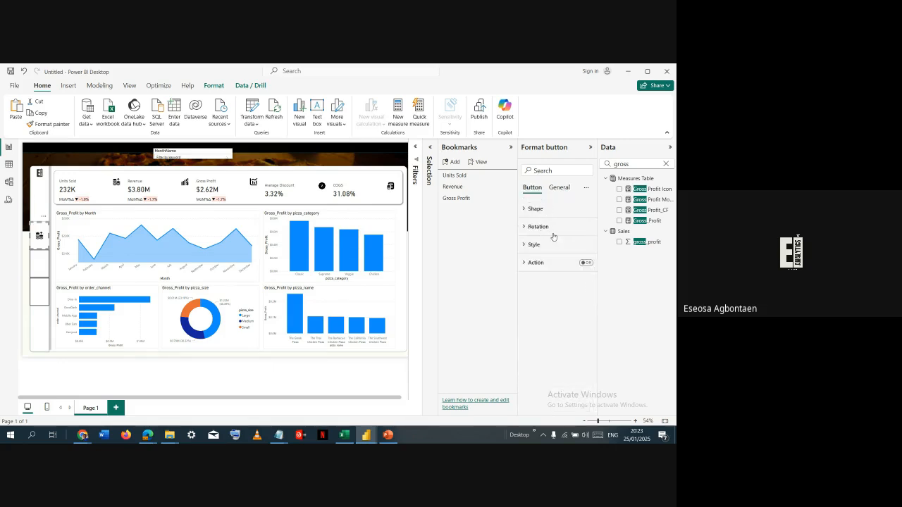
pyautogui.click(554, 243)
pyautogui.scroll(-2, 559, 253)
pyautogui.scroll(-5, 592, 250)
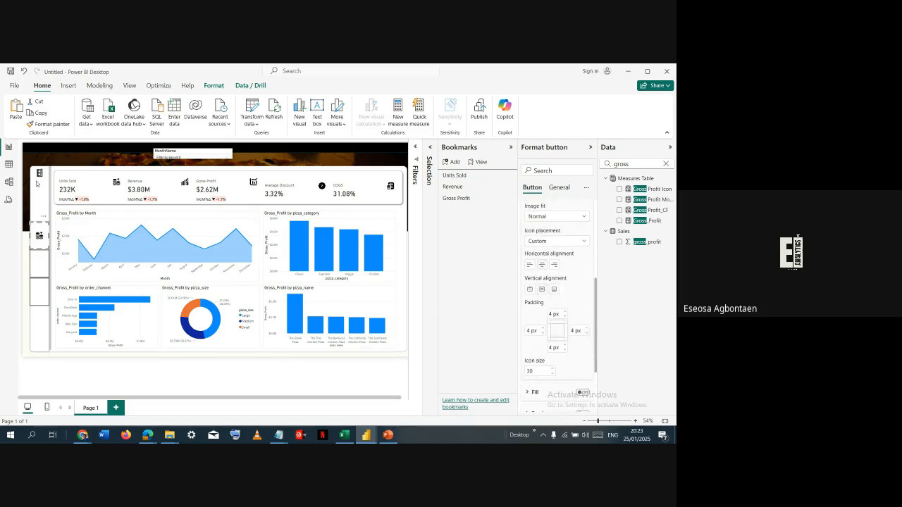
# - Give the middle sidebar button a custom icon using the revenue image from the Icons folder
pyautogui.click(47, 204)
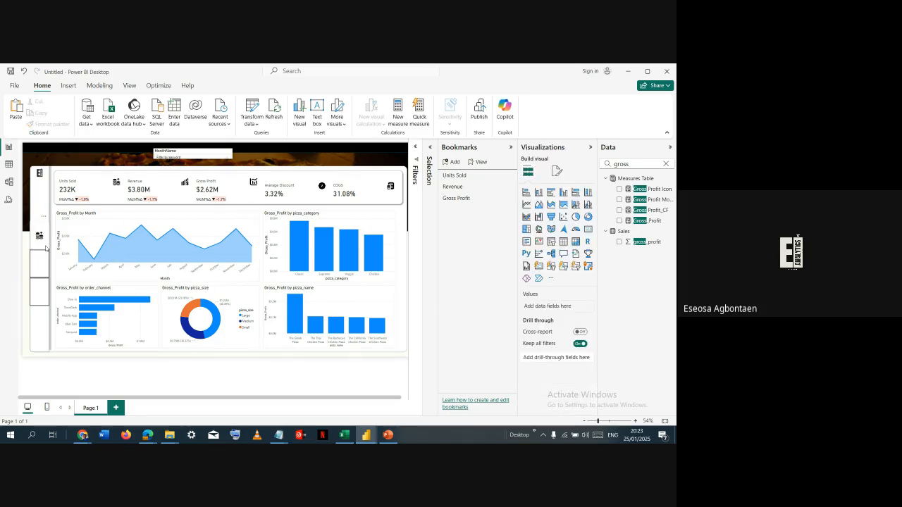
pyautogui.click(45, 247)
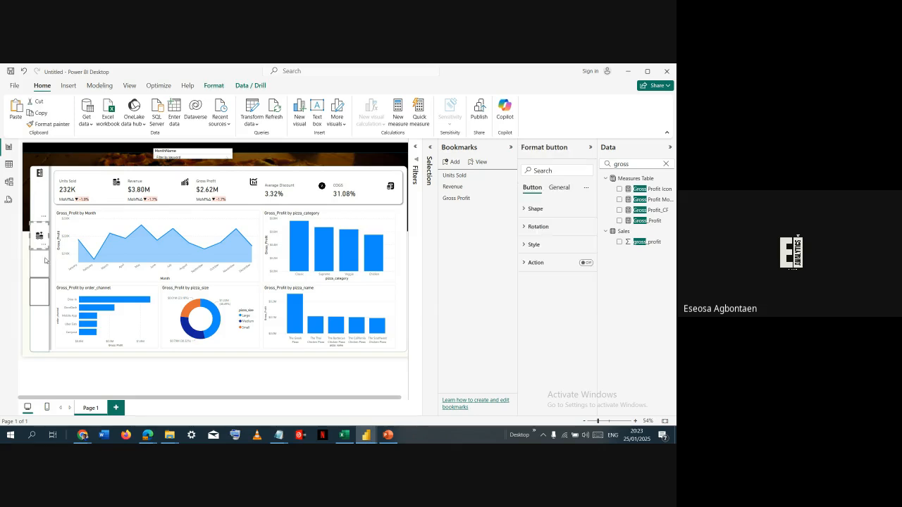
pyautogui.click(45, 260)
pyautogui.click(552, 244)
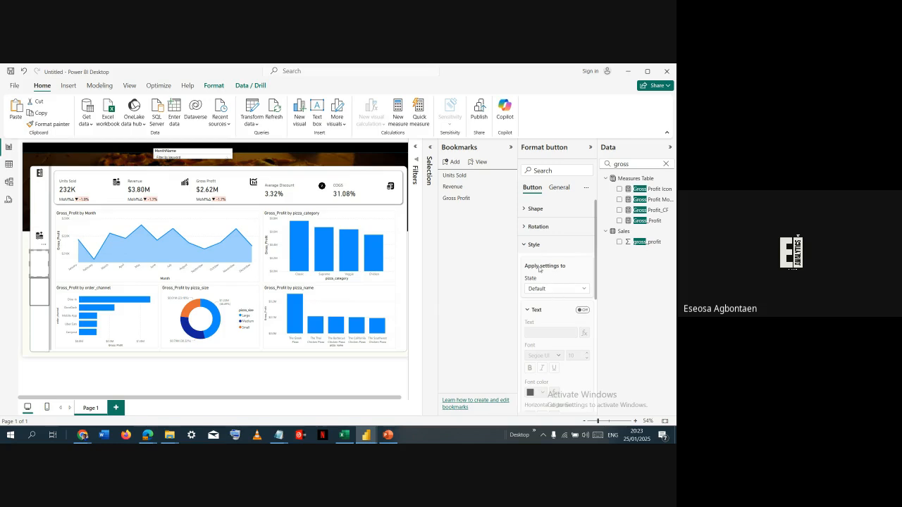
pyautogui.click(544, 313)
pyautogui.click(552, 289)
pyautogui.click(554, 292)
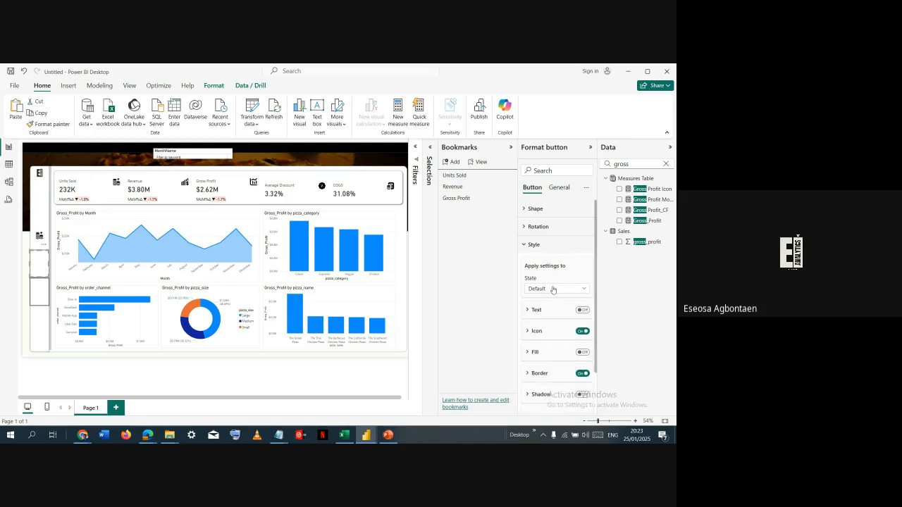
pyautogui.click(546, 332)
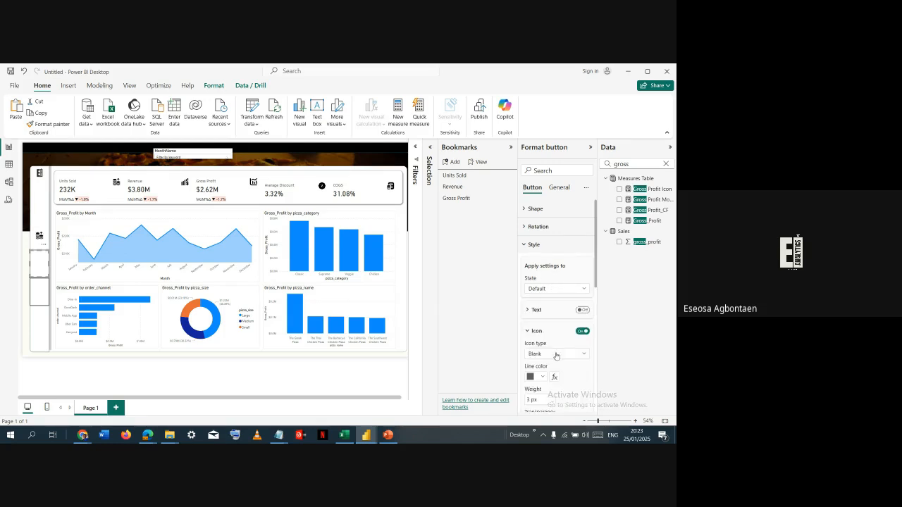
pyautogui.click(556, 354)
pyautogui.click(556, 351)
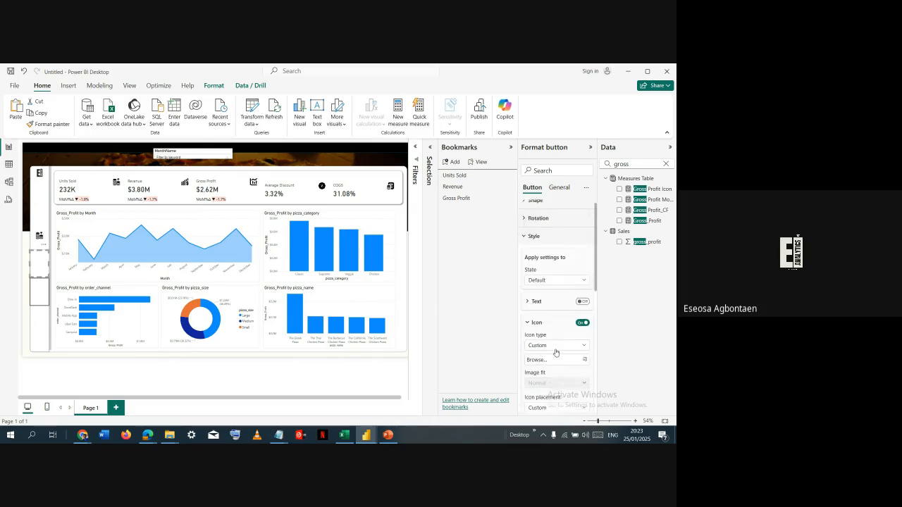
pyautogui.scroll(-1, 556, 352)
pyautogui.click(578, 326)
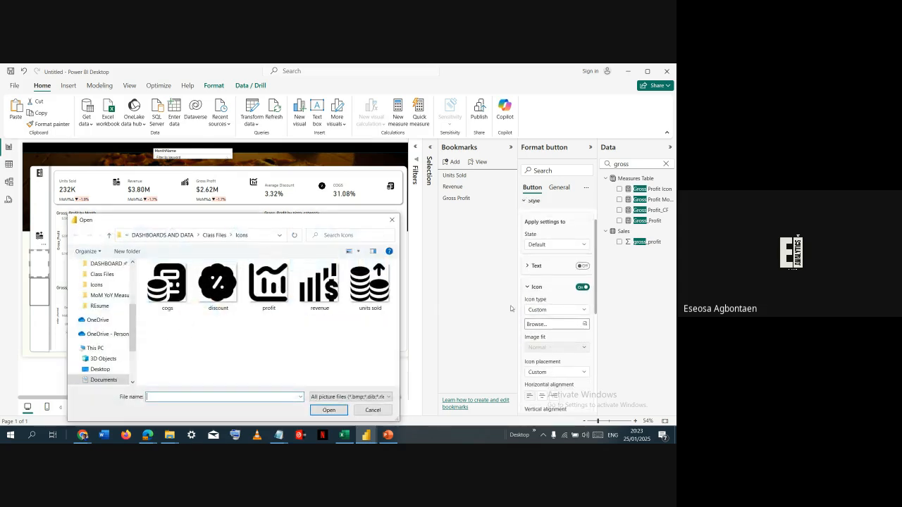
pyautogui.click(322, 296)
pyautogui.doubleClick(323, 297)
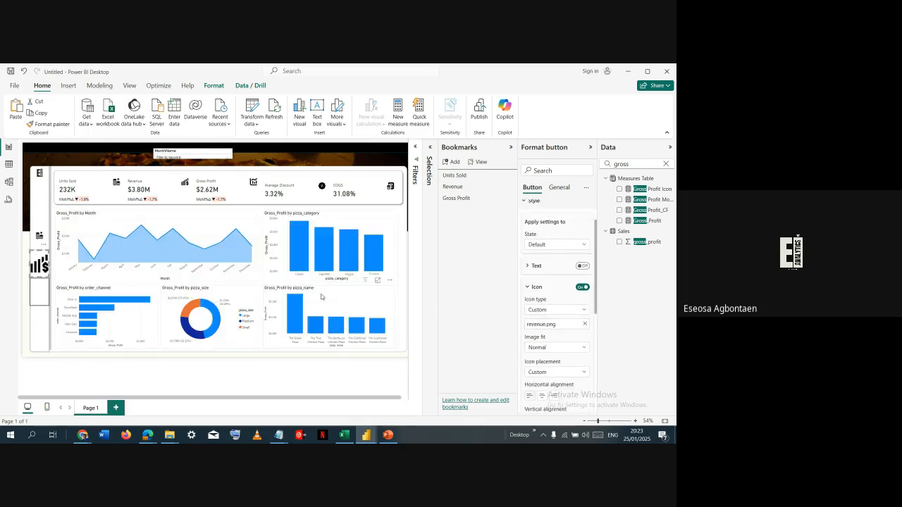
# - Set the icon size of the middle sidebar button to 30
pyautogui.scroll(-2, 545, 351)
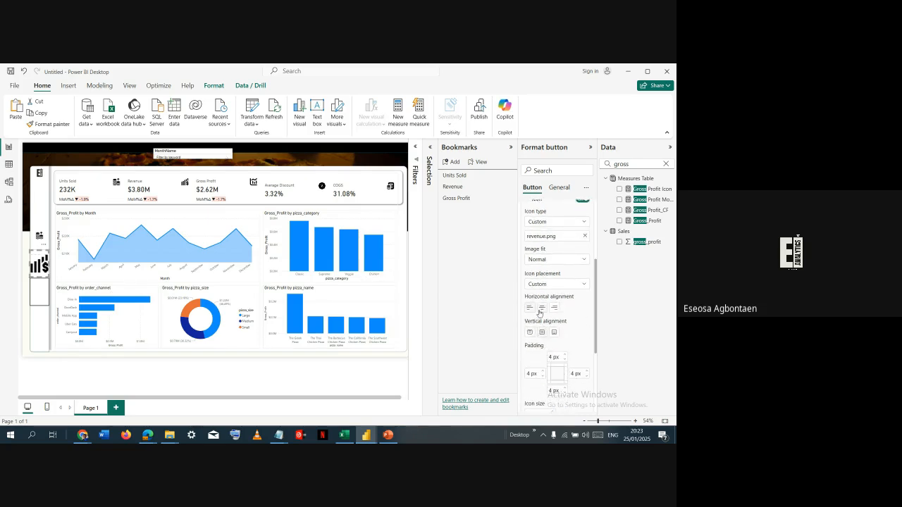
pyautogui.scroll(-2, 539, 317)
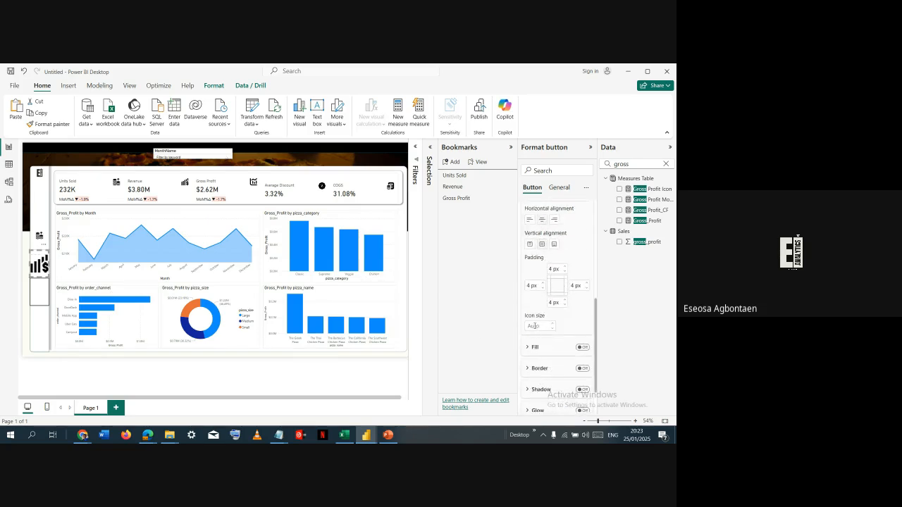
pyautogui.click(535, 325)
pyautogui.write('30')
pyautogui.press('Return')
# - Give the bottom sidebar button a custom icon using the profit image from the Icons folder
pyautogui.click(33, 297)
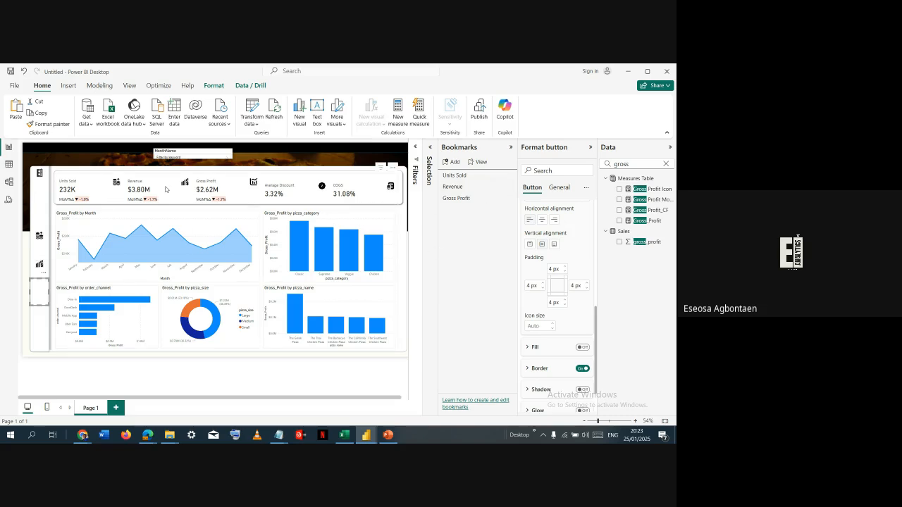
pyautogui.scroll(3, 574, 233)
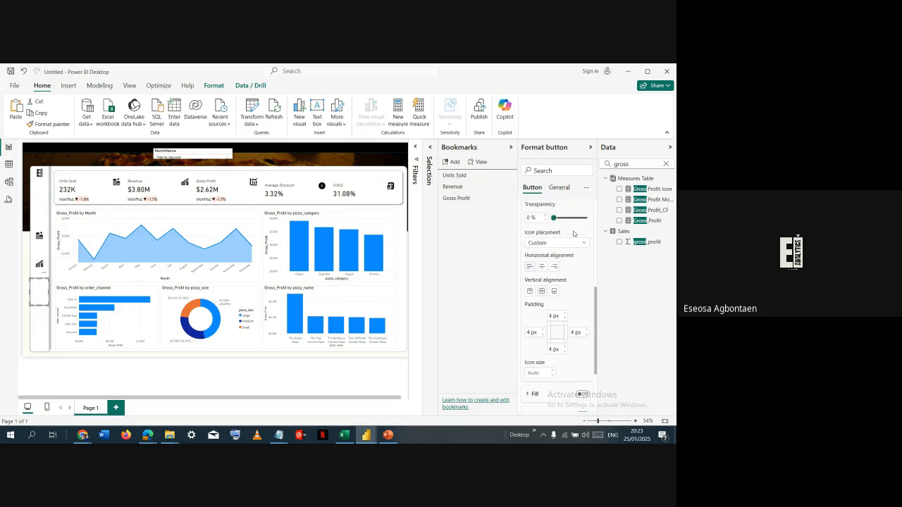
pyautogui.scroll(2, 574, 234)
pyautogui.click(574, 233)
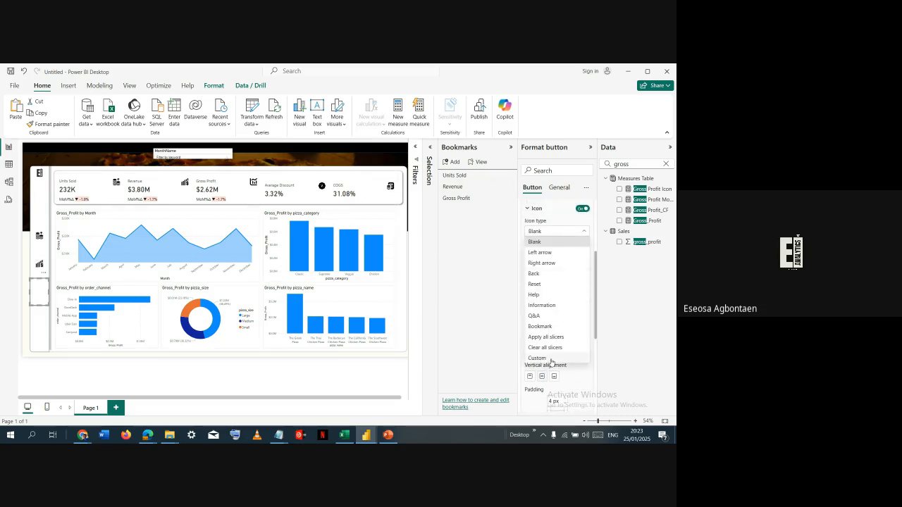
pyautogui.click(564, 360)
pyautogui.click(561, 248)
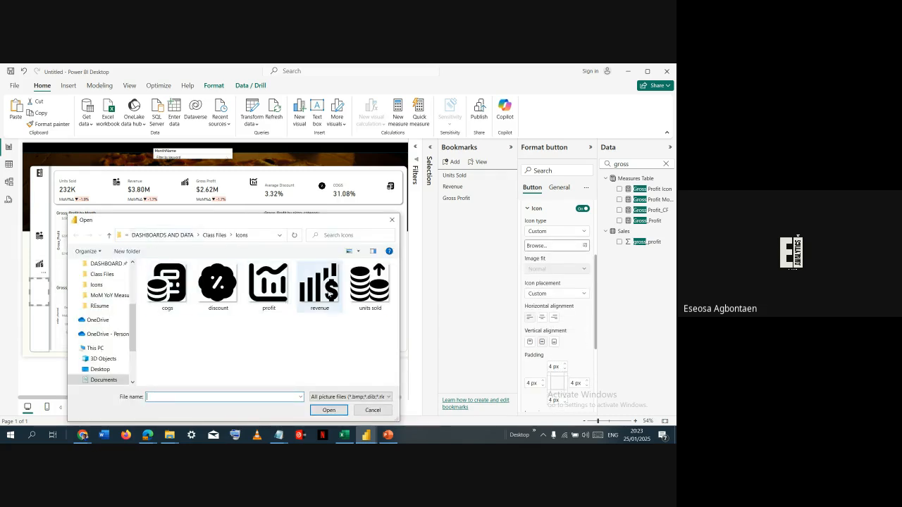
pyautogui.doubleClick(280, 286)
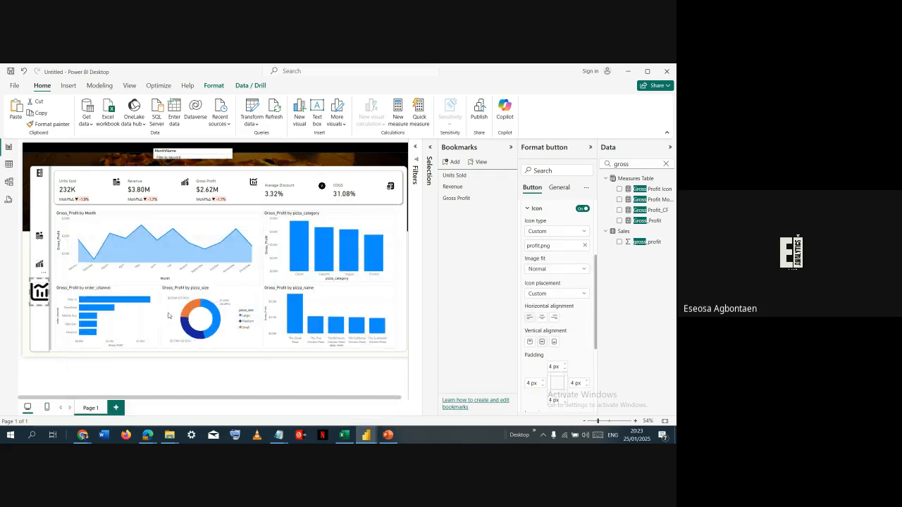
# - Set the icon size of the bottom sidebar button to 30
pyautogui.scroll(-4, 549, 328)
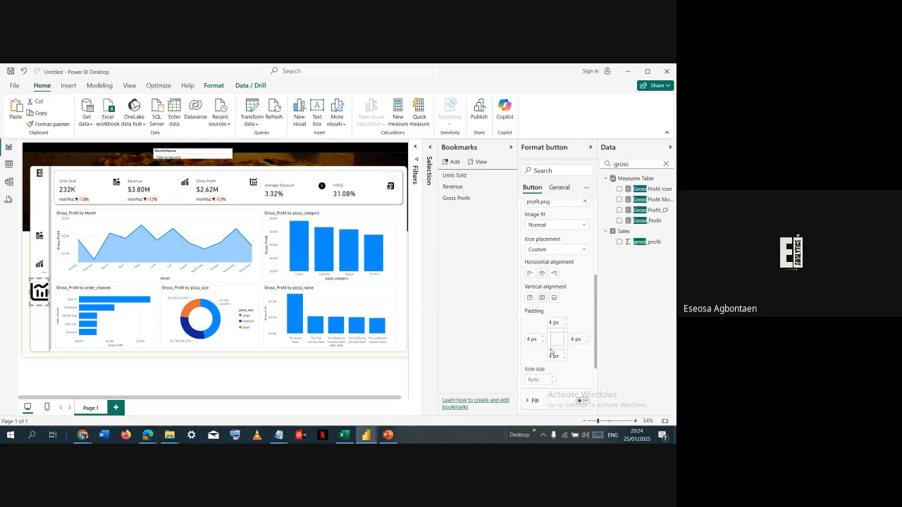
pyautogui.click(538, 291)
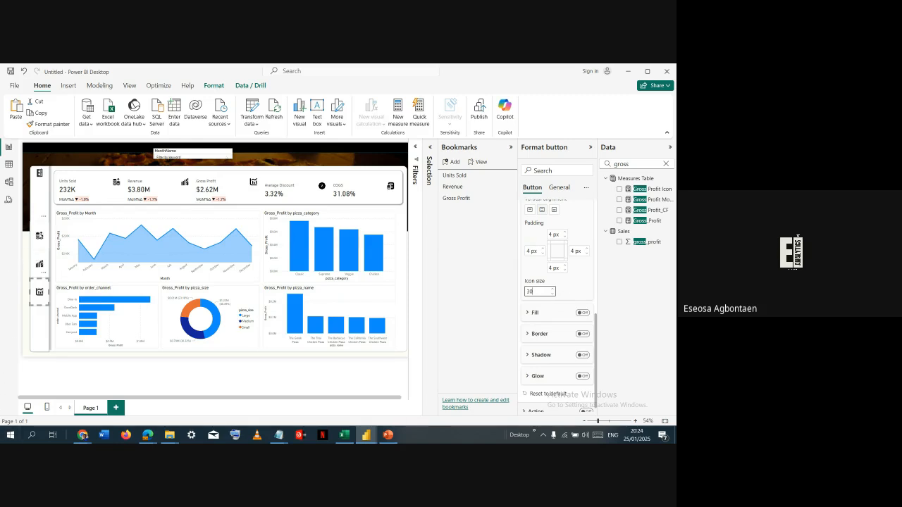
pyautogui.press('Return')
# - Turn on the action for the top sidebar button with the units sold icon and show its action settings
pyautogui.click(40, 235)
pyautogui.scroll(2, 556, 203)
pyautogui.scroll(3, 554, 234)
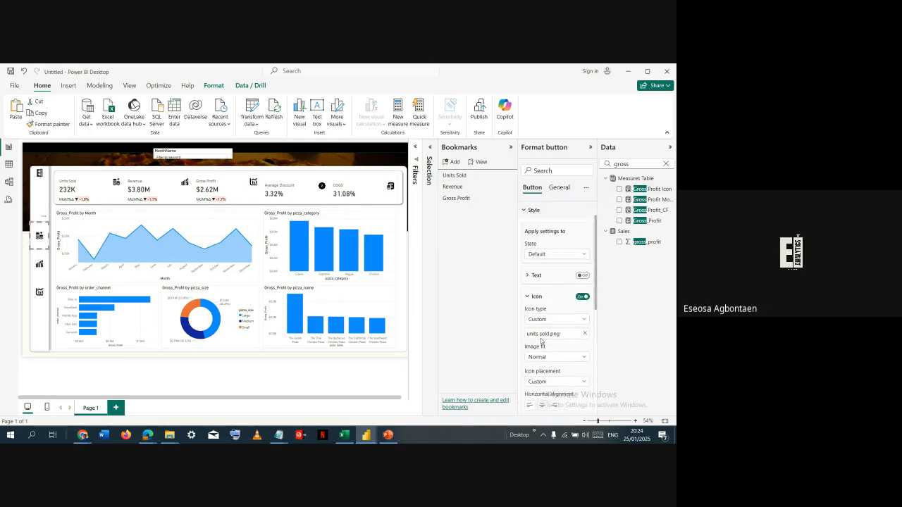
pyautogui.click(535, 297)
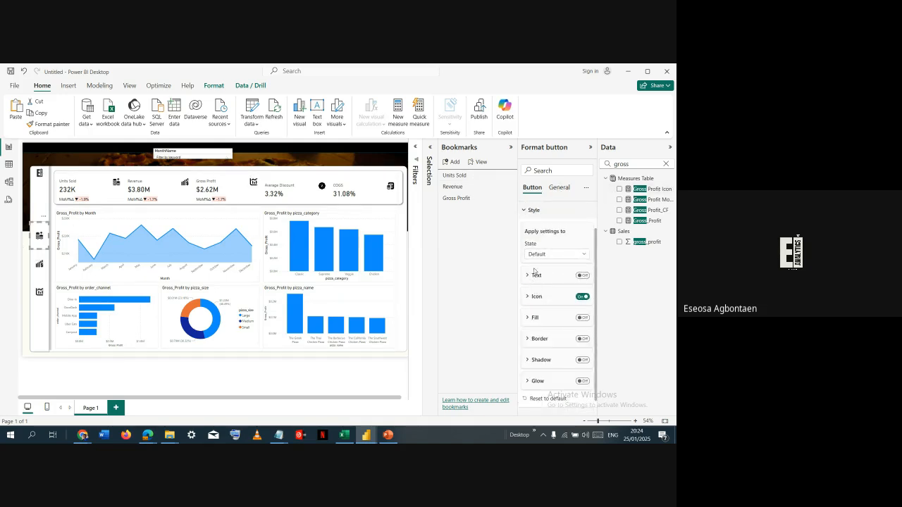
pyautogui.scroll(1, 536, 264)
pyautogui.click(534, 246)
pyautogui.click(552, 263)
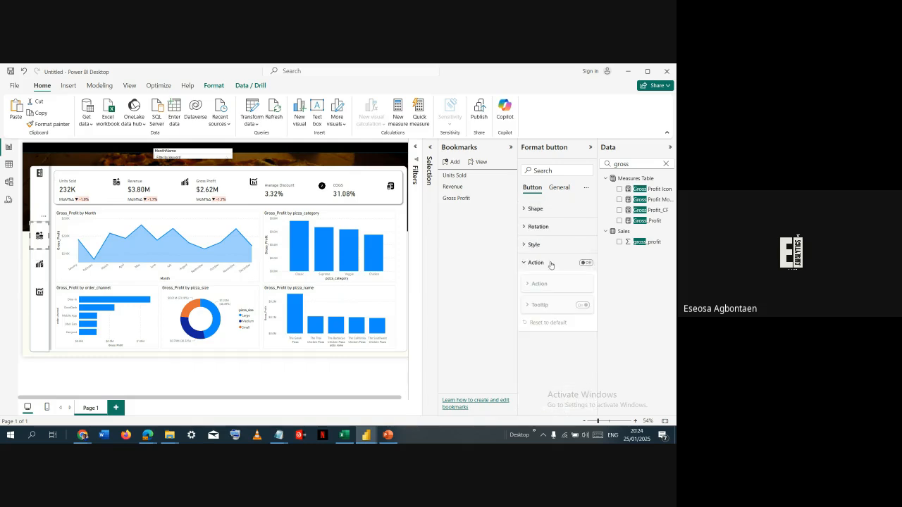
pyautogui.click(579, 267)
pyautogui.click(581, 265)
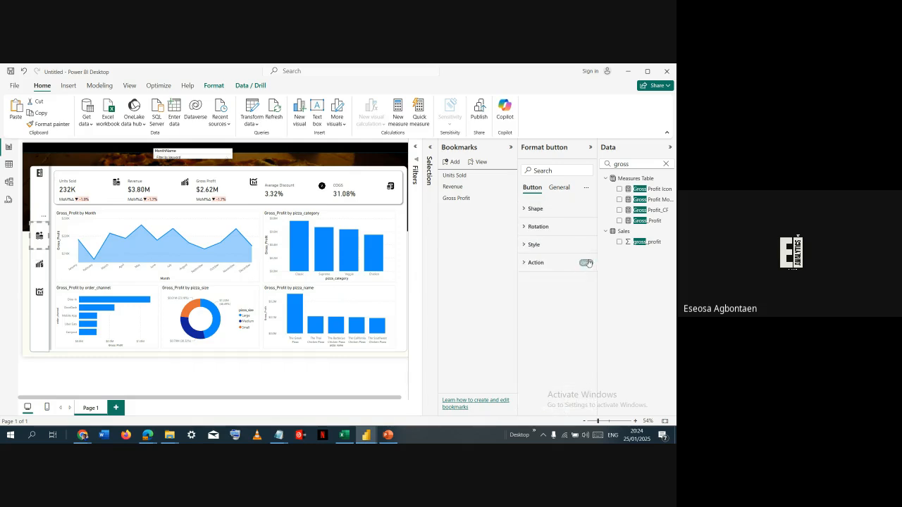
pyautogui.click(530, 264)
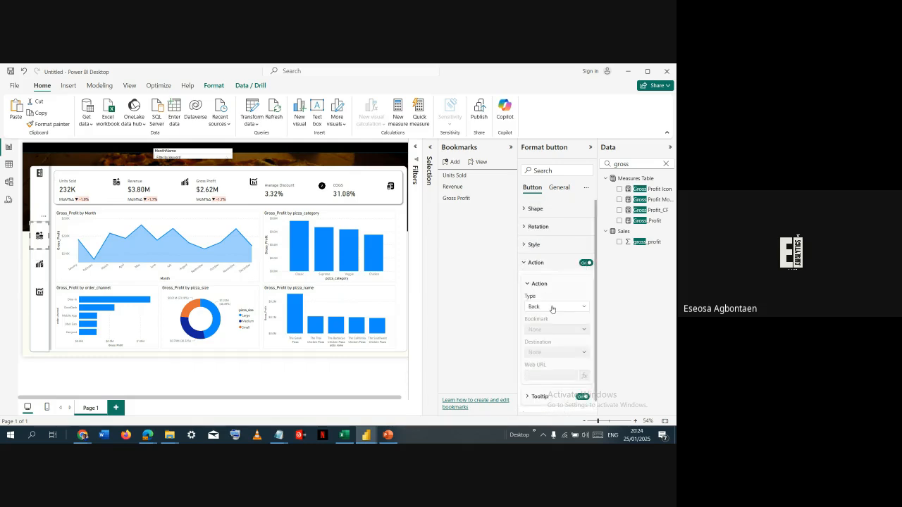
# - Set the top button's action type to Bookmark and link it to the Units Sold bookmark
pyautogui.click(551, 307)
pyautogui.click(554, 329)
pyautogui.click(554, 331)
pyautogui.click(554, 351)
# - Turn on the action for the middle sidebar button and link it to the Revenue bookmark
pyautogui.click(45, 273)
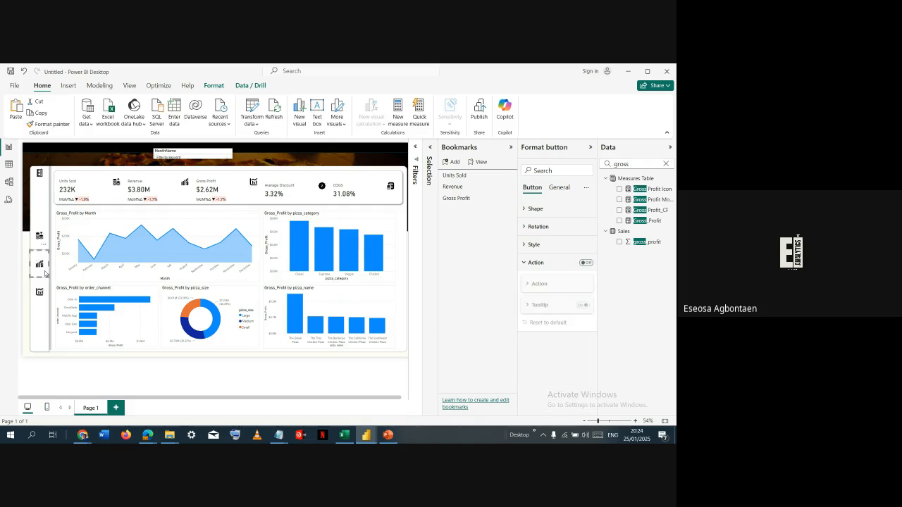
pyautogui.click(585, 263)
pyautogui.click(557, 308)
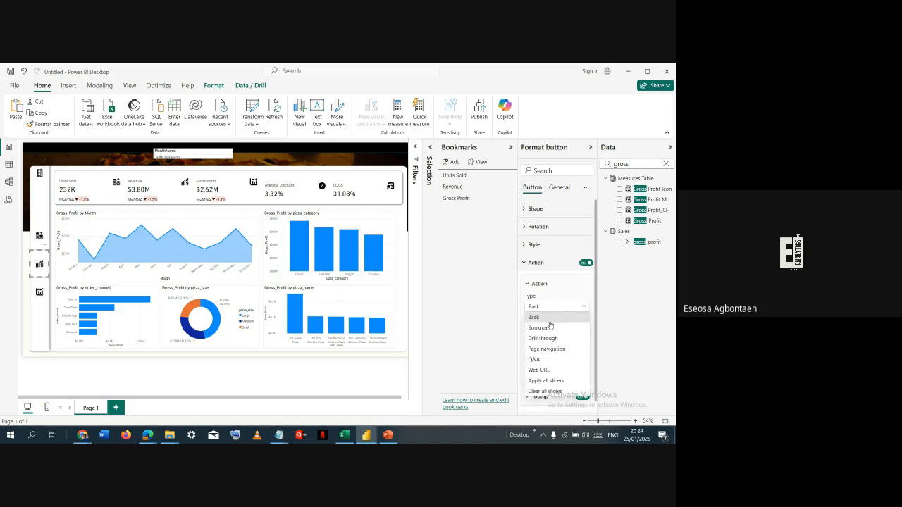
pyautogui.click(551, 327)
pyautogui.click(556, 329)
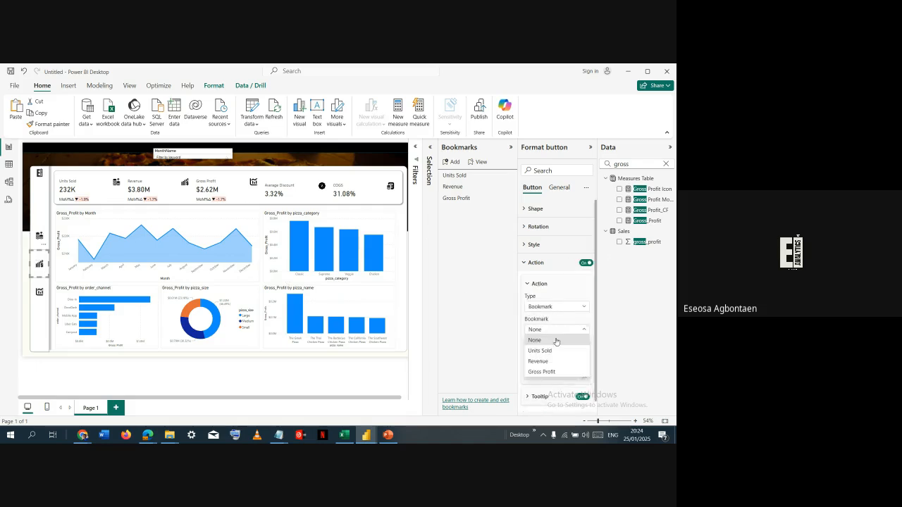
pyautogui.click(553, 360)
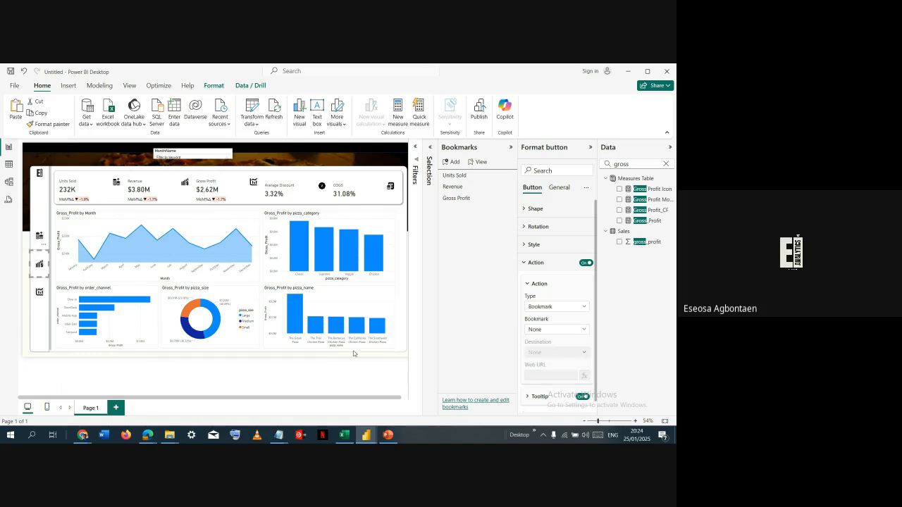
# - Turn on the action for the bottom sidebar button and link it to the Gross Profit bookmark
pyautogui.click(40, 292)
pyautogui.click(586, 262)
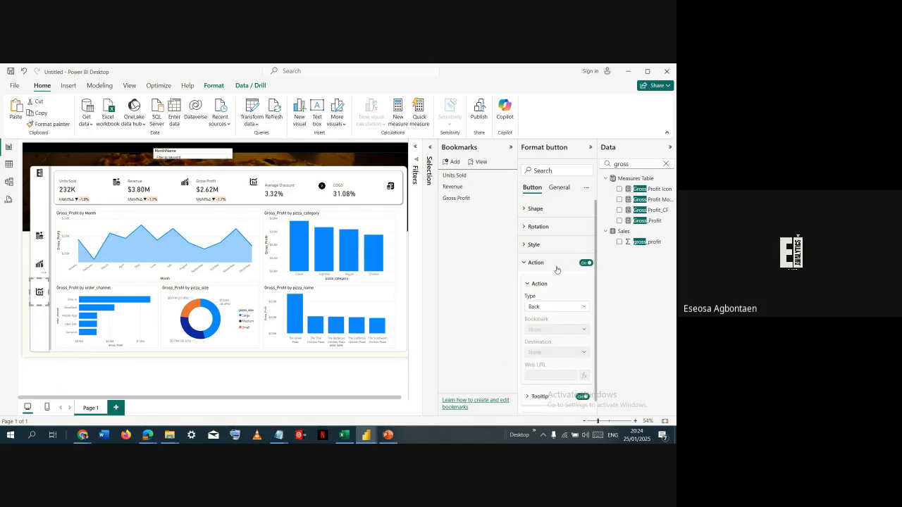
pyautogui.click(556, 307)
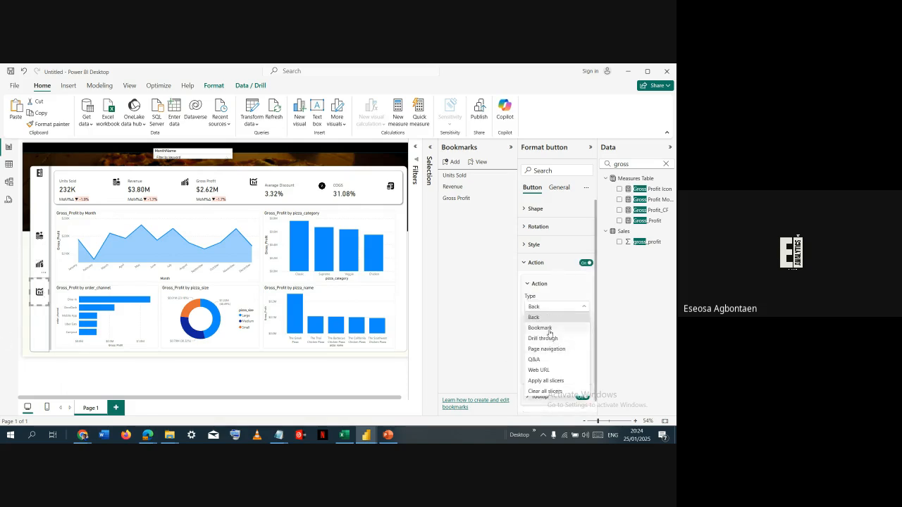
pyautogui.click(554, 328)
pyautogui.click(556, 329)
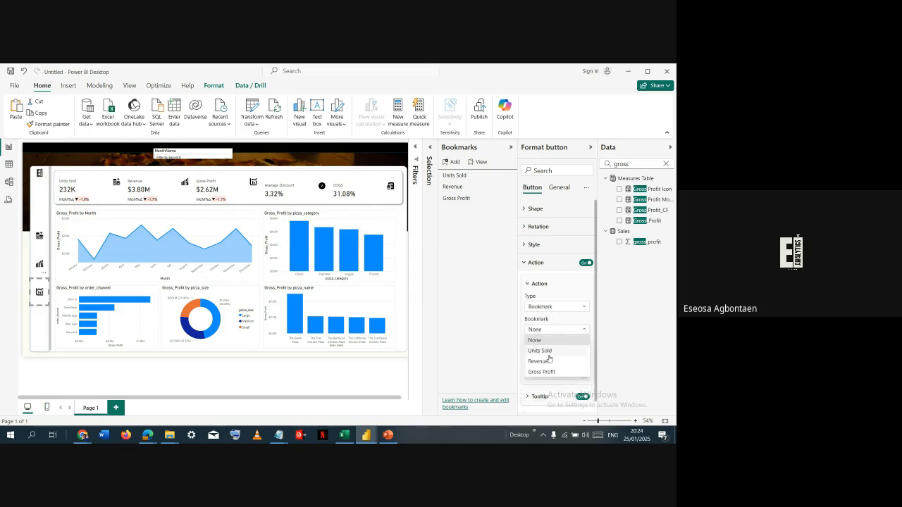
pyautogui.click(548, 372)
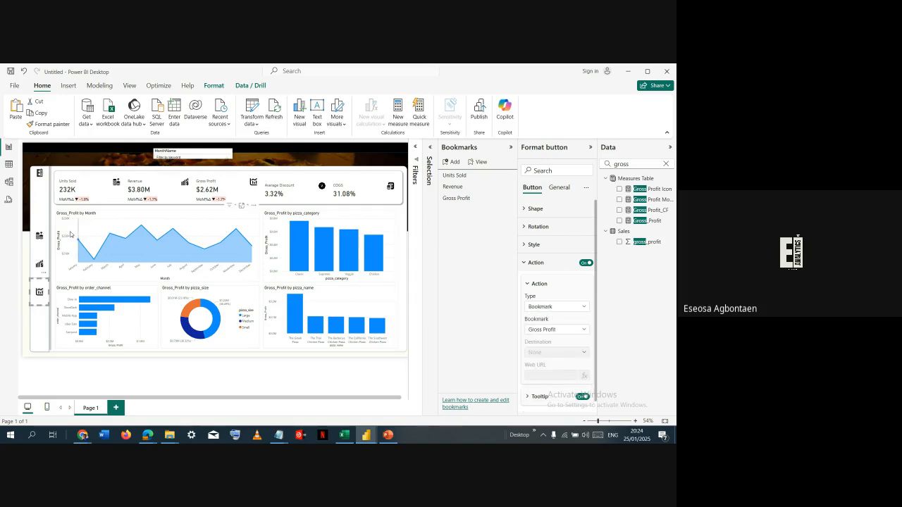
# - Test the sidebar buttons by switching the dashboard to Units Sold, Revenue, Gross Profit and back to Units Sold
pyautogui.click(40, 200)
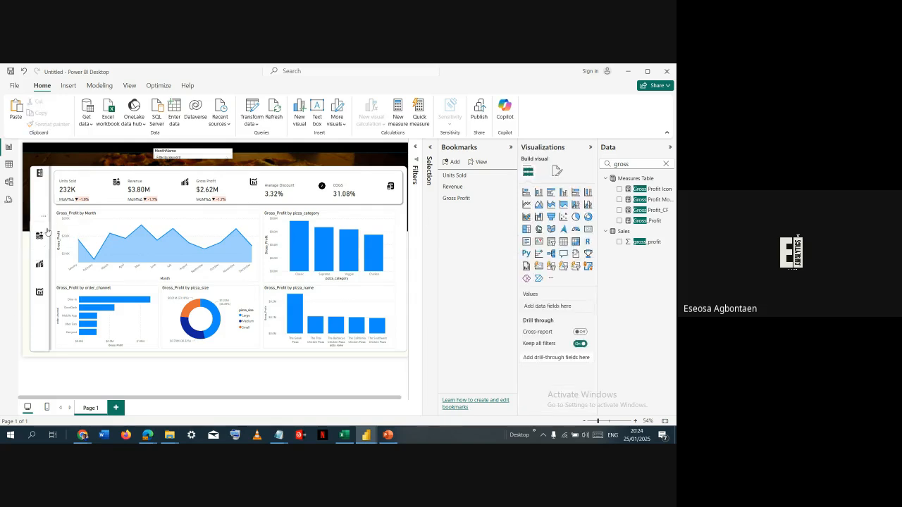
pyautogui.keyDown('ctrl'); pyautogui.click(43, 235); pyautogui.keyUp('ctrl')
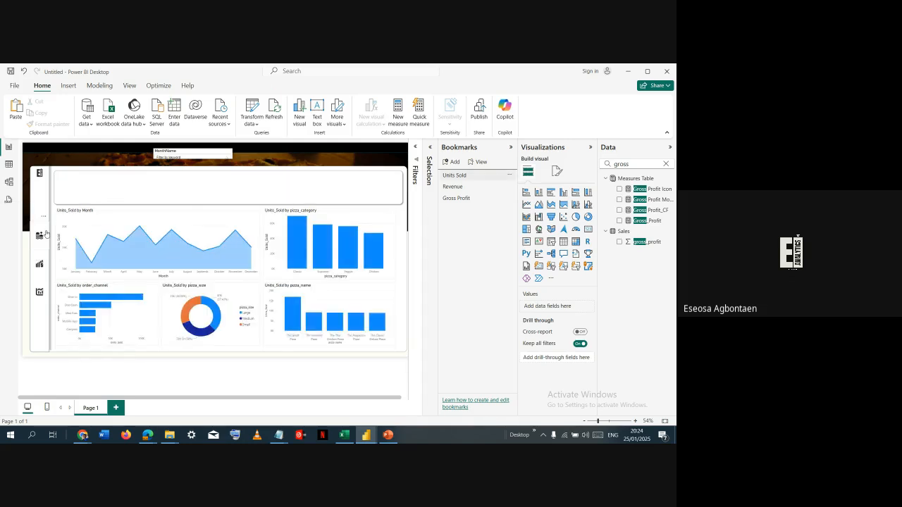
pyautogui.keyDown('ctrl'); pyautogui.click(46, 264); pyautogui.keyUp('ctrl')
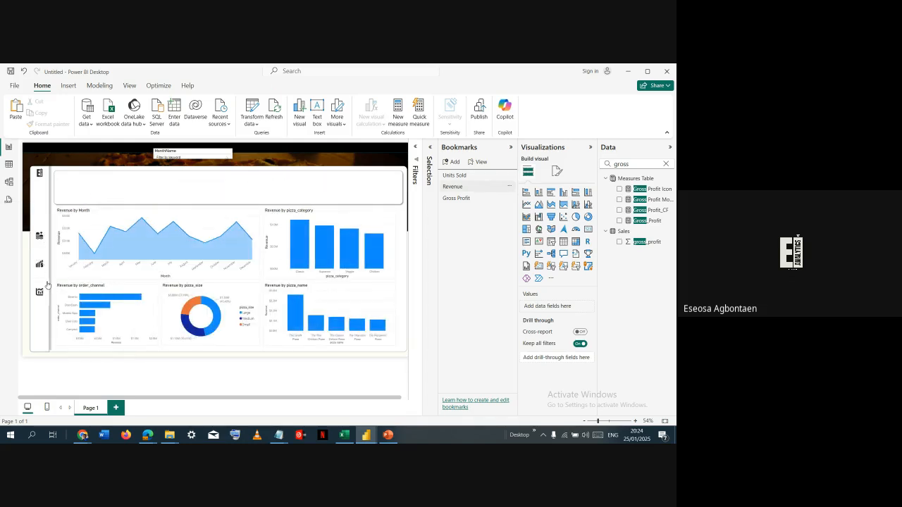
pyautogui.keyDown('ctrl'); pyautogui.click(45, 286); pyautogui.keyUp('ctrl')
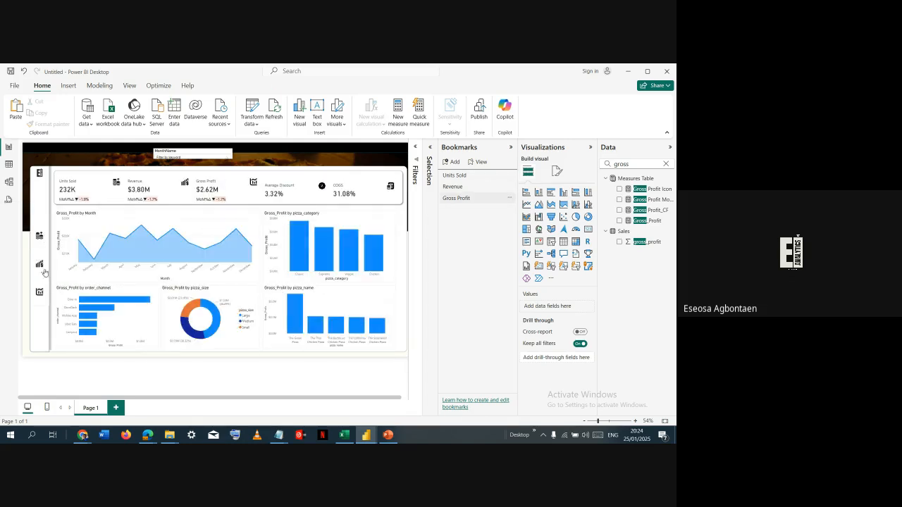
pyautogui.keyDown('ctrl'); pyautogui.click(40, 237); pyautogui.keyUp('ctrl')
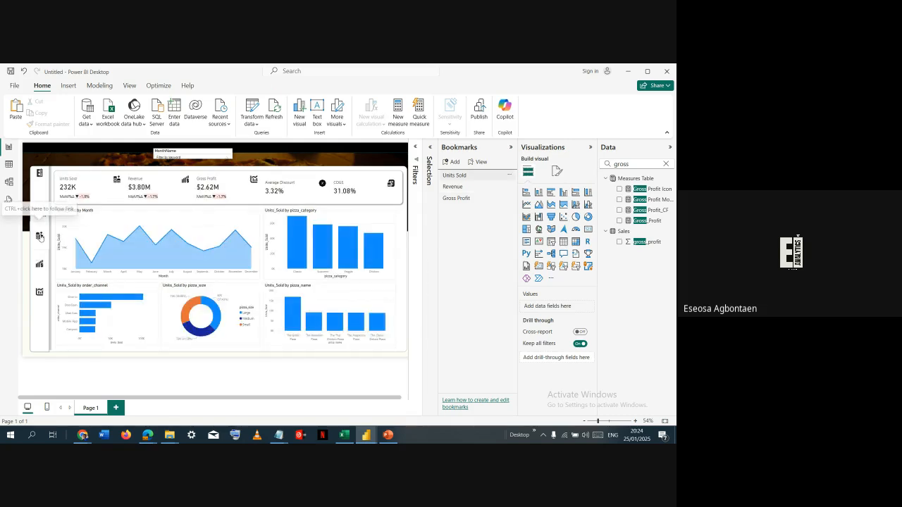
# - Switch to the finished Portfolio Dashboard report and view how its Revenue, Gross Profit and Units Sold pages highlight the selected card and sidebar button
pyautogui.hotkey('alt', 'Tab')
pyautogui.click(427, 164)
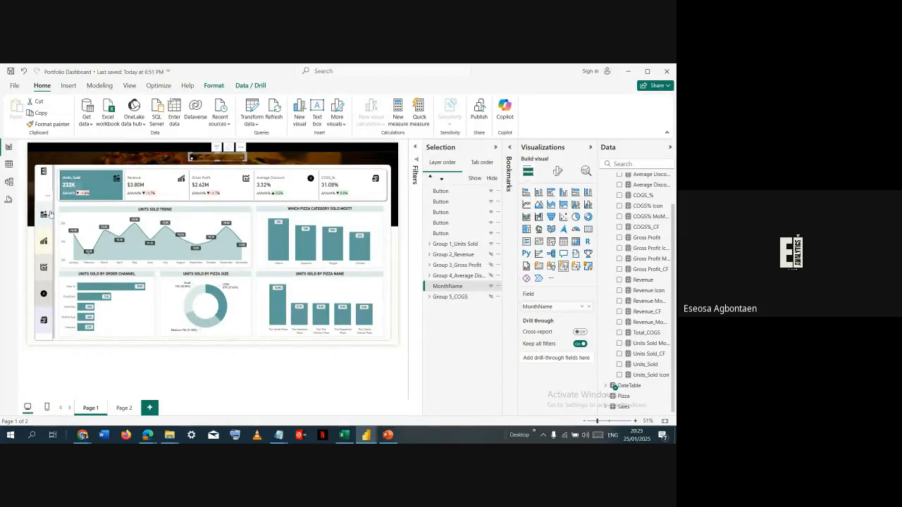
pyautogui.keyDown('ctrl'); pyautogui.click(45, 241); pyautogui.keyUp('ctrl')
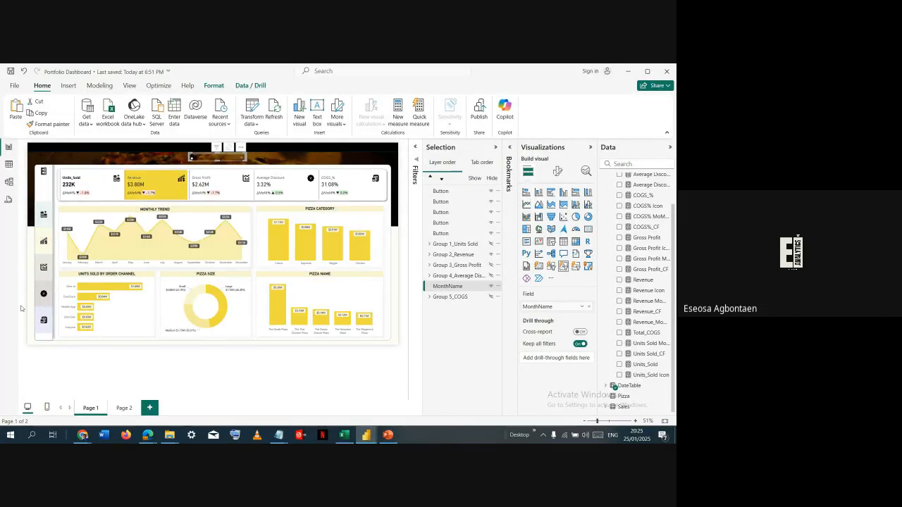
pyautogui.keyDown('ctrl'); pyautogui.click(45, 268); pyautogui.keyUp('ctrl')
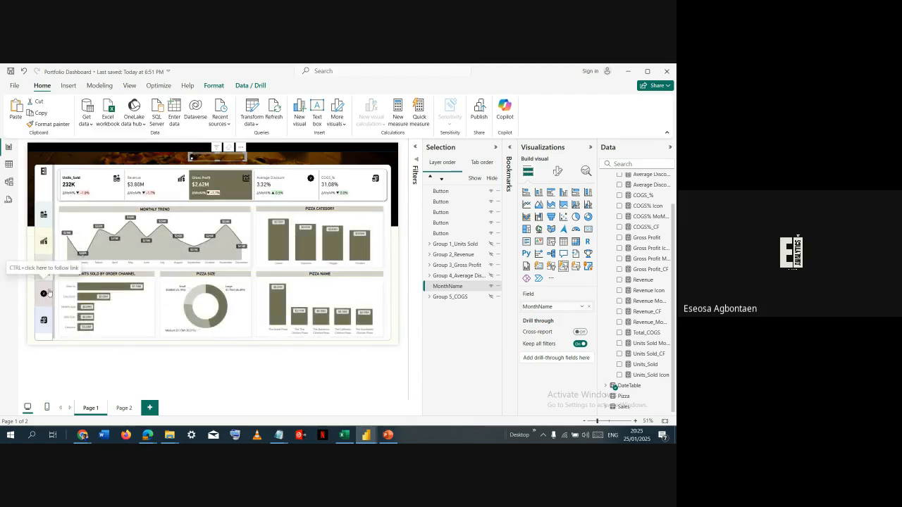
pyautogui.keyDown('ctrl'); pyautogui.click(43, 212); pyautogui.keyUp('ctrl')
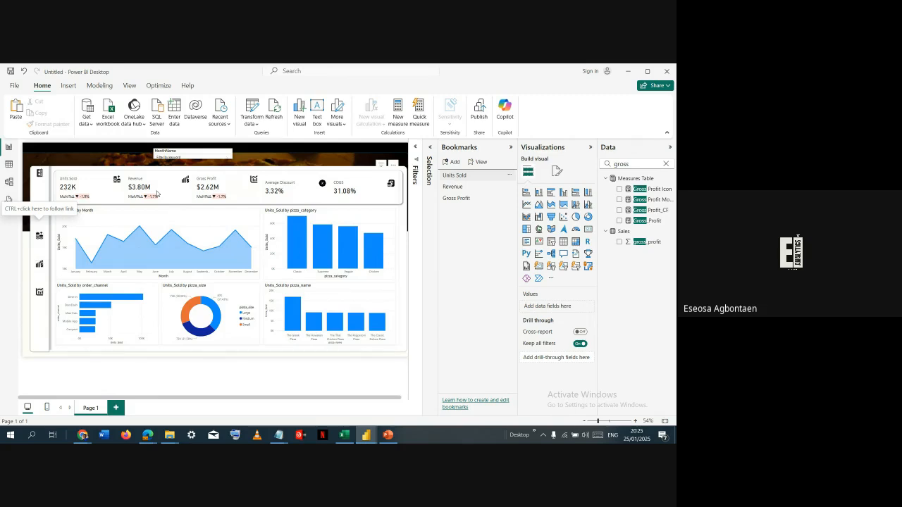
# - In the untitled report's KPI card visual, turn on the card background for the Units Sold series only and colour it light grey
pyautogui.click(156, 194)
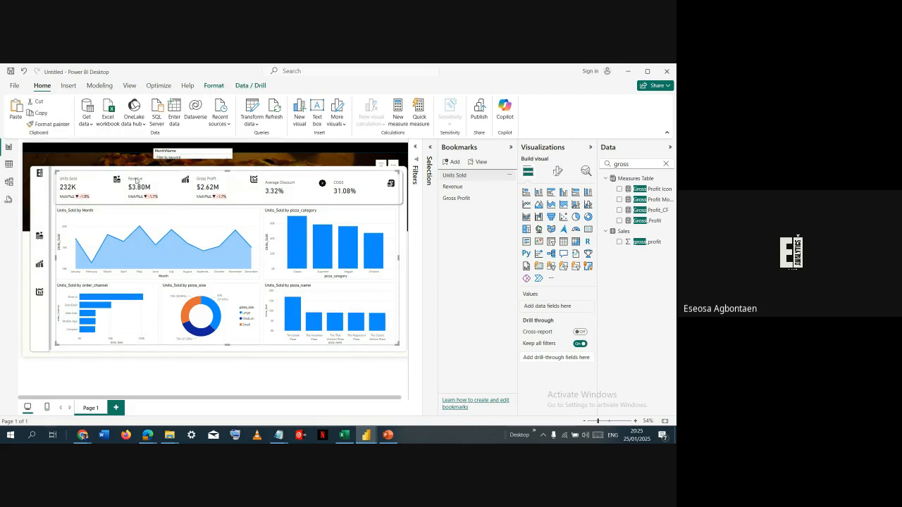
pyautogui.click(136, 181)
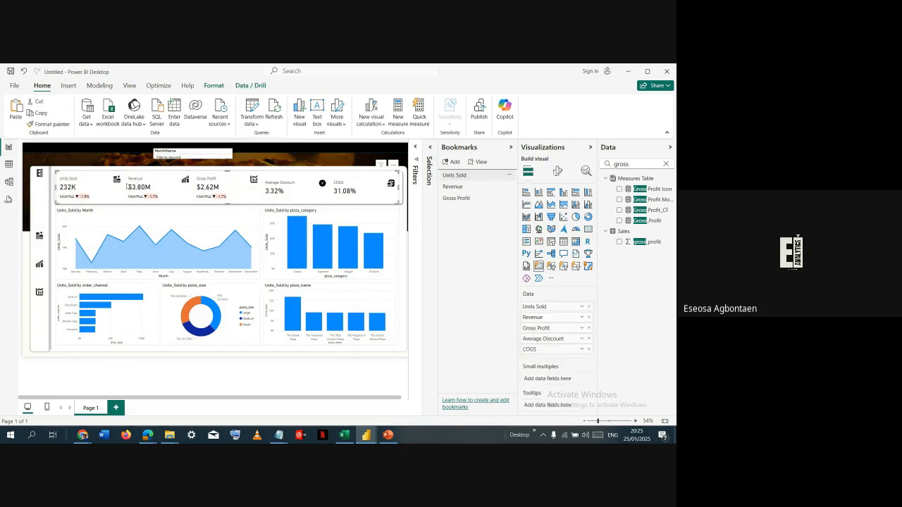
pyautogui.click(559, 173)
pyautogui.click(539, 339)
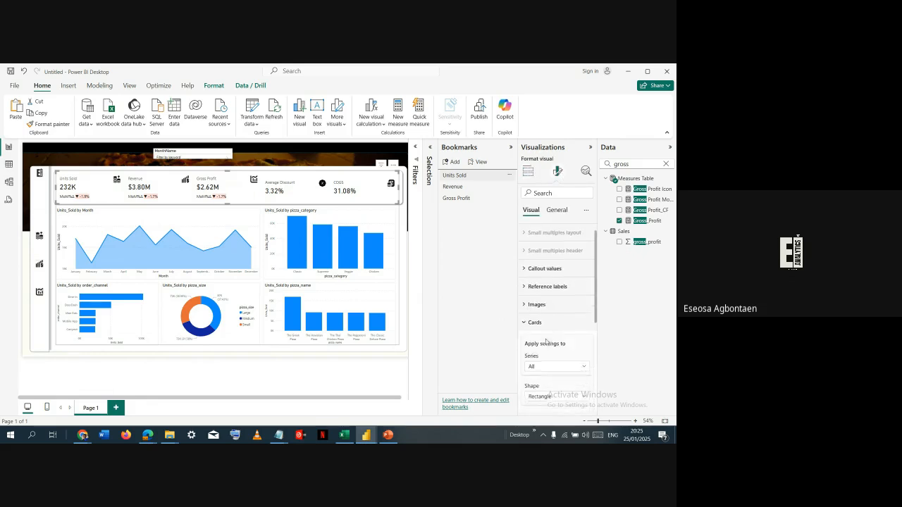
pyautogui.scroll(-3, 546, 342)
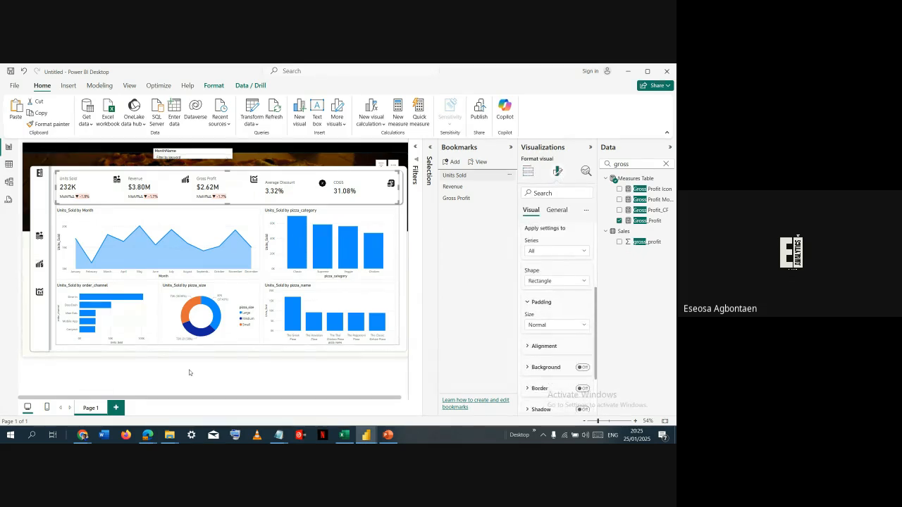
pyautogui.click(572, 251)
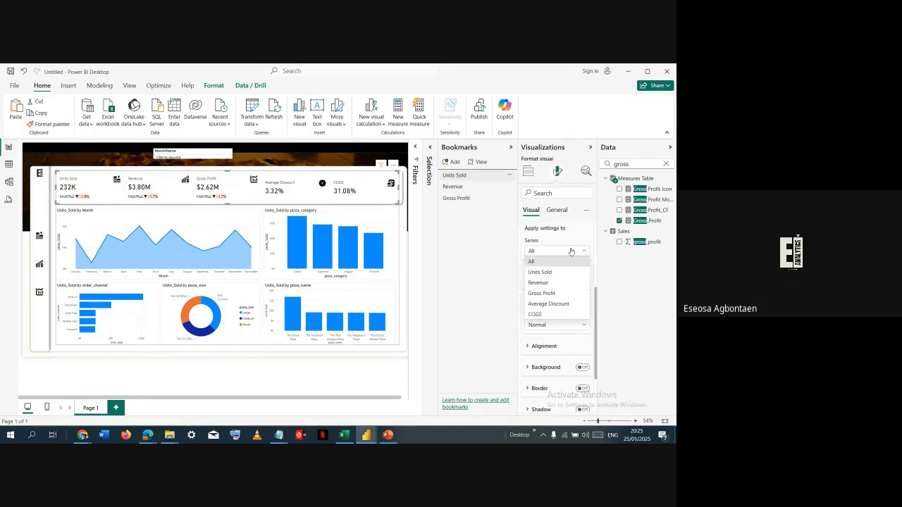
pyautogui.click(562, 272)
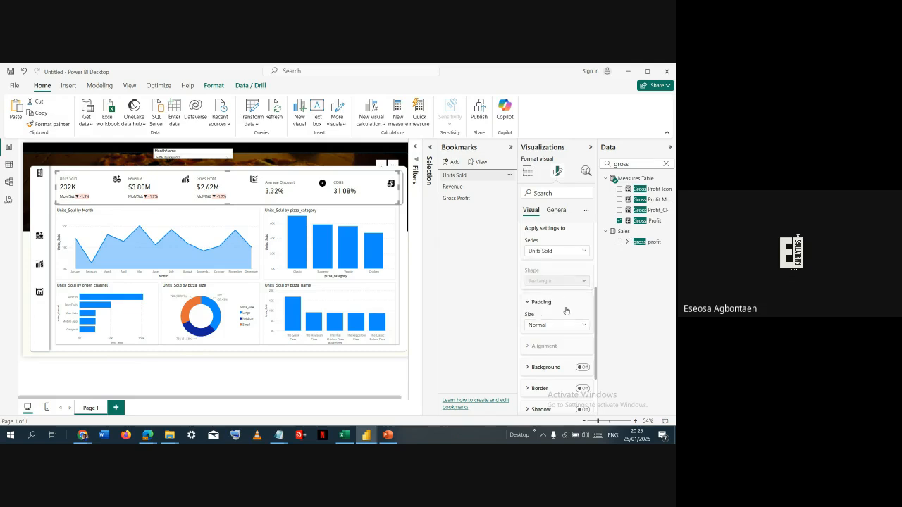
pyautogui.click(583, 368)
pyautogui.click(555, 368)
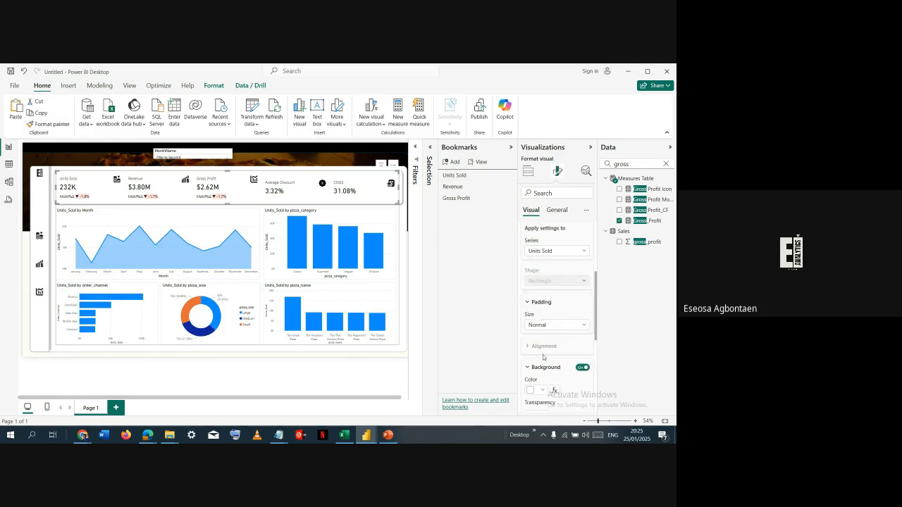
pyautogui.scroll(-2, 540, 367)
pyautogui.scroll(-1, 539, 368)
pyautogui.click(536, 259)
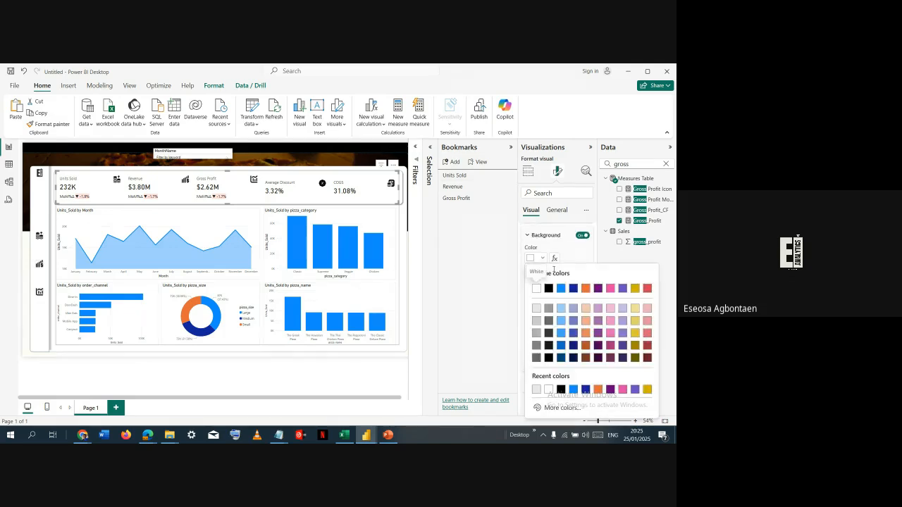
pyautogui.click(537, 309)
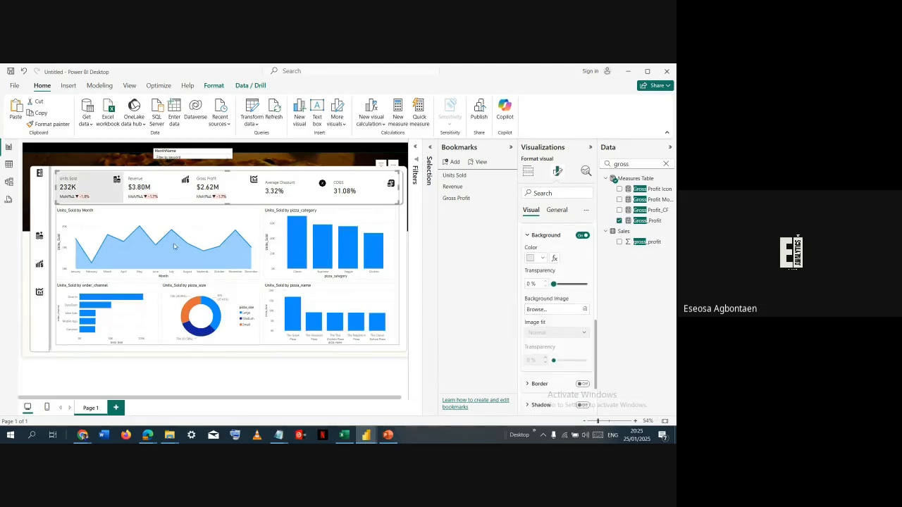
# - Turn on the default-state fill of the Units Sold sidebar button and colour it light grey
pyautogui.click(48, 243)
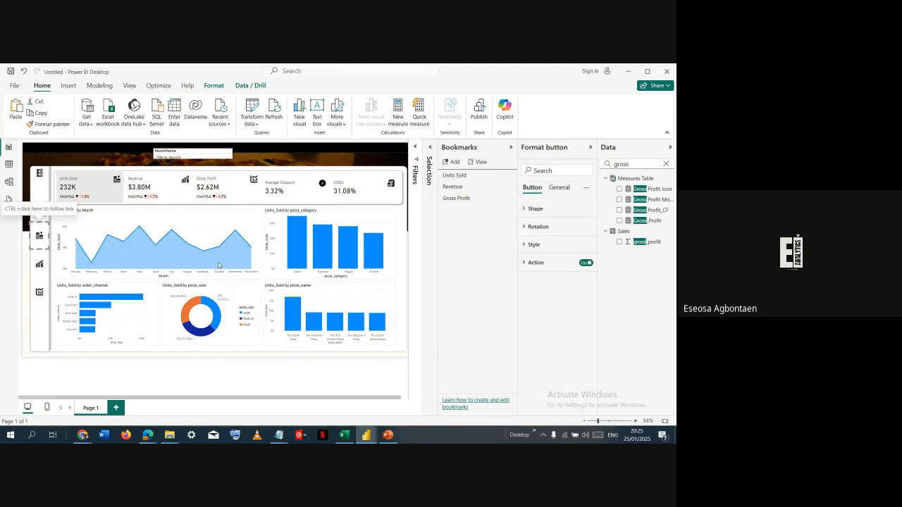
pyautogui.click(552, 246)
pyautogui.scroll(-5, 553, 260)
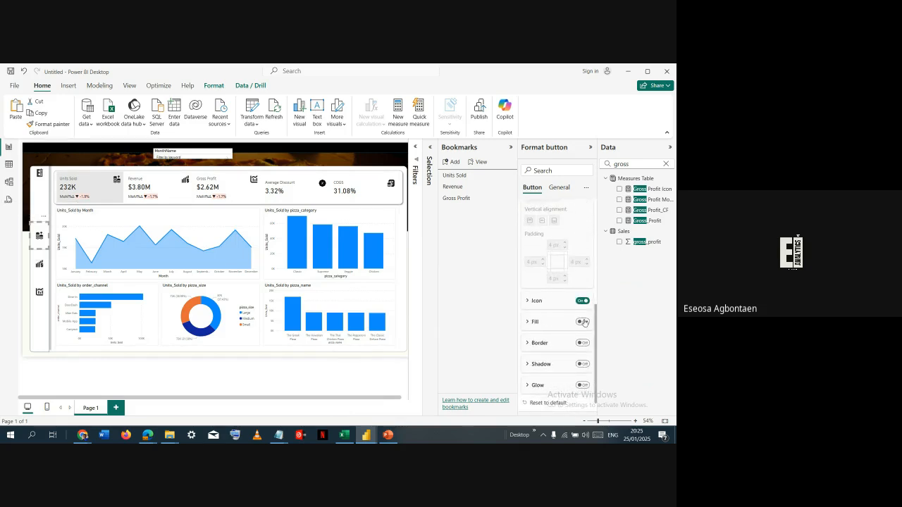
pyautogui.click(583, 322)
pyautogui.click(536, 323)
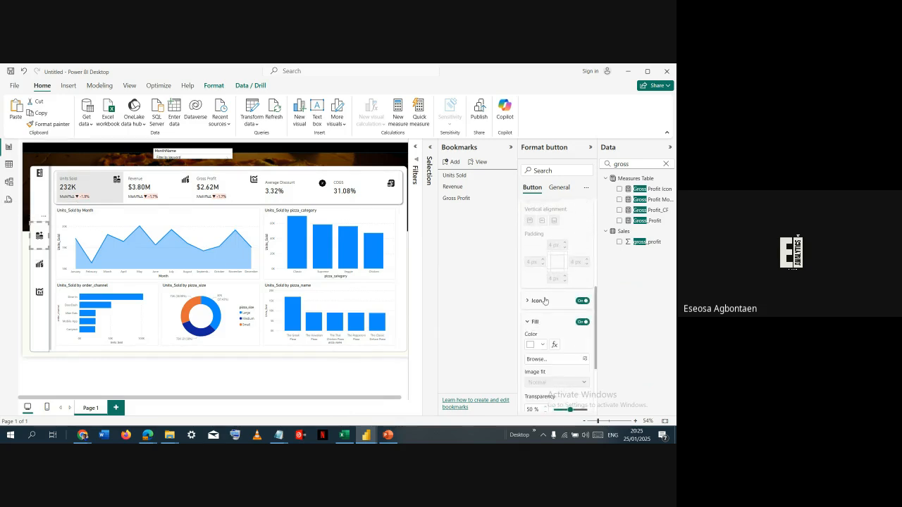
pyautogui.scroll(3, 550, 282)
pyautogui.scroll(3, 550, 280)
pyautogui.click(547, 289)
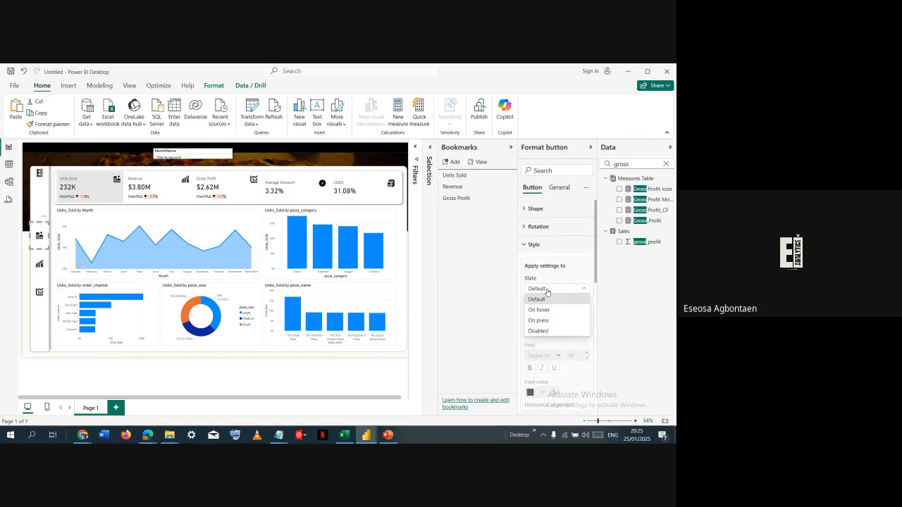
pyautogui.click(558, 273)
pyautogui.scroll(-4, 553, 282)
pyautogui.scroll(3, 552, 282)
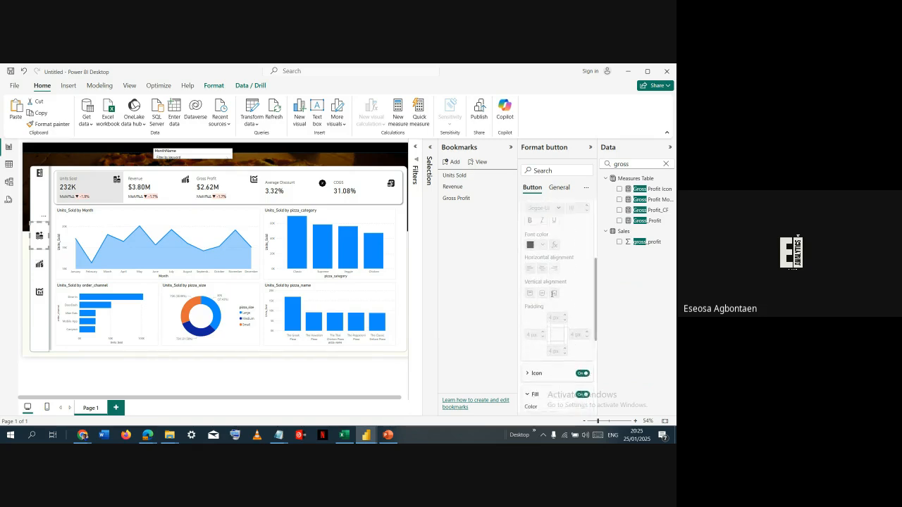
pyautogui.scroll(-5, 546, 289)
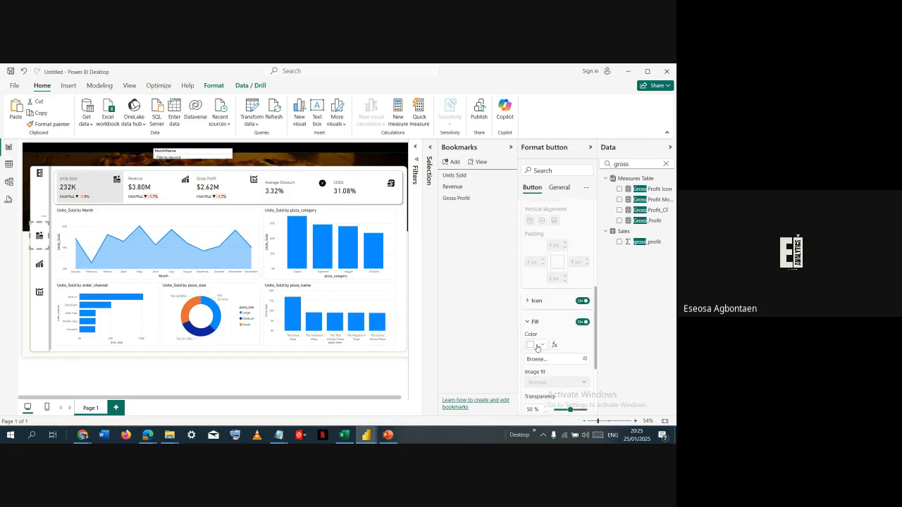
pyautogui.click(538, 346)
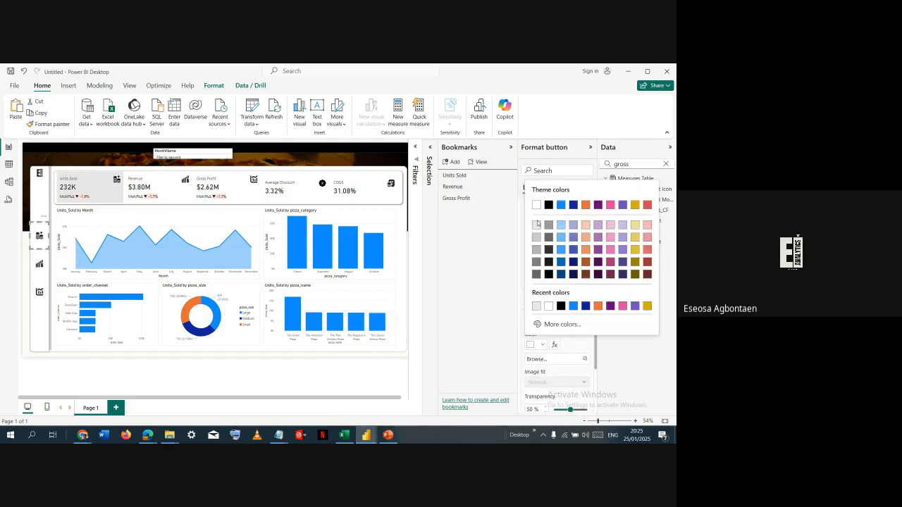
pyautogui.click(537, 223)
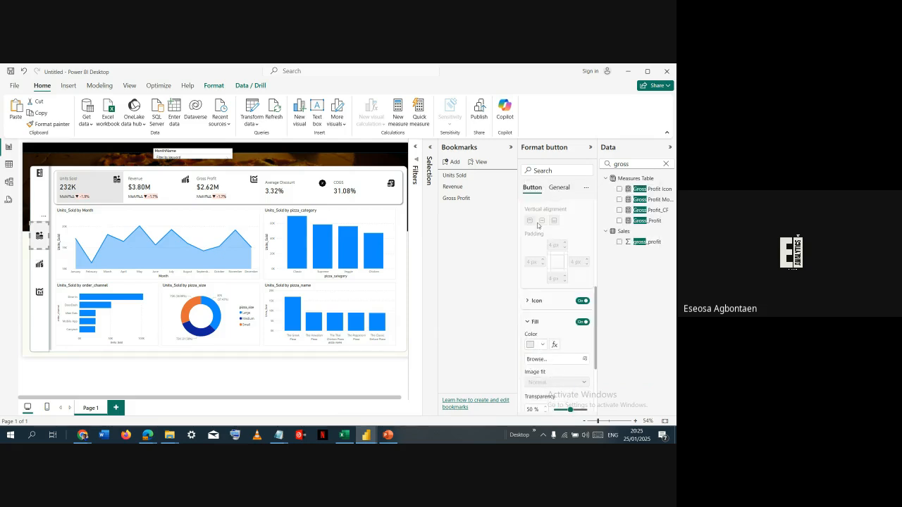
# - Switch the dashboard to Revenue and turn on a light blue card background for the Revenue series only
pyautogui.click(41, 275)
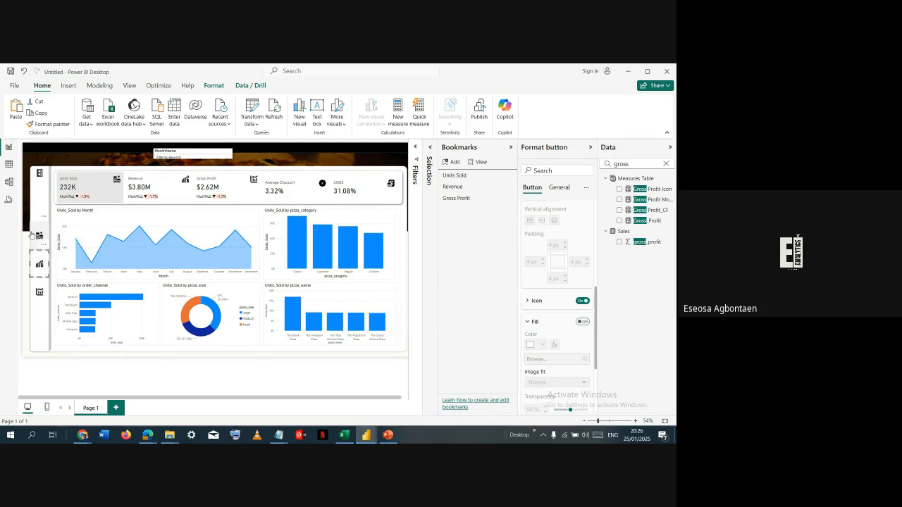
pyautogui.keyDown('ctrl'); pyautogui.click(44, 265); pyautogui.keyUp('ctrl')
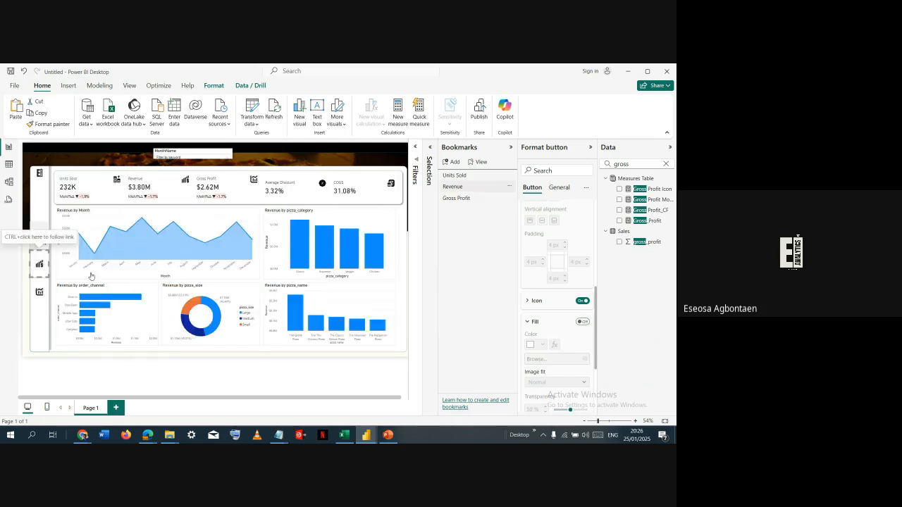
pyautogui.click(150, 193)
pyautogui.click(153, 193)
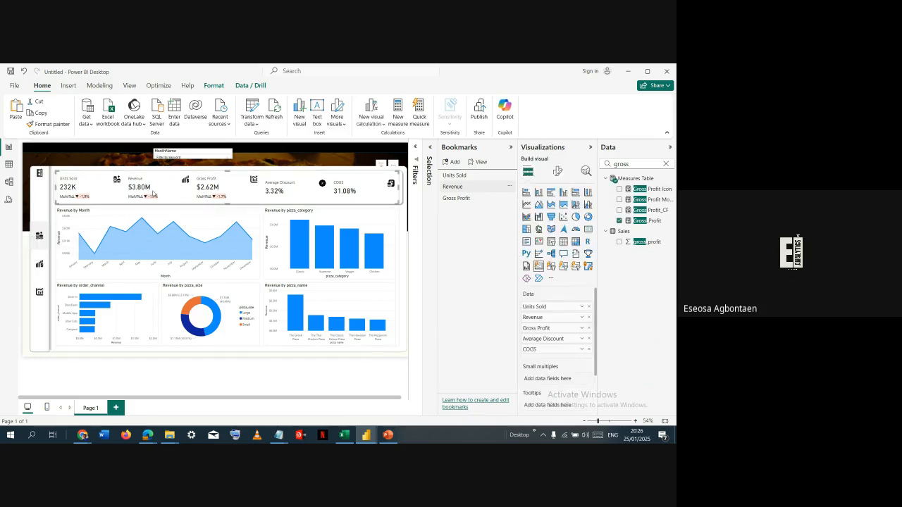
pyautogui.click(557, 172)
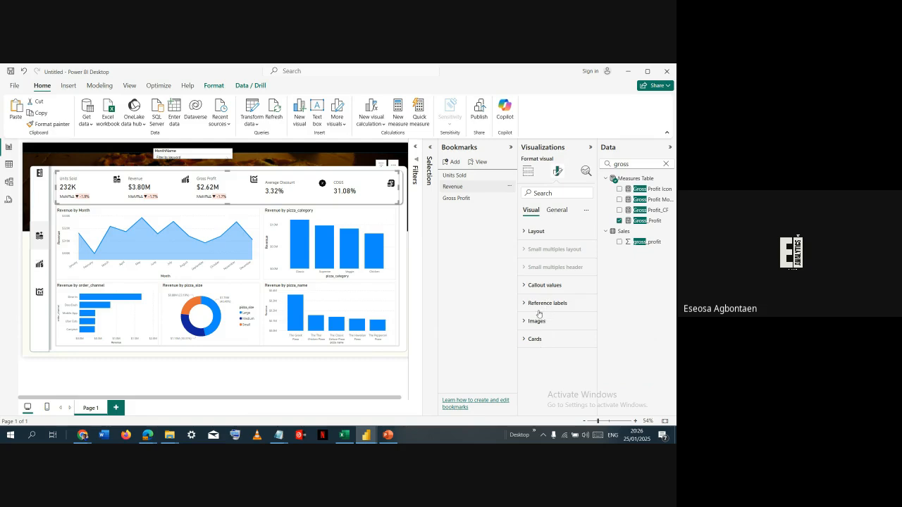
pyautogui.click(539, 339)
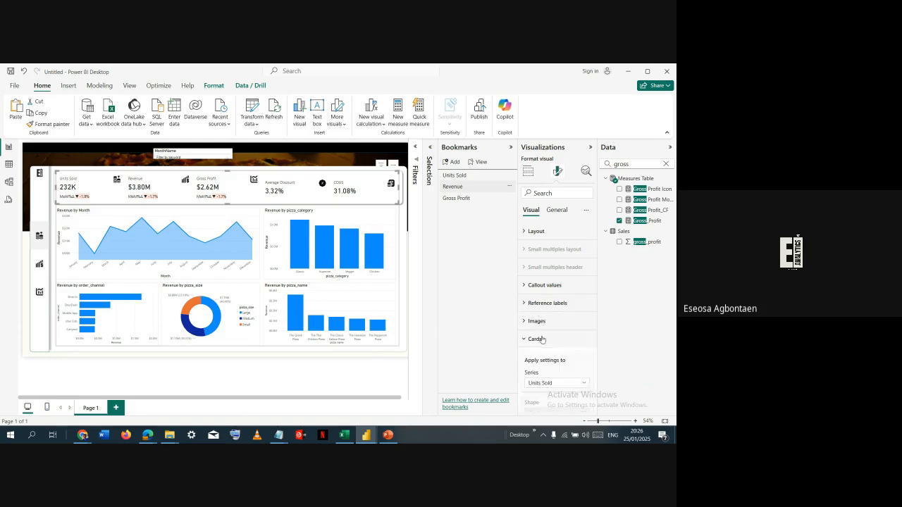
pyautogui.click(564, 296)
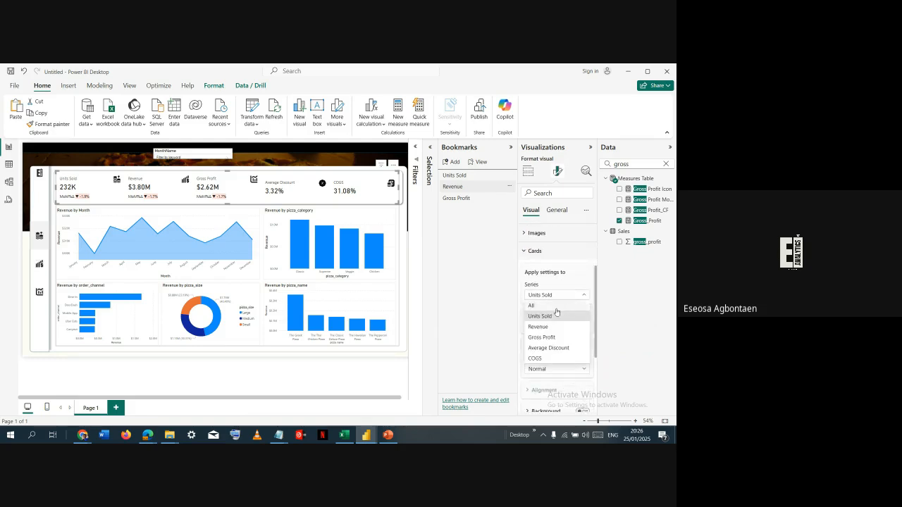
pyautogui.click(549, 331)
pyautogui.scroll(-3, 553, 318)
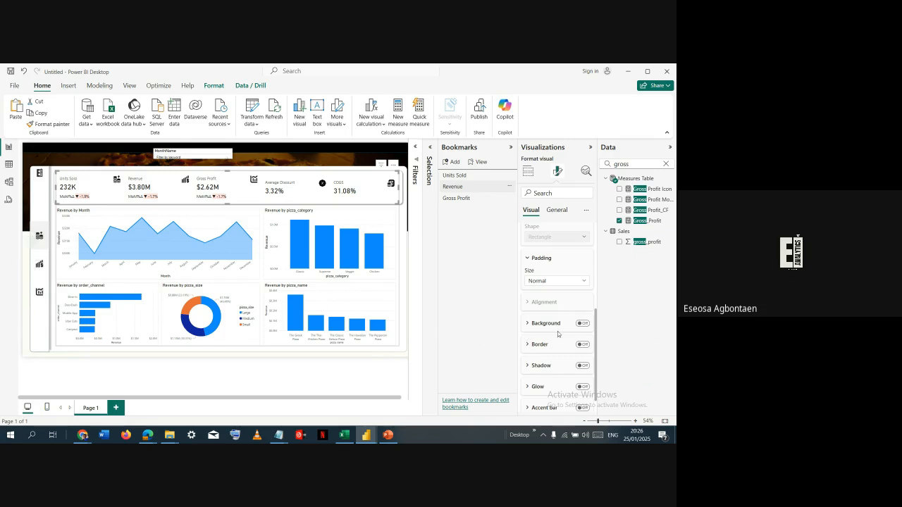
pyautogui.click(581, 324)
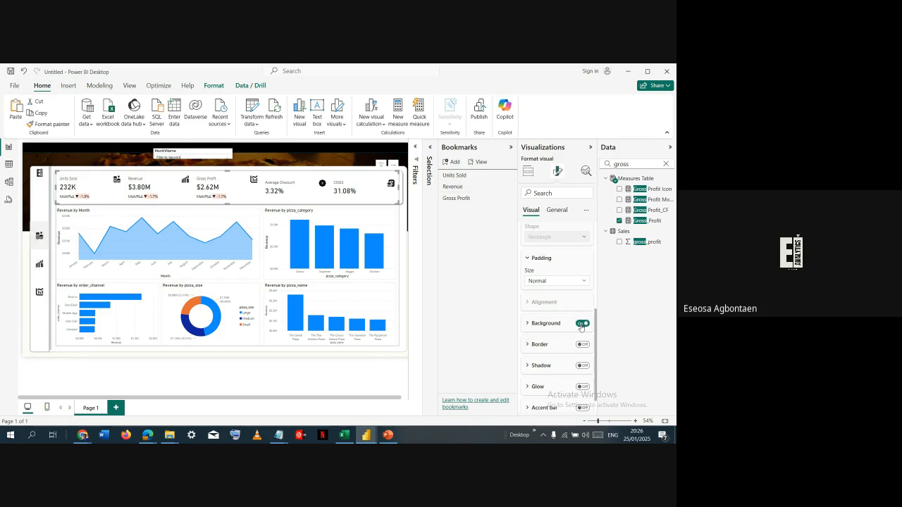
pyautogui.click(543, 347)
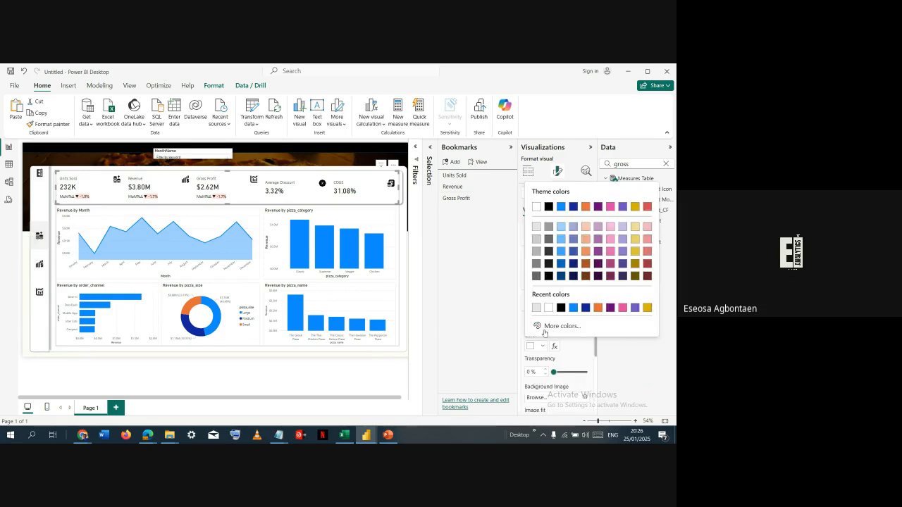
pyautogui.click(560, 226)
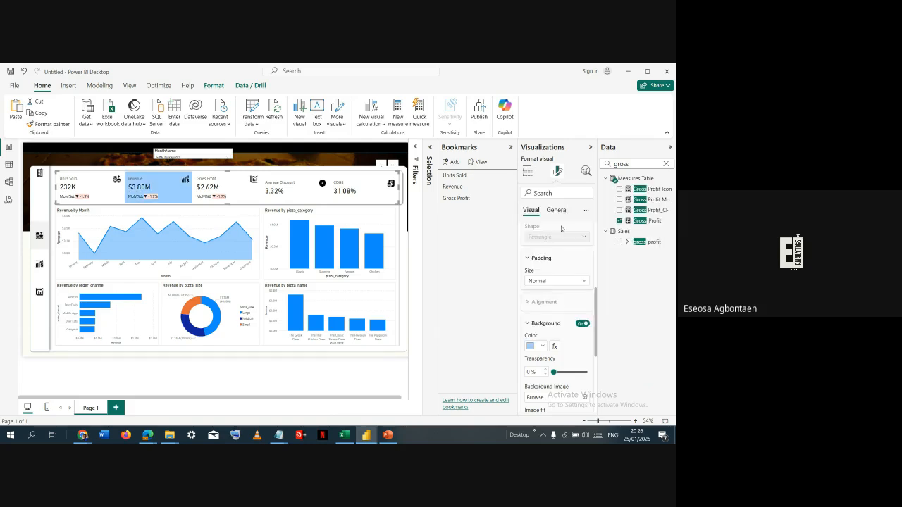
# - Turn on the default-state fill of the Revenue sidebar button, colour it light blue, and check it in the Units Sold and Revenue views
pyautogui.click(44, 268)
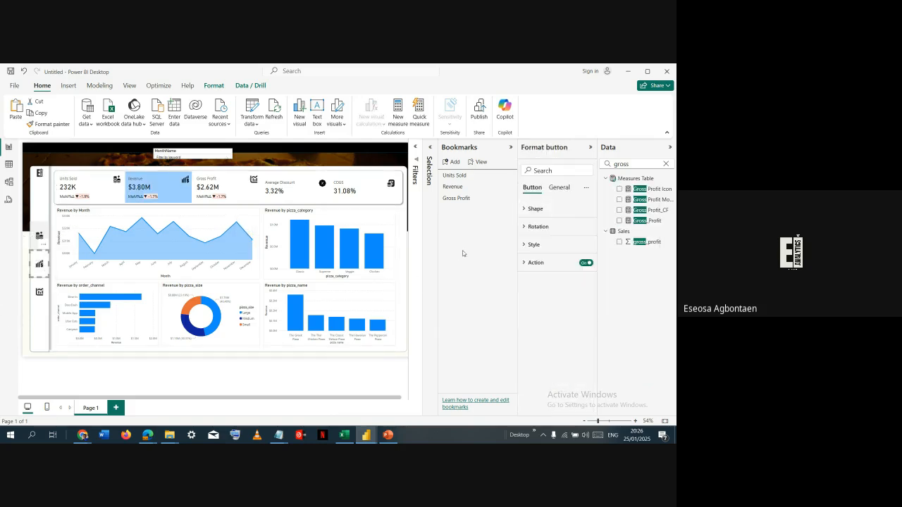
pyautogui.click(531, 245)
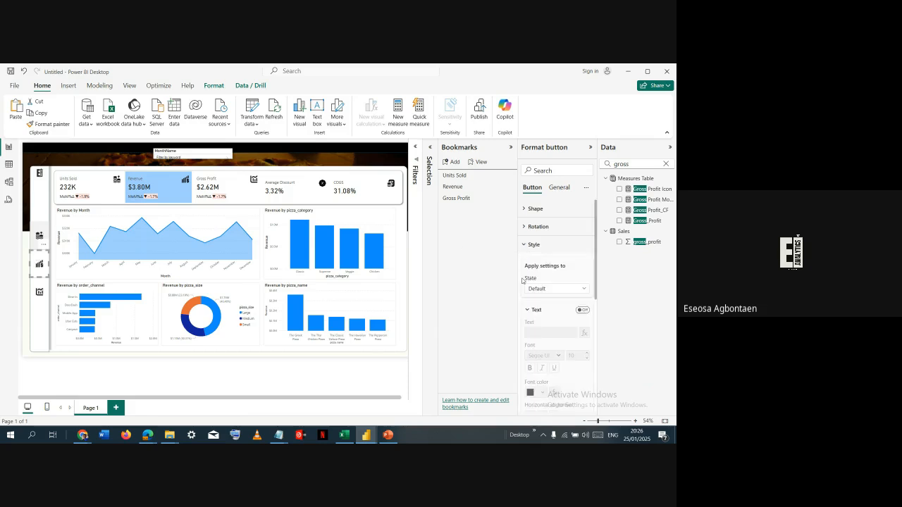
pyautogui.click(565, 288)
pyautogui.click(569, 287)
pyautogui.scroll(-6, 564, 296)
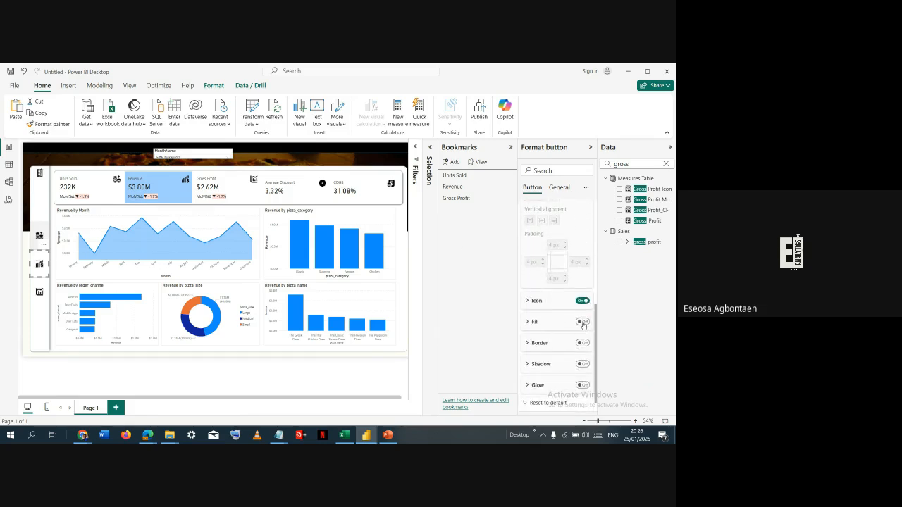
pyautogui.click(583, 322)
pyautogui.click(562, 324)
pyautogui.click(544, 345)
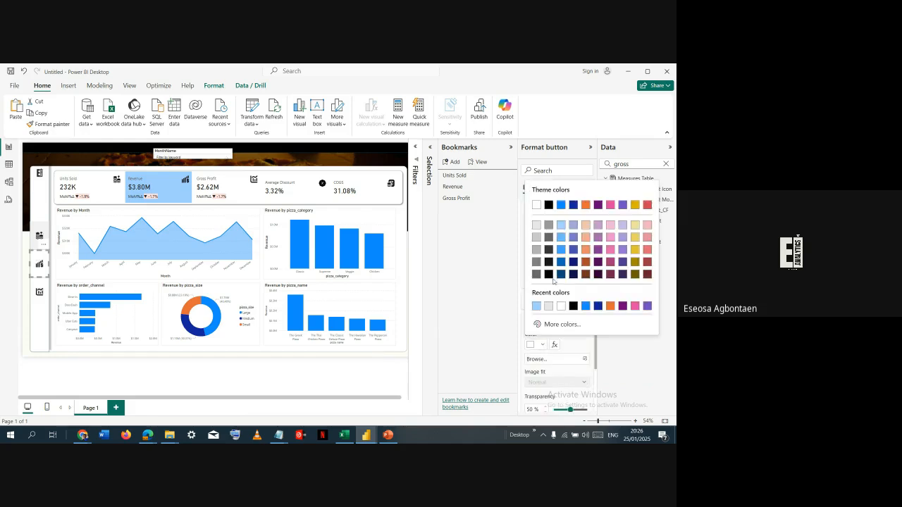
pyautogui.click(562, 225)
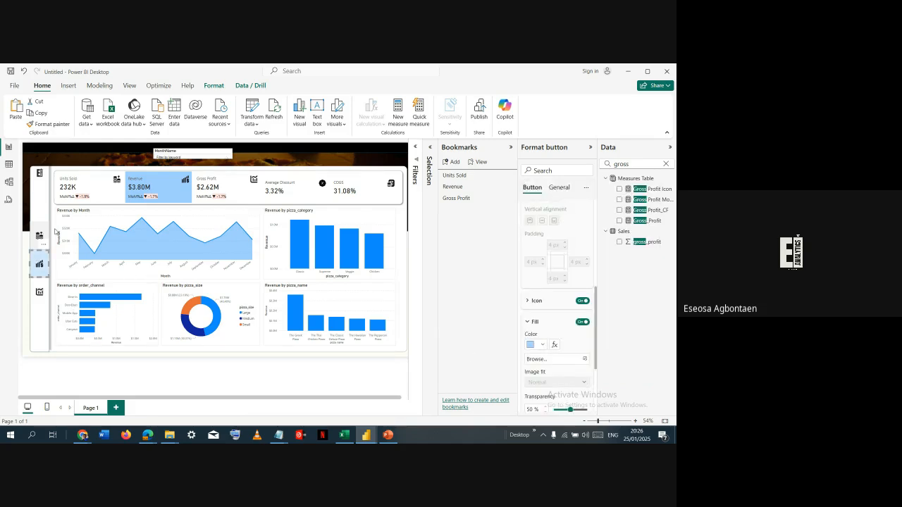
pyautogui.keyDown('ctrl'); pyautogui.click(45, 233); pyautogui.keyUp('ctrl')
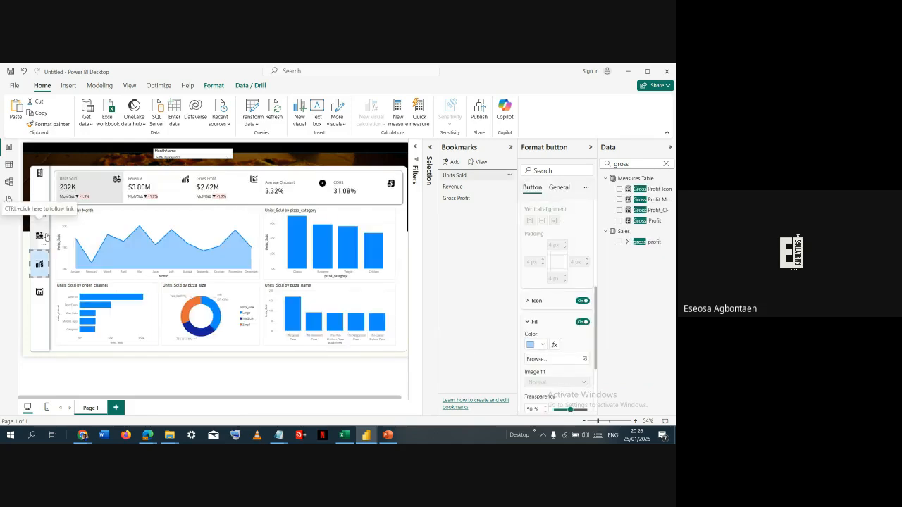
pyautogui.keyDown('ctrl'); pyautogui.click(41, 262); pyautogui.keyUp('ctrl')
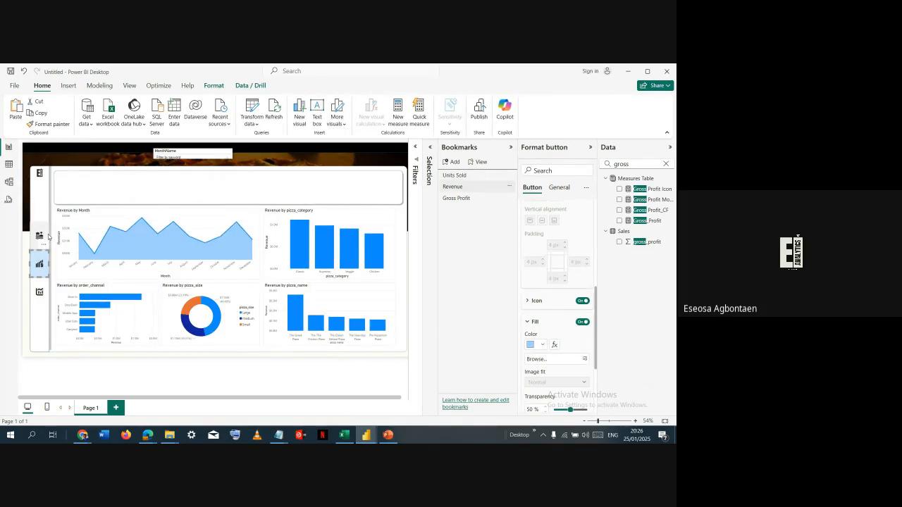
# - Switch the dashboard to Gross Profit and turn on a light orange default-state fill for the Gross Profit sidebar button
pyautogui.click(42, 288)
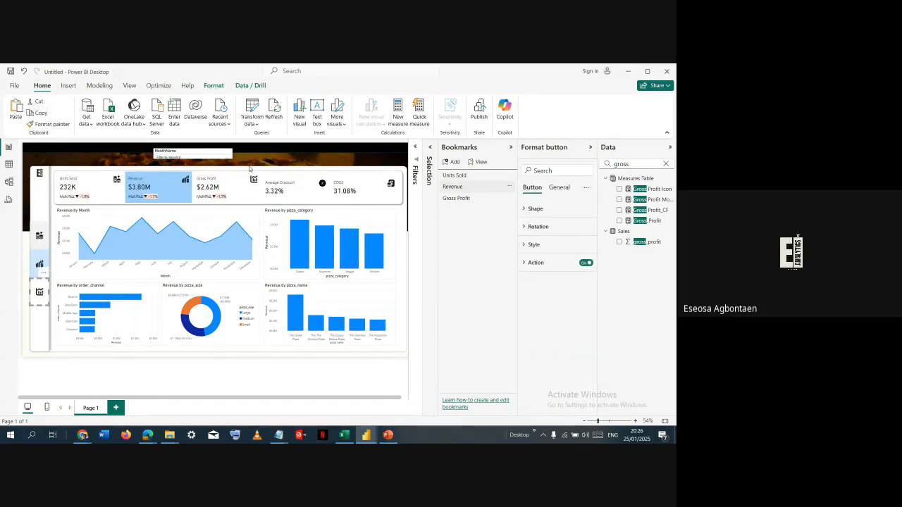
pyautogui.keyDown('ctrl'); pyautogui.click(39, 294); pyautogui.keyUp('ctrl')
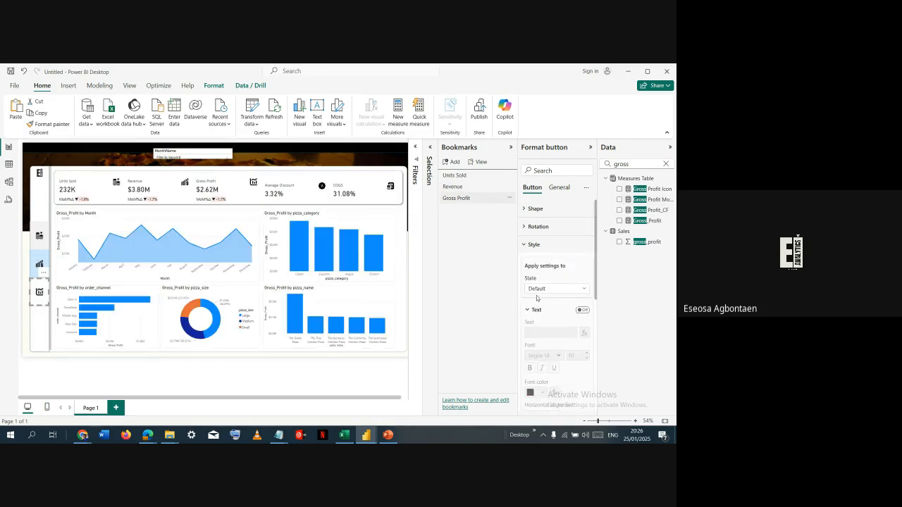
pyautogui.click(549, 290)
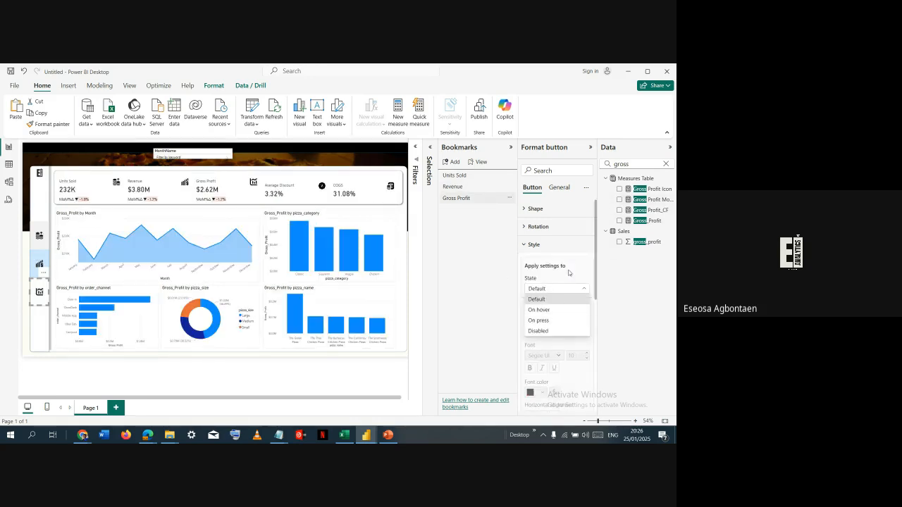
pyautogui.scroll(-5, 561, 317)
pyautogui.click(552, 366)
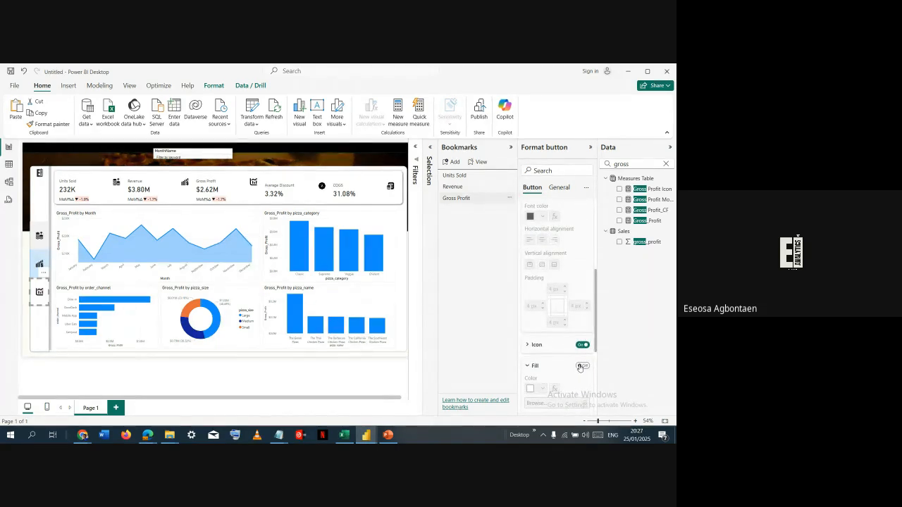
pyautogui.click(582, 366)
pyautogui.scroll(-1, 547, 368)
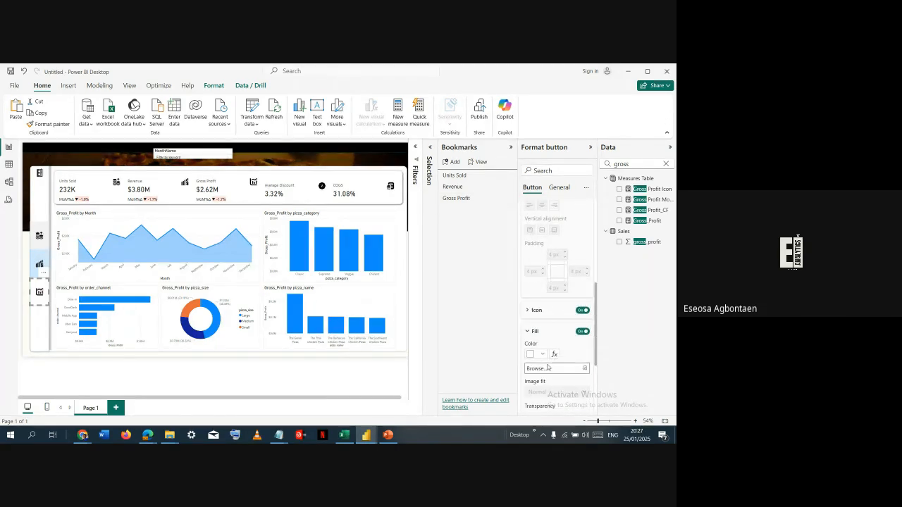
pyautogui.scroll(-2, 548, 368)
pyautogui.click(542, 301)
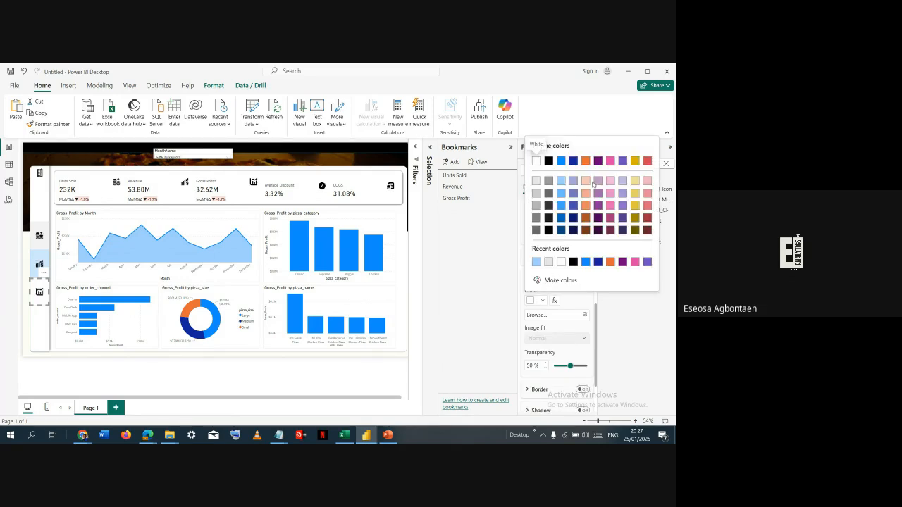
pyautogui.click(585, 181)
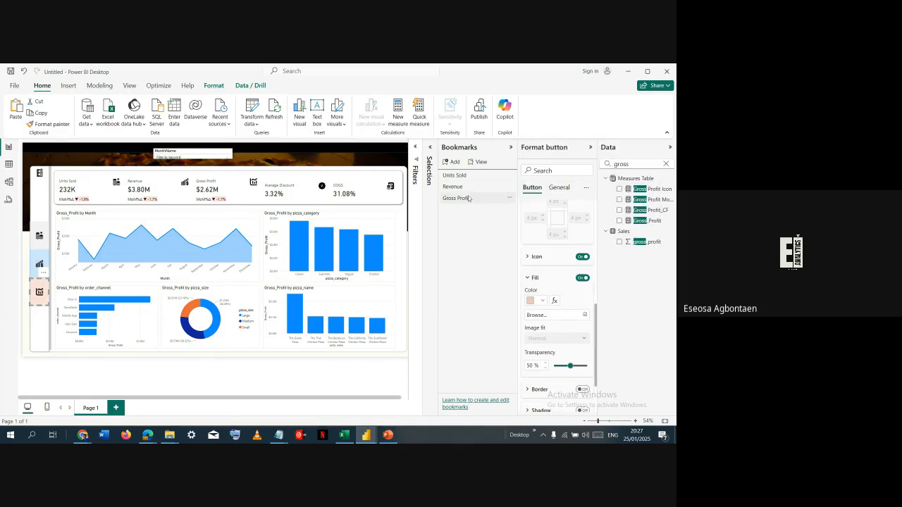
# - In the Gross Profit view's KPI card visual, turn on a light orange card background for the Gross Profit series only
pyautogui.click(175, 191)
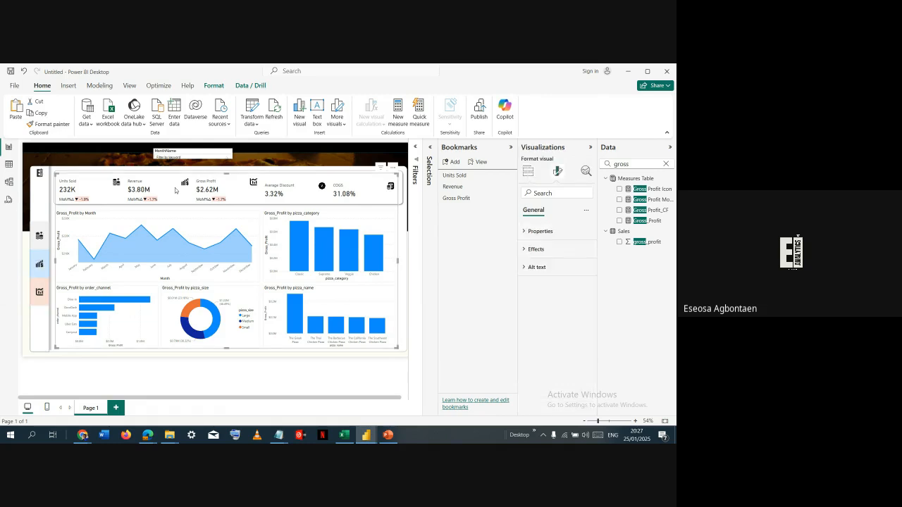
pyautogui.click(176, 190)
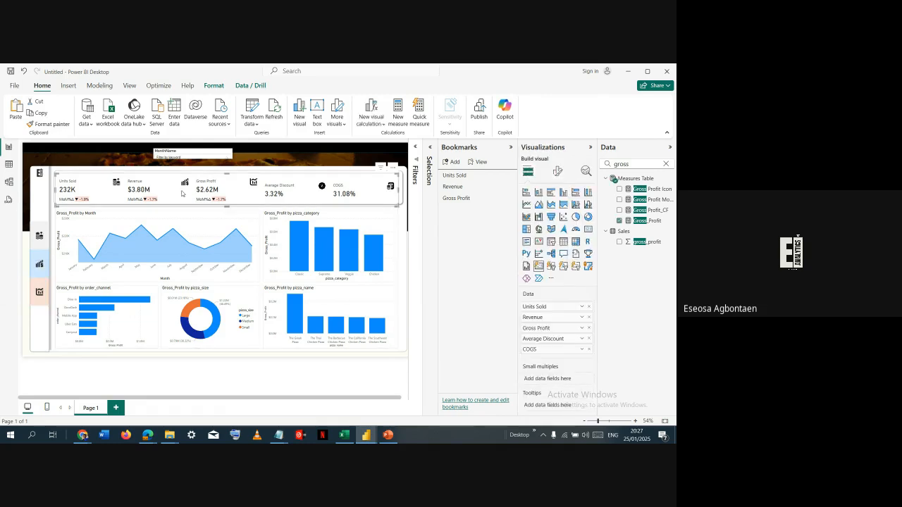
pyautogui.click(558, 174)
pyautogui.click(535, 339)
pyautogui.scroll(-2, 553, 332)
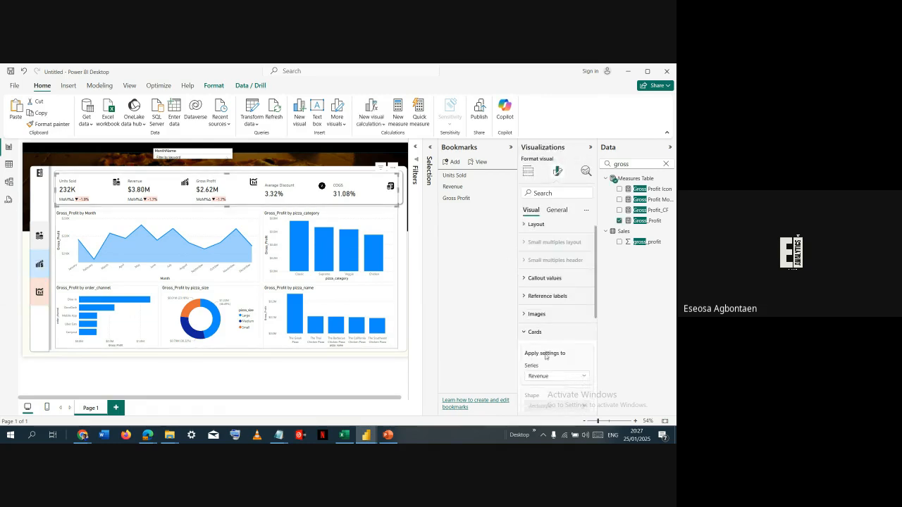
pyautogui.click(569, 341)
pyautogui.click(542, 381)
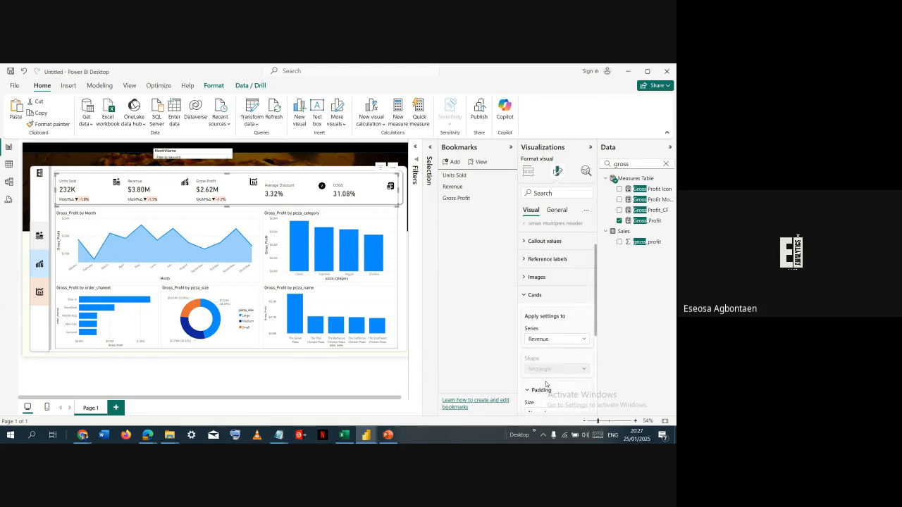
pyautogui.scroll(-2, 551, 369)
pyautogui.scroll(-2, 551, 368)
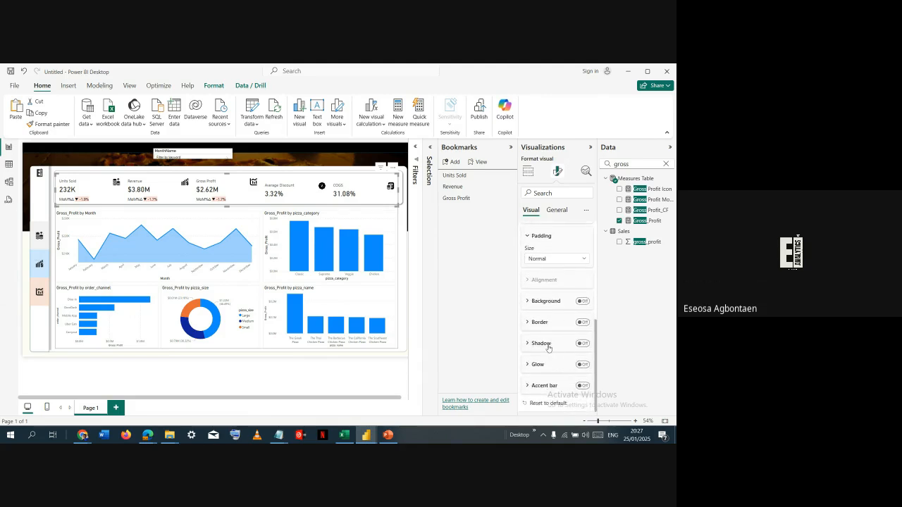
pyautogui.click(582, 301)
pyautogui.click(552, 301)
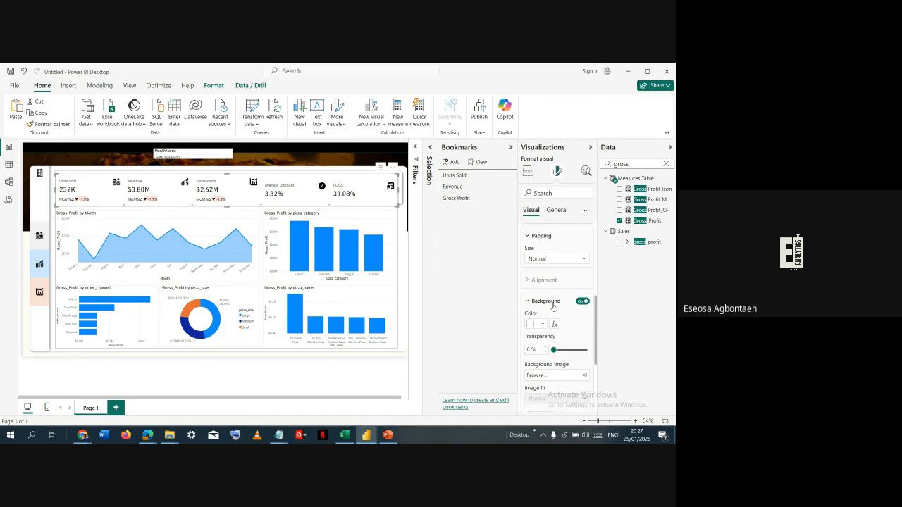
pyautogui.click(542, 324)
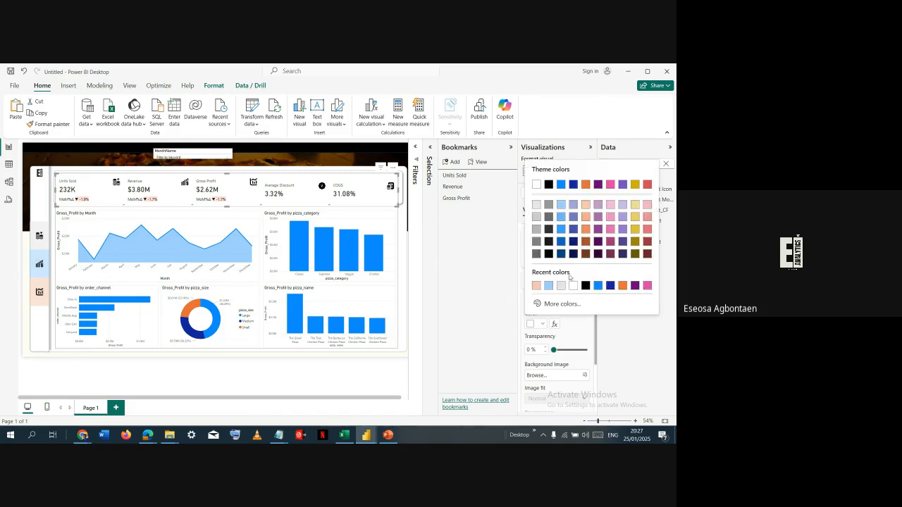
pyautogui.click(585, 206)
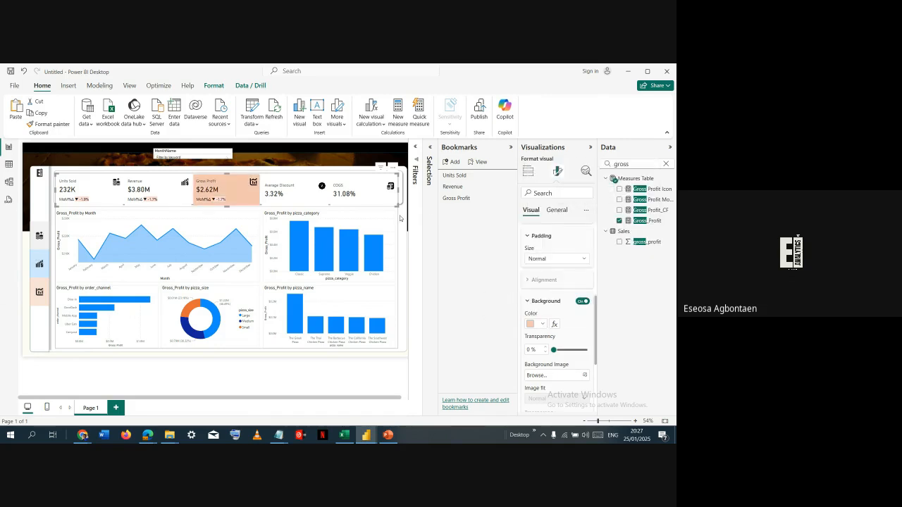
pyautogui.click(400, 219)
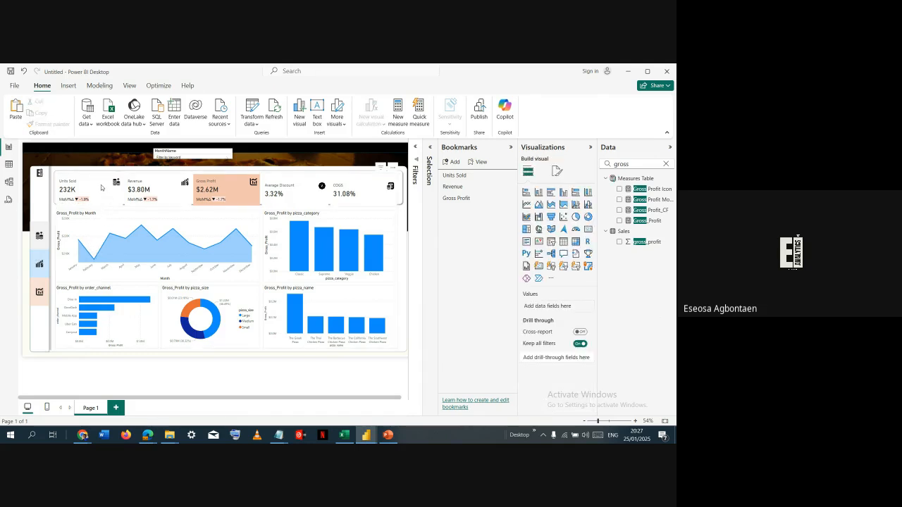
# - Follow the Units Sold, Revenue and Gross Profit sidebar buttons in turn to check each view's card highlight
pyautogui.keyDown('ctrl'); pyautogui.click(39, 235); pyautogui.keyUp('ctrl')
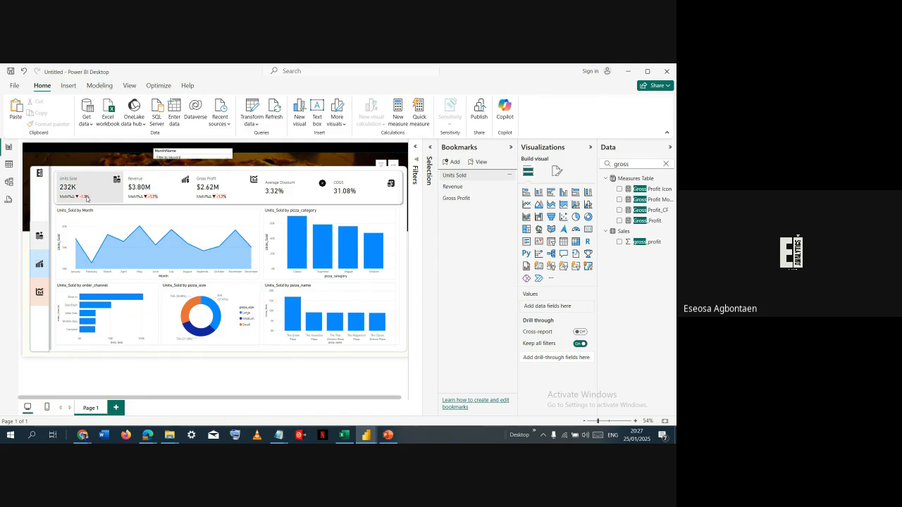
pyautogui.keyDown('ctrl'); pyautogui.click(41, 263); pyautogui.keyUp('ctrl')
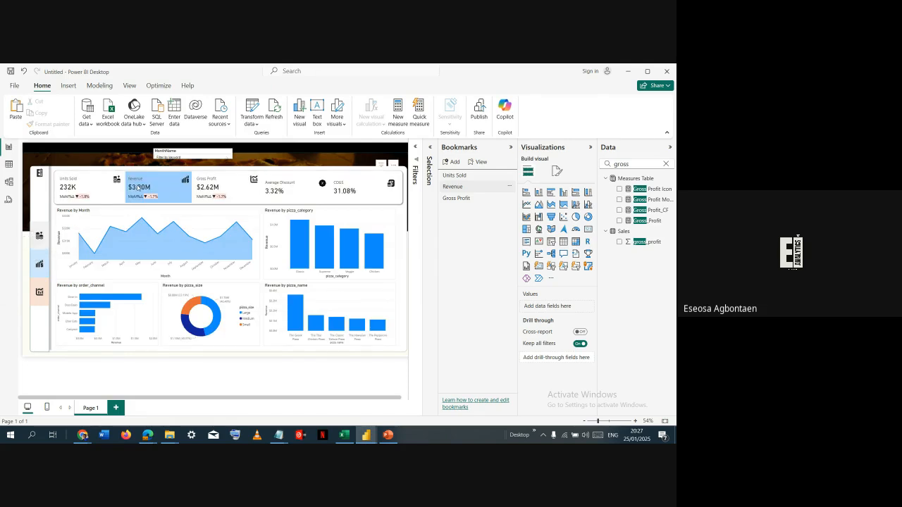
pyautogui.keyDown('ctrl'); pyautogui.click(44, 294); pyautogui.keyUp('ctrl')
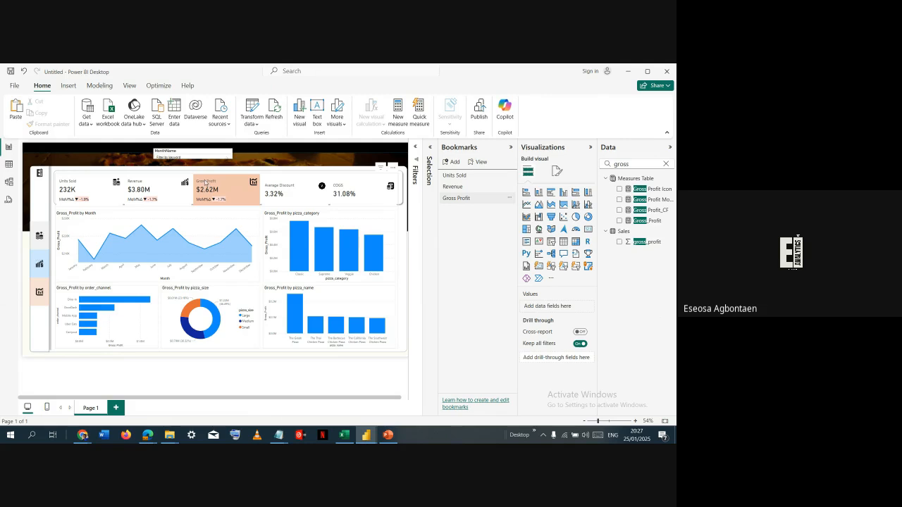
# - Turn on the accent bar for the Gross Profit series in the KPI card visual and view its colour options
pyautogui.click(166, 196)
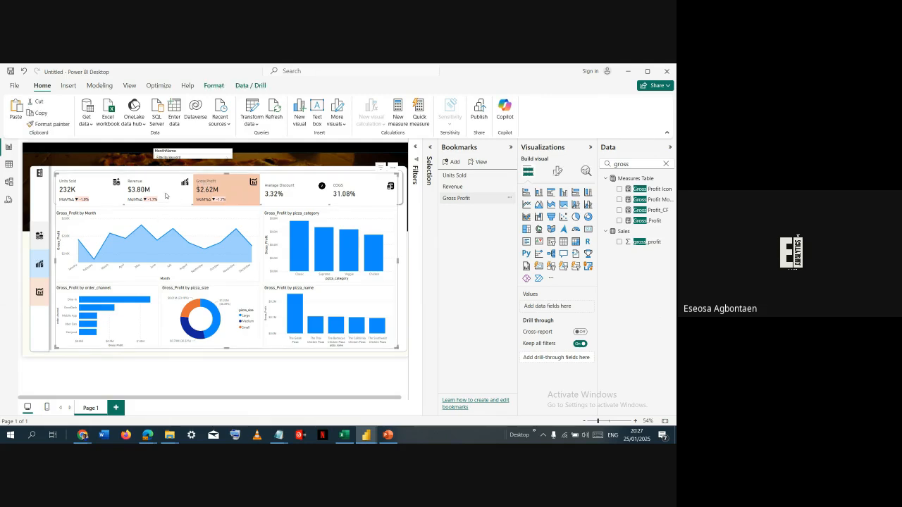
pyautogui.click(166, 196)
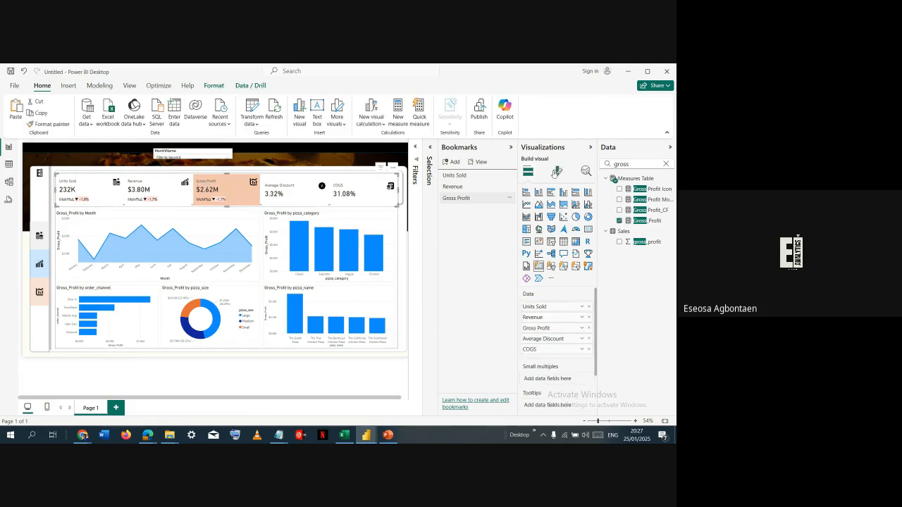
pyautogui.click(557, 171)
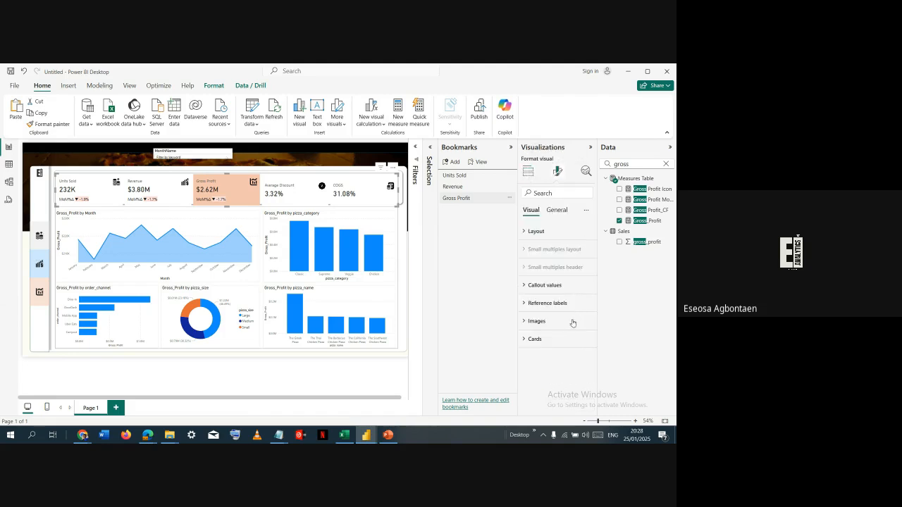
pyautogui.click(539, 338)
pyautogui.scroll(-5, 545, 339)
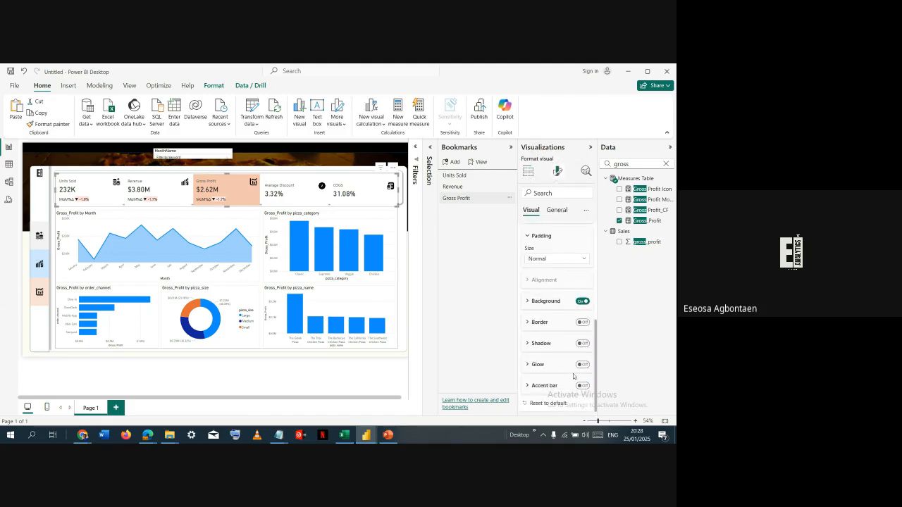
pyautogui.click(581, 386)
pyautogui.click(563, 388)
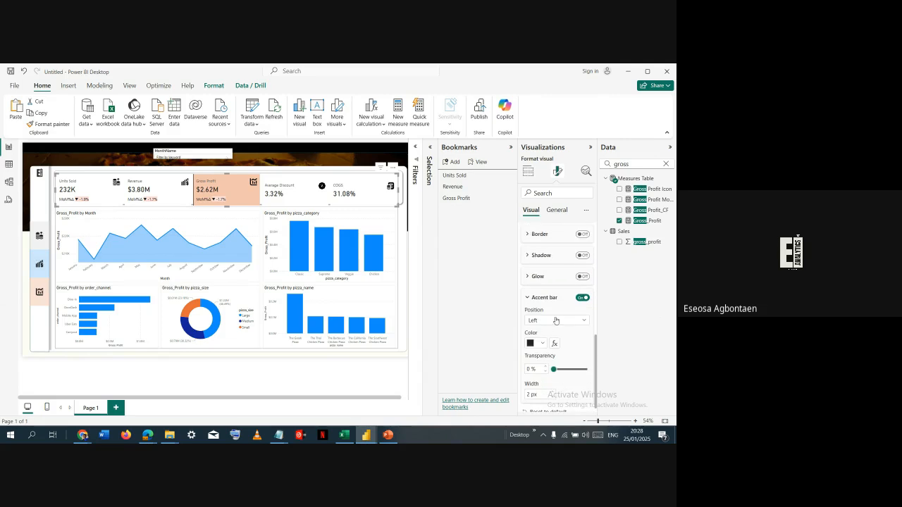
pyautogui.scroll(1, 560, 346)
pyautogui.scroll(-2, 551, 363)
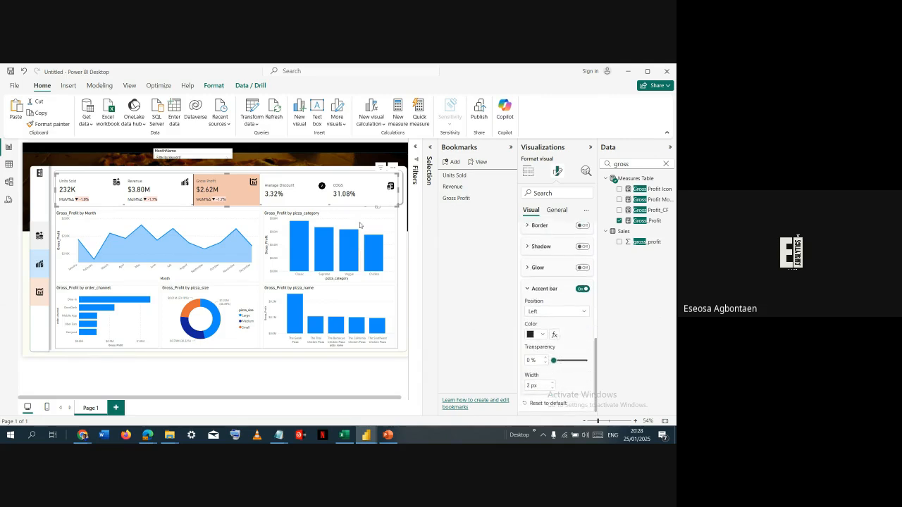
pyautogui.click(542, 334)
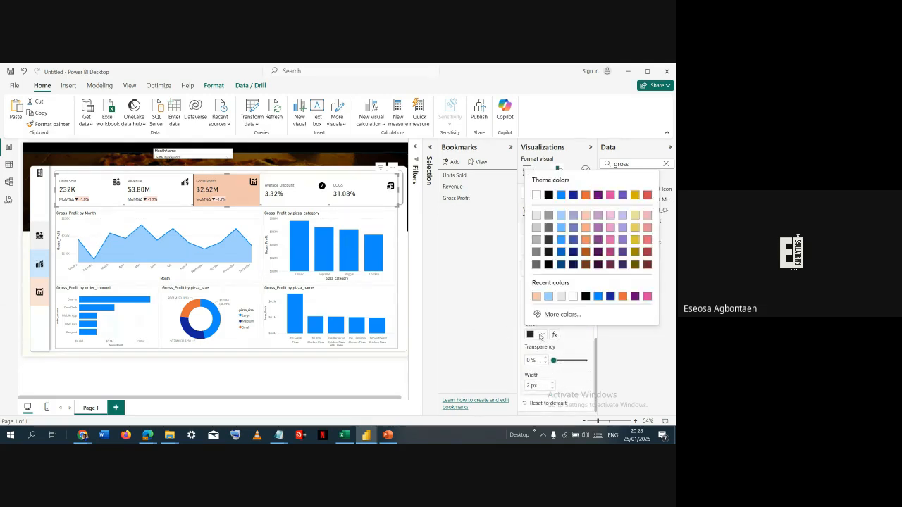
pyautogui.click(580, 336)
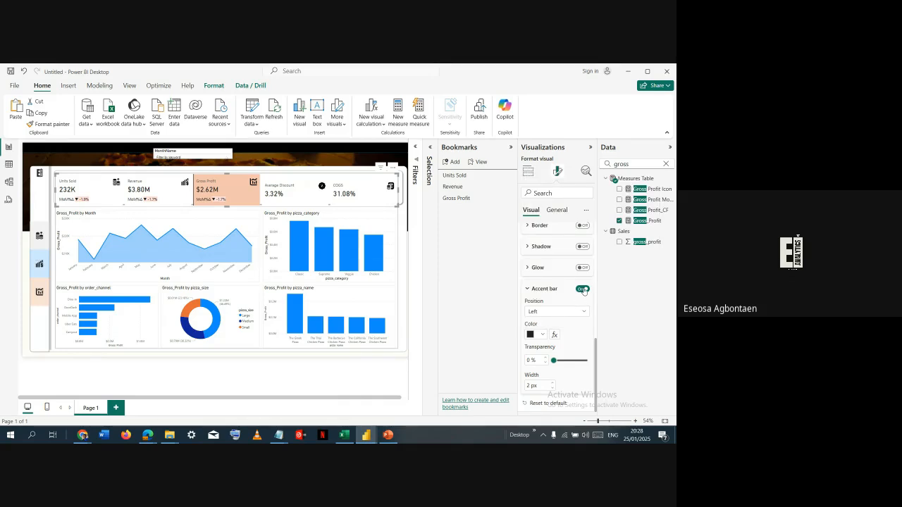
pyautogui.scroll(4, 578, 292)
pyautogui.scroll(3, 571, 295)
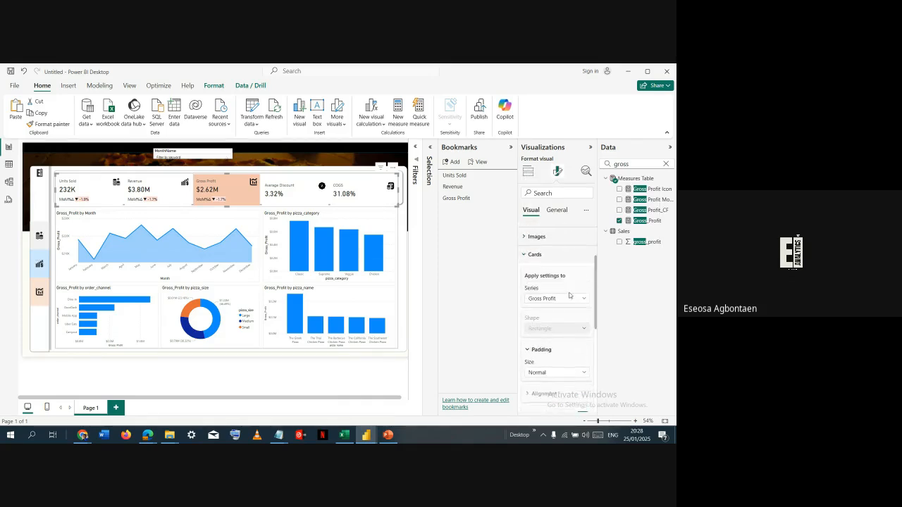
# - Turn on the accent bar for the cards in the KPI card visual and set its width to 1 px
pyautogui.click(557, 309)
pyautogui.click(532, 319)
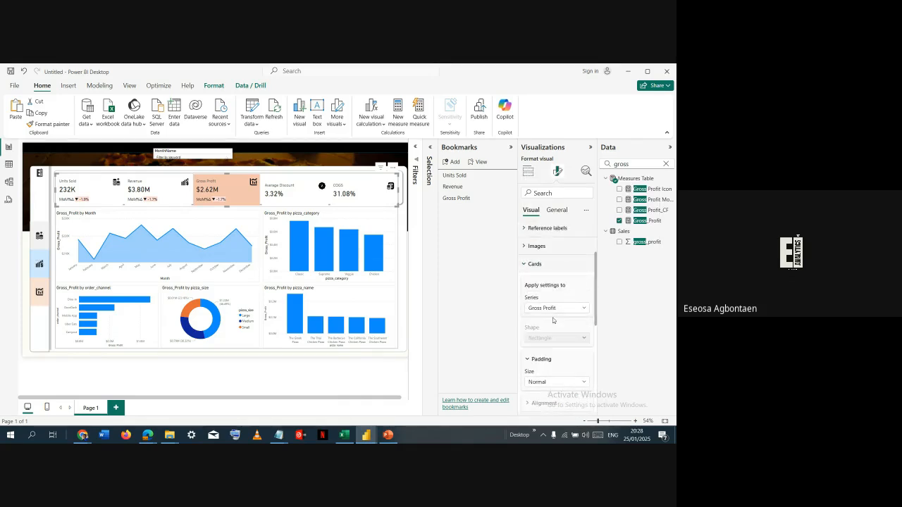
pyautogui.scroll(-5, 559, 353)
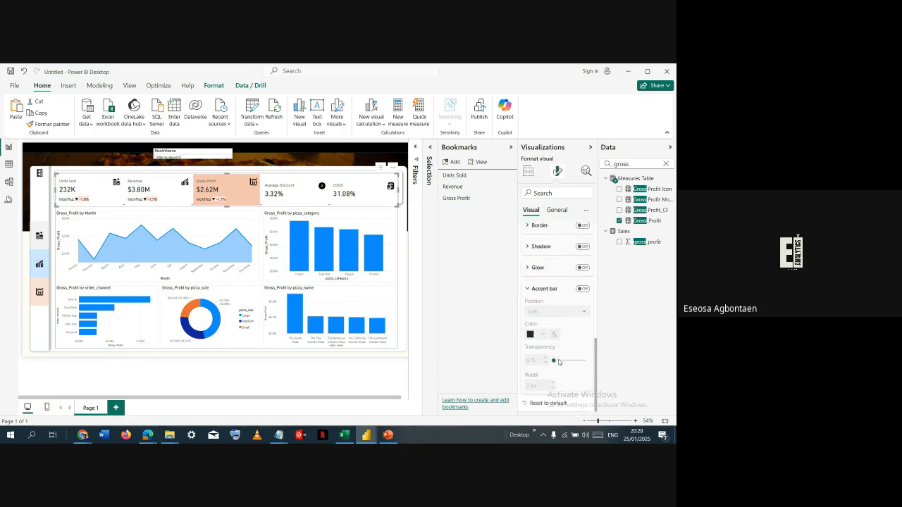
pyautogui.click(582, 289)
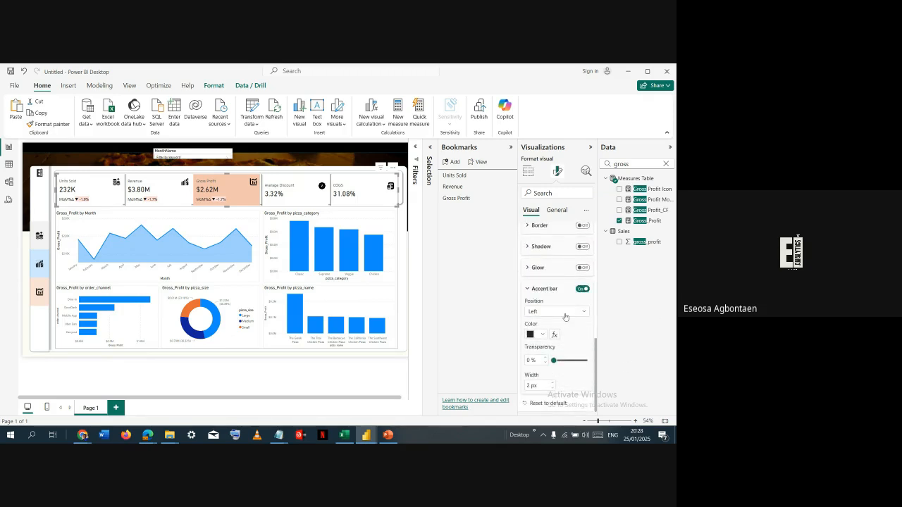
# - Nudge the KPI card visual slightly upward above the Gross Profit charts, and deselect it
pyautogui.click(279, 172)
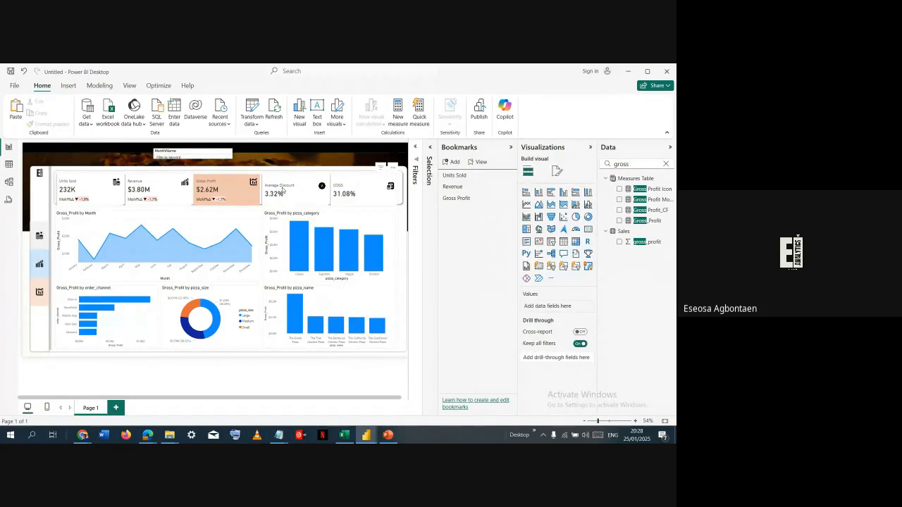
pyautogui.click(282, 191)
pyautogui.click(282, 191)
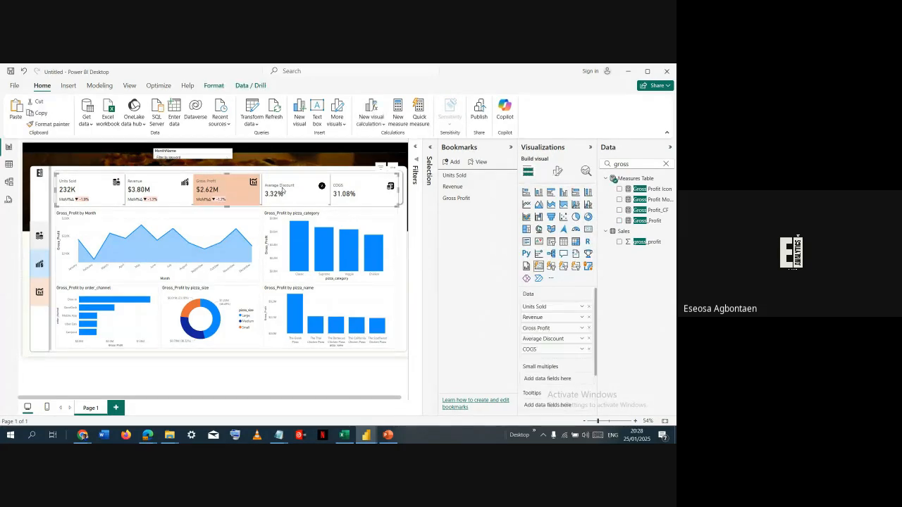
pyautogui.moveTo(283, 188); pyautogui.dragTo(282, 187)
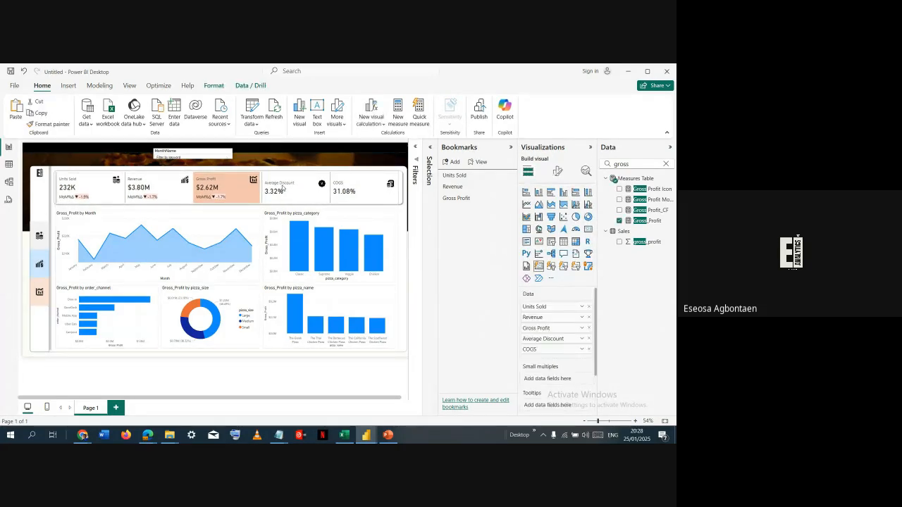
pyautogui.click(313, 161)
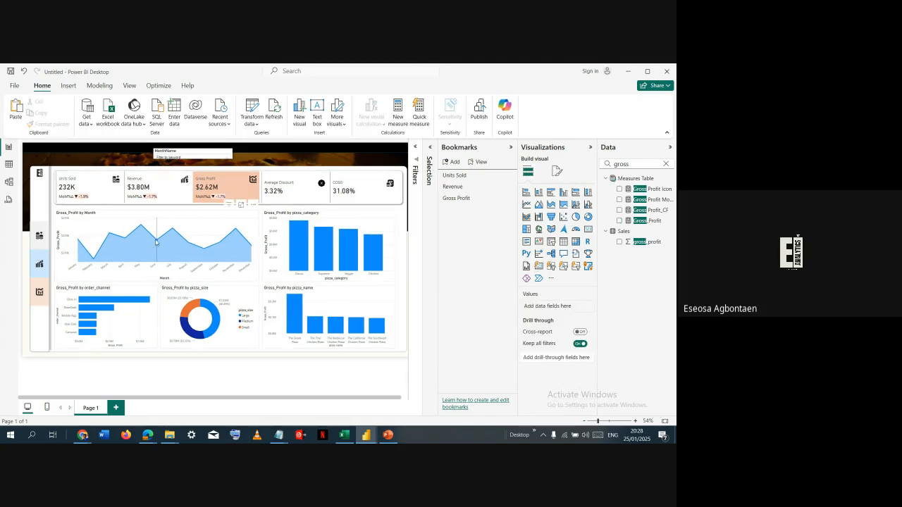
pyautogui.click(168, 218)
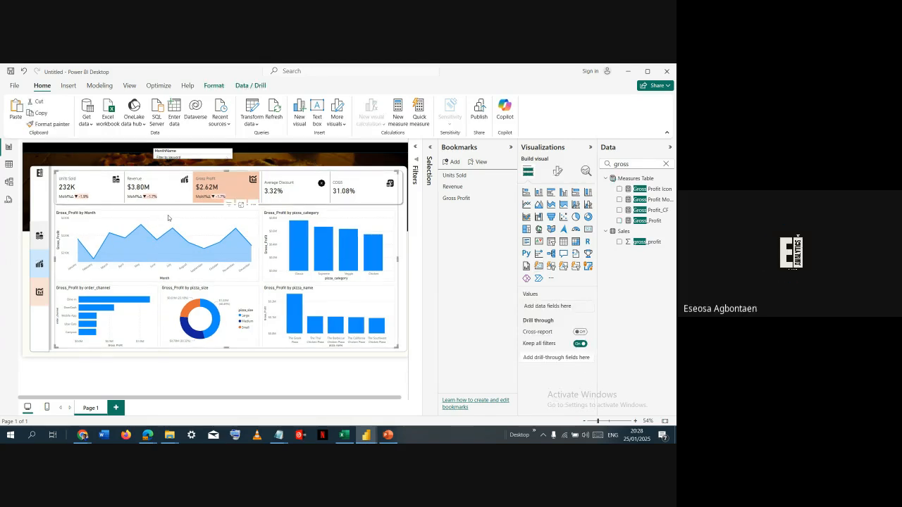
pyautogui.click(168, 218)
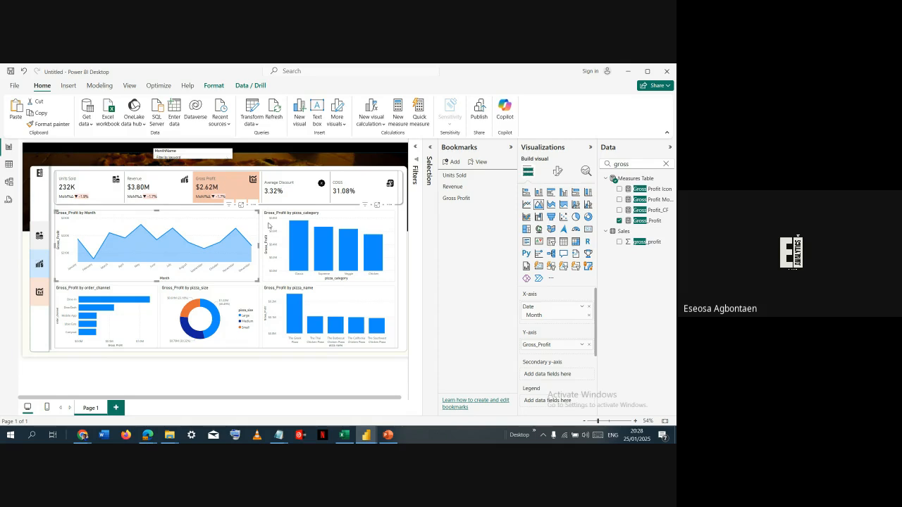
pyautogui.moveTo(299, 234)
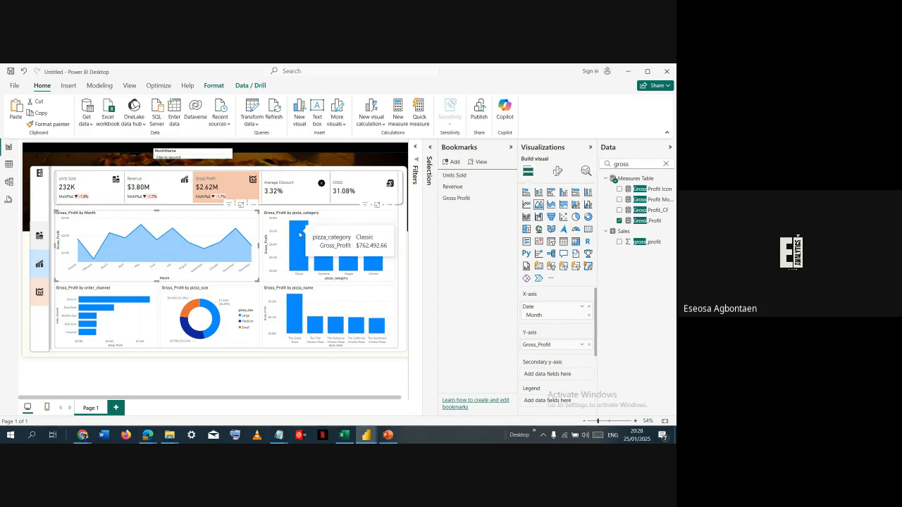
pyautogui.click(83, 158)
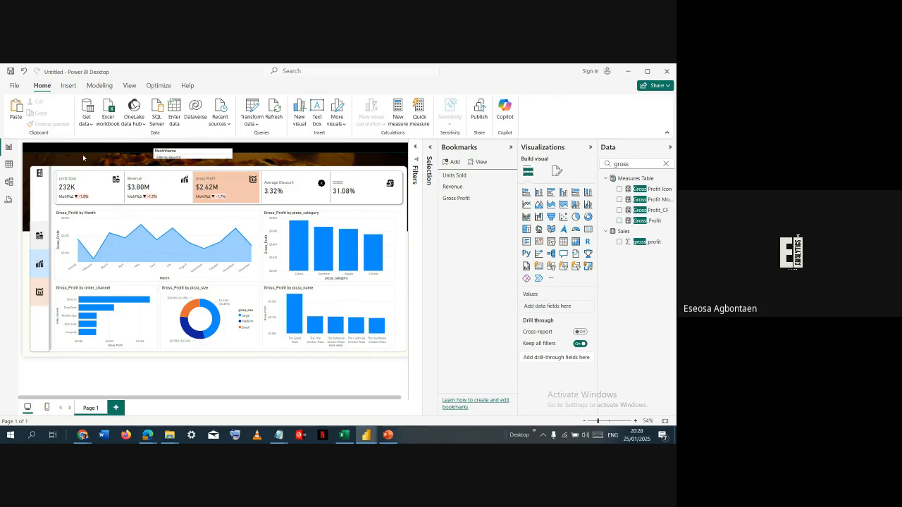
# - Follow the Units Sold, Revenue and Gross Profit sidebar buttons in turn, and compare with the Revenue view in the Portfolio Dashboard report
pyautogui.click(41, 239)
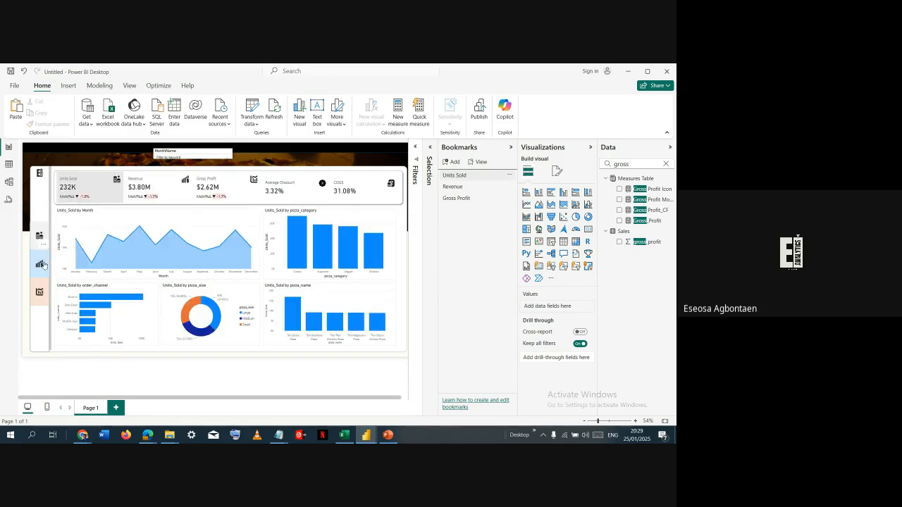
pyautogui.click(43, 266)
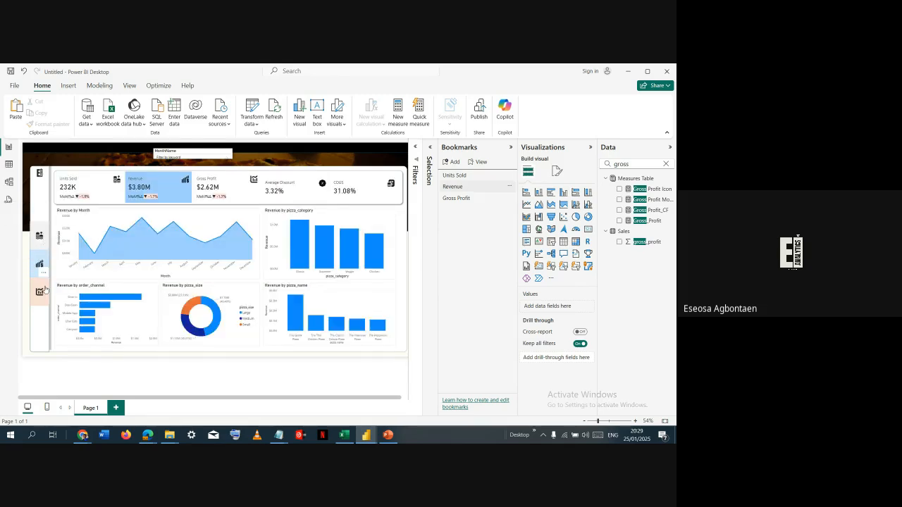
pyautogui.click(44, 289)
pyautogui.hotkey('alt', 'Tab')
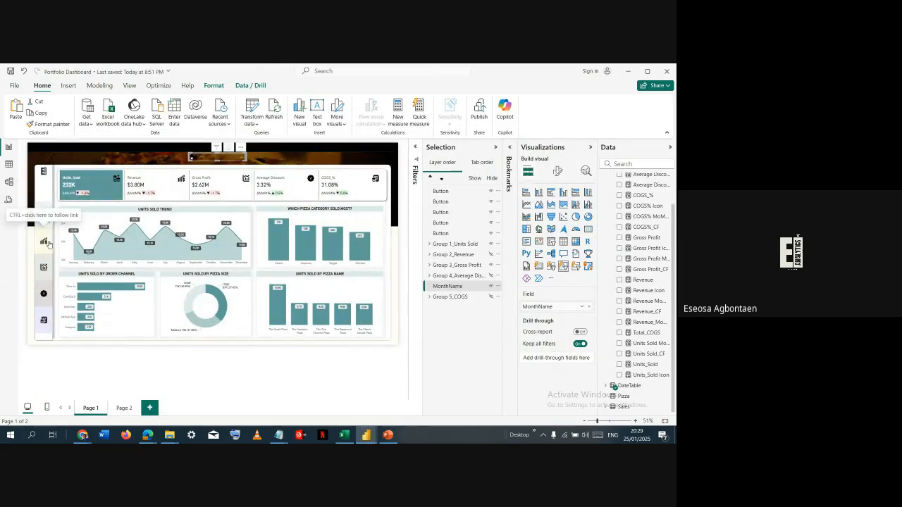
pyautogui.keyDown('ctrl'); pyautogui.click(48, 244); pyautogui.keyUp('ctrl')
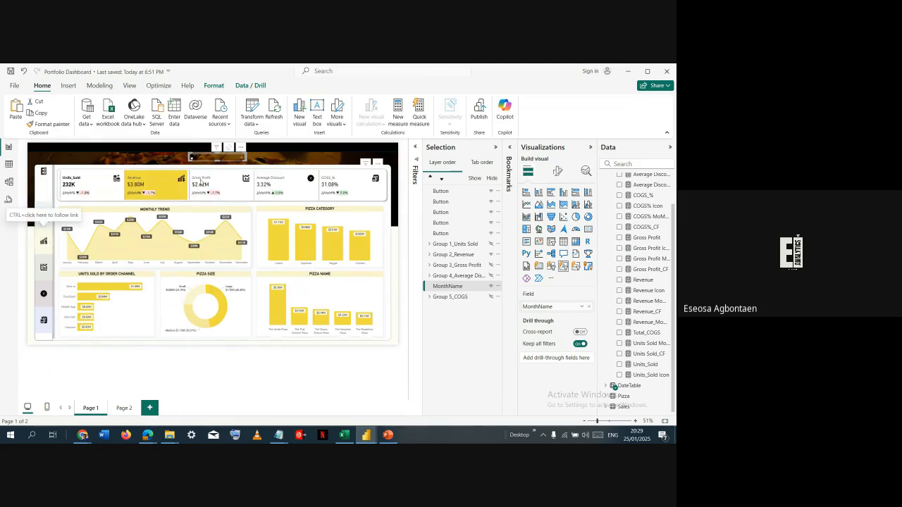
# - Switch to Chrome and open the Analyst-E portfolio site in a new tab
pyautogui.hotkey('alt', 'Tab')
pyautogui.hotkey('alt', 'Tab')
pyautogui.hotkey('alt', 'Tab')
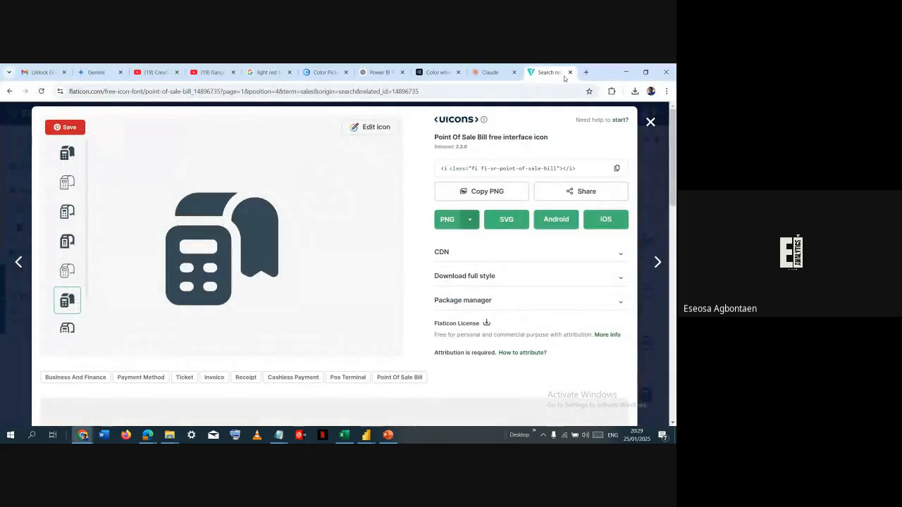
pyautogui.click(585, 73)
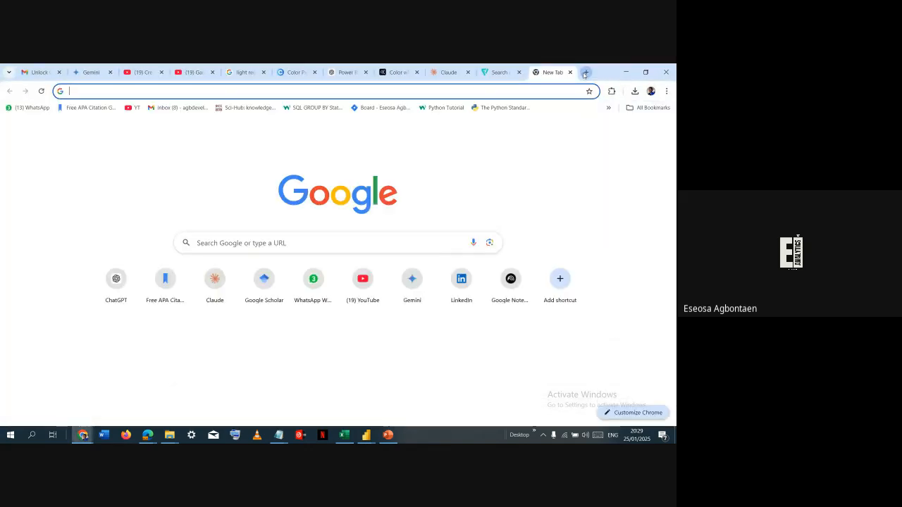
pyautogui.write('ana')
pyautogui.press('Return')
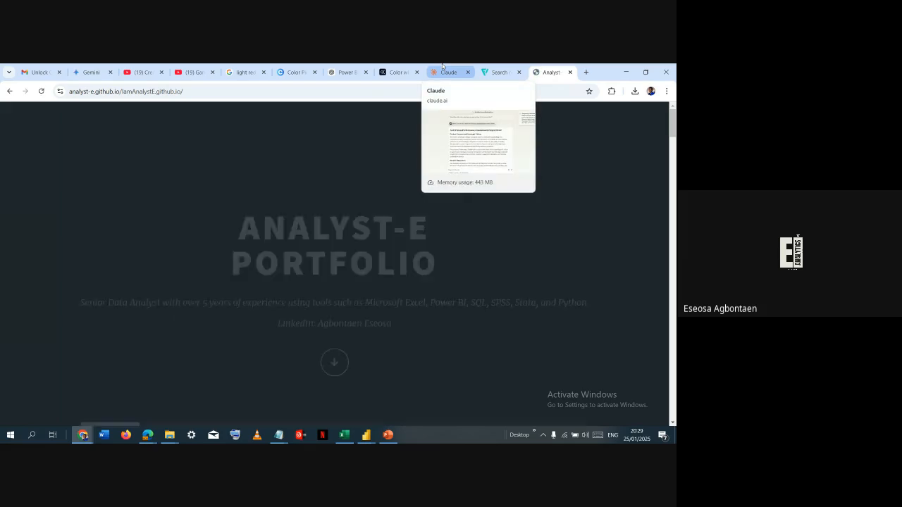
# - Find the Healthcare Dashboard project on the portfolio page and open its GitHub repository
pyautogui.scroll(-4, 386, 284)
pyautogui.scroll(-3, 386, 285)
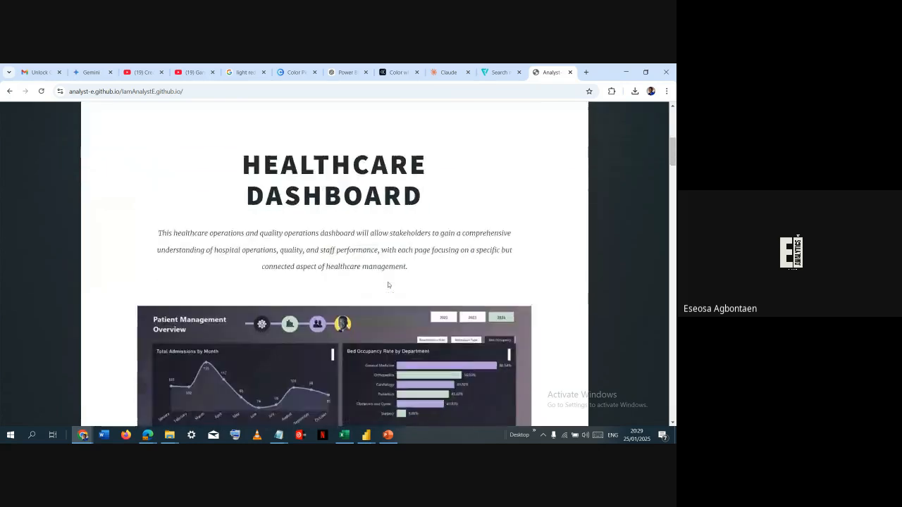
pyautogui.scroll(2, 353, 299)
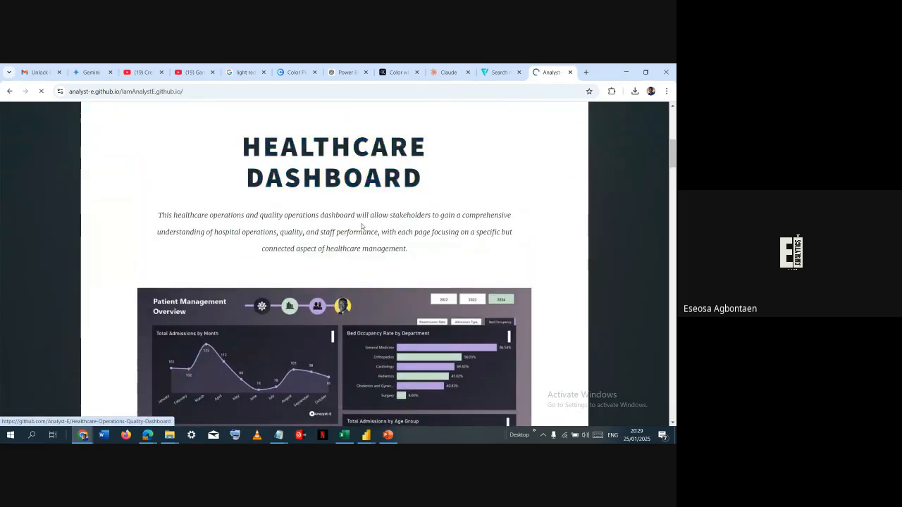
pyautogui.scroll(-1, 361, 223)
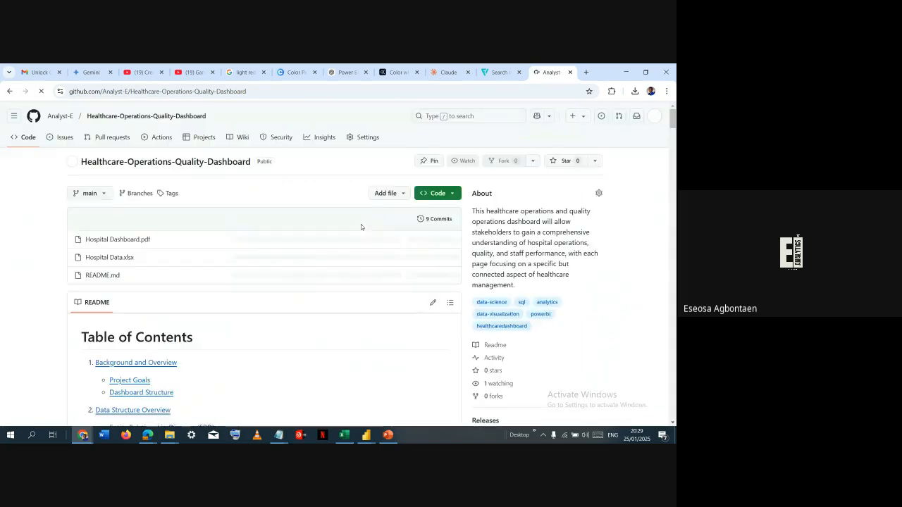
# - Read the Healthcare-Operations-Quality-Dashboard README from the table of contents through the background, project goals and data structure overview
pyautogui.scroll(-7, 354, 242)
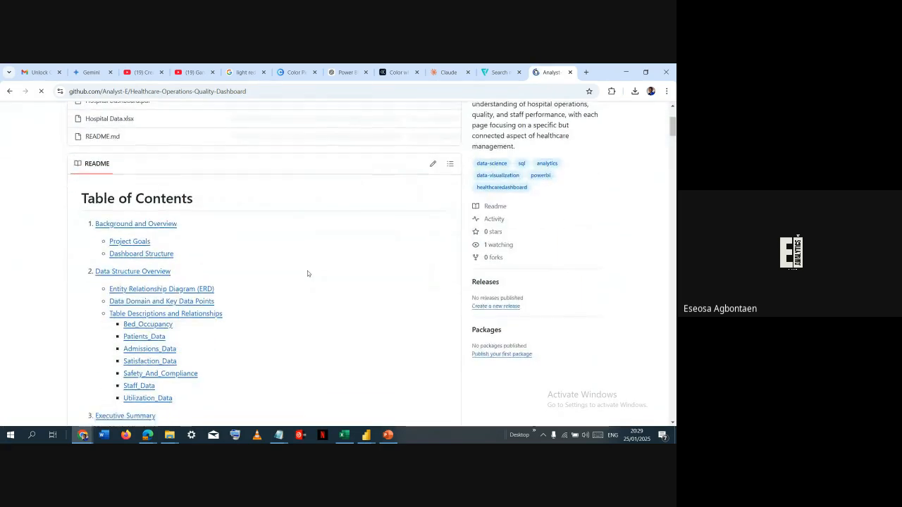
pyautogui.scroll(3, 305, 275)
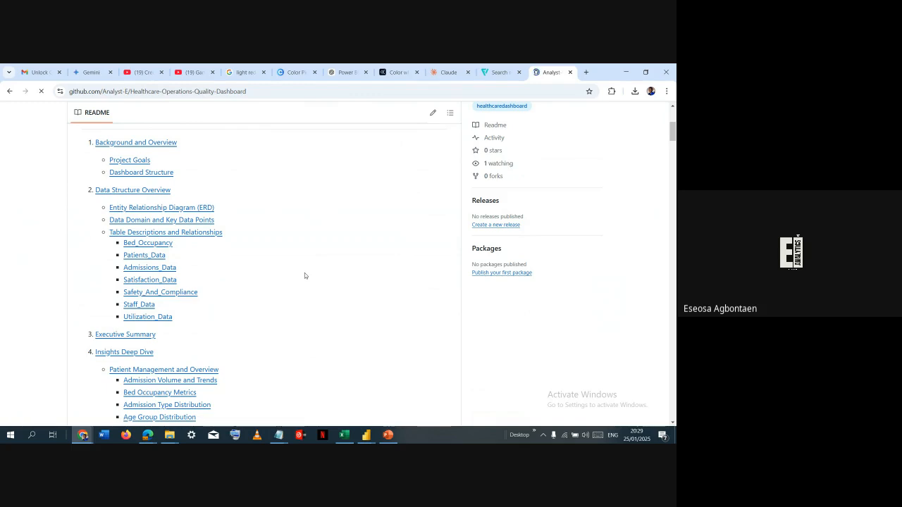
pyautogui.scroll(-2, 304, 275)
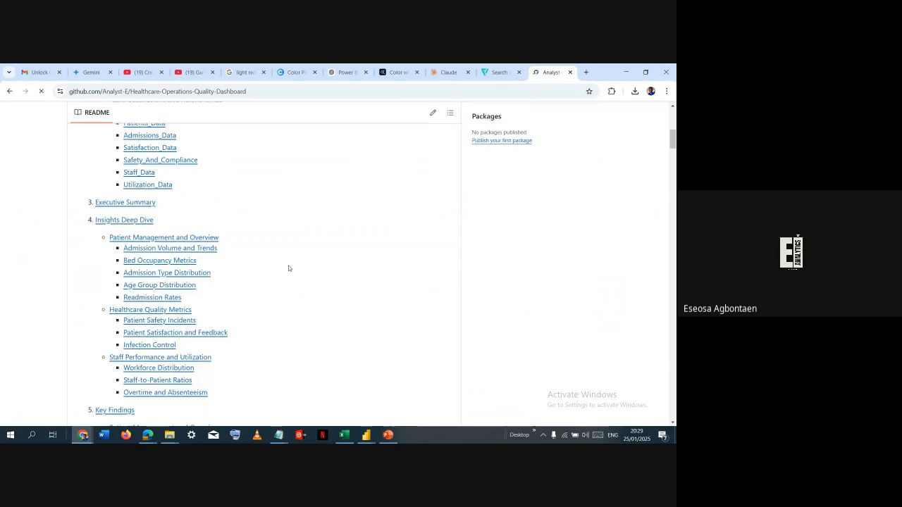
pyautogui.scroll(-2, 287, 268)
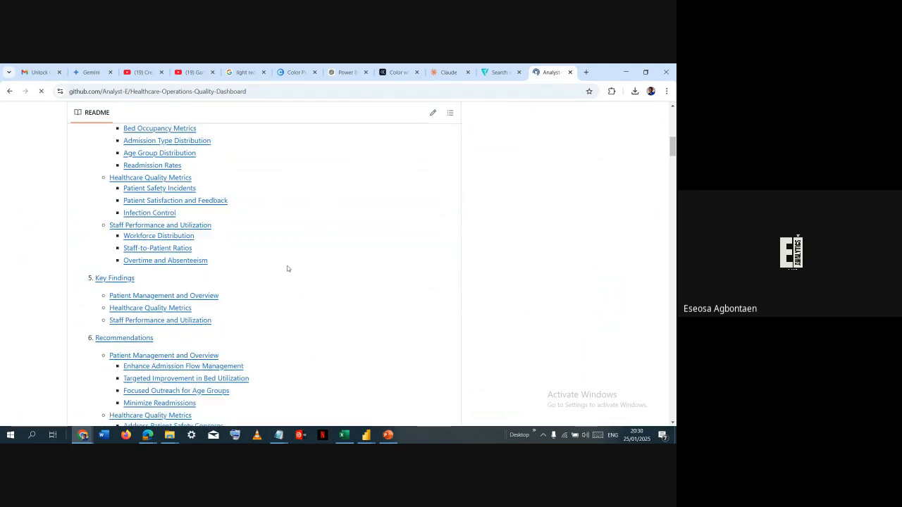
pyautogui.scroll(-2, 288, 268)
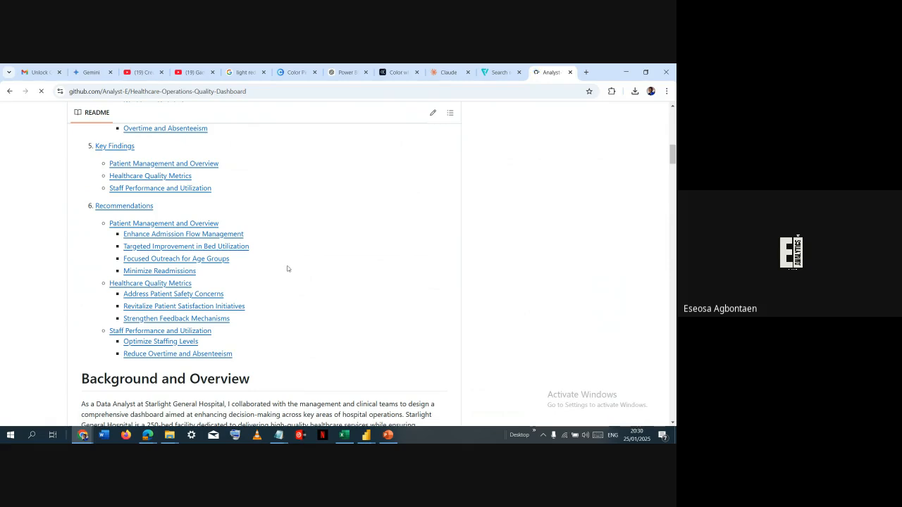
pyautogui.scroll(-3, 287, 269)
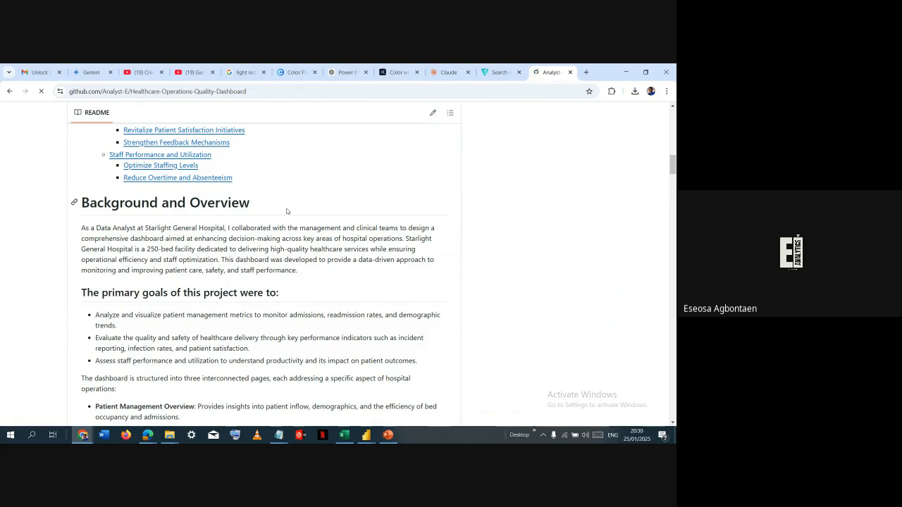
pyautogui.scroll(-2, 286, 210)
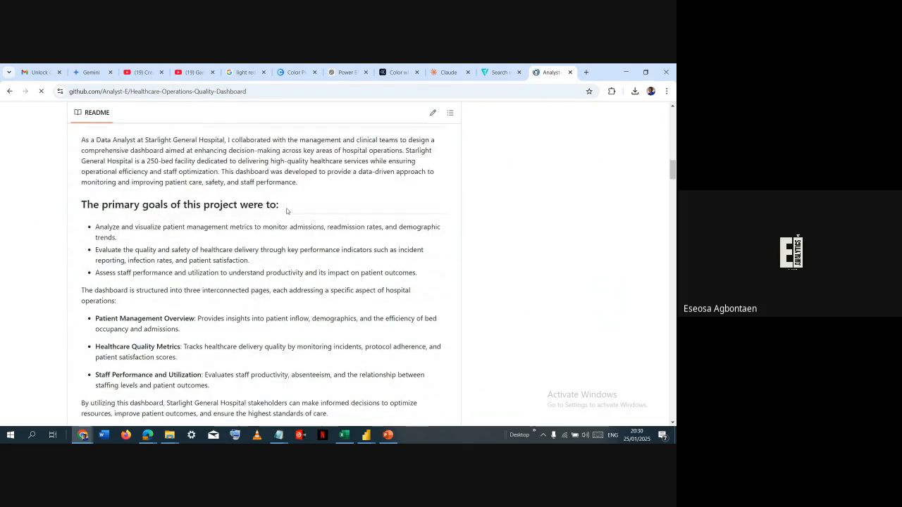
pyautogui.scroll(1, 186, 222)
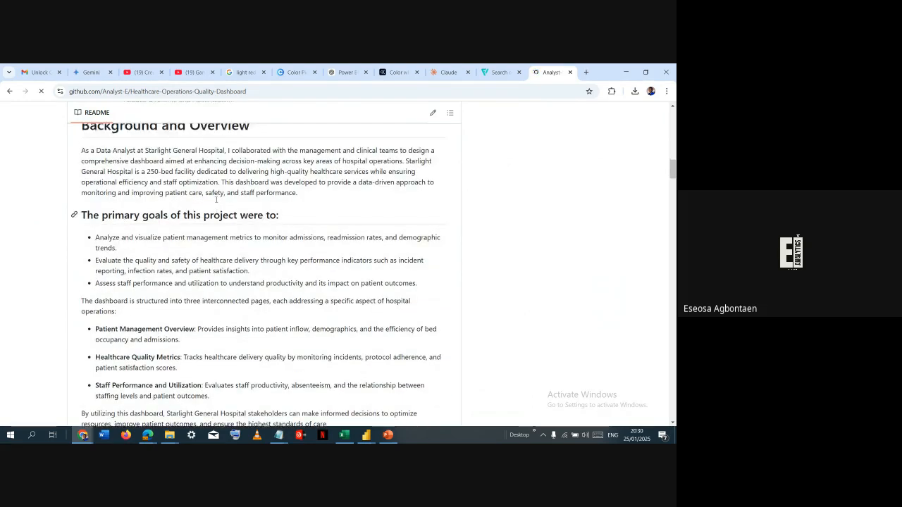
pyautogui.scroll(-1, 169, 155)
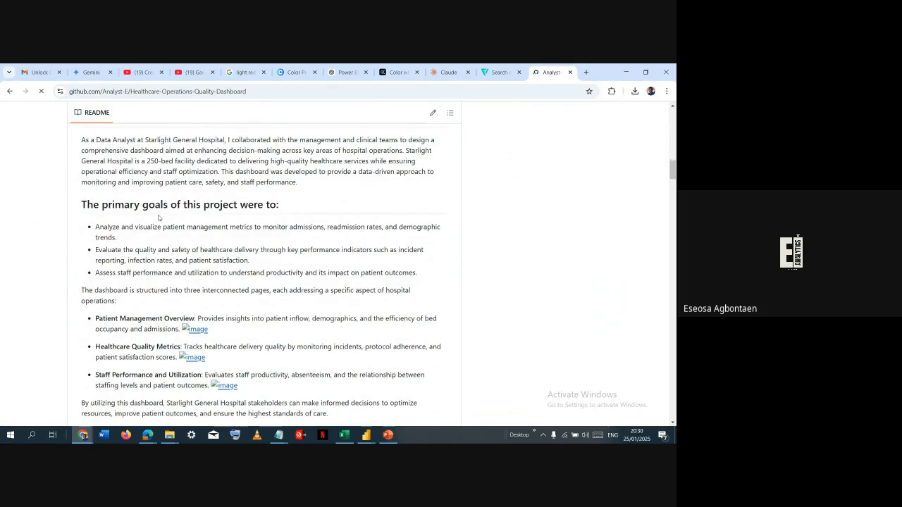
pyautogui.scroll(-4, 159, 218)
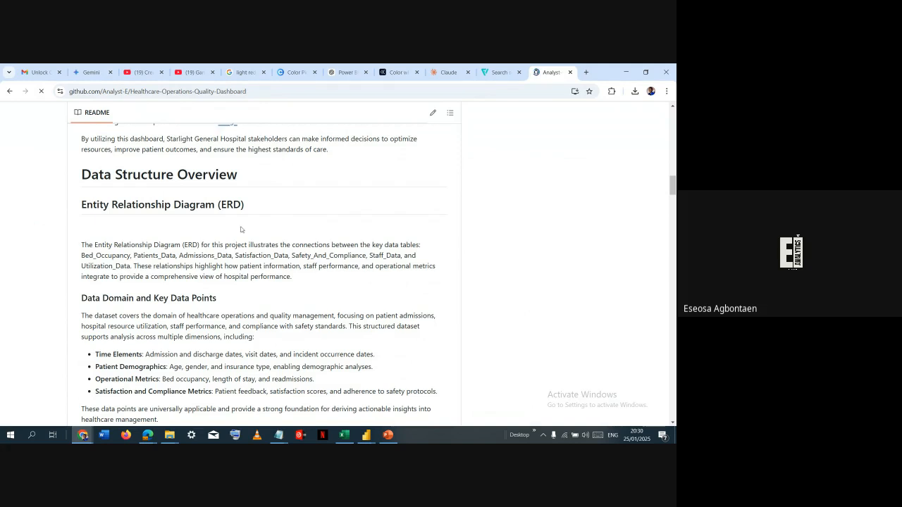
pyautogui.scroll(1, 248, 207)
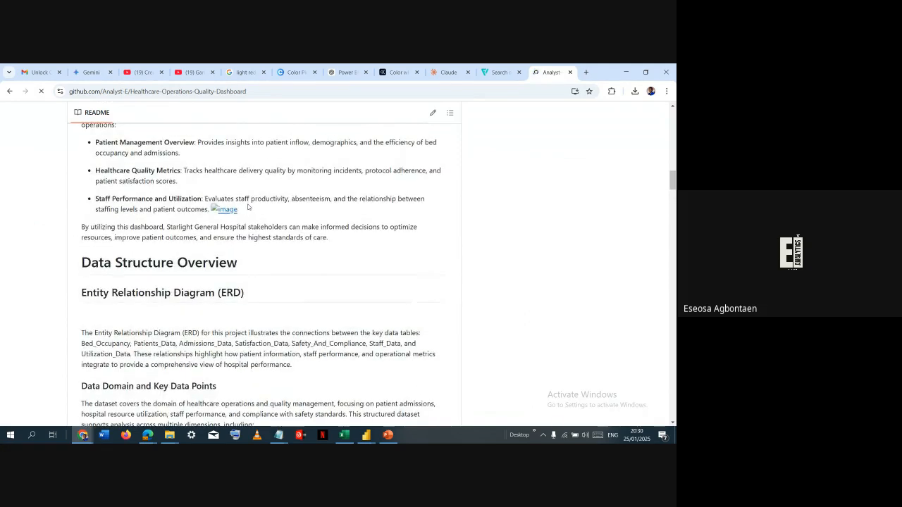
pyautogui.scroll(-2, 248, 207)
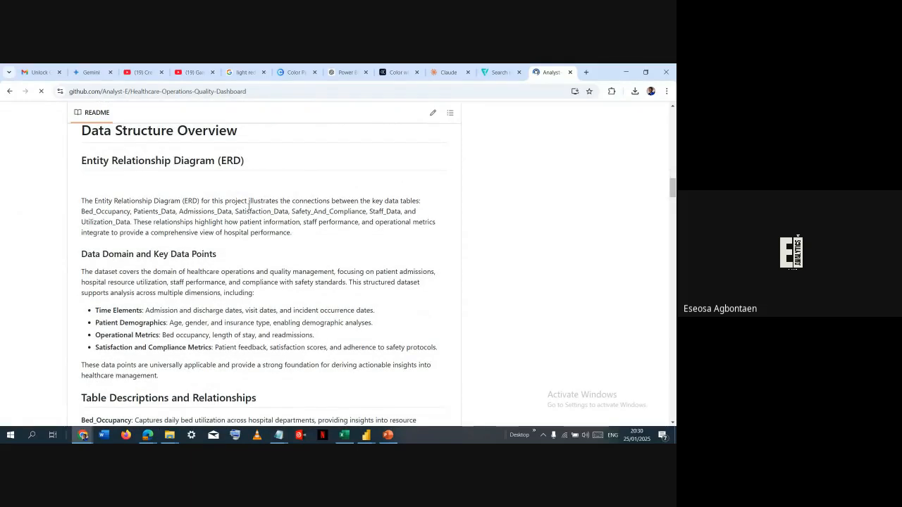
pyautogui.scroll(-5, 248, 207)
pyautogui.scroll(7, 249, 209)
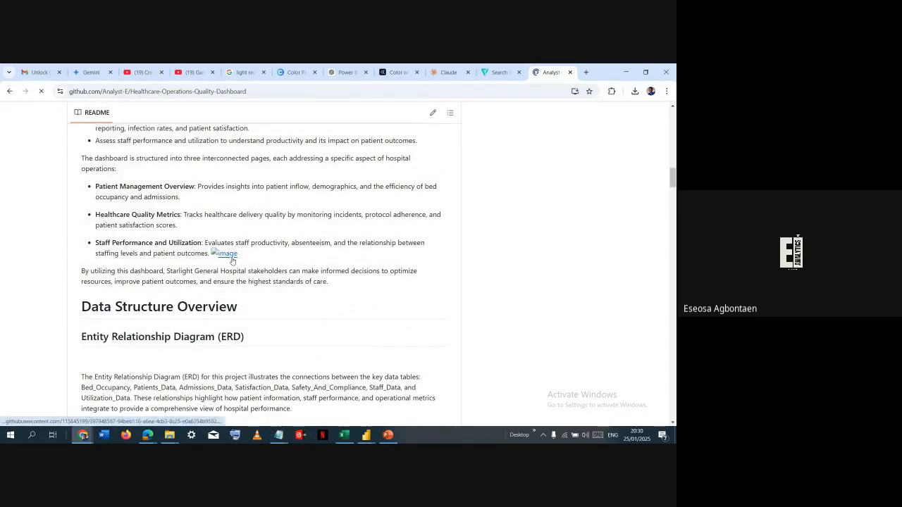
pyautogui.scroll(-3, 232, 260)
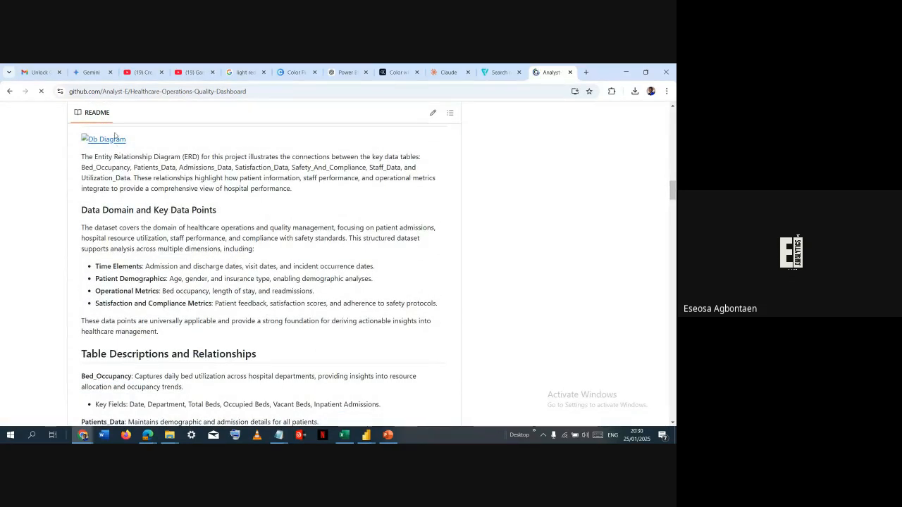
# - Open the README's Db Diagram image in a separate tab, and return to the Entity Relationship Diagram section
pyautogui.click(114, 139)
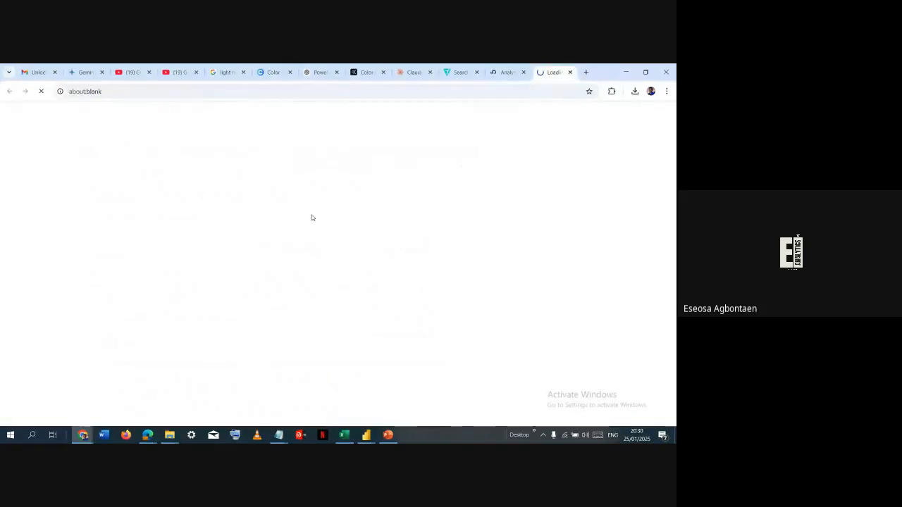
pyautogui.click(517, 75)
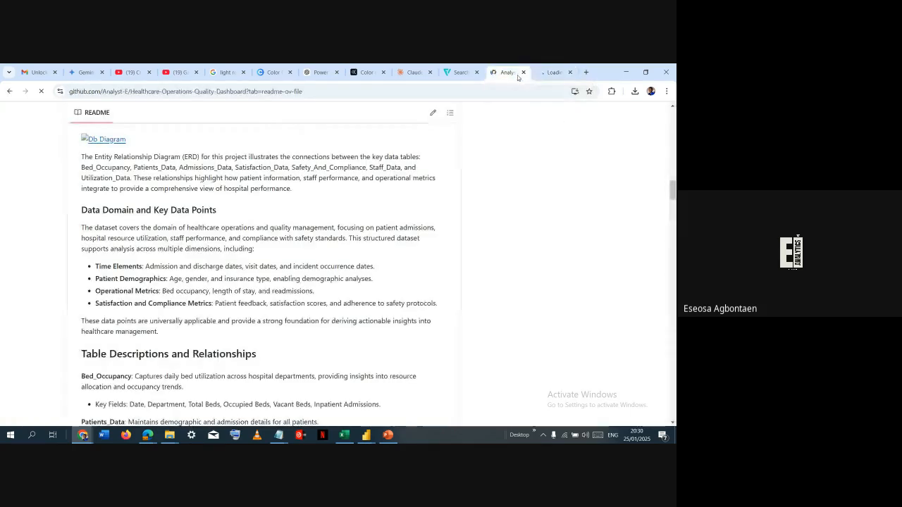
pyautogui.scroll(2, 196, 228)
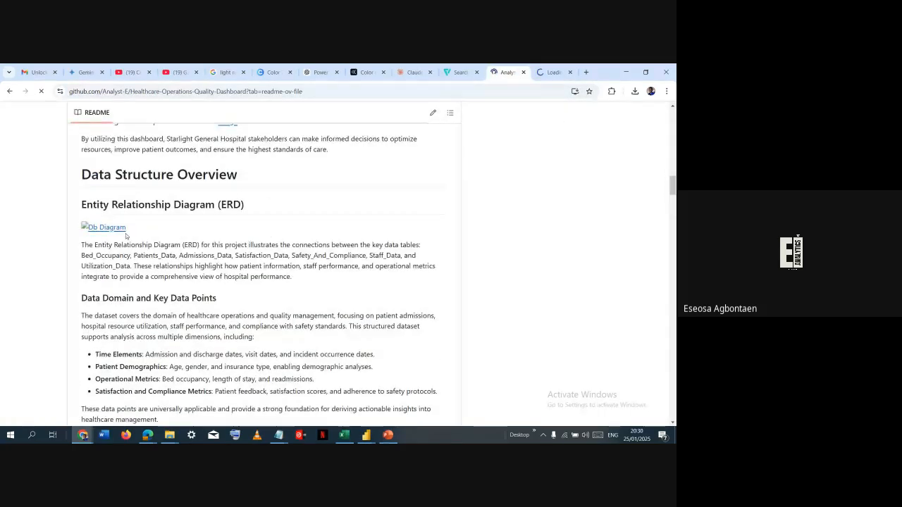
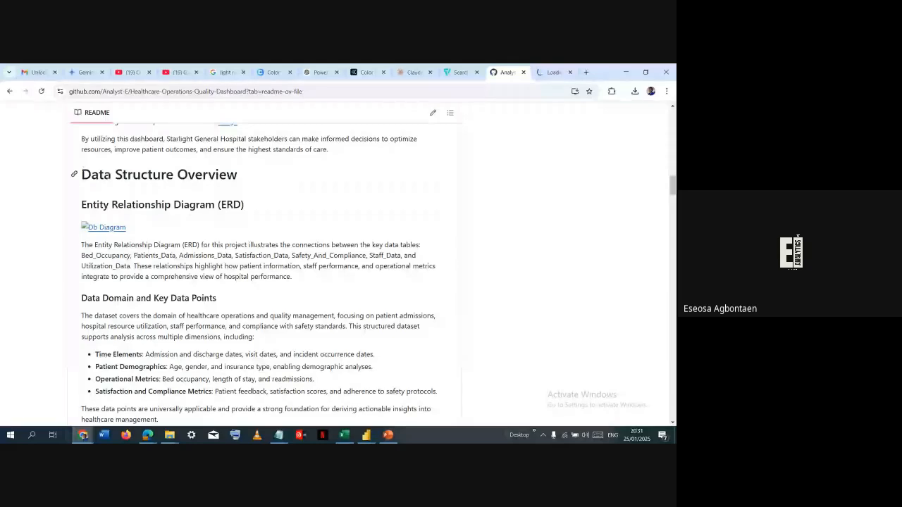
# - Review the healthcare dashboard README from the data structure overview through table descriptions, insights and healthcare quality metrics to staff performance
pyautogui.scroll(-3, 110, 176)
pyautogui.scroll(-3, 110, 176)
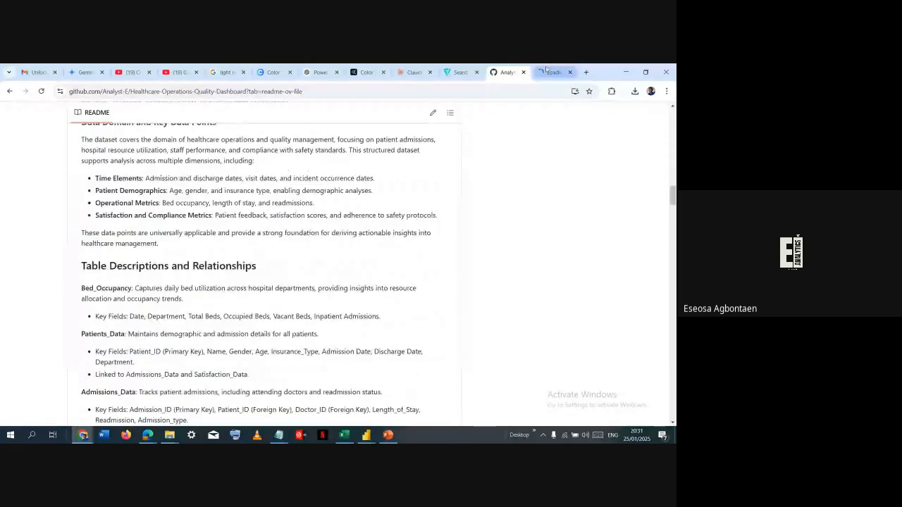
pyautogui.click(553, 72)
pyautogui.click(511, 71)
pyautogui.scroll(3, 345, 169)
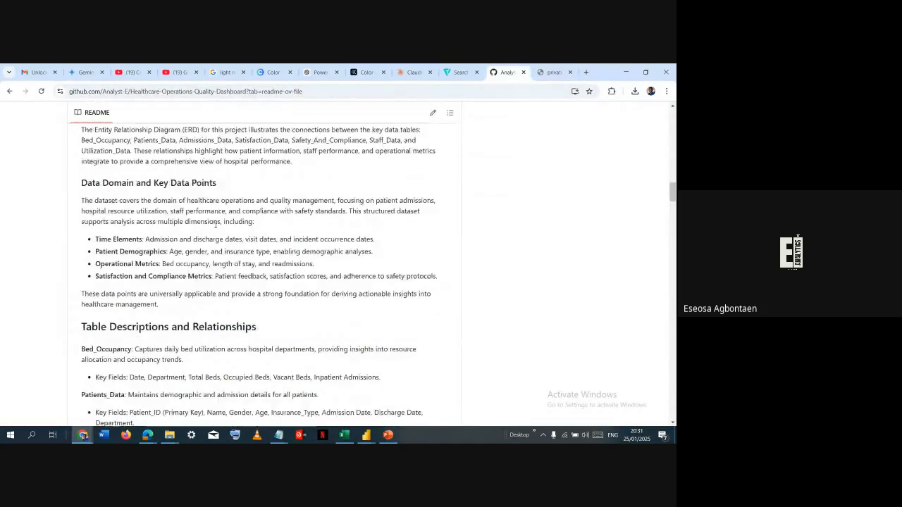
pyautogui.scroll(-5, 224, 240)
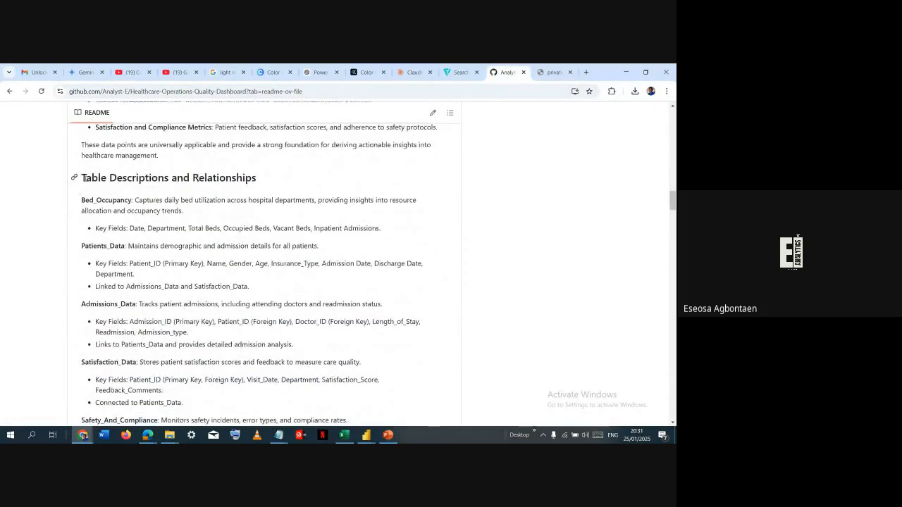
pyautogui.moveTo(85, 179); pyautogui.dragTo(205, 181)
pyautogui.click(206, 183)
pyautogui.scroll(-7, 207, 270)
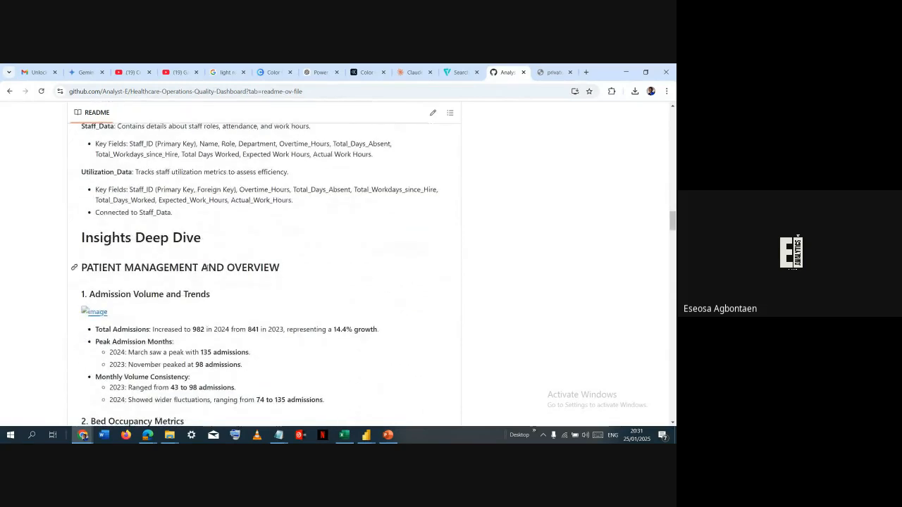
pyautogui.scroll(-1, 90, 239)
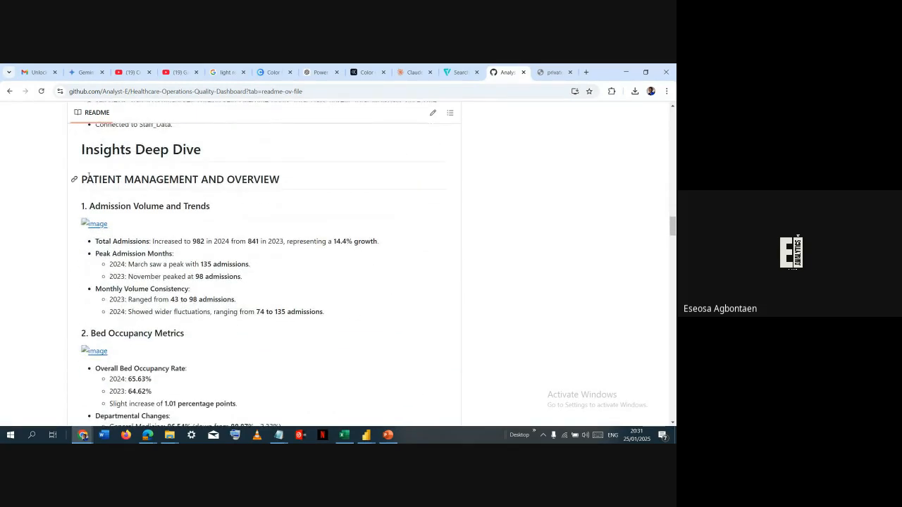
pyautogui.scroll(-3, 184, 230)
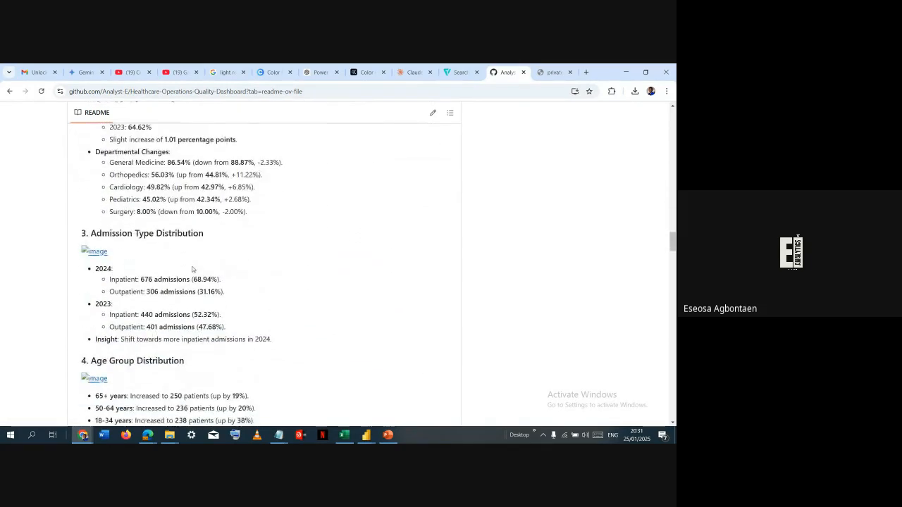
pyautogui.scroll(-15, 192, 269)
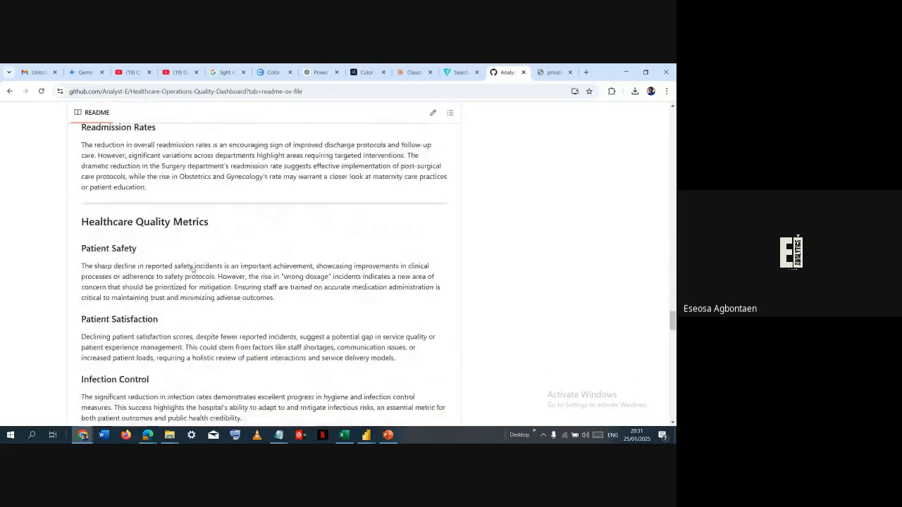
pyautogui.scroll(-5, 191, 268)
pyautogui.scroll(4, 123, 322)
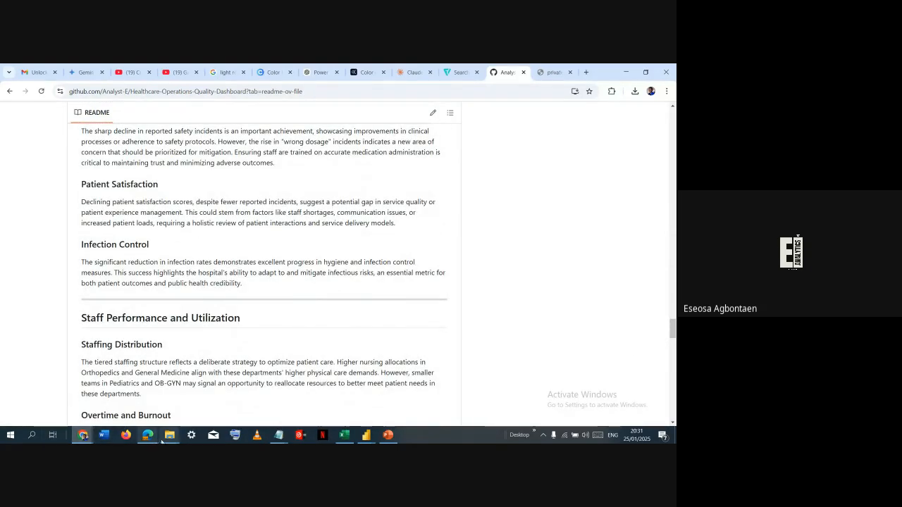
# - Switch to File Explorer and look through the Documents folder for the README template file
pyautogui.moveTo(168, 436)
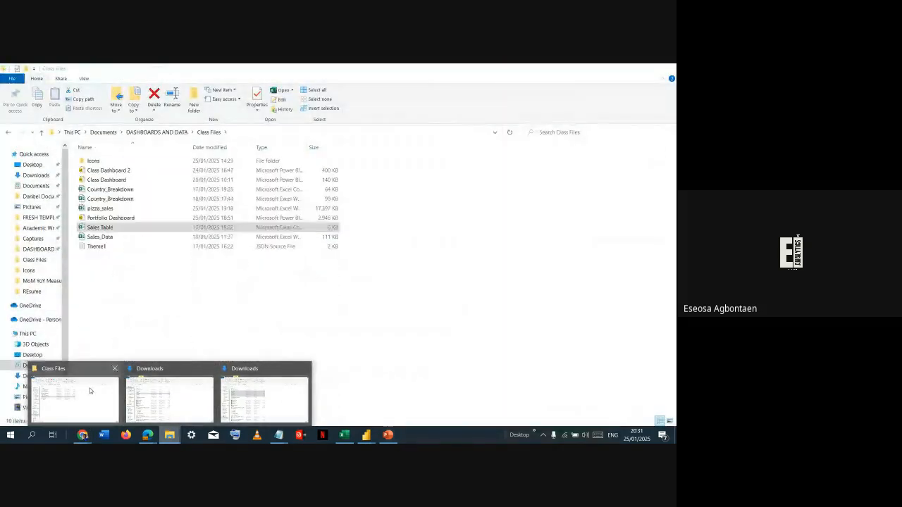
pyautogui.click(89, 391)
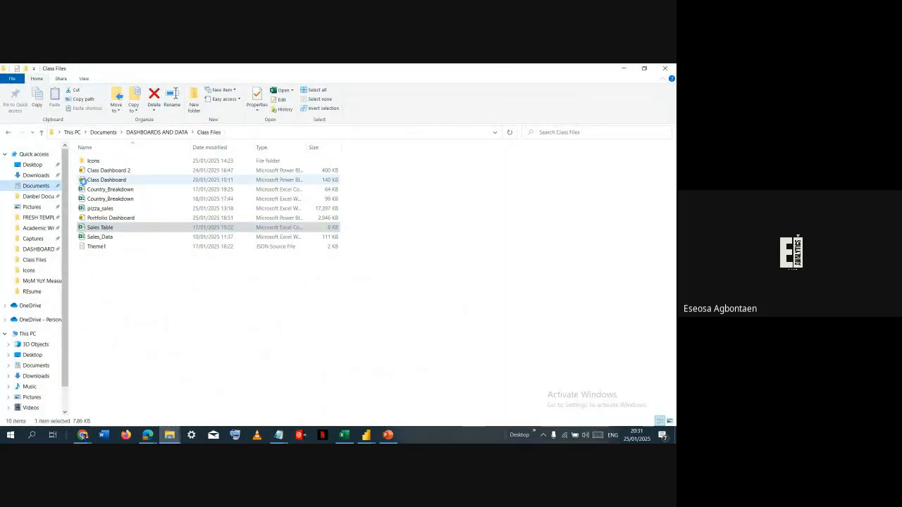
pyautogui.scroll(12, 125, 197)
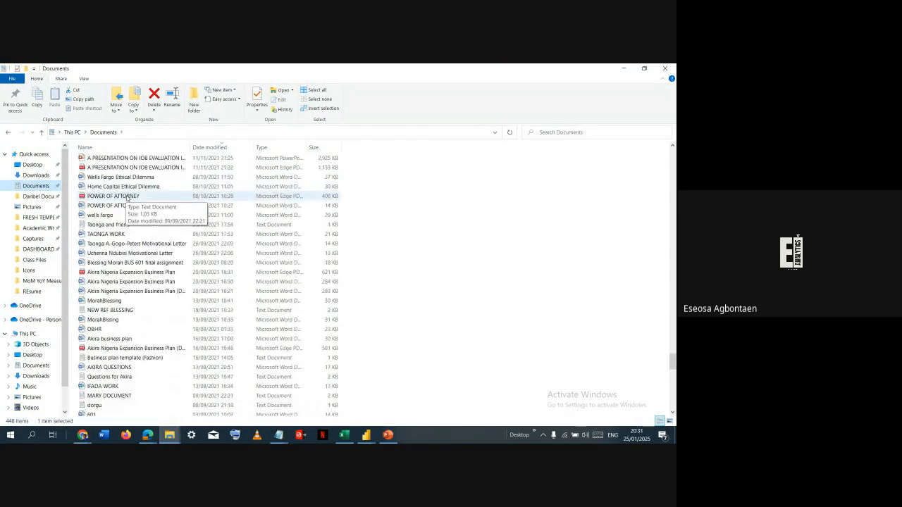
pyautogui.scroll(7, 127, 200)
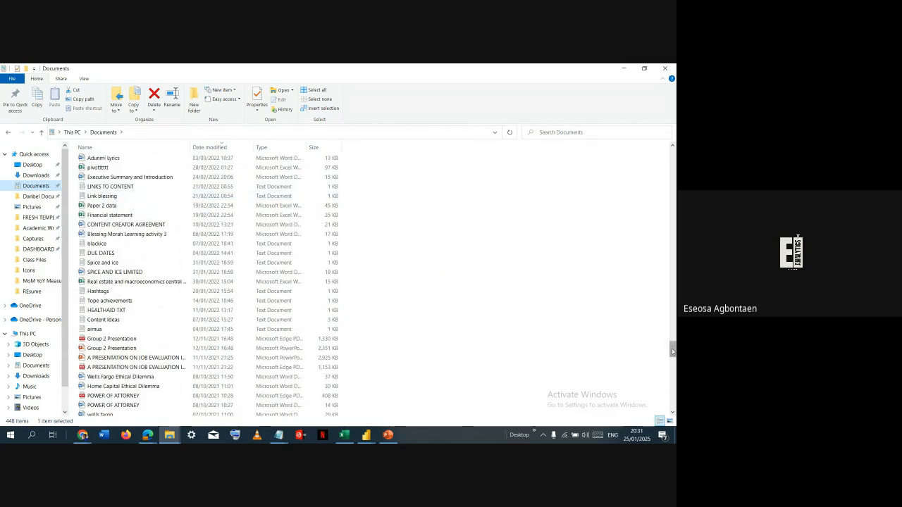
pyautogui.moveTo(673, 351); pyautogui.dragTo(649, 149)
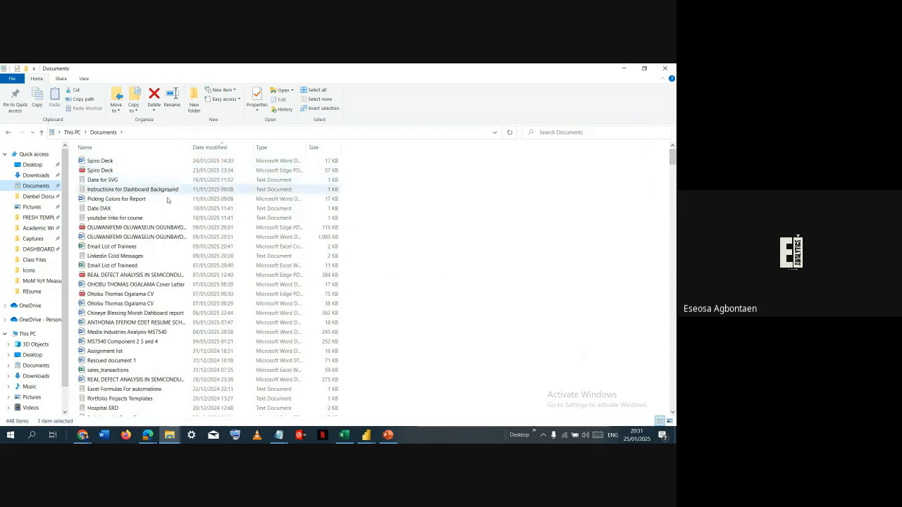
pyautogui.scroll(-3, 155, 236)
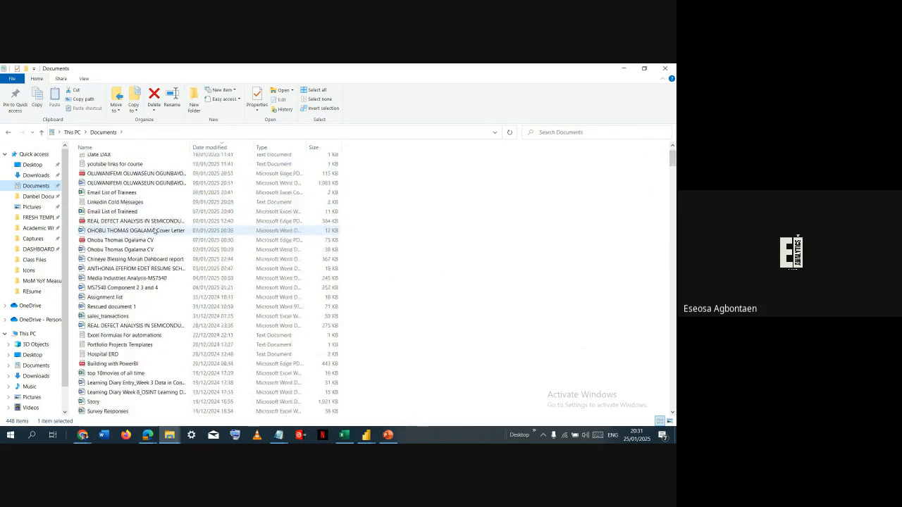
pyautogui.scroll(-3, 155, 232)
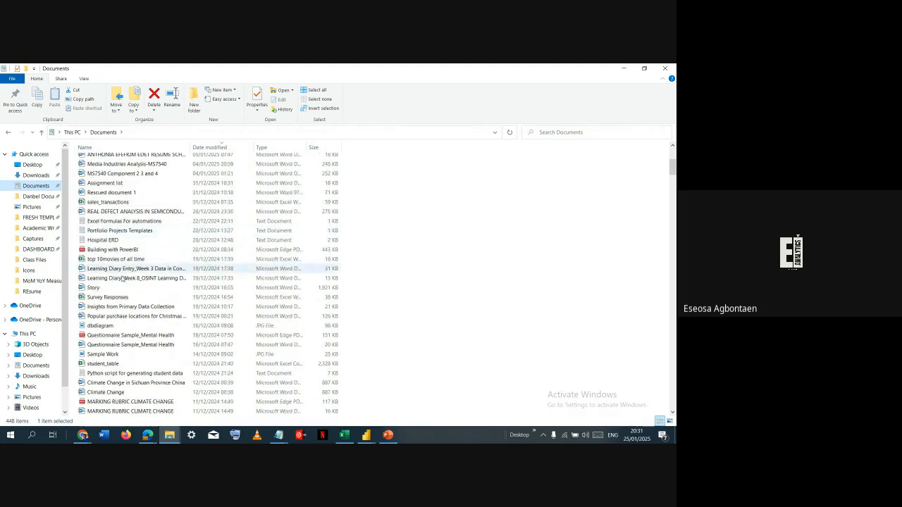
pyautogui.click(117, 316)
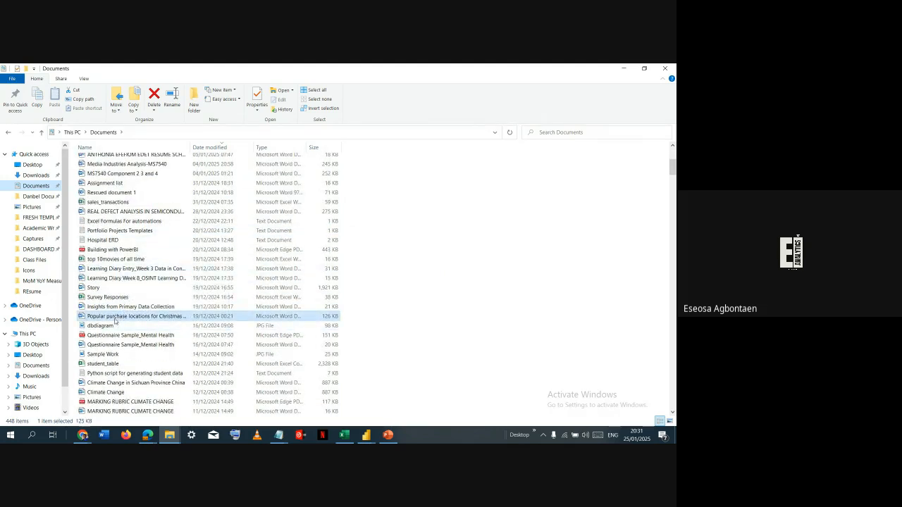
pyautogui.scroll(-3, 118, 270)
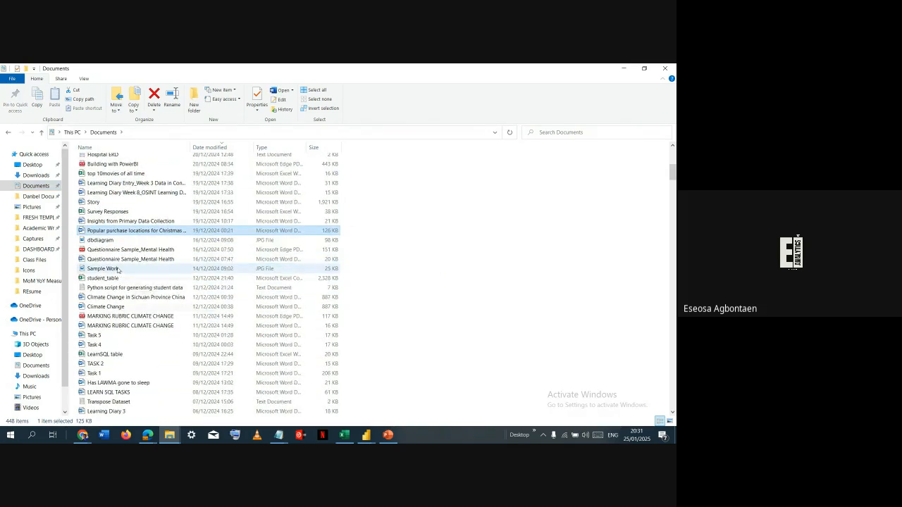
pyautogui.scroll(-4, 112, 326)
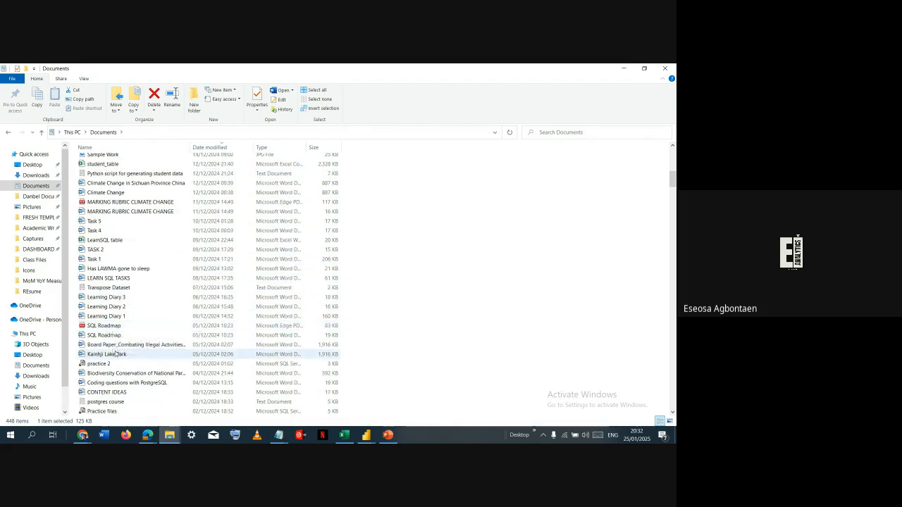
pyautogui.scroll(-2, 113, 328)
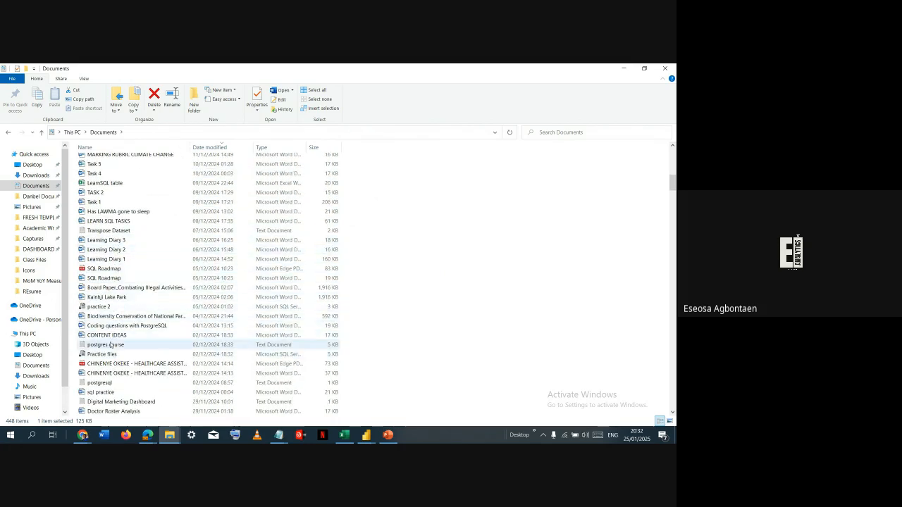
pyautogui.scroll(-2, 111, 345)
pyautogui.scroll(-3, 112, 345)
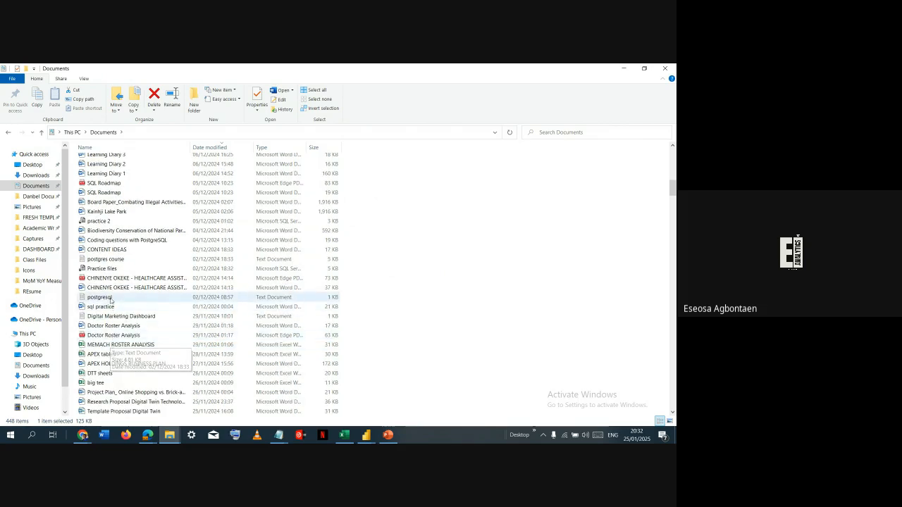
pyautogui.scroll(-1, 111, 299)
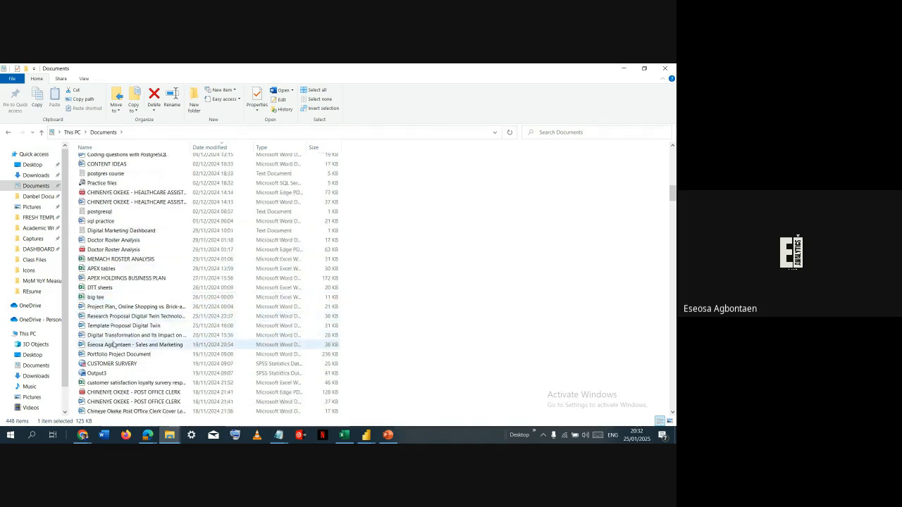
# - Find the Github Readme Template document in the DASHBOARDS AND DATA folder and open it in Word
pyautogui.click(40, 177)
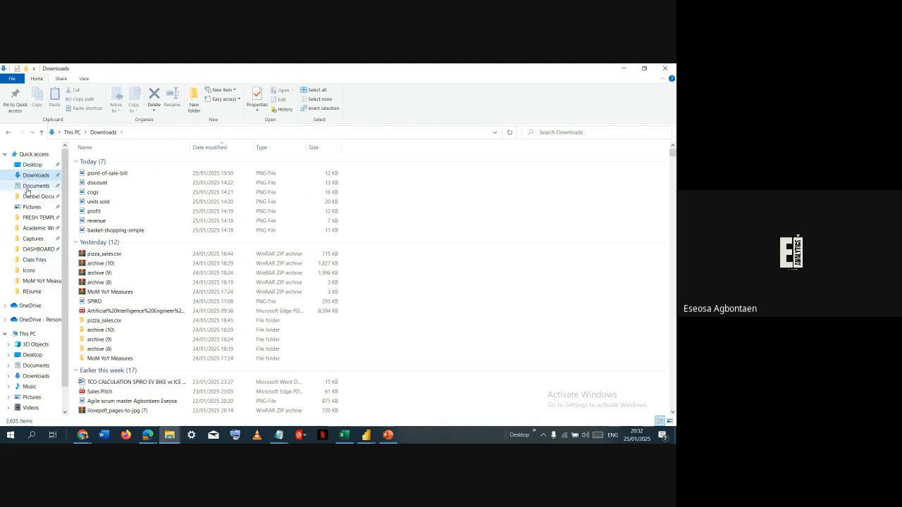
pyautogui.click(39, 217)
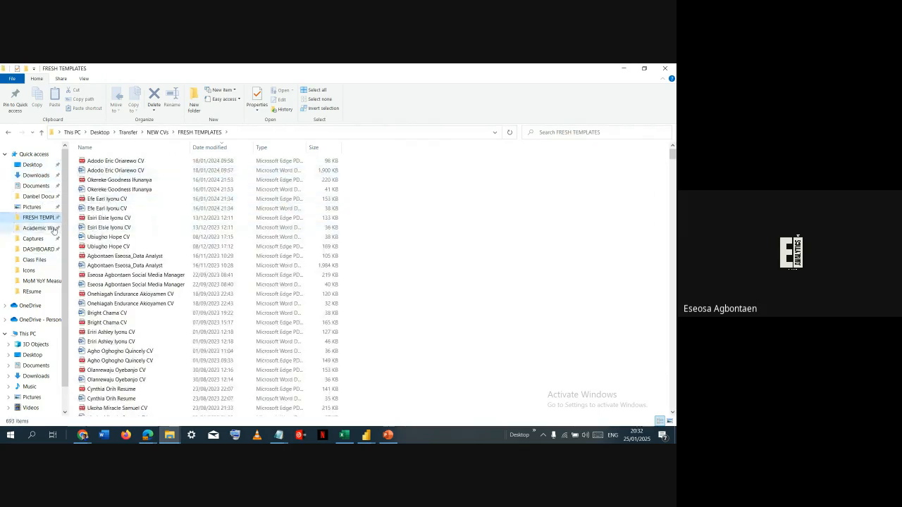
pyautogui.click(28, 248)
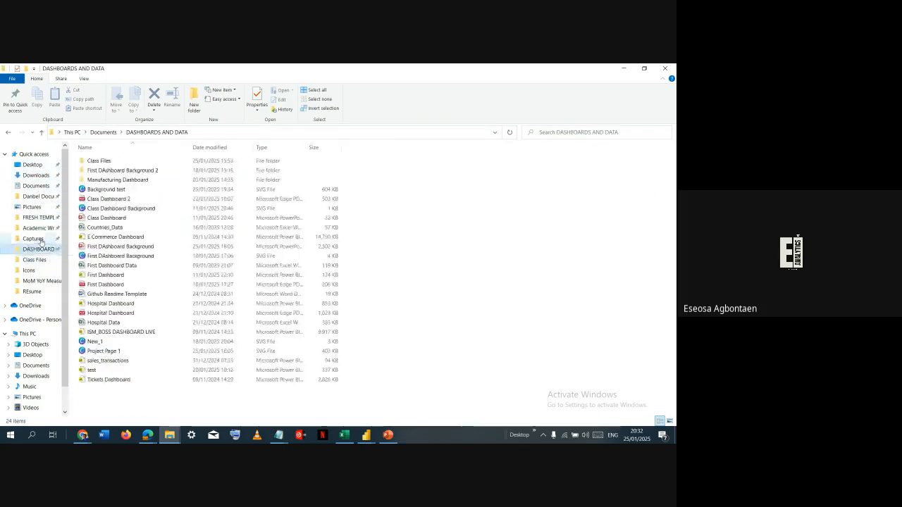
pyautogui.click(123, 295)
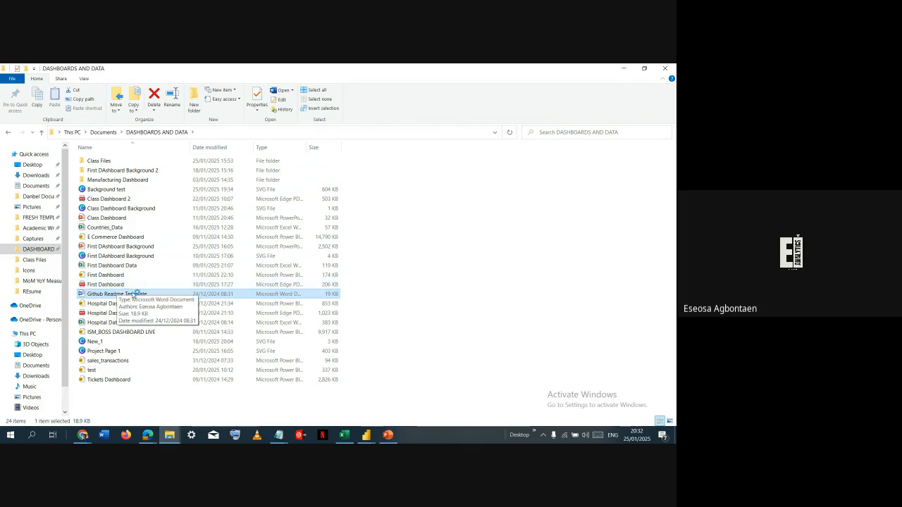
pyautogui.doubleClick(133, 294)
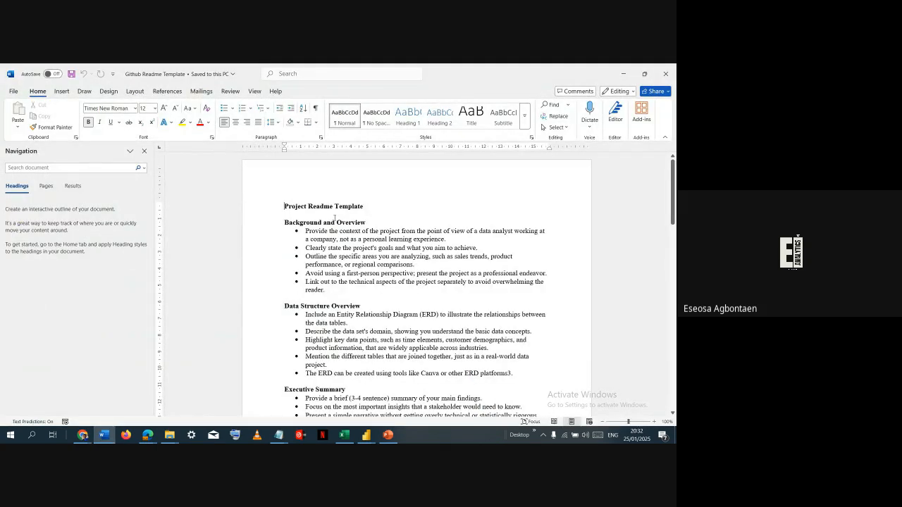
# - Read through the README template's sections, from Background and Overview to Caveats and Assumptions
pyautogui.scroll(-4, 359, 282)
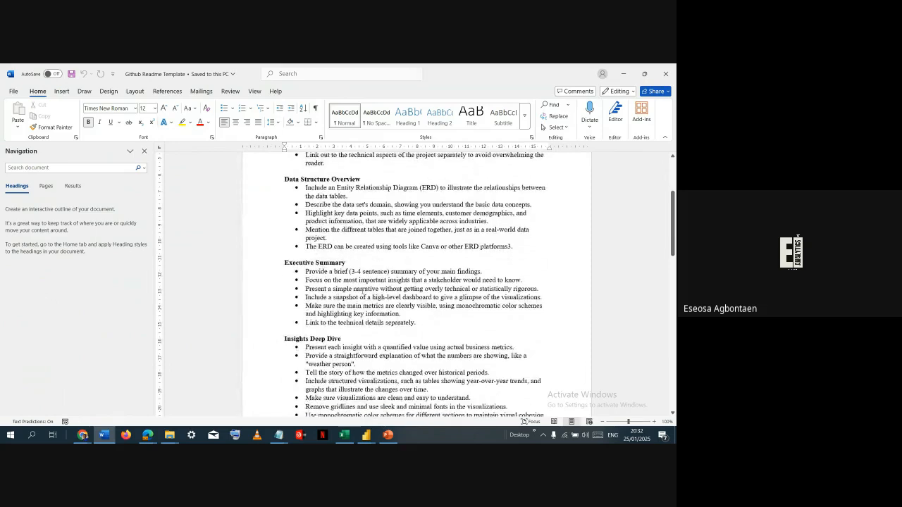
pyautogui.scroll(-15, 347, 254)
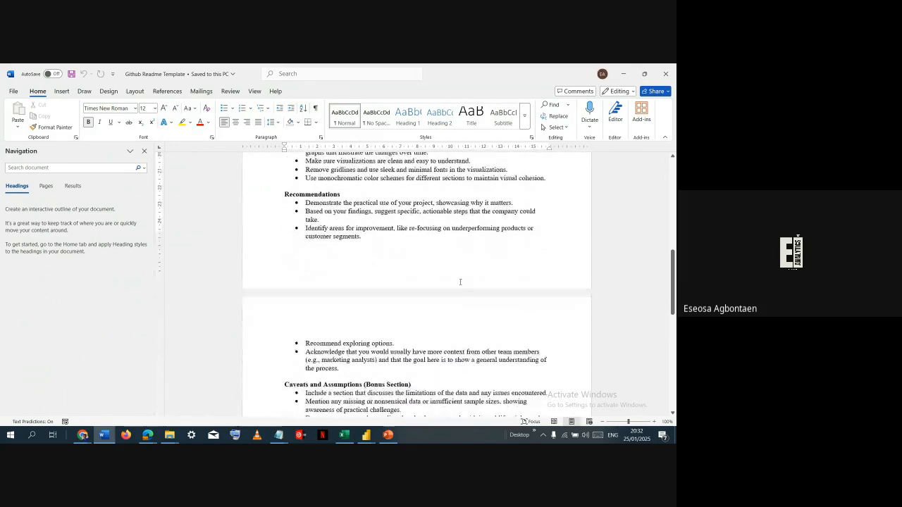
pyautogui.scroll(8, 333, 350)
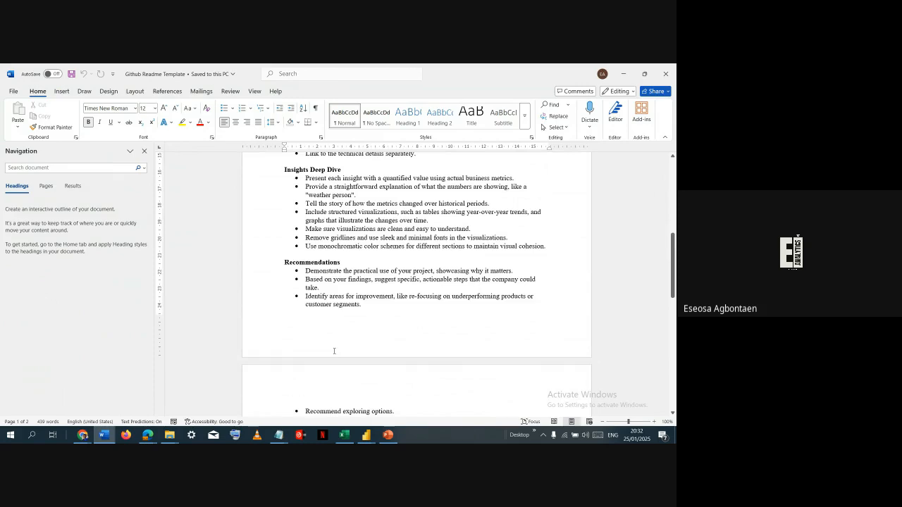
pyautogui.scroll(10, 334, 351)
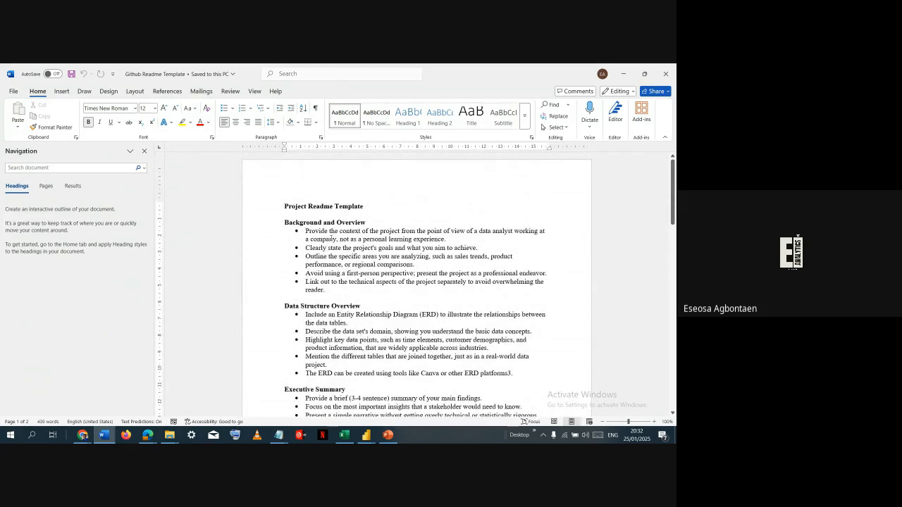
# - Switch to Power BI and capture a rectangular screen snip of the Portfolio Dashboard's Page 1 content, from the KPI cards to the lower charts
pyautogui.hotkey('alt', 'Tab')
pyautogui.hotkey('alt', 'Tab')
pyautogui.hotkey('alt', 'Tab')
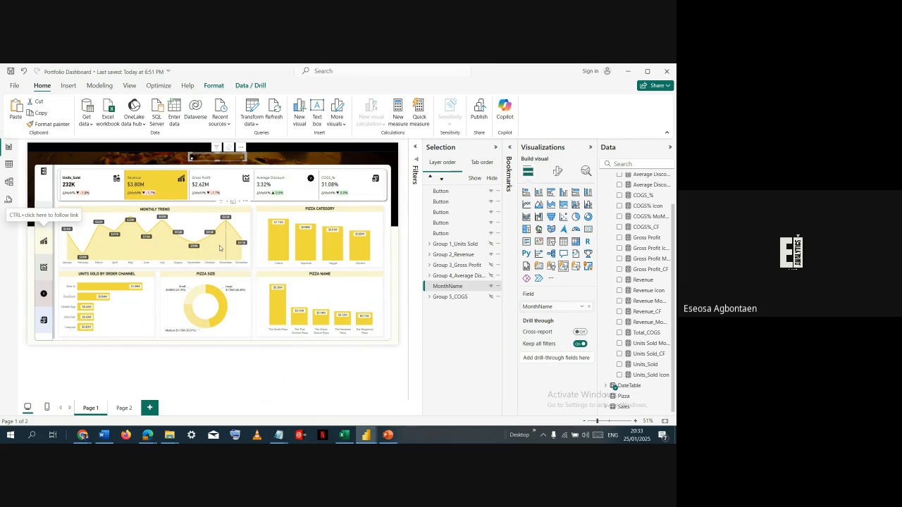
pyautogui.click(103, 337)
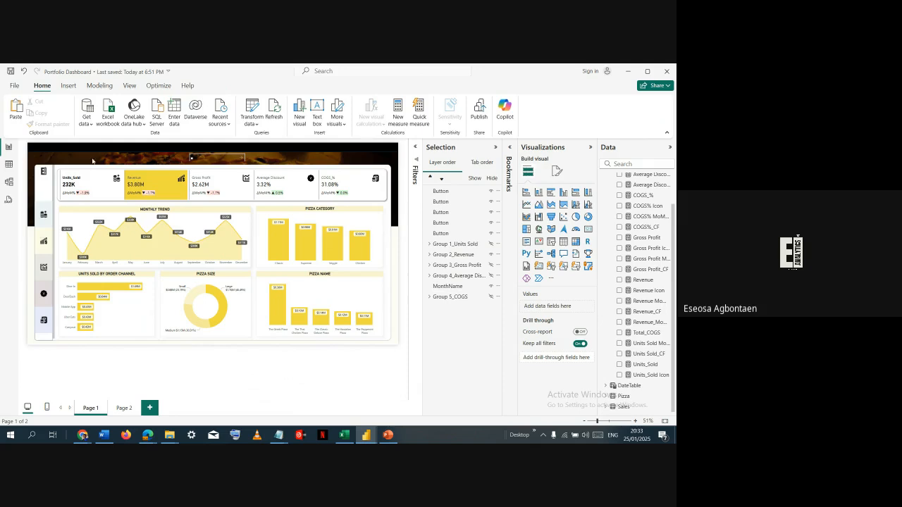
pyautogui.press('super+shift+s')
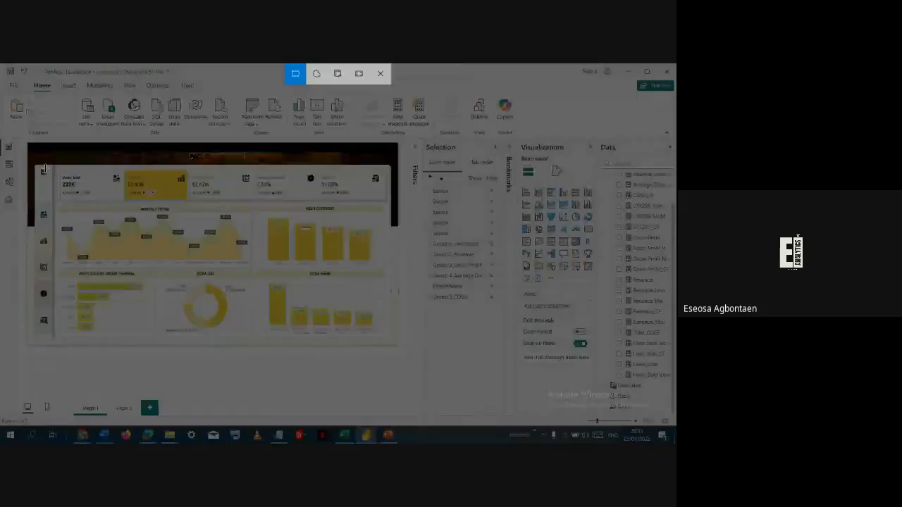
pyautogui.moveTo(36, 165); pyautogui.dragTo(393, 341)
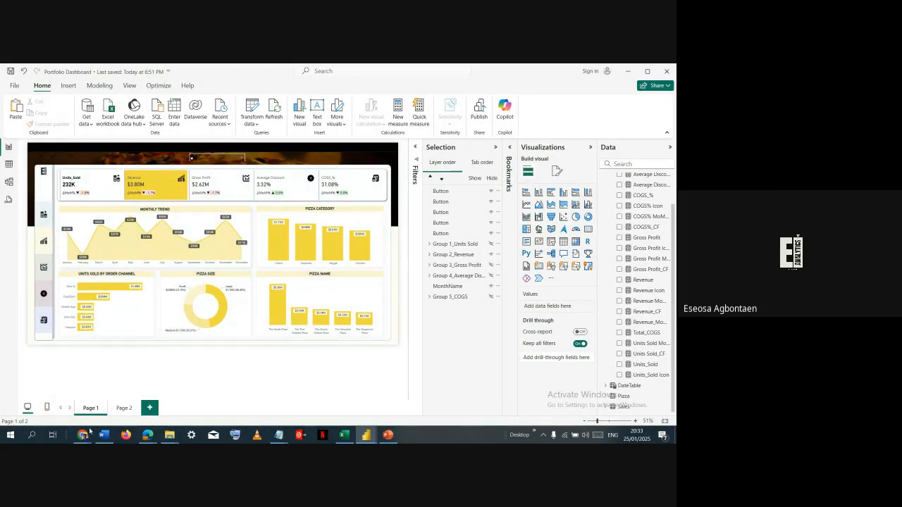
# - Switch to Chrome, open ChatGPT in a new tab and paste the revenue dashboard snip into a new message
pyautogui.moveTo(82, 435)
pyautogui.click(153, 384)
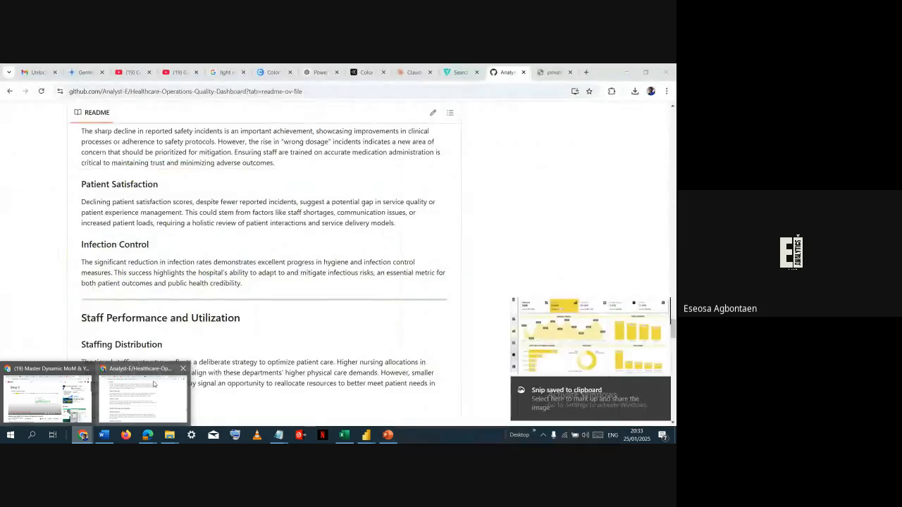
pyautogui.click(585, 72)
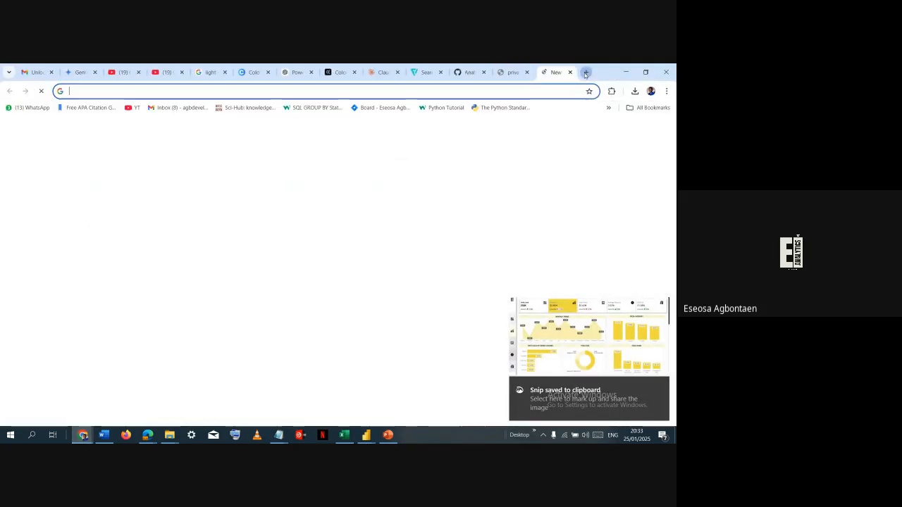
pyautogui.write('chat')
pyautogui.press('Return')
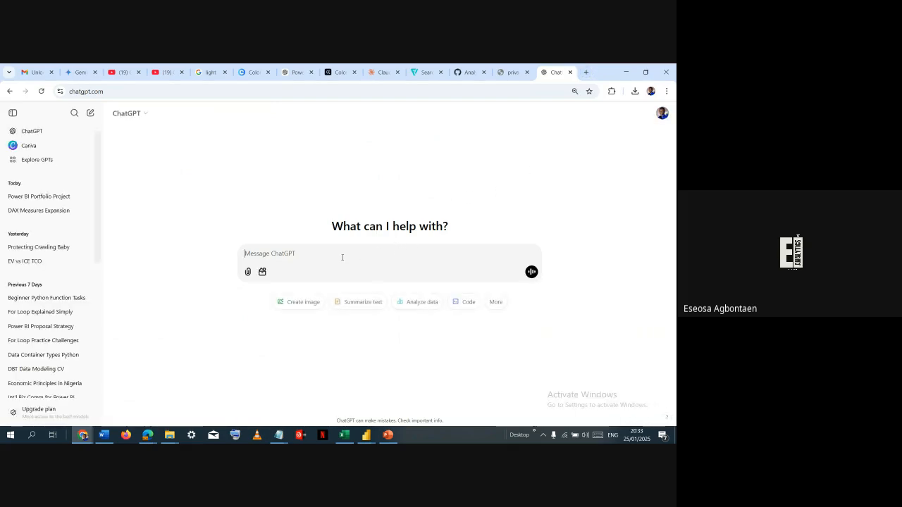
pyautogui.hotkey('ctrl', 'v')
# - Switch to Power BI, show the Units Sold view and capture a rectangular snip from the KPI cards to the lower charts
pyautogui.hotkey('alt', 'Tab')
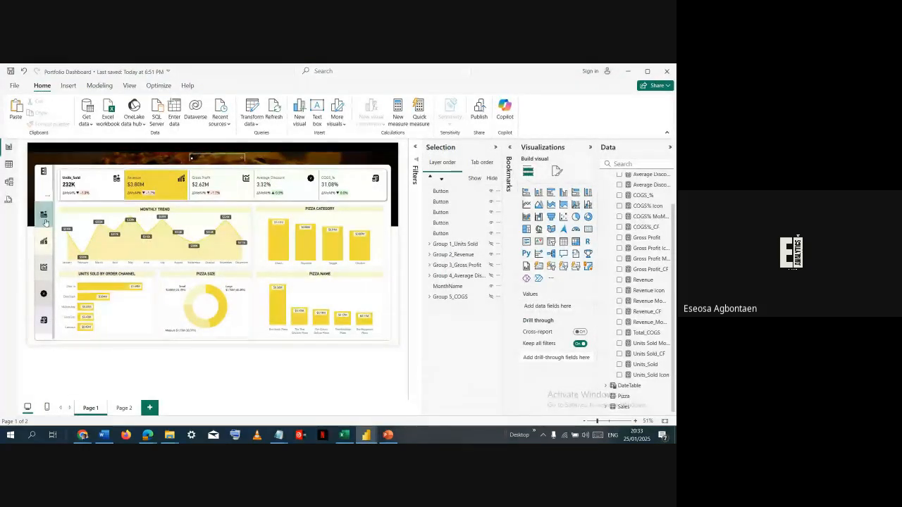
pyautogui.keyDown('ctrl'); pyautogui.click(45, 220); pyautogui.keyUp('ctrl')
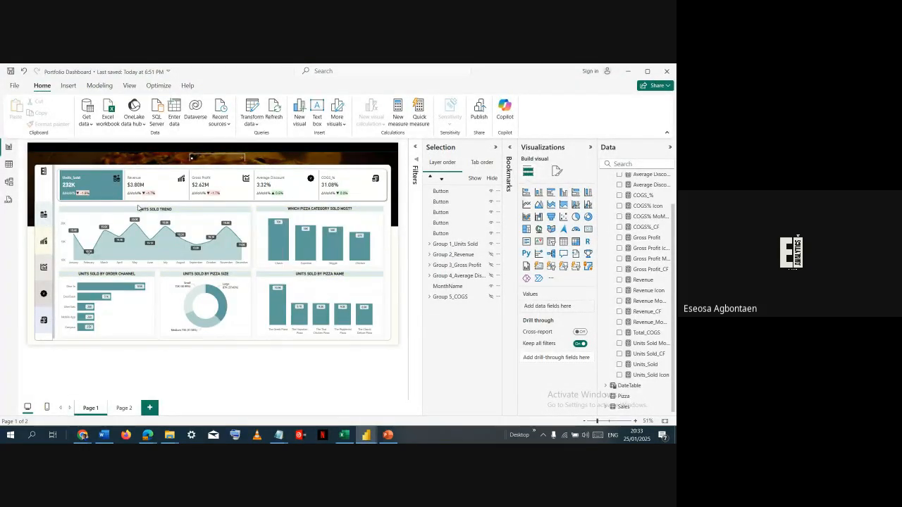
pyautogui.press('super+shift+s')
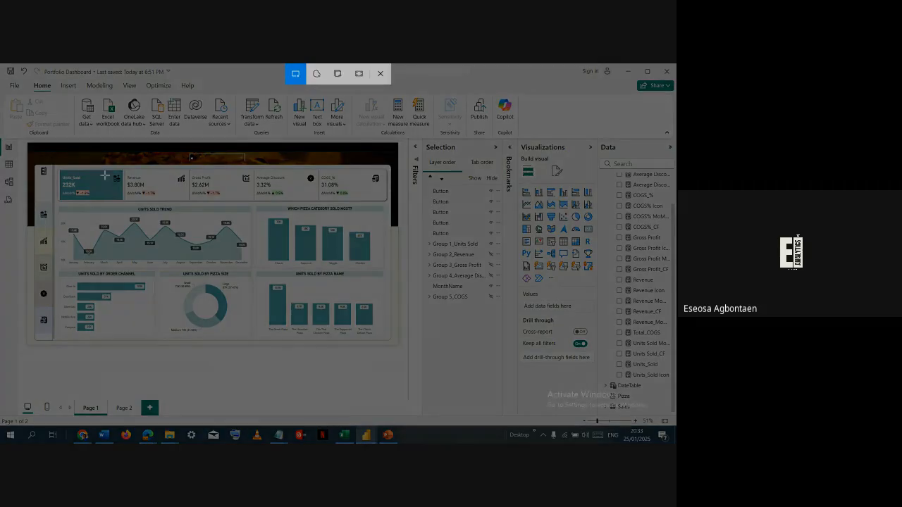
pyautogui.moveTo(59, 171); pyautogui.dragTo(386, 343)
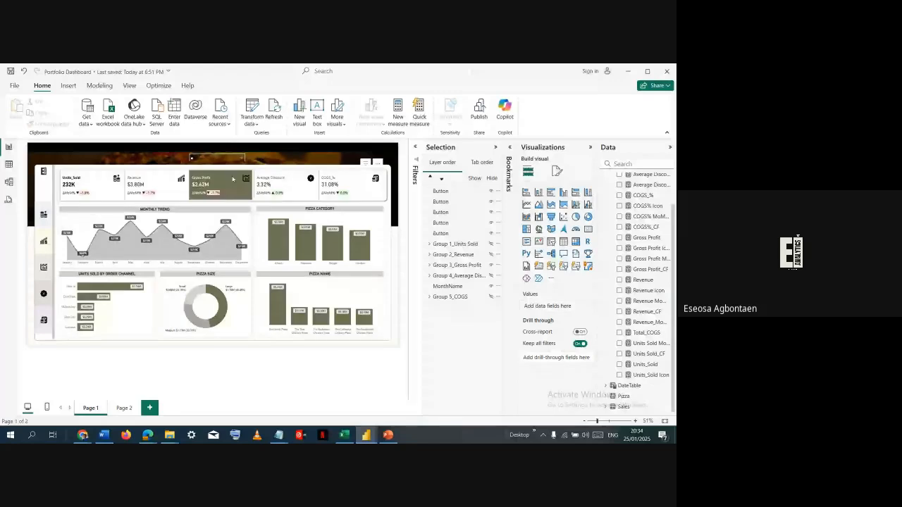
# - Capture a rectangular snip of the Gross Profit view and add it to the ChatGPT message
pyautogui.press('super+shift+s')
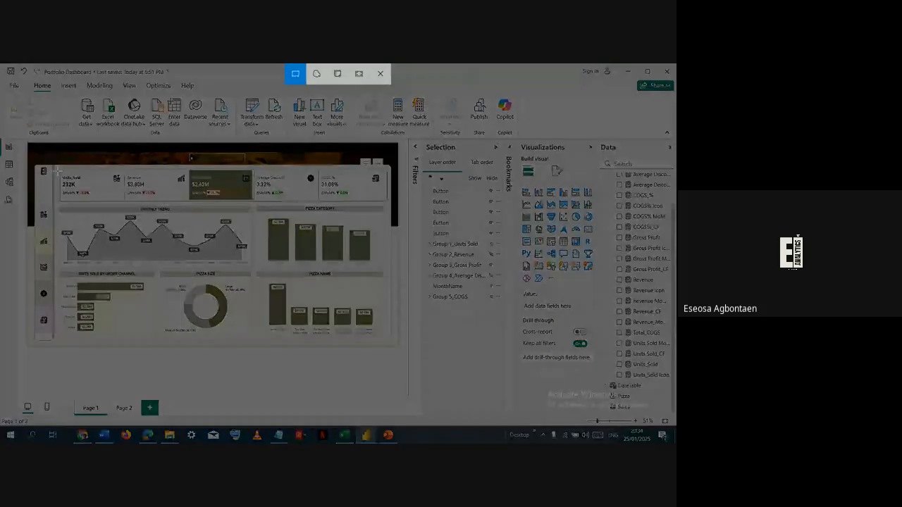
pyautogui.moveTo(58, 169); pyautogui.dragTo(384, 340)
pyautogui.hotkey('alt', 'Tab')
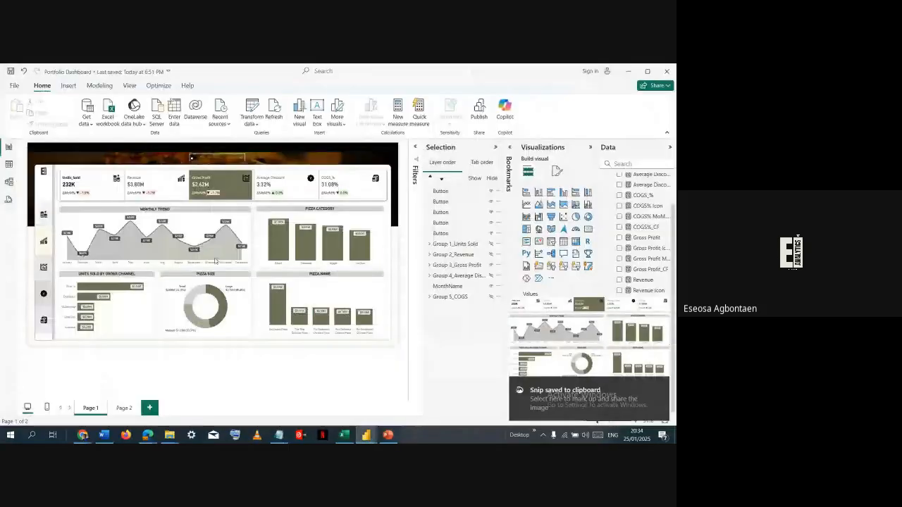
# - Show the Average Discount view in Power BI and capture a rectangular snip of its KPI cards and charts
pyautogui.keyDown('ctrl'); pyautogui.click(45, 293); pyautogui.keyUp('ctrl')
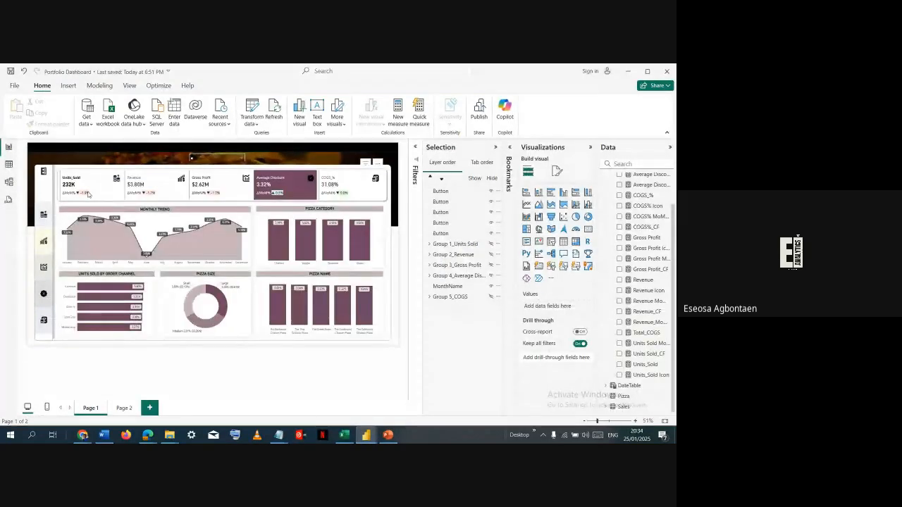
pyautogui.press('super+shift+s')
pyautogui.moveTo(61, 172); pyautogui.dragTo(387, 344)
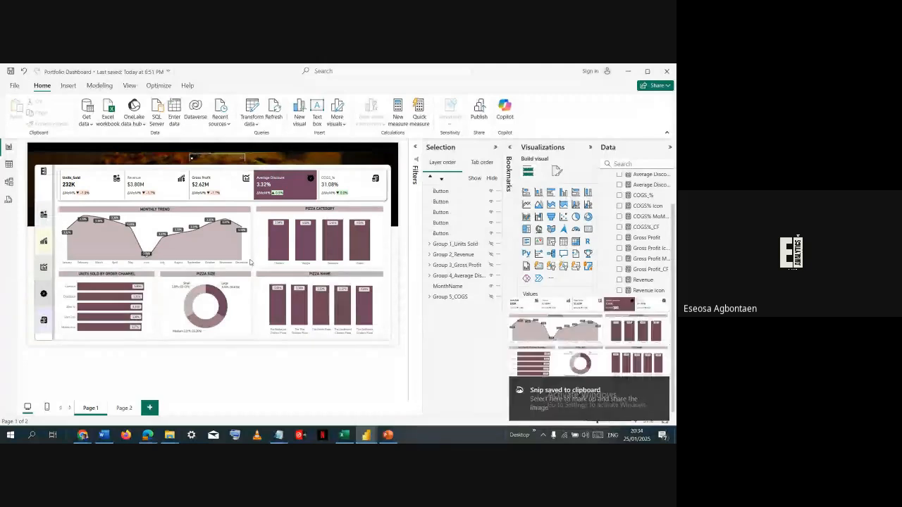
# - Capture a rectangular snip of the COGS % view and try to paste it into the ChatGPT message
pyautogui.keyDown('ctrl'); pyautogui.click(47, 320); pyautogui.keyUp('ctrl')
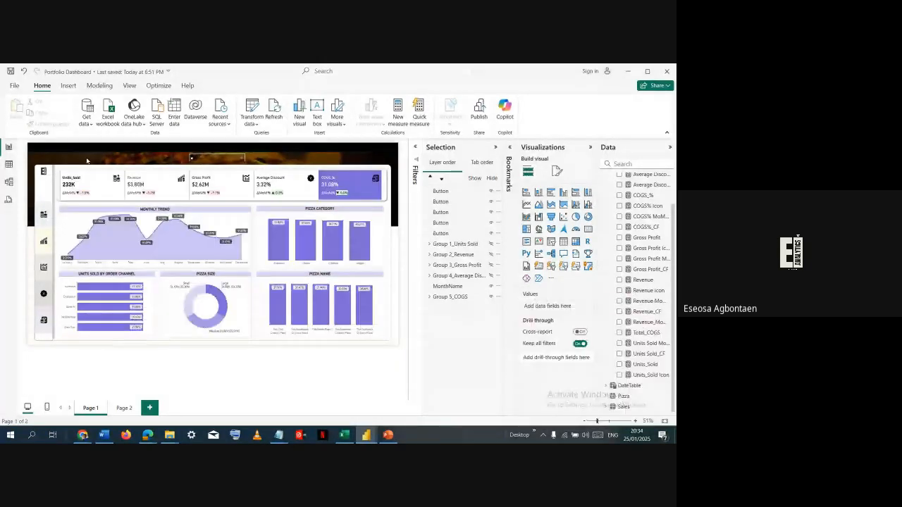
pyautogui.press('super+shift+s')
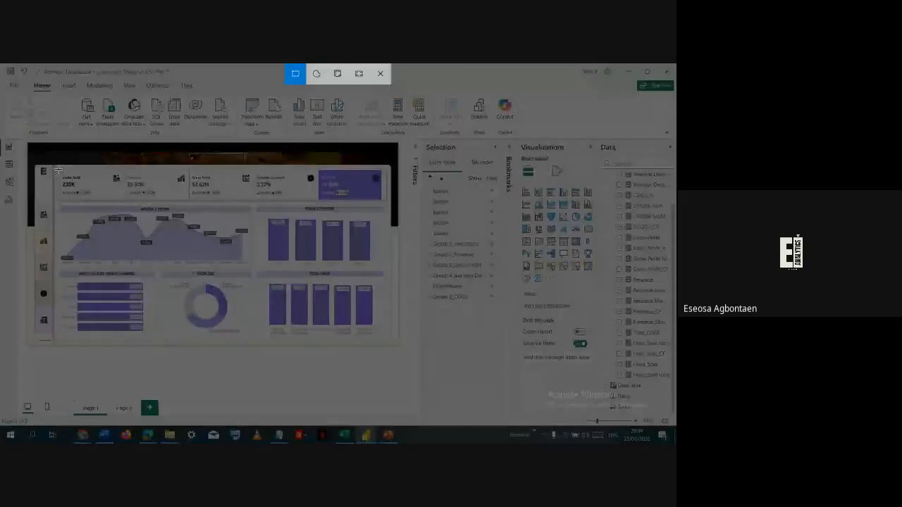
pyautogui.moveTo(59, 171); pyautogui.dragTo(384, 340)
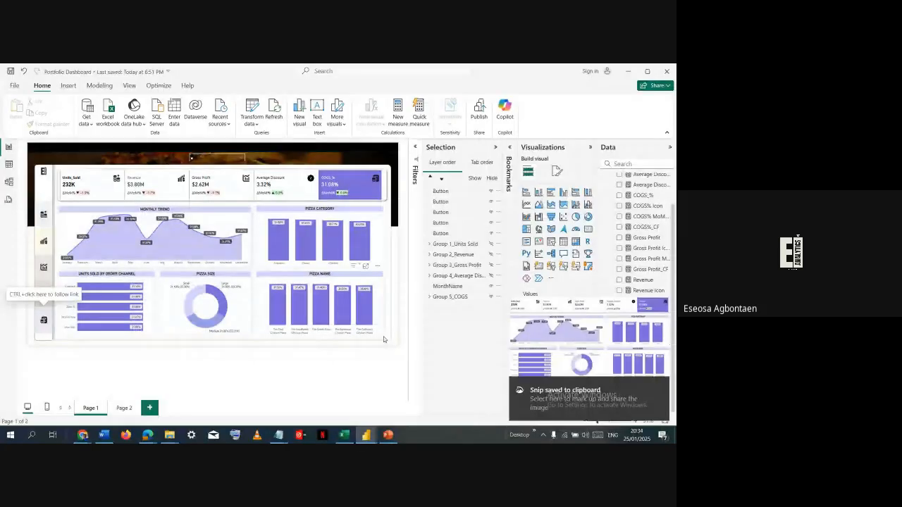
pyautogui.hotkey('alt', 'Tab')
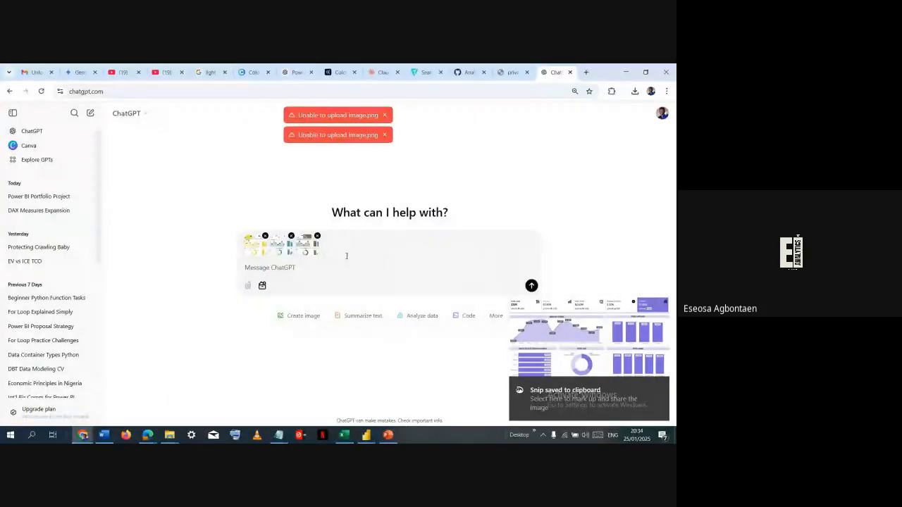
pyautogui.click(293, 269)
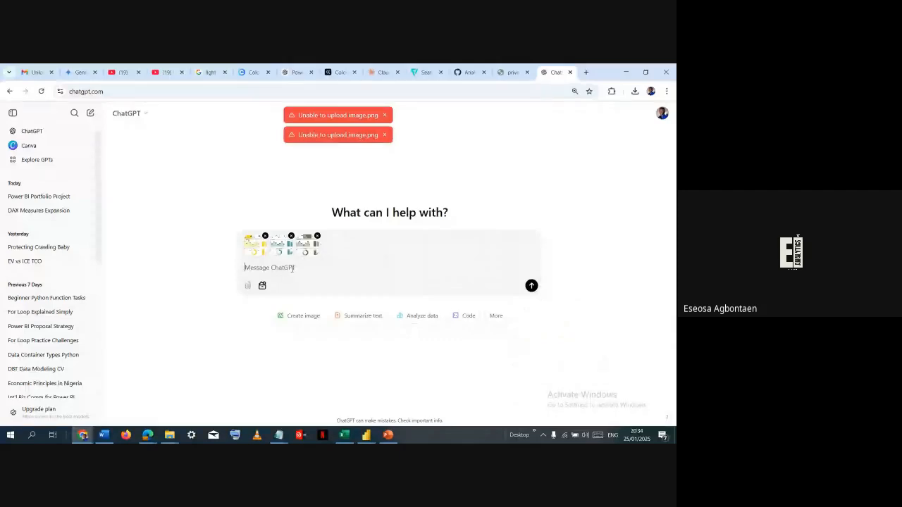
pyautogui.hotkey('ctrl', 'v')
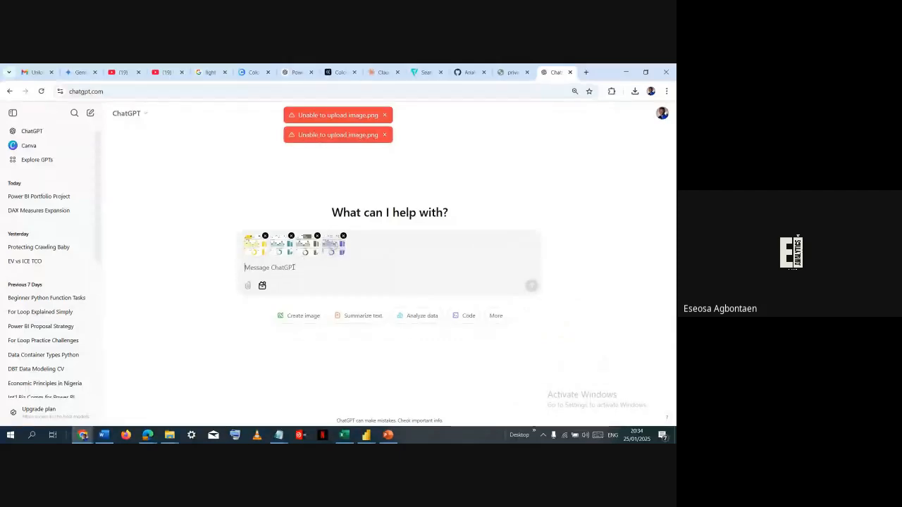
# - Dismiss the upload error notices in ChatGPT and try to attach the COGS % snip again
pyautogui.click(384, 154)
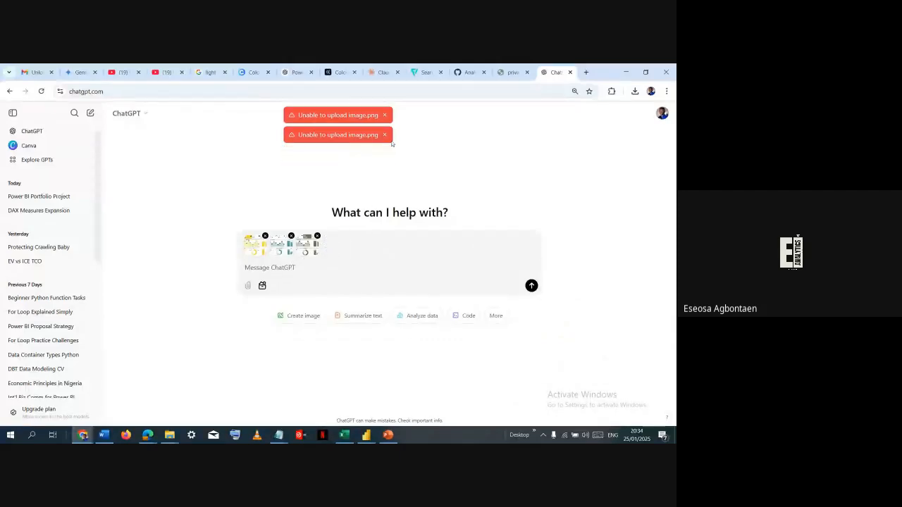
pyautogui.click(384, 134)
pyautogui.click(384, 115)
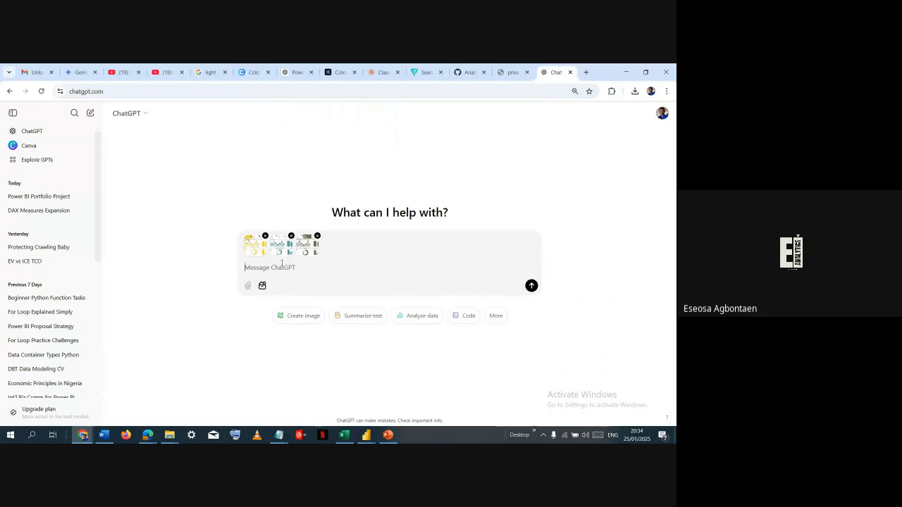
pyautogui.hotkey('ctrl', 'v')
pyautogui.hotkey('ctrl', 'v')
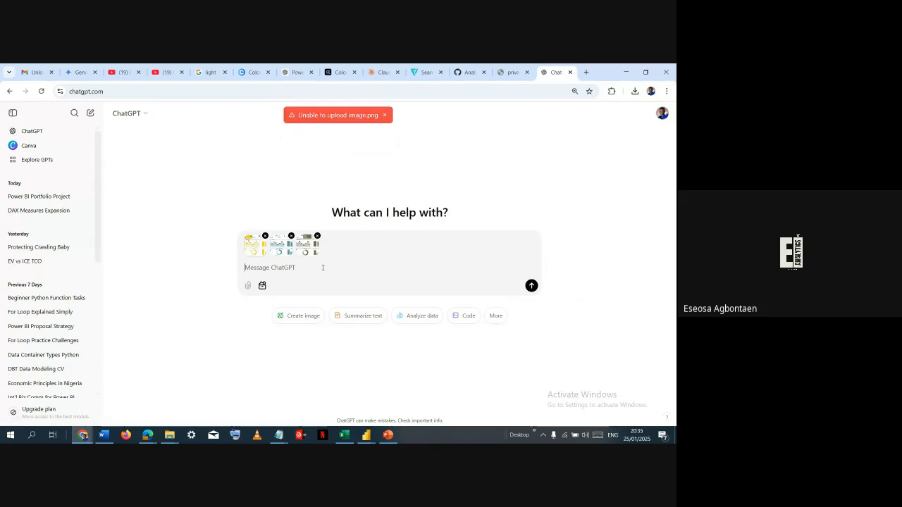
# - Look at the beginning of the README template in Word and return to the ChatGPT message
pyautogui.hotkey('alt', 'Tab')
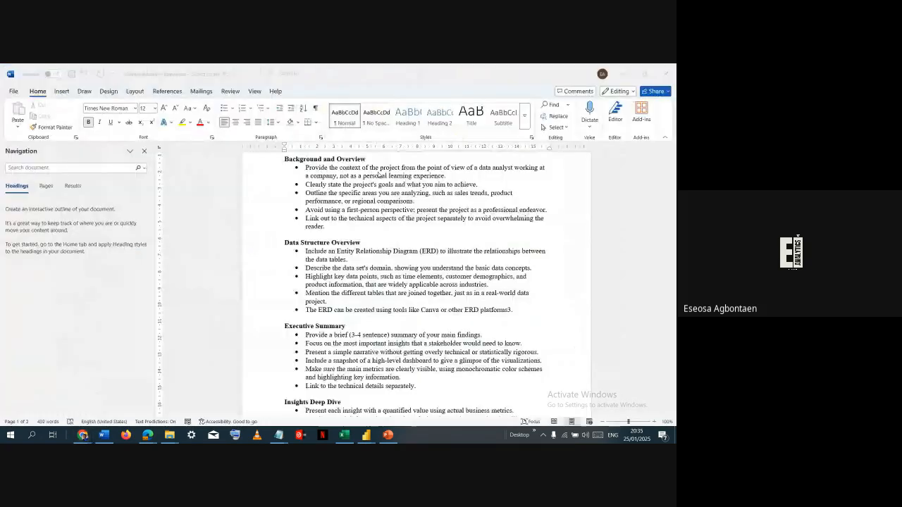
pyautogui.scroll(3, 378, 175)
pyautogui.click(303, 211)
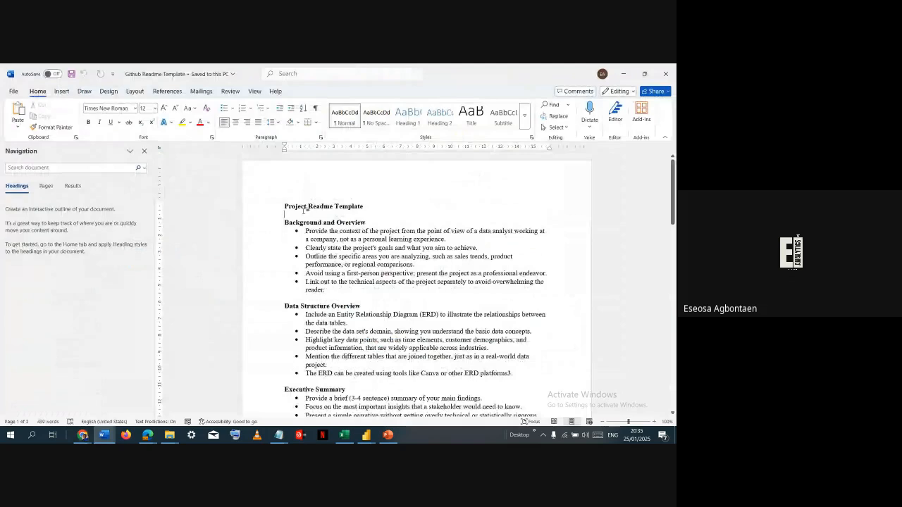
pyautogui.hotkey('alt', 'Tab')
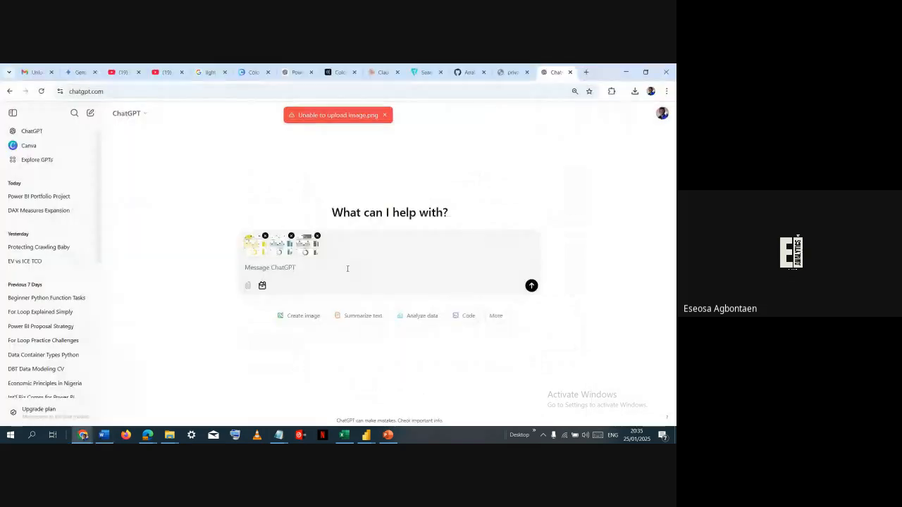
# - Begin the ChatGPT prompt with "This dashboard is for a pizza company called AGB Pizzas and"
pyautogui.write('Th')
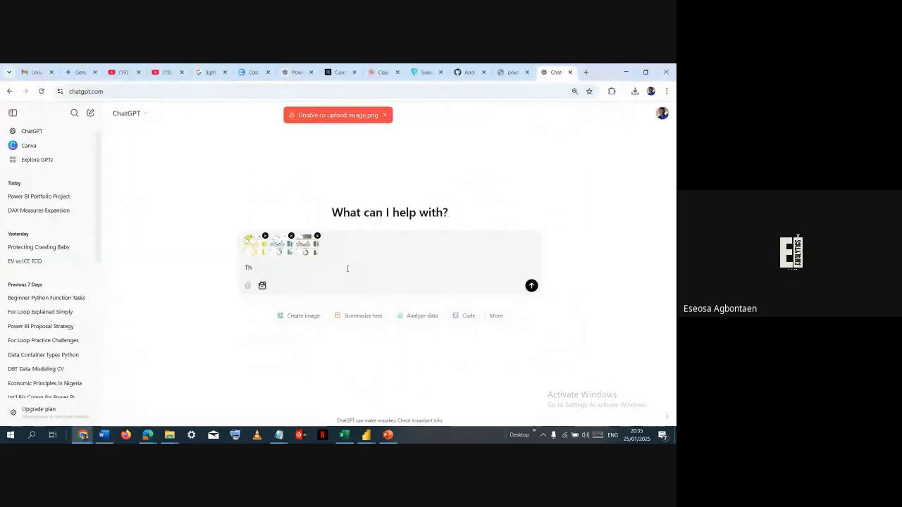
pyautogui.write('is dashboard')
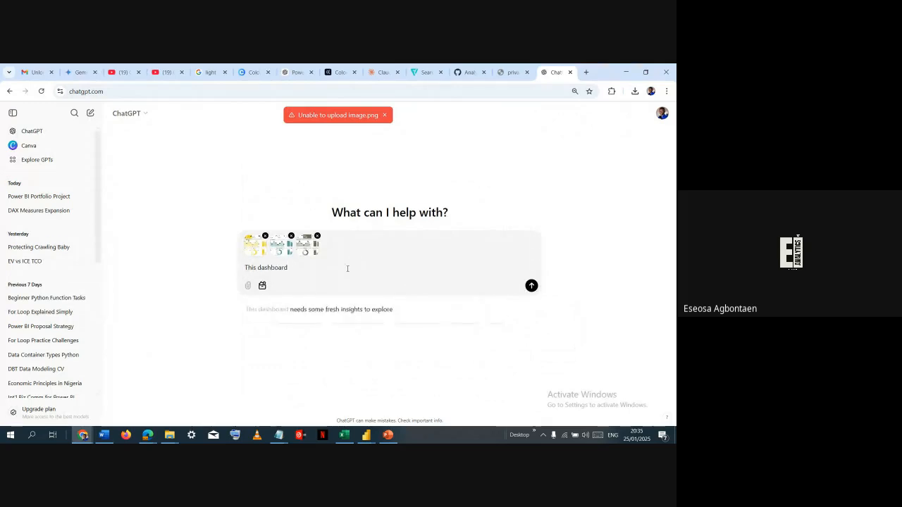
pyautogui.write(' is ')
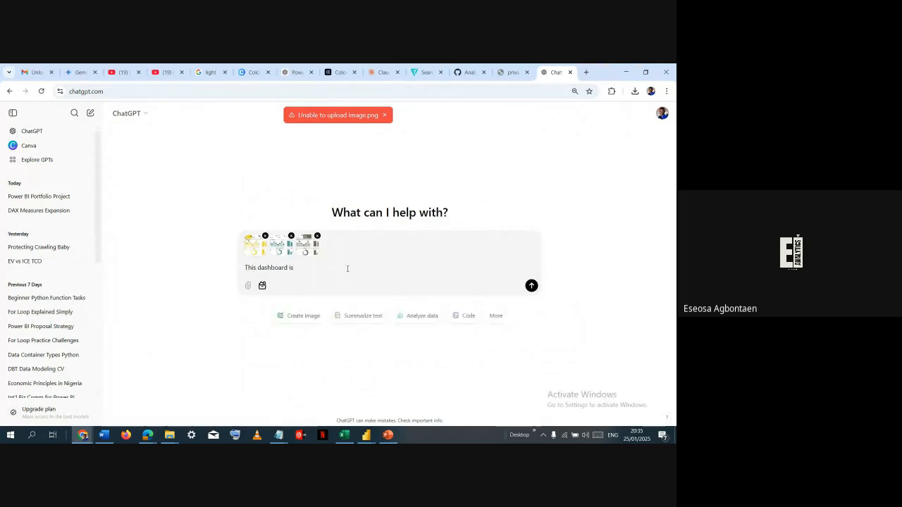
pyautogui.write('for a pizza compa')
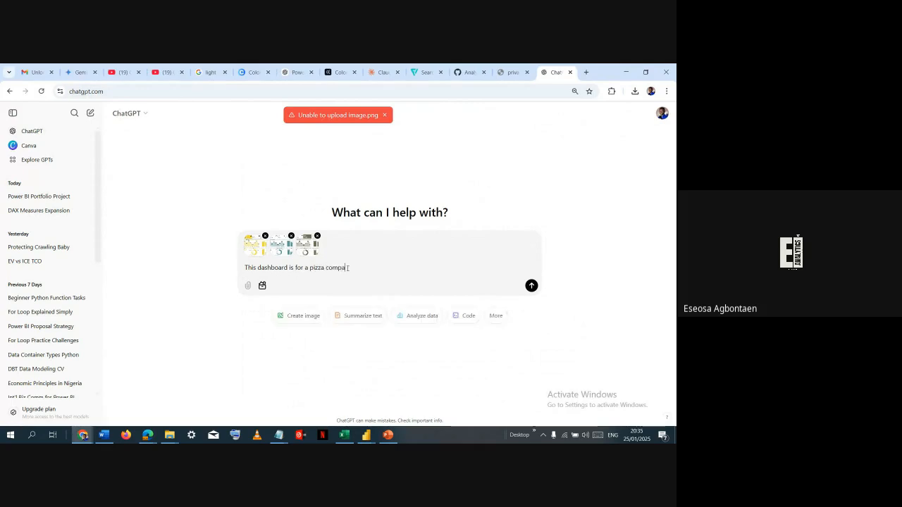
pyautogui.write('ny called AGB')
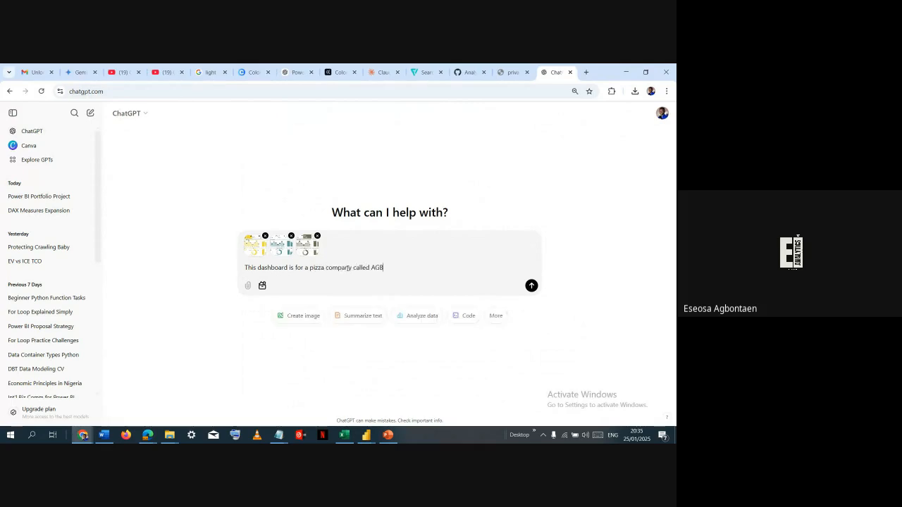
pyautogui.write(' Pizzas and I want to write a portfolio')
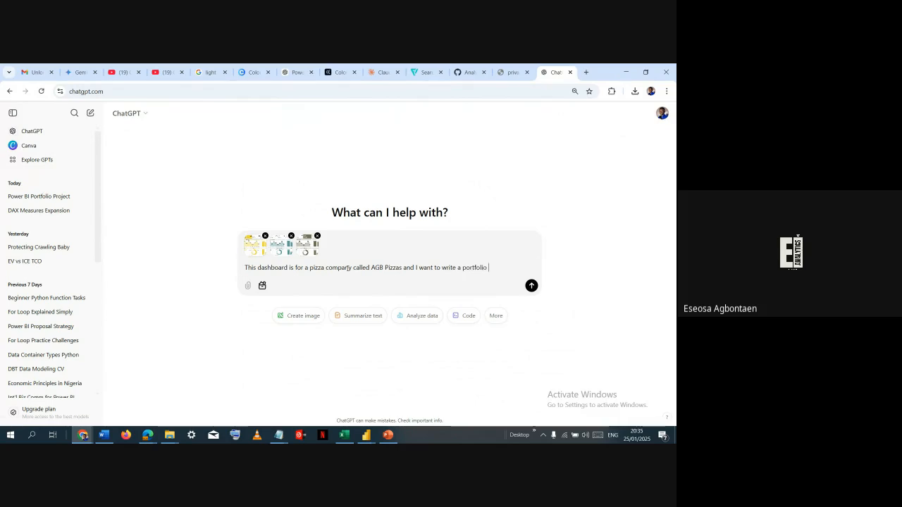
# - Continue the prompt with "I want to write a Github Readme for it following the template below"
pyautogui.write('p')
pyautogui.press('BackSpace')
pyautogui.hotkey('ctrl', 'shift', 'Left')
pyautogui.write('Github RE')
pyautogui.press('BackSpace')
pyautogui.write('eadme')
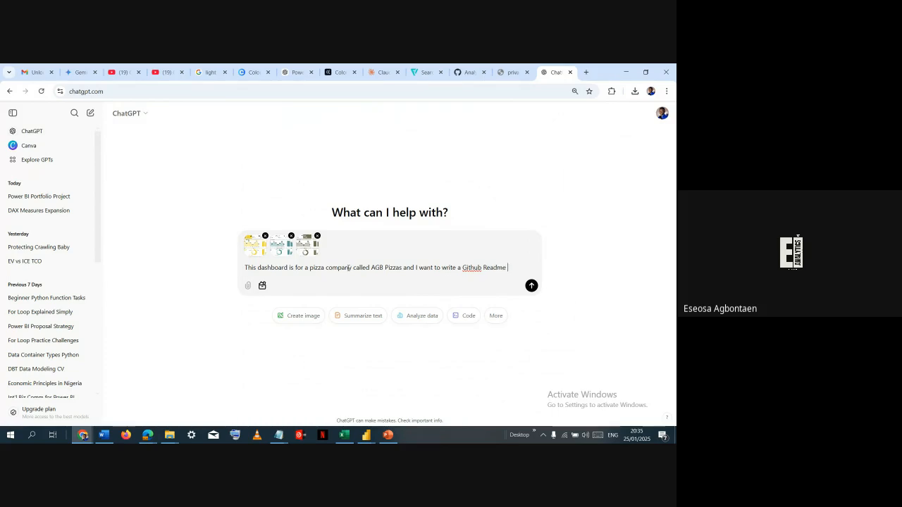
pyautogui.write(' for it foll')
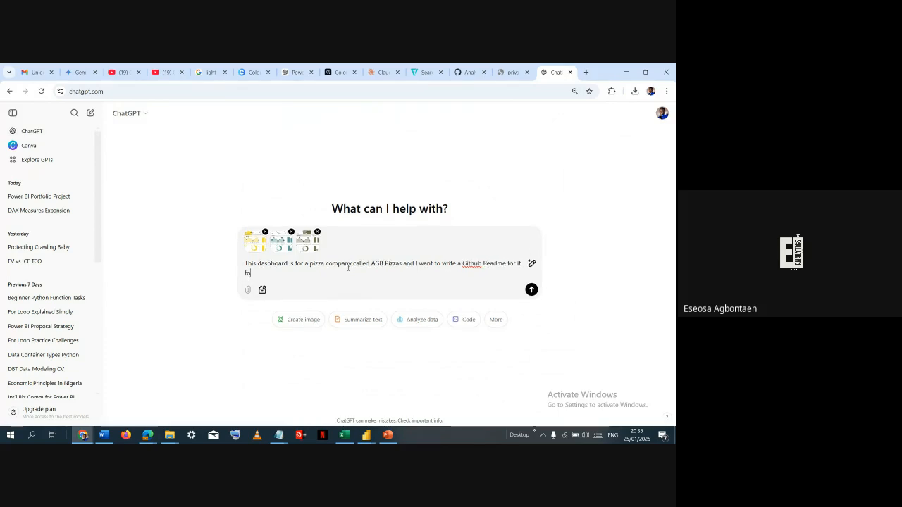
pyautogui.write('owing the template ')
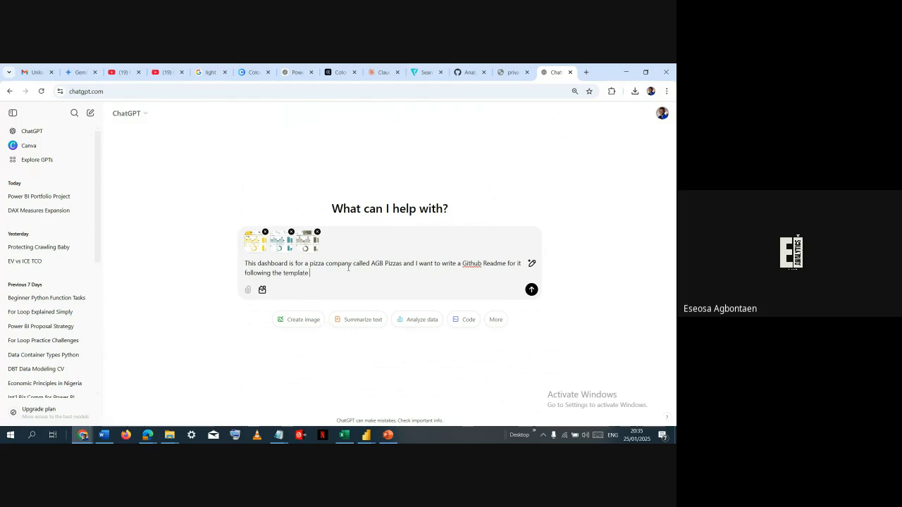
pyautogui.write('below. Use the nu')
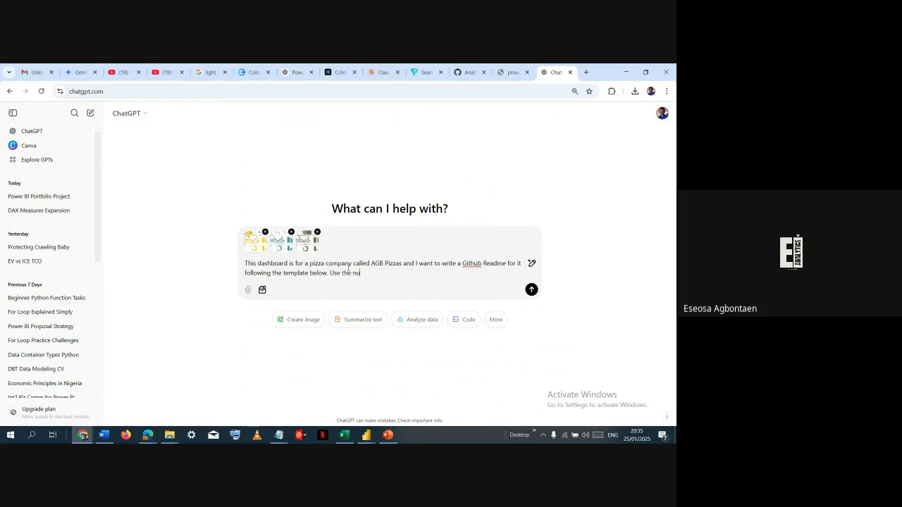
pyautogui.write('mbers from the dashboard to reach')
# - End that sentence with a period and add "Use the numbers from the dashboard to write this out for me" to the prompt
pyautogui.hotkey('ctrl', 'shift', 'Left')
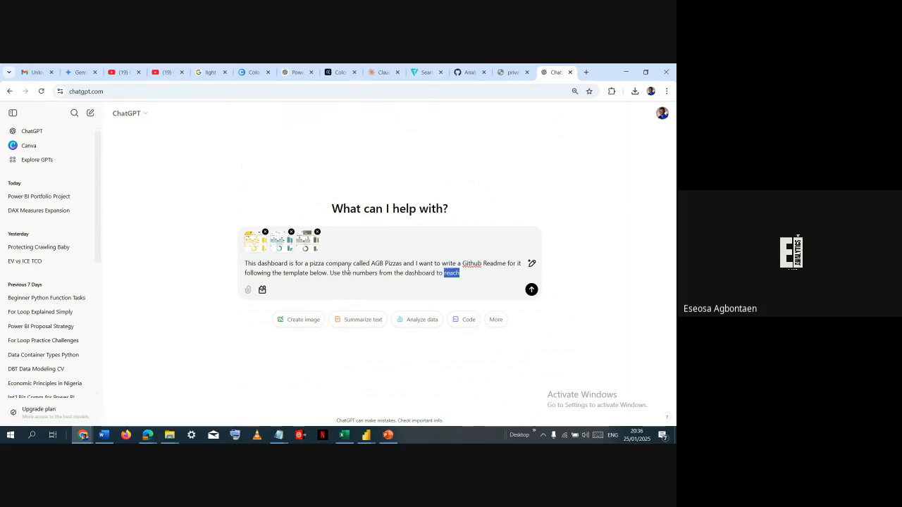
pyautogui.write('write this ou')
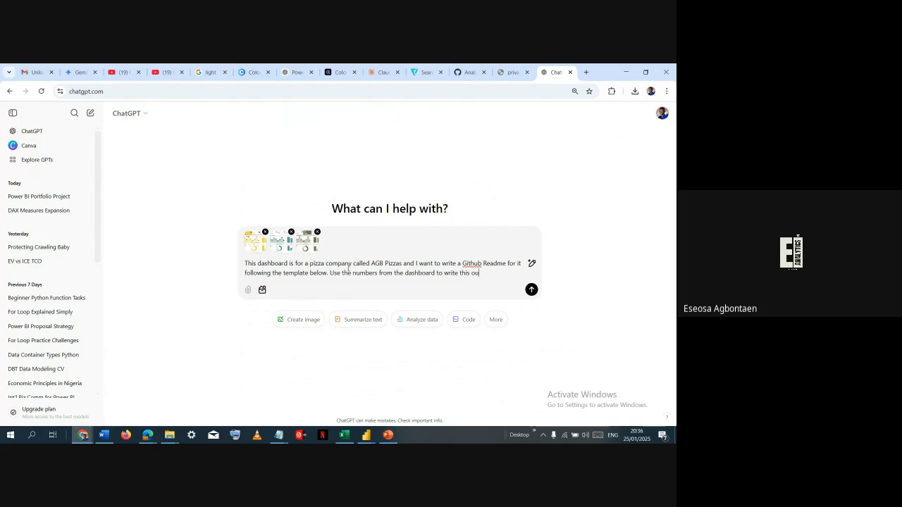
pyautogui.write('t for me:')
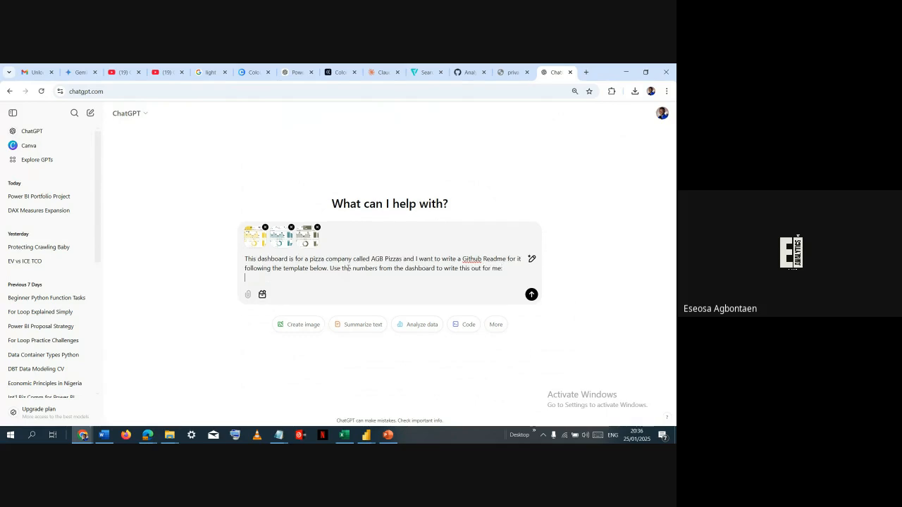
# - Finish the prompt sentence with a colon, paste the project README template two lines below it, and send the message
pyautogui.hotkey('shift', 'Return')
pyautogui.hotkey('shift', 'Return')
pyautogui.hotkey('ctrl', 'v')
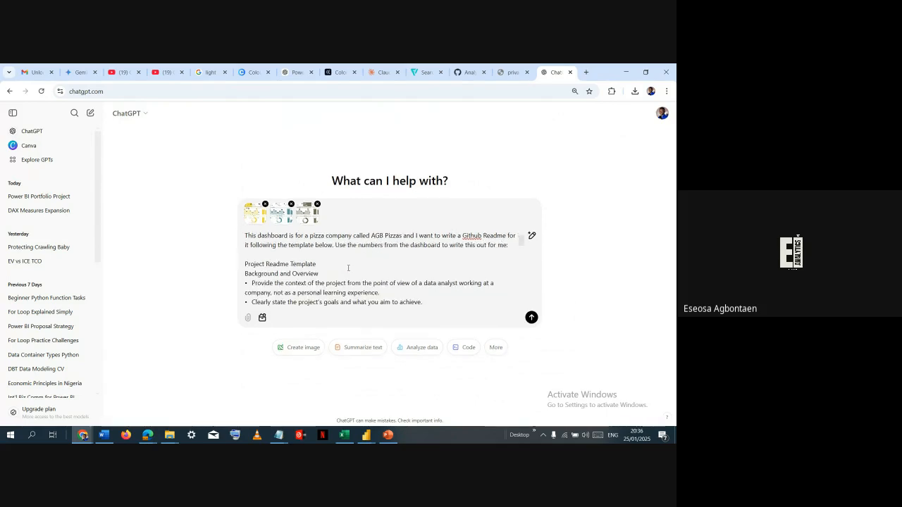
pyautogui.press('Return')
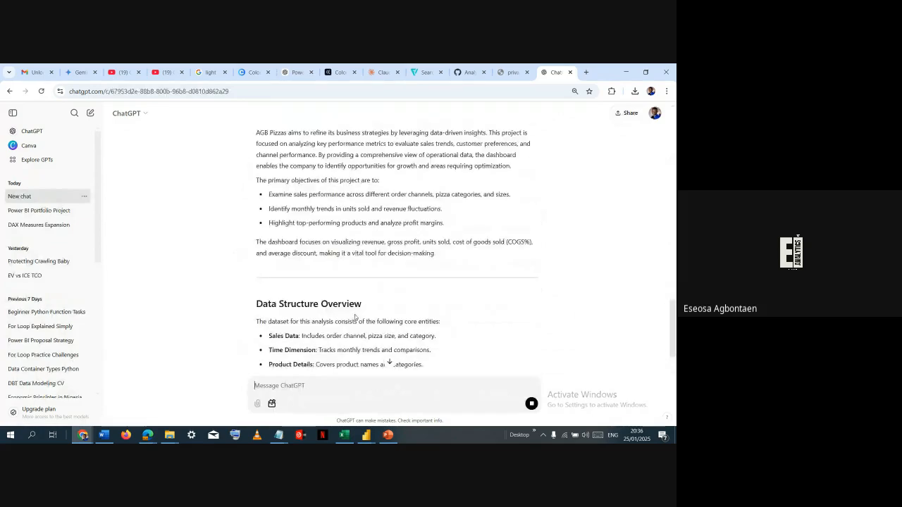
# - Review the generated AGB Pizzas README, examining the overview, key metrics, executive summary, insights deep dive and recommendations sections
pyautogui.scroll(3, 329, 266)
pyautogui.scroll(-1, 328, 265)
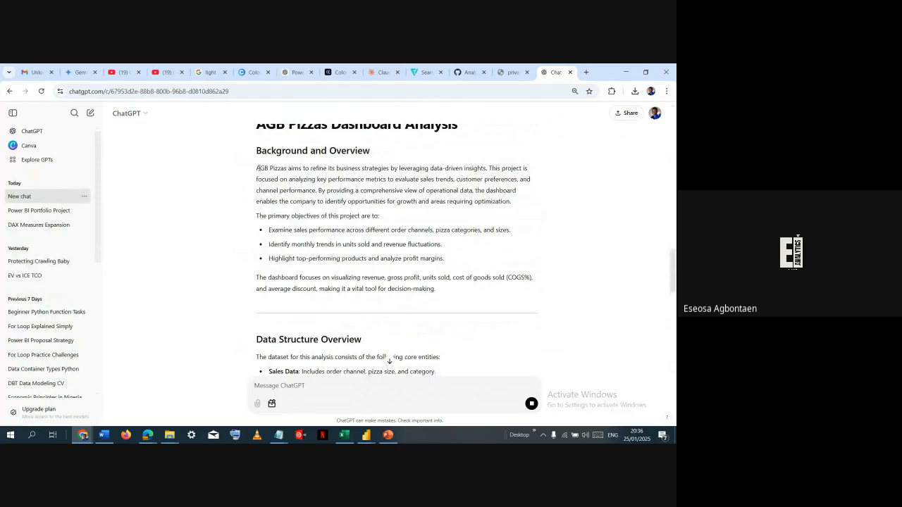
pyautogui.scroll(-3, 271, 232)
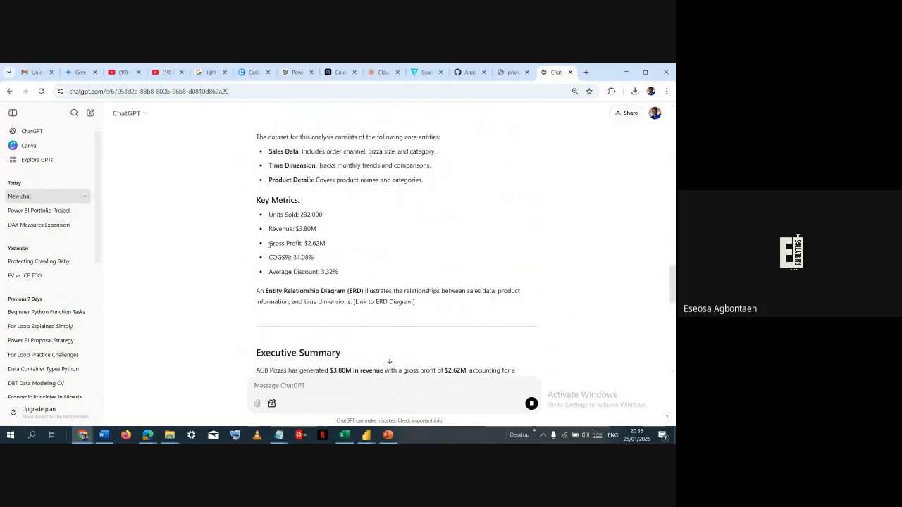
pyautogui.scroll(1, 267, 203)
pyautogui.scroll(-4, 270, 201)
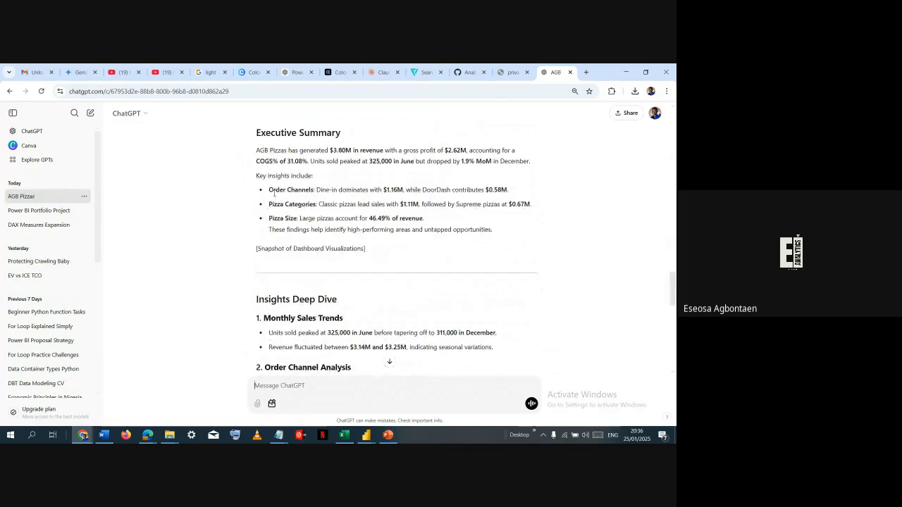
pyautogui.scroll(-3, 446, 170)
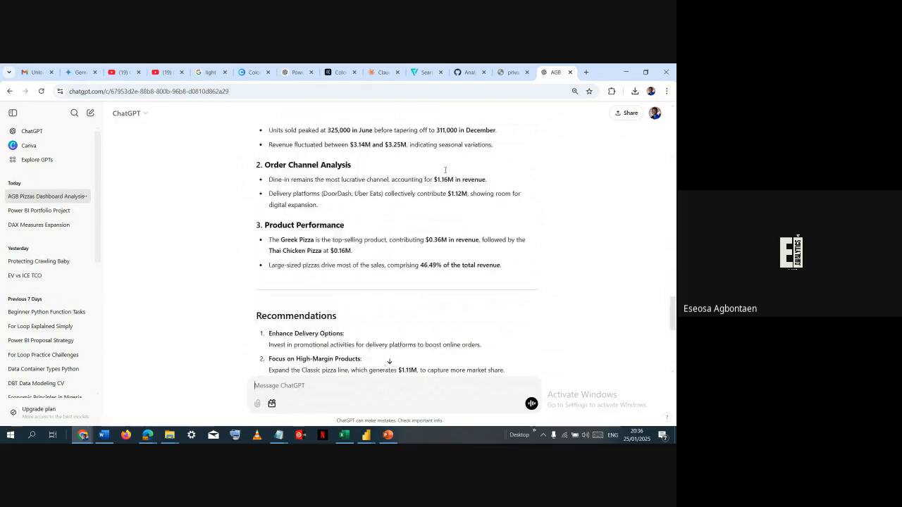
pyautogui.scroll(-2, 347, 206)
pyautogui.scroll(5, 346, 205)
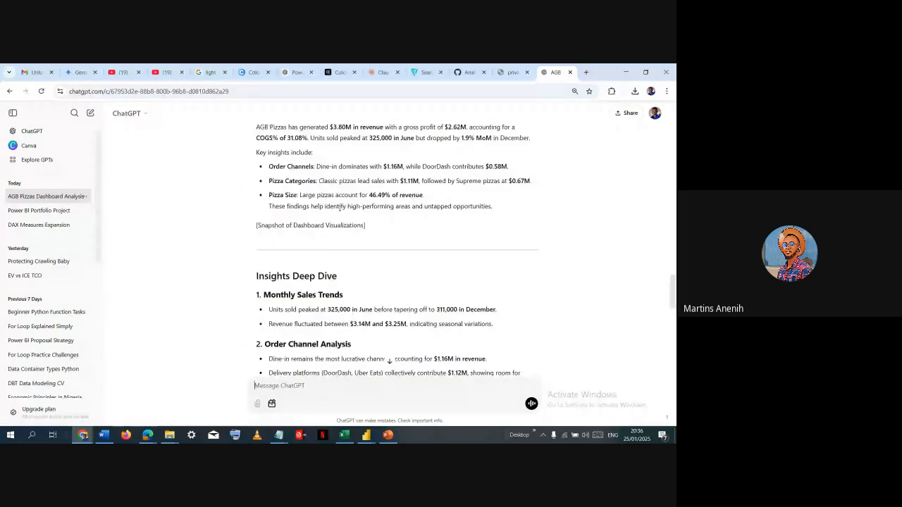
pyautogui.scroll(-2, 341, 206)
pyautogui.scroll(-1, 340, 208)
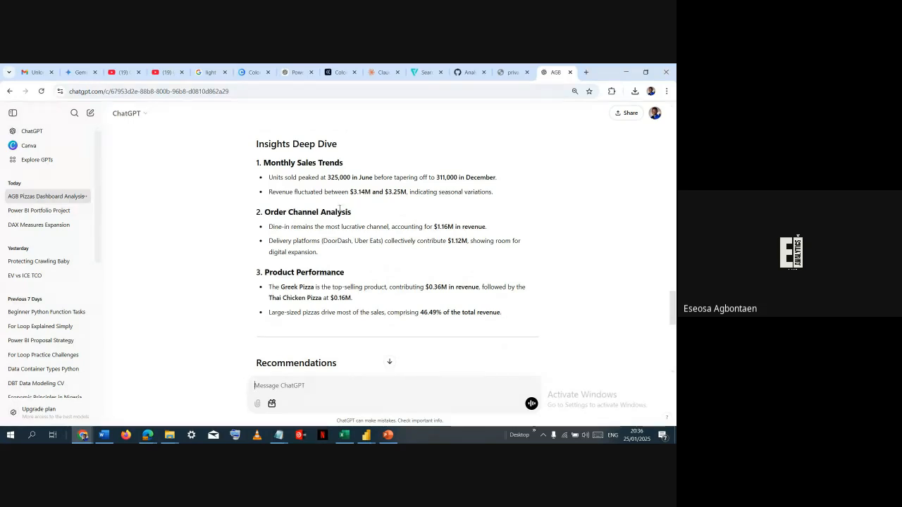
pyautogui.scroll(5, 340, 208)
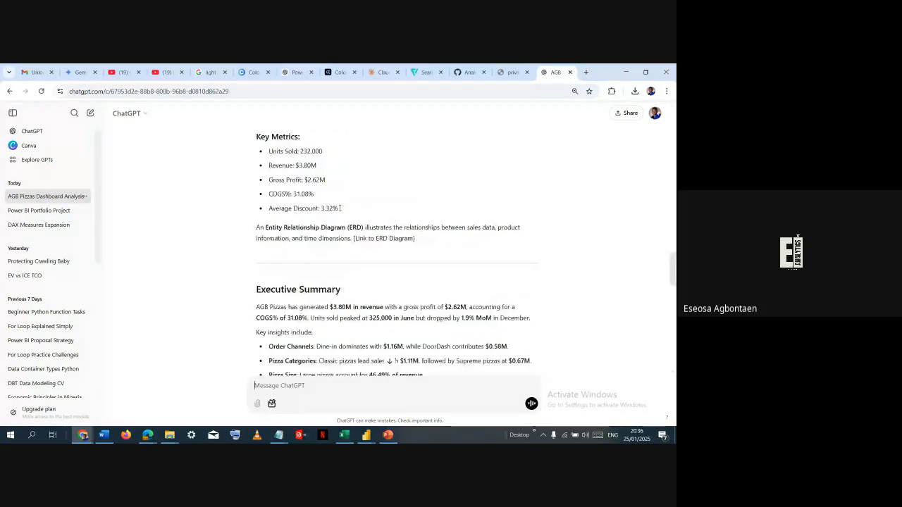
pyautogui.scroll(-5, 339, 208)
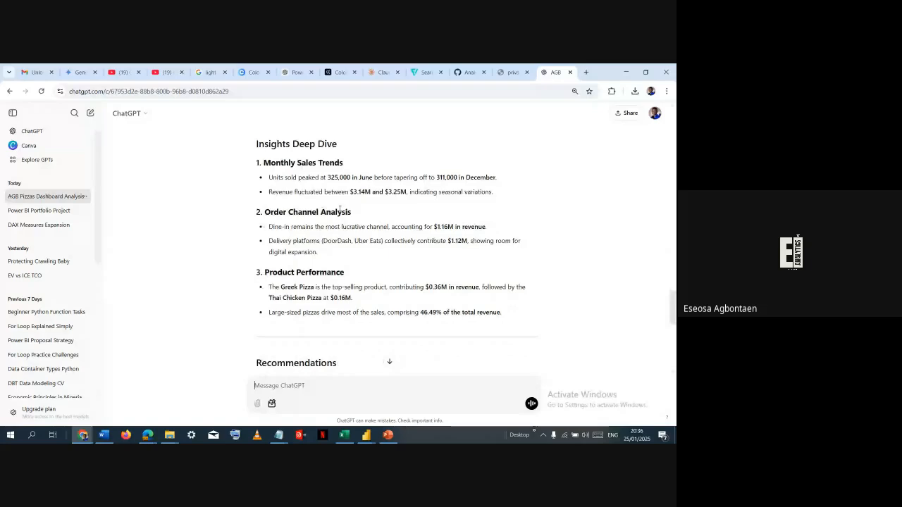
# - Switch to the Portfolio Dashboard in Power BI Desktop and show its Units Sold view
pyautogui.hotkey('alt', 'Tab')
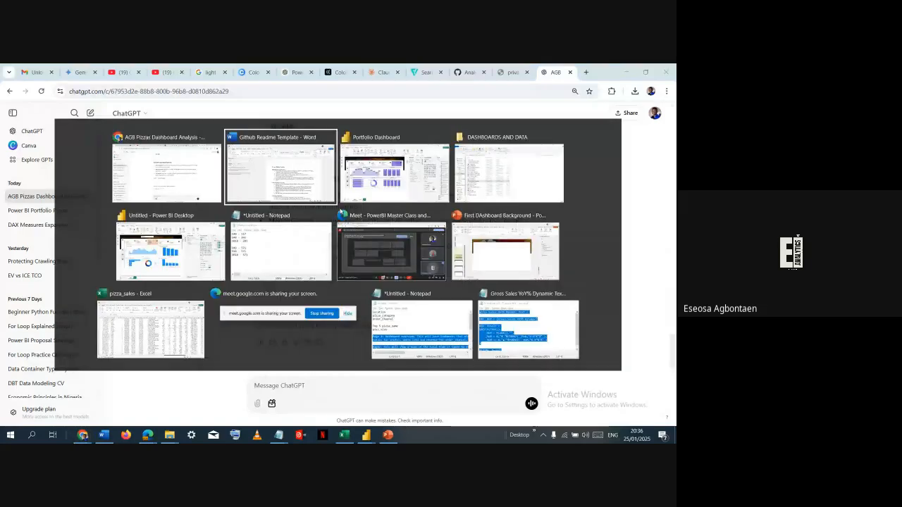
pyautogui.hotkey('alt', 'Tab')
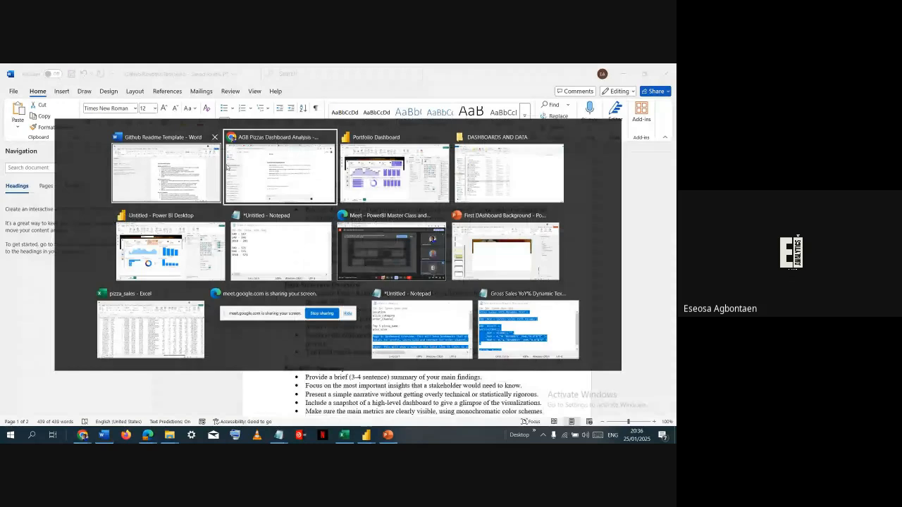
pyautogui.click(386, 181)
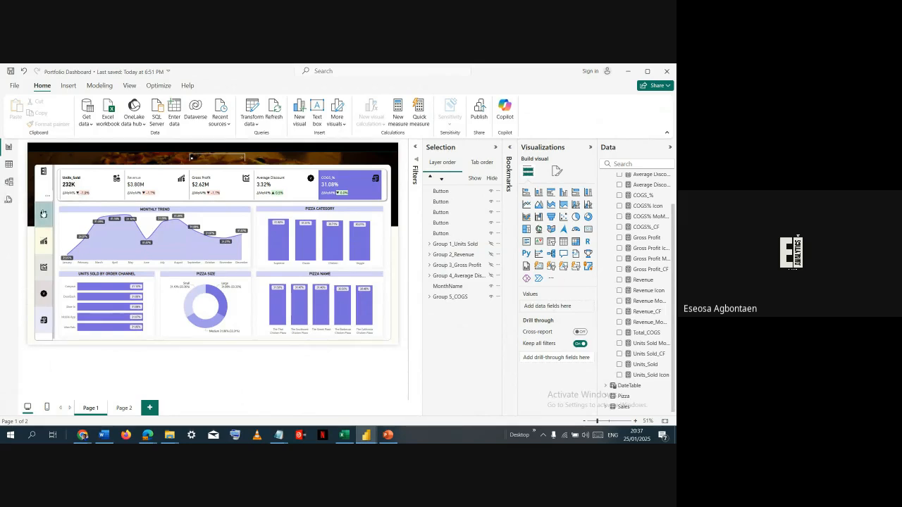
pyautogui.keyDown('ctrl'); pyautogui.click(48, 241); pyautogui.keyUp('ctrl')
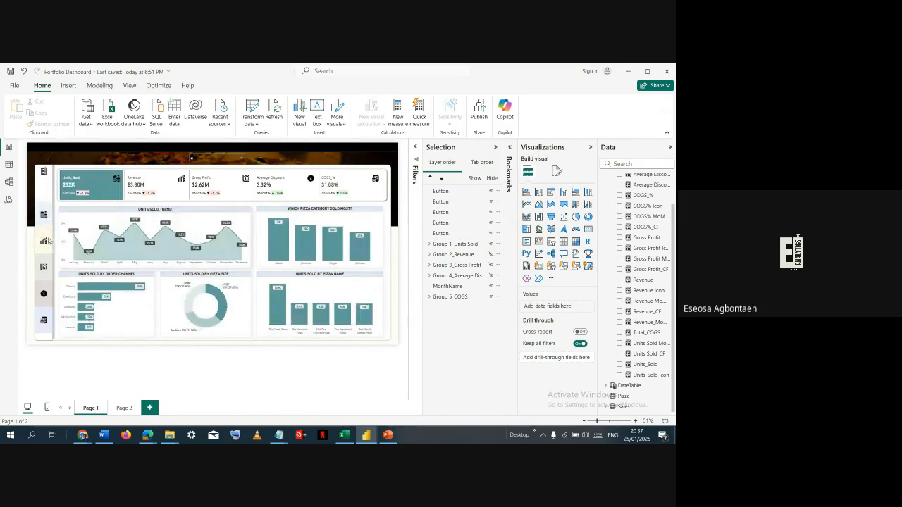
# - Collapse the Selection, Visualizations and Data panes beside the report, and bring up the open windows to switch away from Power BI
pyautogui.click(496, 148)
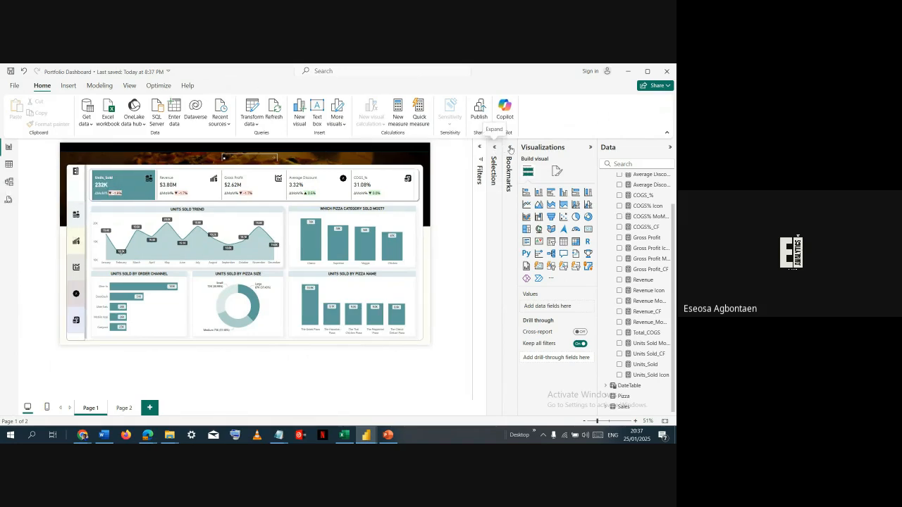
pyautogui.click(590, 147)
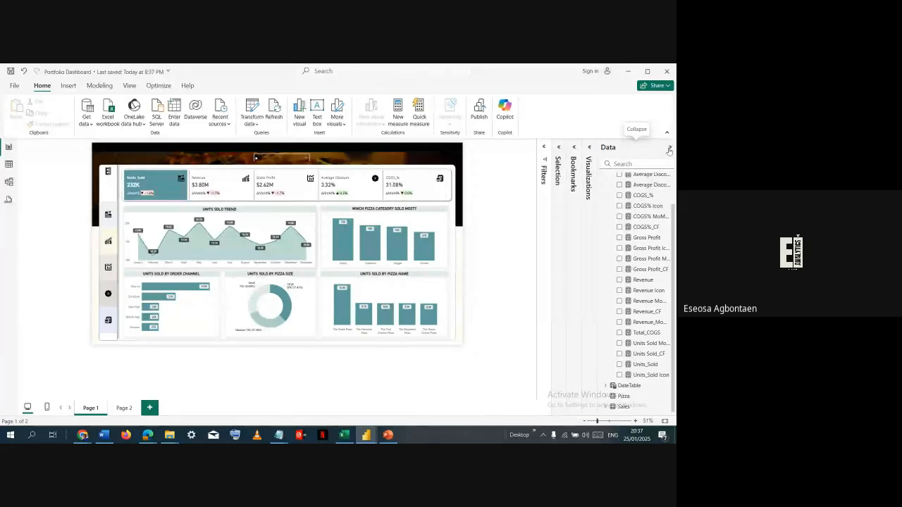
pyautogui.click(670, 150)
pyautogui.hotkey('alt', 'Tab')
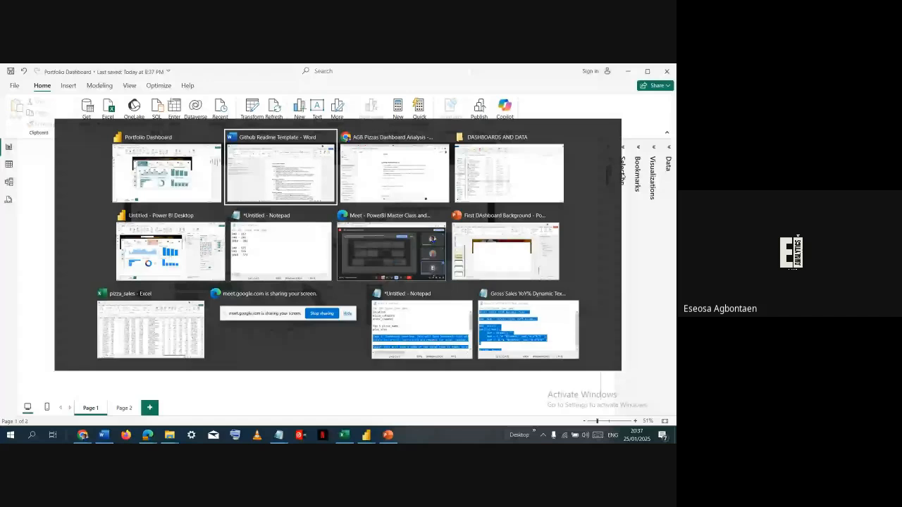